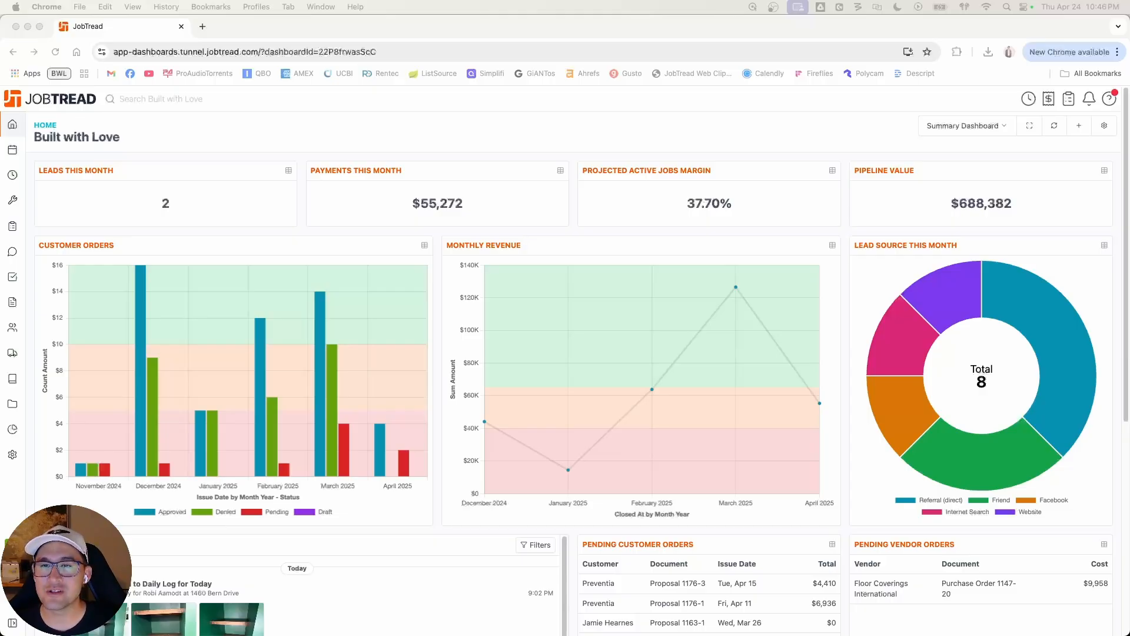
# Step: Look through the list of available dashboards while staying on the Summary Dashboard
pyautogui.click(683, 132)
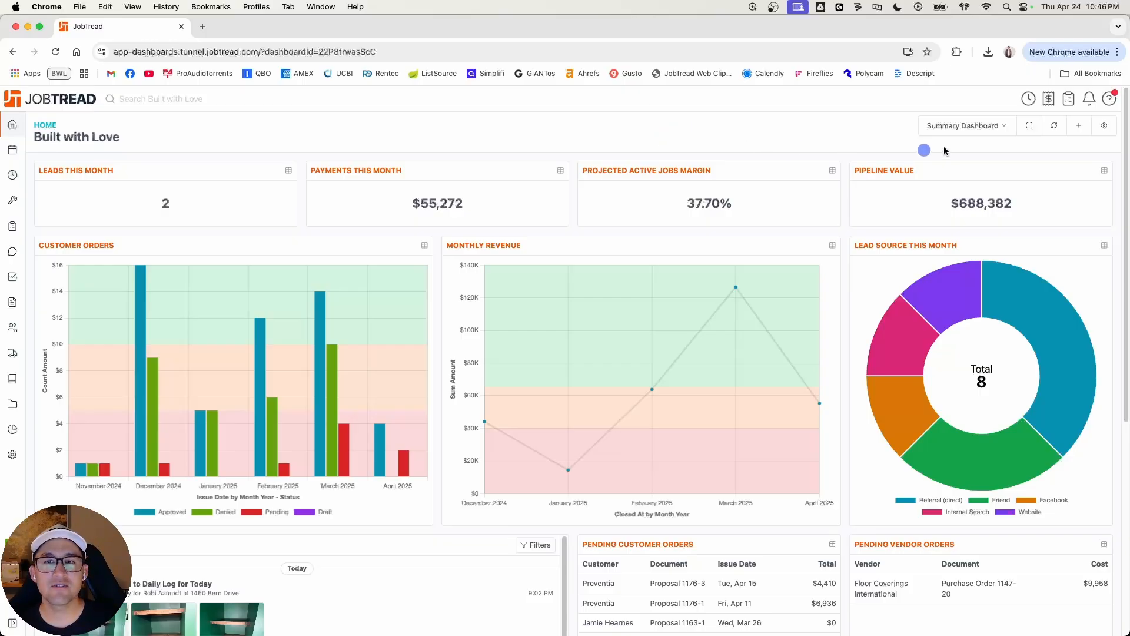
pyautogui.click(962, 126)
pyautogui.click(872, 128)
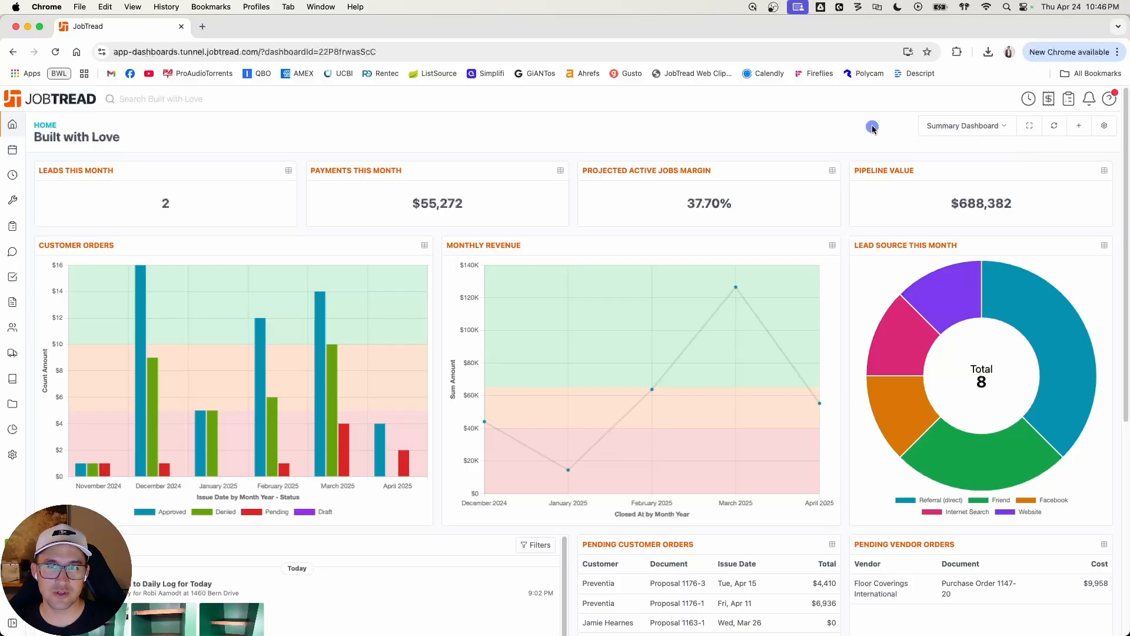
pyautogui.click(959, 125)
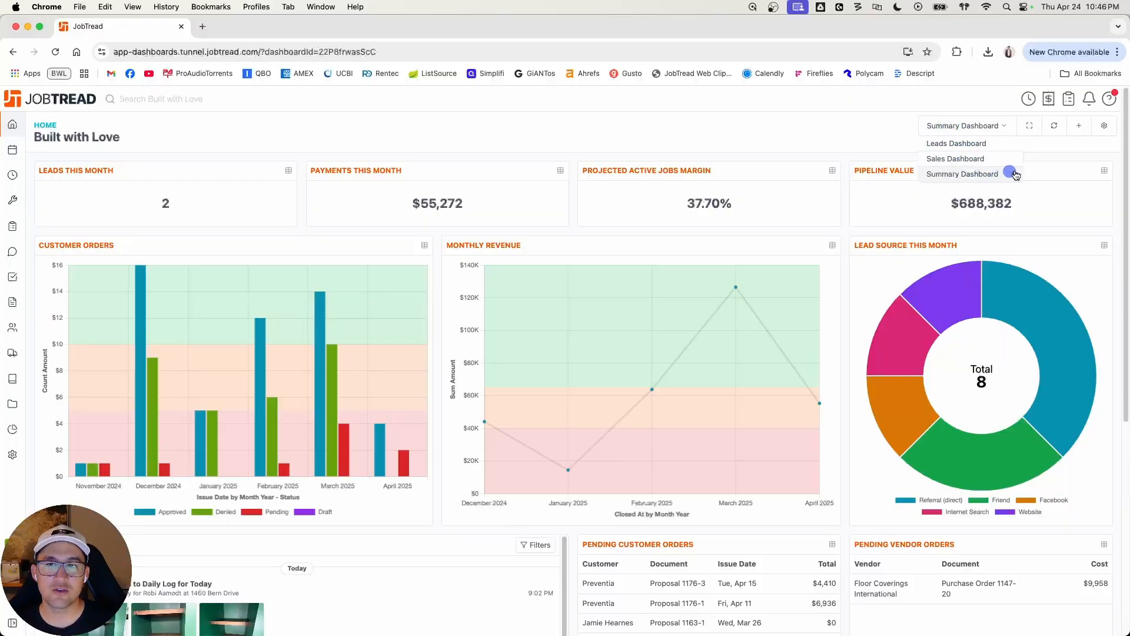
pyautogui.click(849, 135)
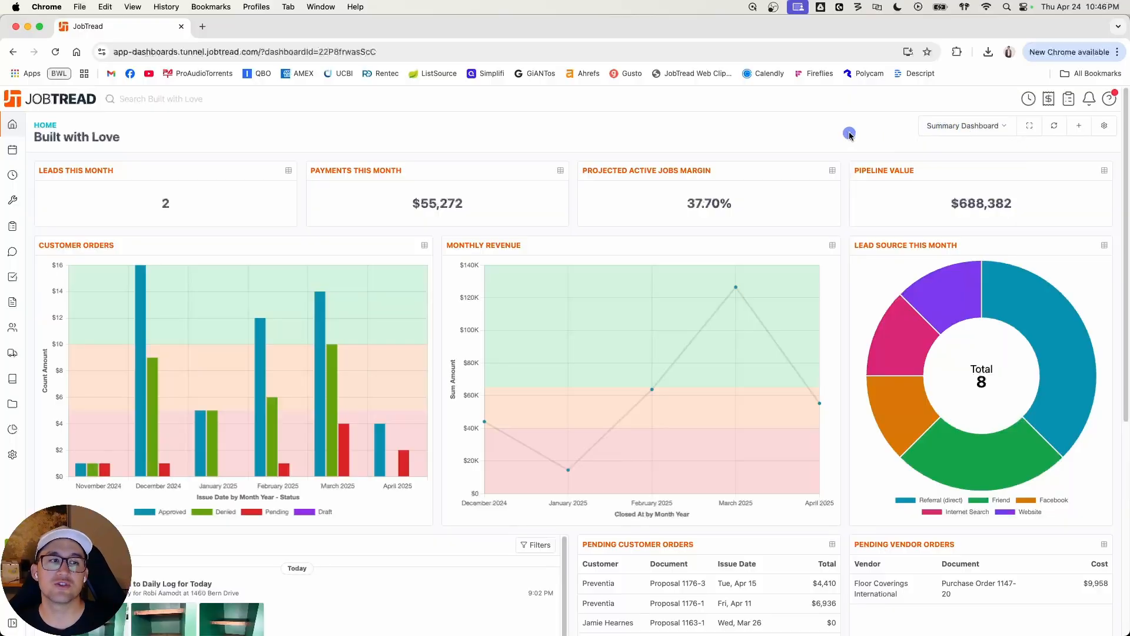
# Step: View the Summary Dashboard in fullscreen twice, returning to the normal view each time
pyautogui.click(1029, 125)
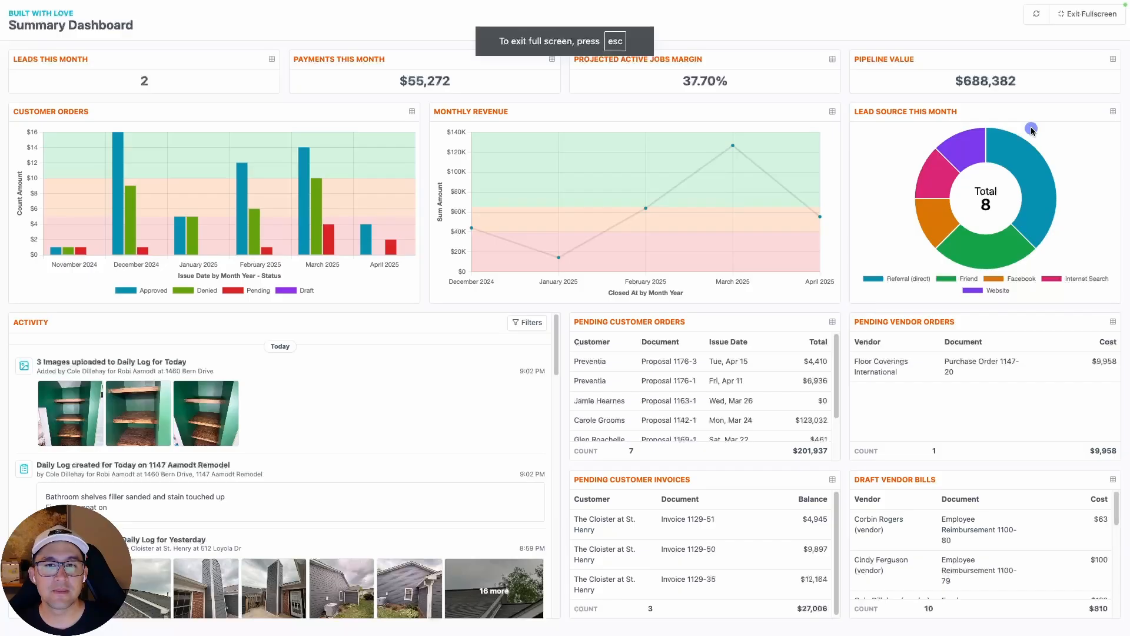
pyautogui.press('Escape')
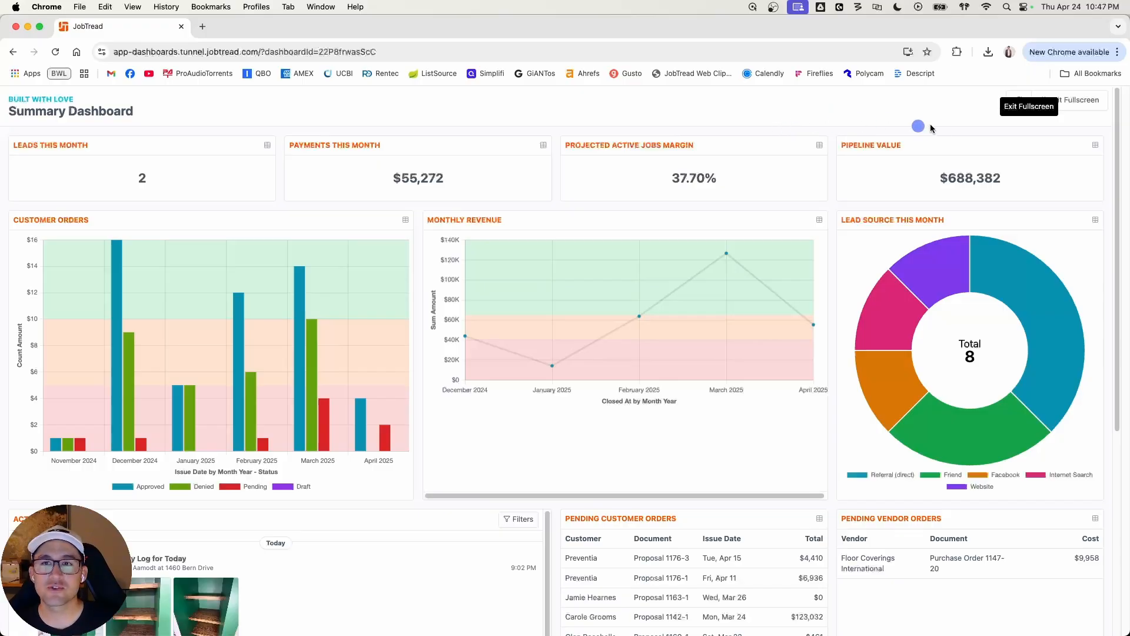
pyautogui.click(1051, 100)
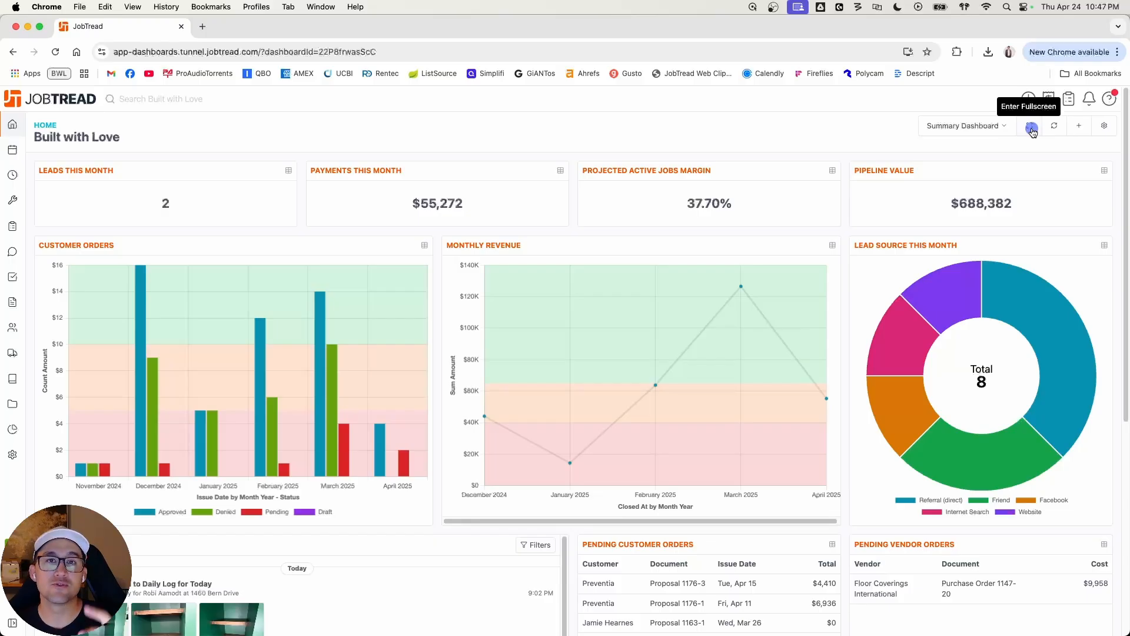
pyautogui.click(1032, 129)
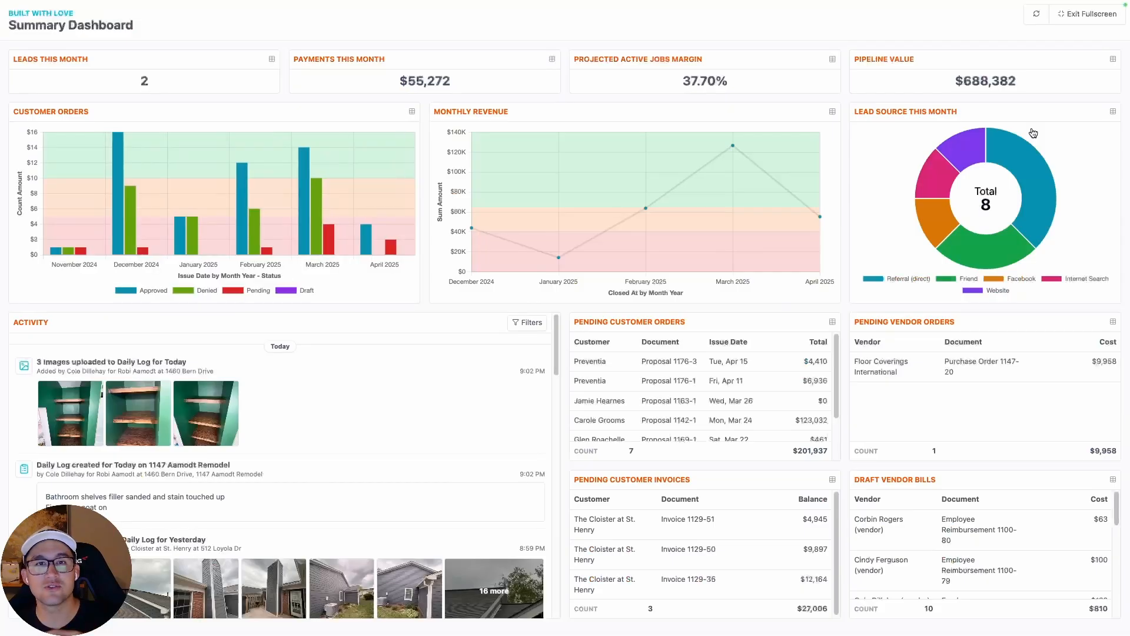
pyautogui.press('Escape')
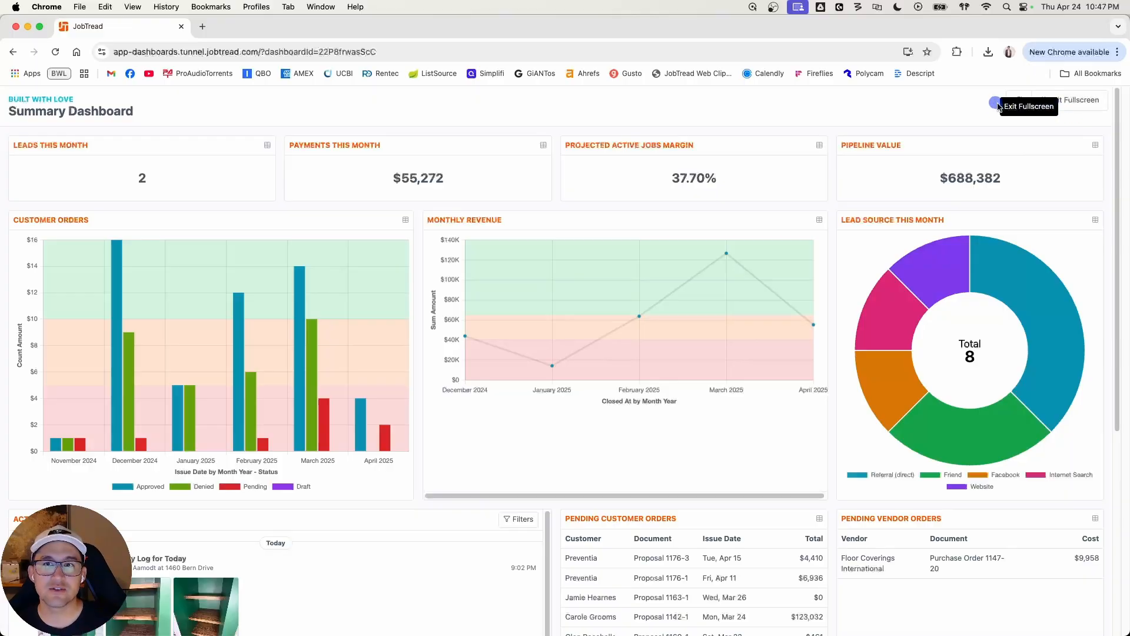
pyautogui.click(1070, 102)
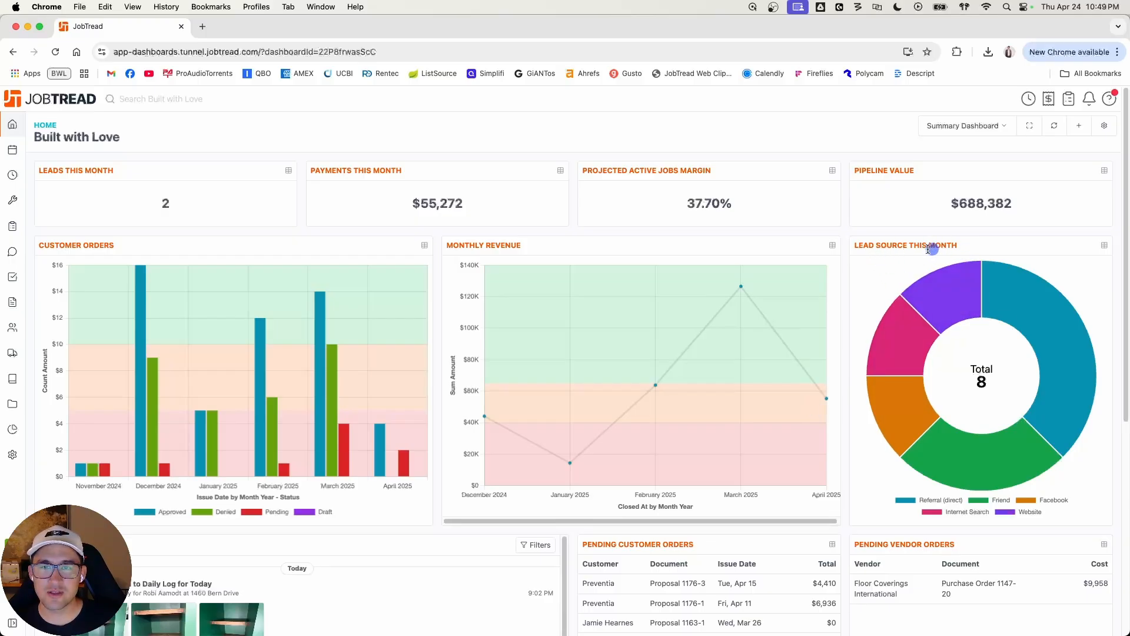
# Step: Examine the share of each source in the Lead Source This Month chart
pyautogui.moveTo(997, 288)
pyautogui.moveTo(1021, 457)
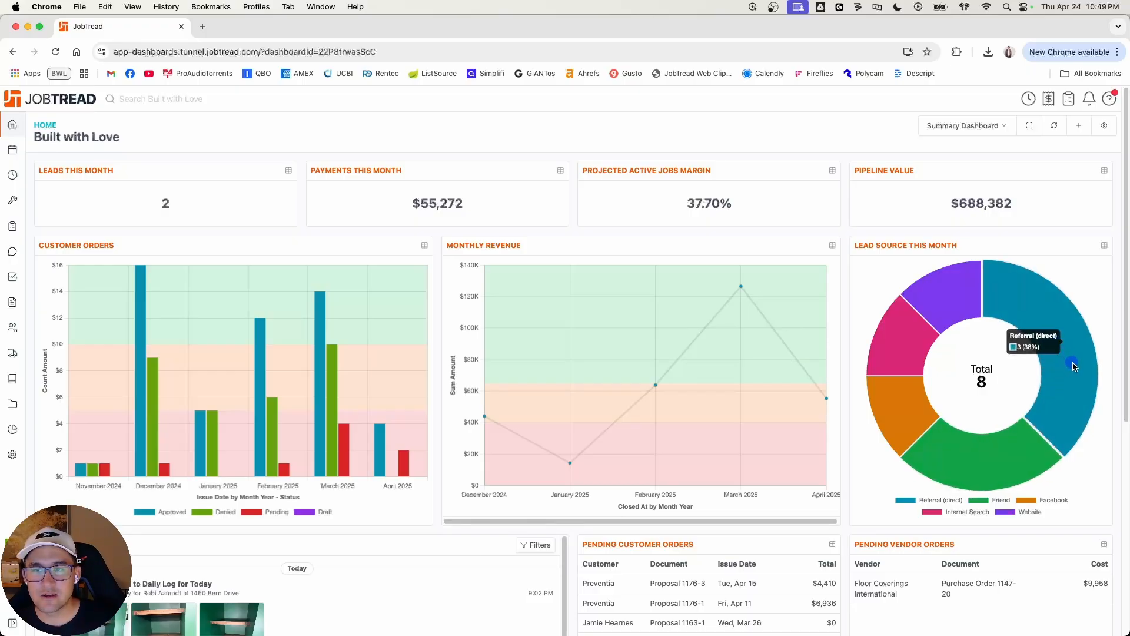
pyautogui.moveTo(961, 305)
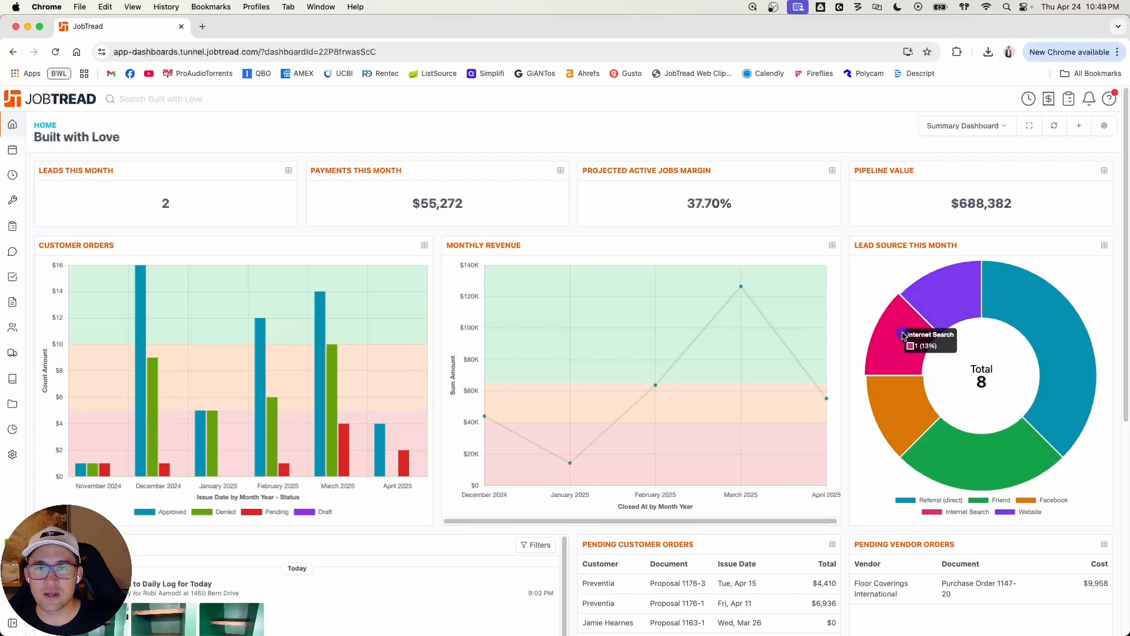
pyautogui.moveTo(890, 405)
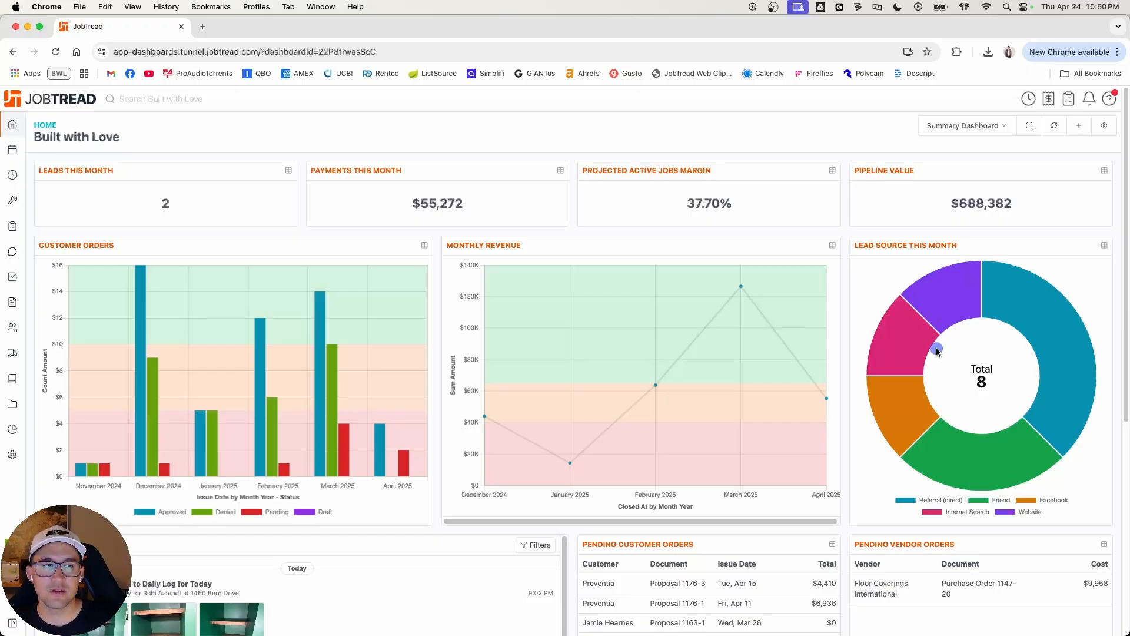
# Step: Switch to the Leads Dashboard and hide every Job Type chart series except Deck, Bathroom and Full Remodel
pyautogui.click(974, 127)
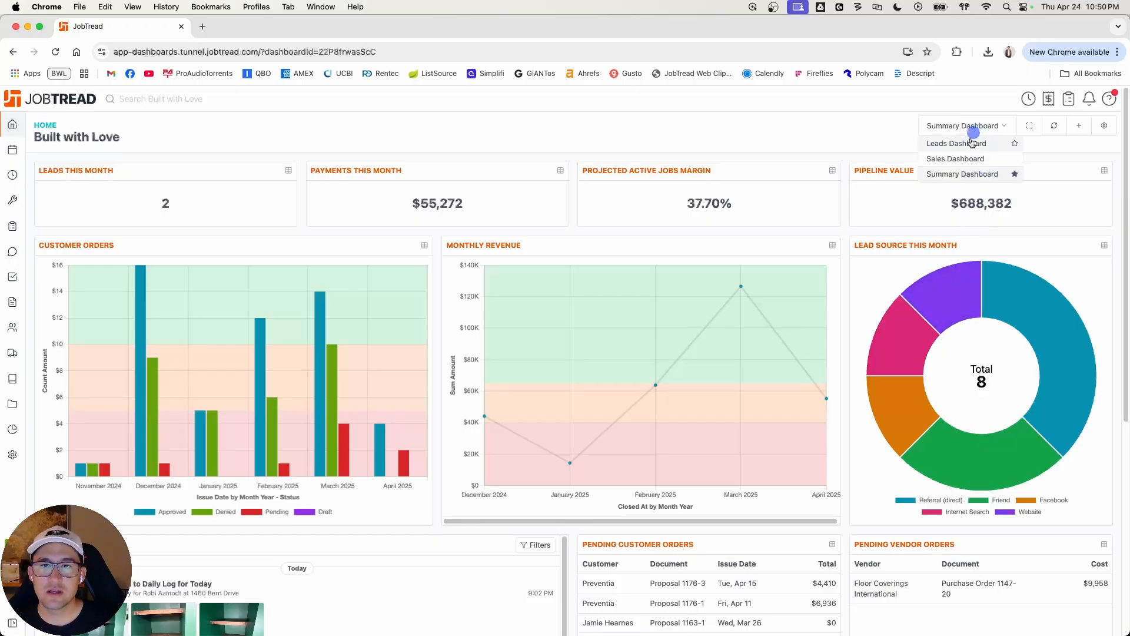
pyautogui.click(965, 143)
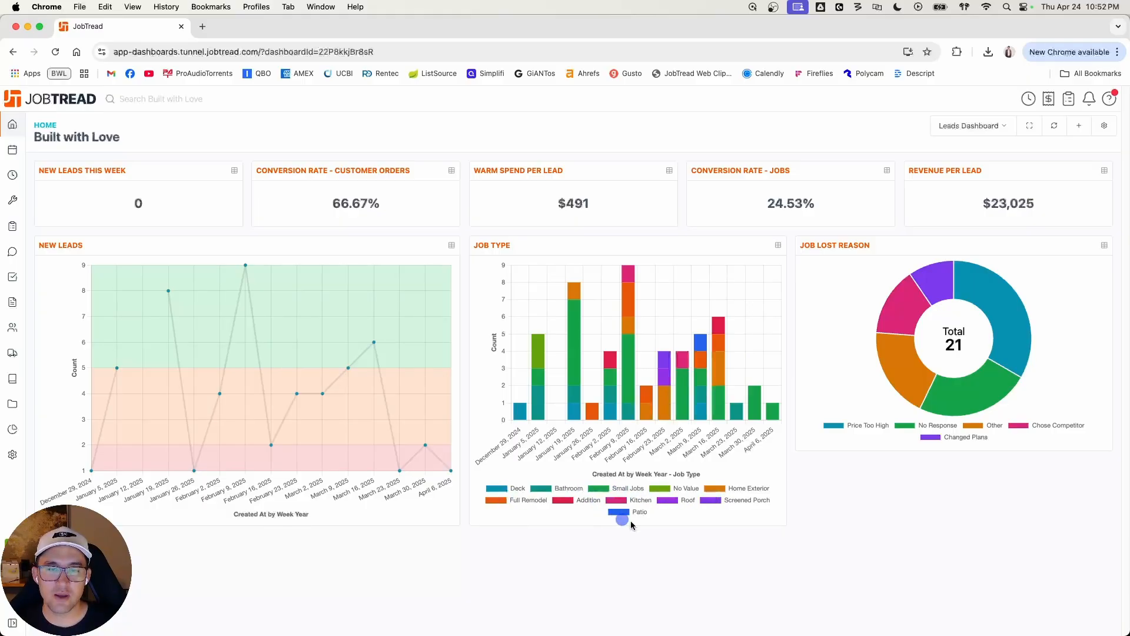
pyautogui.click(659, 489)
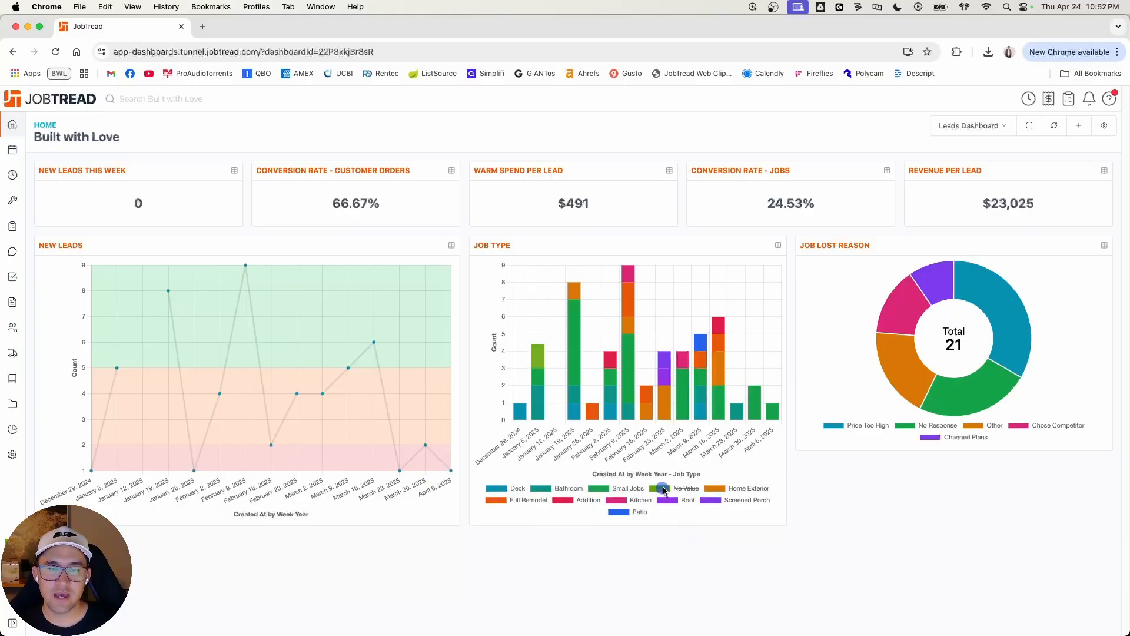
pyautogui.click(717, 490)
pyautogui.click(711, 499)
pyautogui.click(673, 499)
pyautogui.click(615, 499)
pyautogui.click(612, 491)
pyautogui.click(620, 511)
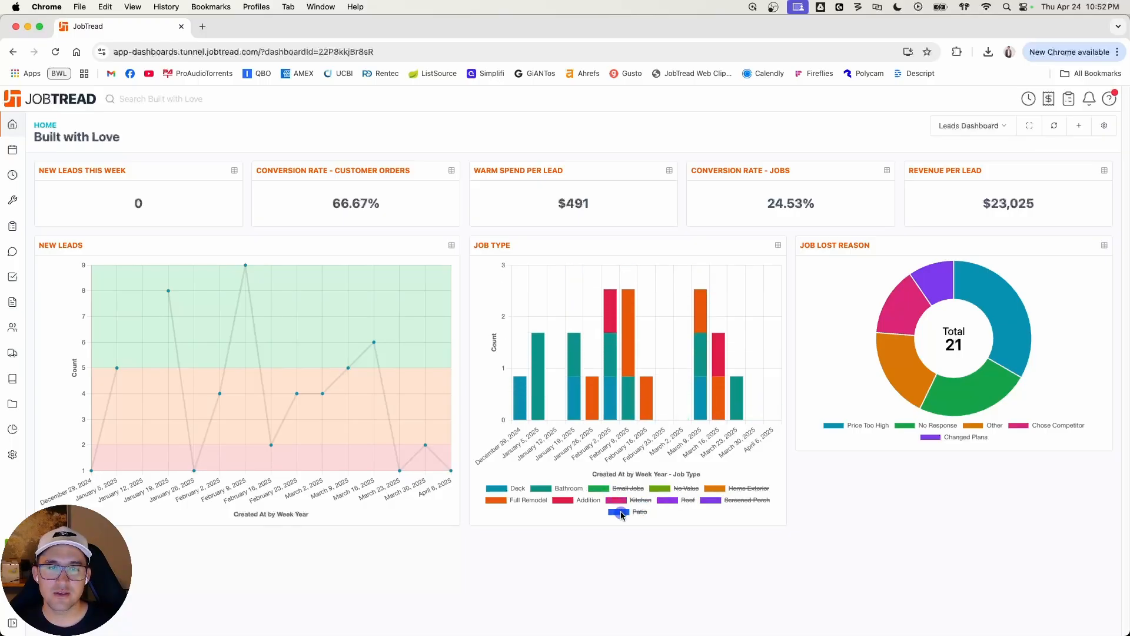
pyautogui.click(570, 501)
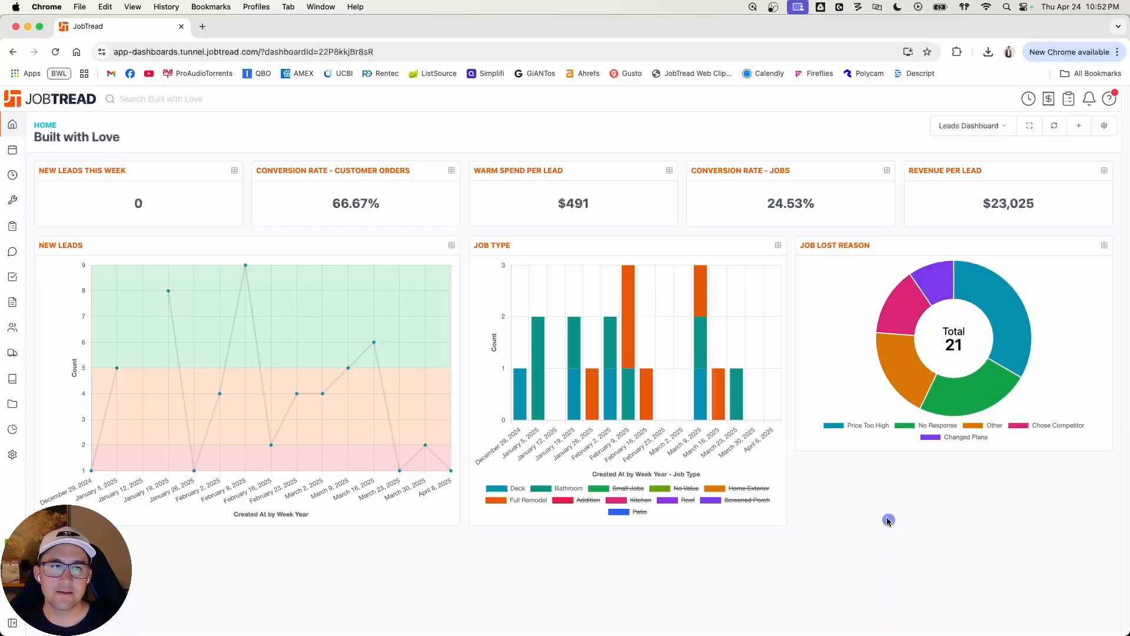
# Step: Switch to the Sales Dashboard and examine the Revenue by Job Type and Customer Order Summary charts
pyautogui.click(990, 125)
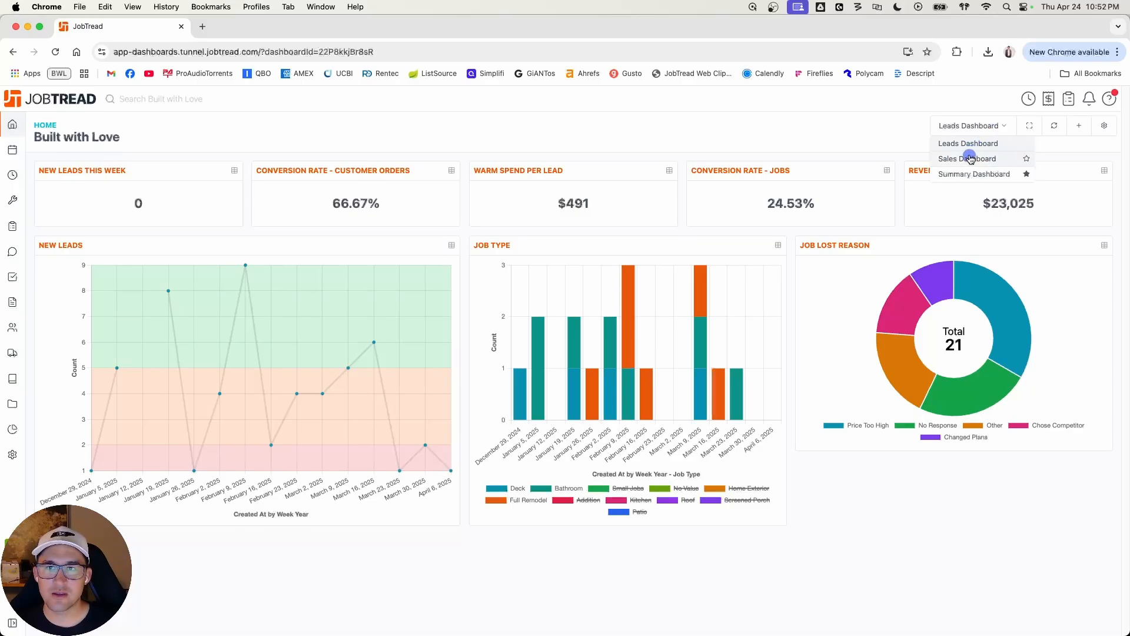
pyautogui.click(968, 153)
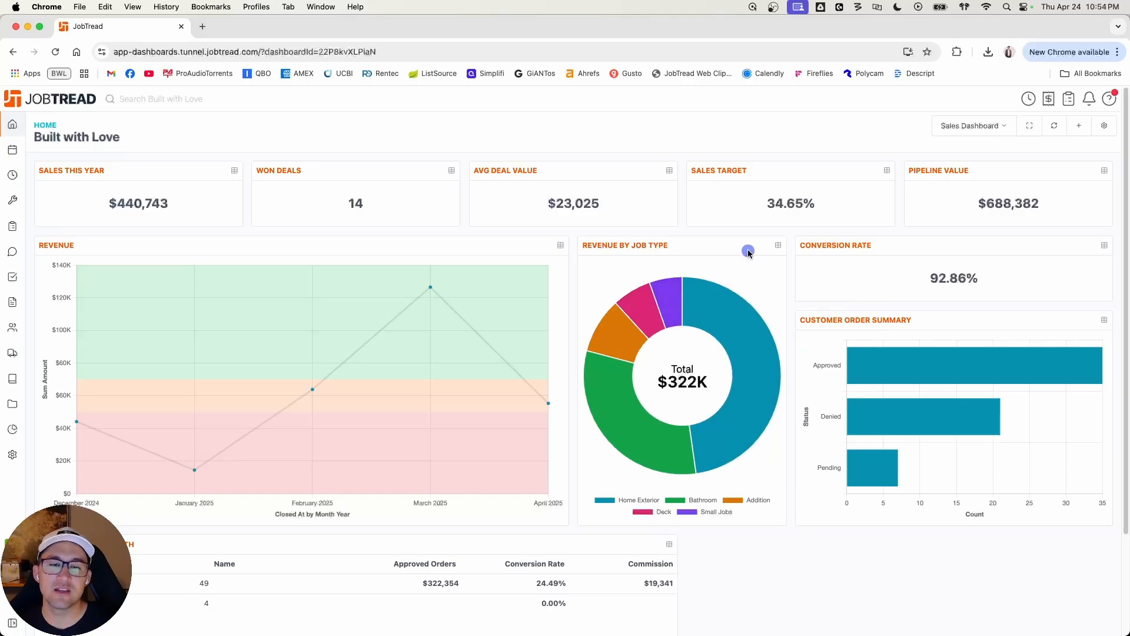
pyautogui.moveTo(745, 377)
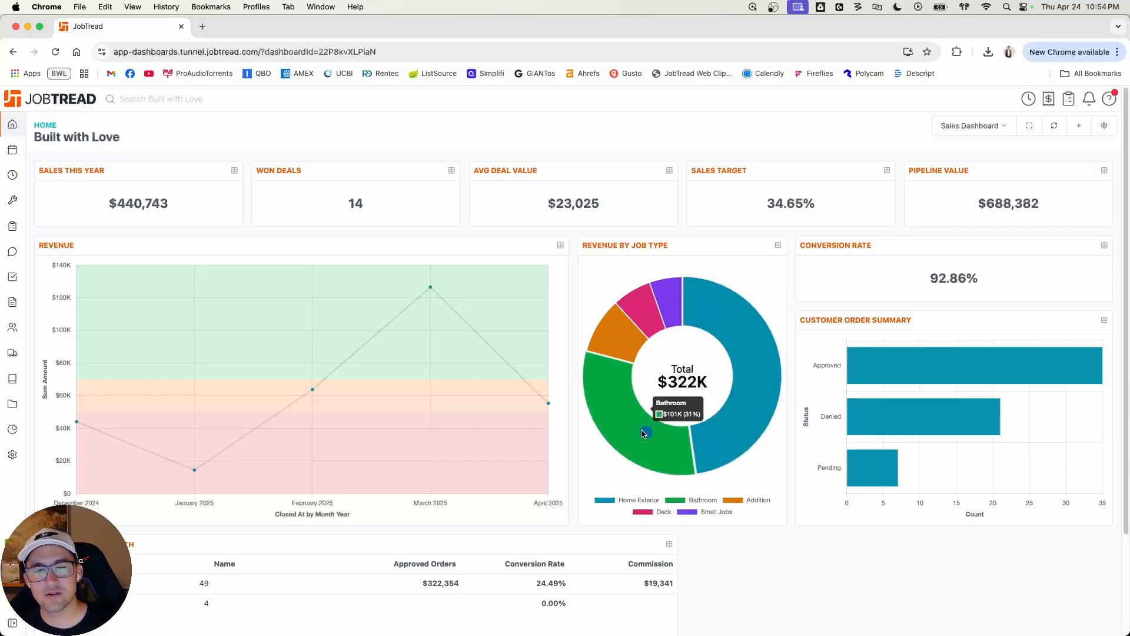
pyautogui.moveTo(610, 412)
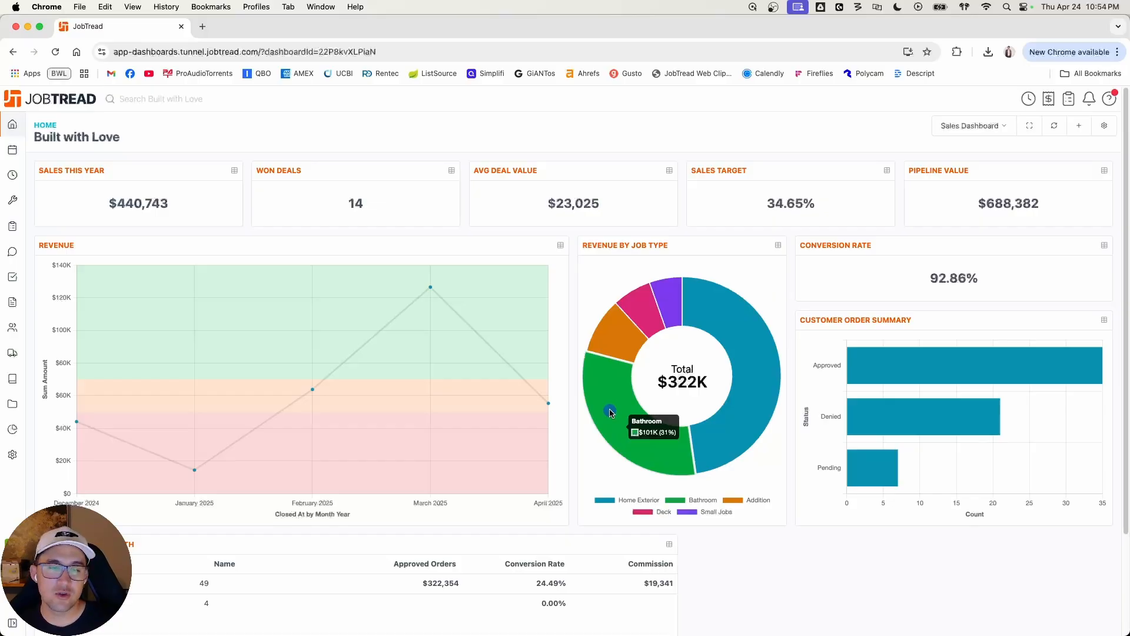
pyautogui.moveTo(751, 355)
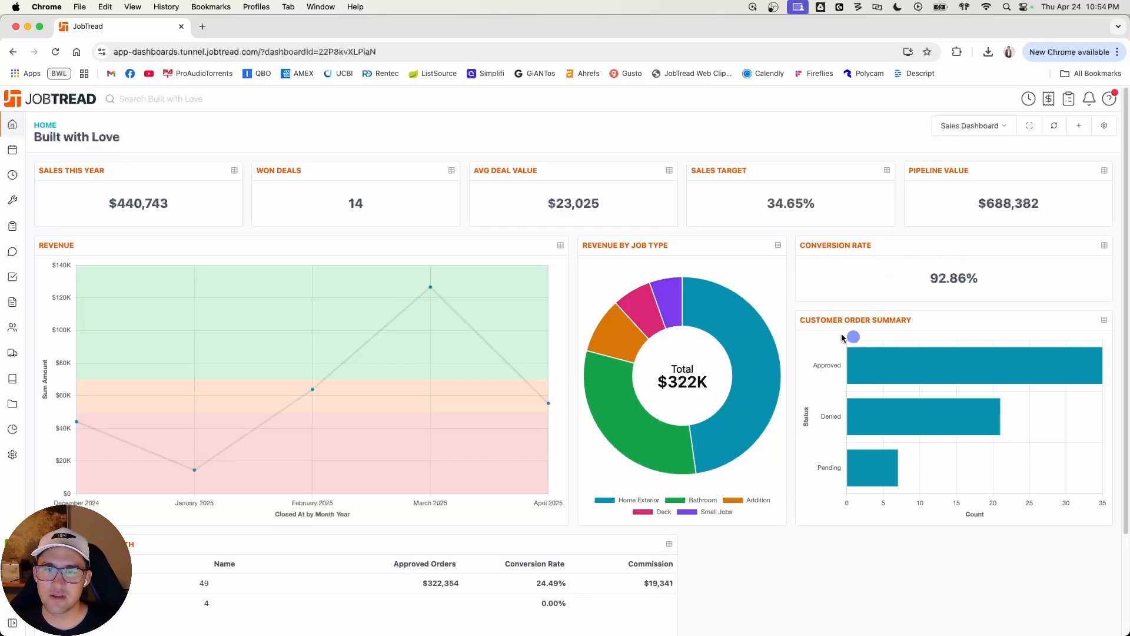
pyautogui.moveTo(874, 354)
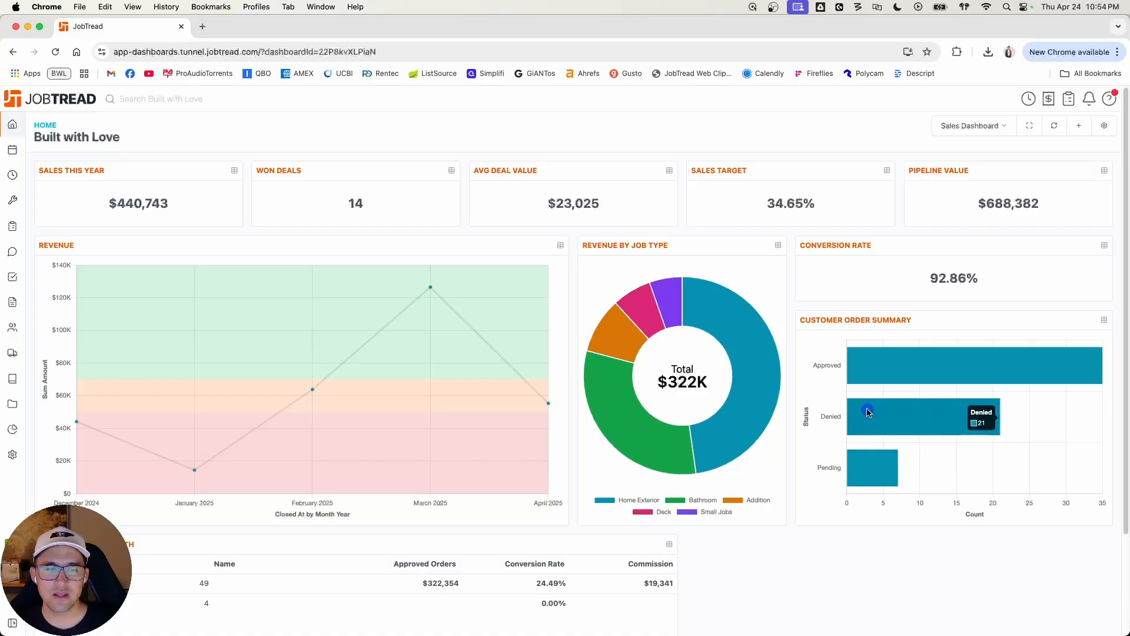
# Step: Expand the first sales rep in the Sales Reps This Month table to review the monthly breakdown
pyautogui.scroll(-3, 851, 400)
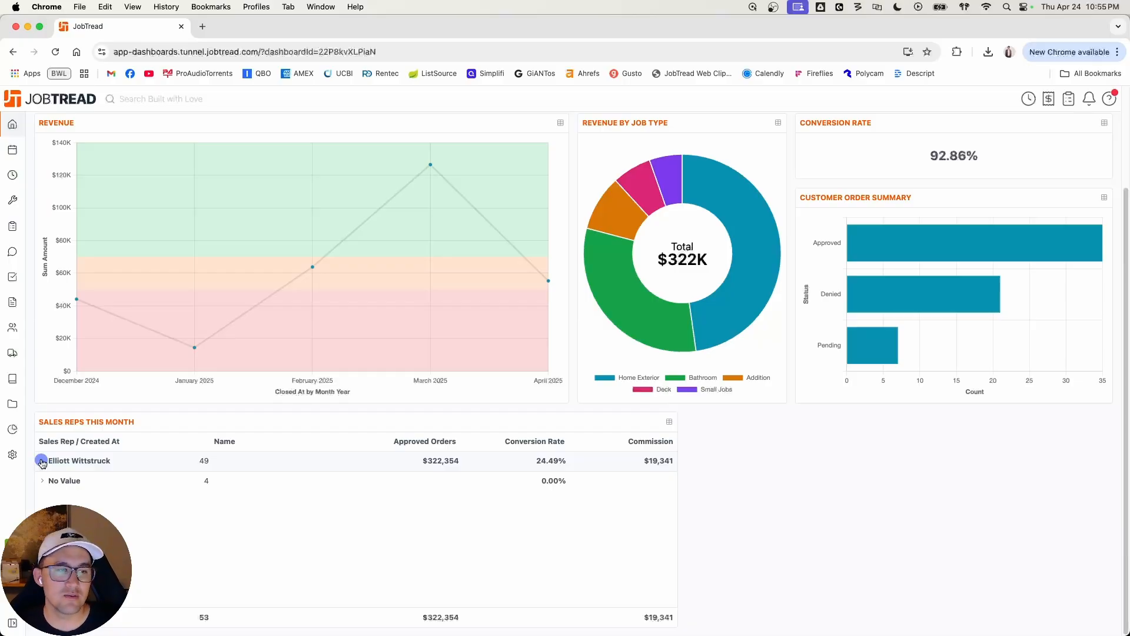
pyautogui.click(42, 461)
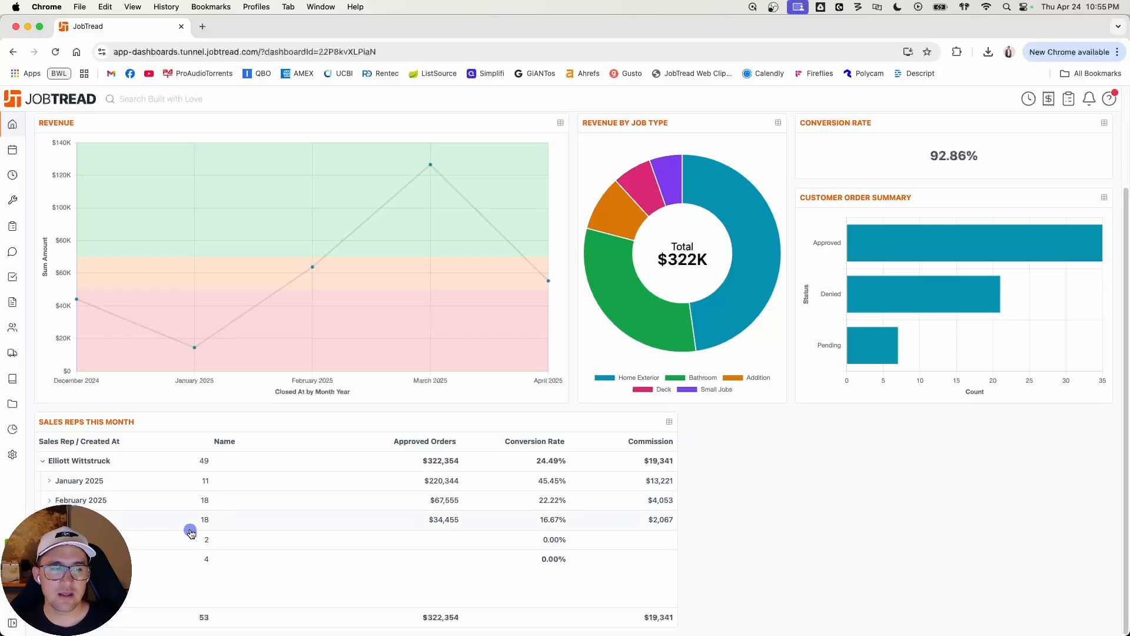
pyautogui.scroll(3, 223, 520)
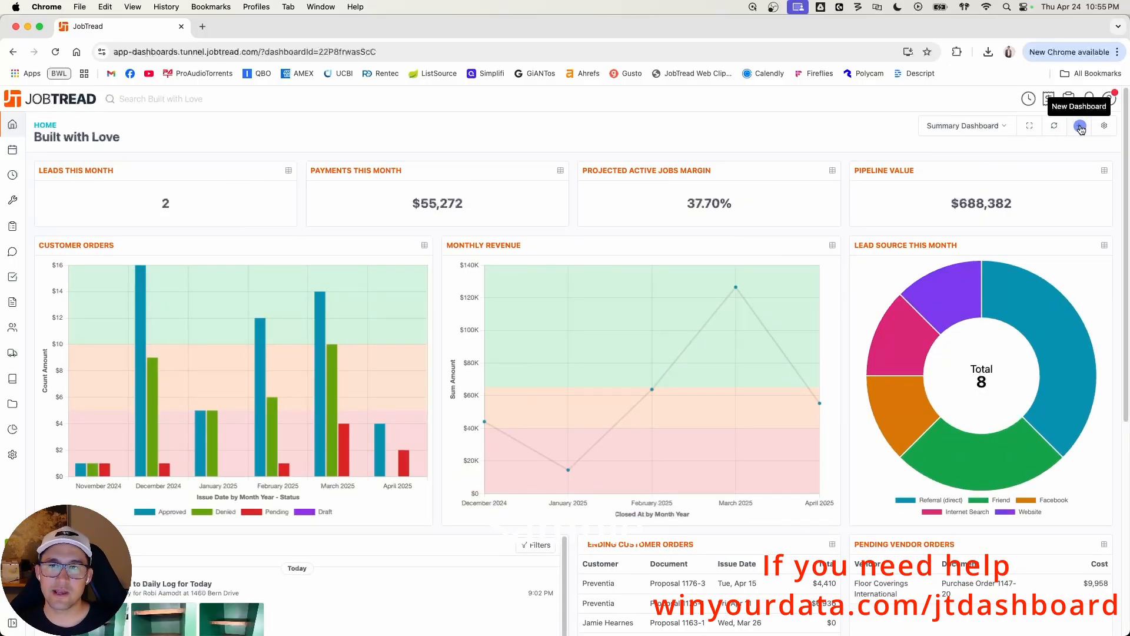
# Step: Create a new dashboard named Video Dashboard and try to save it without any tiles
pyautogui.click(1080, 127)
pyautogui.click(556, 168)
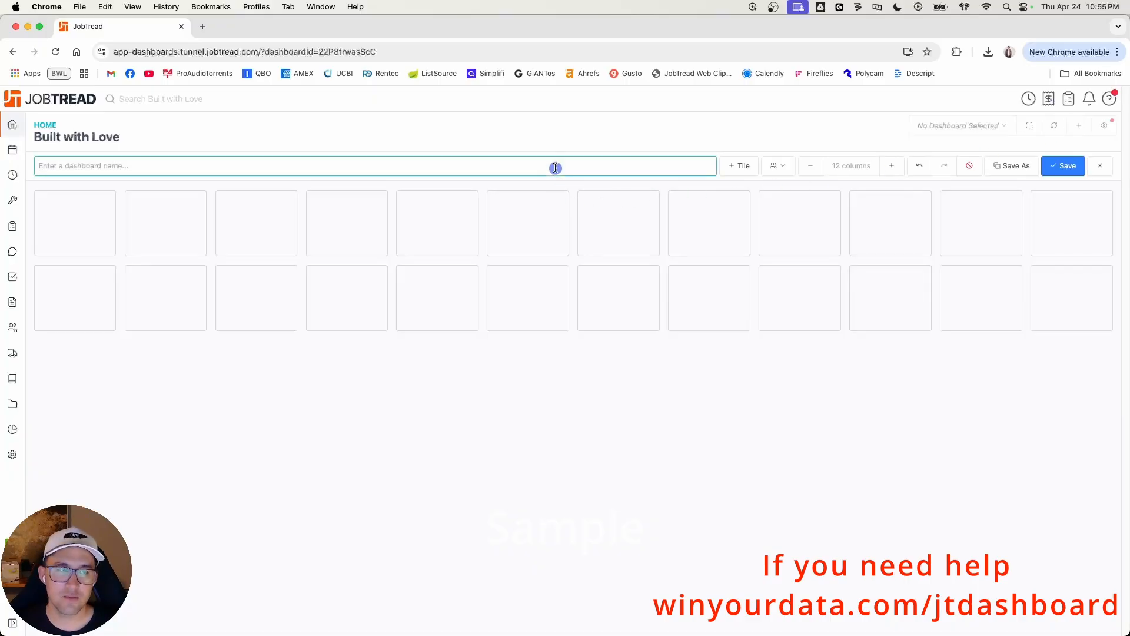
pyautogui.write('Video Dashboard')
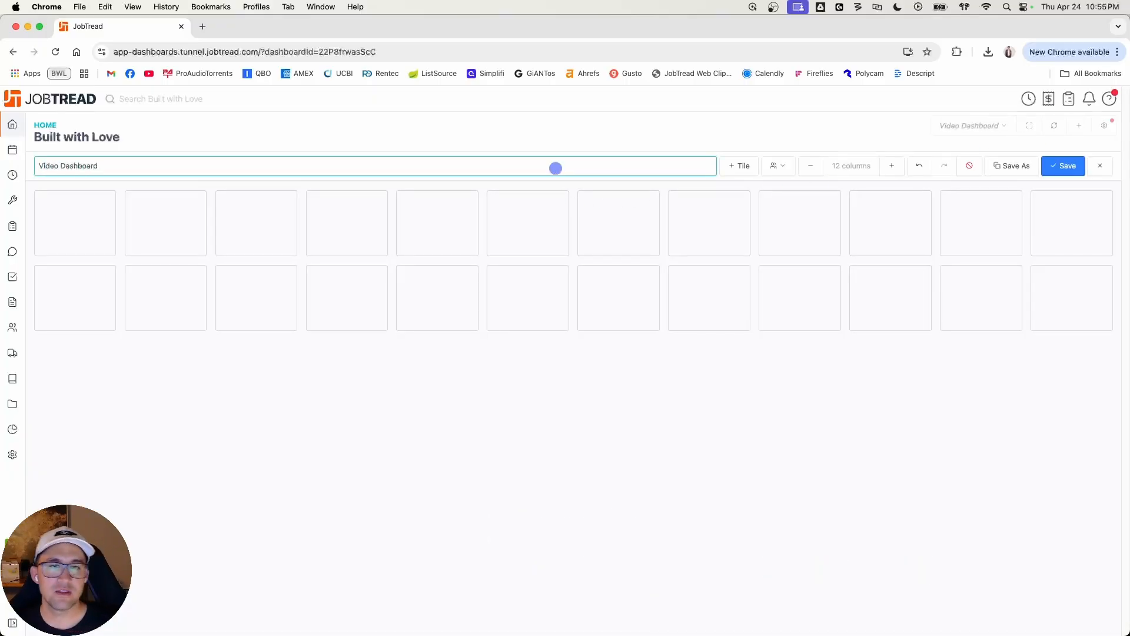
pyautogui.click(675, 129)
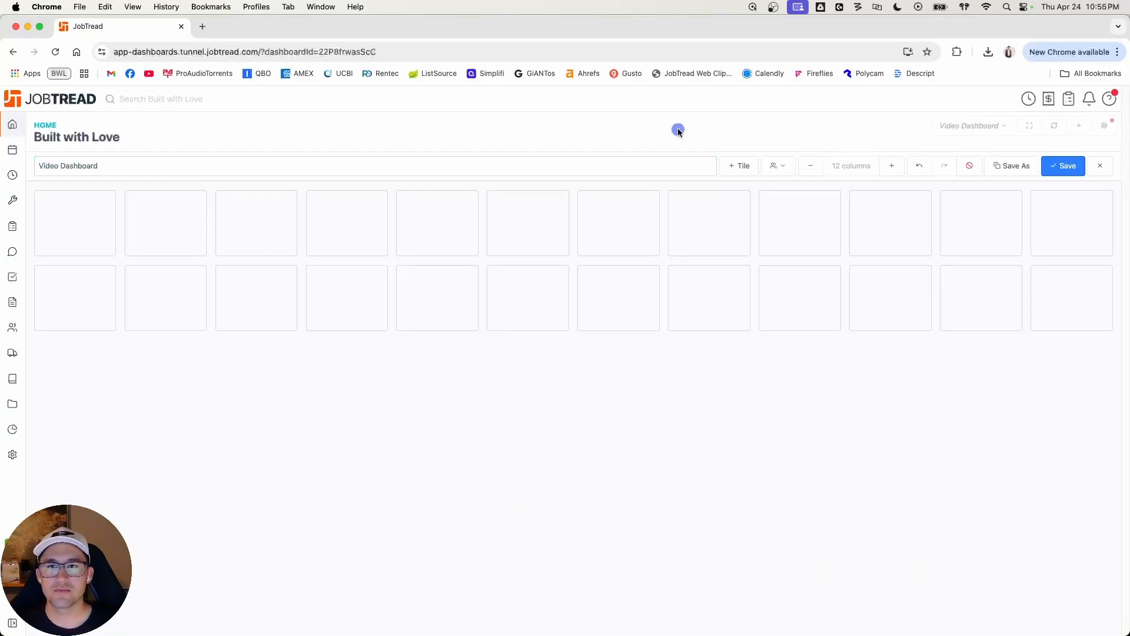
pyautogui.click(1046, 163)
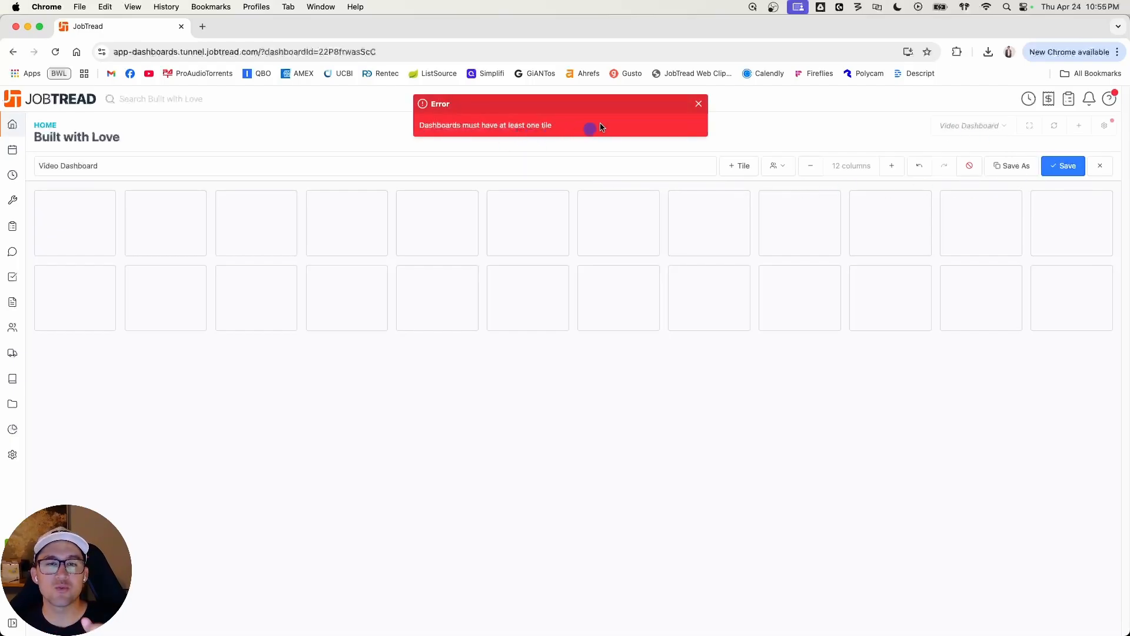
pyautogui.click(698, 104)
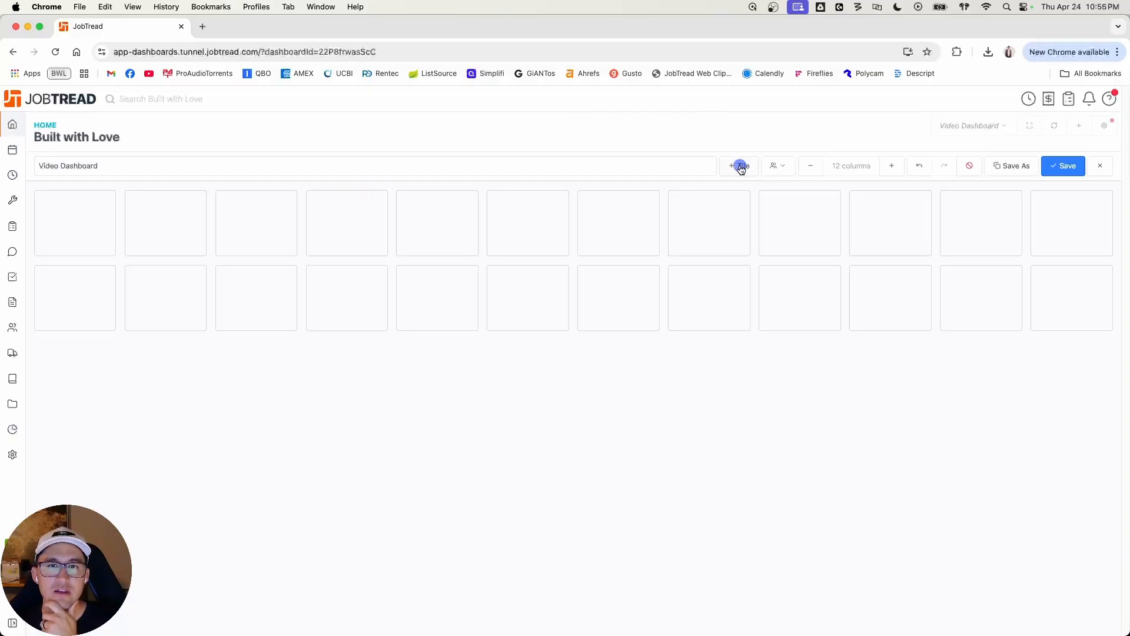
# Step: Assign the Admin and Office roles to the new dashboard, leaving Field unselected
pyautogui.click(780, 165)
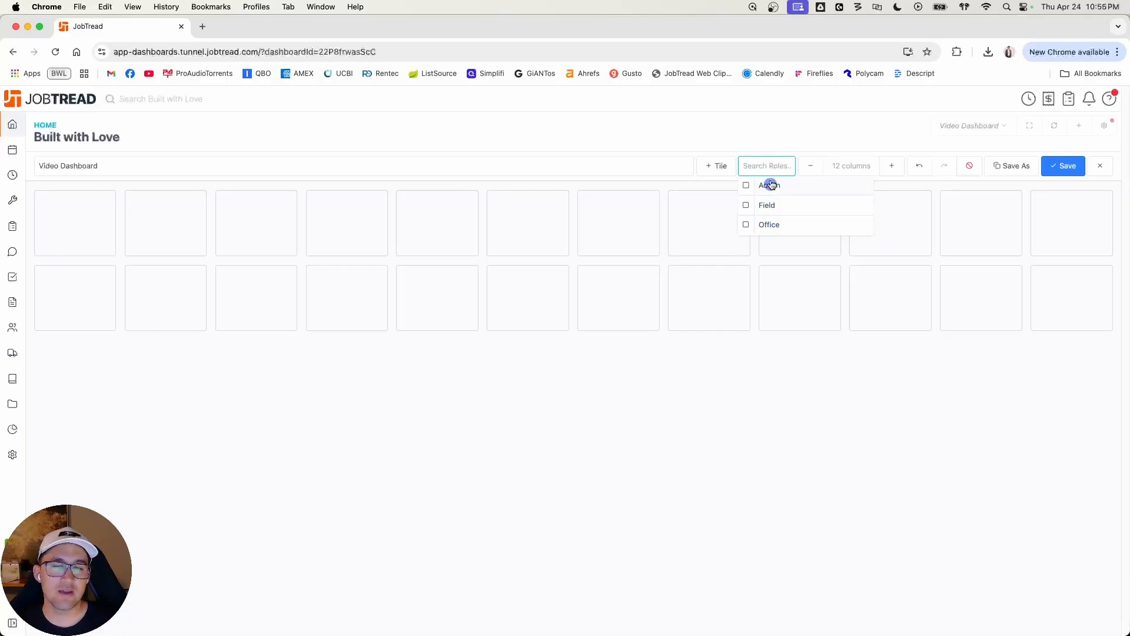
pyautogui.click(746, 184)
pyautogui.click(748, 205)
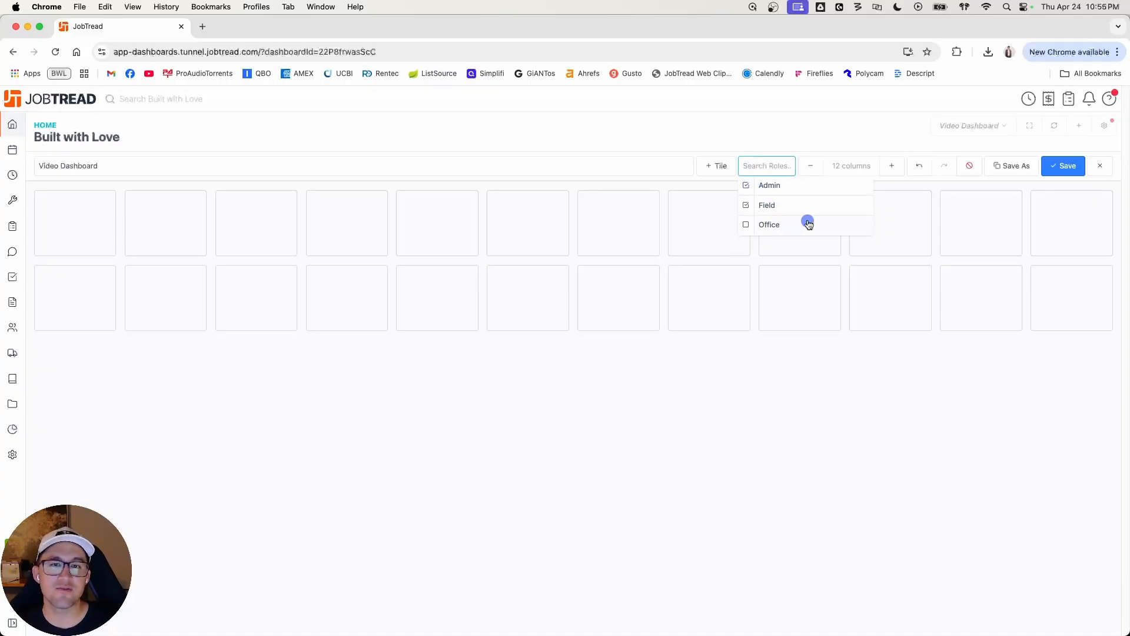
pyautogui.click(746, 205)
pyautogui.click(746, 226)
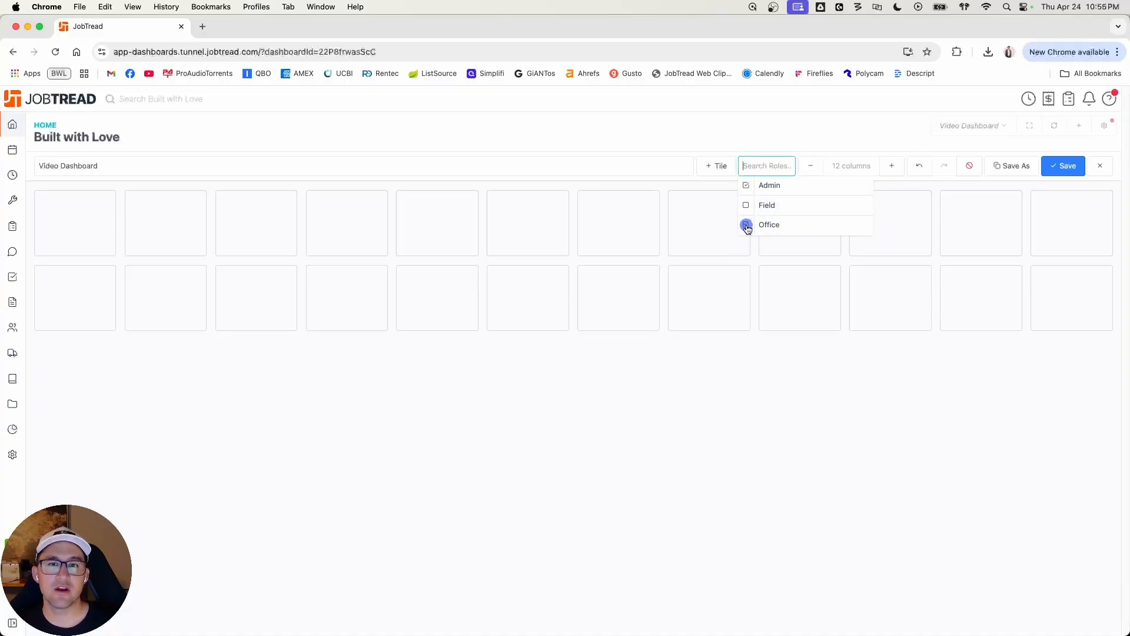
# Step: Include the Office role in the dashboard's access and close the role list
pyautogui.click(746, 225)
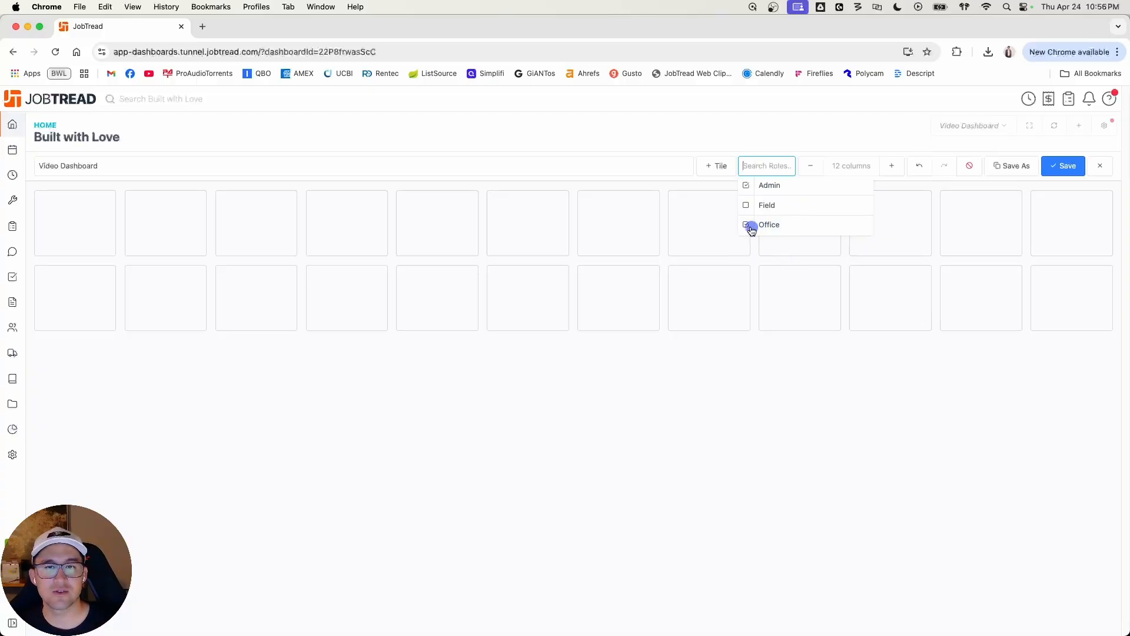
pyautogui.click(765, 142)
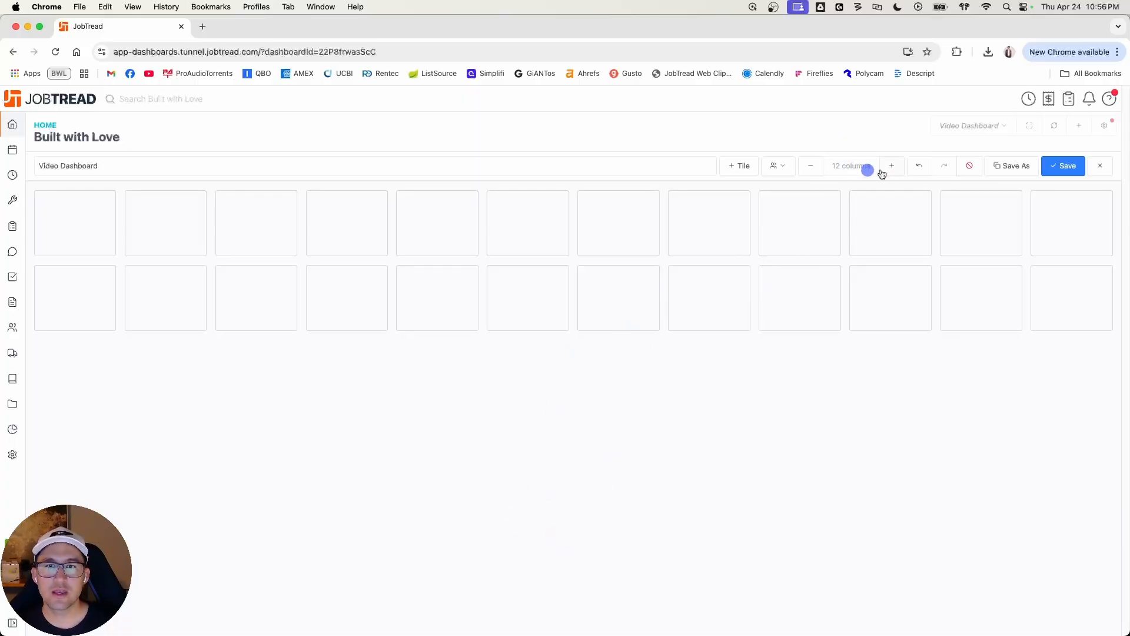
# Step: Reduce the dashboard grid to 3 columns
pyautogui.click(812, 168)
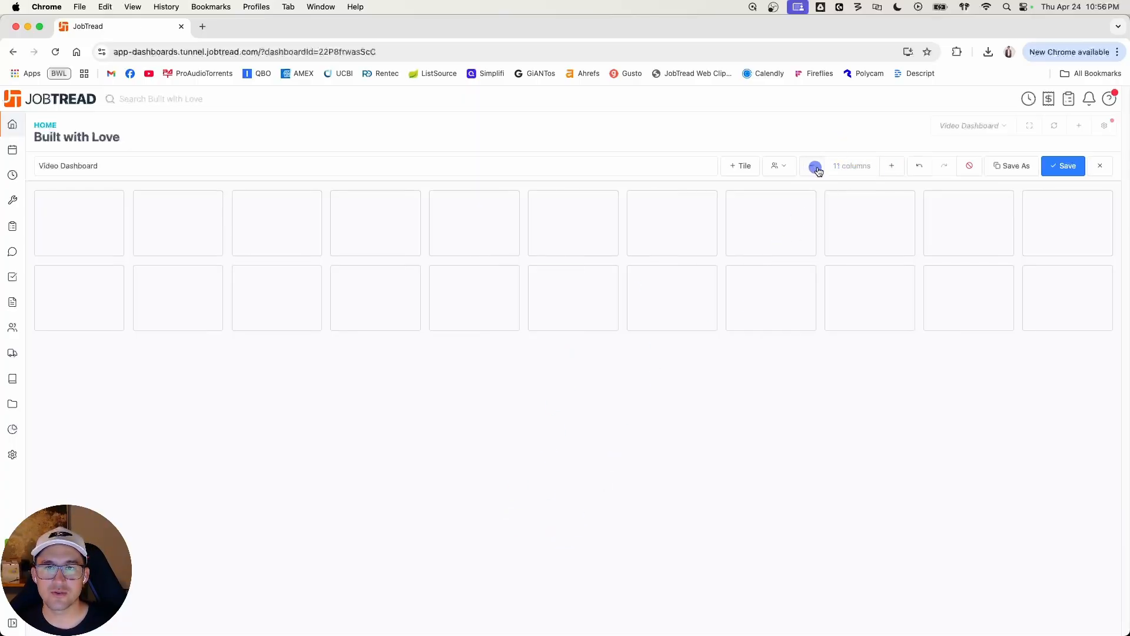
pyautogui.click(814, 168)
pyautogui.click(814, 169)
pyautogui.click(814, 169)
pyautogui.click(814, 169)
pyautogui.click(814, 169)
pyautogui.click(814, 169)
pyautogui.click(813, 169)
pyautogui.click(814, 169)
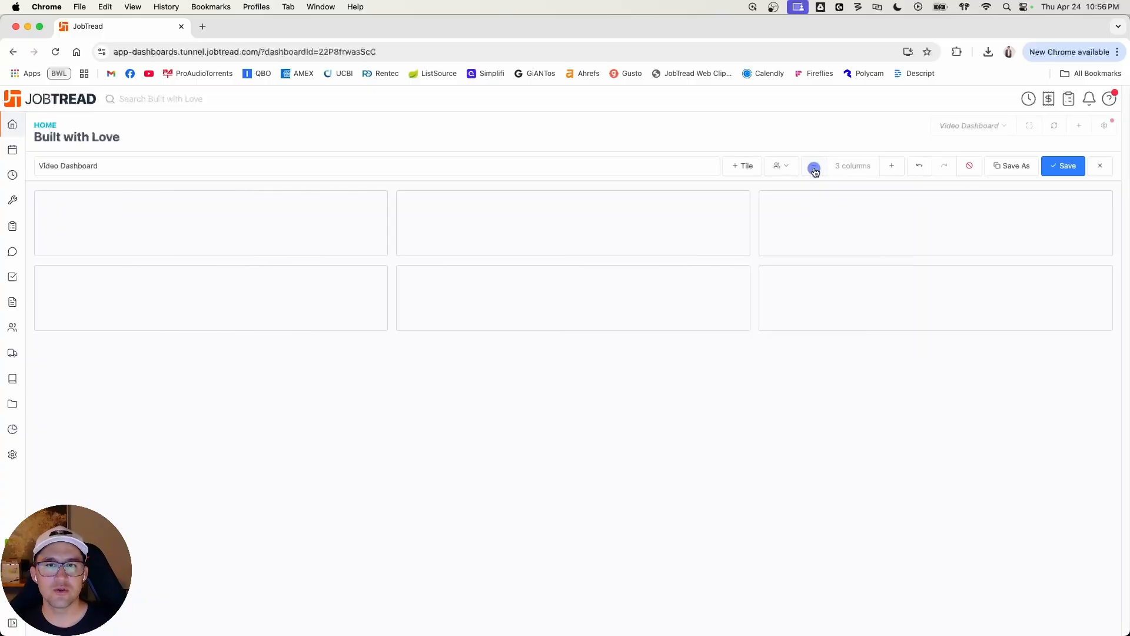
# Step: Increase the dashboard grid to 17 columns
pyautogui.click(894, 167)
pyautogui.click(895, 166)
pyautogui.click(894, 166)
pyautogui.click(895, 166)
pyautogui.click(895, 167)
pyautogui.click(894, 166)
pyautogui.click(894, 167)
pyautogui.click(895, 167)
pyautogui.click(895, 167)
pyautogui.click(894, 167)
pyautogui.click(894, 167)
pyautogui.click(894, 167)
pyautogui.click(894, 167)
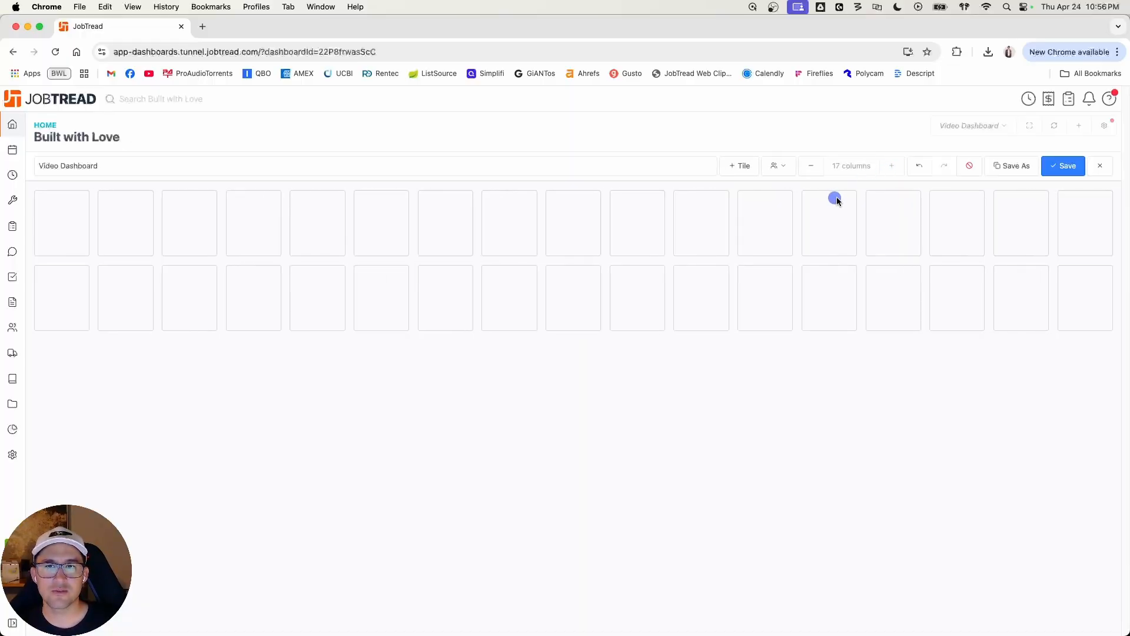
# Step: Set the dashboard grid back to 12 columns
pyautogui.click(812, 168)
pyautogui.click(812, 167)
pyautogui.click(814, 168)
pyautogui.click(814, 168)
pyautogui.click(813, 169)
pyautogui.click(813, 168)
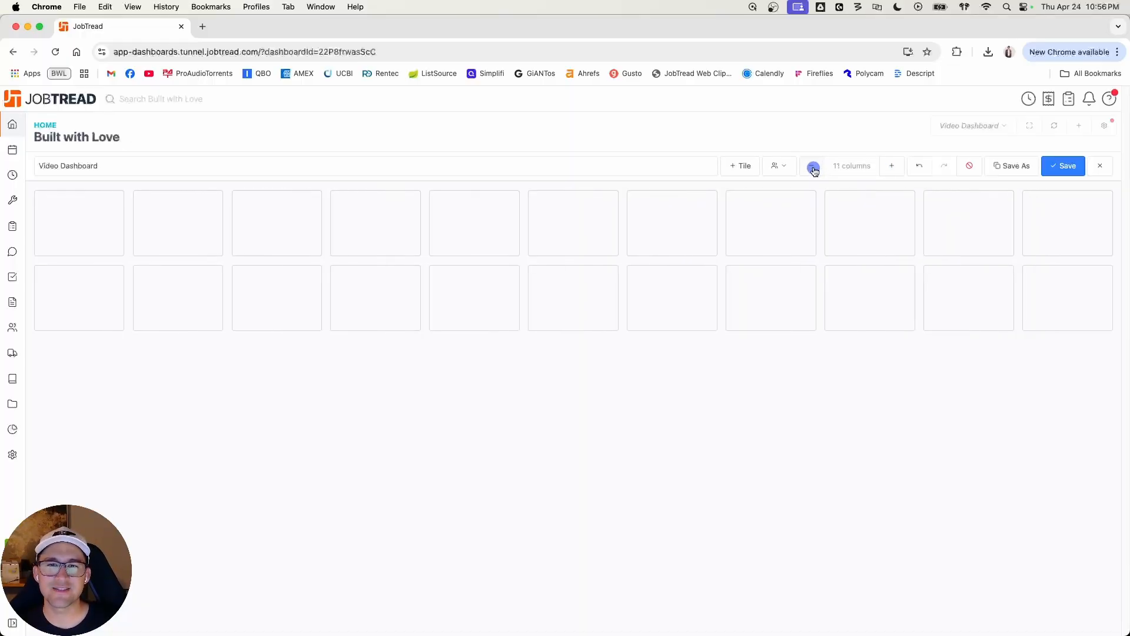
pyautogui.click(888, 168)
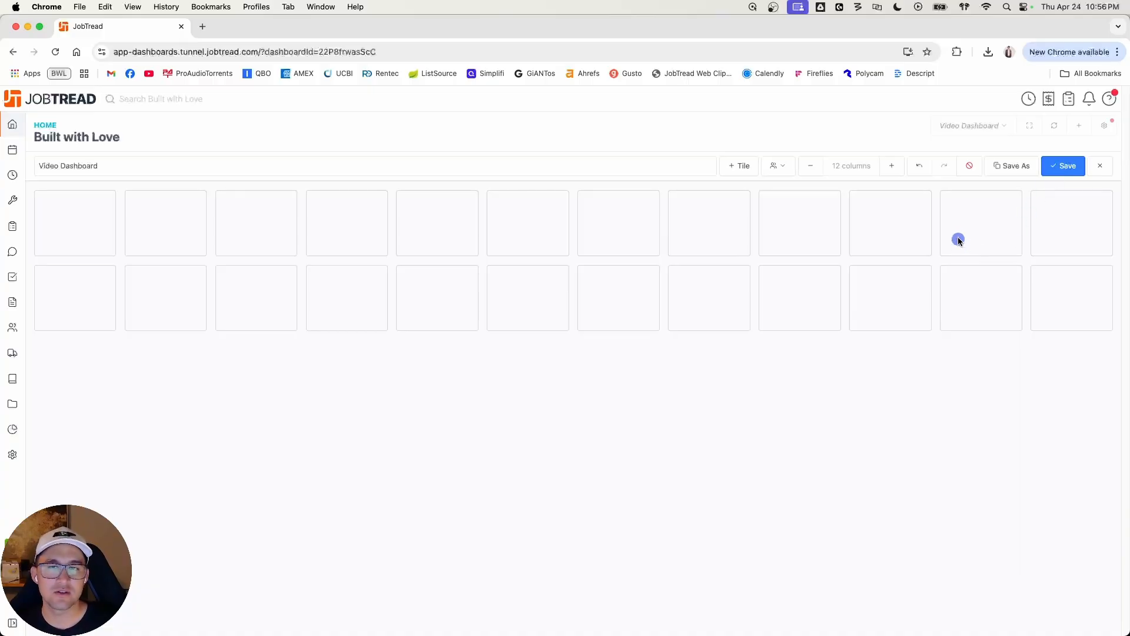
# Step: Add an Action Items tile and size it two columns wide and four rows tall
pyautogui.click(740, 167)
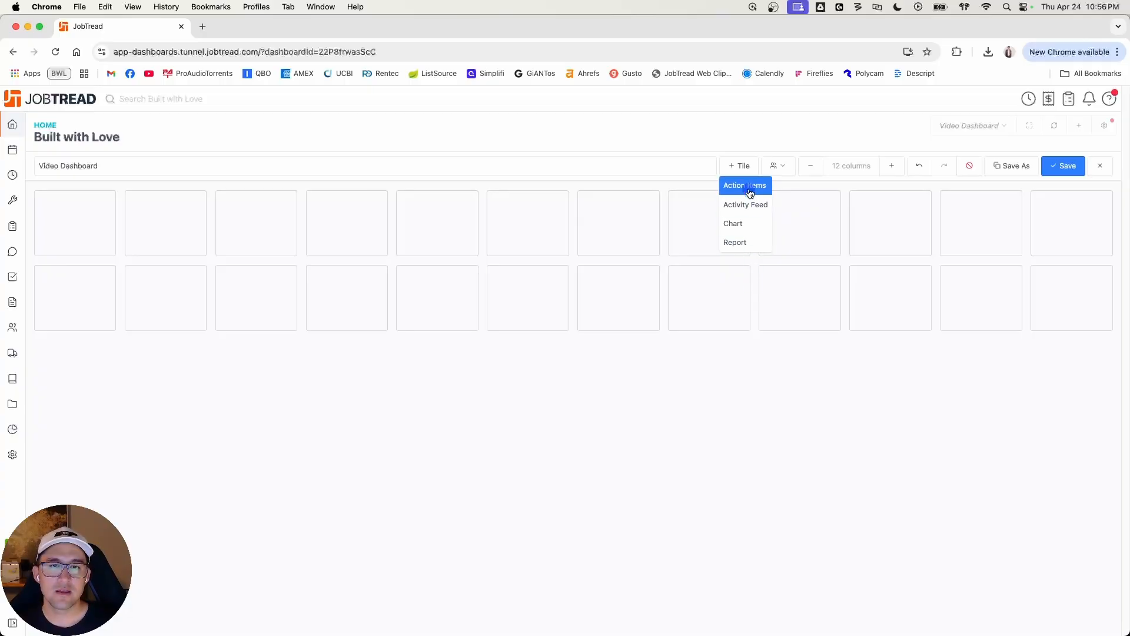
pyautogui.click(749, 188)
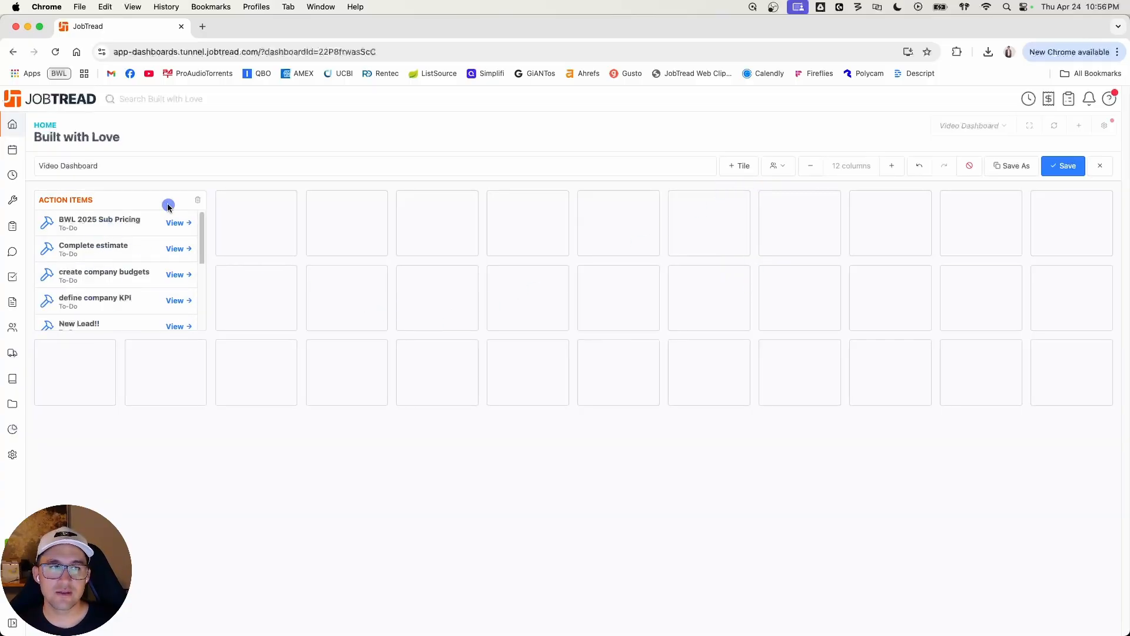
pyautogui.moveTo(205, 236); pyautogui.dragTo(384, 237)
pyautogui.moveTo(189, 327); pyautogui.dragTo(222, 497)
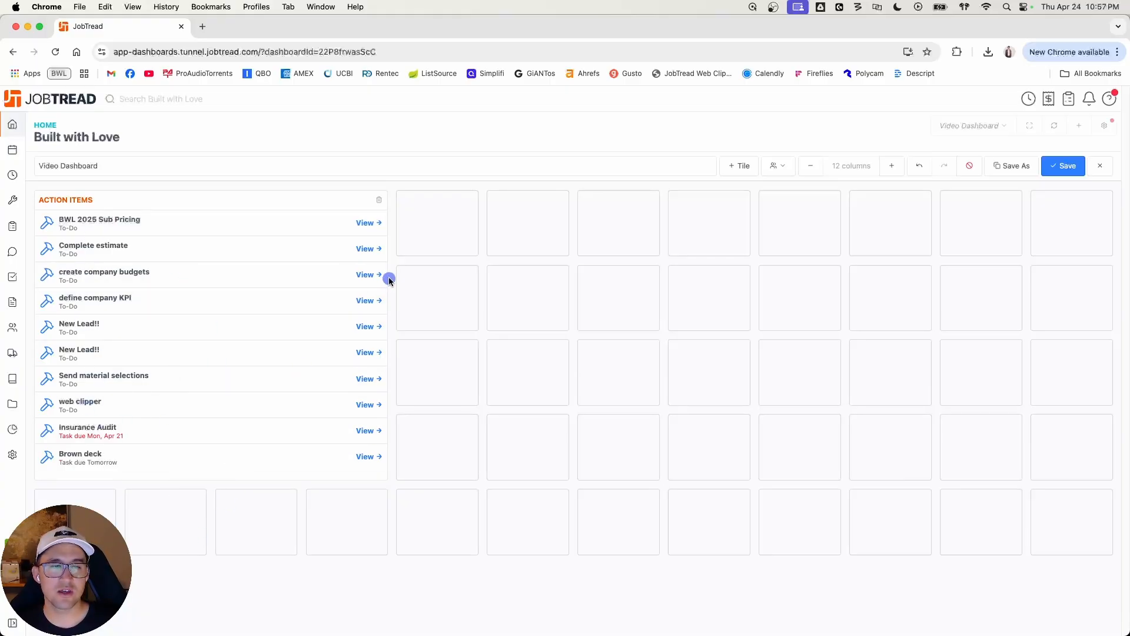
pyautogui.moveTo(313, 209)
pyautogui.mouseDown()
pyautogui.moveTo(768, 204)
pyautogui.moveTo(318, 206)
pyautogui.mouseUp()
pyautogui.moveTo(402, 340); pyautogui.dragTo(199, 343)
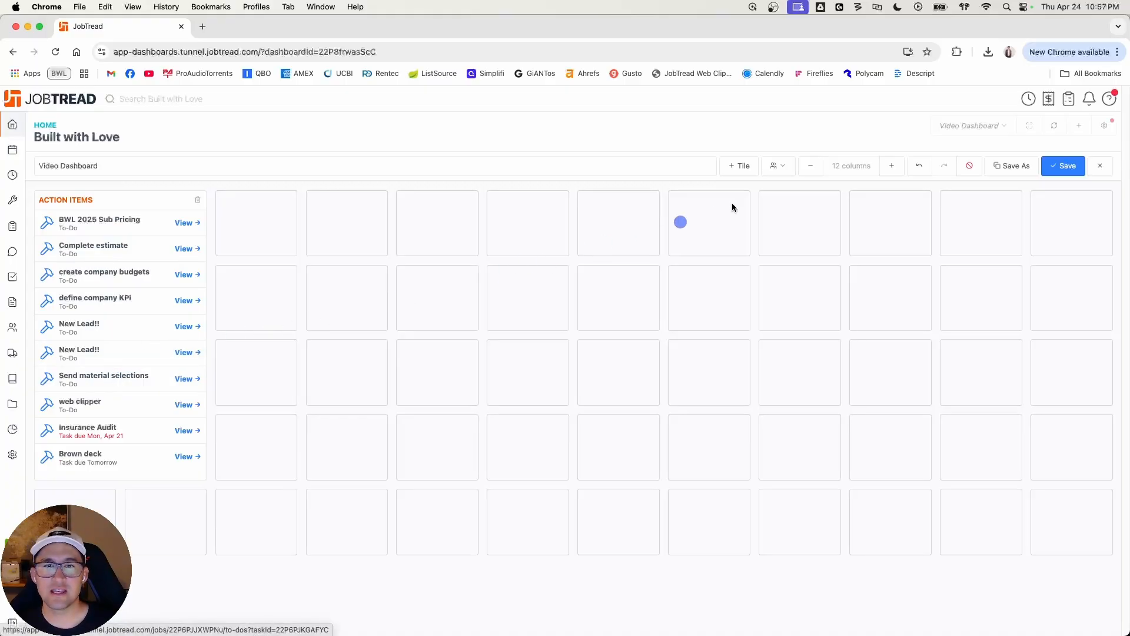
# Step: Add an Activity Feed tile beside the Action Items tile and widen it across the grid
pyautogui.click(739, 167)
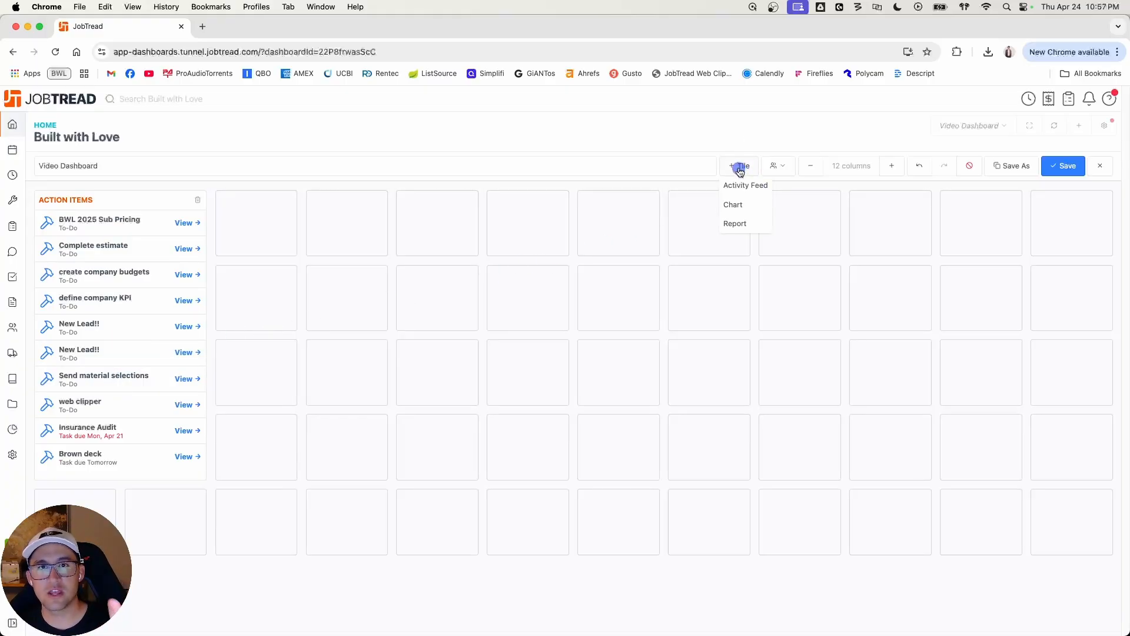
pyautogui.click(741, 185)
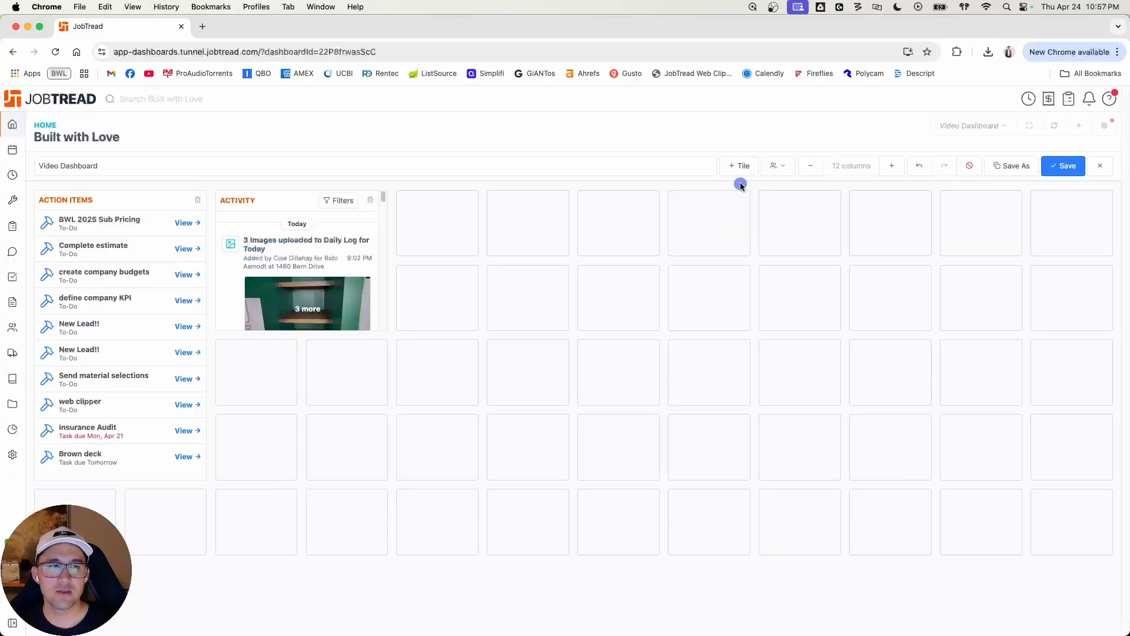
pyautogui.moveTo(381, 232); pyautogui.dragTo(720, 221)
# Step: Rearrange the tiles so the Activity tile starts in the first column, six columns wide, with Action Items directly beside it
pyautogui.moveTo(128, 202); pyautogui.dragTo(365, 348)
pyautogui.moveTo(400, 209); pyautogui.dragTo(215, 196)
pyautogui.moveTo(370, 348); pyautogui.dragTo(634, 238)
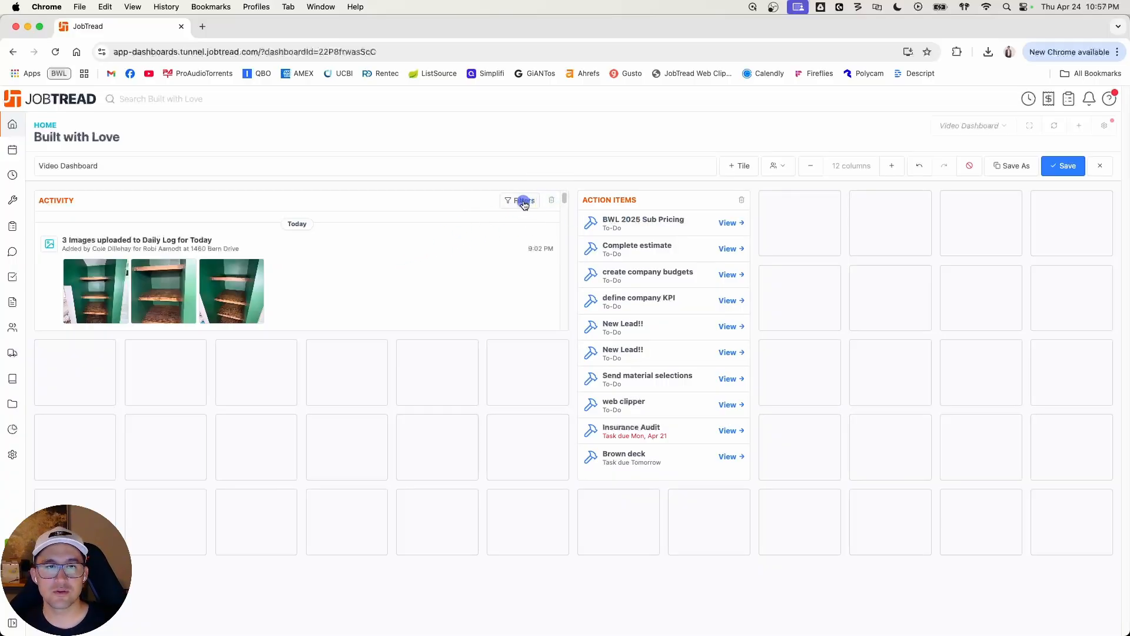
pyautogui.moveTo(432, 330)
pyautogui.mouseDown()
pyautogui.moveTo(433, 367)
pyautogui.moveTo(436, 328)
pyautogui.mouseUp()
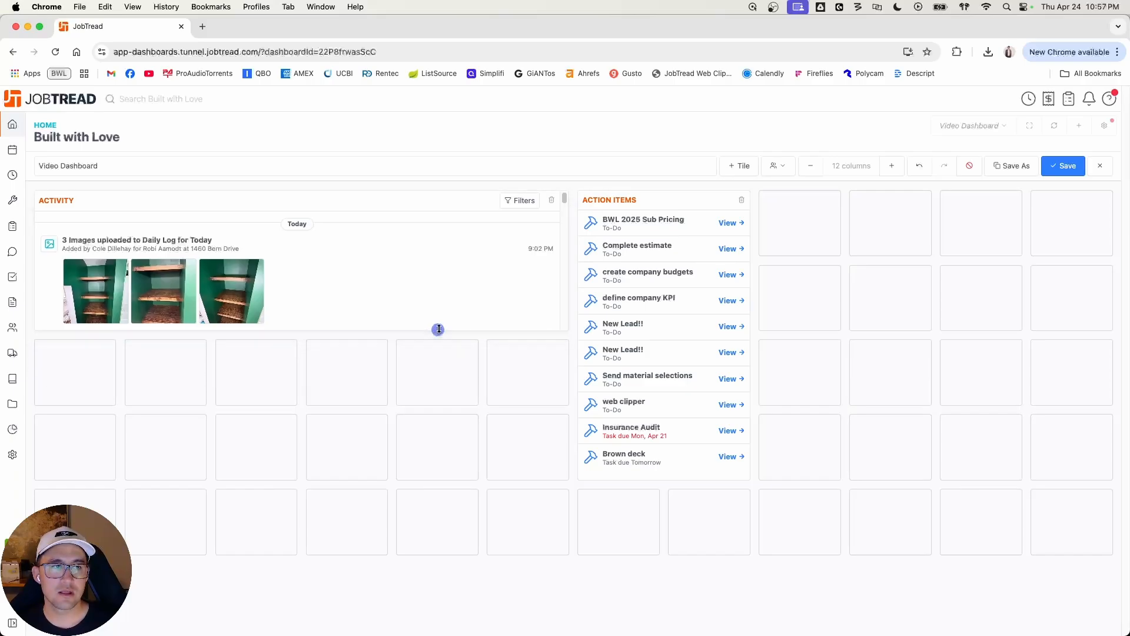
# Step: Delete the Activity tile and move the Action Items tile back to the first column
pyautogui.click(553, 203)
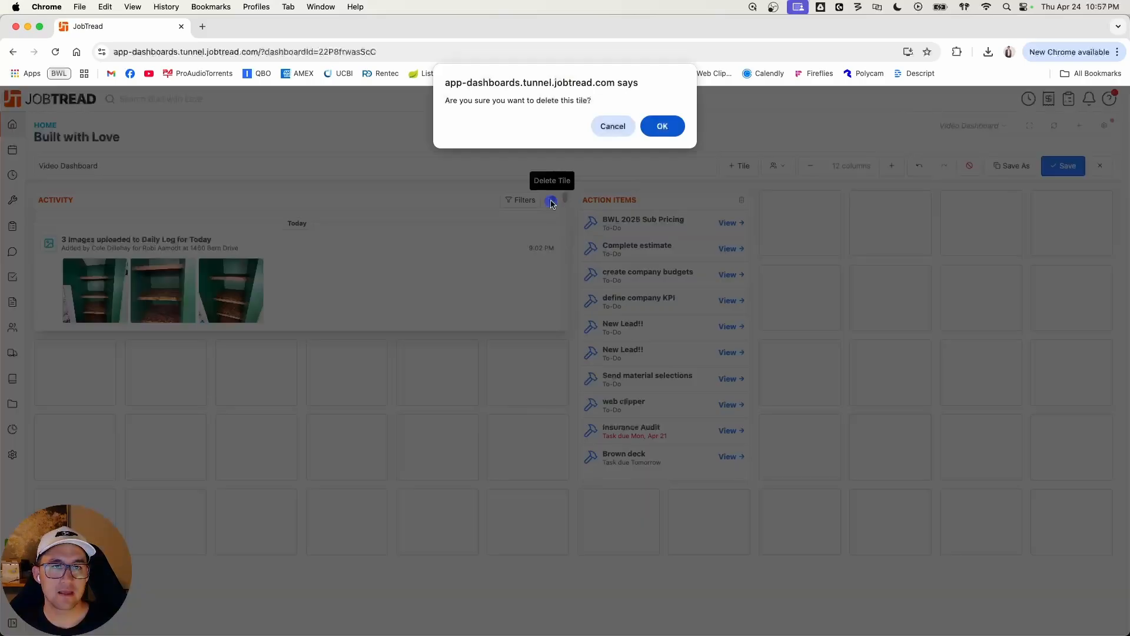
pyautogui.click(667, 126)
pyautogui.moveTo(649, 201); pyautogui.dragTo(120, 221)
# Step: Add a Report tile to the dashboard and view the Jobs data views whose settings can be copied
pyautogui.click(738, 167)
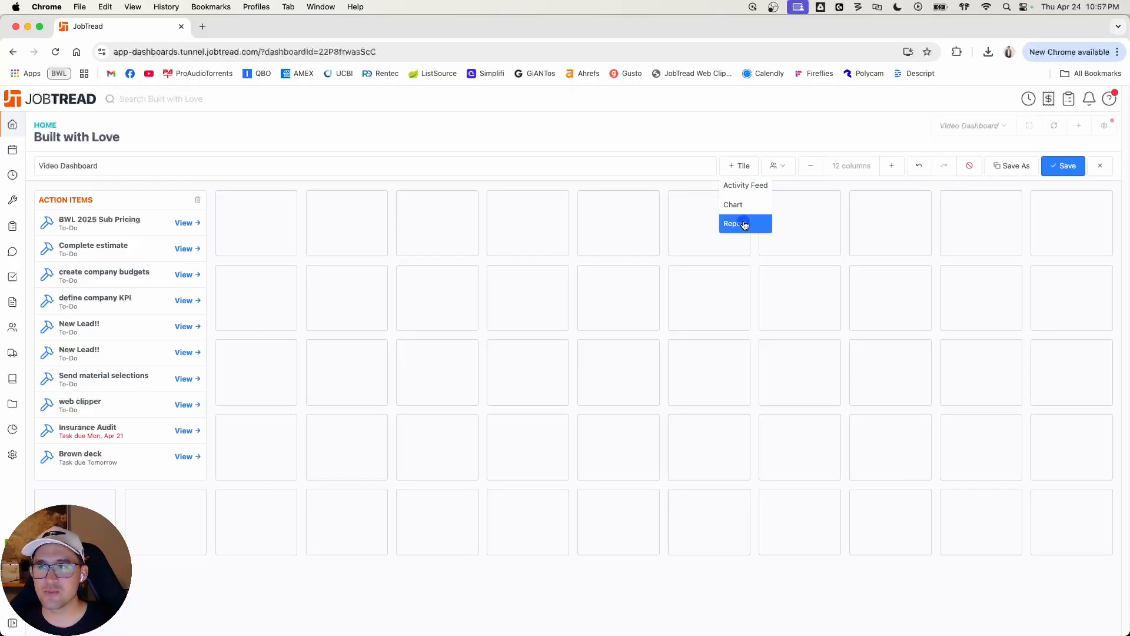
pyautogui.click(744, 225)
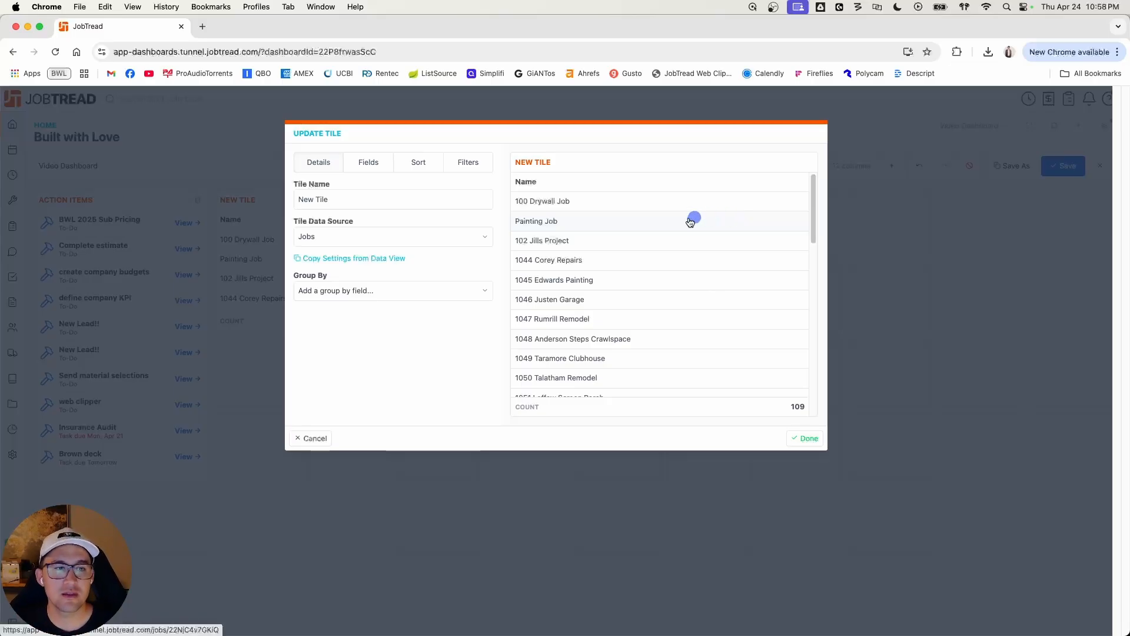
pyautogui.click(316, 258)
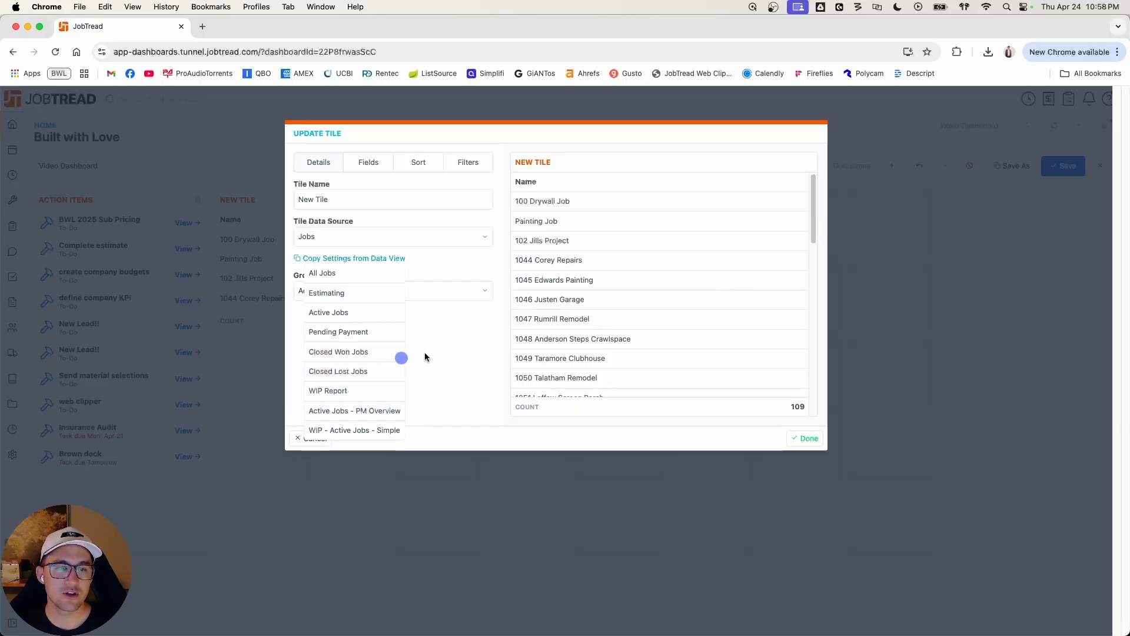
# Step: Set the new tile's data source to Customers and view the customer data views available for copying
pyautogui.click(349, 240)
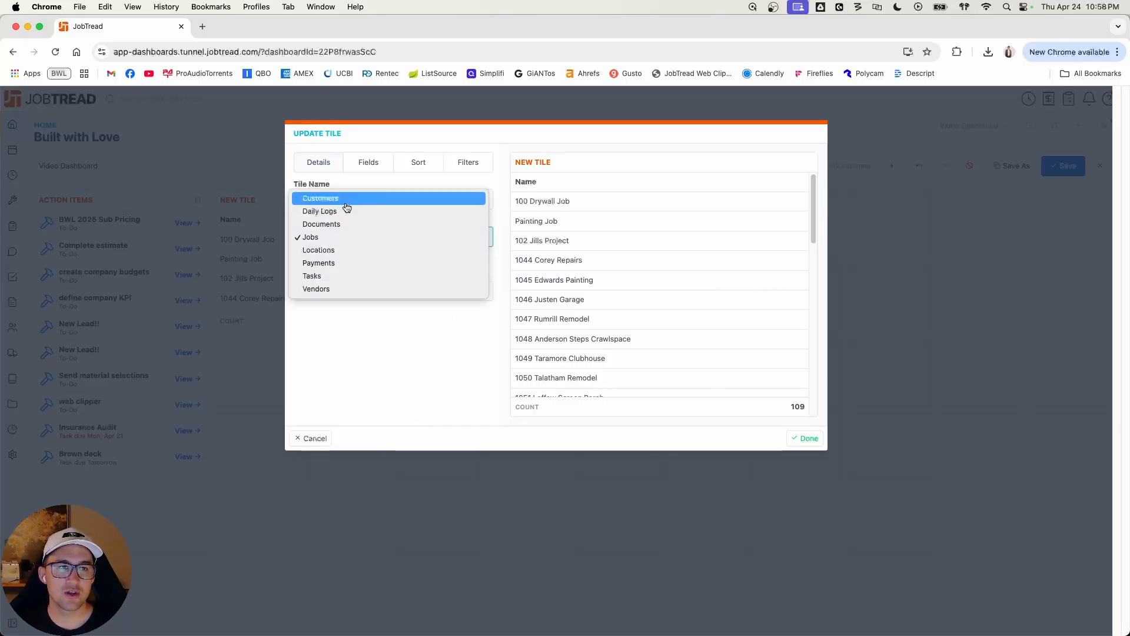
pyautogui.click(343, 239)
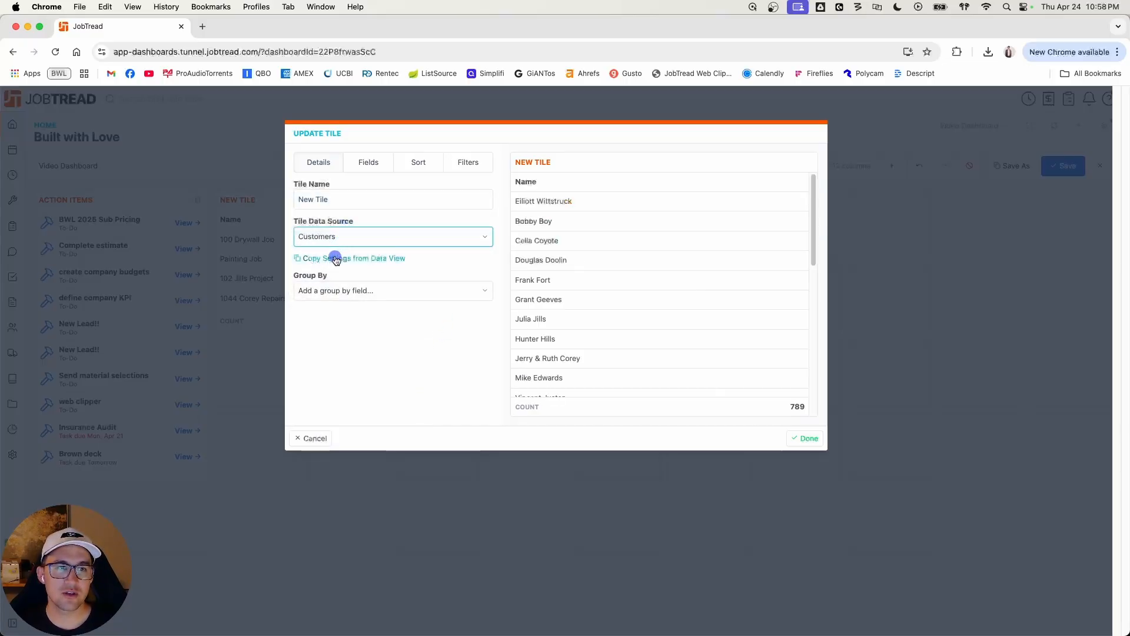
pyautogui.click(333, 257)
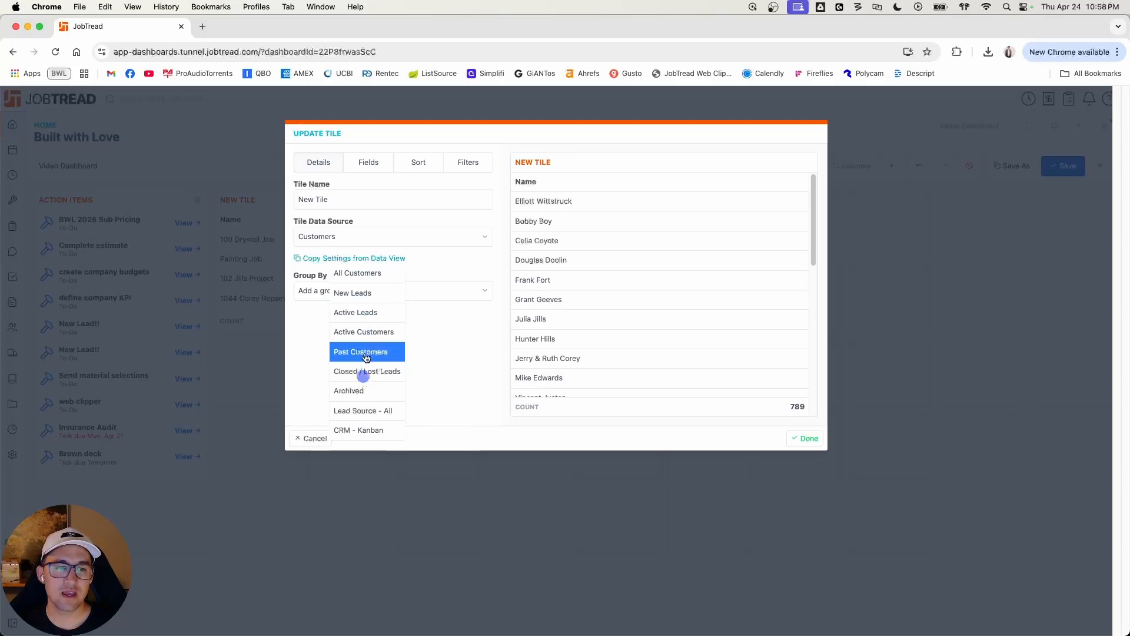
pyautogui.click(436, 337)
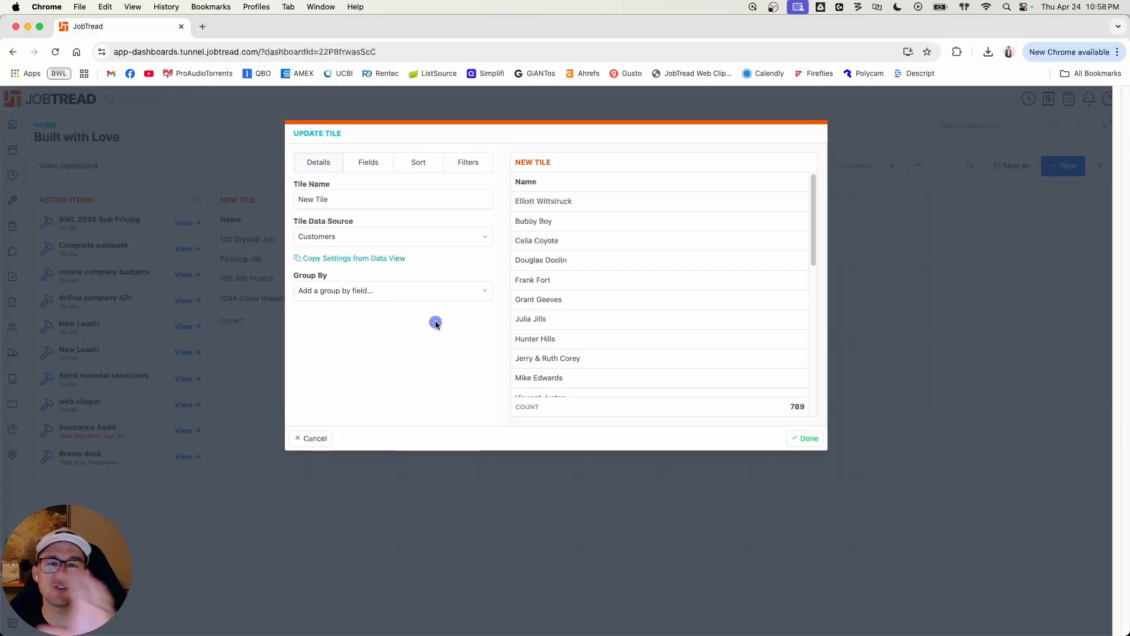
# Step: Review the available data sources and set the report tile's source back to Jobs
pyautogui.click(392, 236)
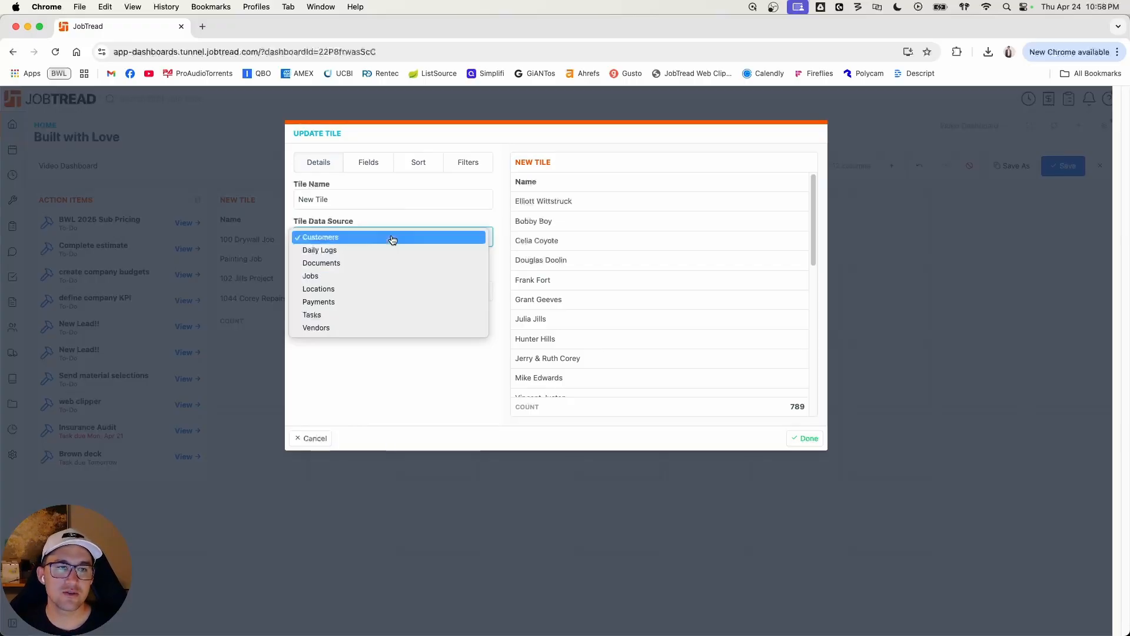
pyautogui.click(387, 220)
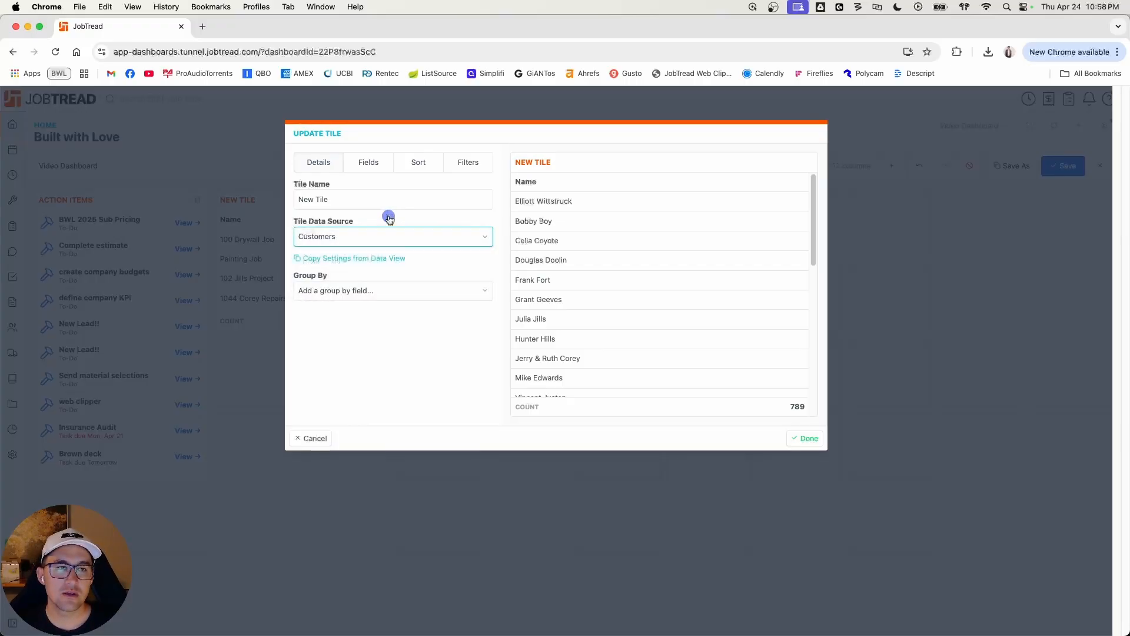
pyautogui.click(371, 236)
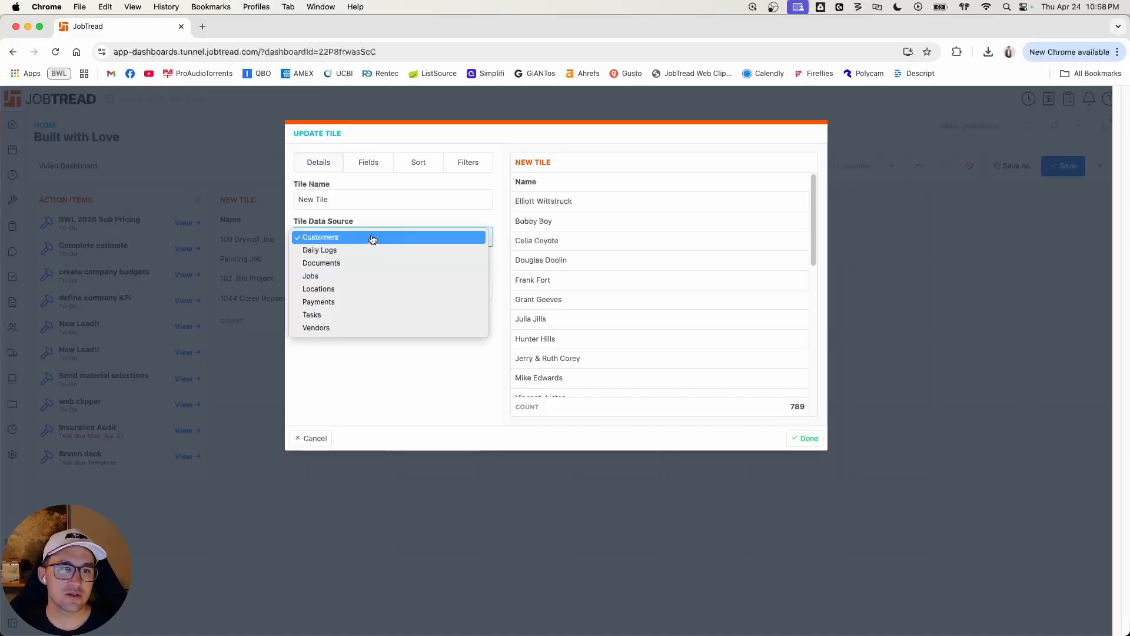
pyautogui.click(362, 276)
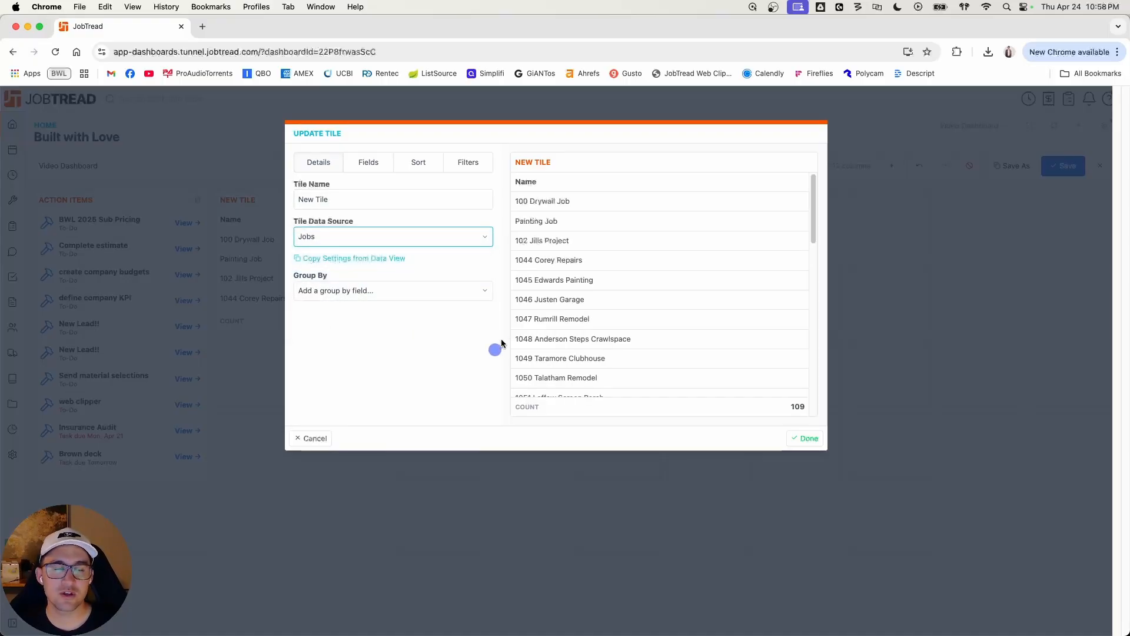
# Step: Name the report tile Active Jobs
pyautogui.tripleClick(366, 203)
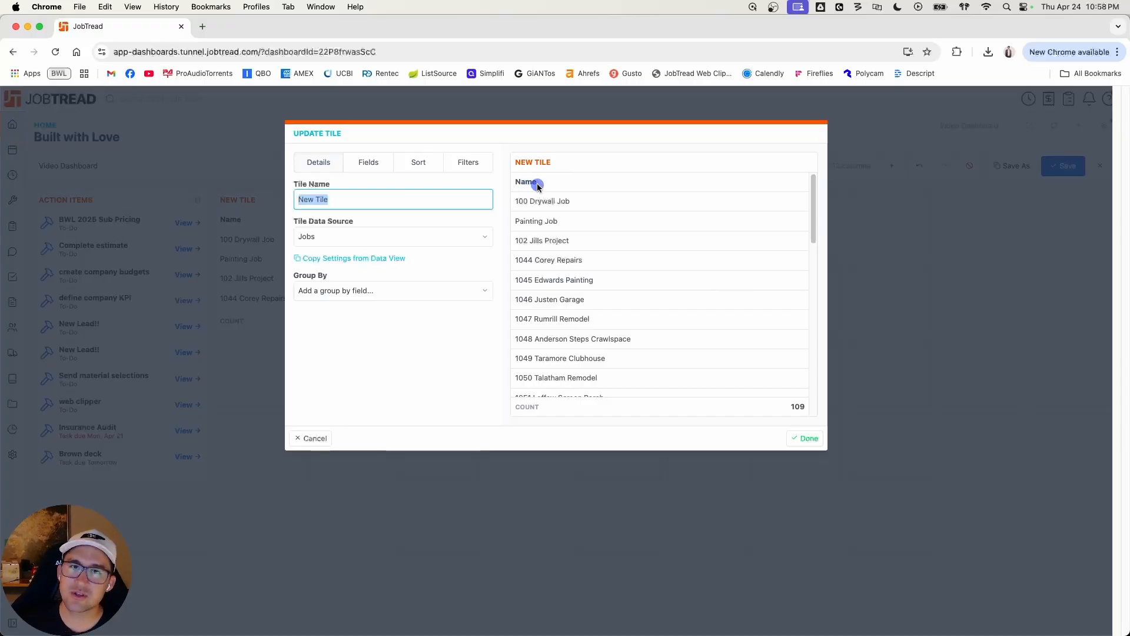
pyautogui.write('JOb')
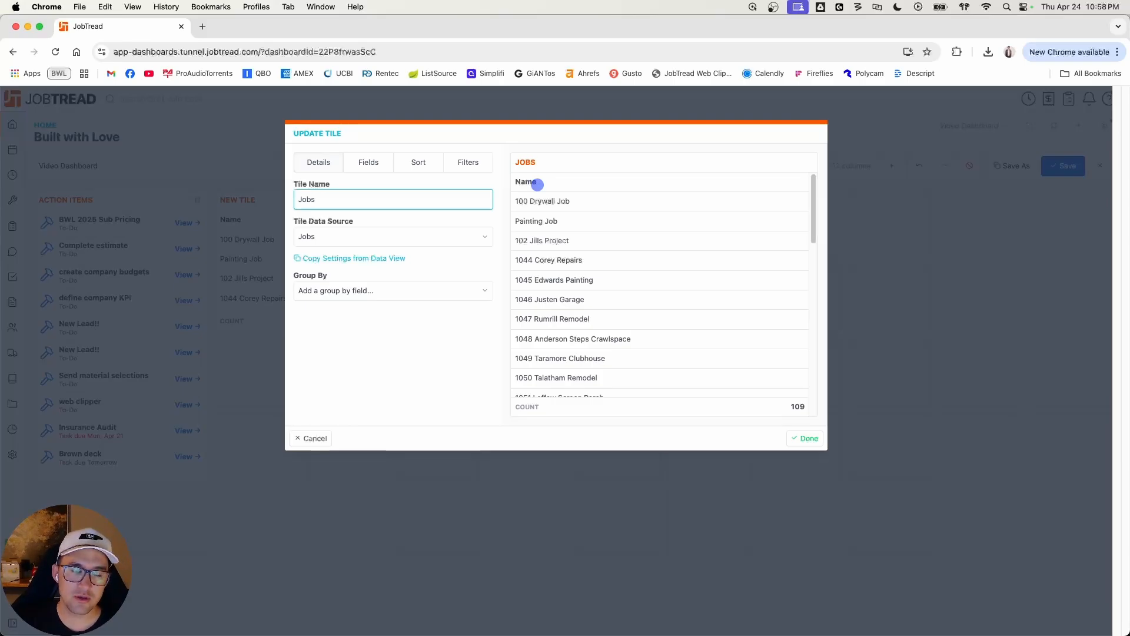
pyautogui.press('BackSpace')
pyautogui.press('BackSpace')
pyautogui.write('Active')
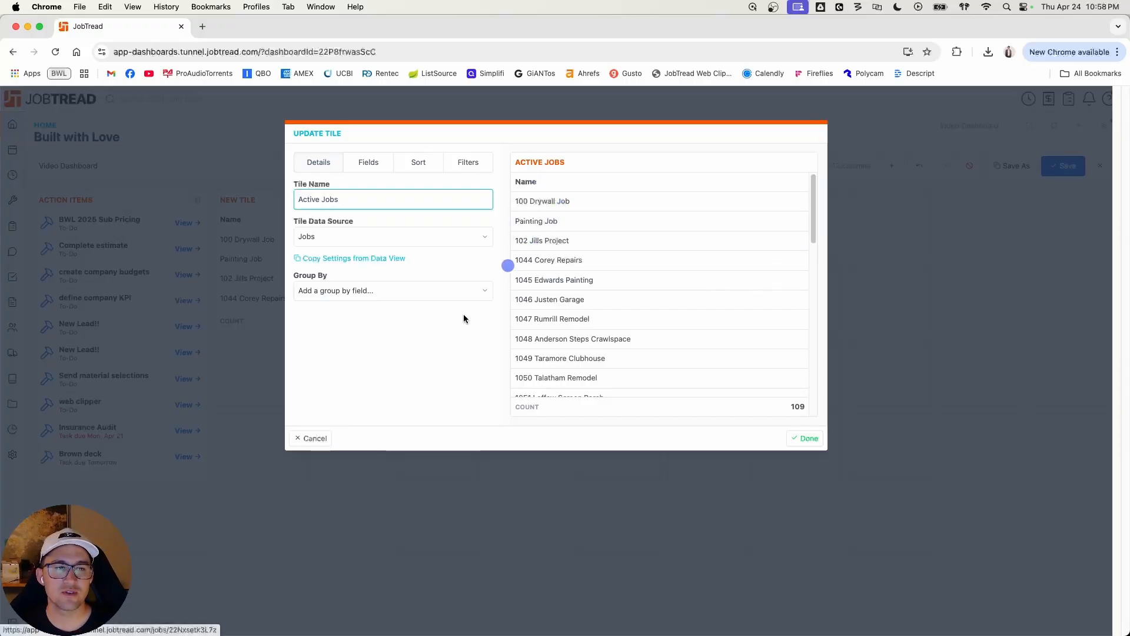
# Step: Review the fields available for grouping the Active Jobs tile without choosing one
pyautogui.click(371, 347)
pyautogui.click(372, 294)
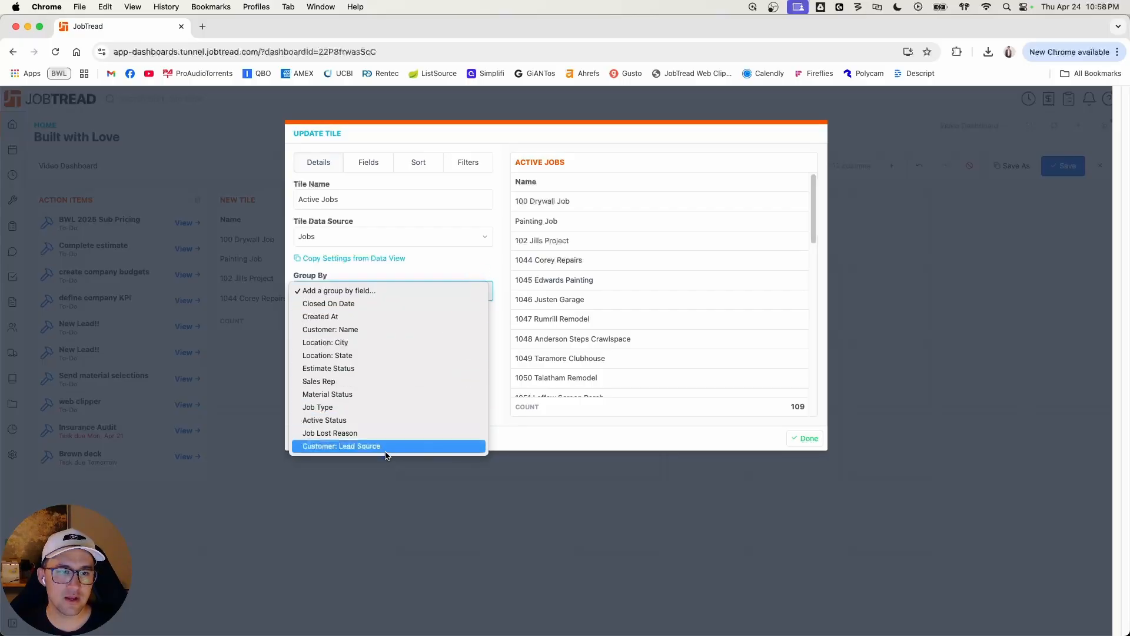
pyautogui.click(493, 270)
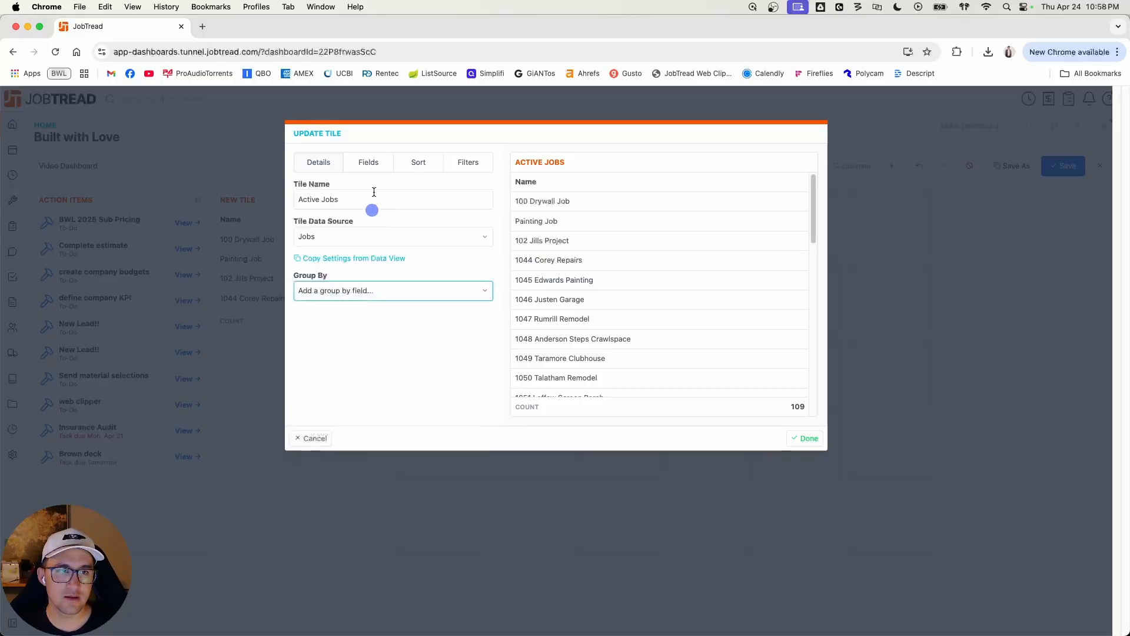
# Step: Search the tile's fields for "appro" and show the Approved Orders column
pyautogui.click(368, 162)
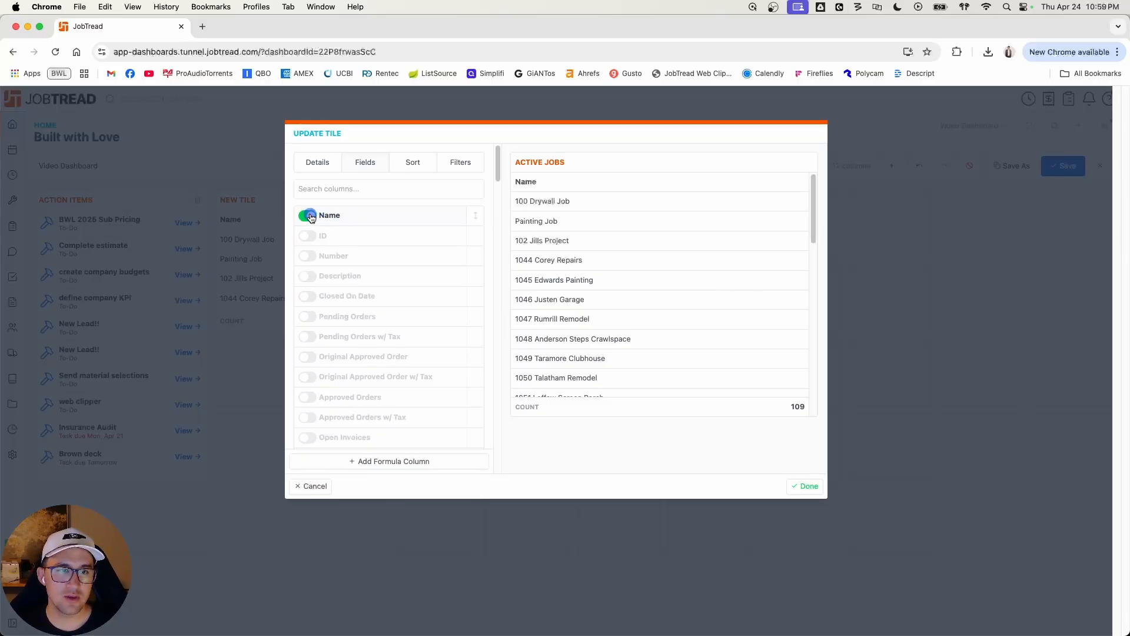
pyautogui.write('appro')
pyautogui.press('Return')
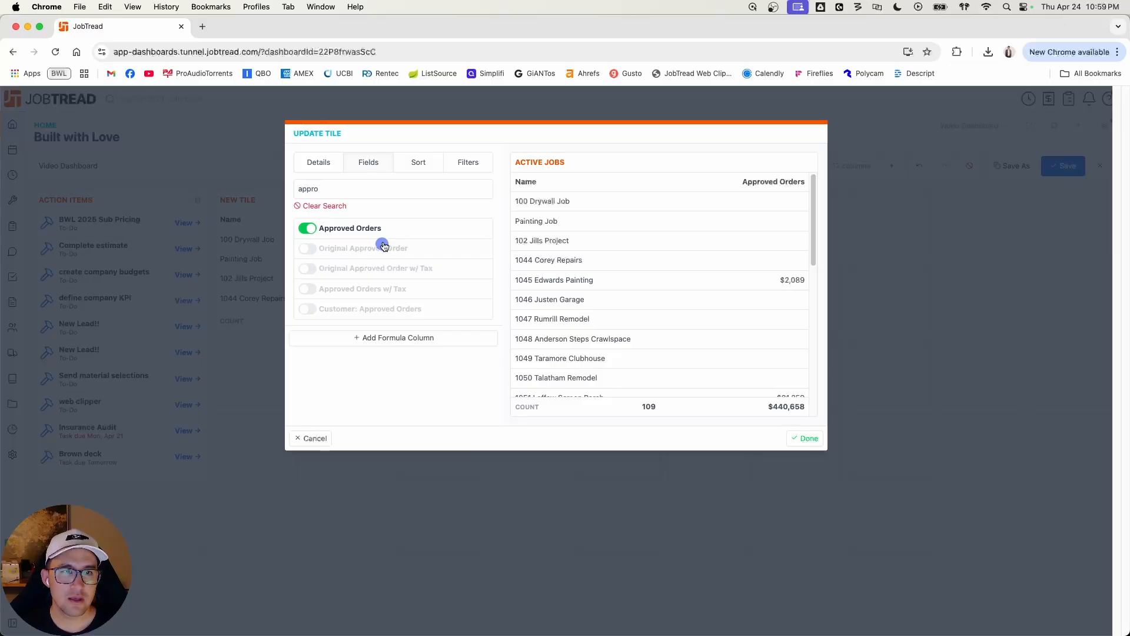
# Step: Add a filter to the Active Jobs tile for Approved Orders greater than $0.00
pyautogui.click(464, 165)
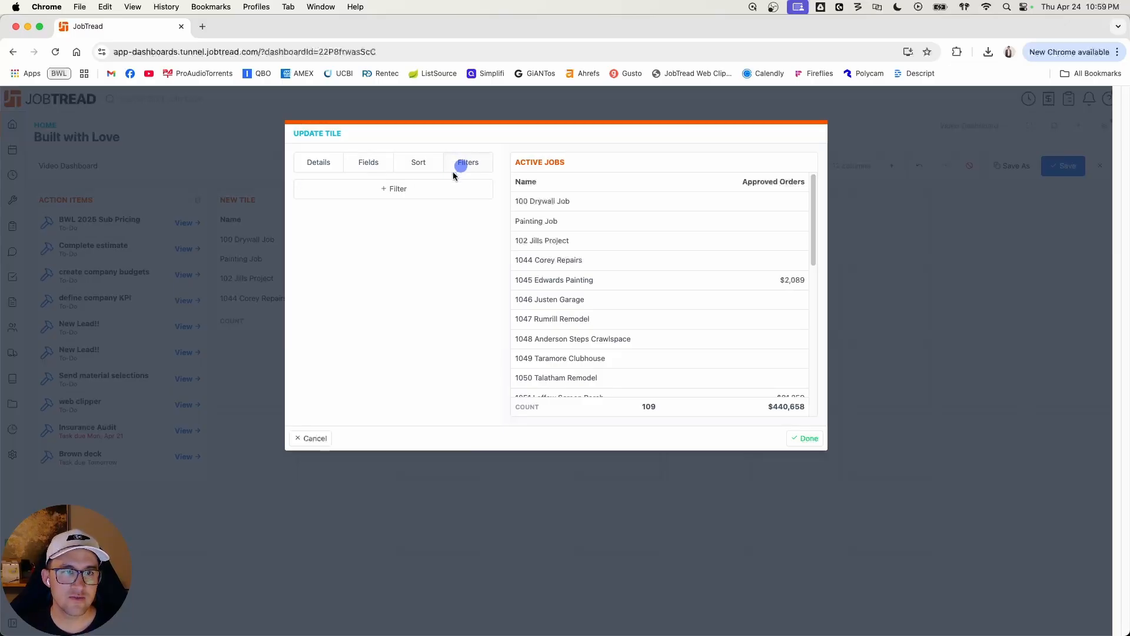
pyautogui.click(405, 187)
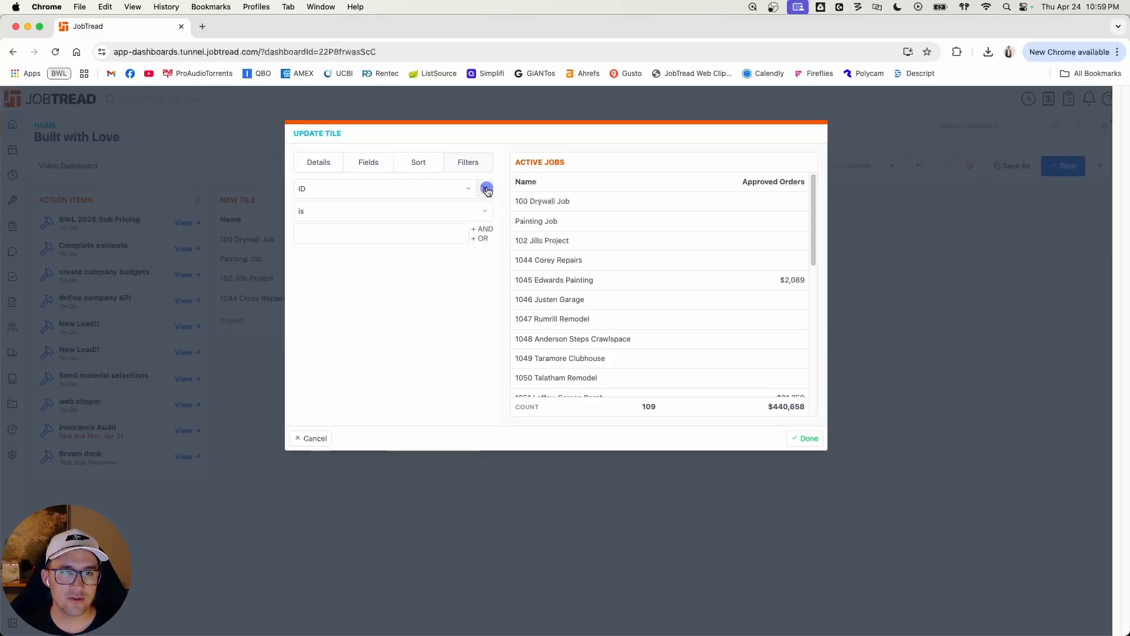
pyautogui.click(384, 189)
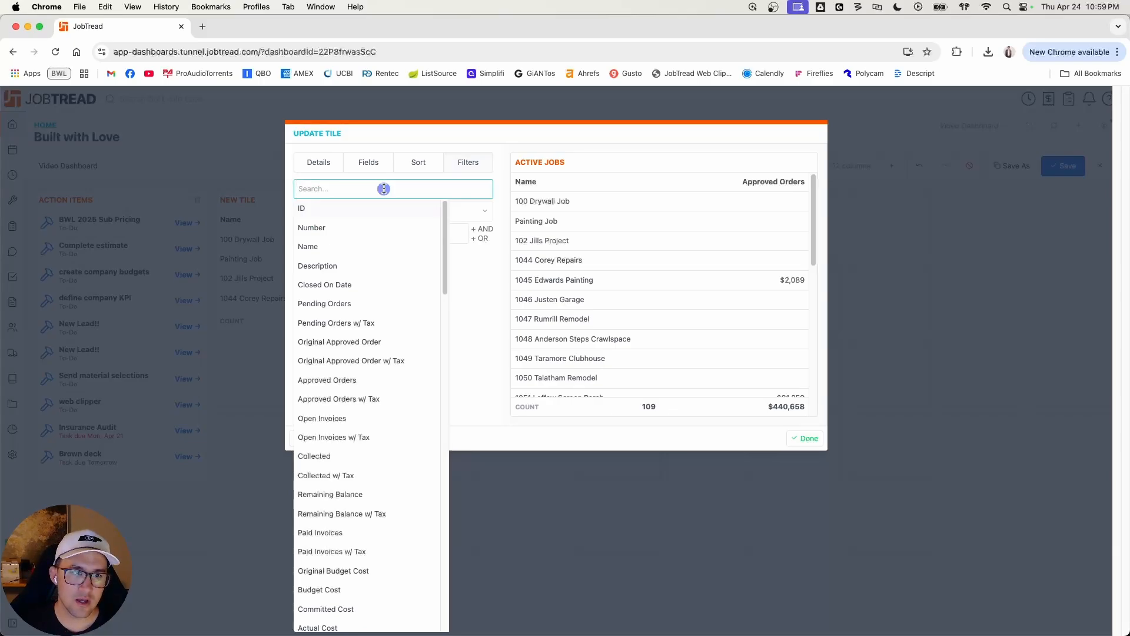
pyautogui.write('app')
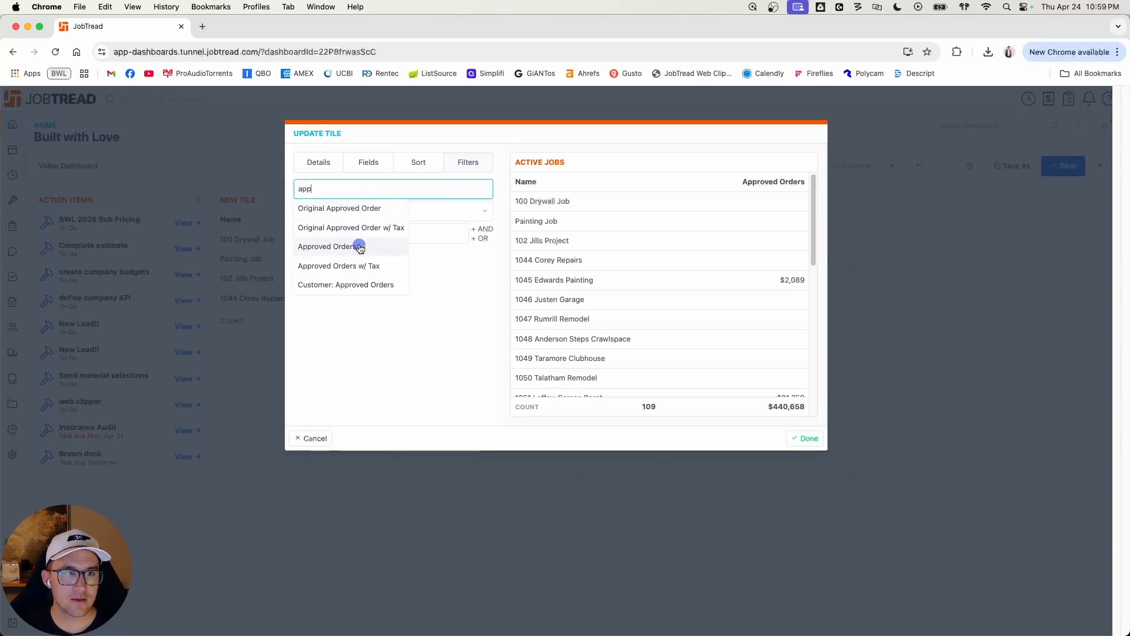
pyautogui.click(359, 246)
pyautogui.click(412, 219)
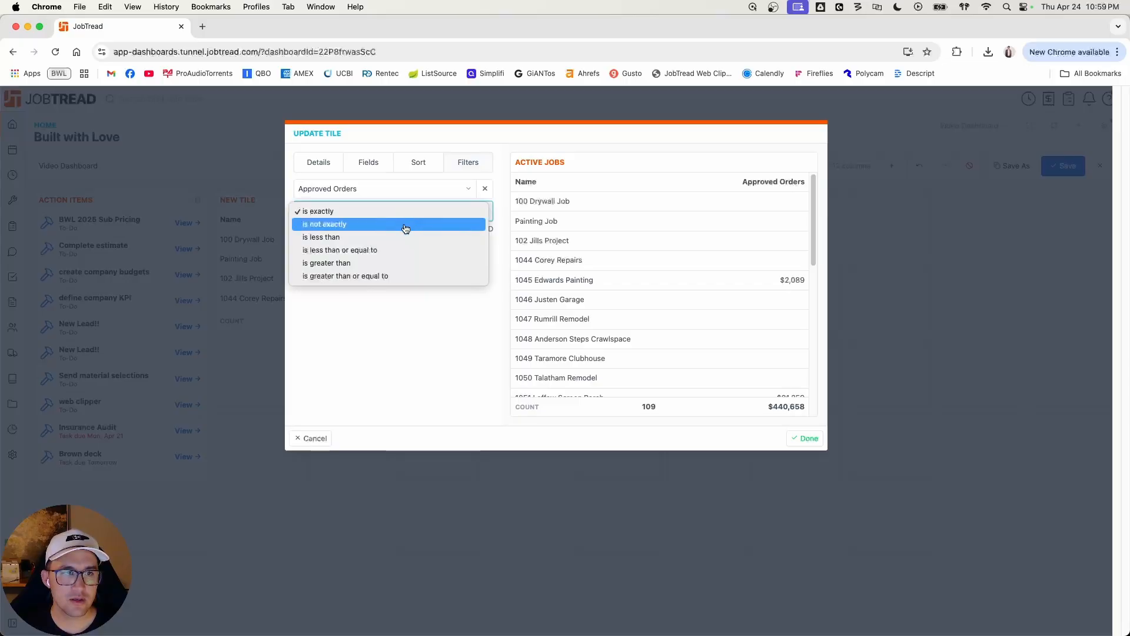
pyautogui.click(405, 263)
pyautogui.click(408, 236)
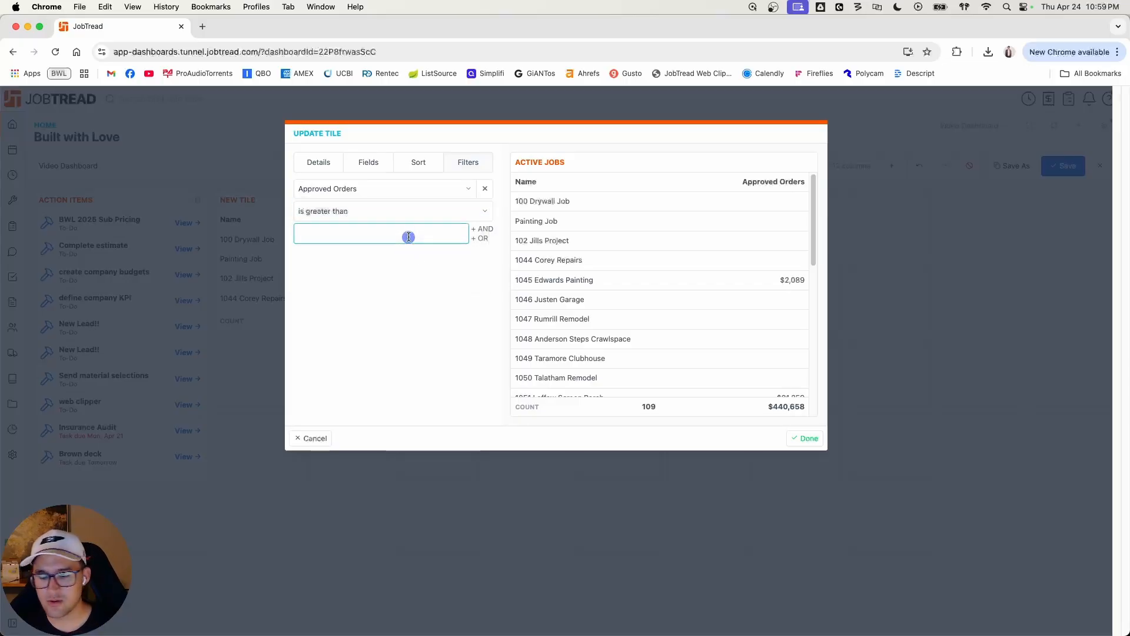
# Step: Add an AND condition requiring that Closed On Date does not exist, and apply the tile's filters
pyautogui.click(426, 277)
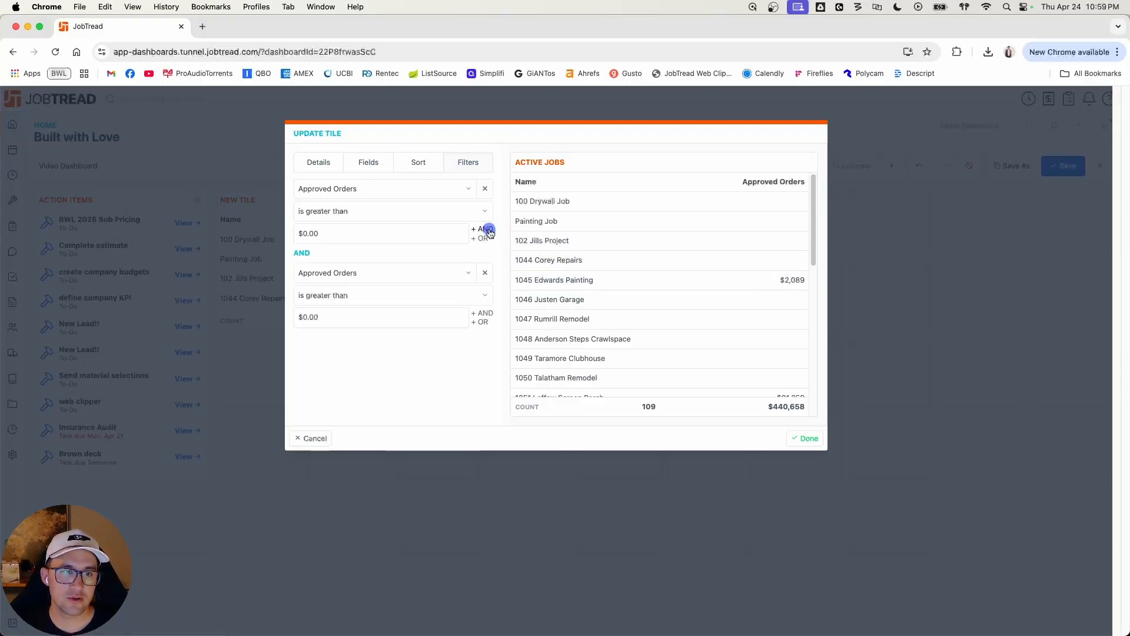
pyautogui.click(430, 271)
pyautogui.write('clos')
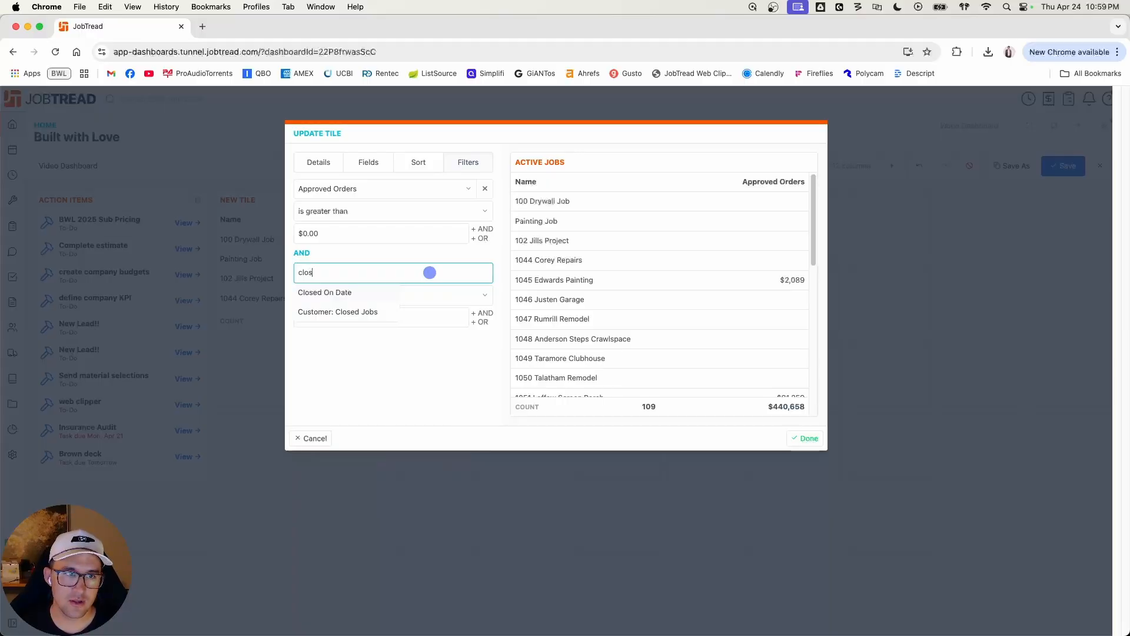
pyautogui.click(372, 292)
pyautogui.click(397, 298)
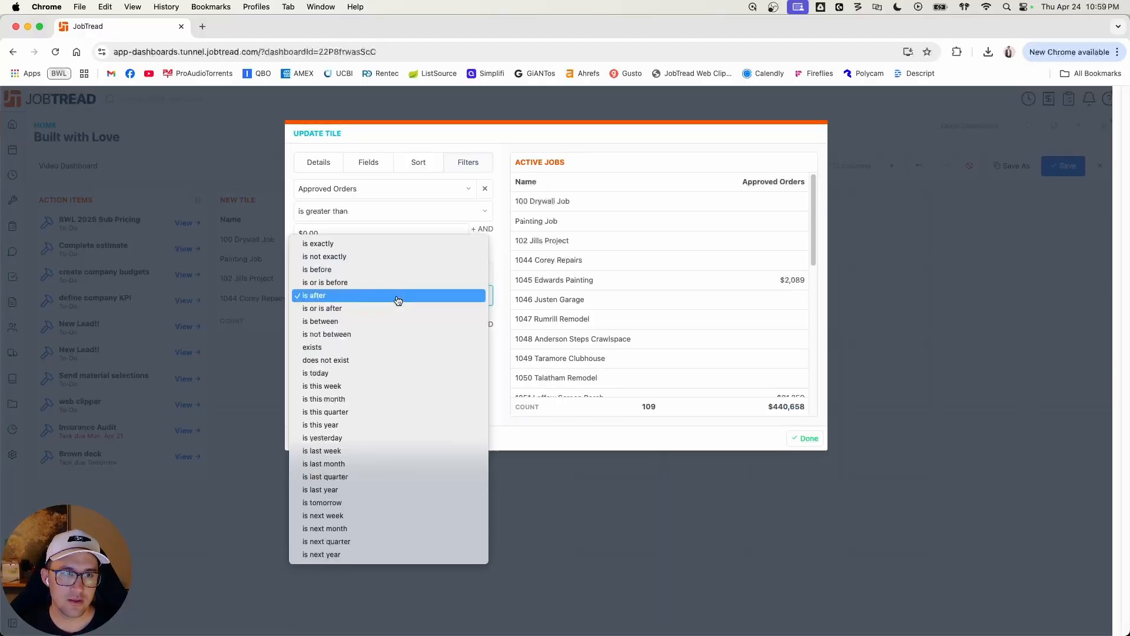
pyautogui.click(378, 359)
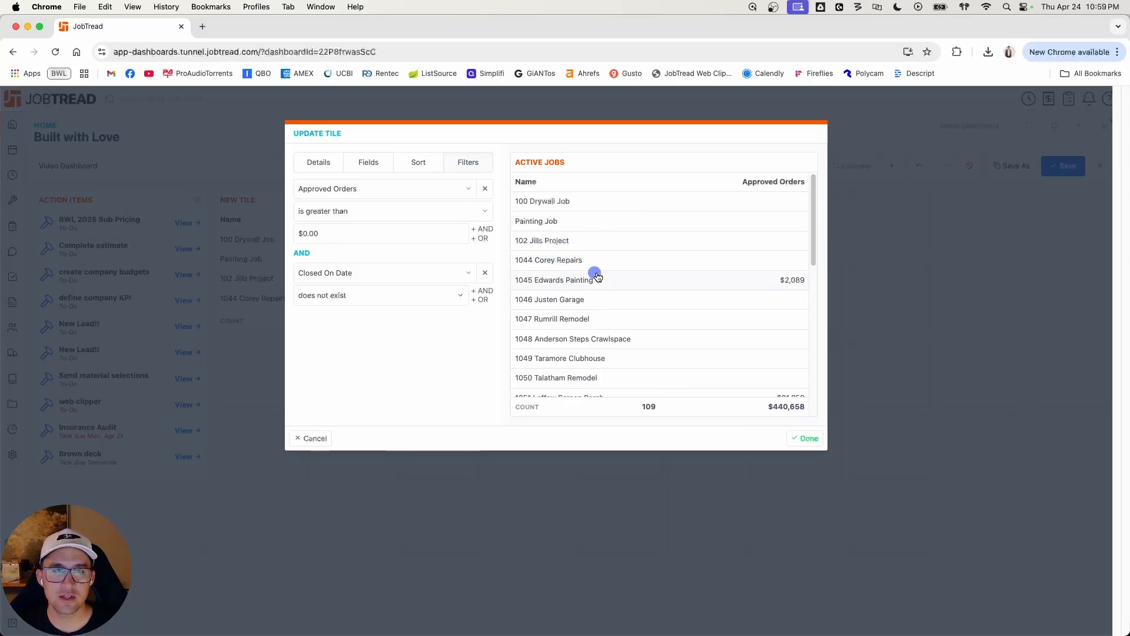
pyautogui.click(805, 439)
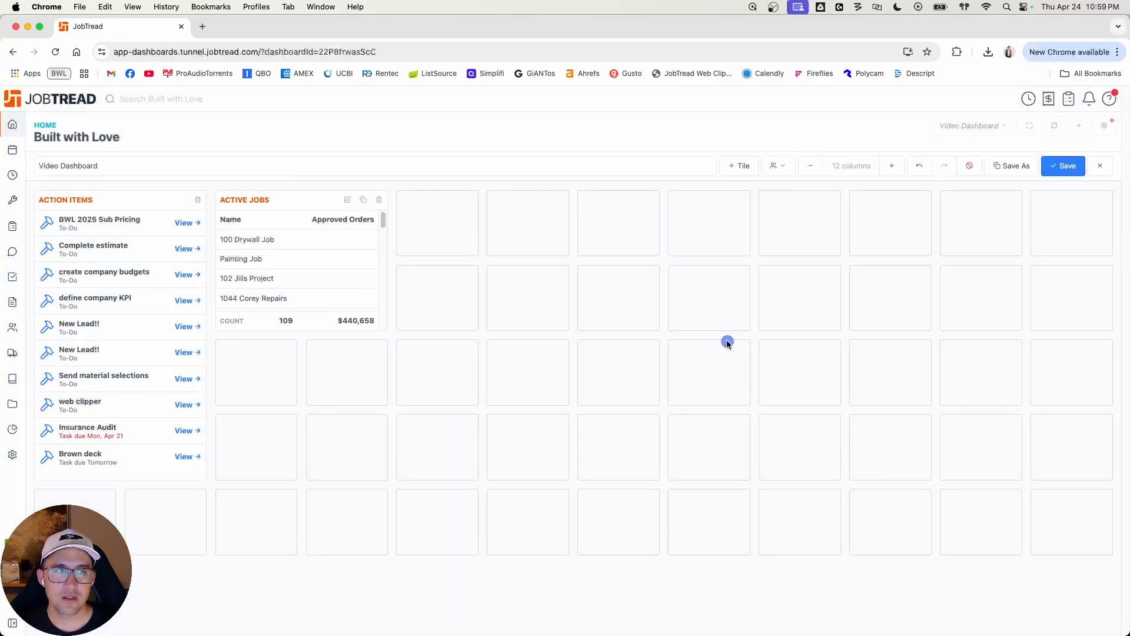
# Step: Widen the Active Jobs tile to three grid columns and save the dashboard
pyautogui.moveTo(388, 257); pyautogui.dragTo(478, 262)
pyautogui.click(1057, 167)
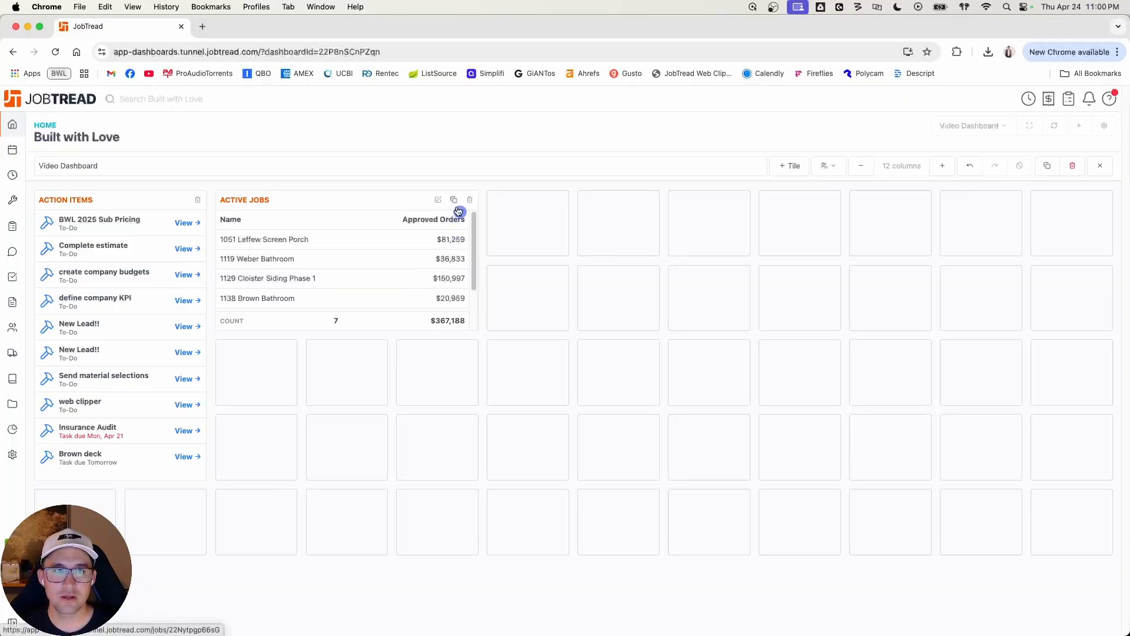
# Step: Show the Budgeted Profit and % Invoiced columns in the Active Jobs tile and extend it to four grid rows tall
pyautogui.click(438, 201)
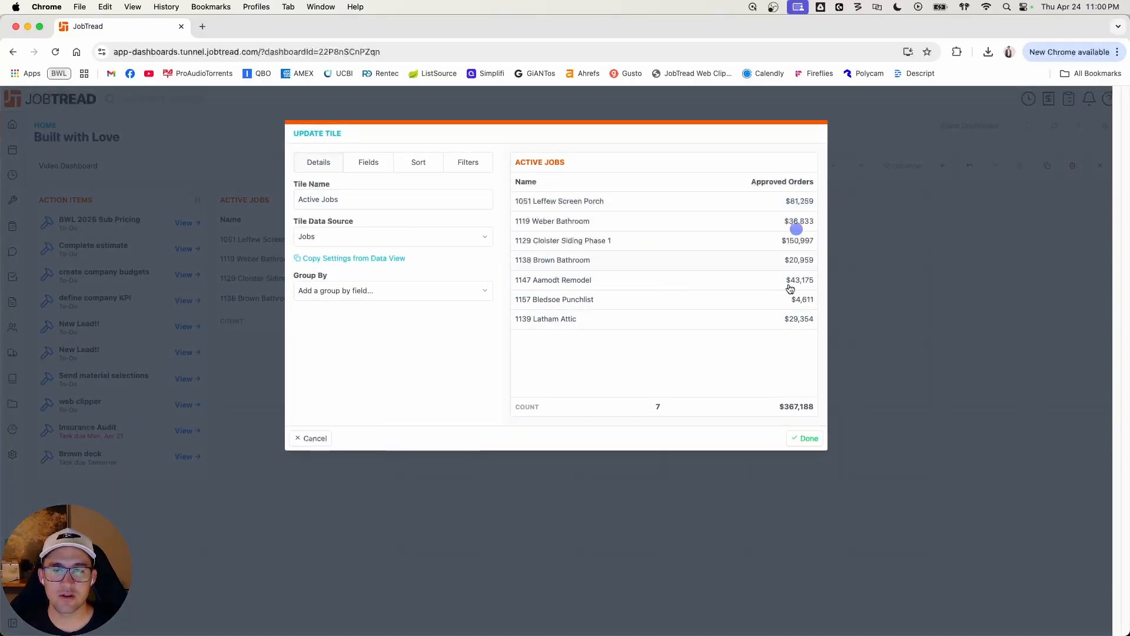
pyautogui.click(374, 163)
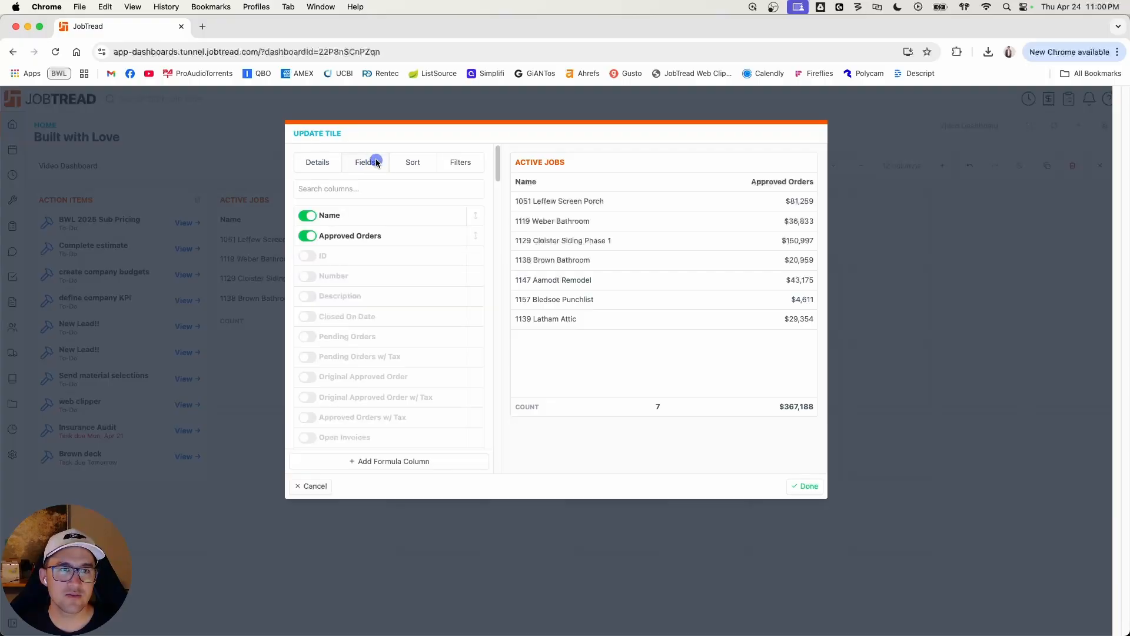
pyautogui.scroll(-10, 391, 292)
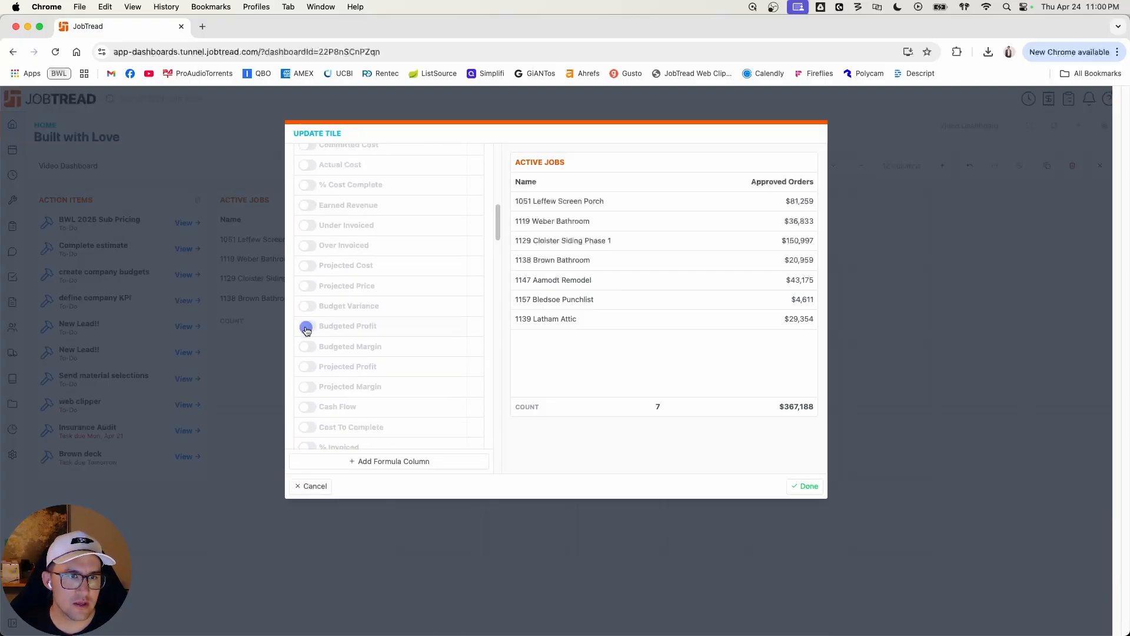
pyautogui.click(306, 327)
pyautogui.scroll(-10, 405, 330)
pyautogui.scroll(-5, 425, 331)
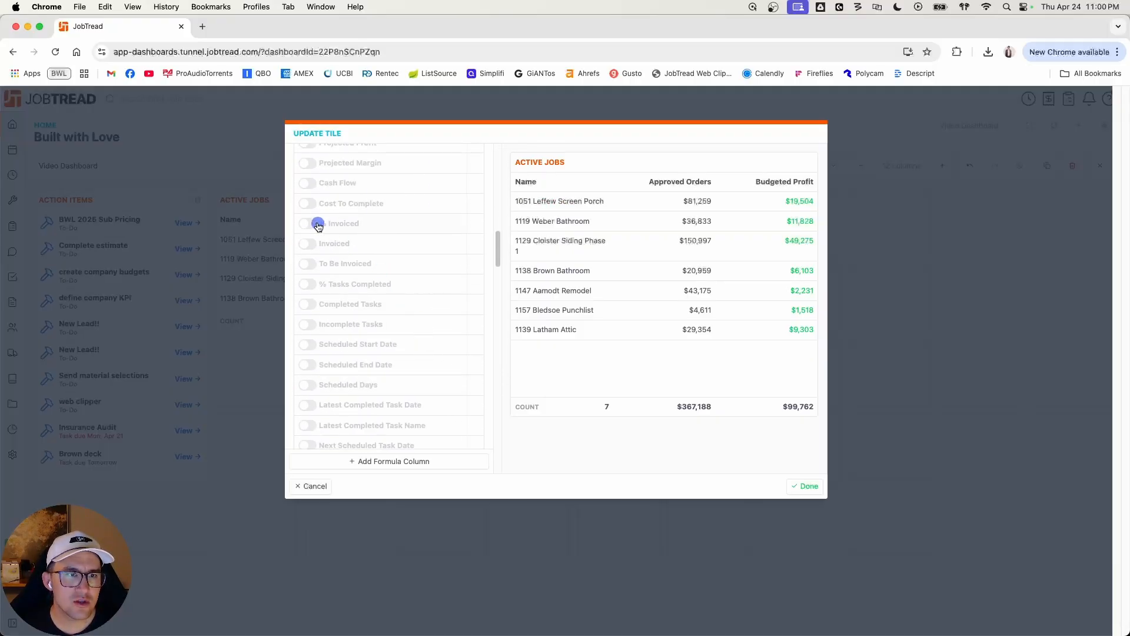
pyautogui.click(309, 225)
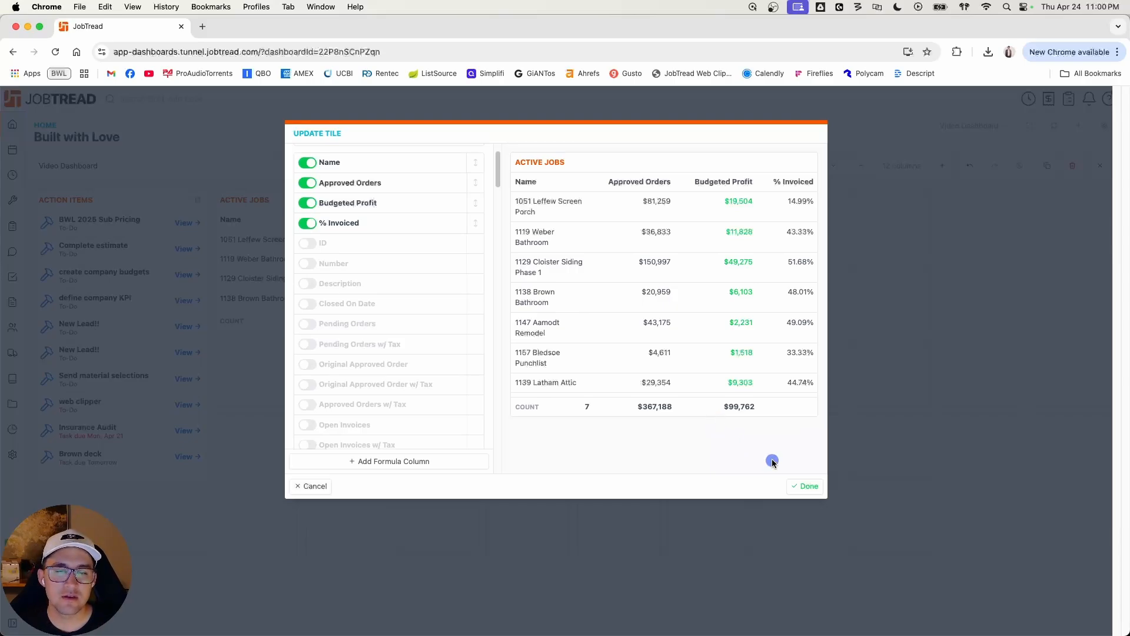
pyautogui.scroll(2, 468, 380)
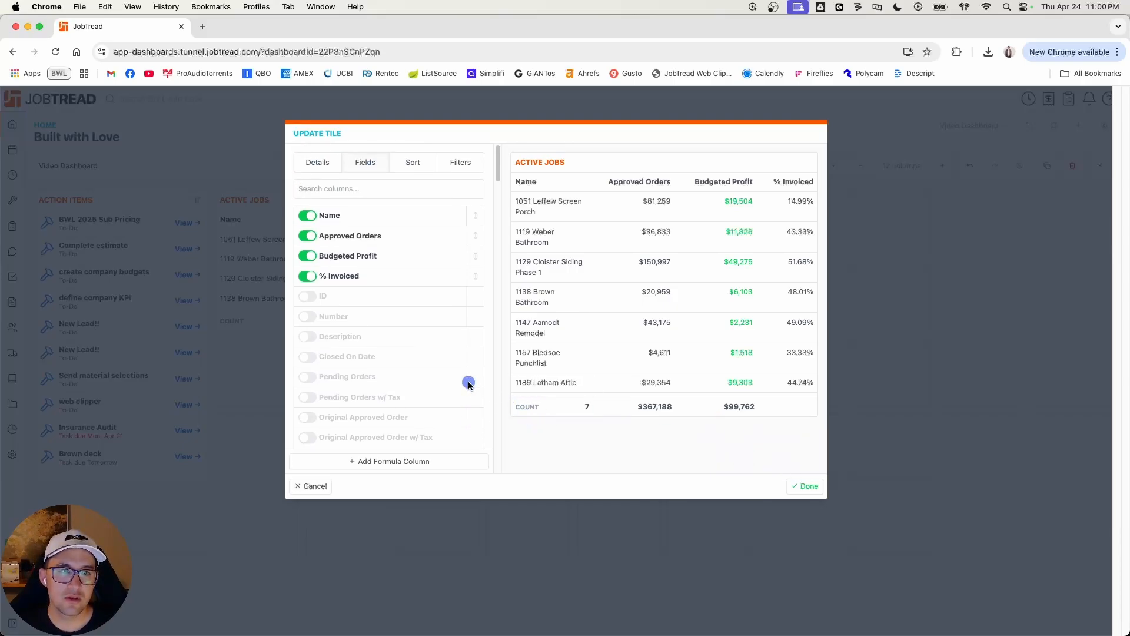
pyautogui.click(804, 487)
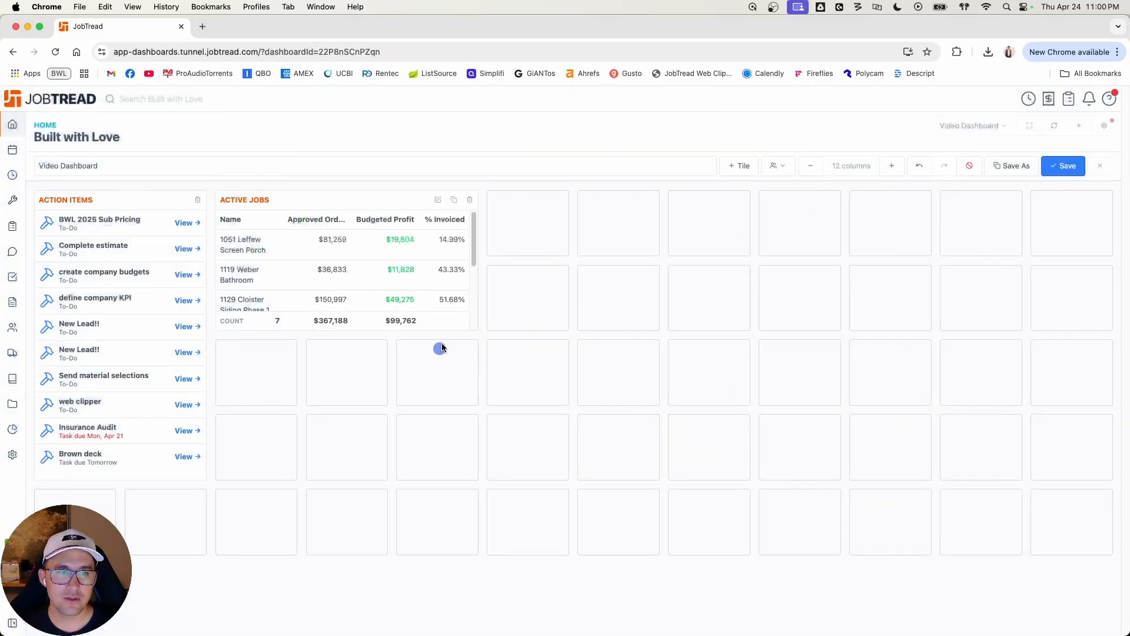
pyautogui.moveTo(449, 329); pyautogui.dragTo(459, 469)
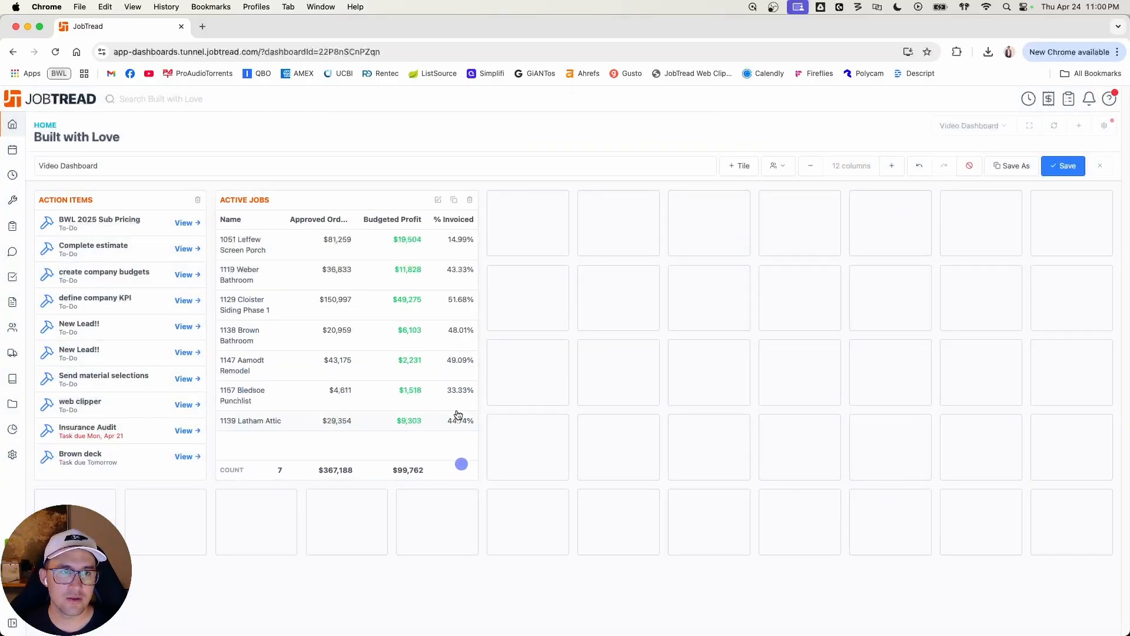
# Step: Examine the fields available for sorting and filtering the Active Jobs tile
pyautogui.click(439, 202)
pyautogui.click(419, 162)
pyautogui.click(417, 188)
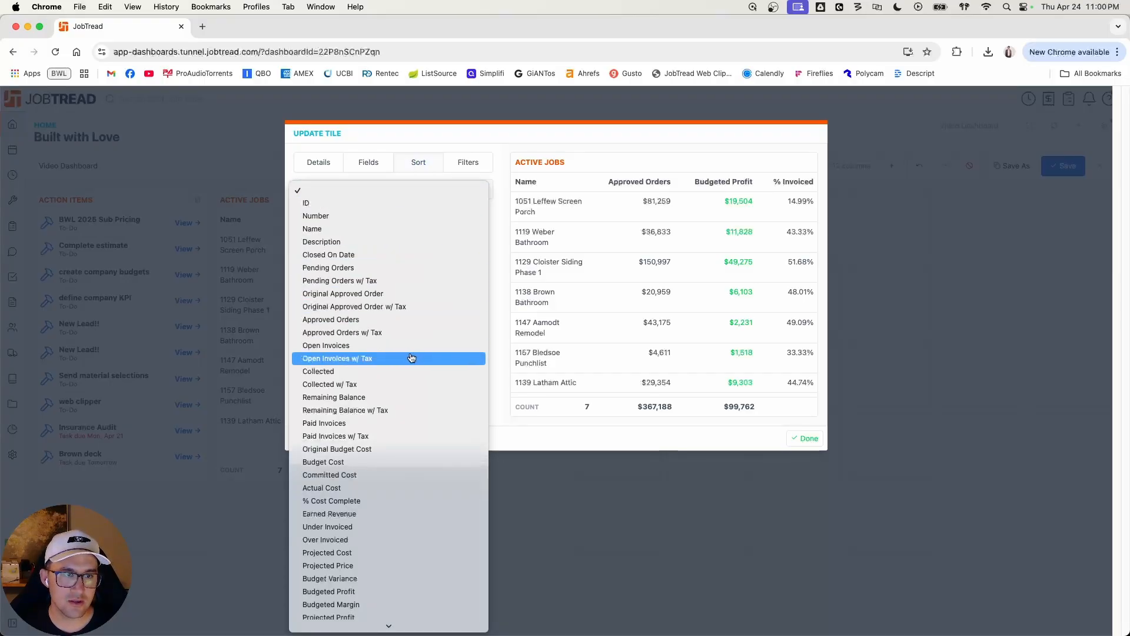
pyautogui.scroll(-5, 411, 358)
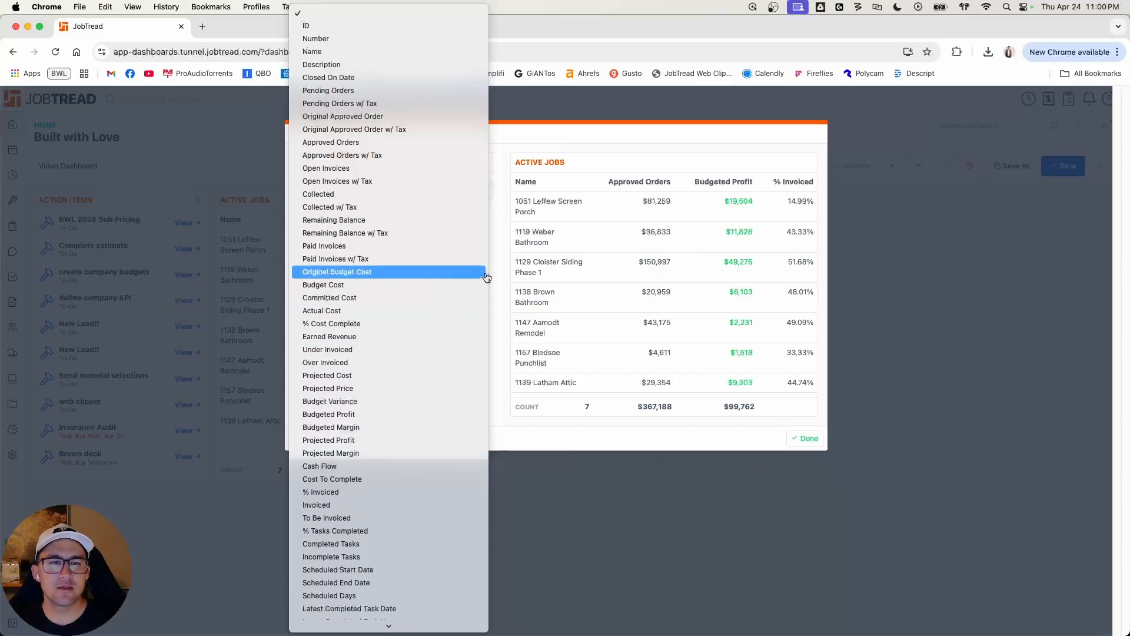
pyautogui.click(496, 263)
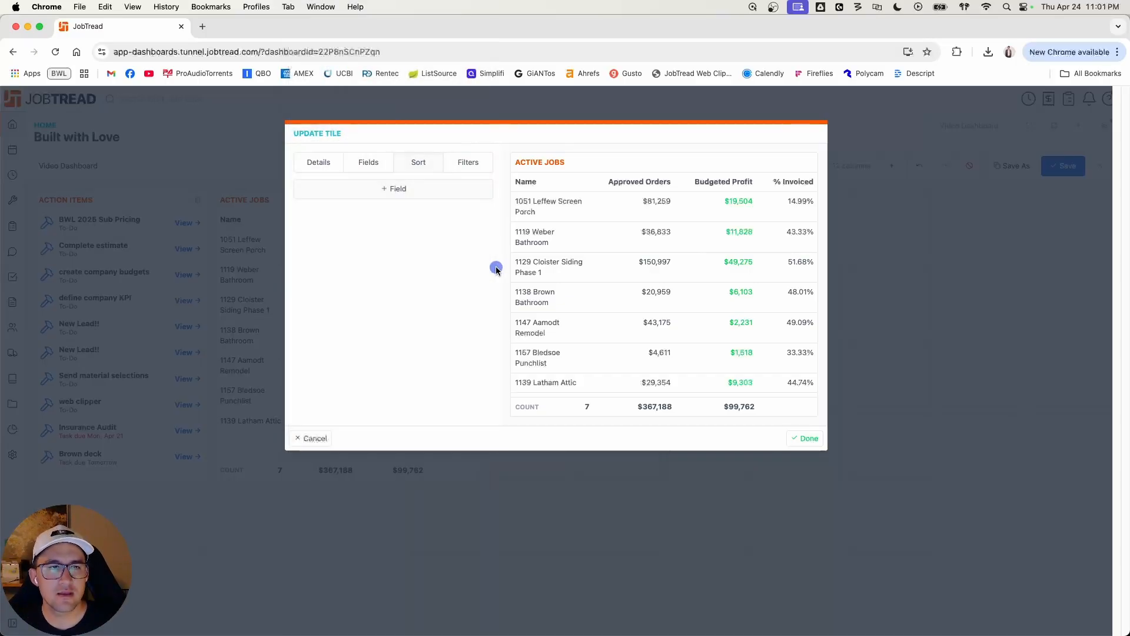
pyautogui.click(424, 193)
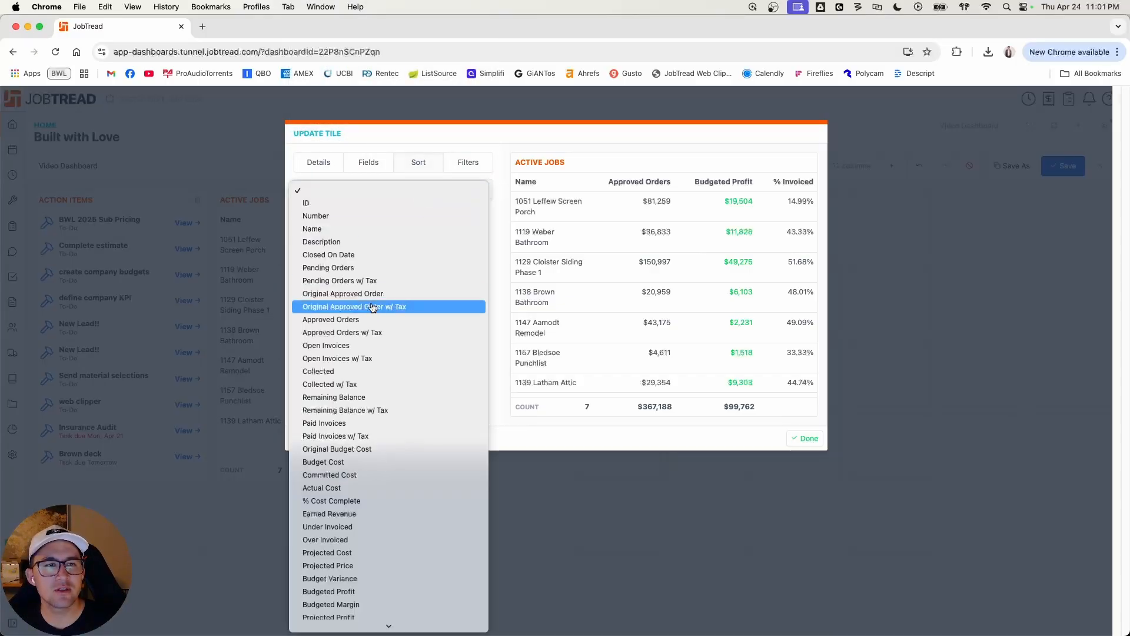
pyautogui.click(502, 206)
pyautogui.click(480, 164)
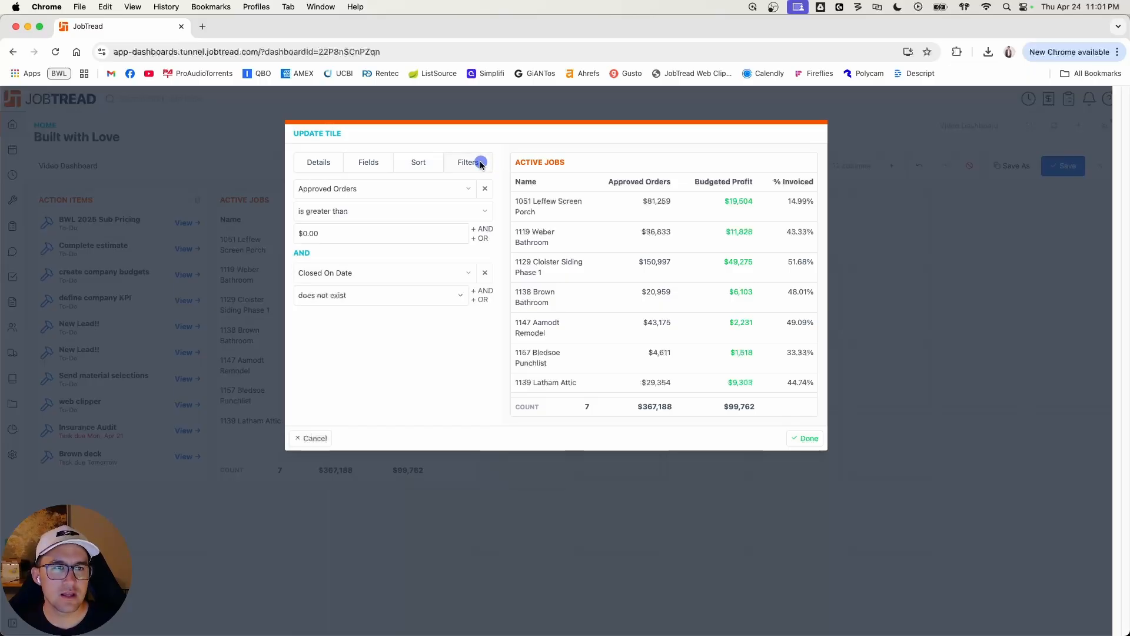
pyautogui.click(386, 273)
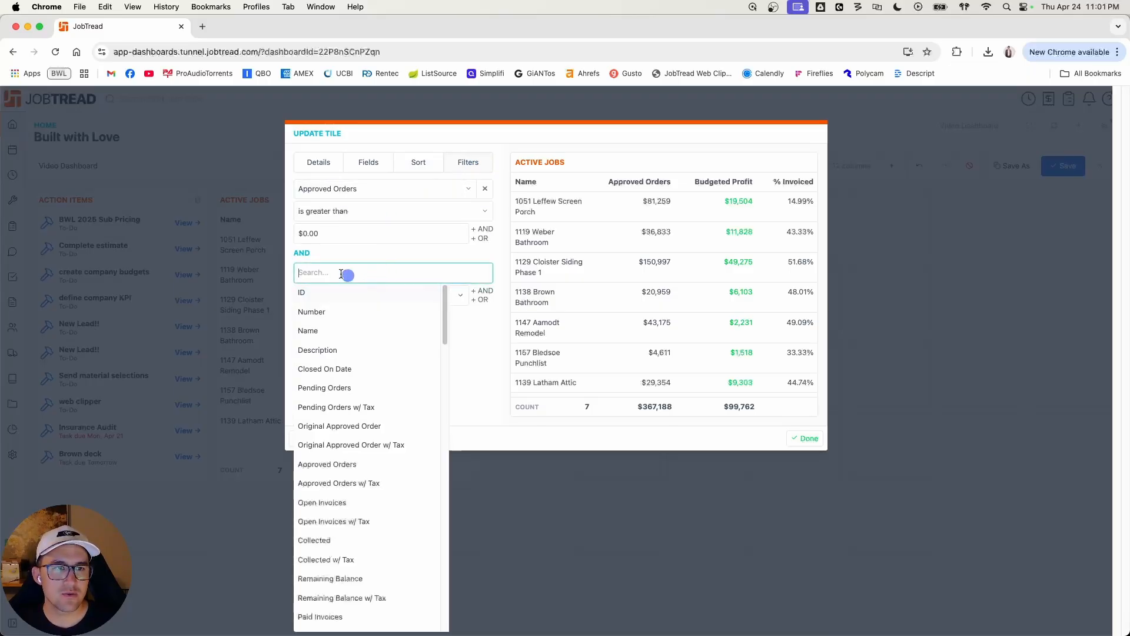
pyautogui.click(496, 347)
# Step: Add a sort field to the Active Jobs tile, apply it and save the dashboard
pyautogui.click(419, 164)
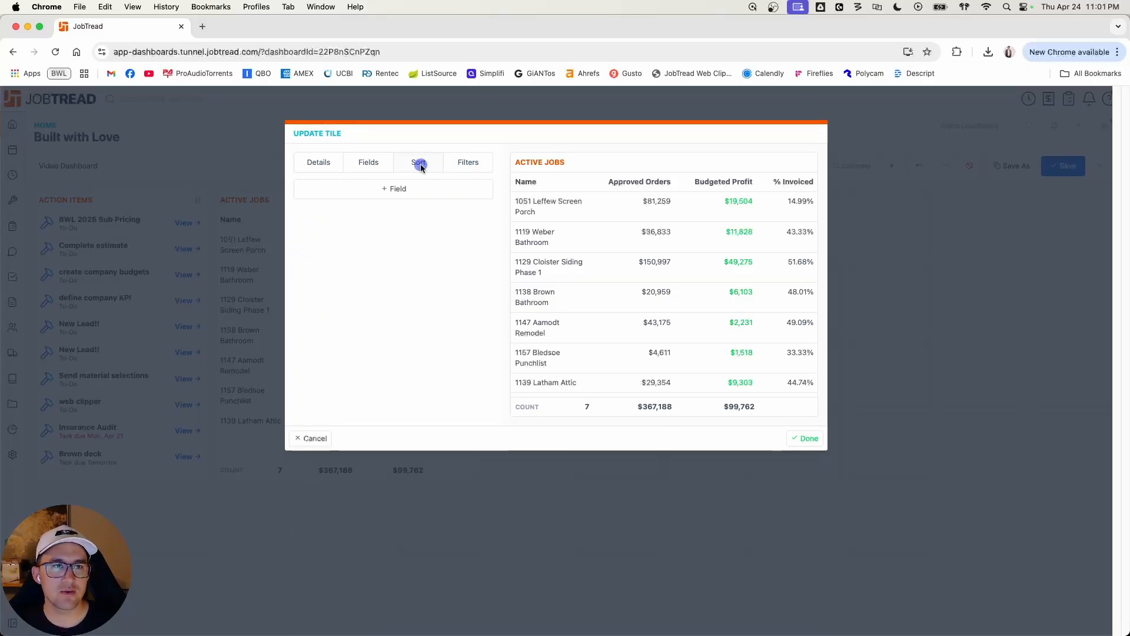
pyautogui.click(408, 193)
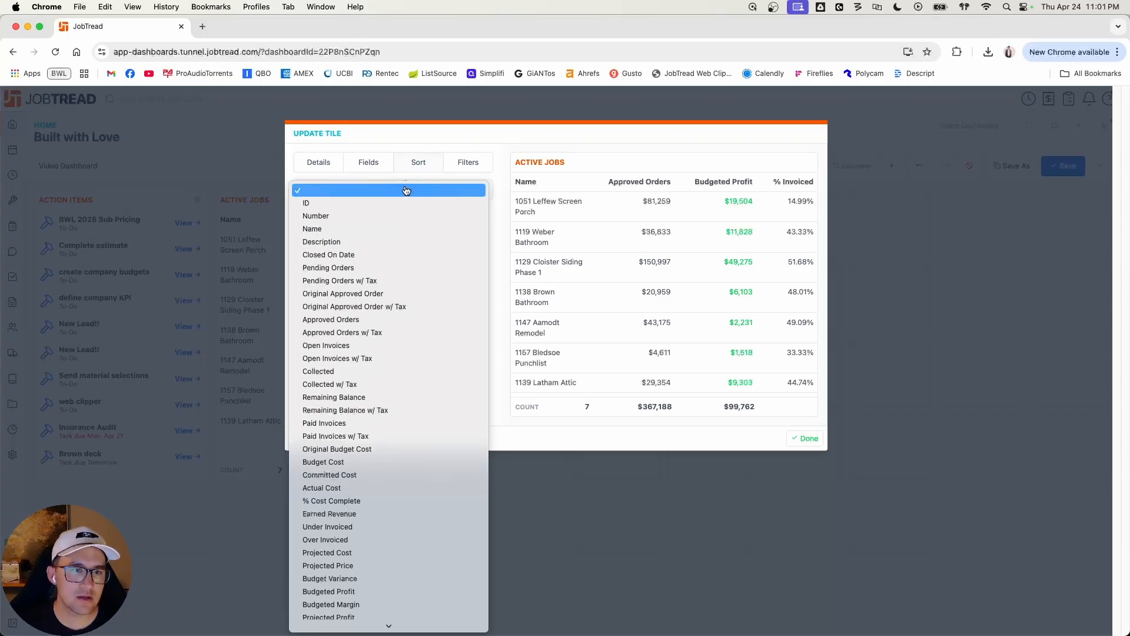
pyautogui.scroll(-15, 371, 462)
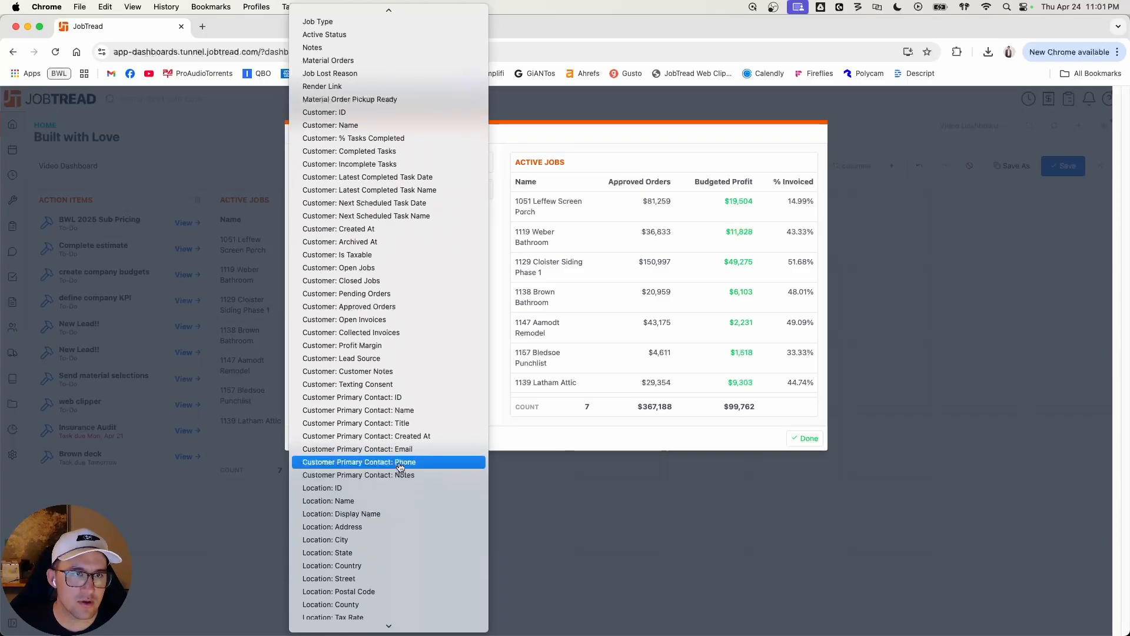
pyautogui.scroll(5, 416, 18)
pyautogui.click(384, 150)
pyautogui.click(449, 189)
pyautogui.click(803, 438)
pyautogui.click(1066, 166)
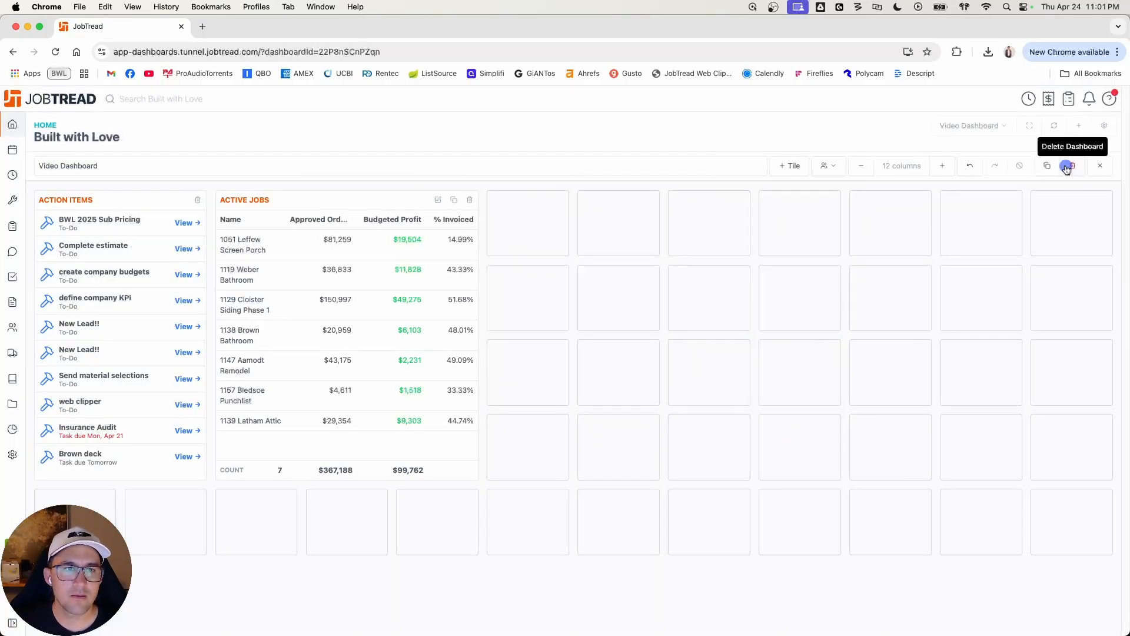
# Step: Reload the saved dashboard, reopen it for editing and increase the layout grid to 12 columns
pyautogui.press('super+r')
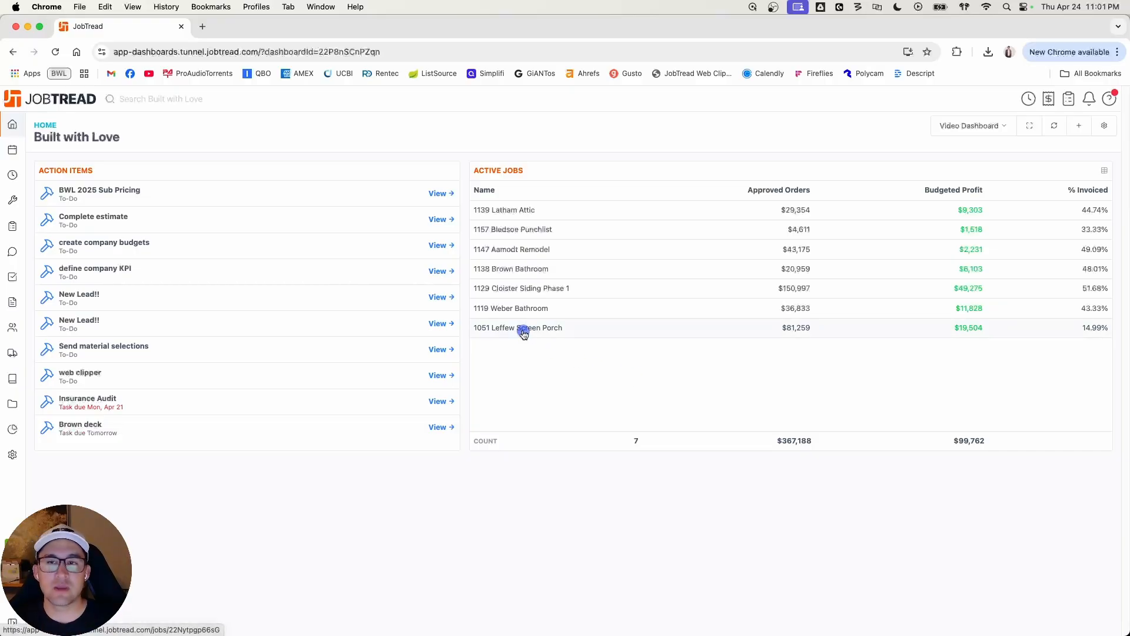
pyautogui.click(1104, 125)
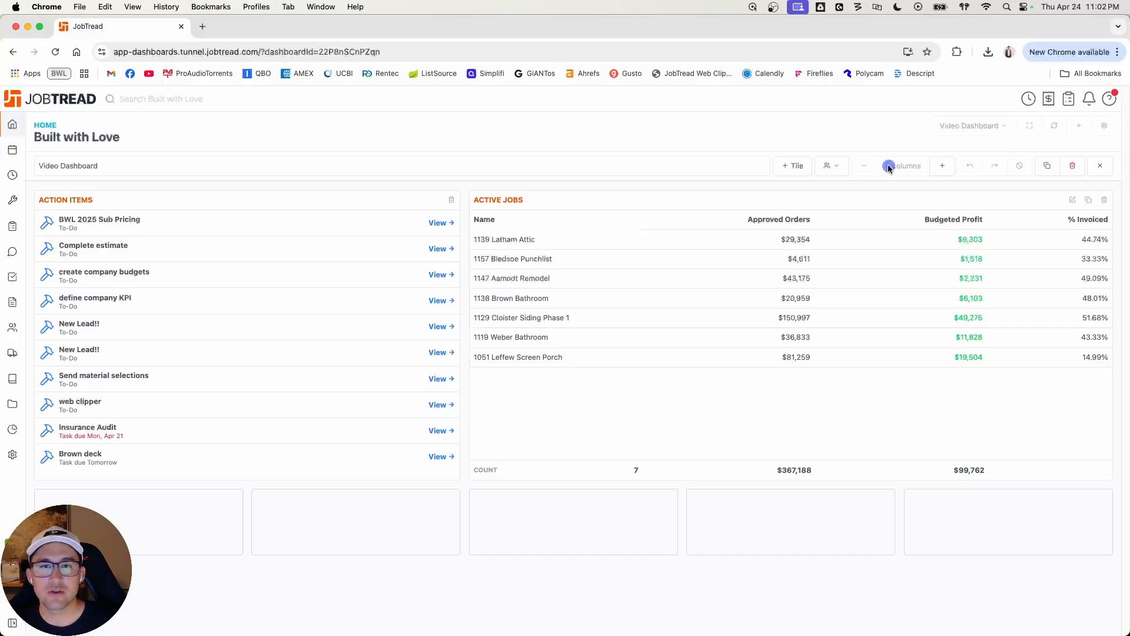
pyautogui.click(942, 166)
pyautogui.click(942, 166)
pyautogui.click(942, 166)
pyautogui.click(942, 166)
pyautogui.click(943, 166)
pyautogui.click(942, 166)
pyautogui.click(944, 166)
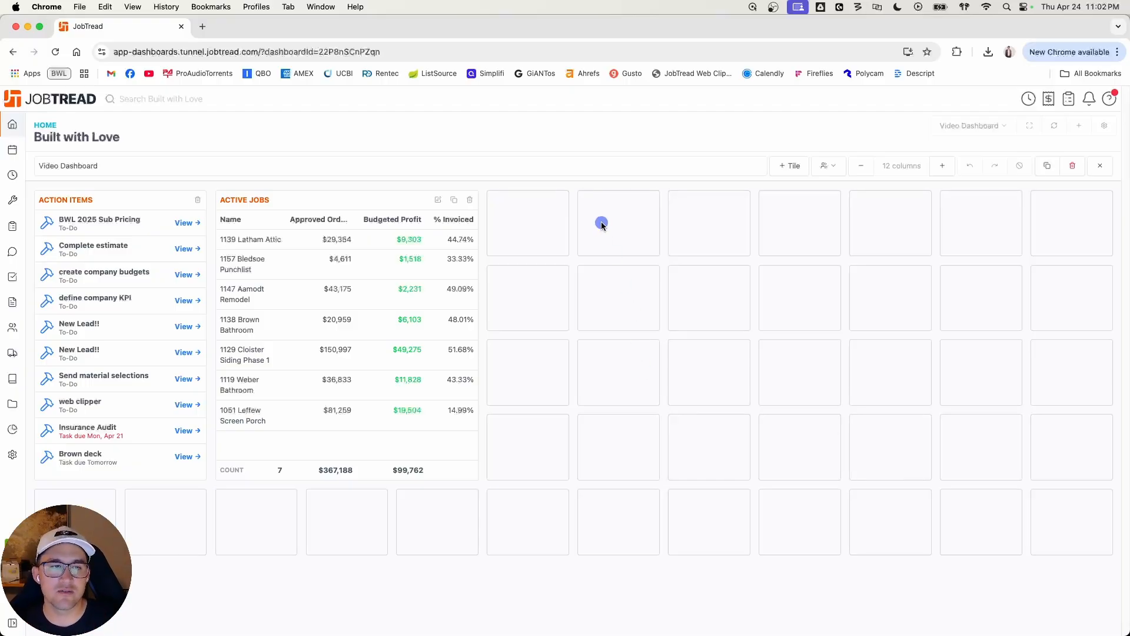
# Step: Review the Active Jobs tile's details, fields, sort and filter settings
pyautogui.click(785, 168)
pyautogui.click(438, 199)
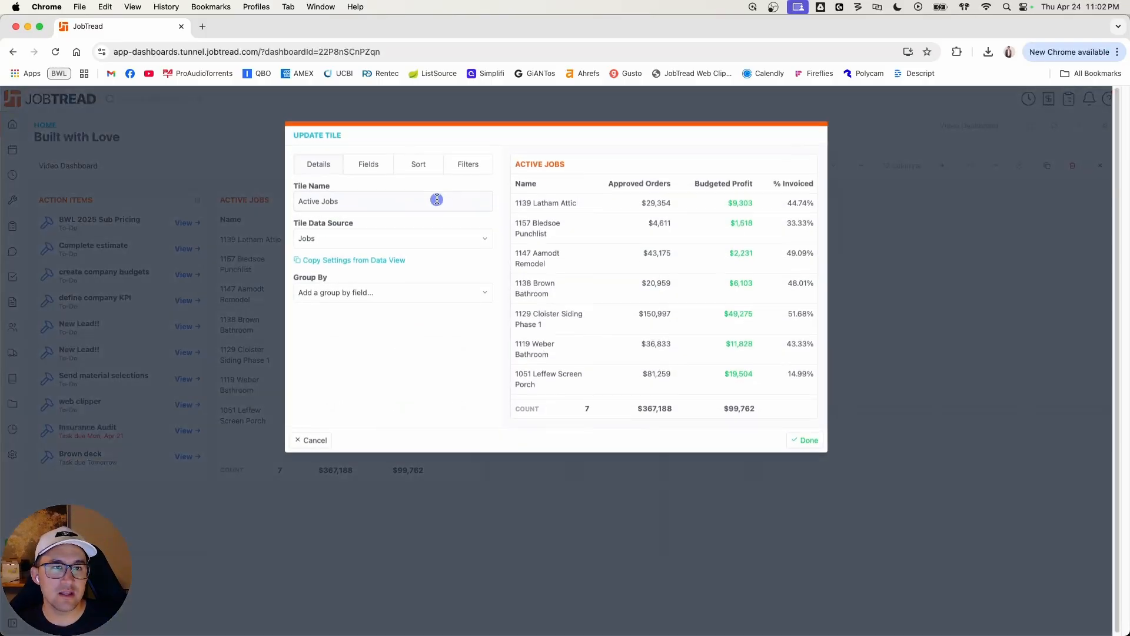
pyautogui.click(364, 162)
pyautogui.click(412, 162)
pyautogui.click(464, 163)
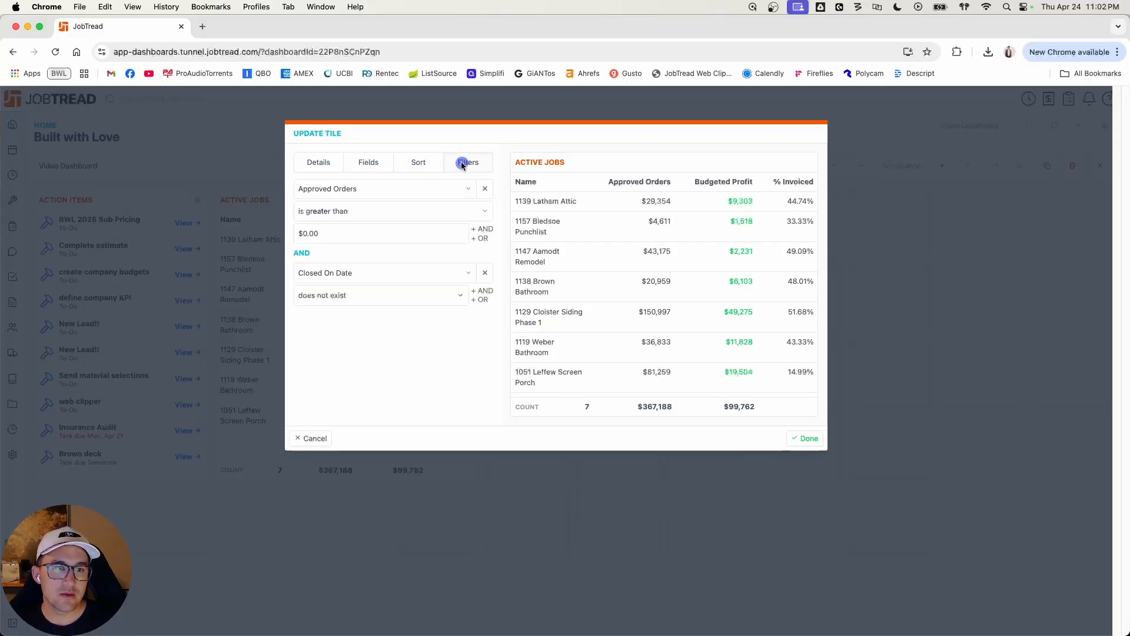
# Step: Finish reviewing the Active Jobs tile's settings and add a new chart tile to the dashboard
pyautogui.click(330, 170)
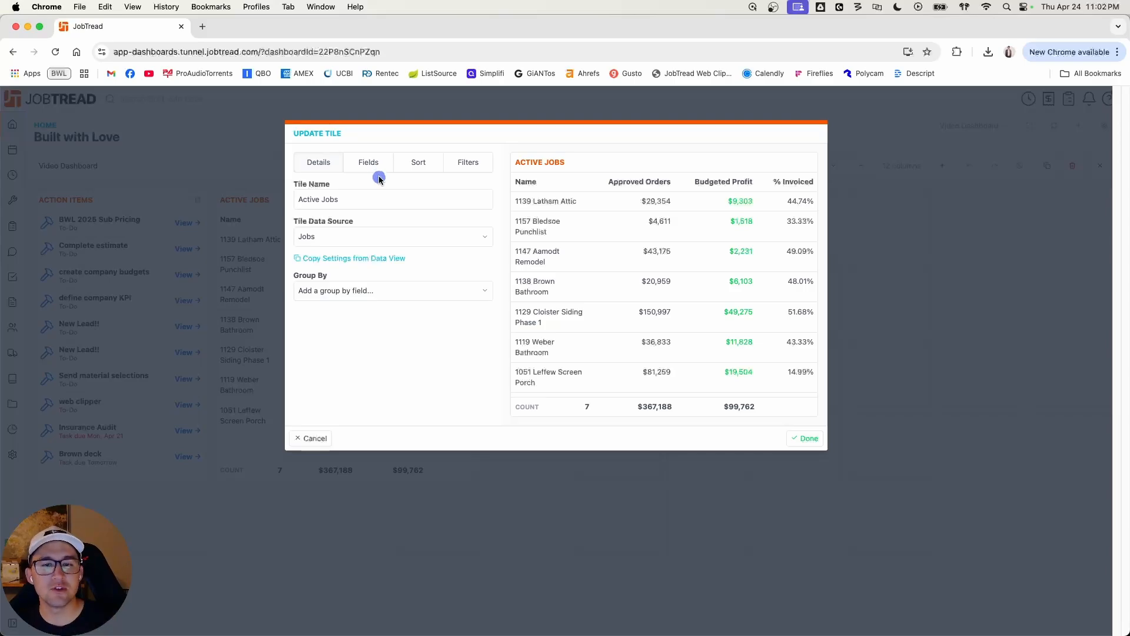
pyautogui.click(811, 441)
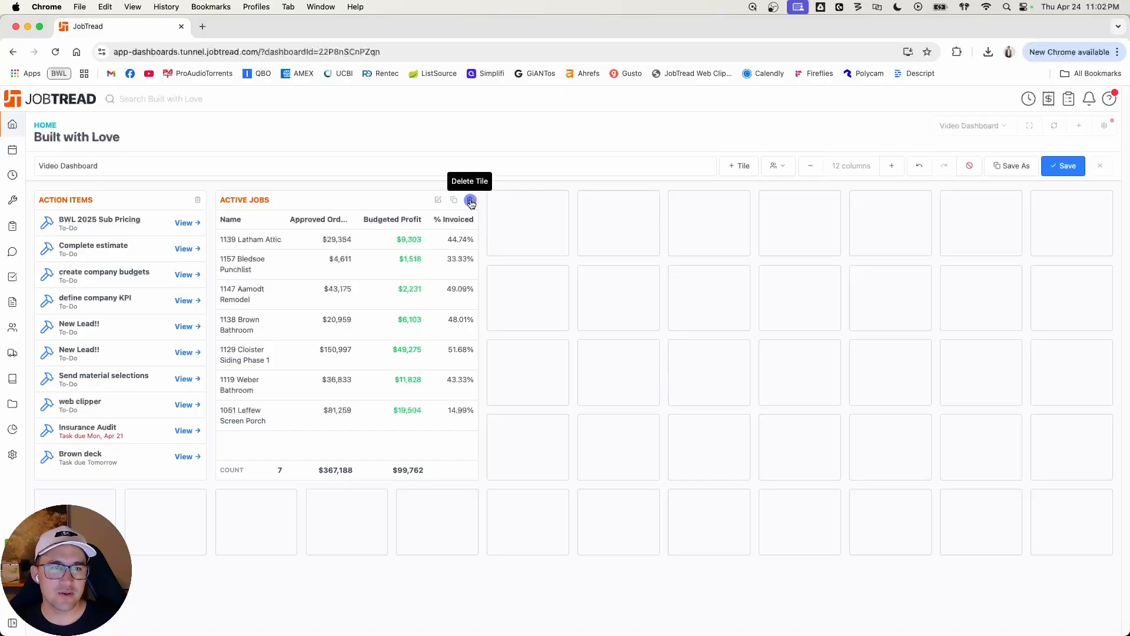
pyautogui.click(744, 167)
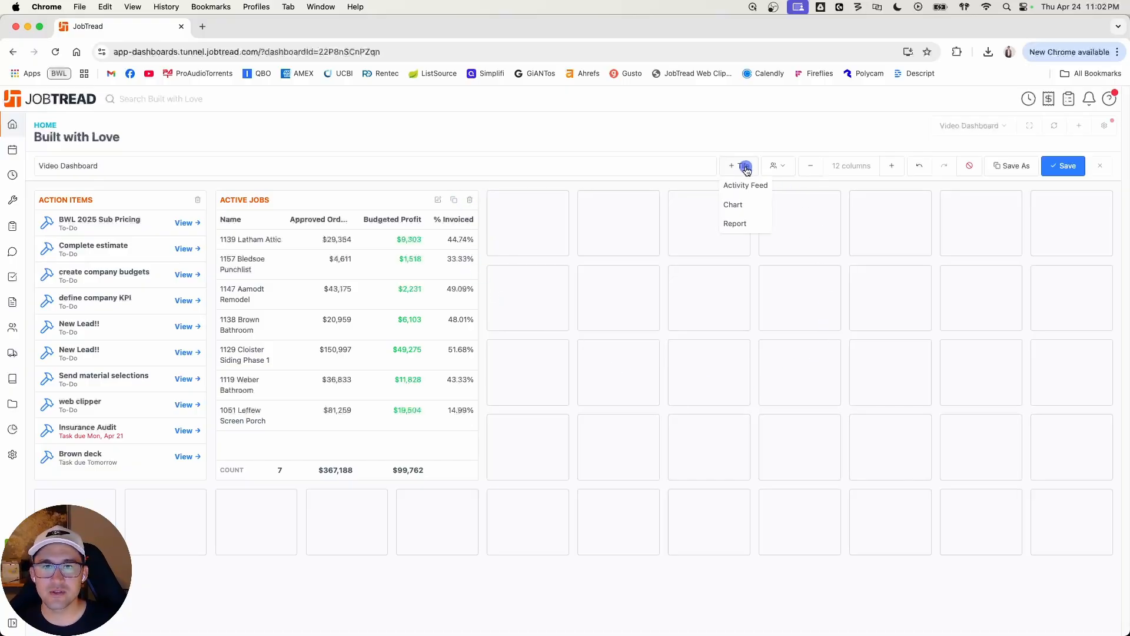
pyautogui.click(745, 206)
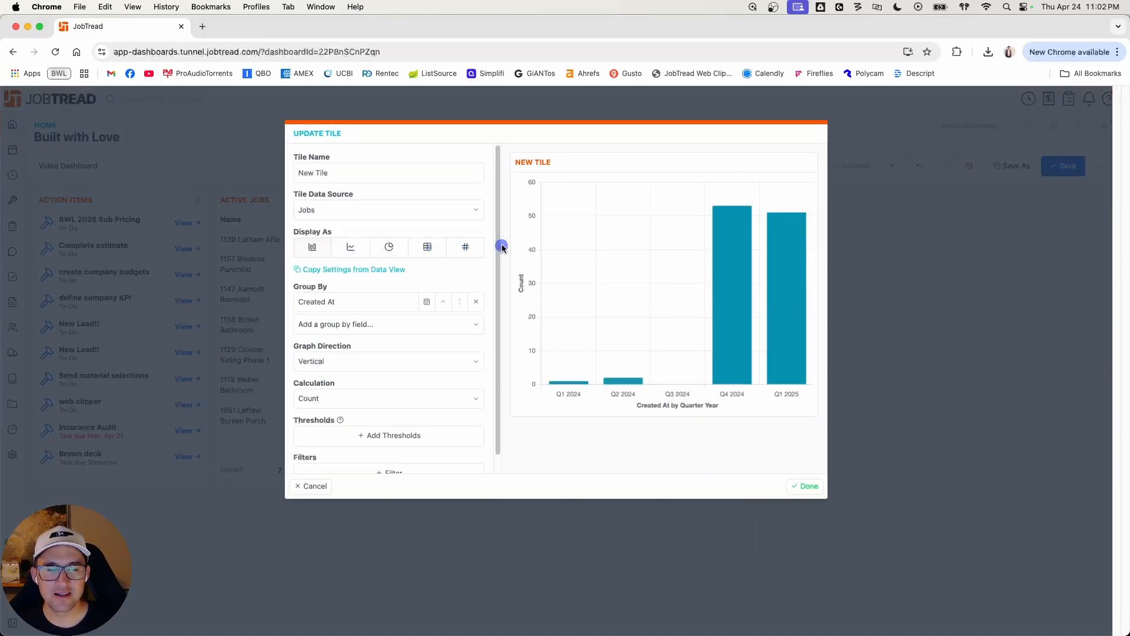
# Step: Review the chart tile's data sources and try a horizontal graph direction before returning it to vertical
pyautogui.click(441, 210)
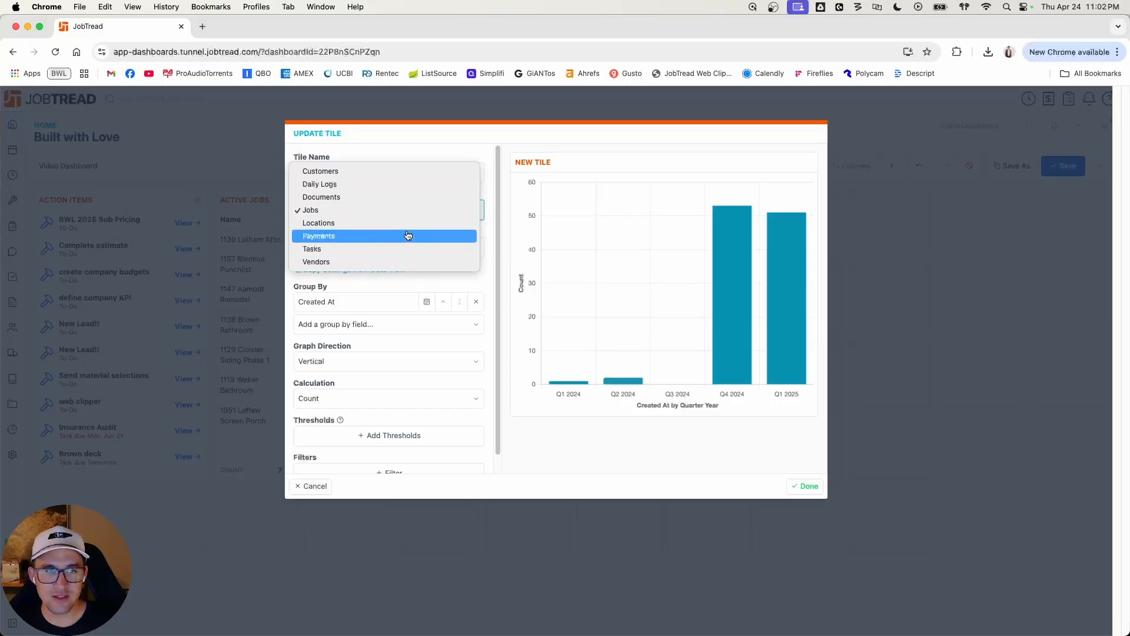
pyautogui.click(485, 277)
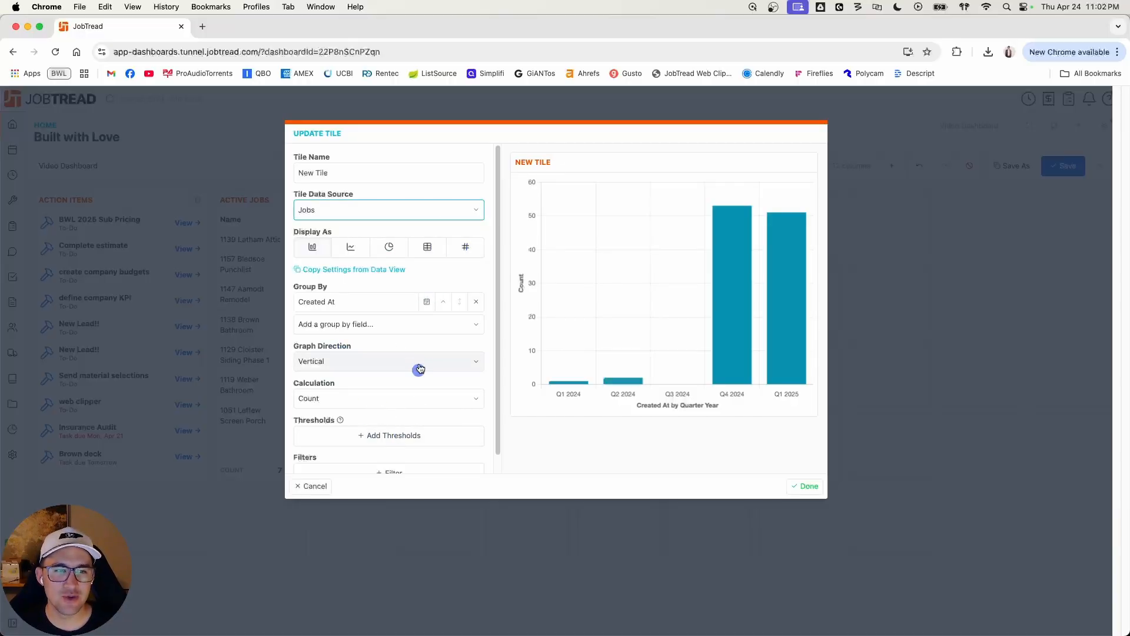
pyautogui.scroll(-1, 414, 370)
pyautogui.scroll(1, 421, 353)
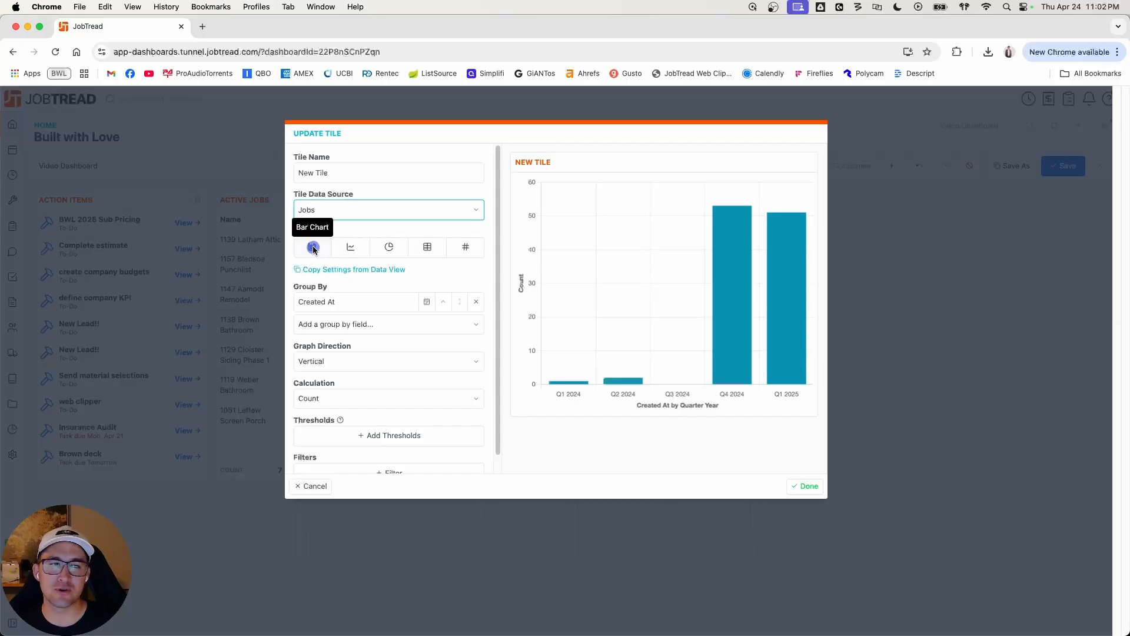
pyautogui.click(355, 362)
pyautogui.click(355, 348)
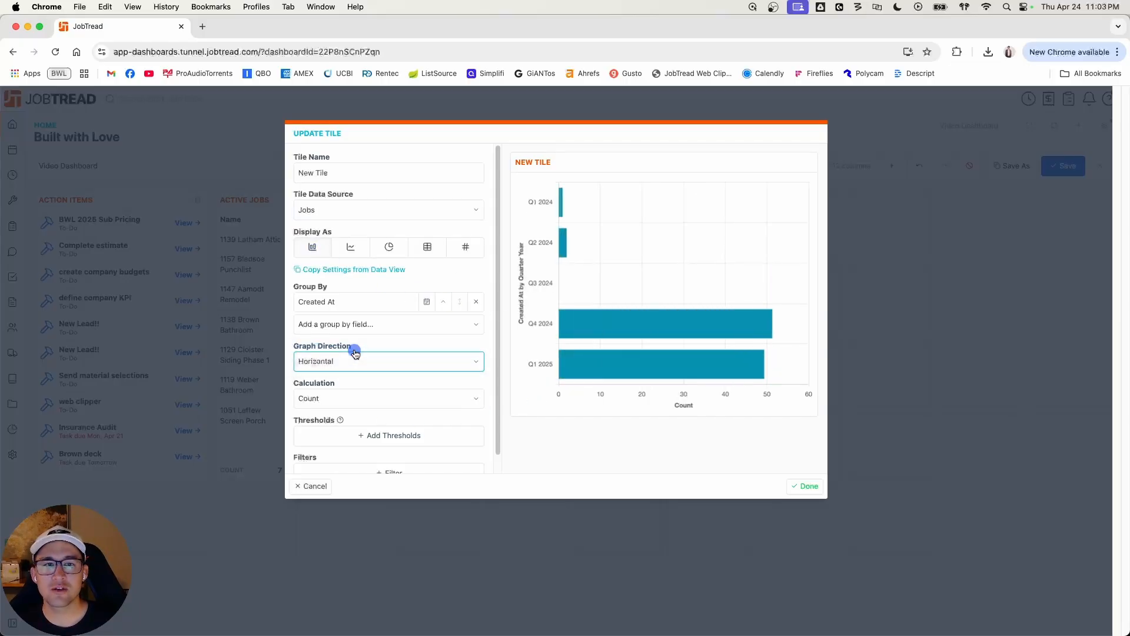
pyautogui.click(355, 356)
pyautogui.click(361, 374)
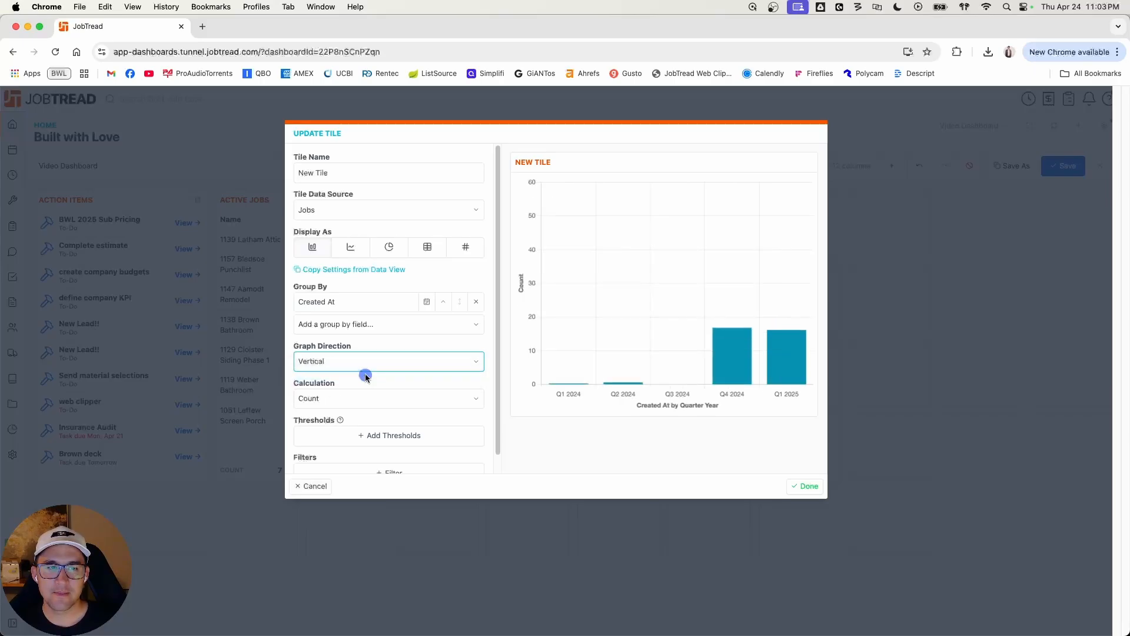
# Step: Set the bar chart's calculation to the sum of Approved Orders
pyautogui.scroll(-1, 407, 389)
pyautogui.click(391, 381)
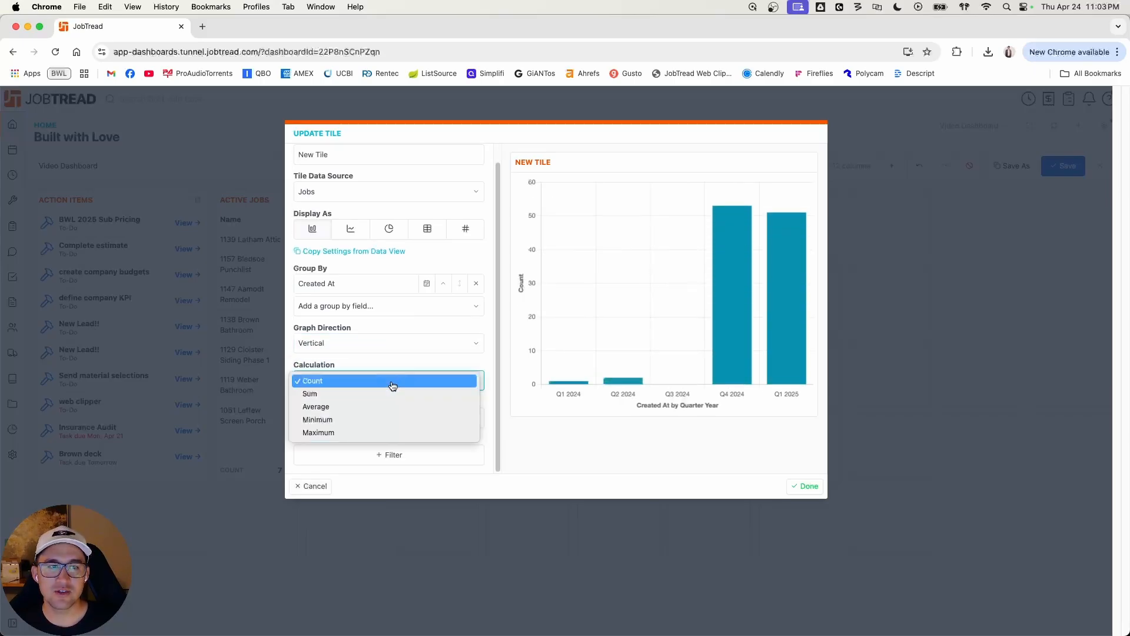
pyautogui.click(388, 398)
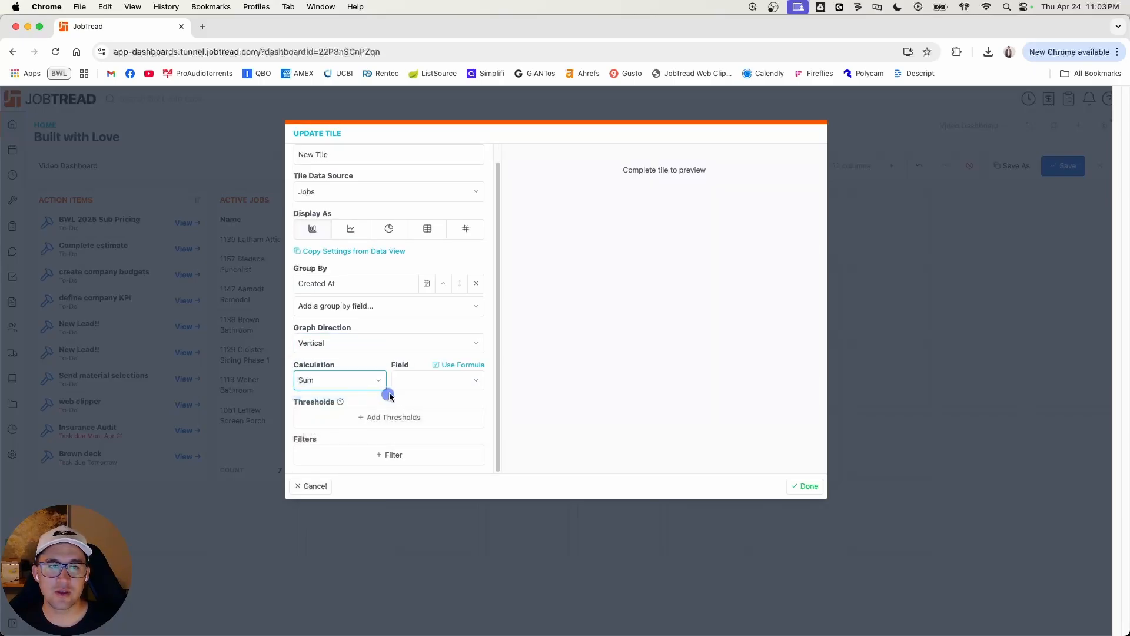
pyautogui.click(436, 380)
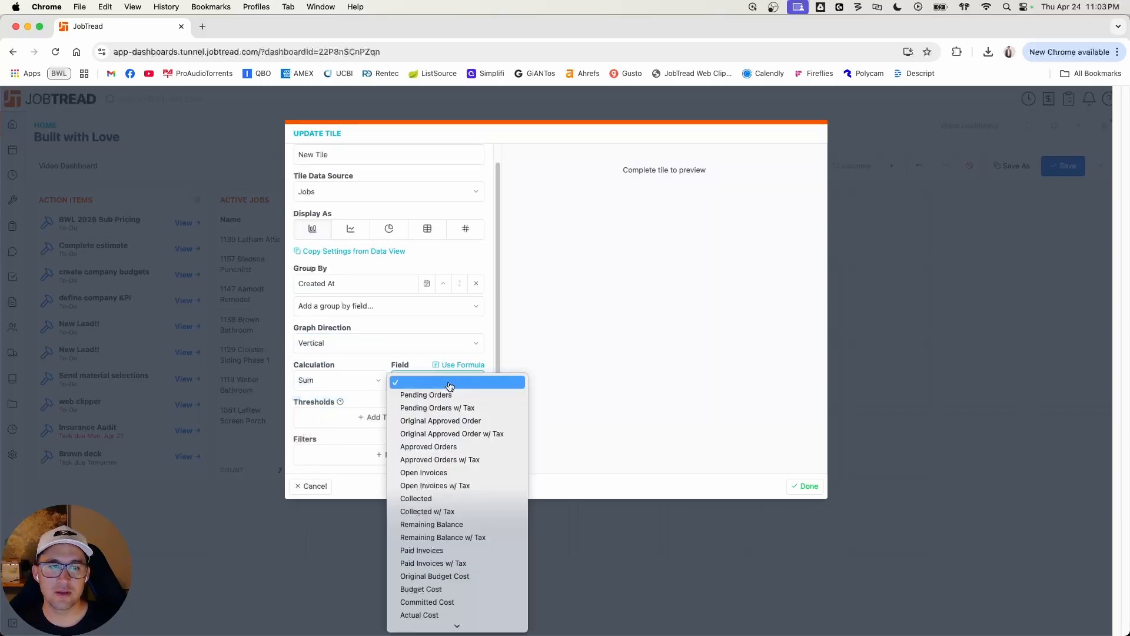
pyautogui.click(471, 446)
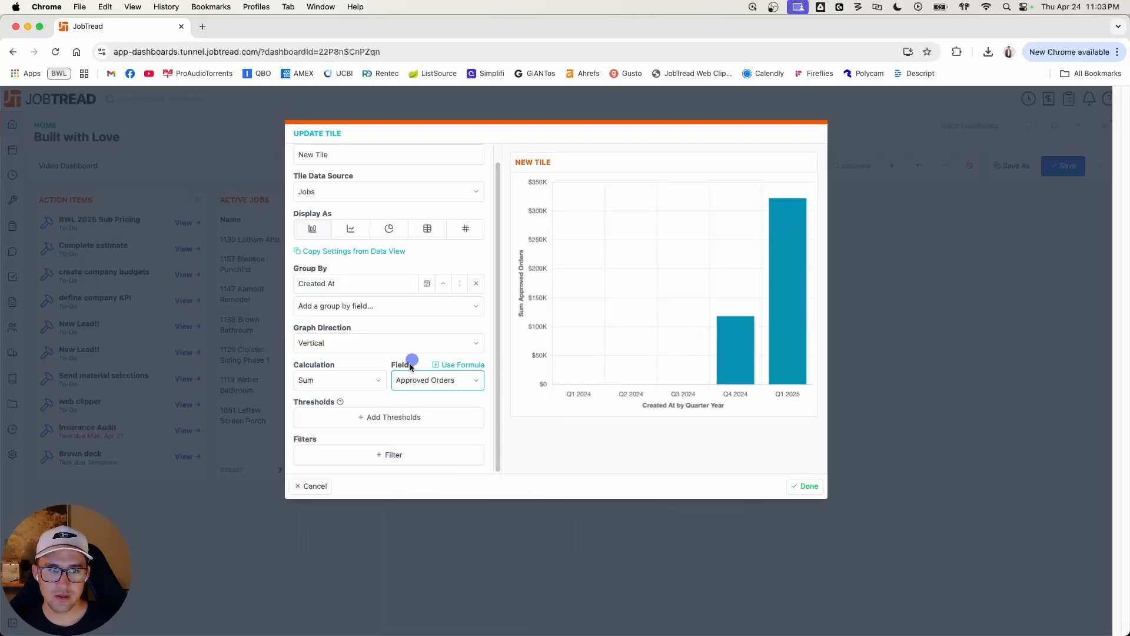
pyautogui.click(421, 385)
pyautogui.click(351, 380)
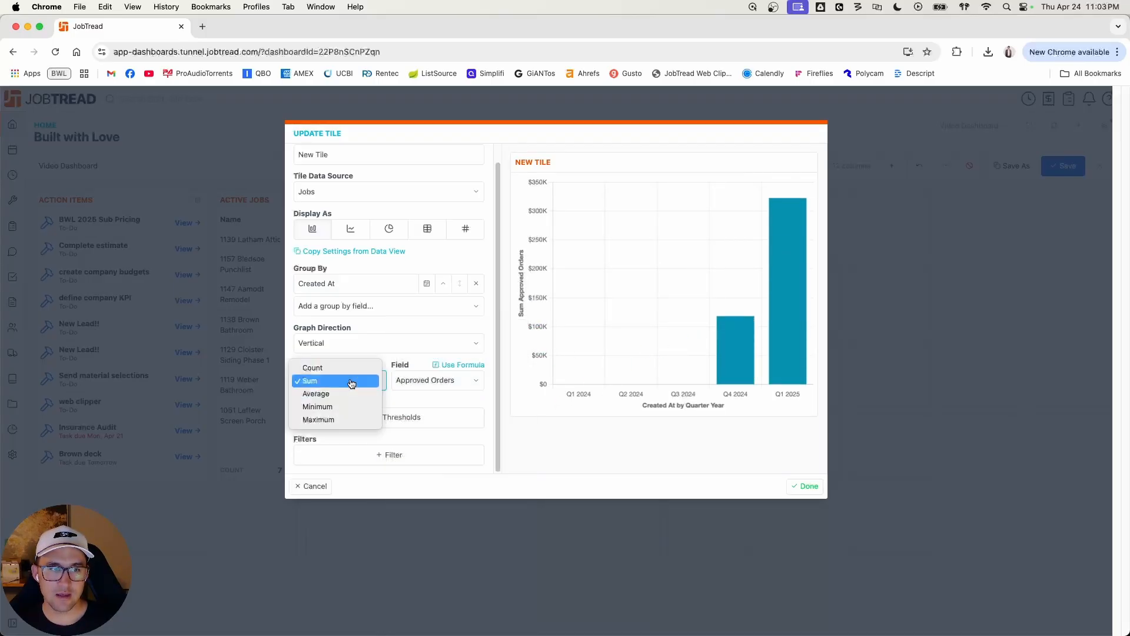
pyautogui.click(444, 397)
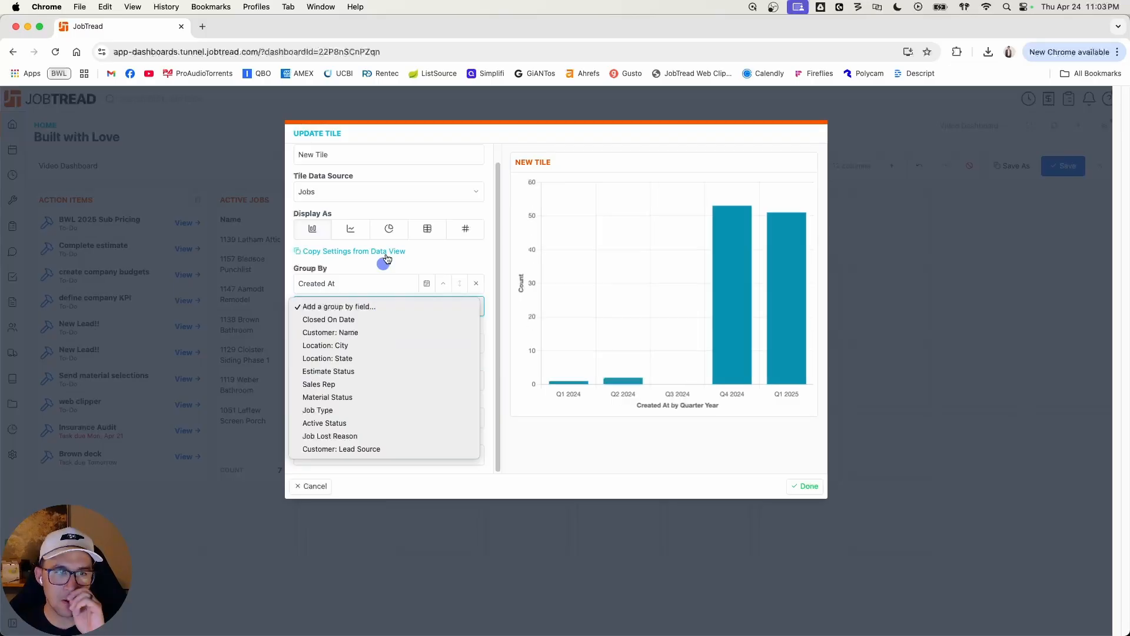
# Step: Group the jobs bar chart's Created At dates by Month Year and add Estimate Status as a second grouping
pyautogui.click(386, 258)
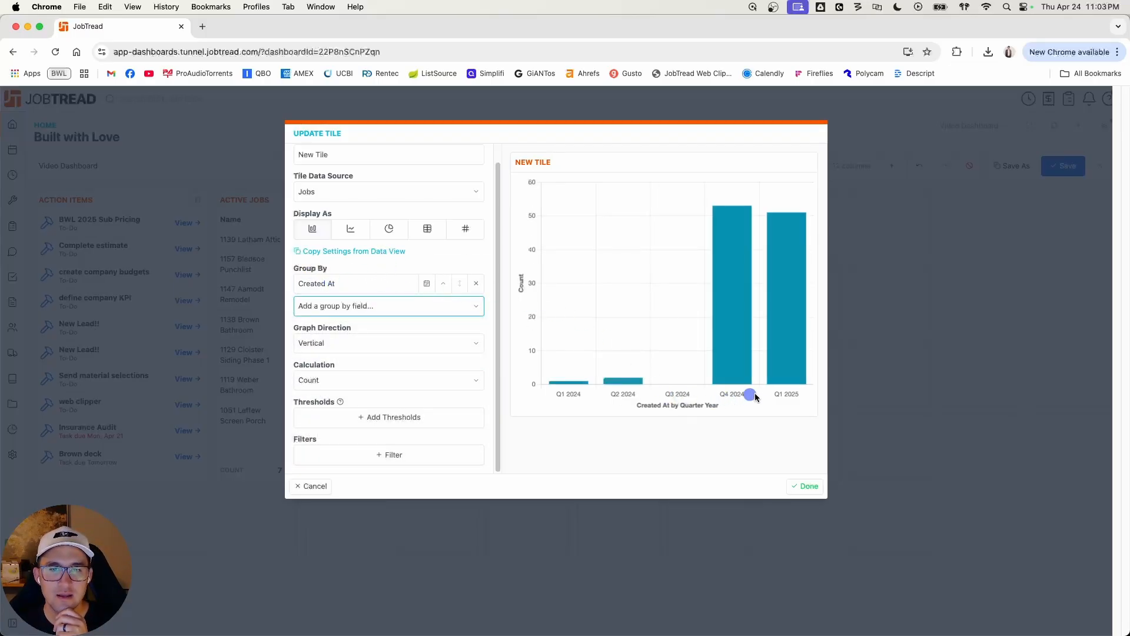
pyautogui.click(427, 283)
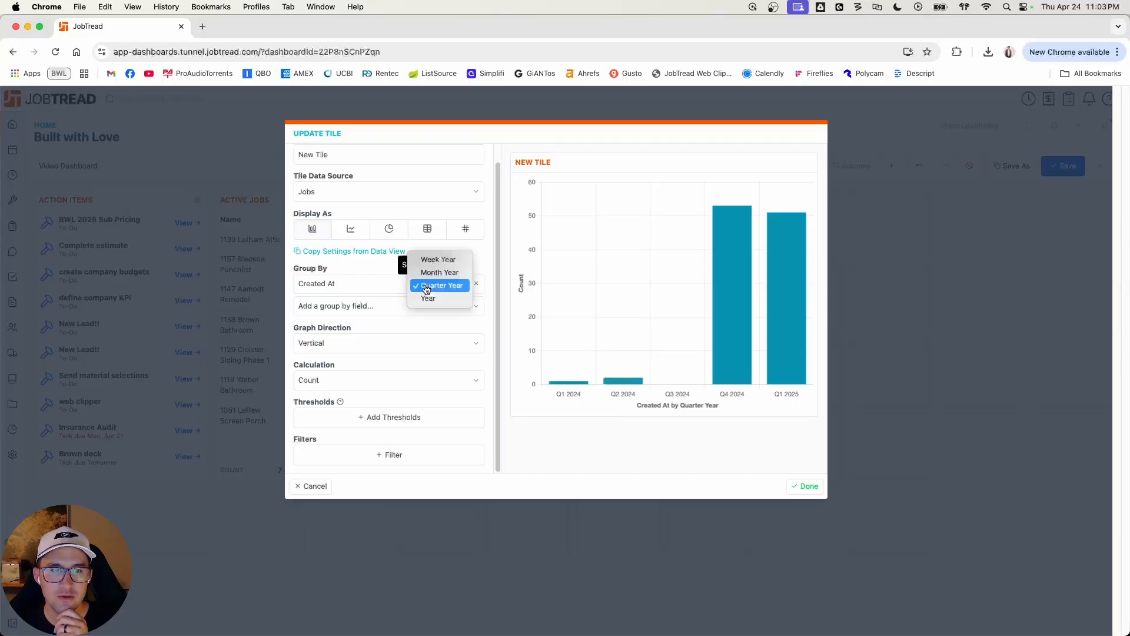
pyautogui.click(441, 273)
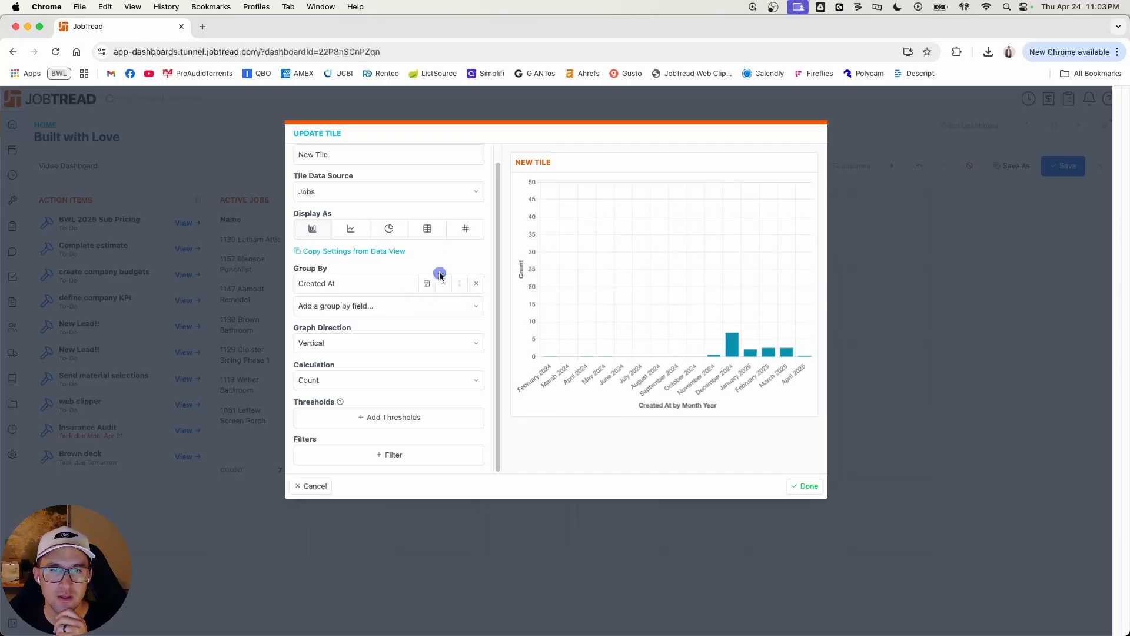
pyautogui.click(431, 305)
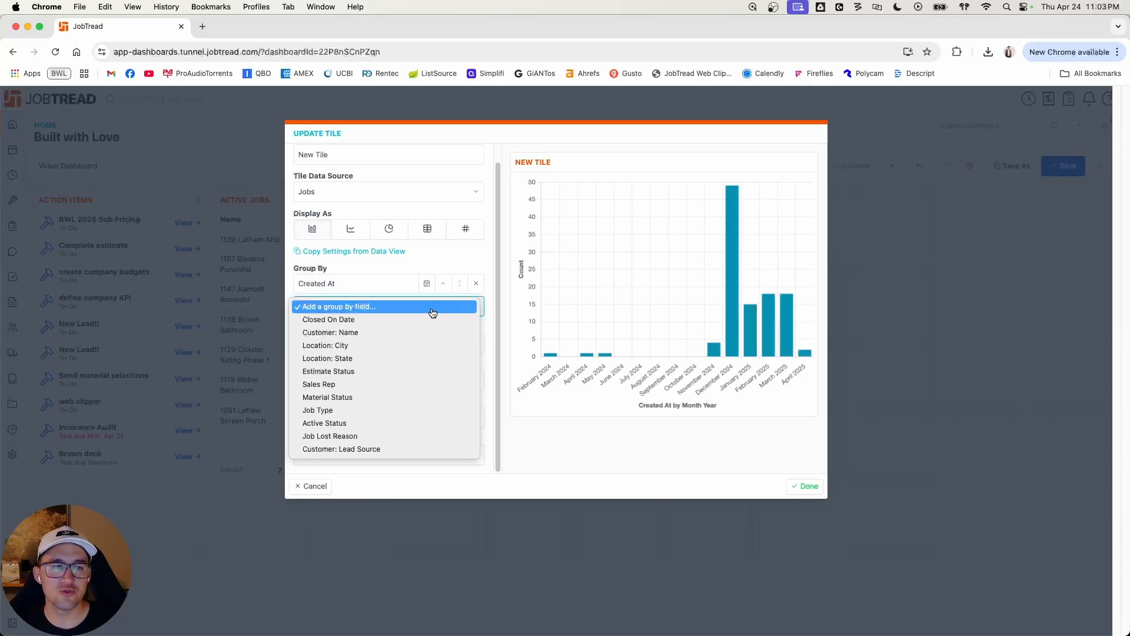
pyautogui.click(374, 371)
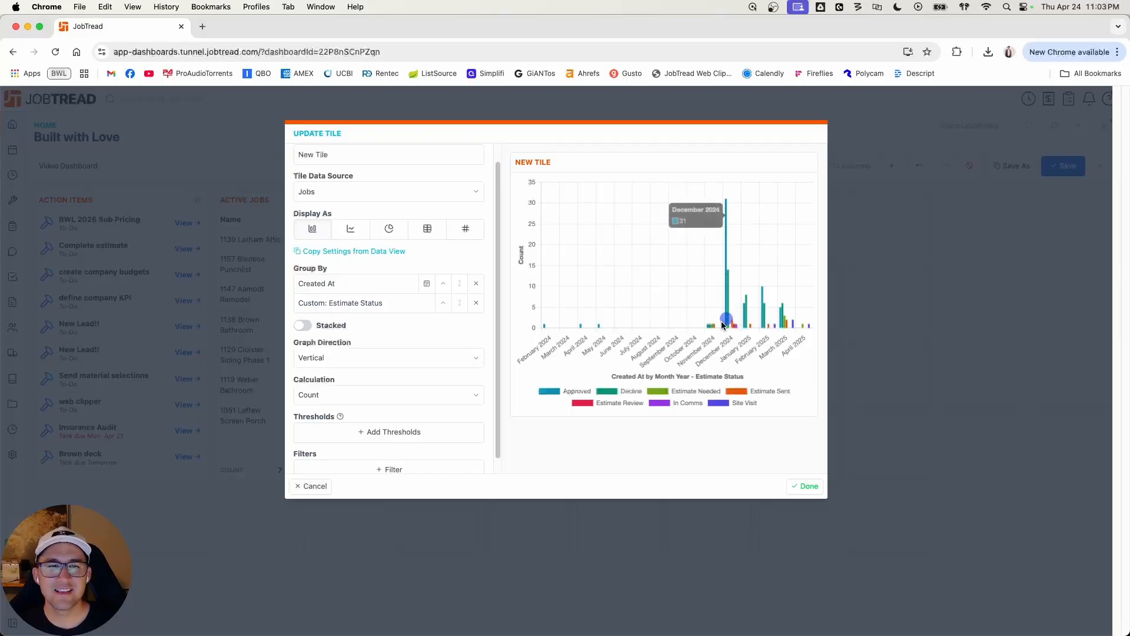
# Step: Group Created At by Quarter Year and replace the Estimate Status grouping with Customer: Lead Source
pyautogui.click(427, 283)
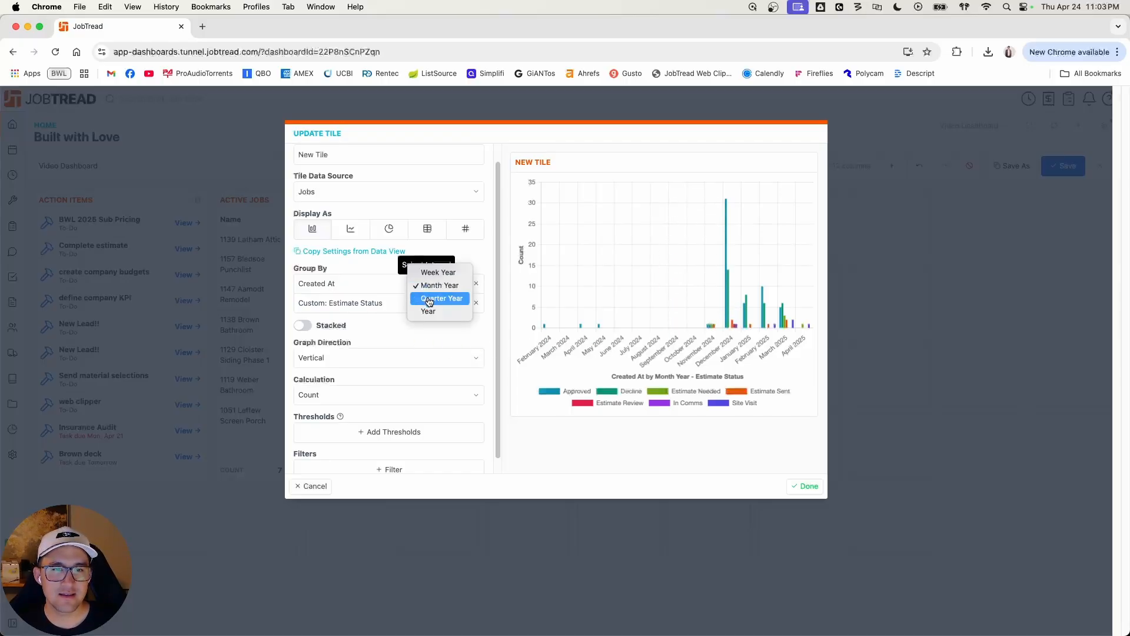
pyautogui.click(428, 298)
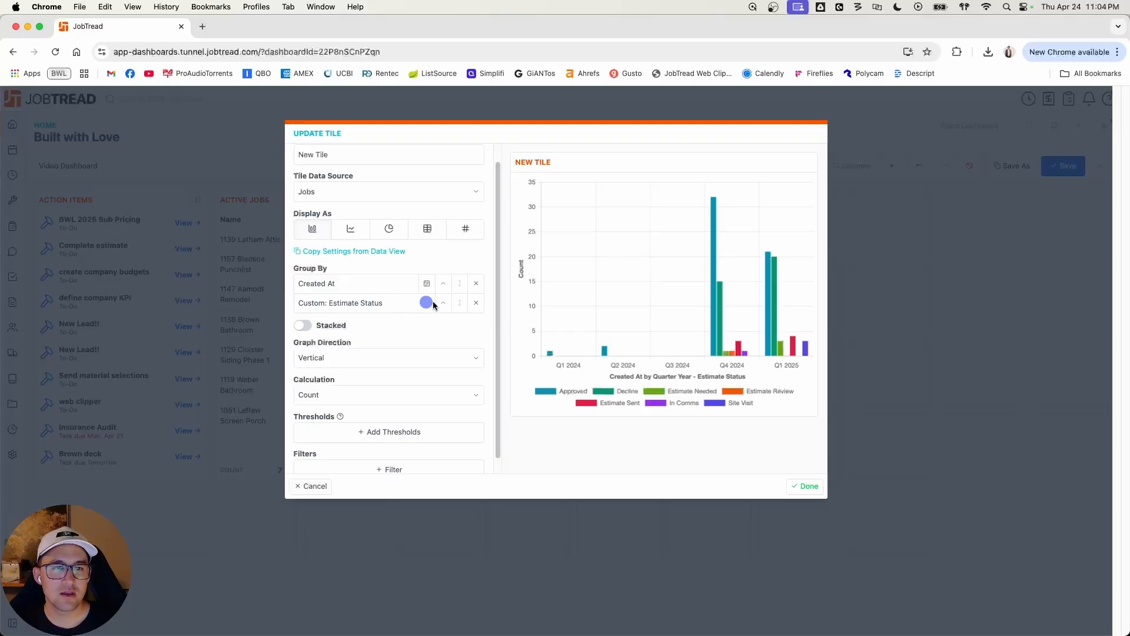
pyautogui.click(475, 306)
pyautogui.click(400, 307)
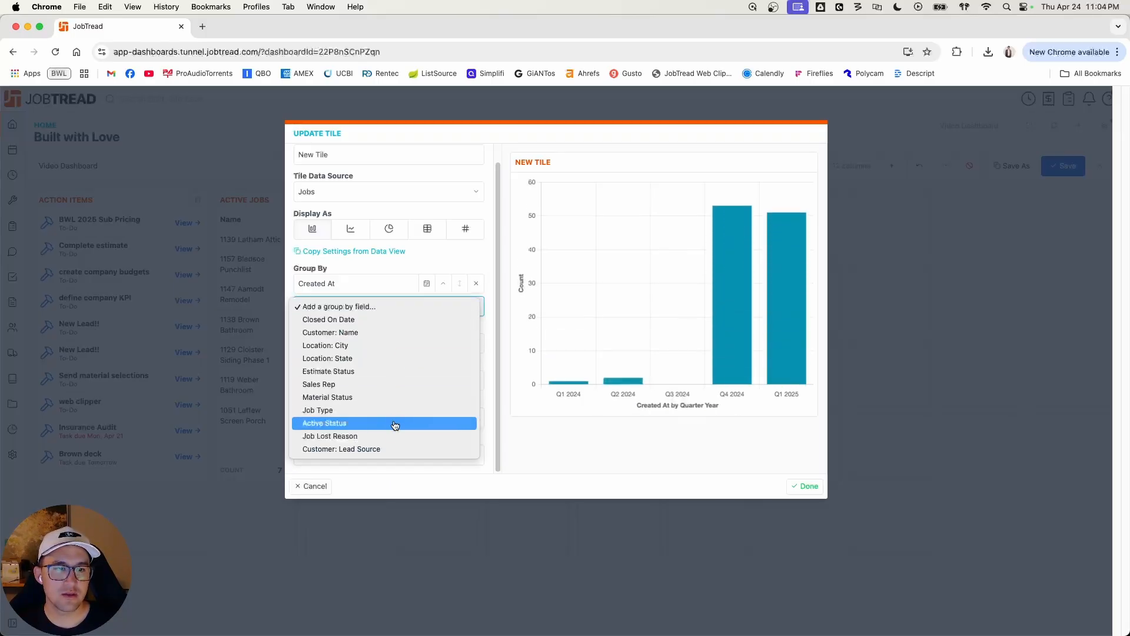
pyautogui.click(352, 449)
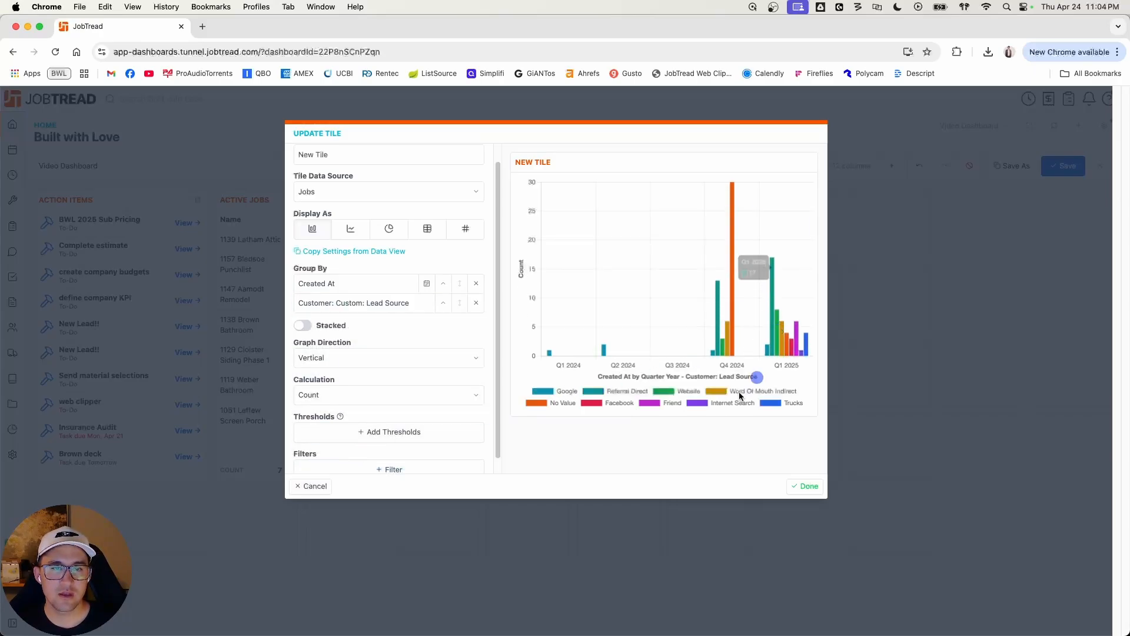
pyautogui.moveTo(733, 219)
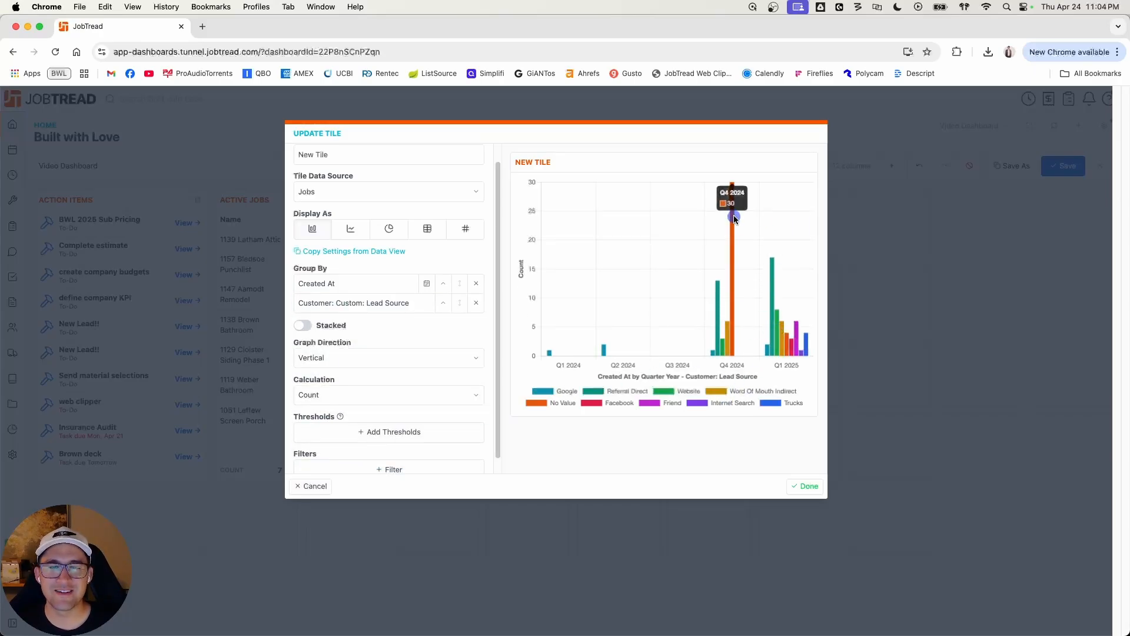
pyautogui.moveTo(772, 278)
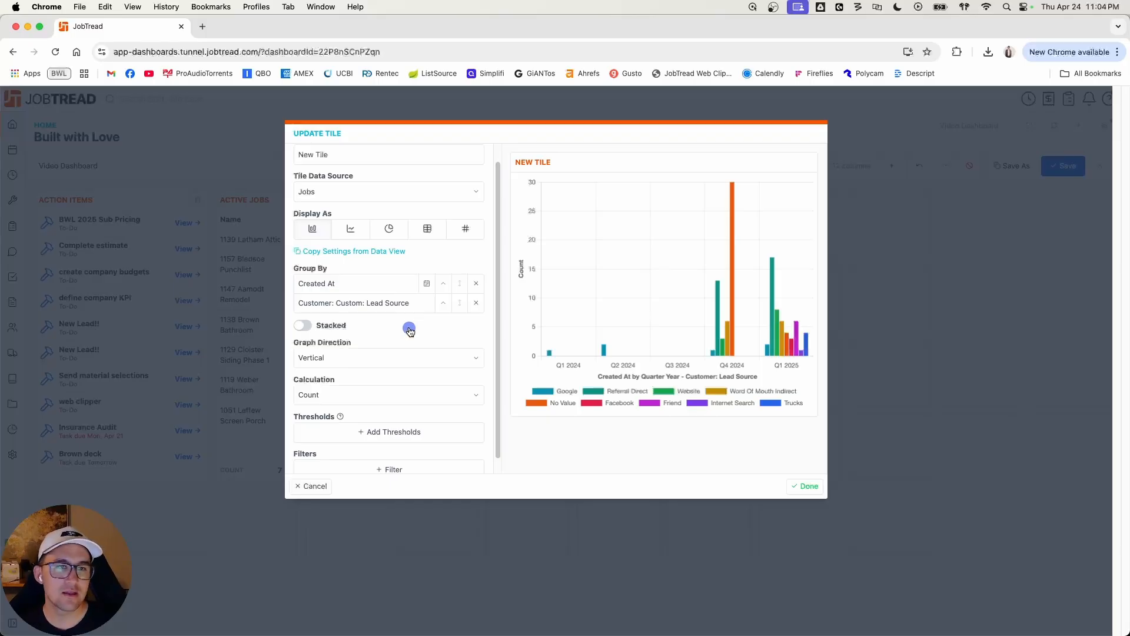
# Step: Display the tile as a line chart showing the sum of Approved Orders
pyautogui.scroll(1, 412, 329)
pyautogui.click(366, 248)
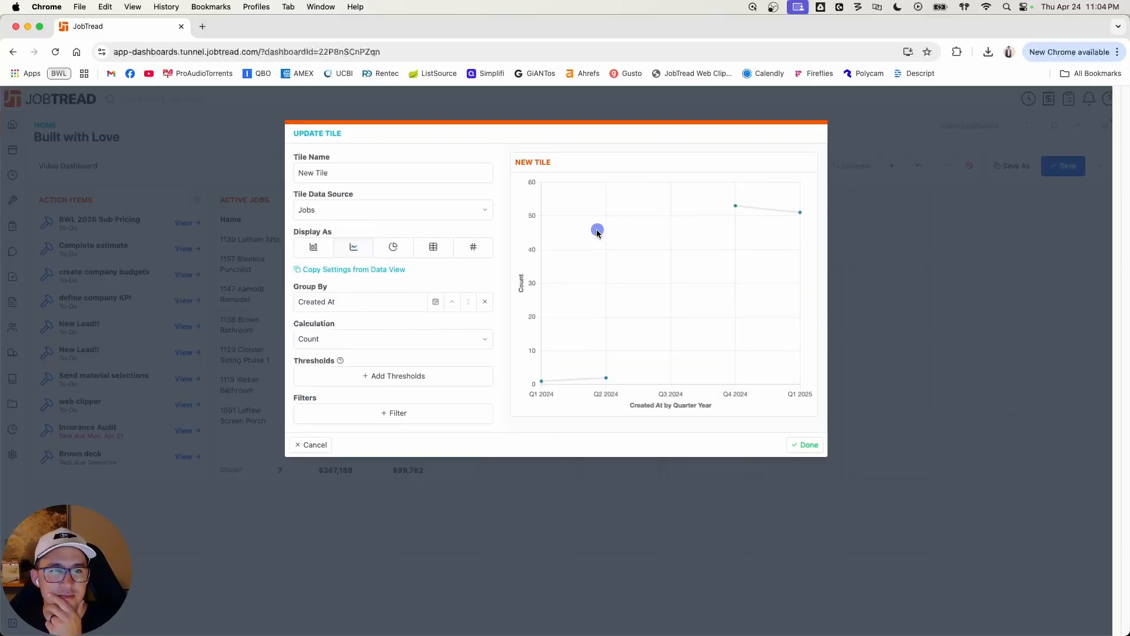
pyautogui.click(410, 339)
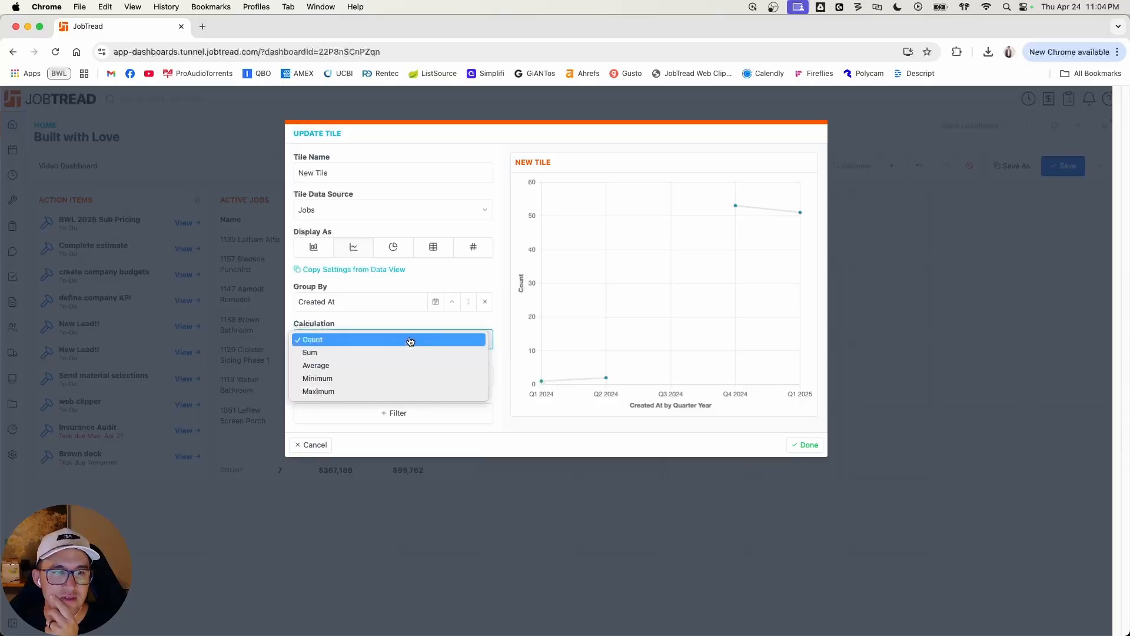
pyautogui.click(397, 353)
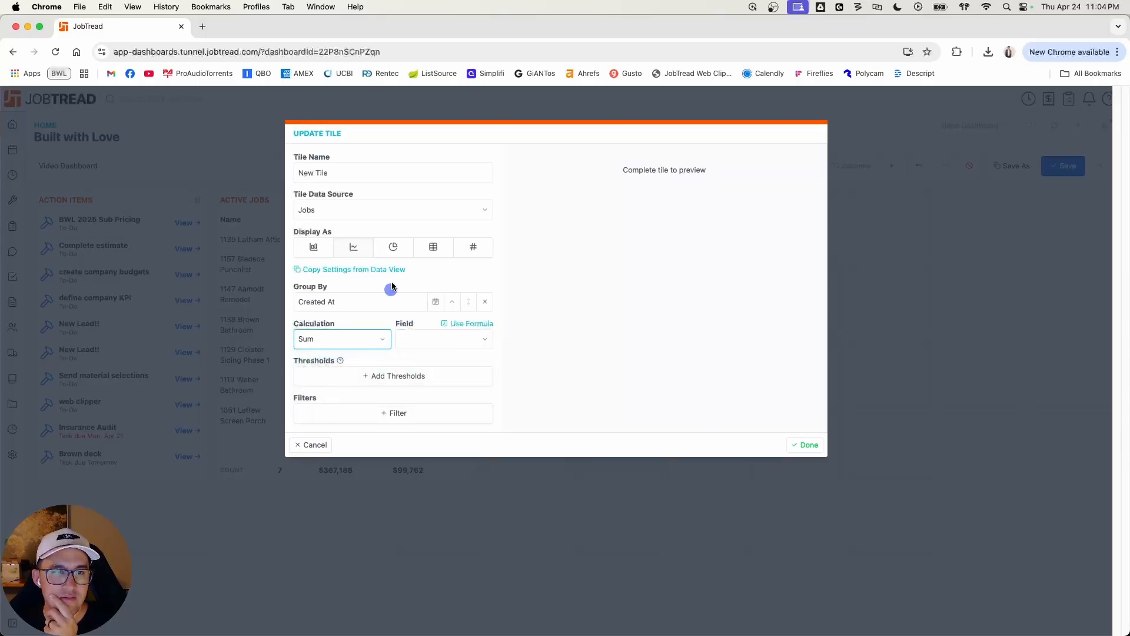
pyautogui.click(444, 340)
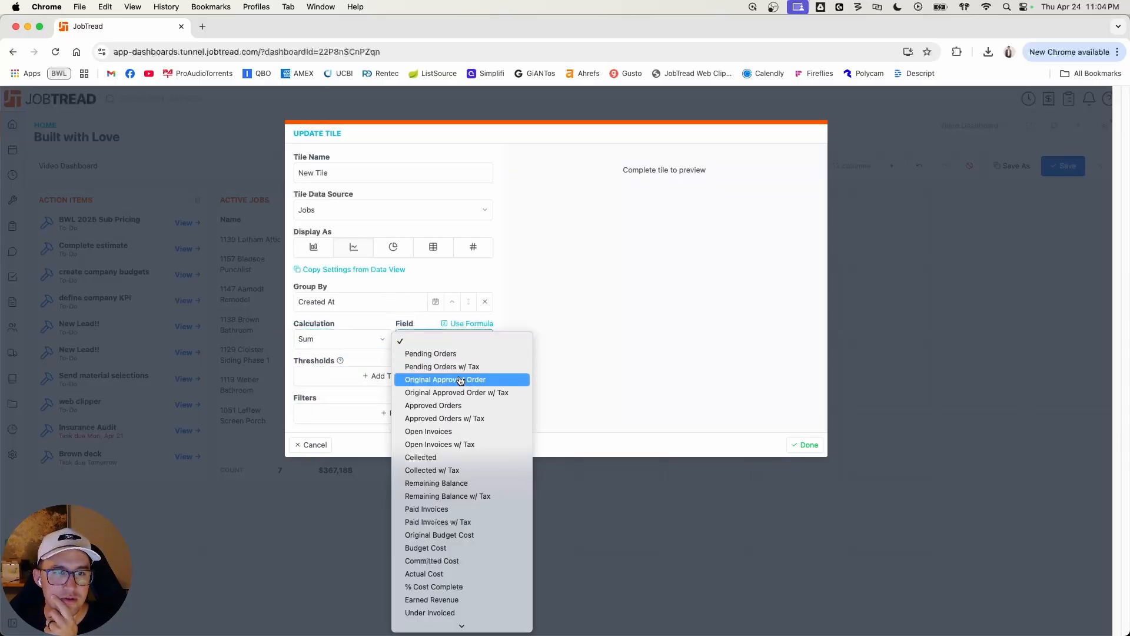
pyautogui.click(464, 408)
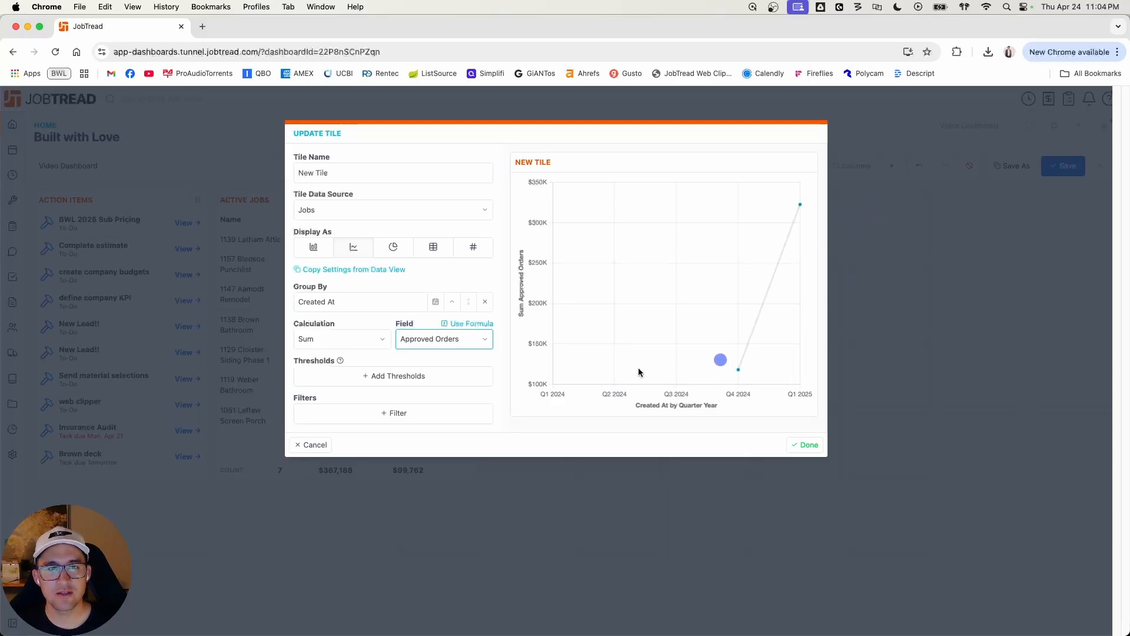
pyautogui.click(506, 357)
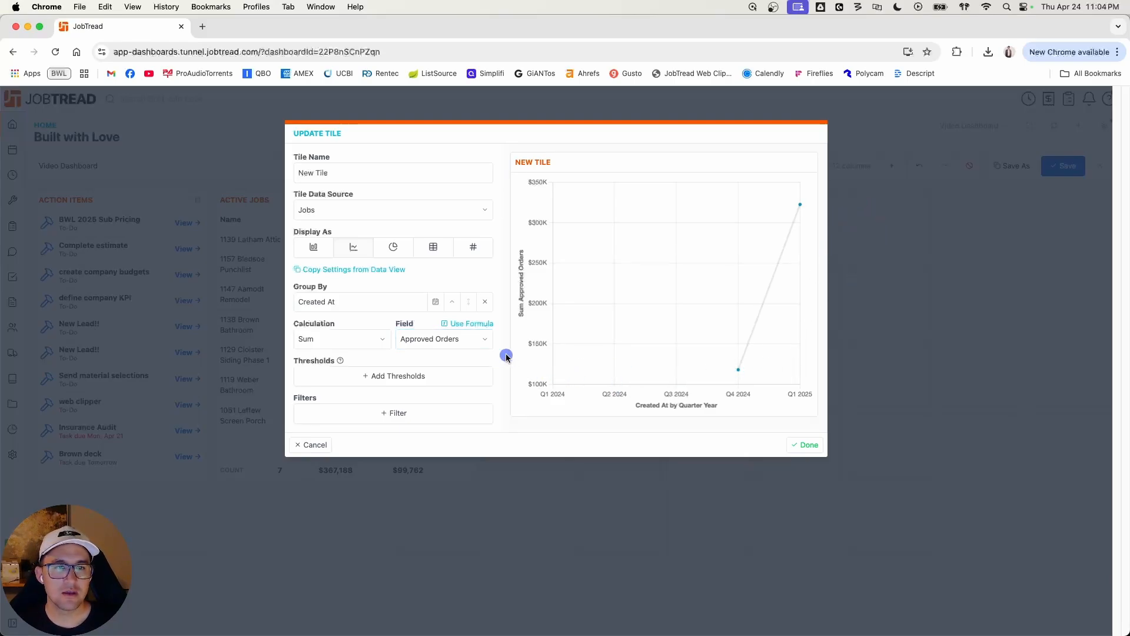
# Step: Preview the tile as a pie chart and change its data source to Customers
pyautogui.click(393, 247)
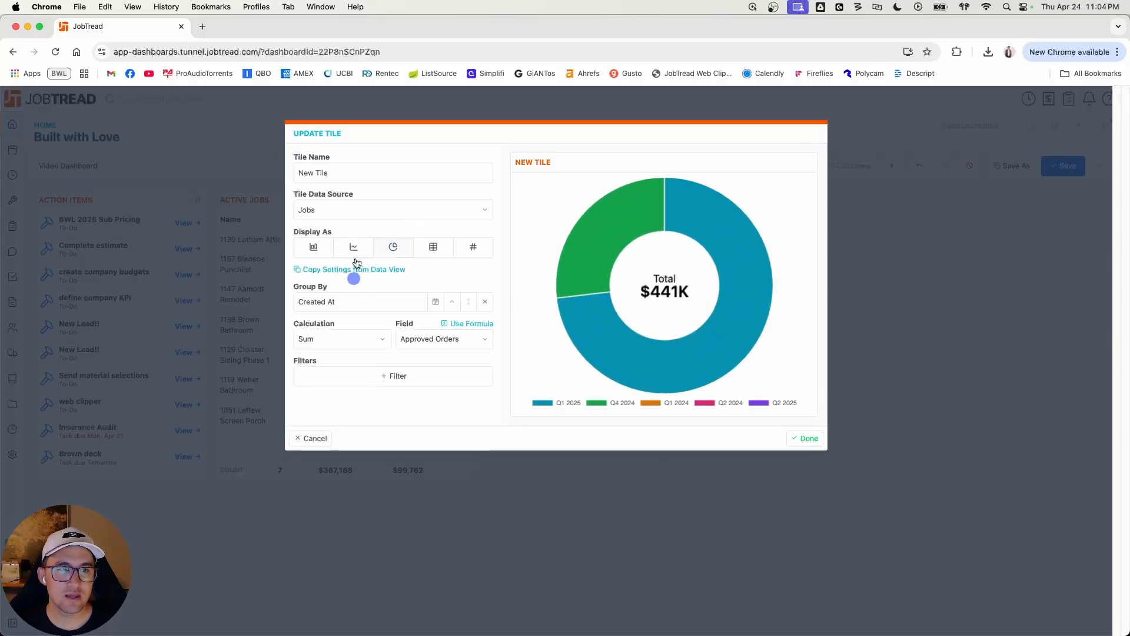
pyautogui.click(327, 212)
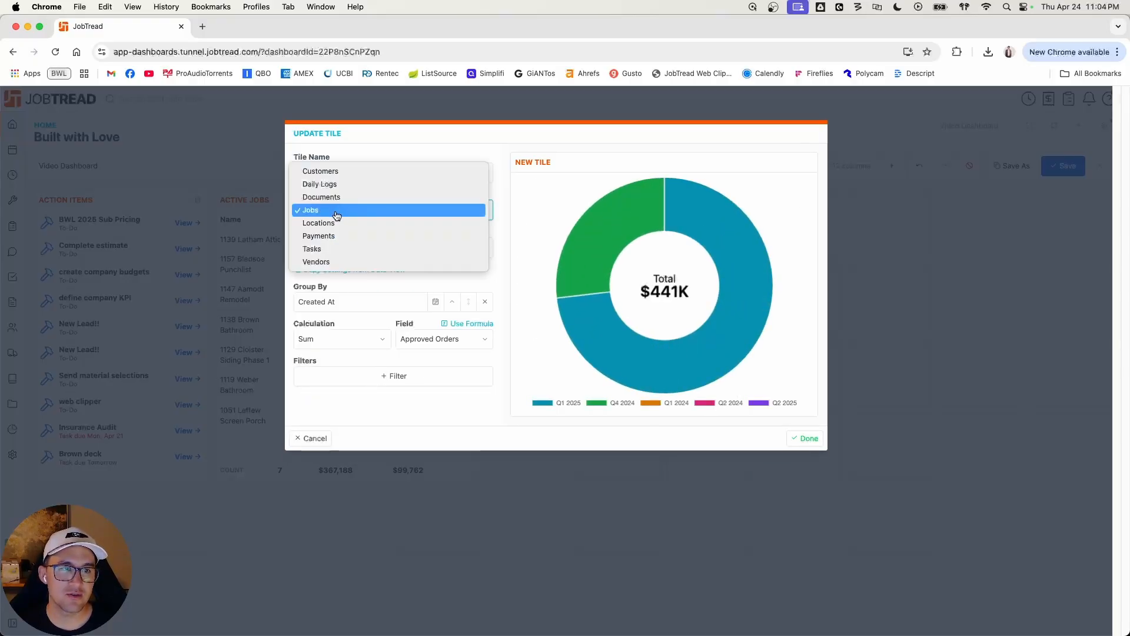
pyautogui.click(348, 171)
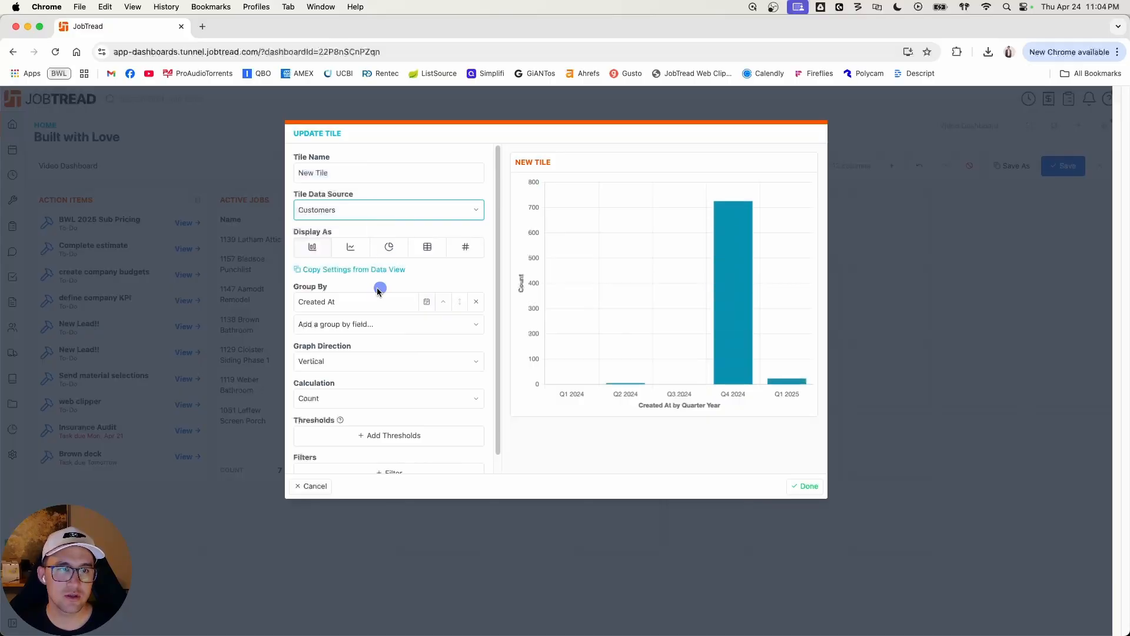
# Step: Add Lead Source as a second grouping to the Customers bar chart and preview the tile as a pie chart
pyautogui.click(370, 325)
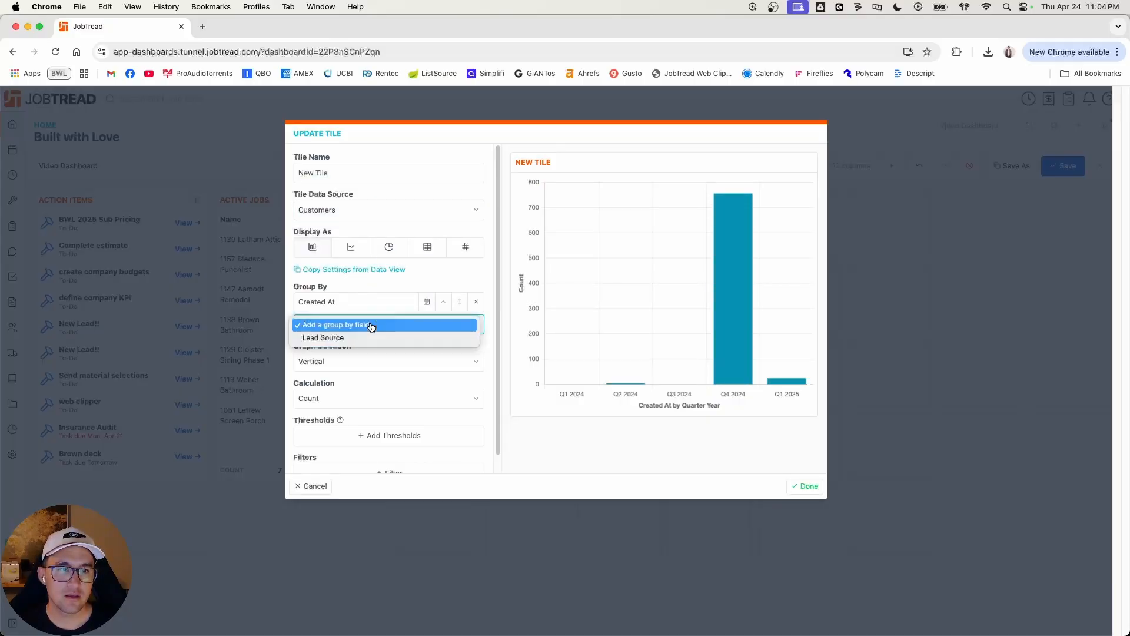
pyautogui.click(367, 335)
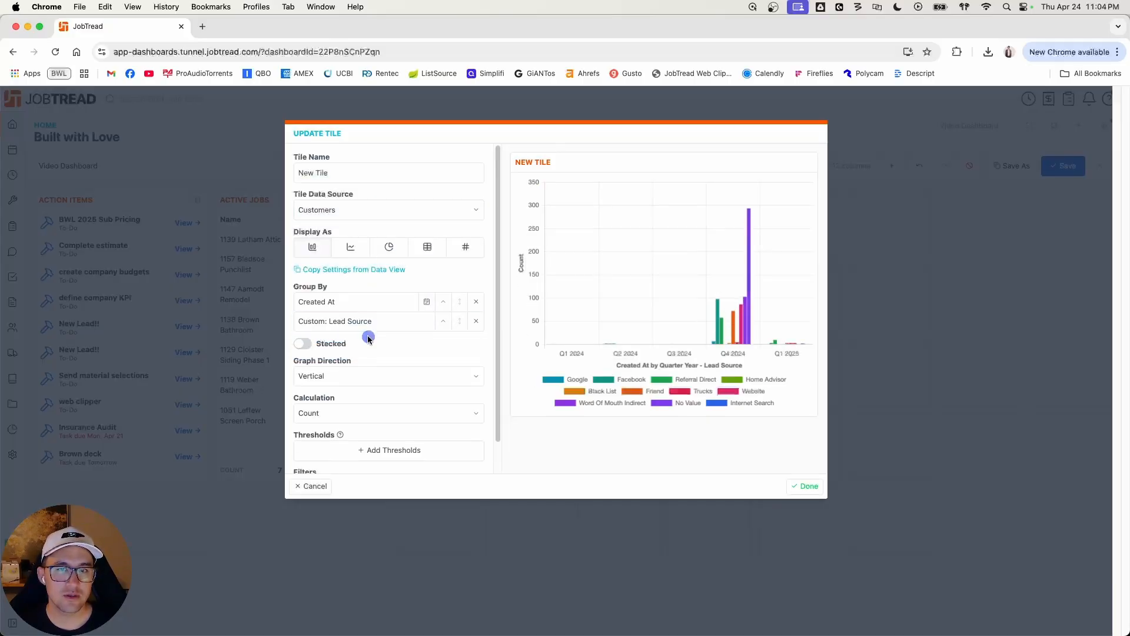
pyautogui.click(391, 247)
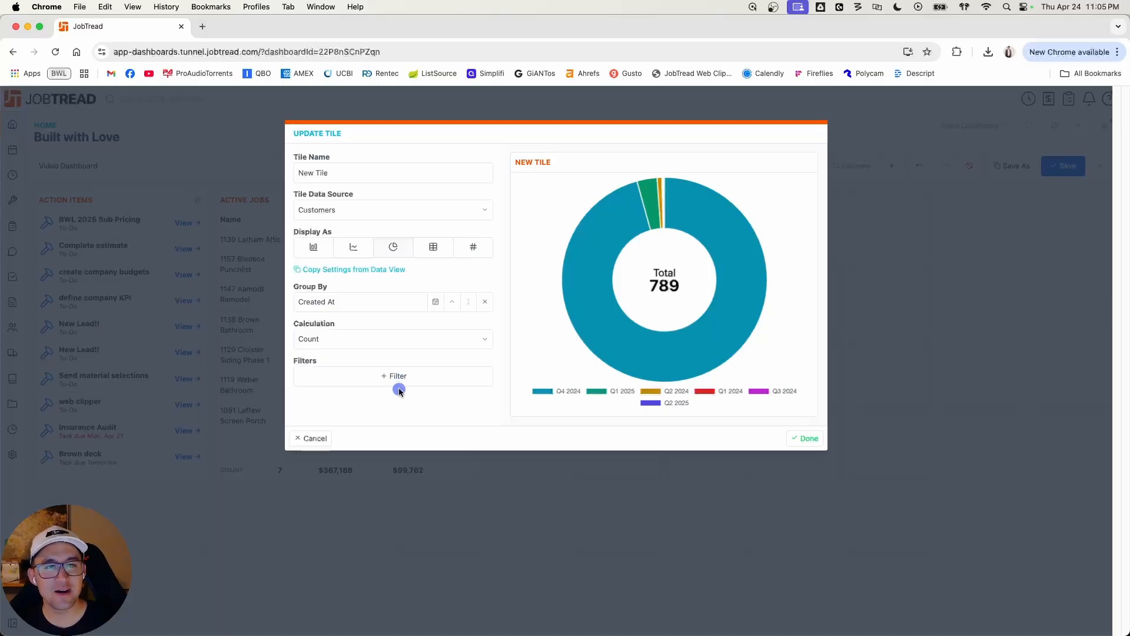
# Step: Switch the tile's calculation to Sum and compare the bar chart settings with those of the pie chart
pyautogui.click(398, 343)
pyautogui.click(399, 351)
pyautogui.click(484, 323)
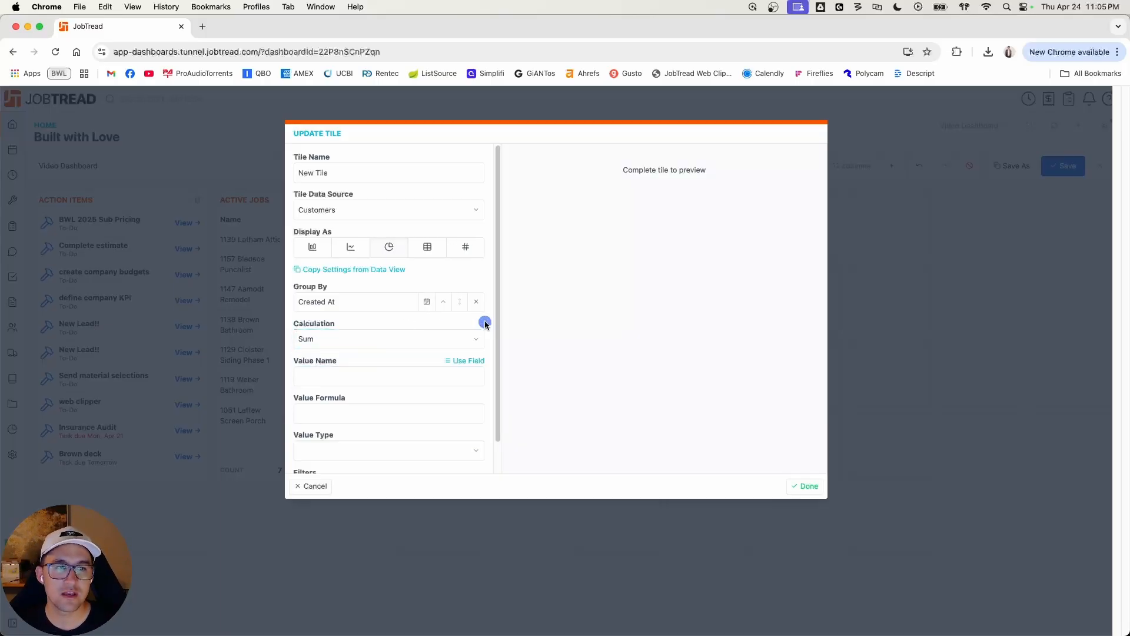
pyautogui.click(314, 248)
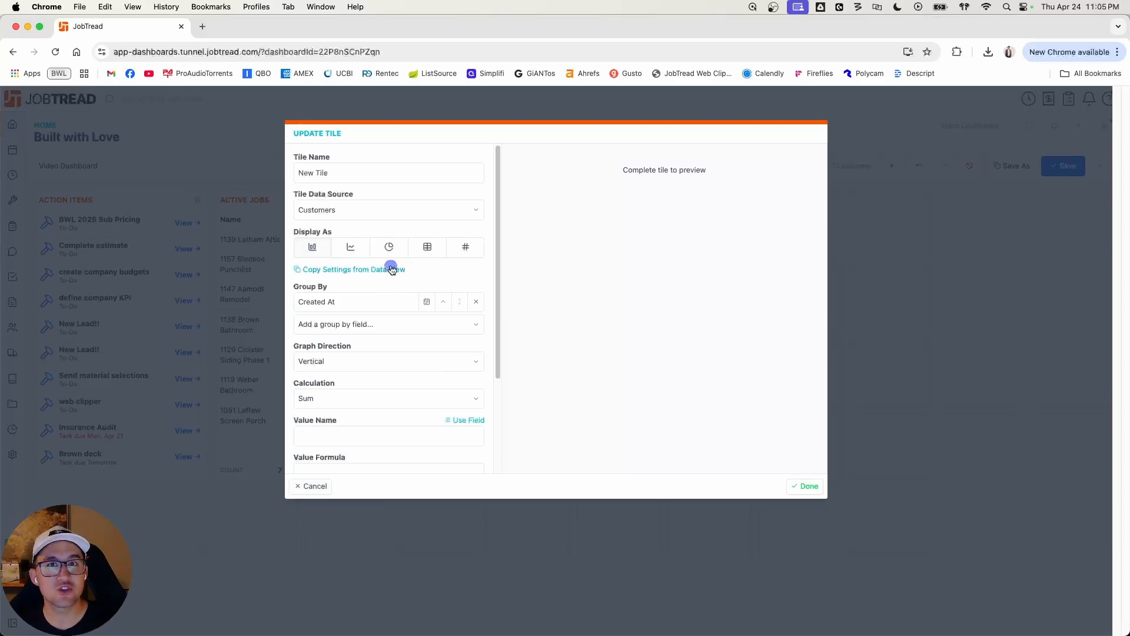
pyautogui.click(387, 250)
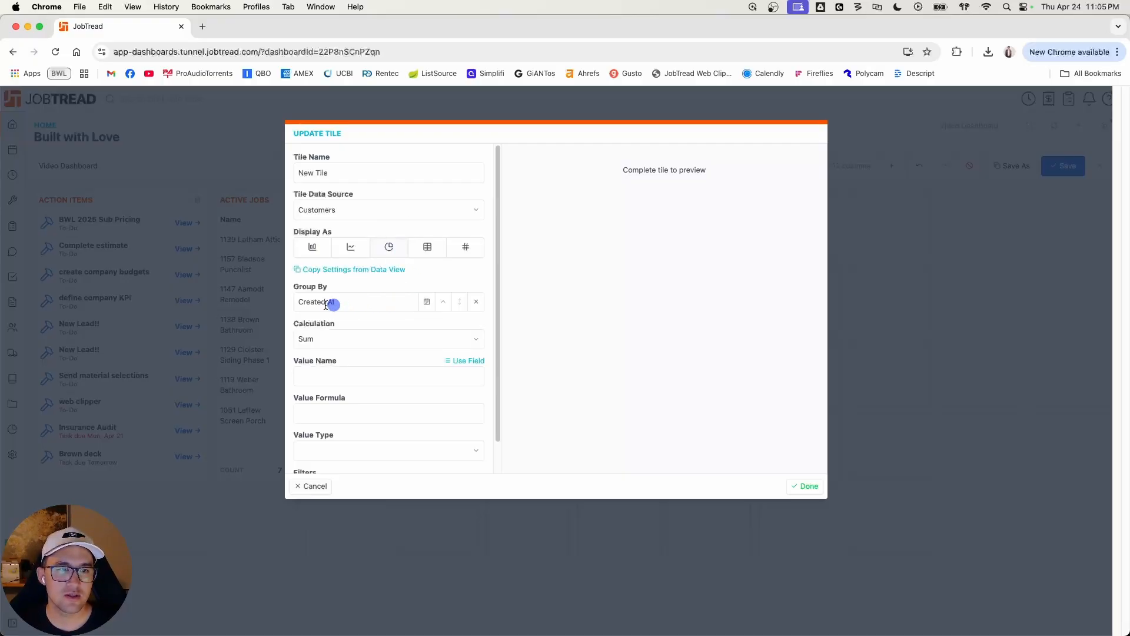
# Step: Replace the pie chart's Created At grouping with Lead Source and set the calculation to Count
pyautogui.click(475, 301)
pyautogui.click(366, 303)
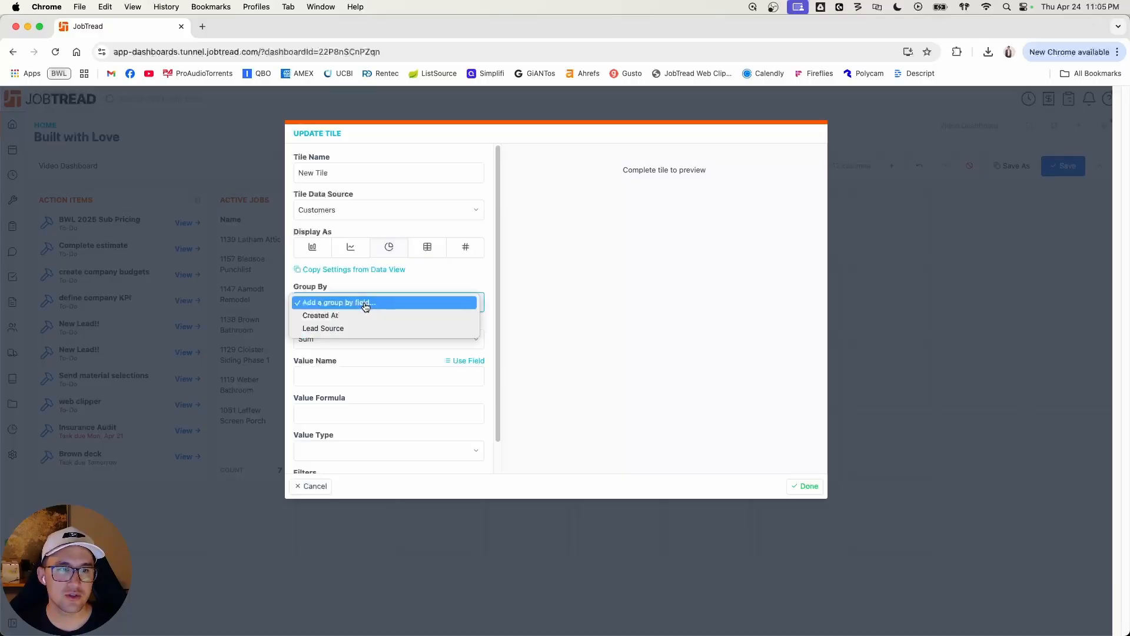
pyautogui.click(358, 329)
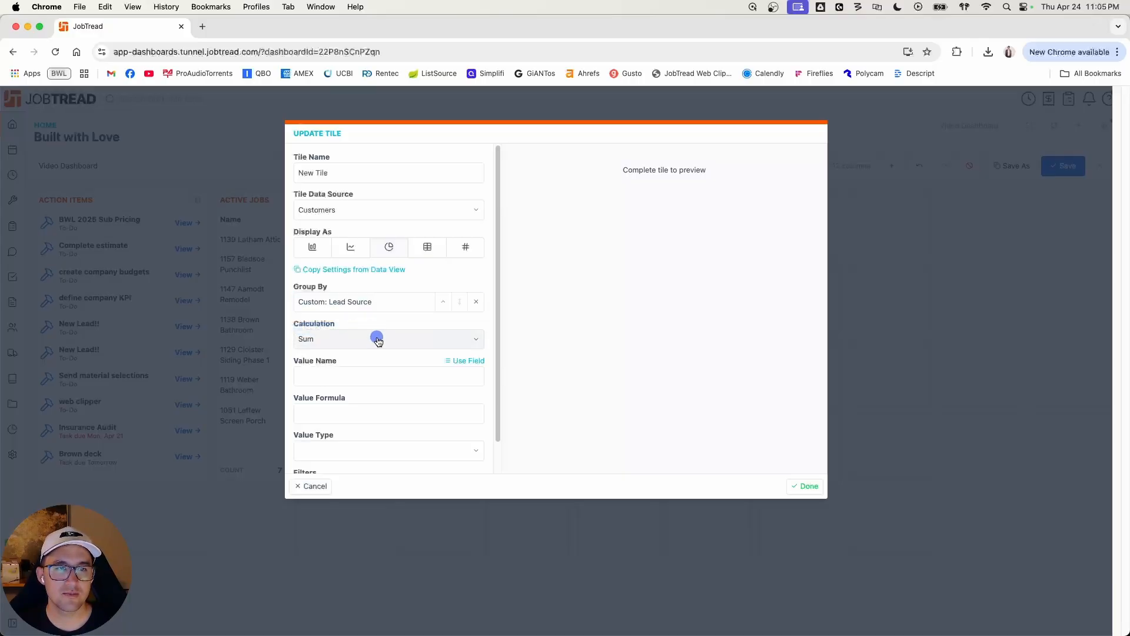
pyautogui.click(378, 340)
pyautogui.click(369, 327)
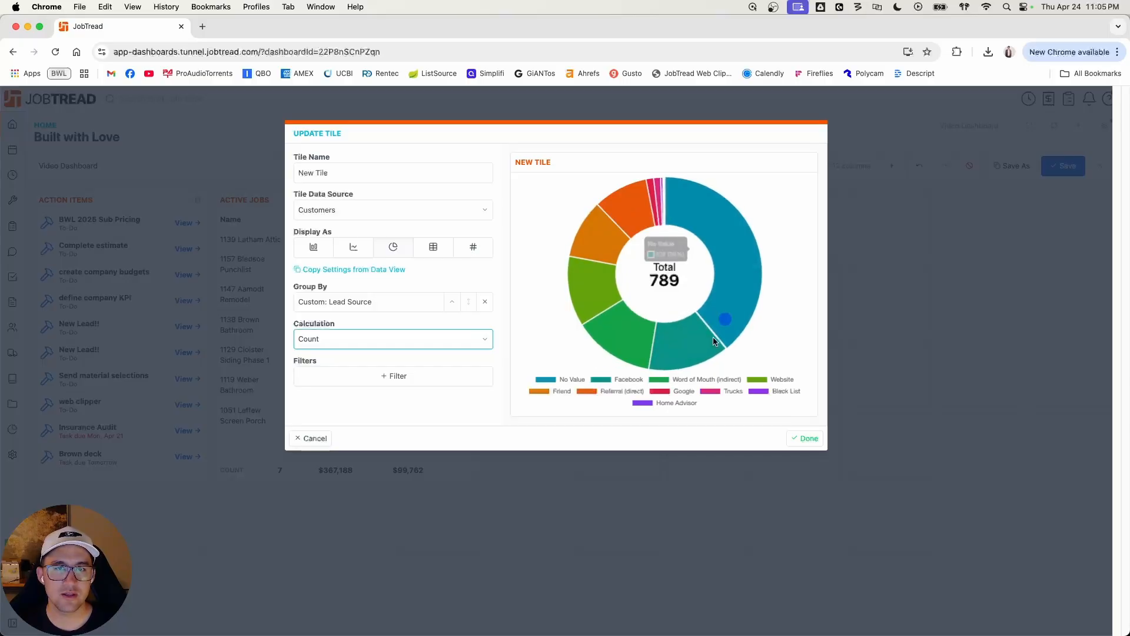
# Step: Filter the pie chart by Created At, trying "is this quarter" and settling on "is this year"
pyautogui.click(409, 381)
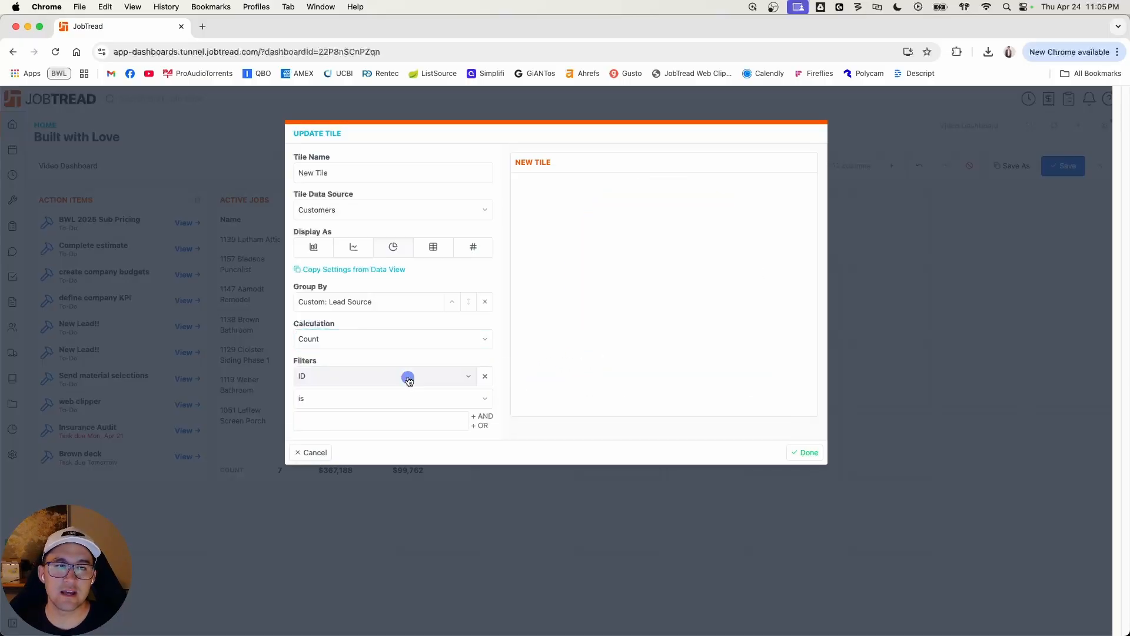
pyautogui.click(409, 380)
pyautogui.scroll(-1, 362, 297)
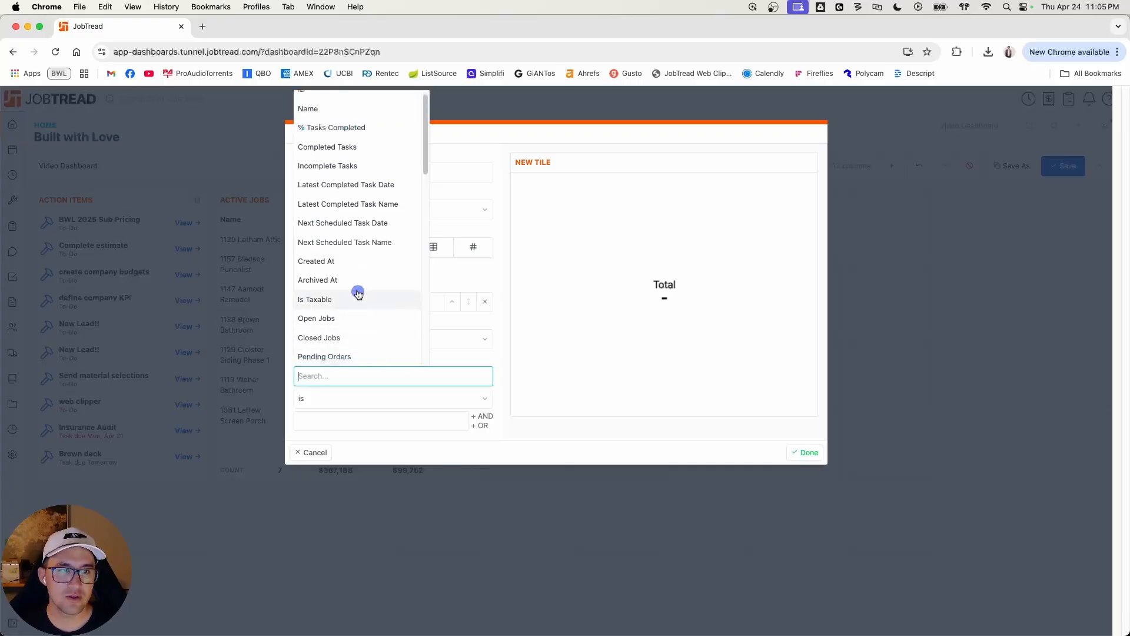
pyautogui.click(348, 266)
pyautogui.click(384, 398)
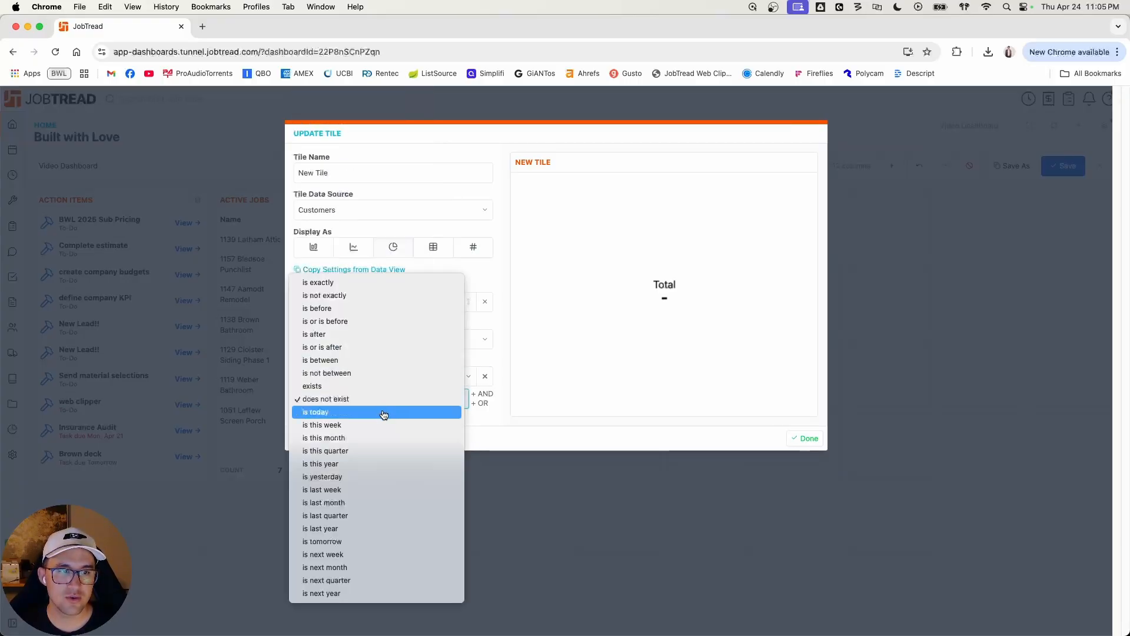
pyautogui.click(377, 450)
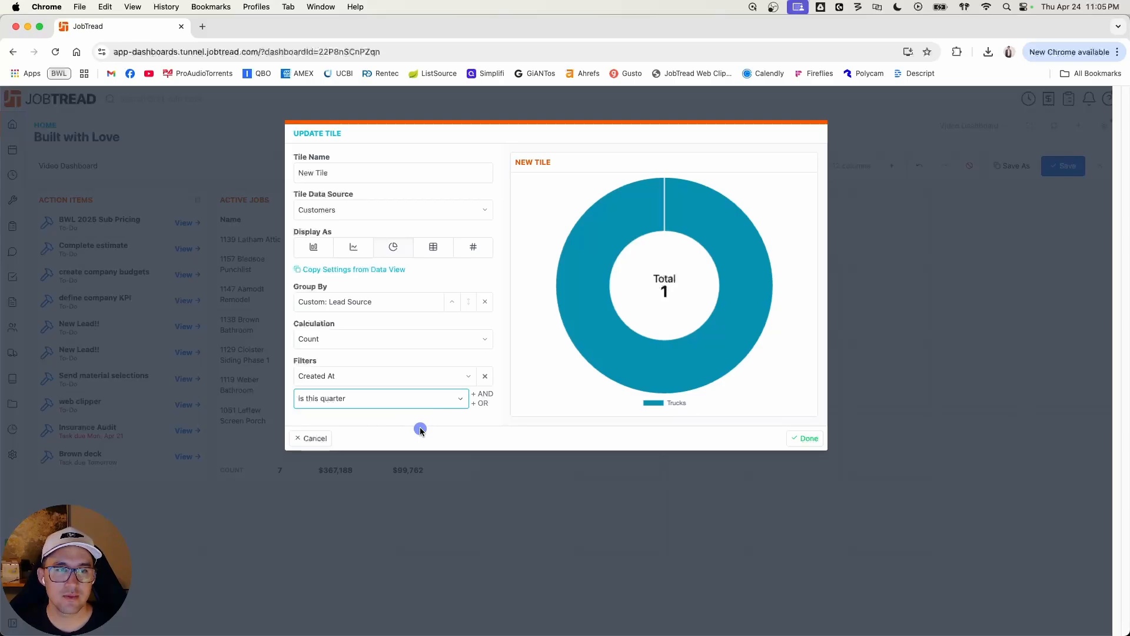
pyautogui.click(414, 399)
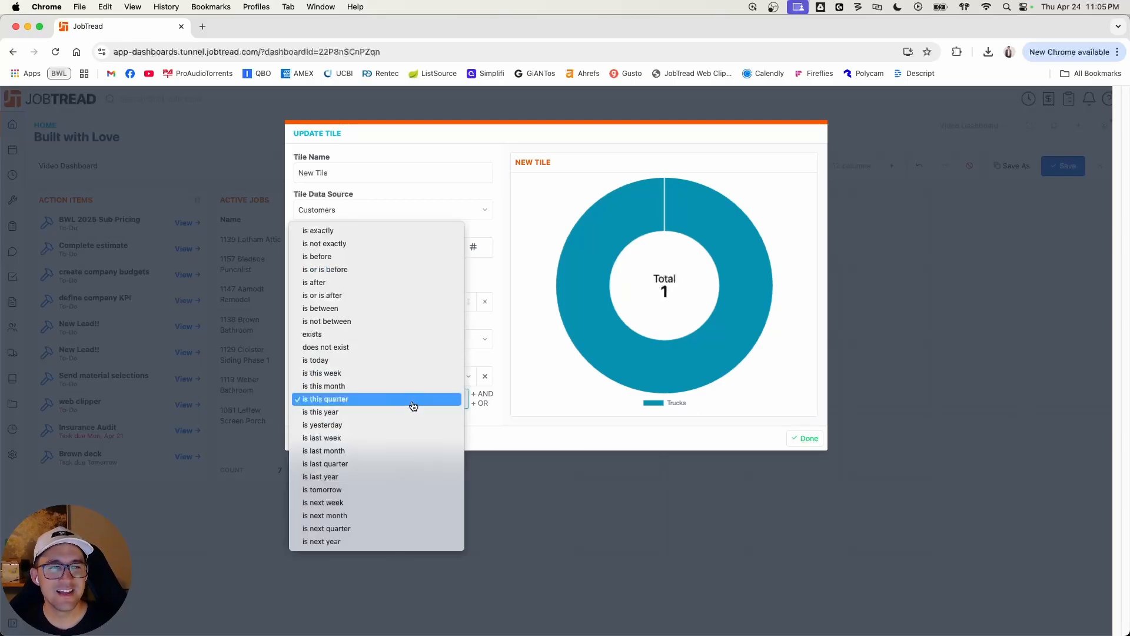
pyautogui.click(406, 412)
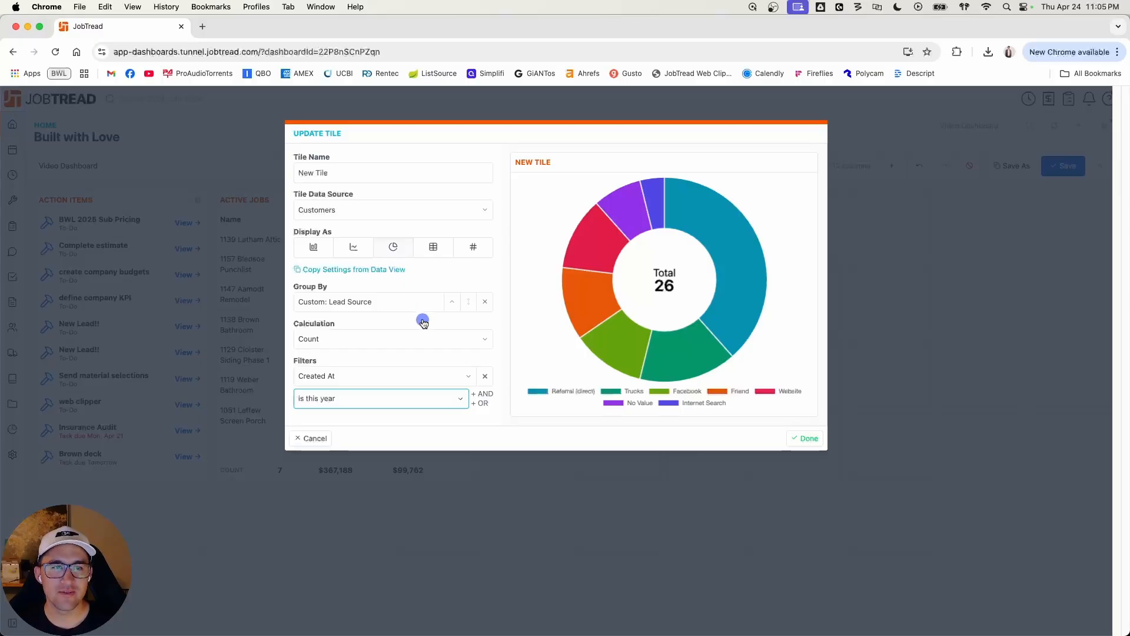
# Step: Preview the lead source counts as a table, and add and clear its colour thresholds
pyautogui.click(430, 248)
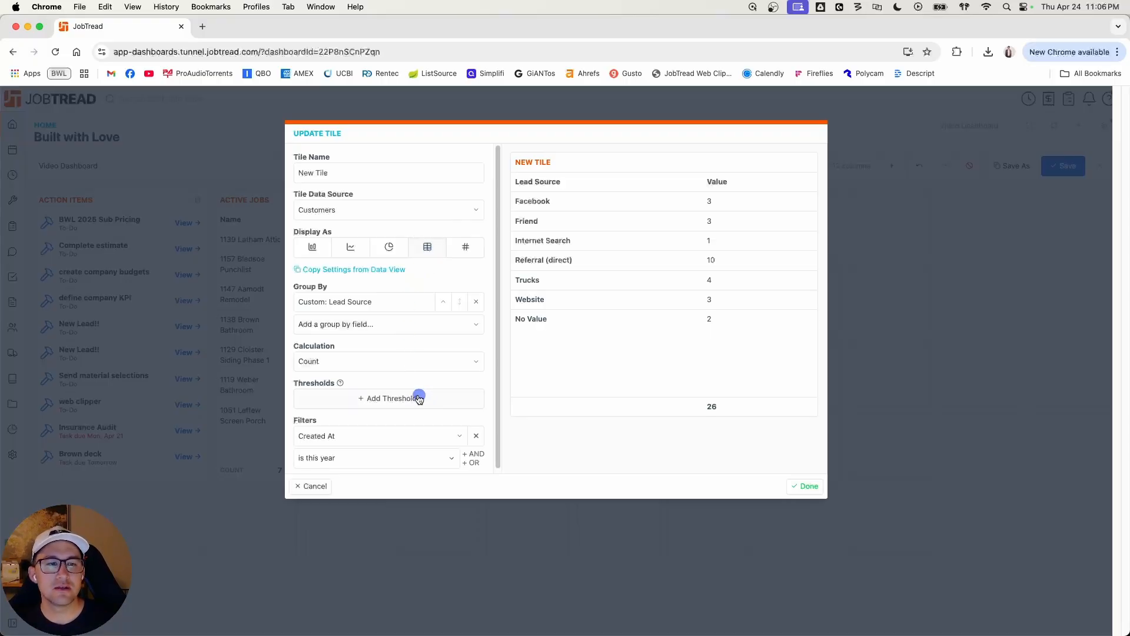
pyautogui.click(399, 396)
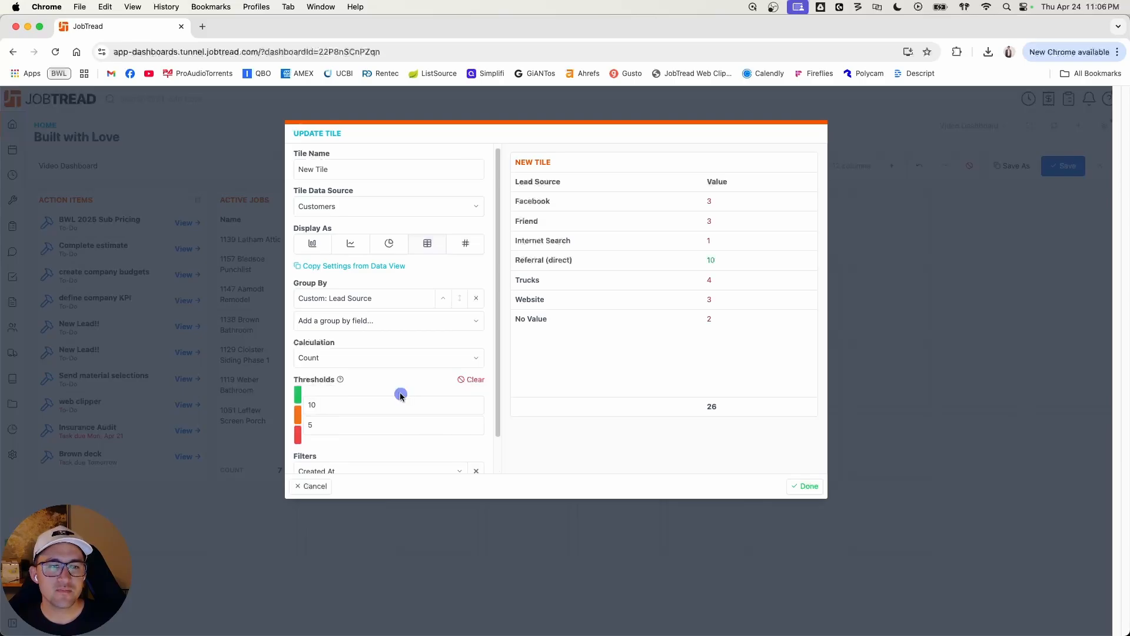
pyautogui.click(471, 379)
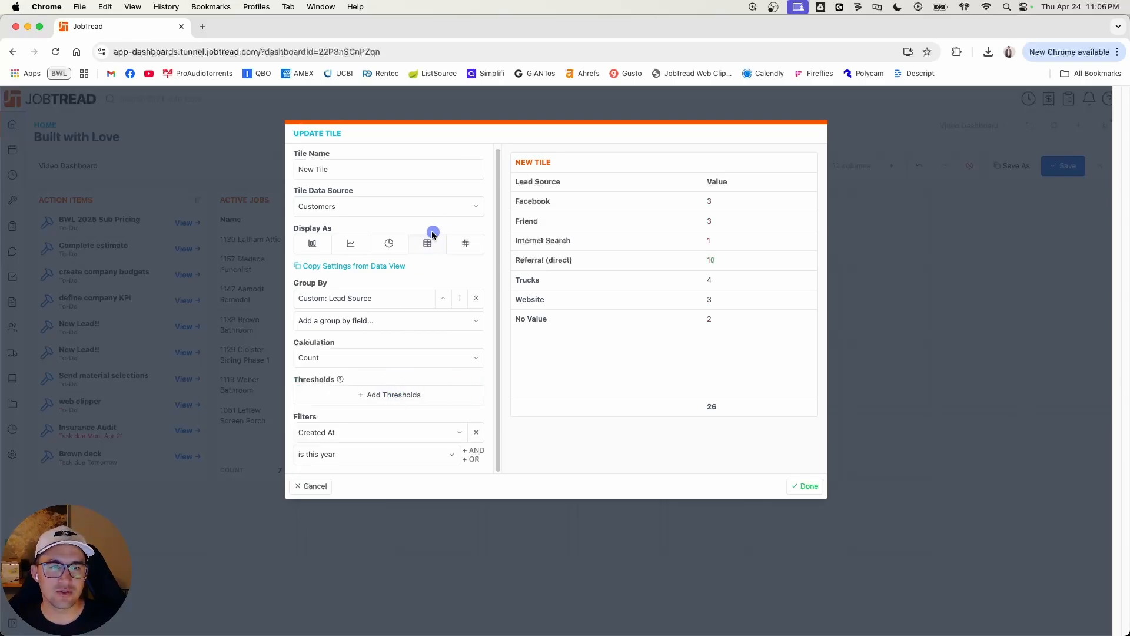
# Step: Display the tile as a single value showing the sum of Approved Orders and finish the tile
pyautogui.click(470, 243)
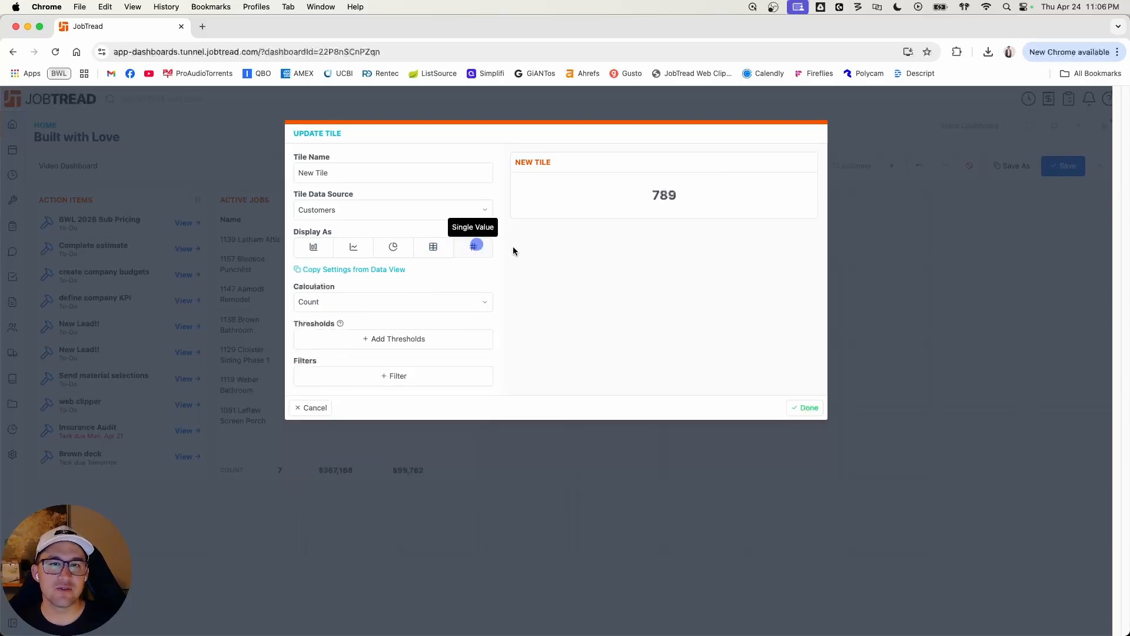
pyautogui.click(656, 224)
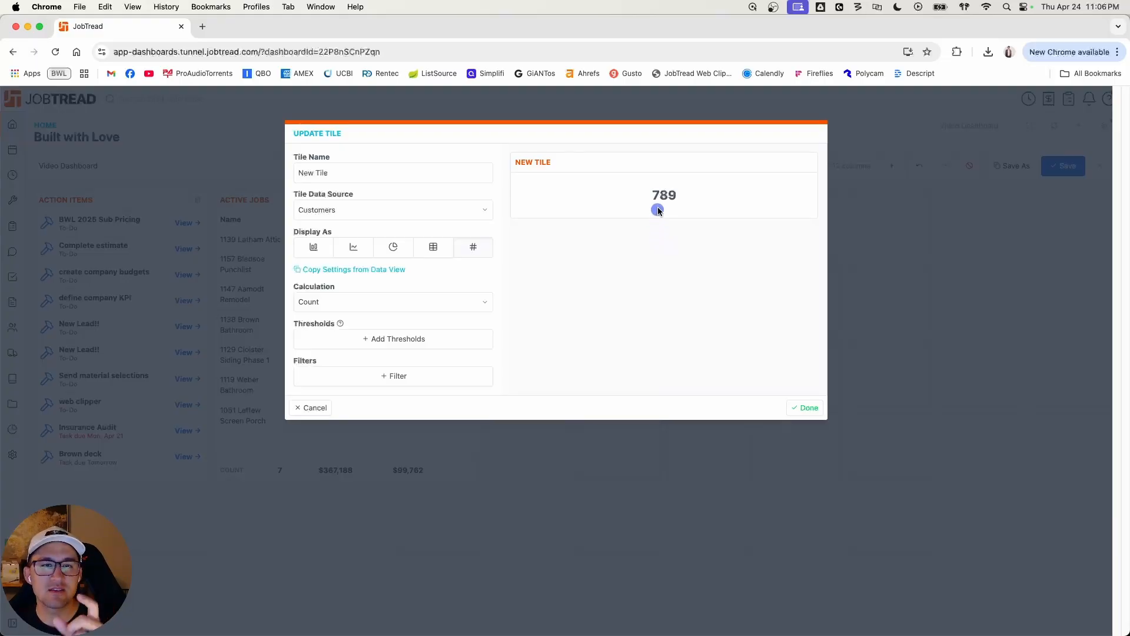
pyautogui.click(434, 300)
pyautogui.click(412, 316)
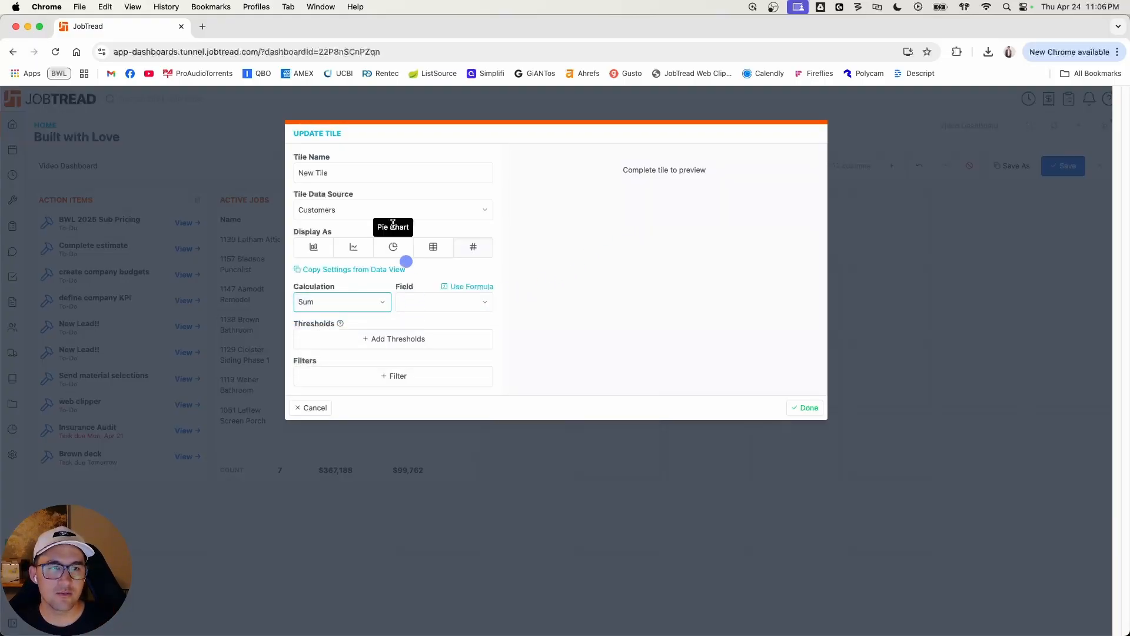
pyautogui.click(447, 303)
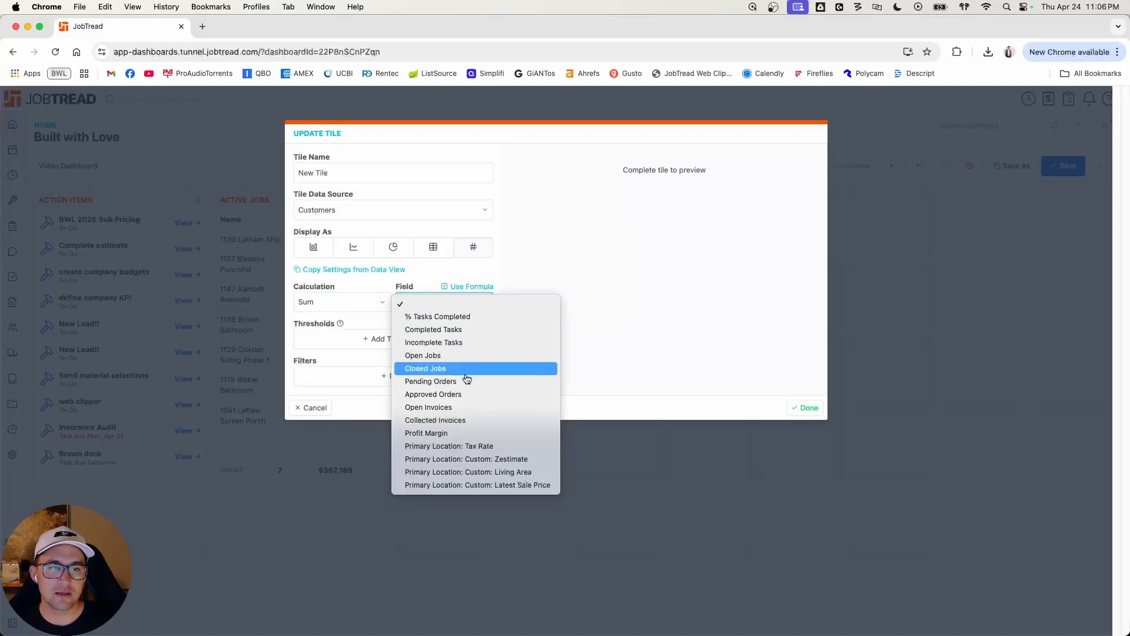
pyautogui.click(467, 399)
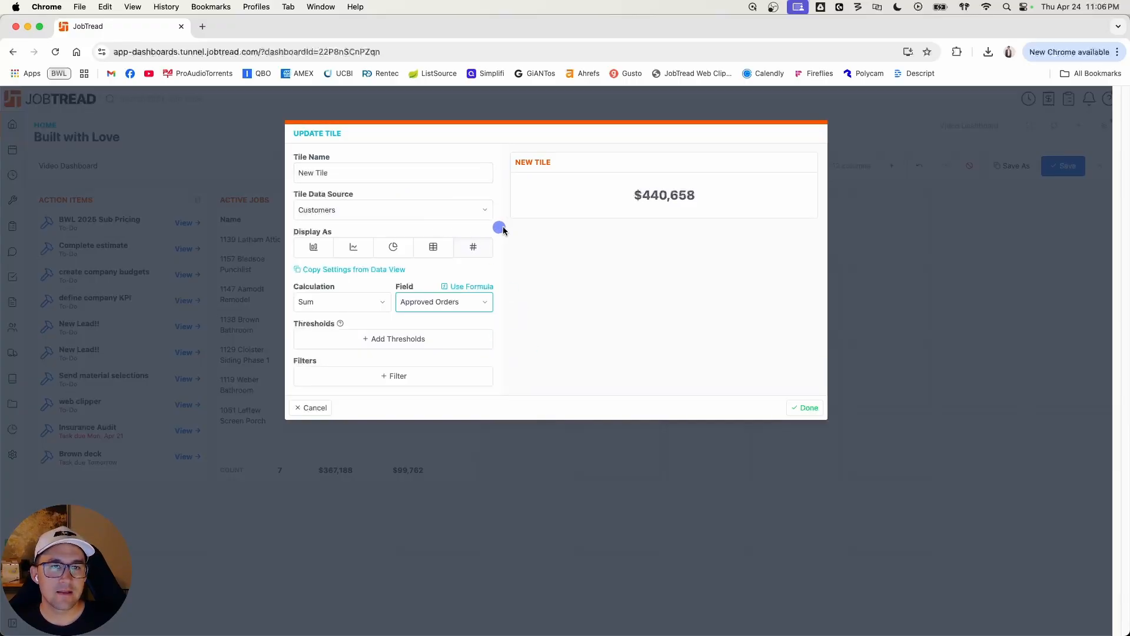
pyautogui.click(804, 408)
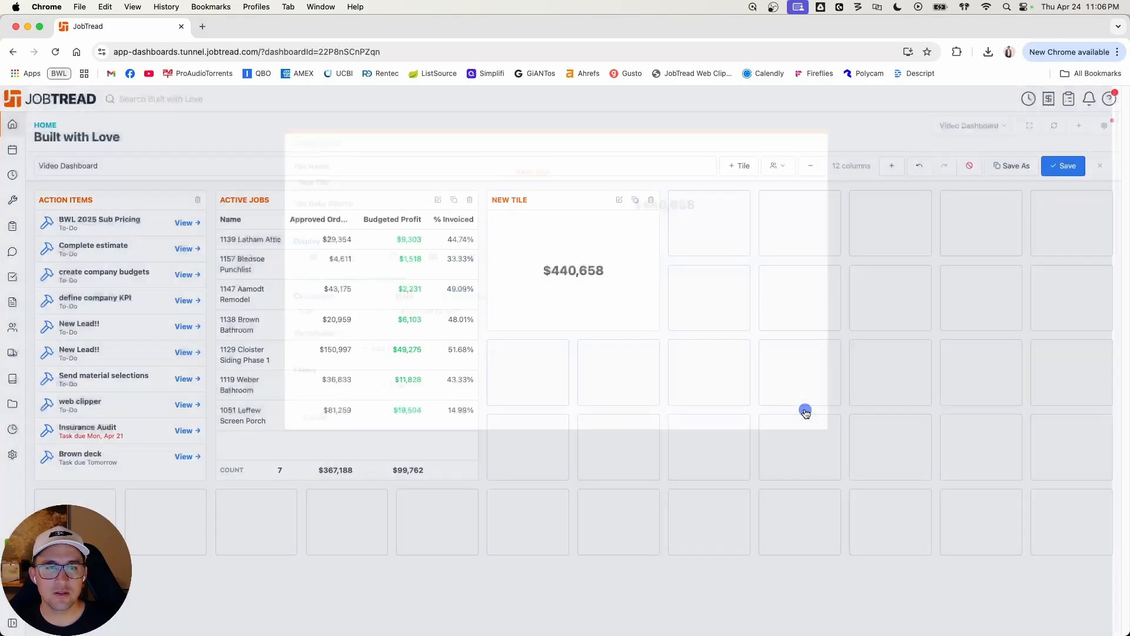
# Step: Shrink the new single-value tile to one grid cell, save the Video Dashboard and leave edit mode
pyautogui.moveTo(659, 327); pyautogui.dragTo(580, 268)
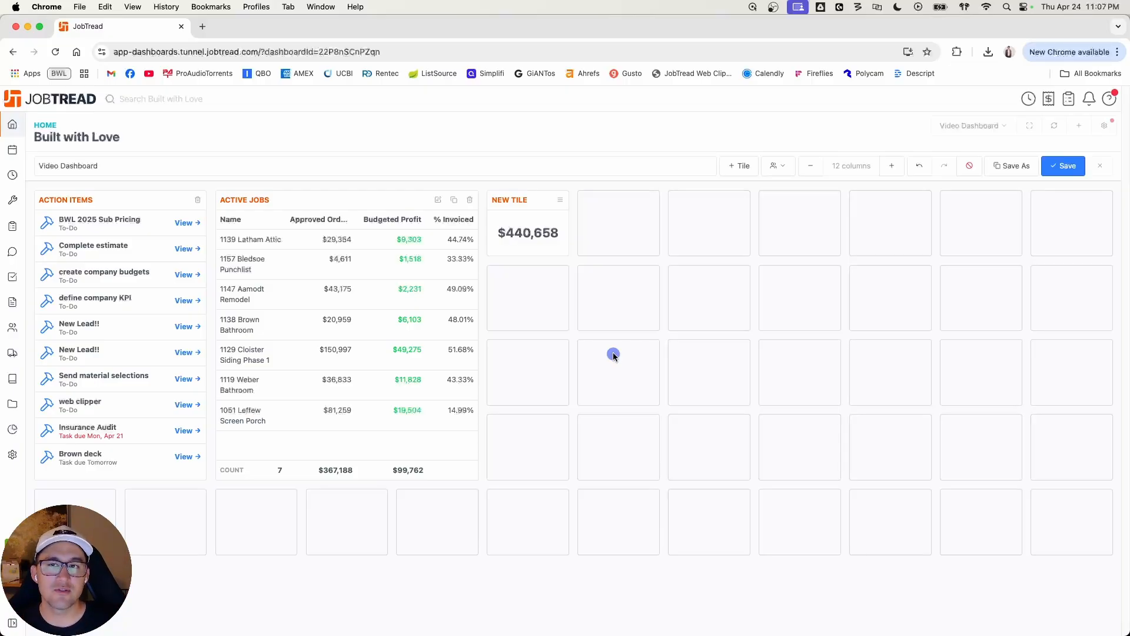
pyautogui.click(1063, 165)
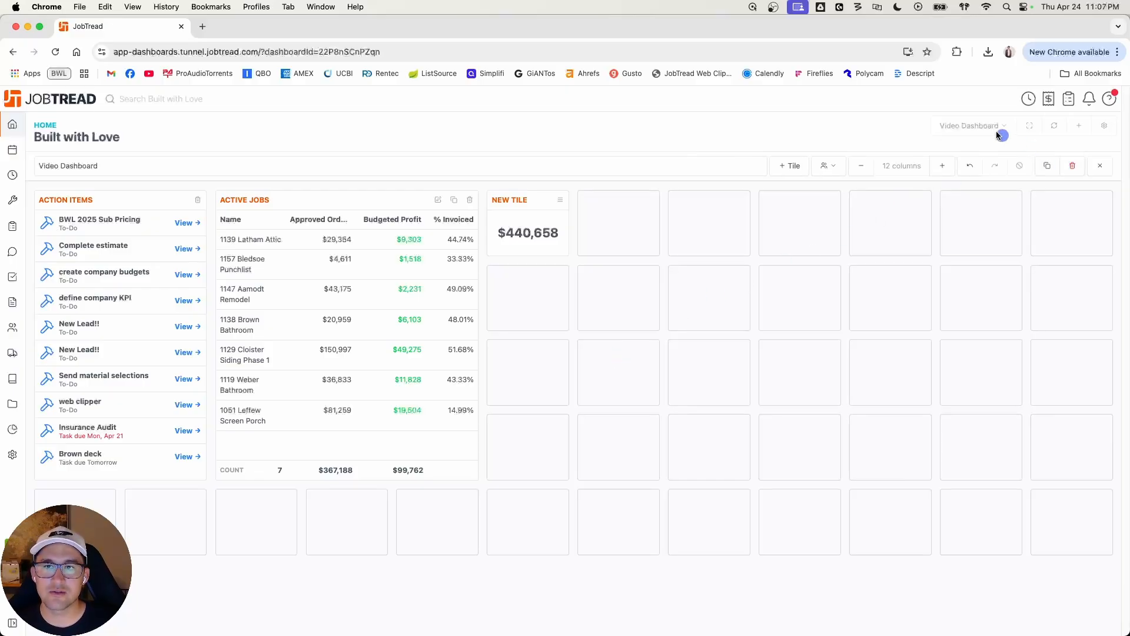
pyautogui.click(1100, 165)
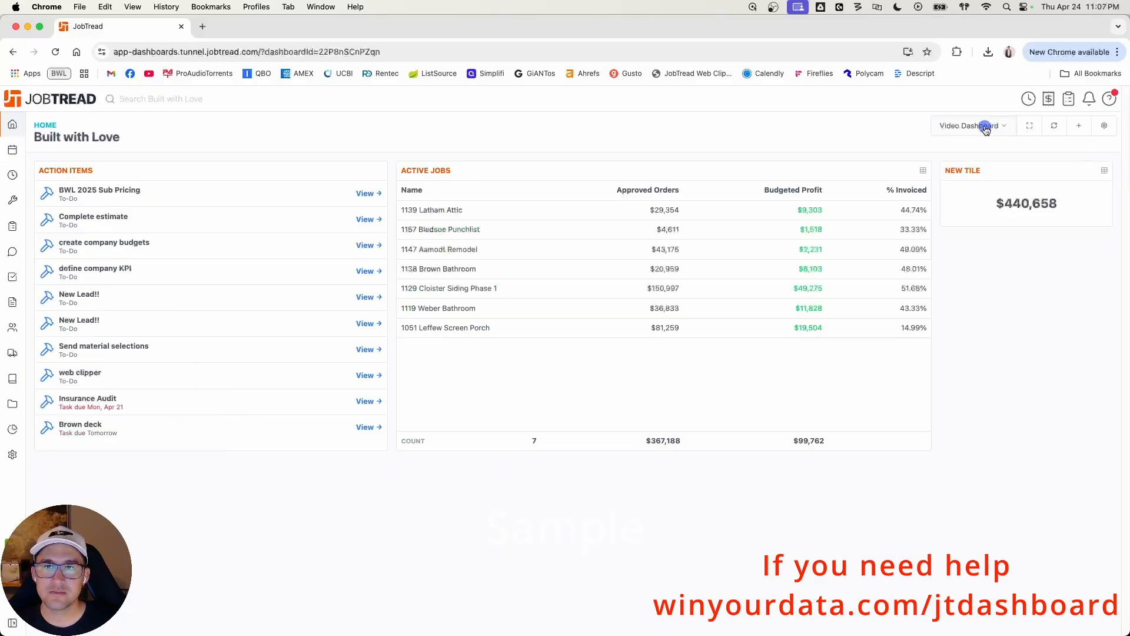
# Step: View the Summary Dashboard and create a new dashboard named Summary Two
pyautogui.click(977, 125)
pyautogui.click(973, 175)
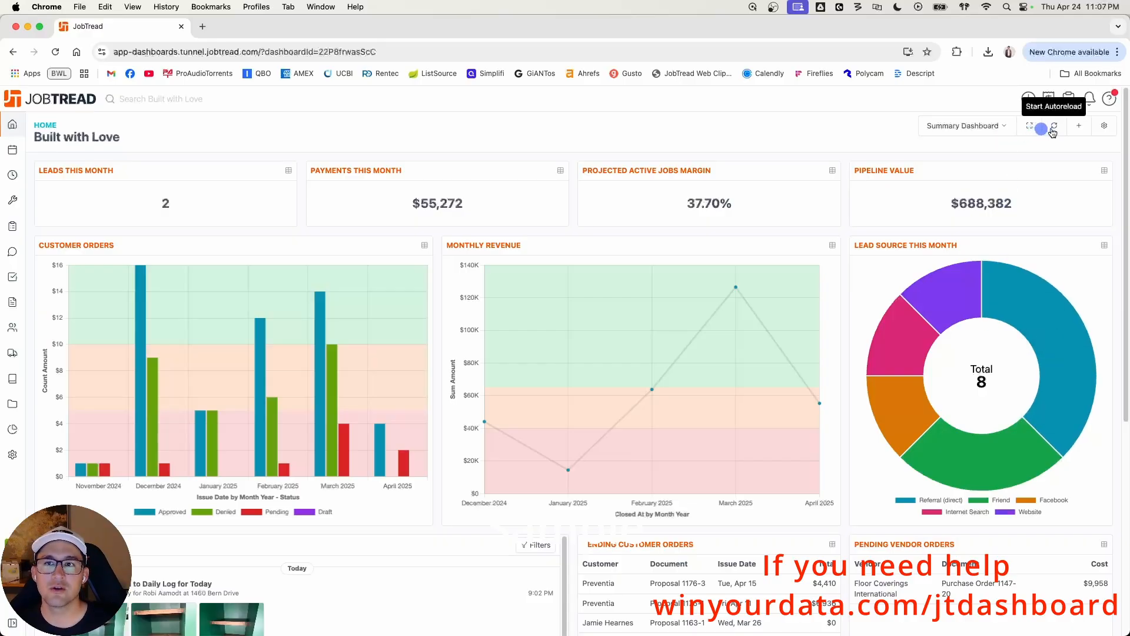
pyautogui.click(1078, 128)
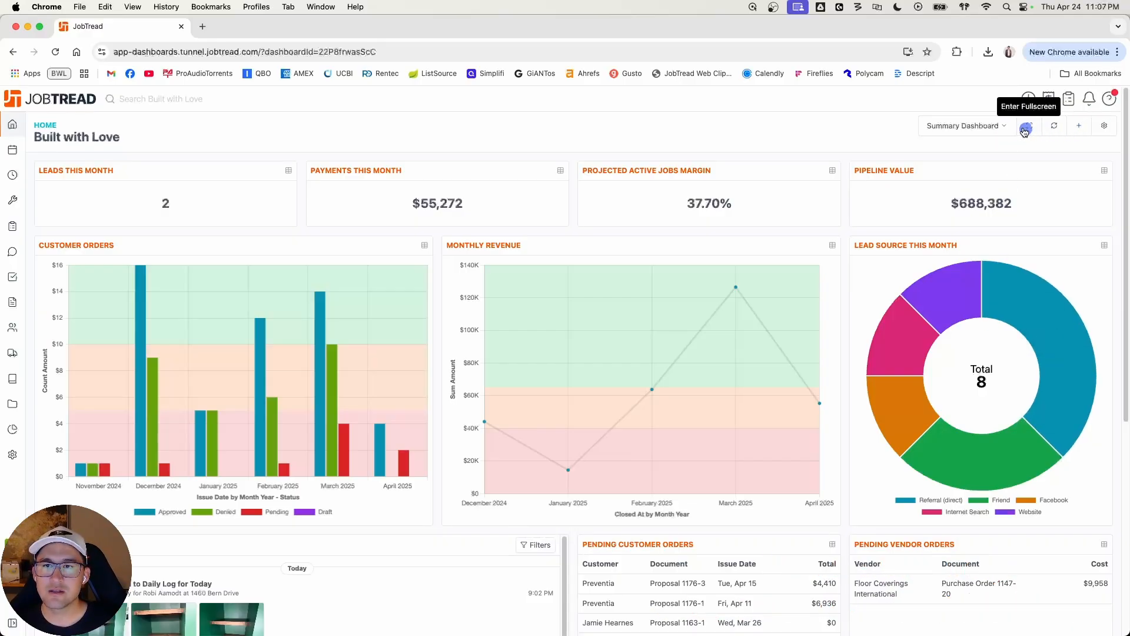
pyautogui.click(273, 165)
pyautogui.write('Summary Two')
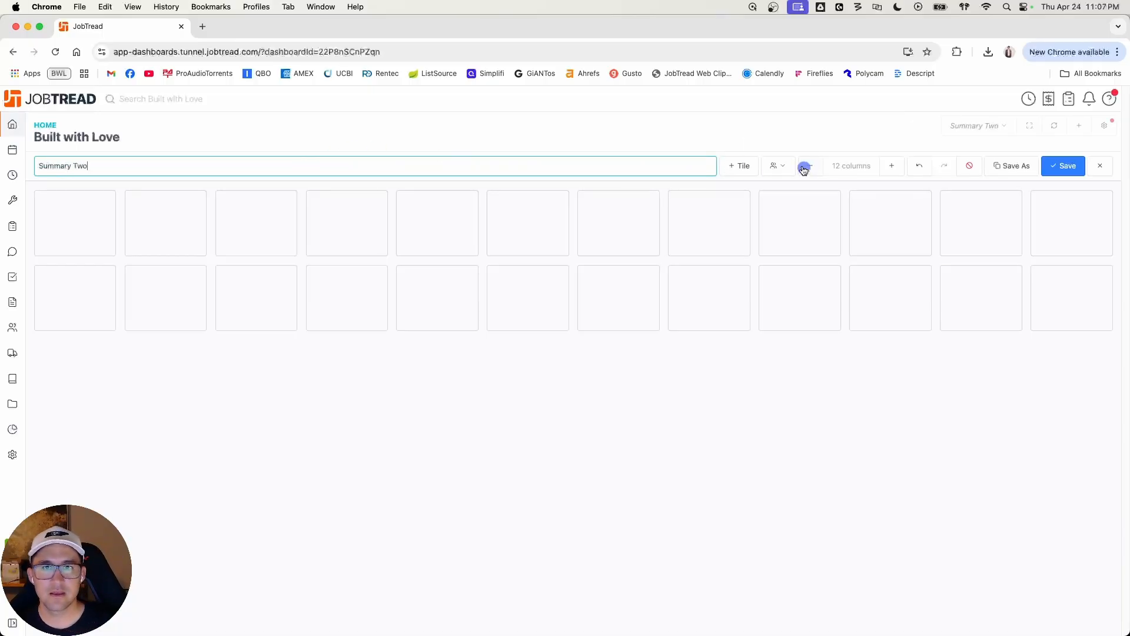
pyautogui.click(740, 166)
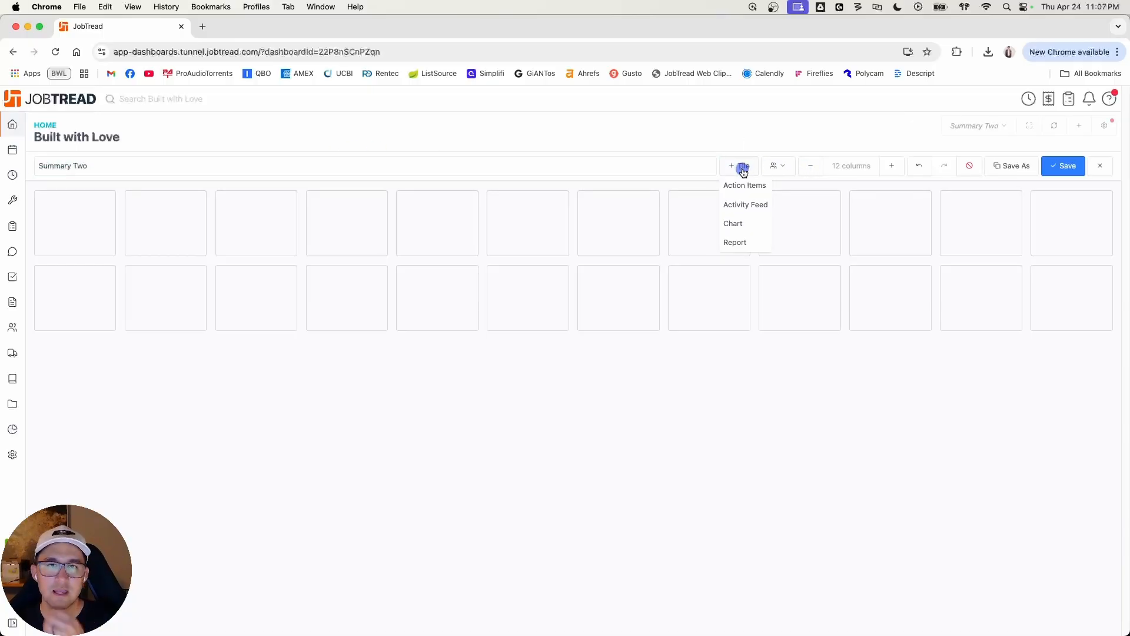
pyautogui.click(735, 243)
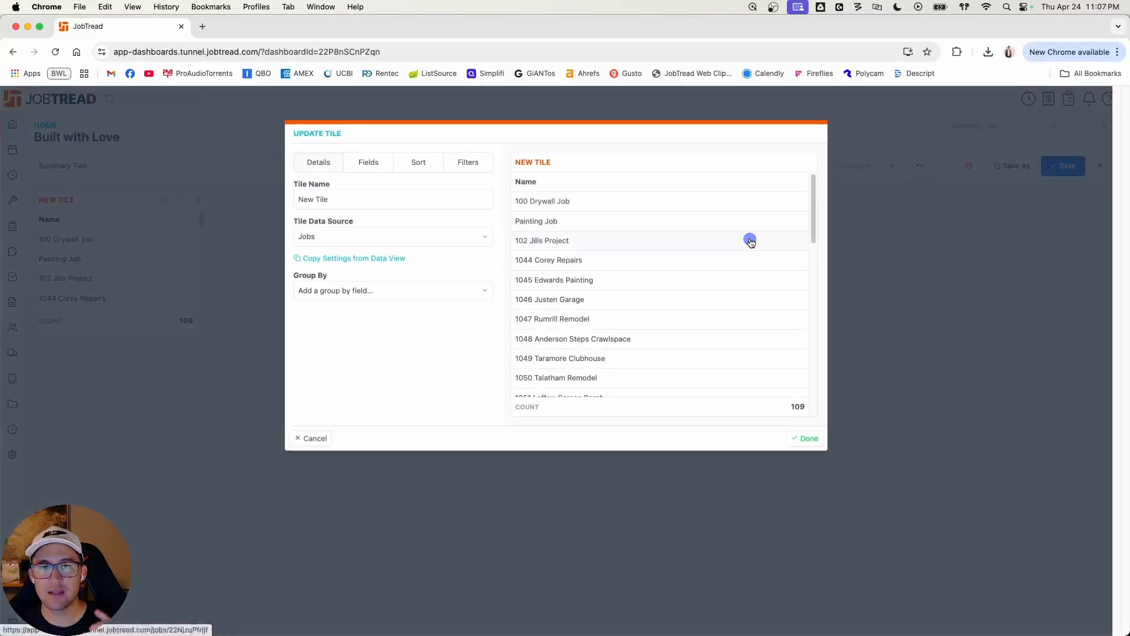
pyautogui.tripleClick(403, 199)
pyautogui.write('Leads')
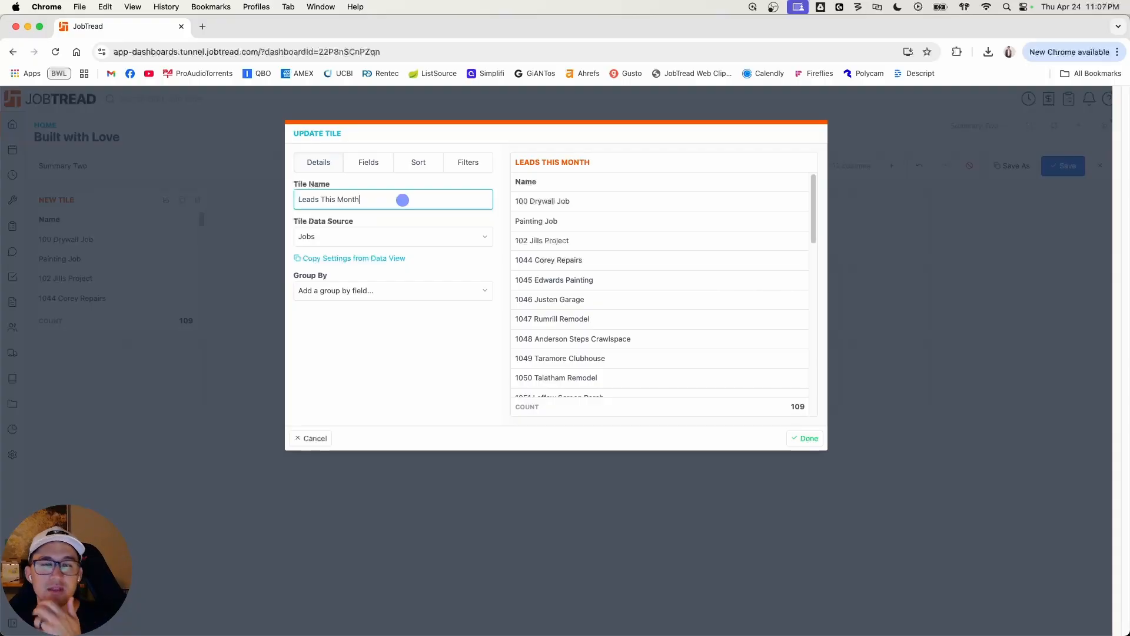
pyautogui.click(379, 238)
pyautogui.click(376, 199)
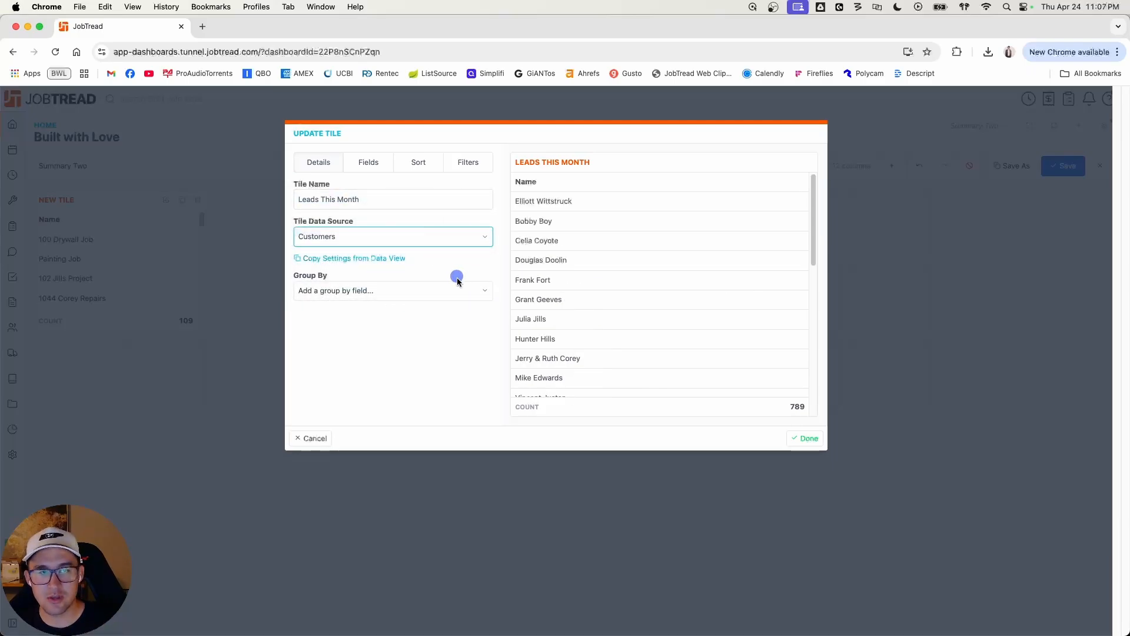
pyautogui.click(365, 237)
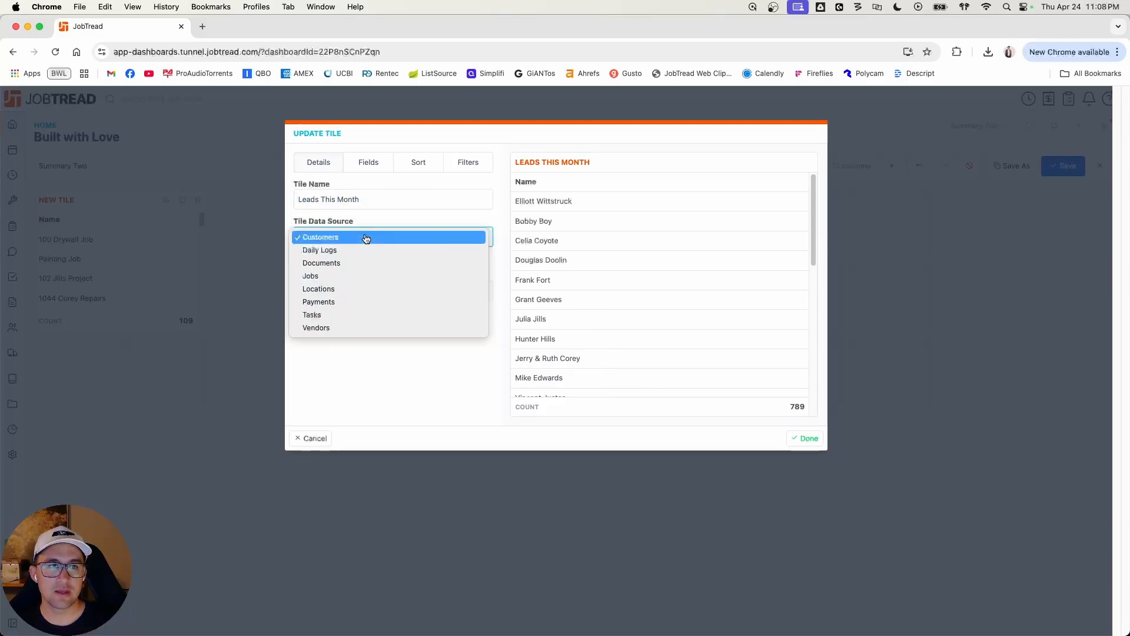
pyautogui.click(363, 275)
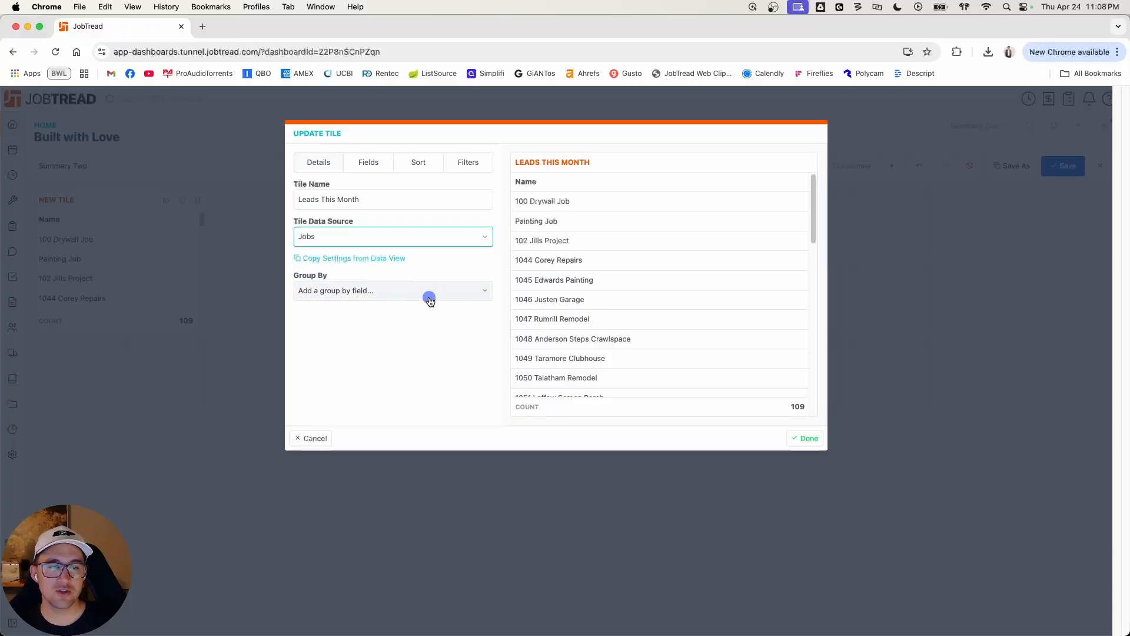
pyautogui.click(416, 331)
pyautogui.click(312, 439)
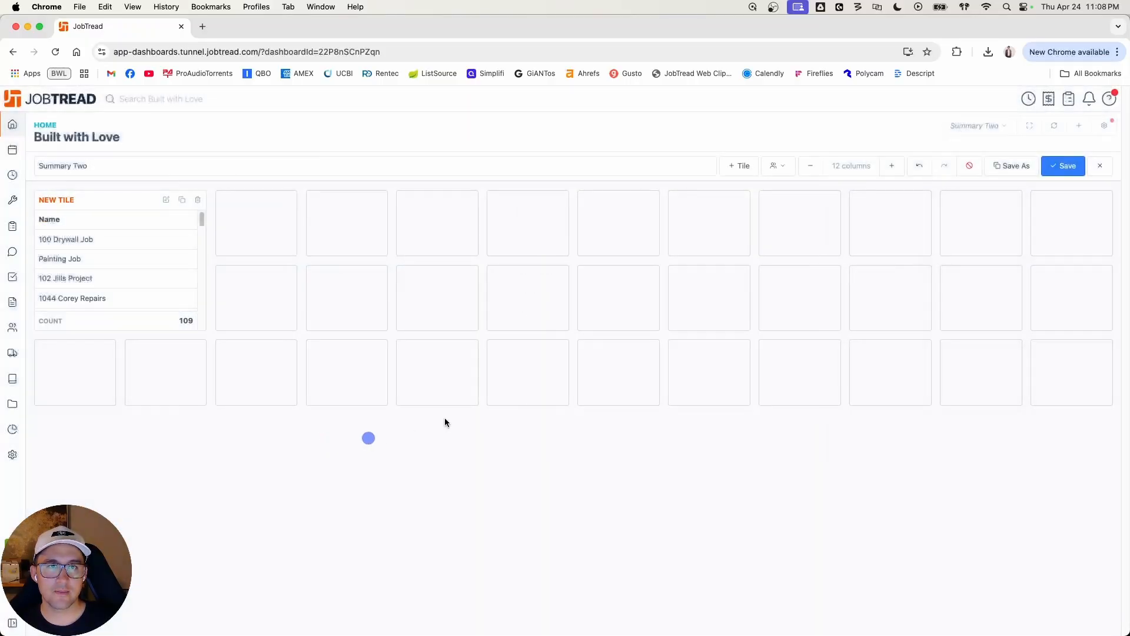
# Step: Add a chart tile named "Leads this month" and display it as a single value
pyautogui.click(733, 167)
pyautogui.click(741, 220)
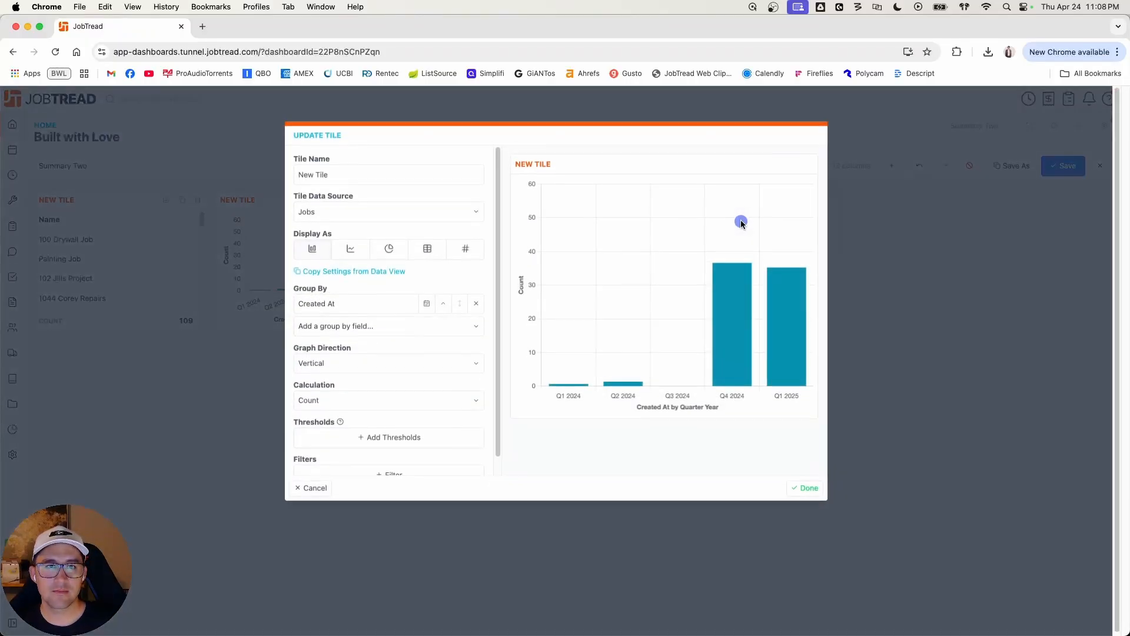
pyautogui.tripleClick(376, 171)
pyautogui.write('Leads this month')
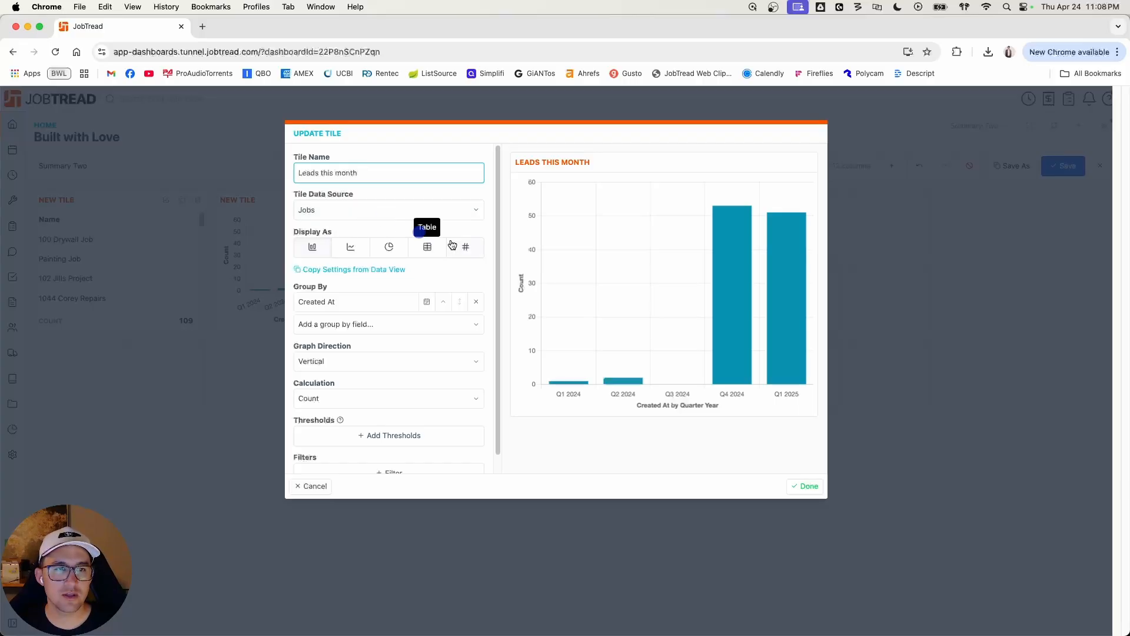
pyautogui.click(469, 248)
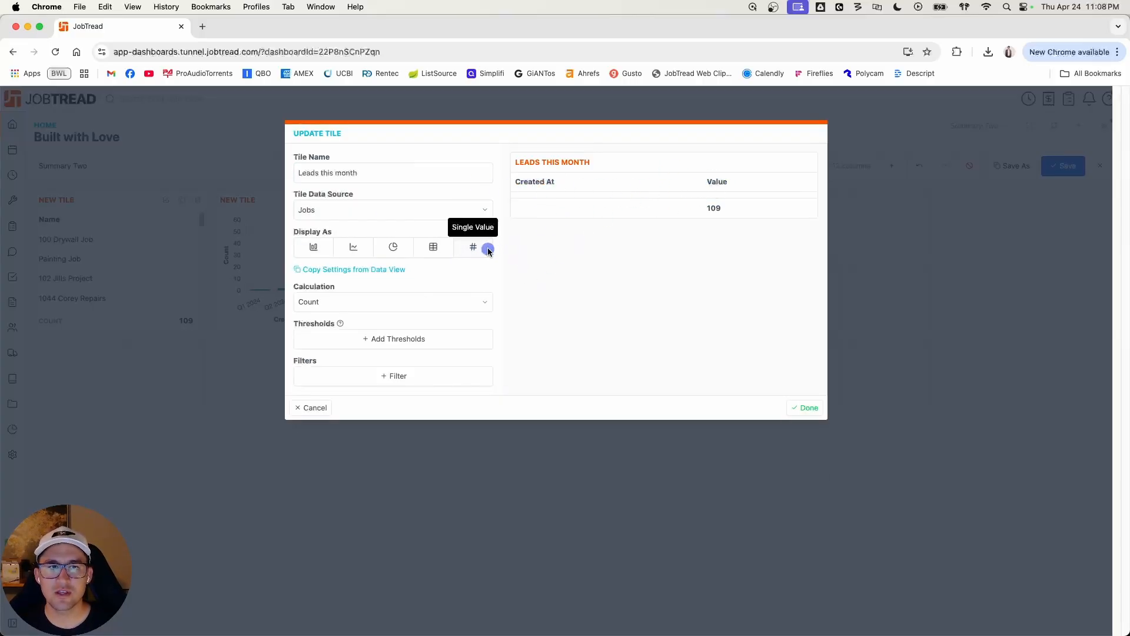
pyautogui.click(434, 251)
pyautogui.click(474, 248)
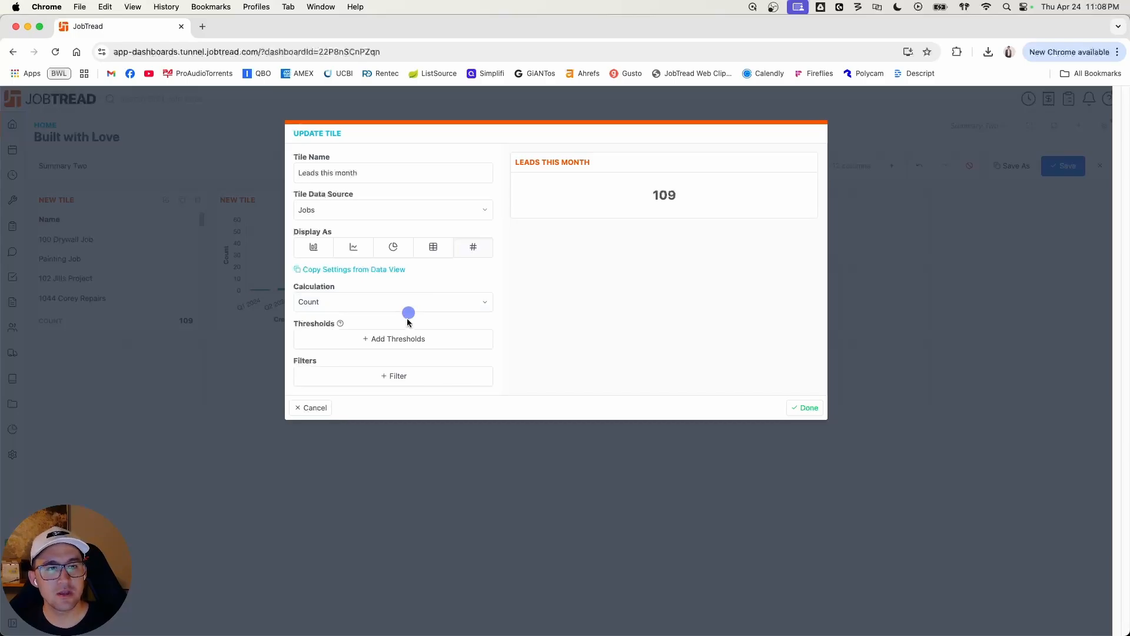
# Step: Filter the Leads this month tile to jobs whose Created At is this month and finish the tile
pyautogui.click(400, 382)
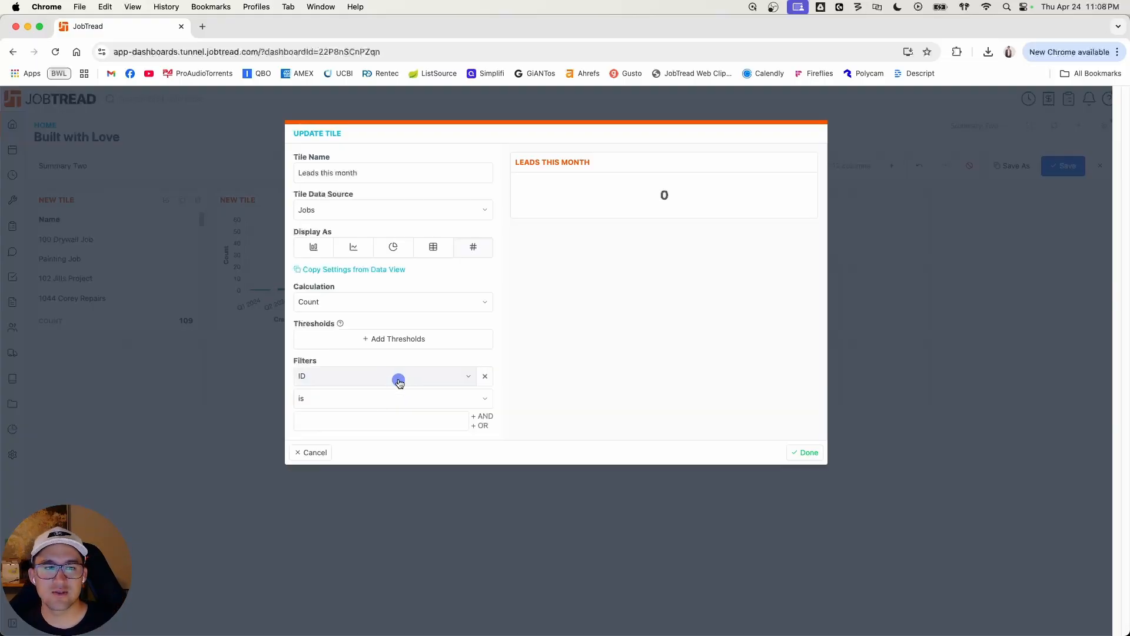
pyautogui.click(393, 379)
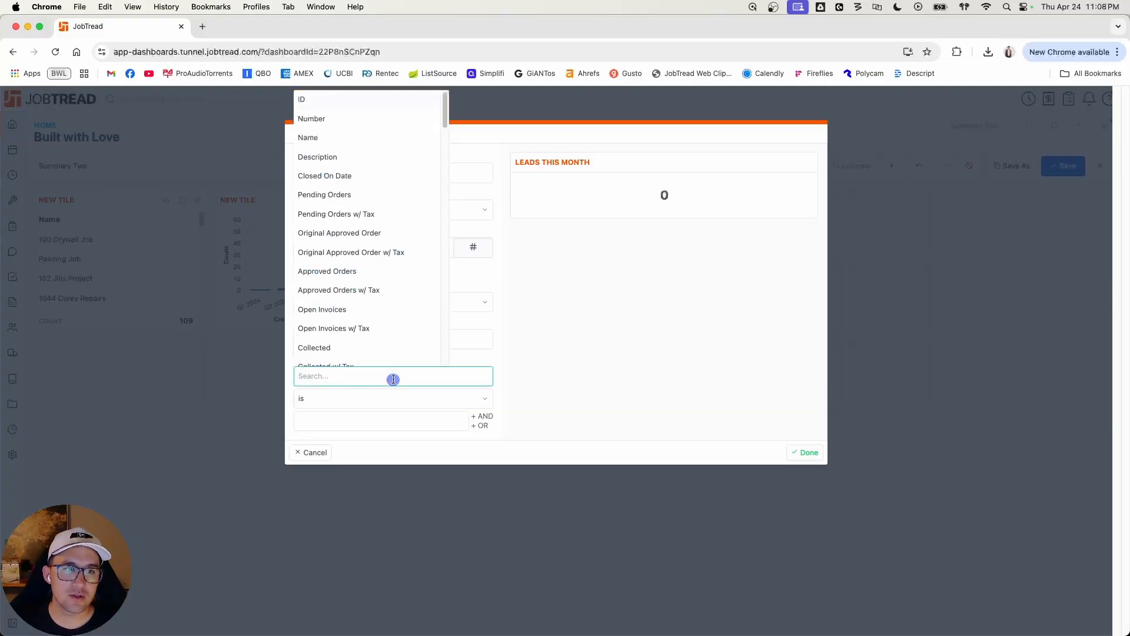
pyautogui.write('creat')
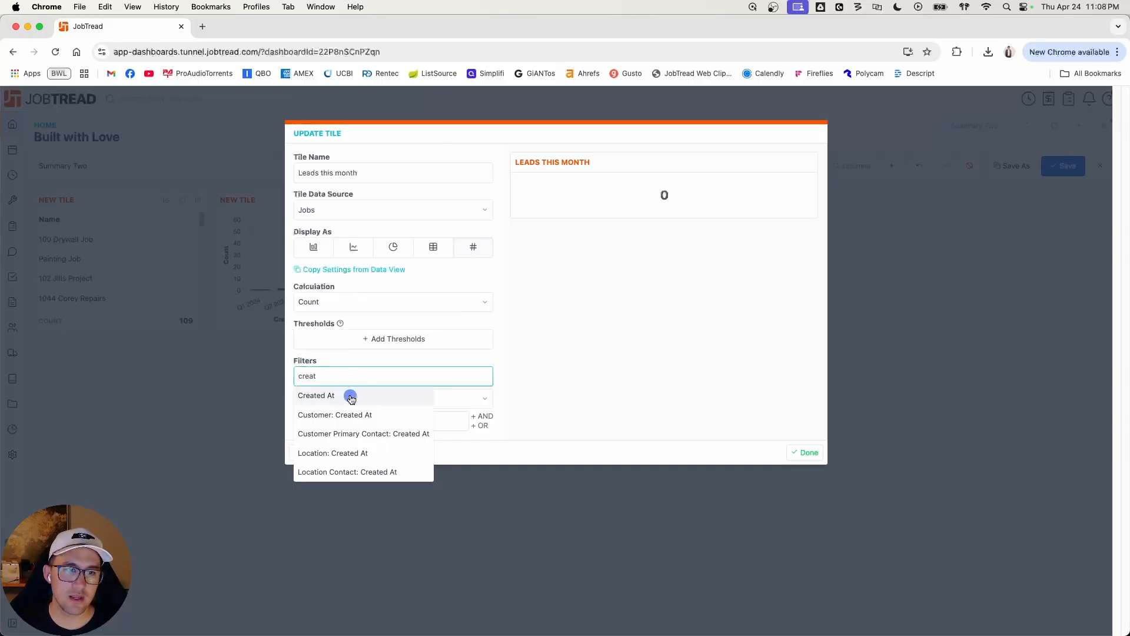
pyautogui.click(351, 397)
pyautogui.click(353, 398)
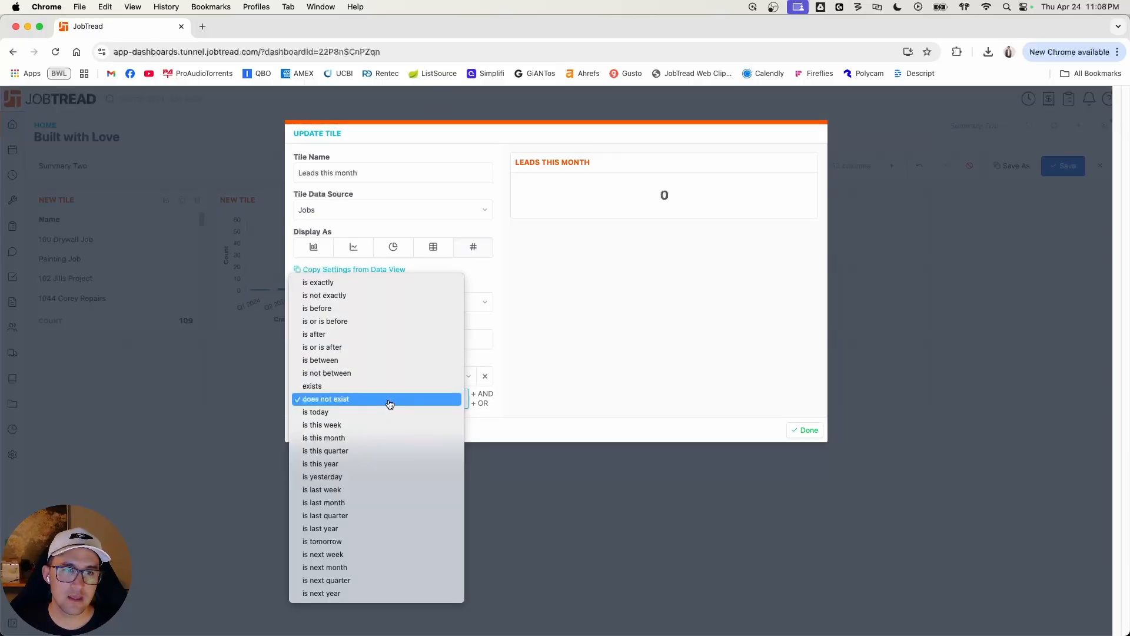
pyautogui.click(374, 438)
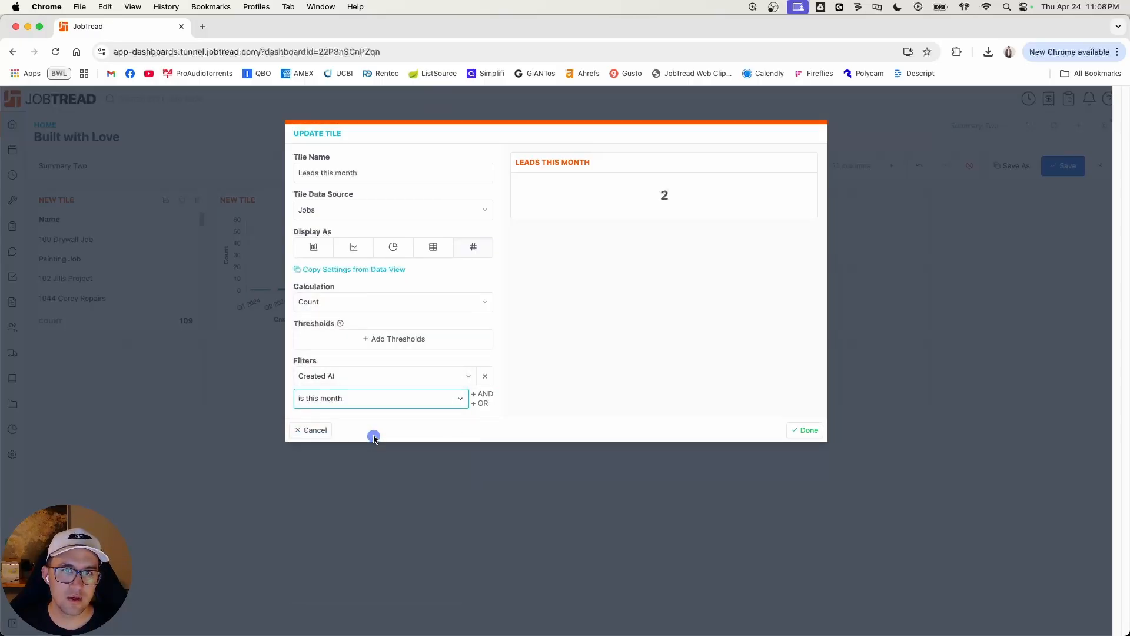
pyautogui.click(795, 432)
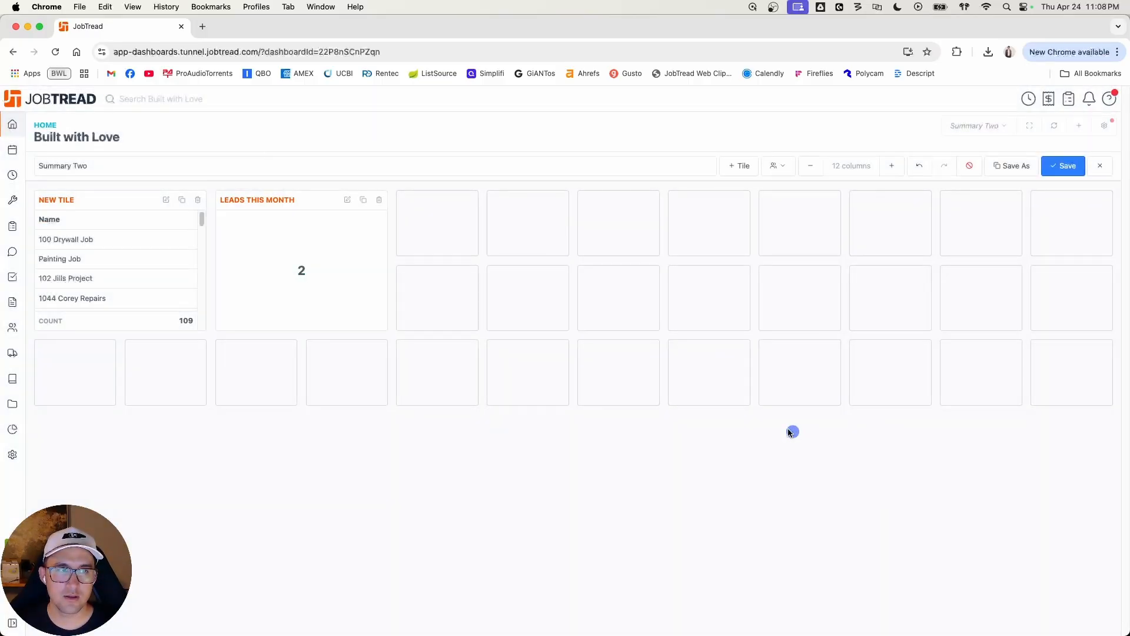
# Step: Delete the leftover New Tile report, then move Leads this month into the first grid position and shrink it to one row high
pyautogui.click(199, 200)
pyautogui.click(662, 126)
pyautogui.moveTo(285, 199); pyautogui.dragTo(118, 200)
pyautogui.moveTo(171, 325); pyautogui.dragTo(172, 250)
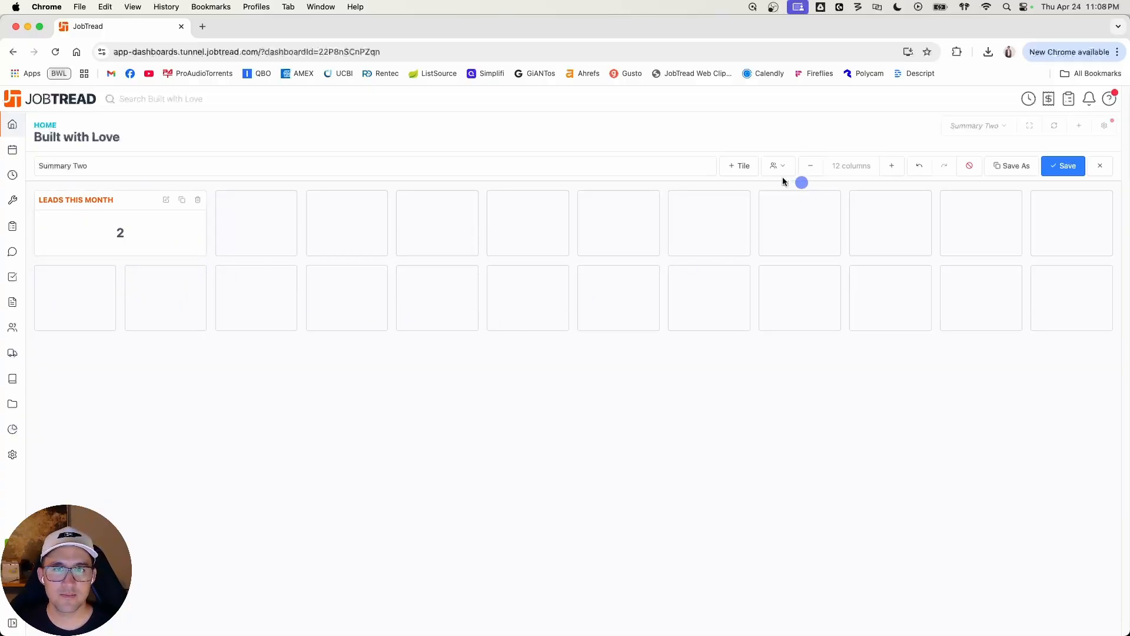
# Step: Add a chart tile named "Rev this month" with Documents as its data source
pyautogui.click(736, 167)
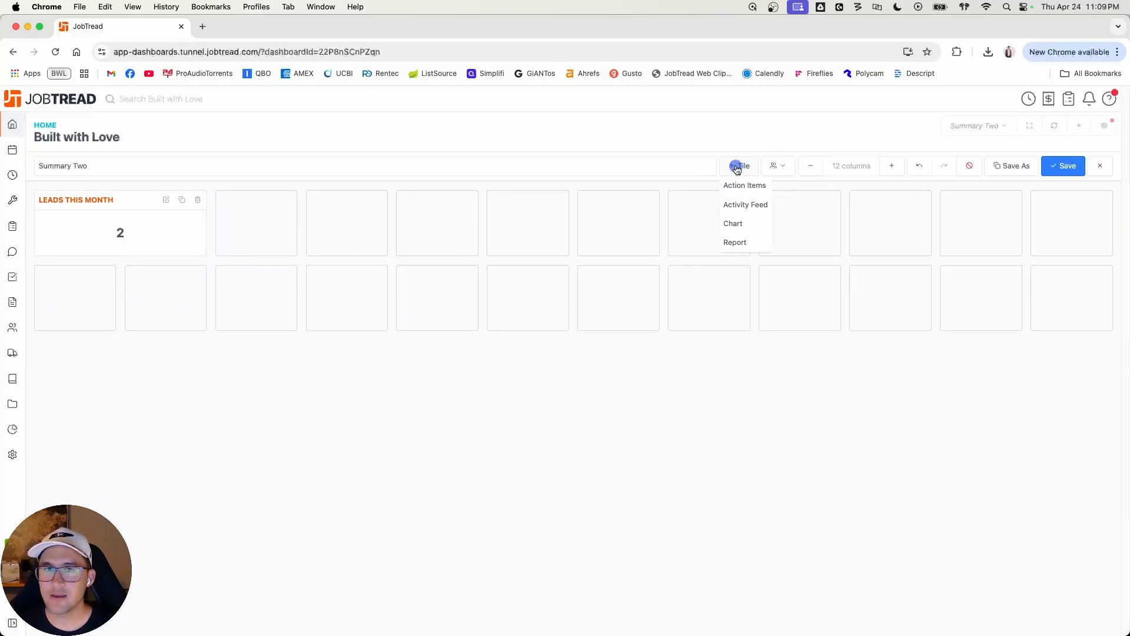
pyautogui.click(759, 233)
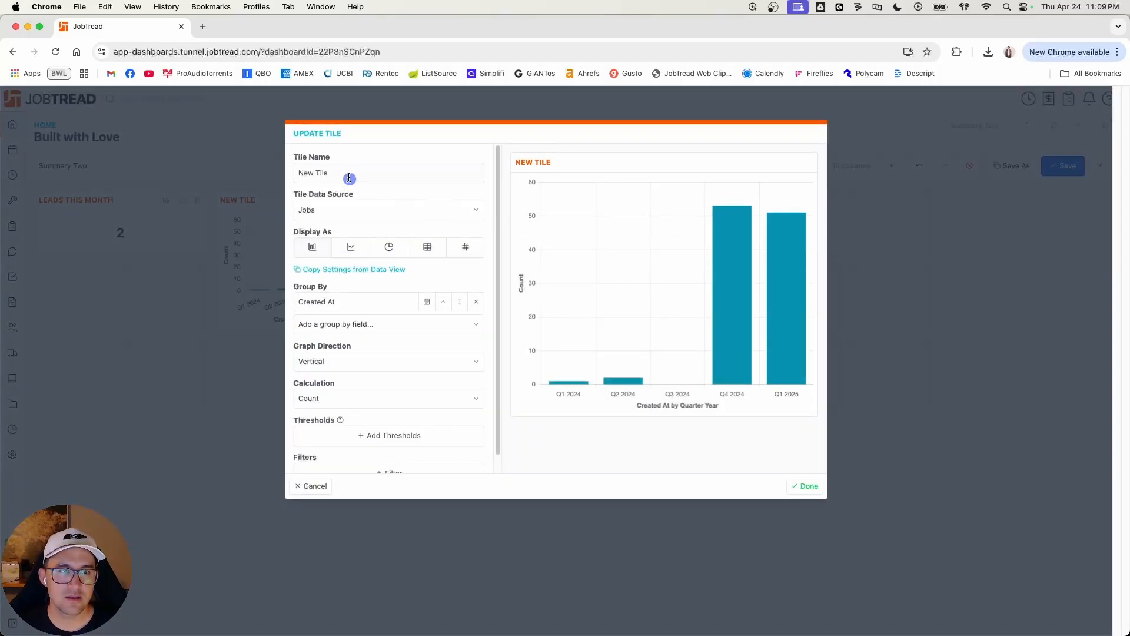
pyautogui.tripleClick(346, 175)
pyautogui.write('Rev')
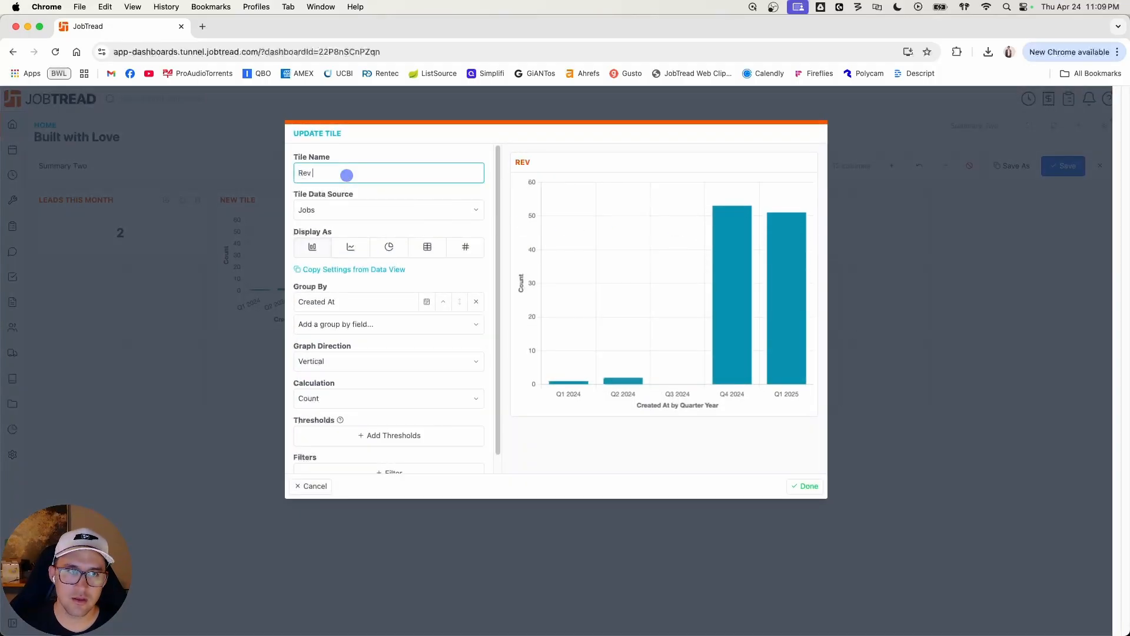
pyautogui.write(' this month')
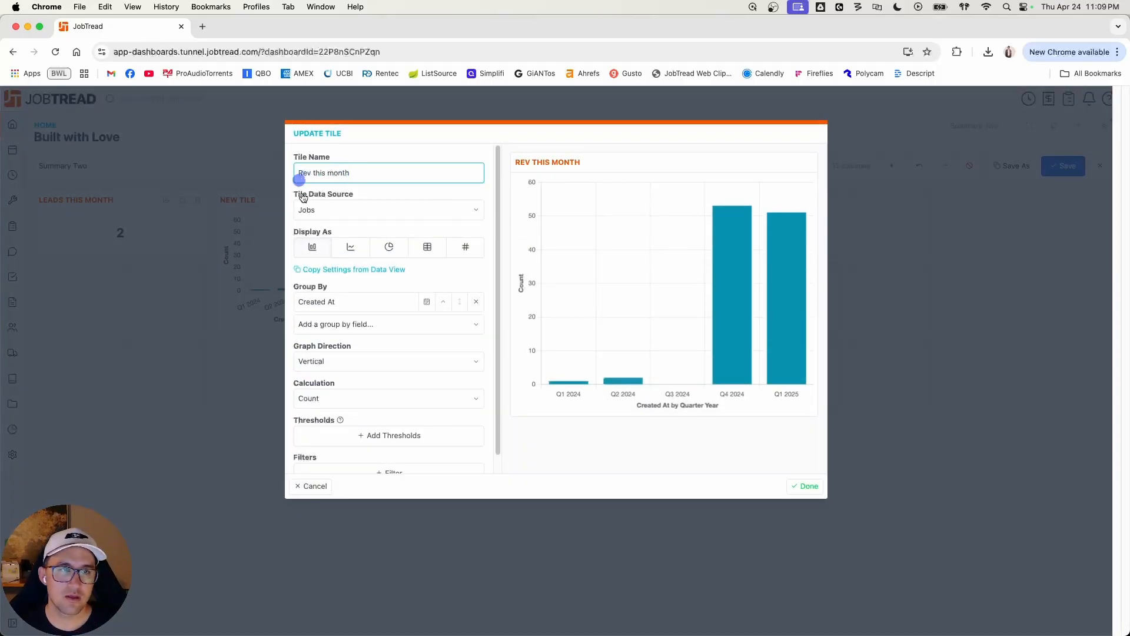
pyautogui.click(347, 210)
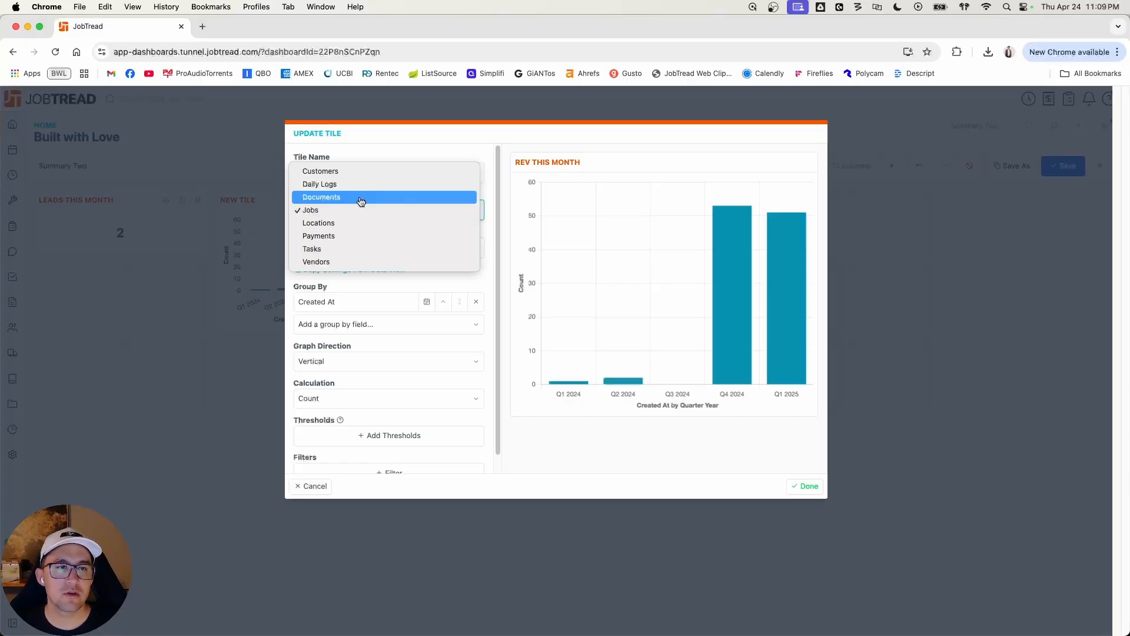
pyautogui.click(361, 201)
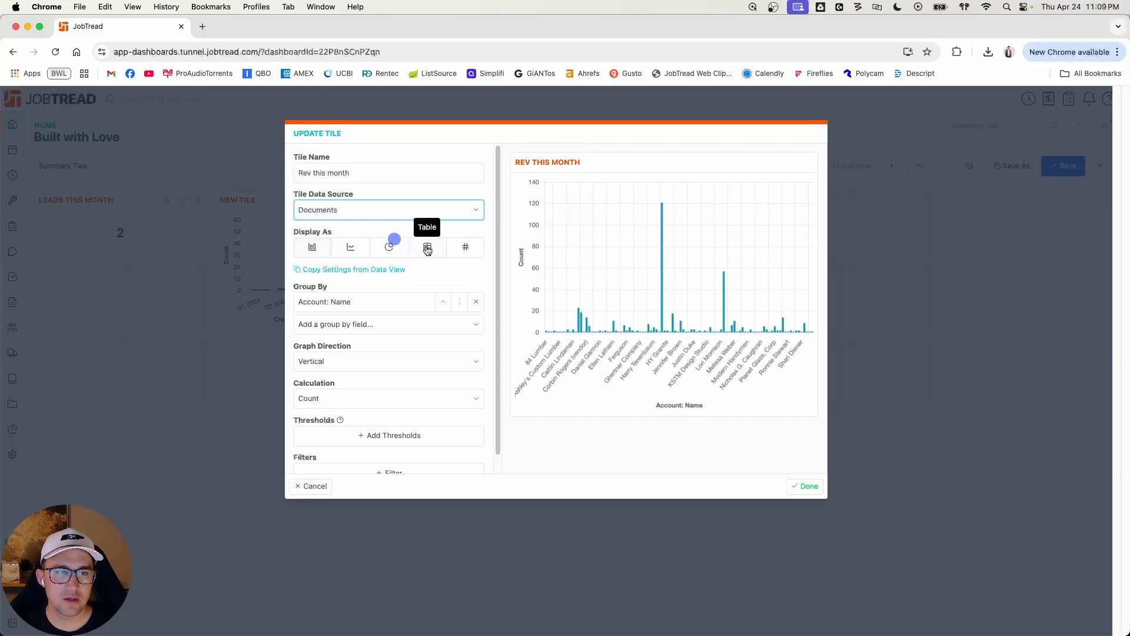
# Step: Display the Rev this month tile as a single value showing the sum of Amount
pyautogui.click(465, 246)
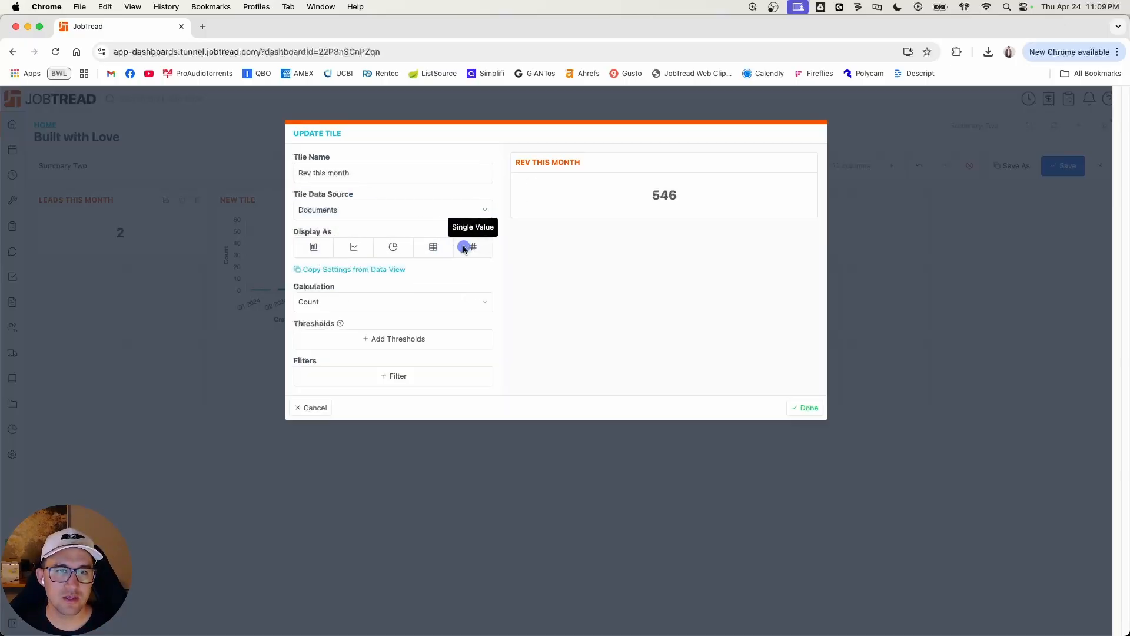
pyautogui.click(417, 302)
pyautogui.click(399, 316)
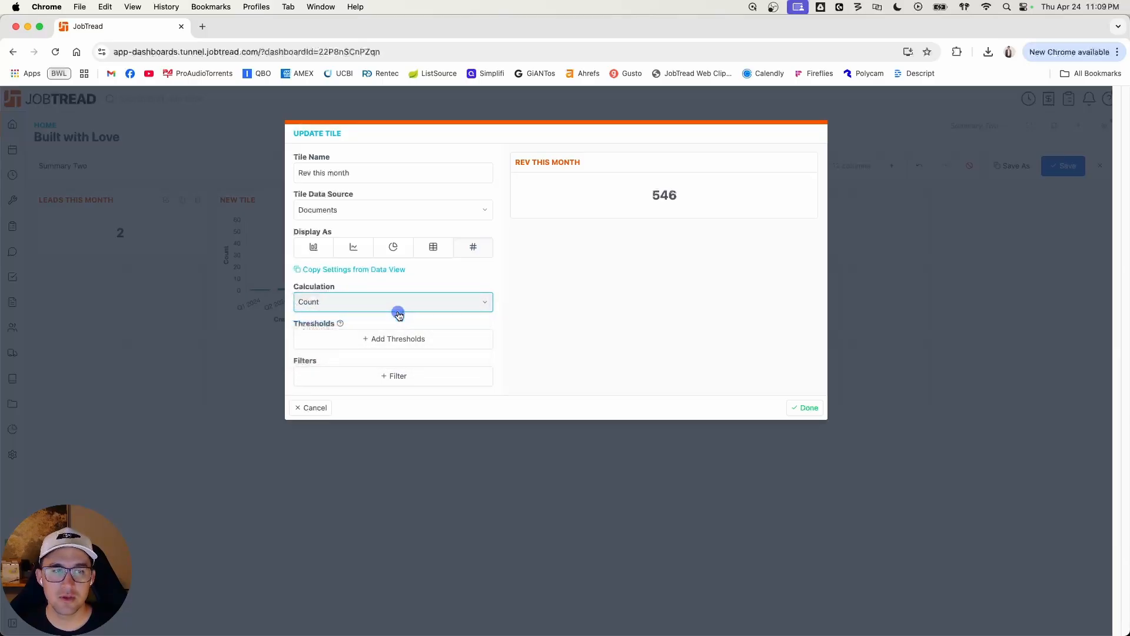
pyautogui.click(459, 304)
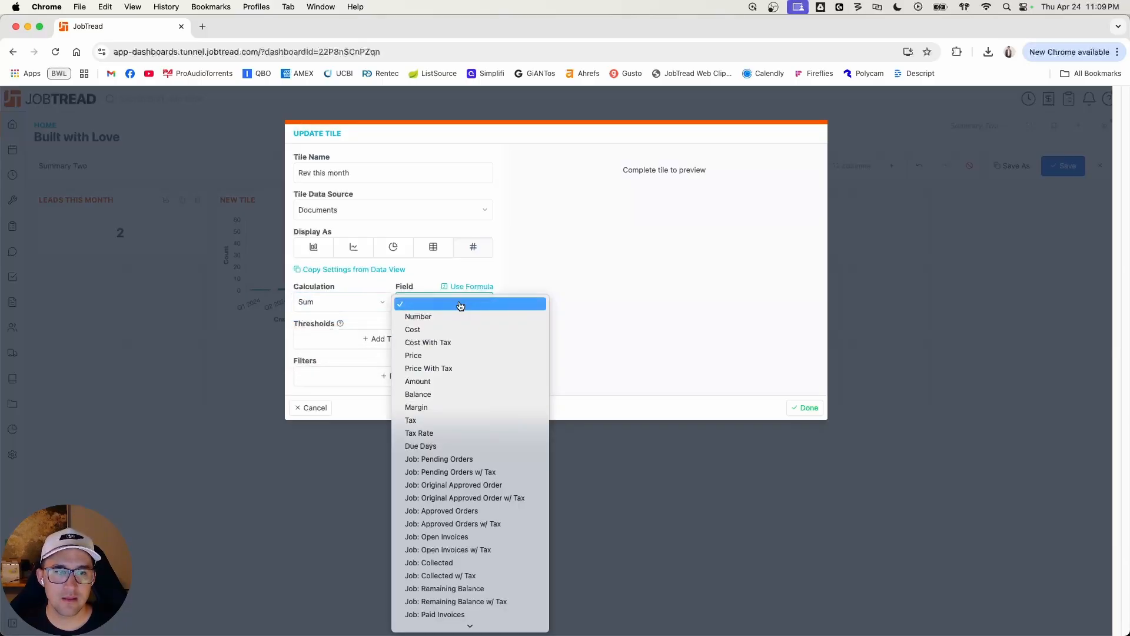
pyautogui.click(455, 382)
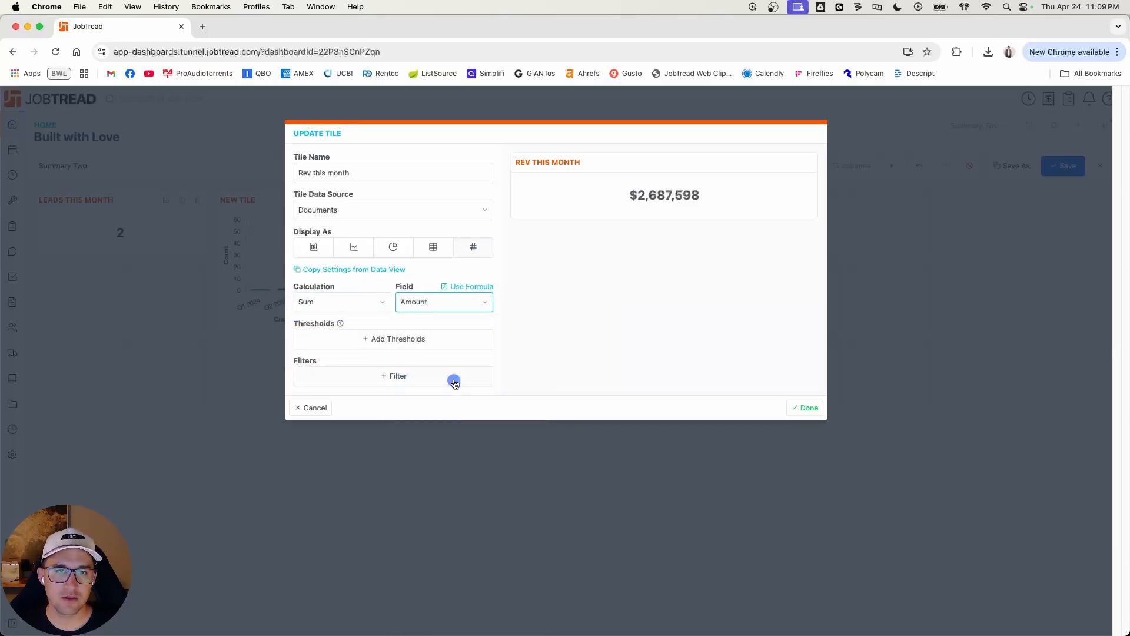
# Step: Filter the Rev this month tile to documents whose Type is Customer Invoice
pyautogui.click(420, 377)
pyautogui.click(420, 376)
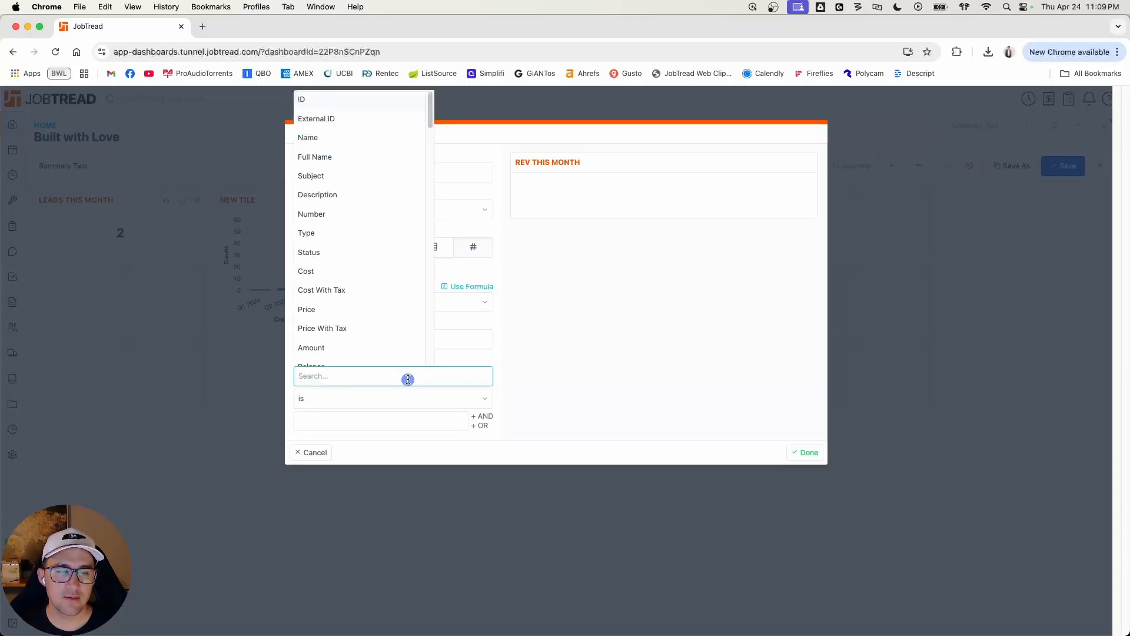
pyautogui.scroll(-1, 386, 365)
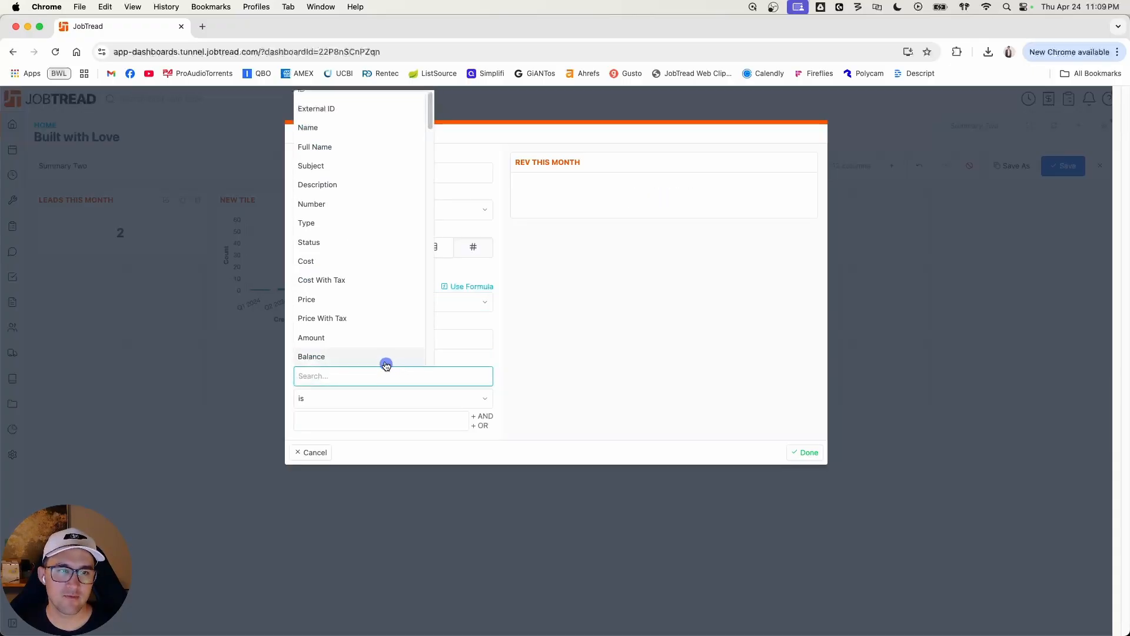
pyautogui.scroll(-3, 367, 345)
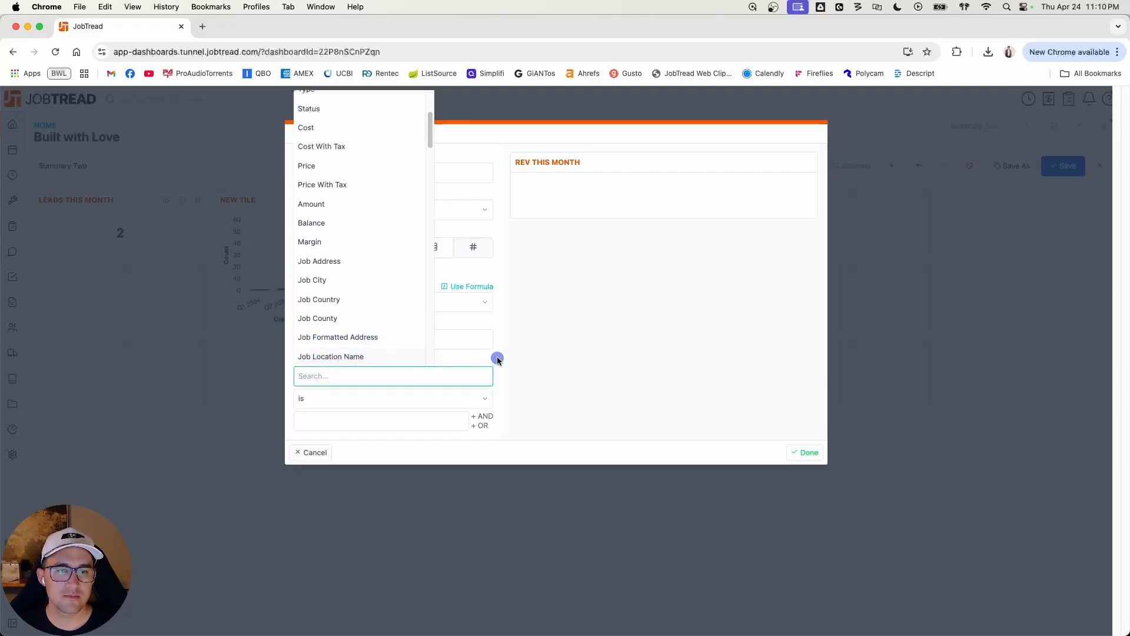
pyautogui.scroll(3, 353, 317)
pyautogui.click(341, 230)
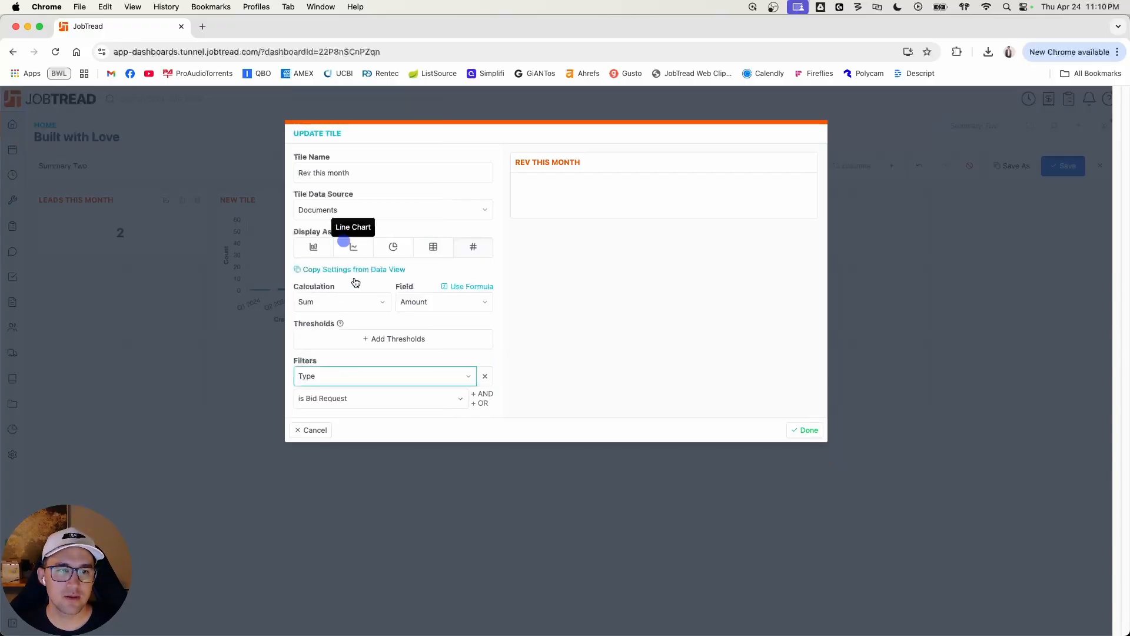
pyautogui.click(374, 398)
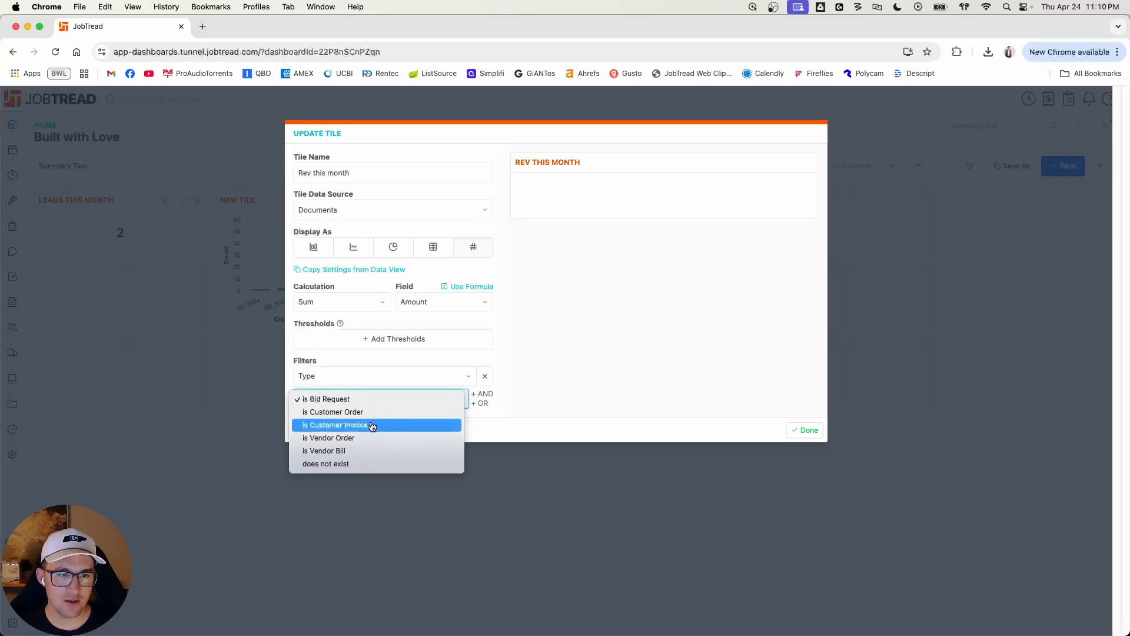
pyautogui.click(372, 425)
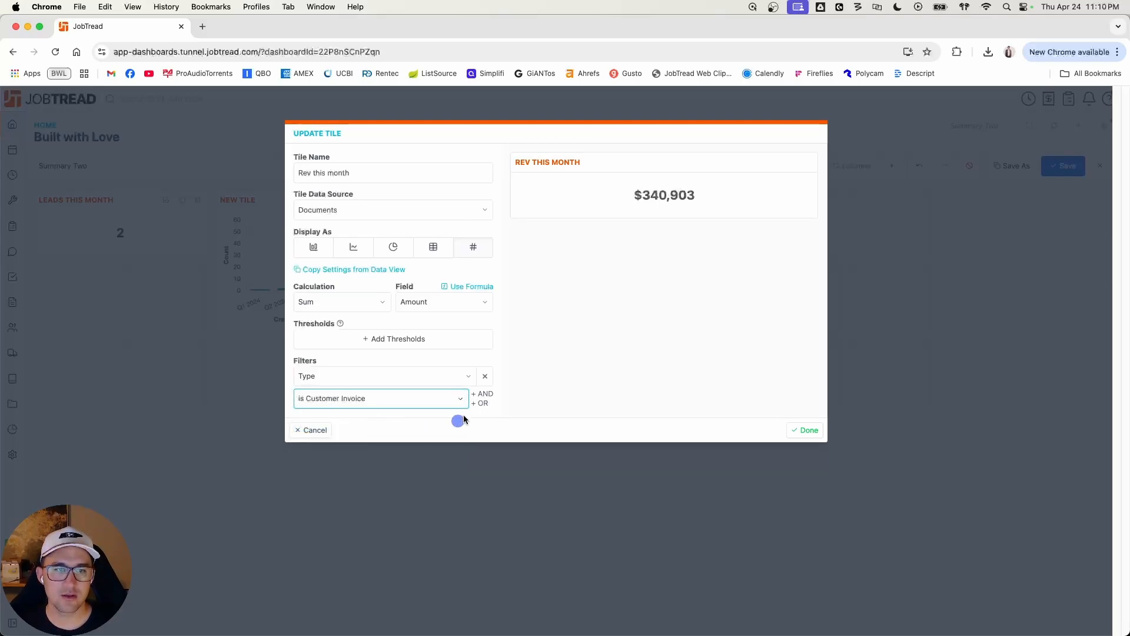
# Step: Add an AND condition that Closed At is this month, then finish the Rev this month tile and shrink it to one row high
pyautogui.click(482, 393)
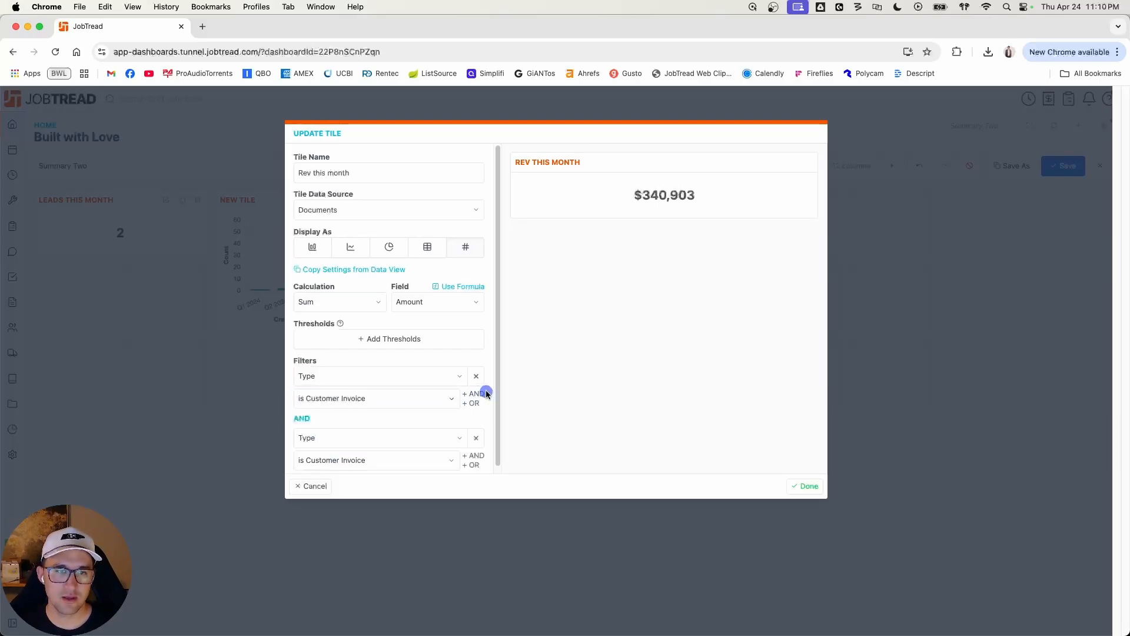
pyautogui.click(394, 436)
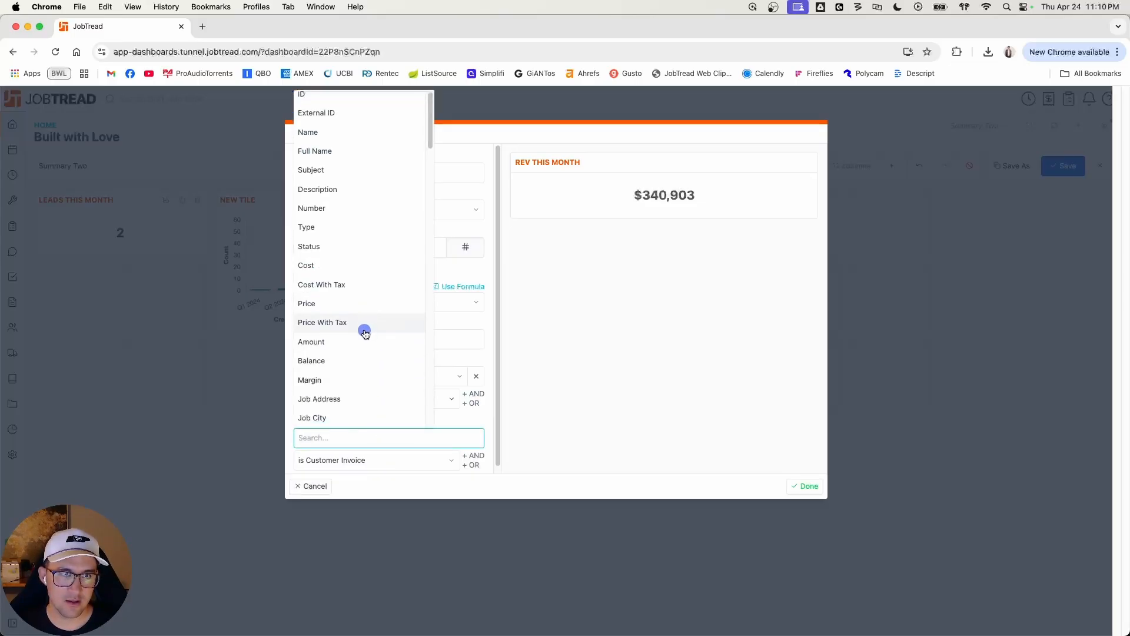
pyautogui.scroll(-1, 368, 329)
pyautogui.scroll(-5, 368, 330)
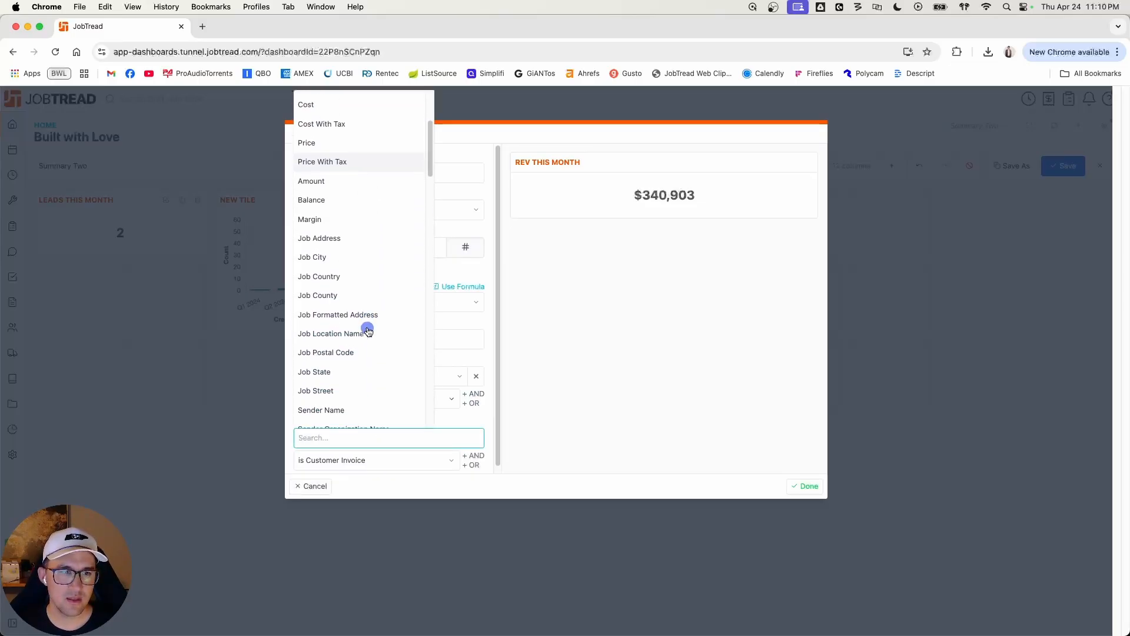
pyautogui.write('clos')
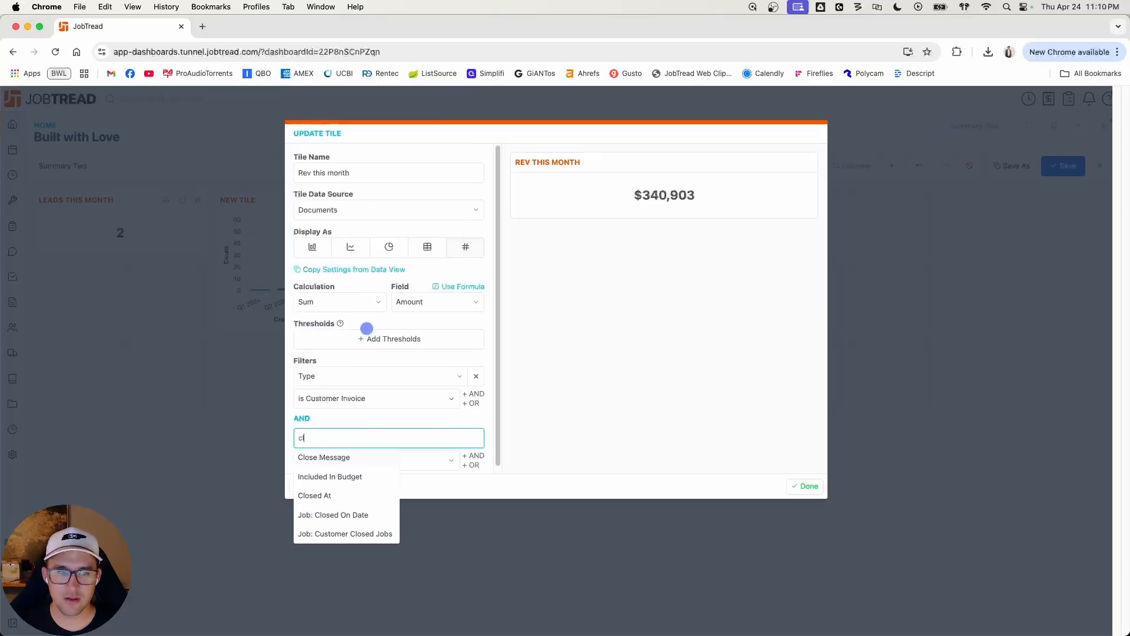
pyautogui.click(339, 477)
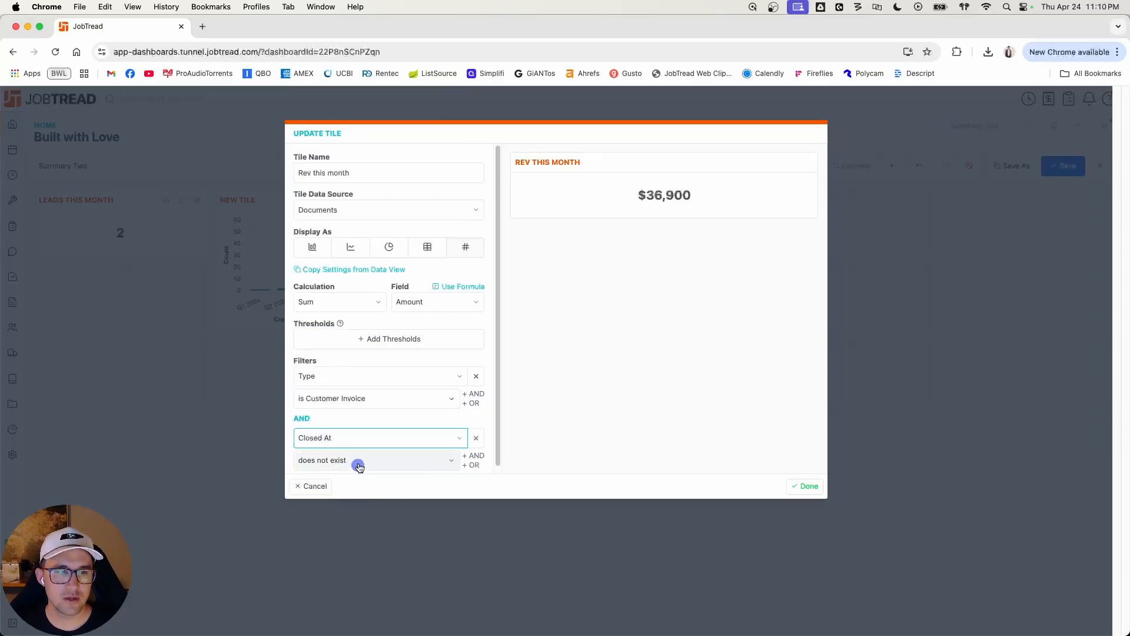
pyautogui.click(357, 465)
pyautogui.click(364, 499)
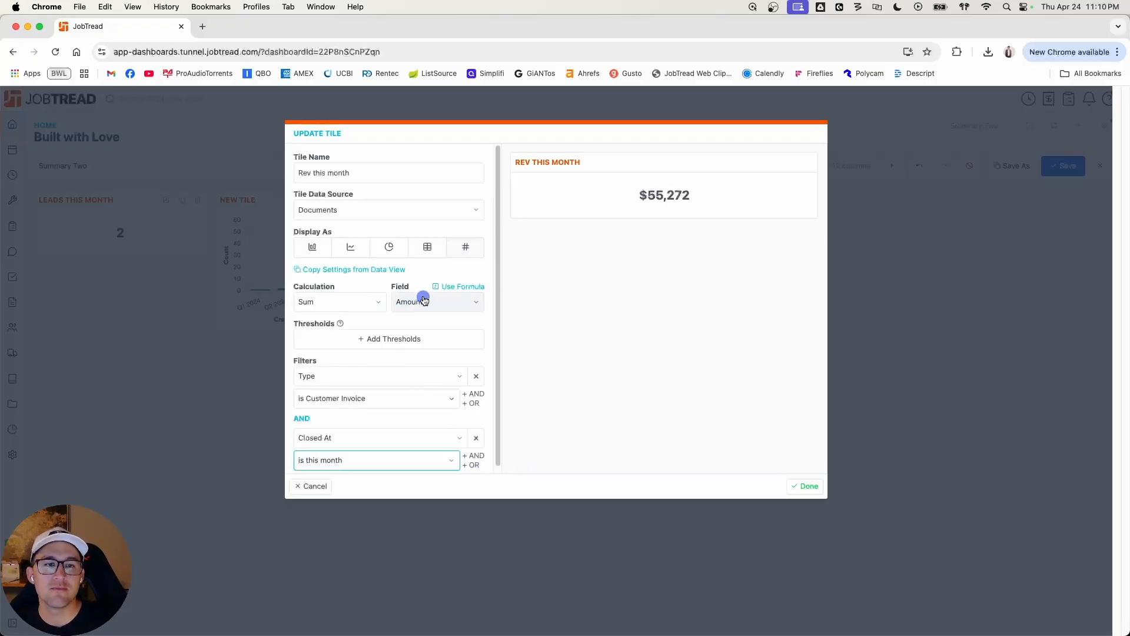
pyautogui.click(809, 484)
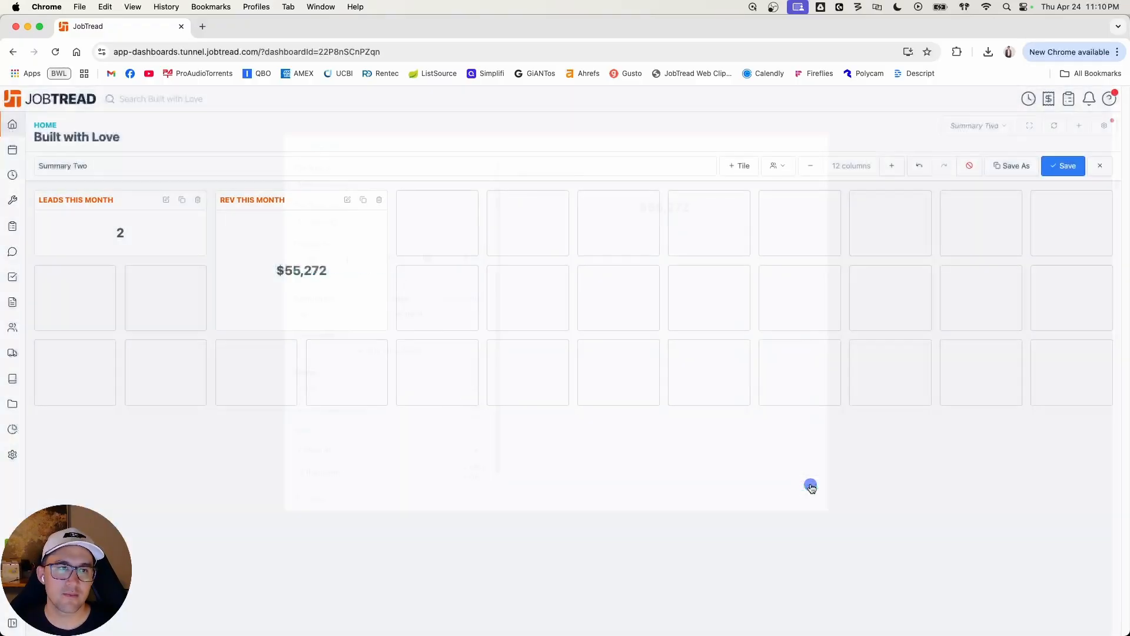
pyautogui.moveTo(366, 327); pyautogui.dragTo(357, 257)
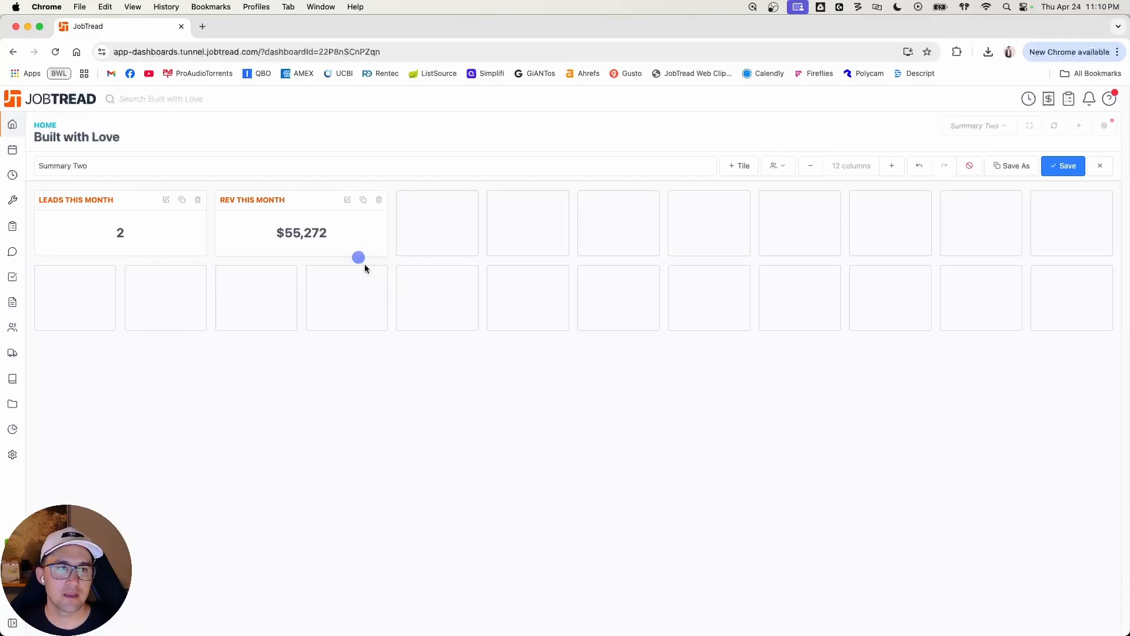
# Step: Add a chart tile named "Proj Avg Margin" to the dashboard
pyautogui.click(745, 166)
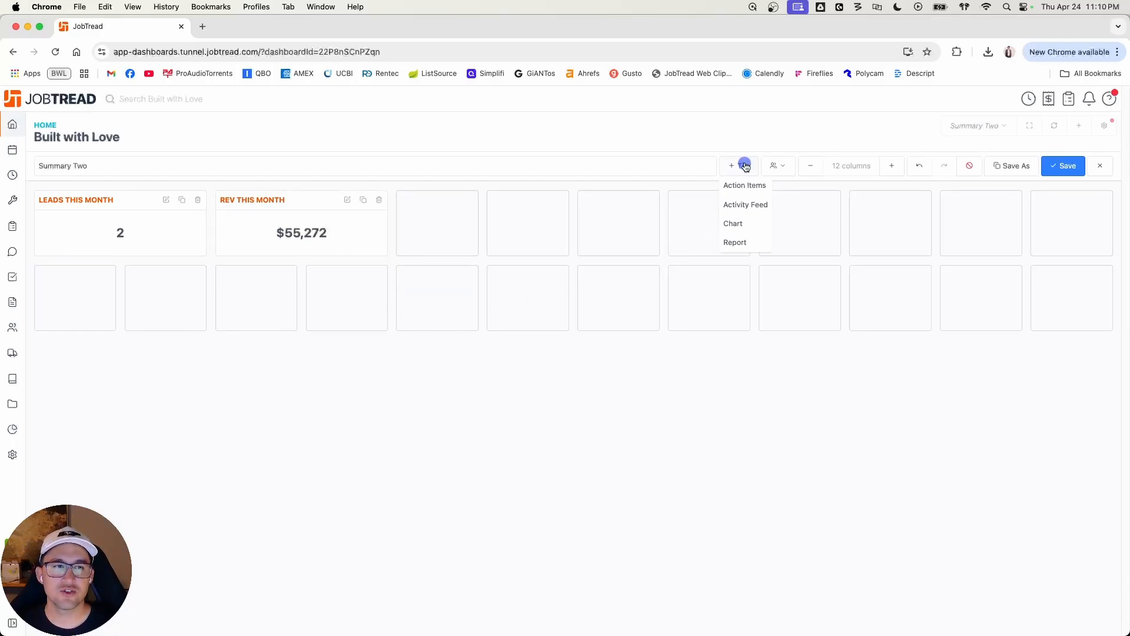
pyautogui.click(749, 222)
pyautogui.click(343, 172)
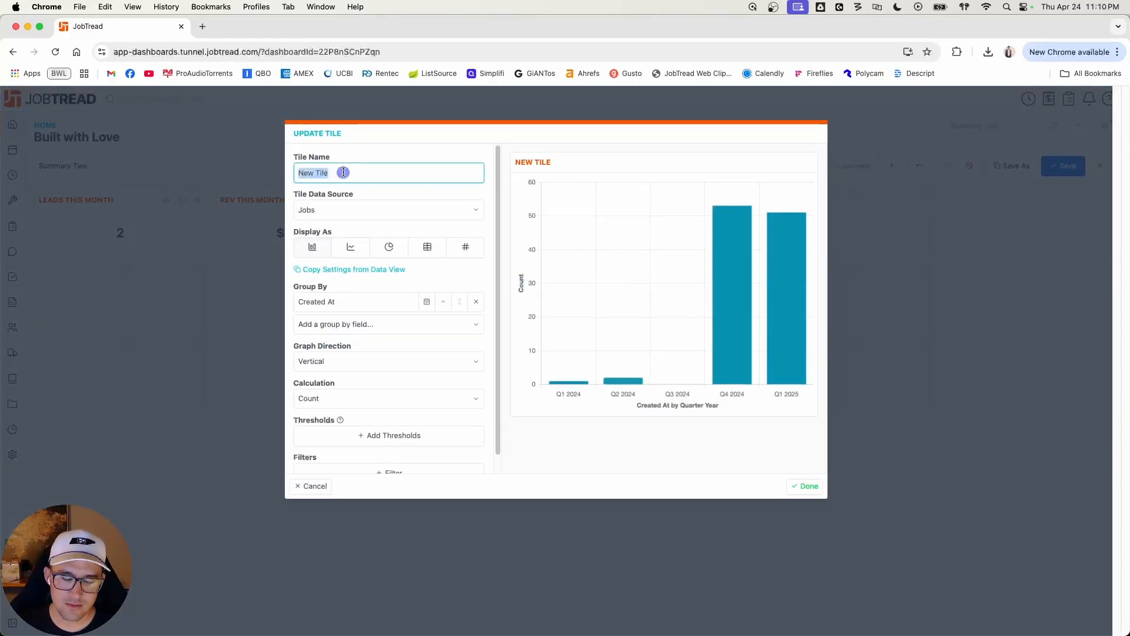
pyautogui.write('Proj Avg')
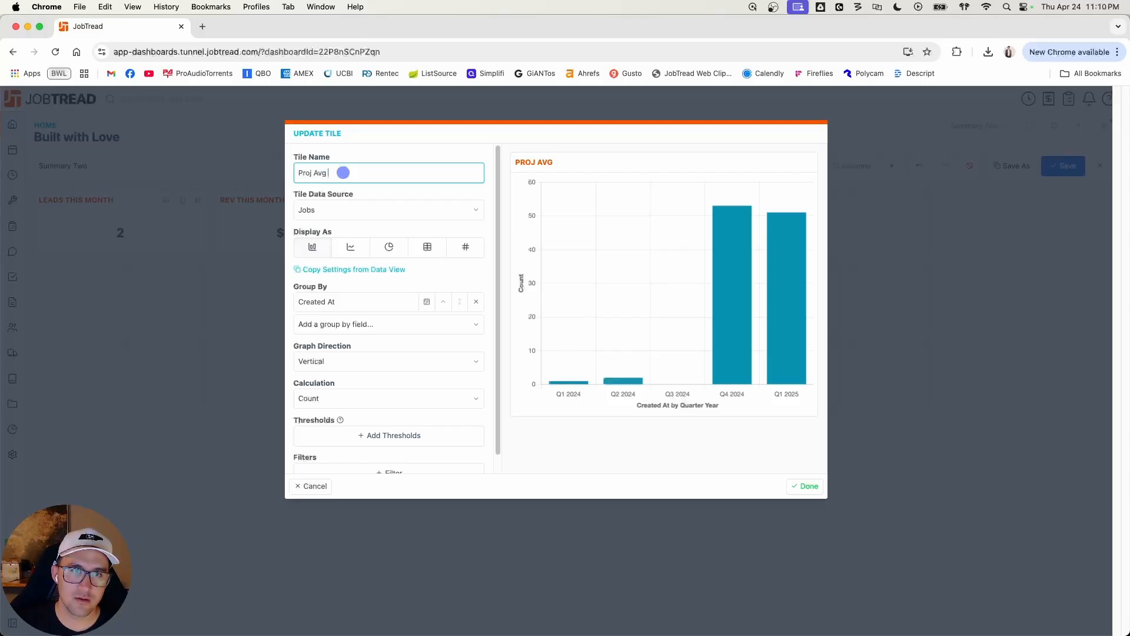
pyautogui.write('Margin')
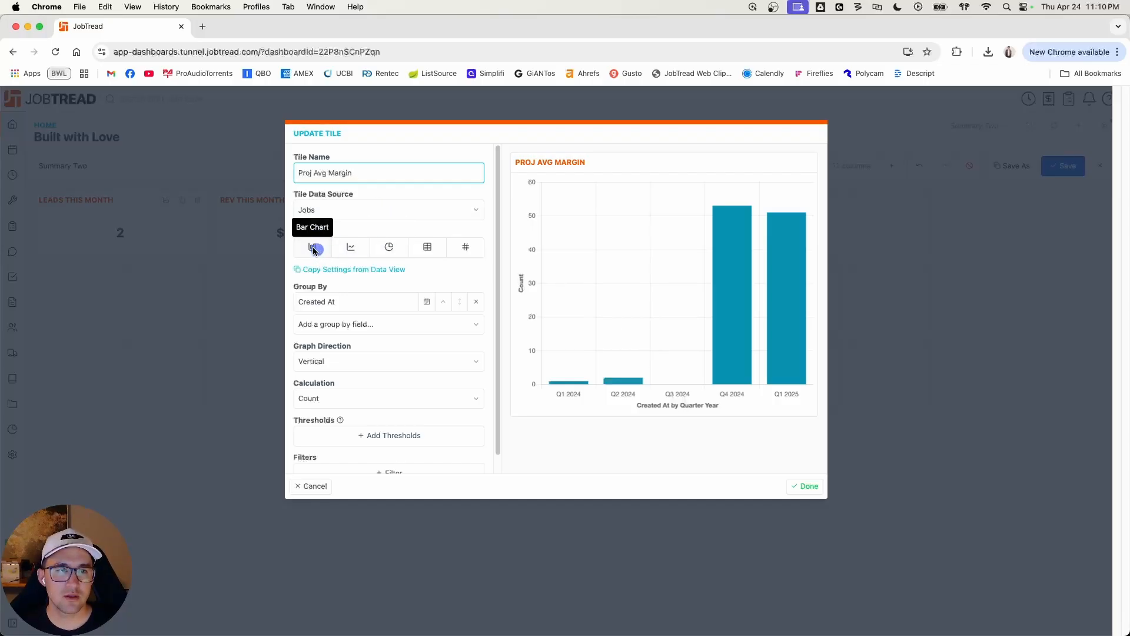
# Step: Display the Proj Avg Margin tile as a single value showing the average of Projected Margin
pyautogui.click(472, 248)
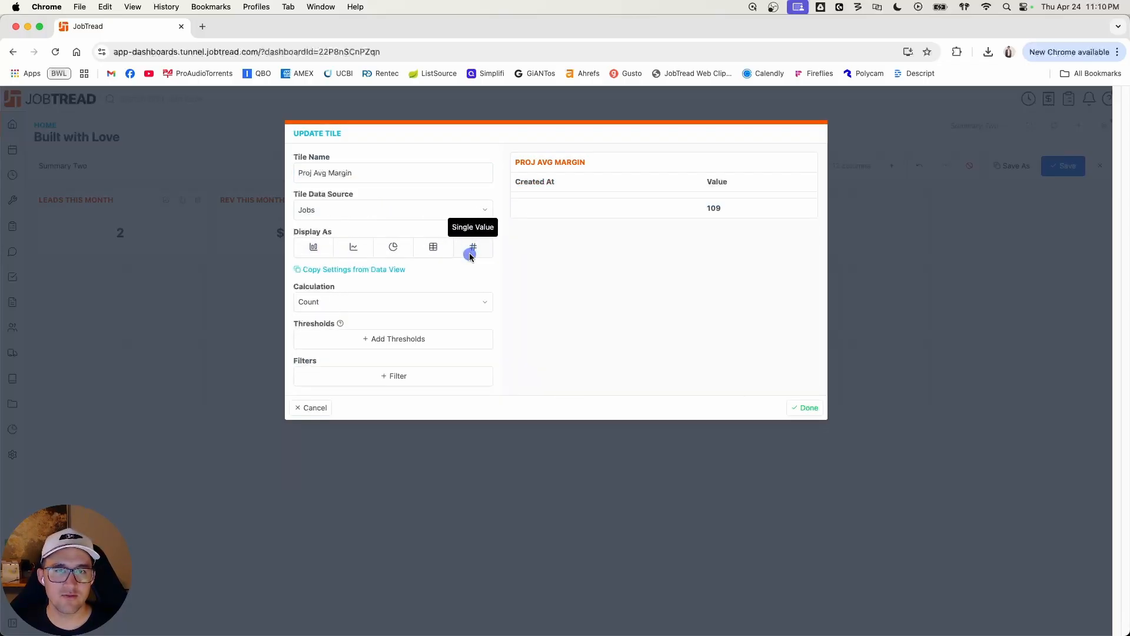
pyautogui.click(433, 246)
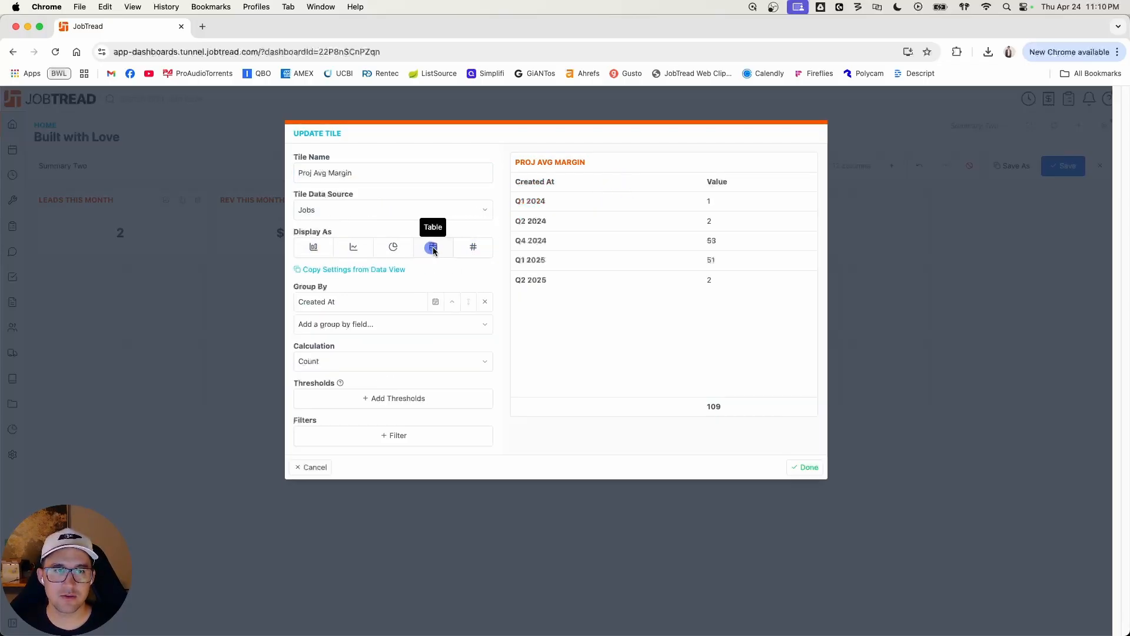
pyautogui.click(477, 250)
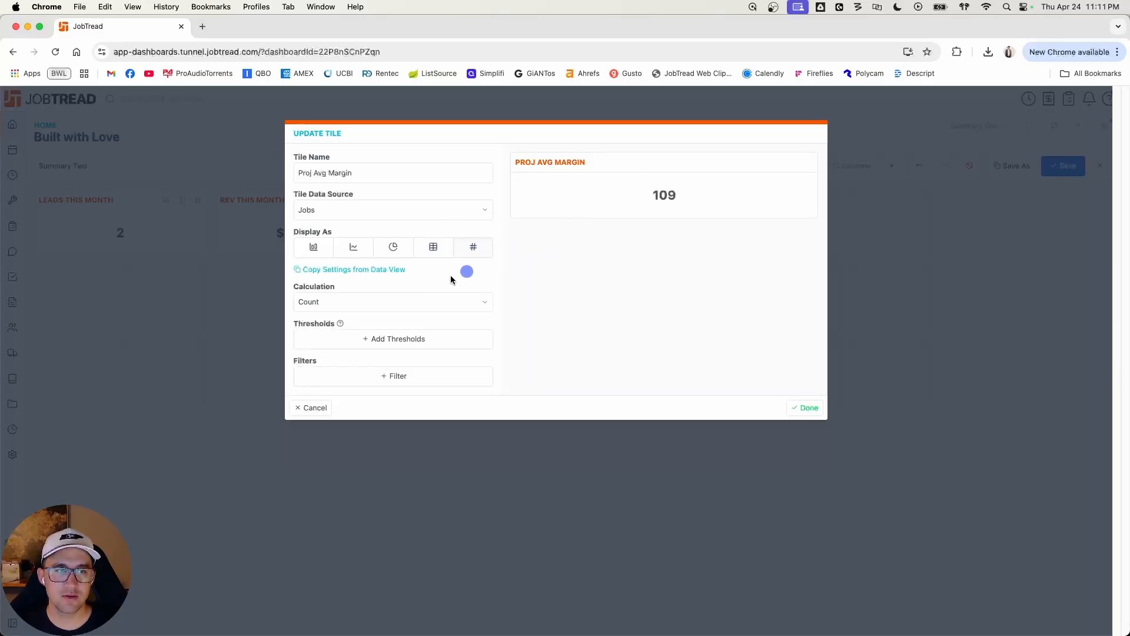
pyautogui.click(427, 307)
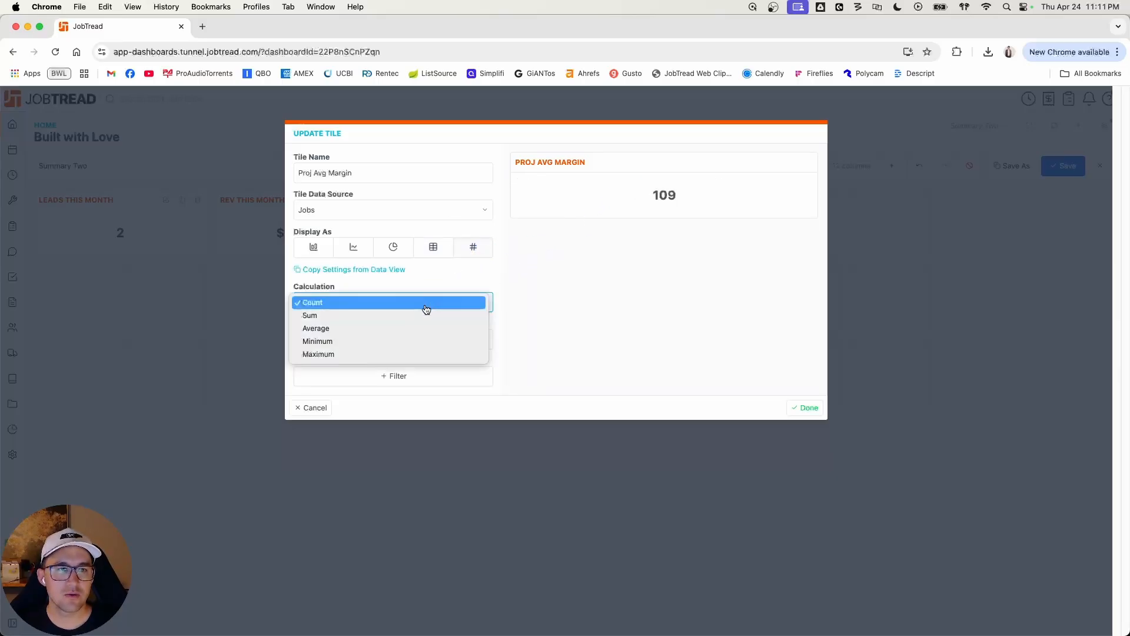
pyautogui.click(393, 329)
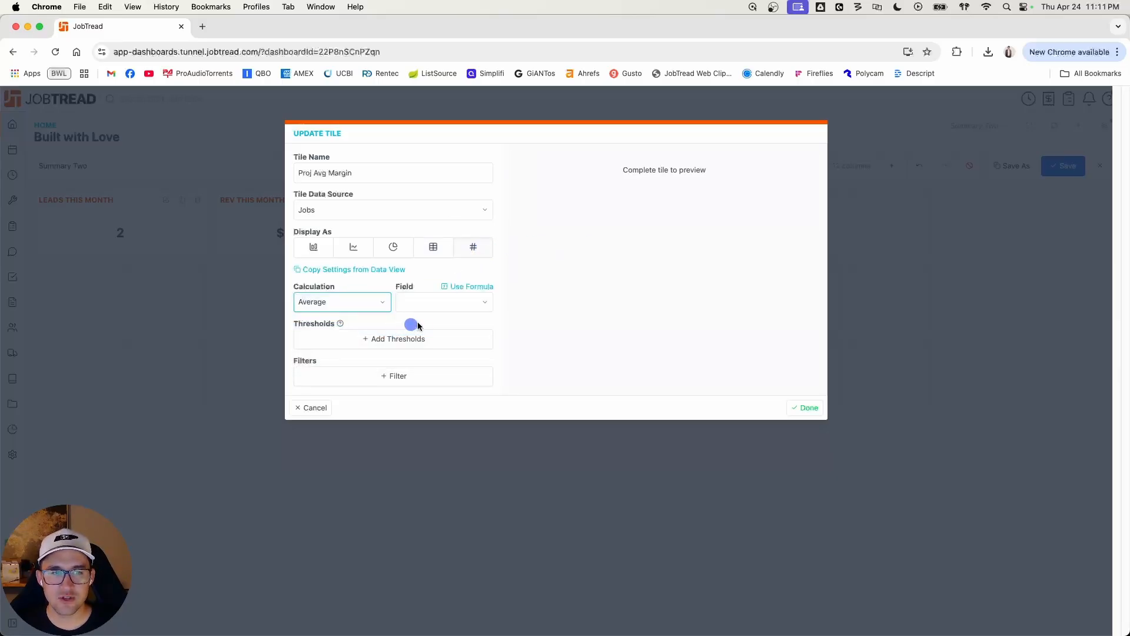
pyautogui.click(447, 303)
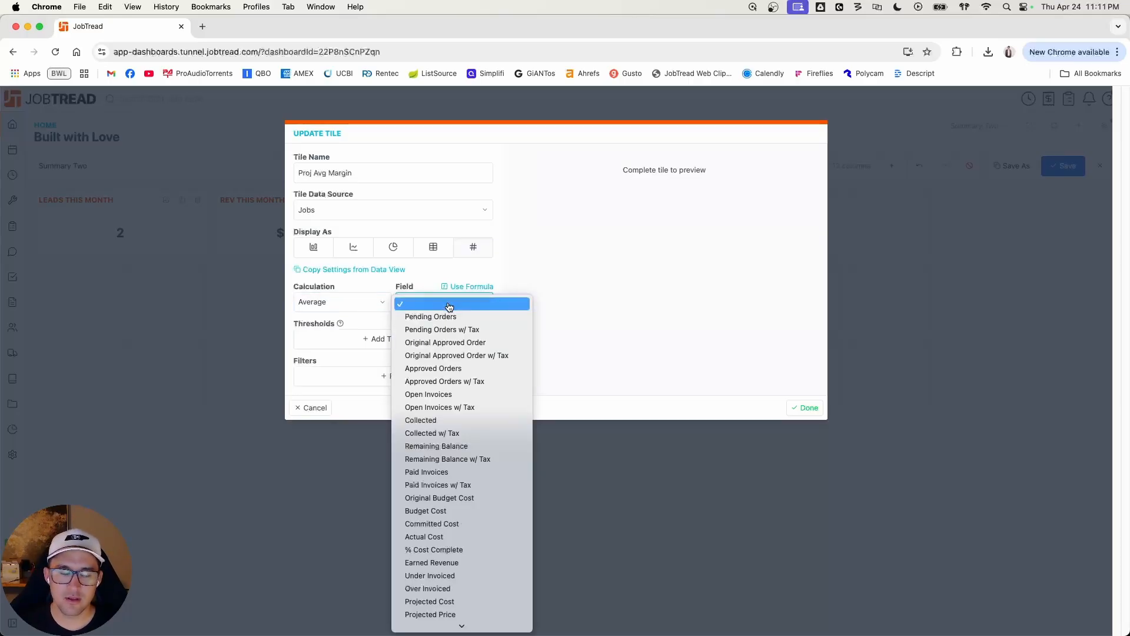
pyautogui.press('m')
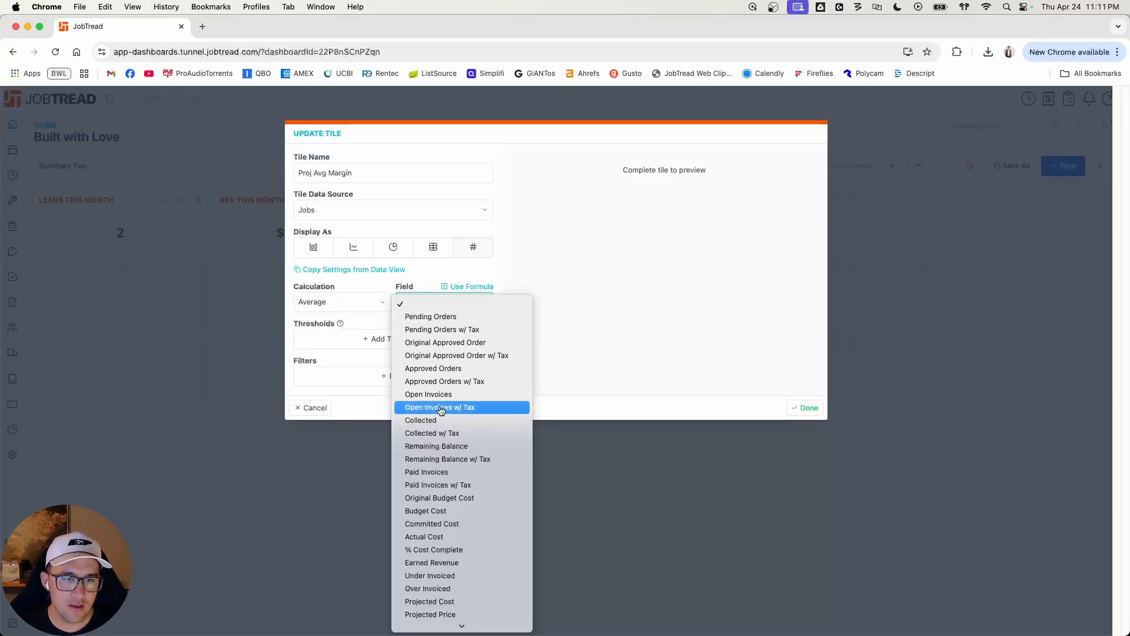
pyautogui.moveTo(471, 626)
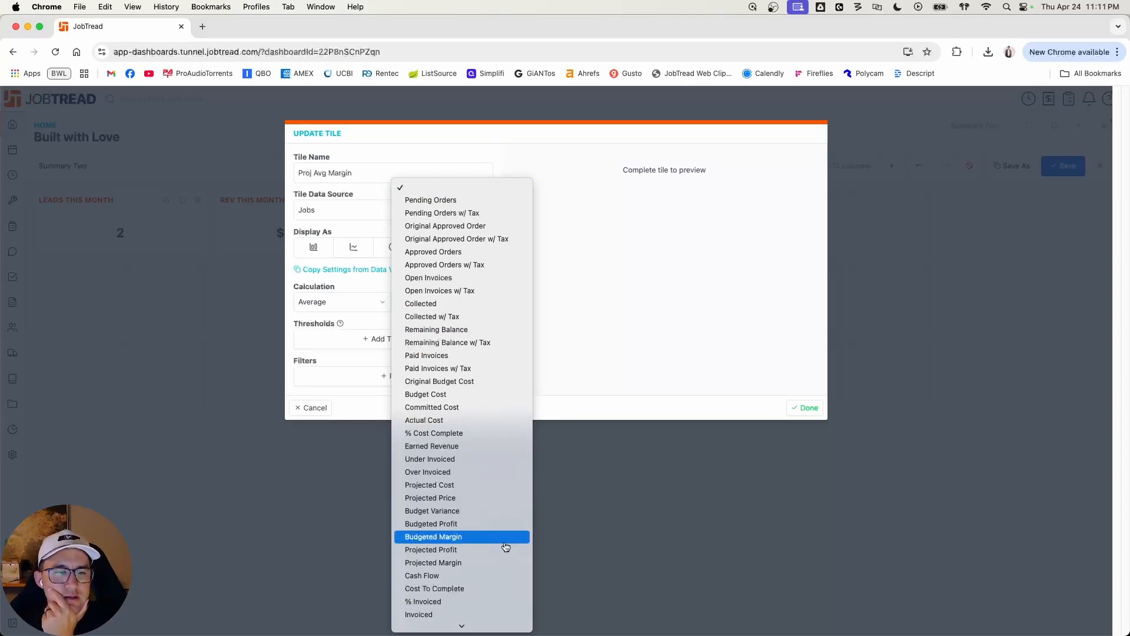
pyautogui.click(472, 564)
pyautogui.click(521, 305)
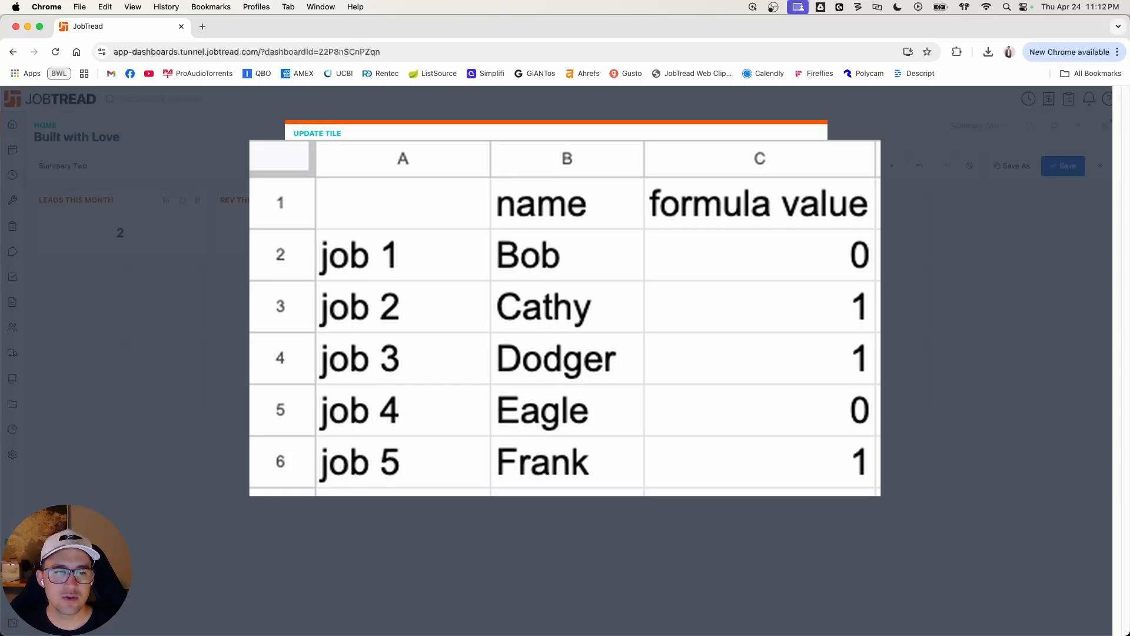
# Step: Filter the Proj Avg Margin tile to jobs whose Created At is this year, then finish it and shrink it to one row high
pyautogui.click(394, 372)
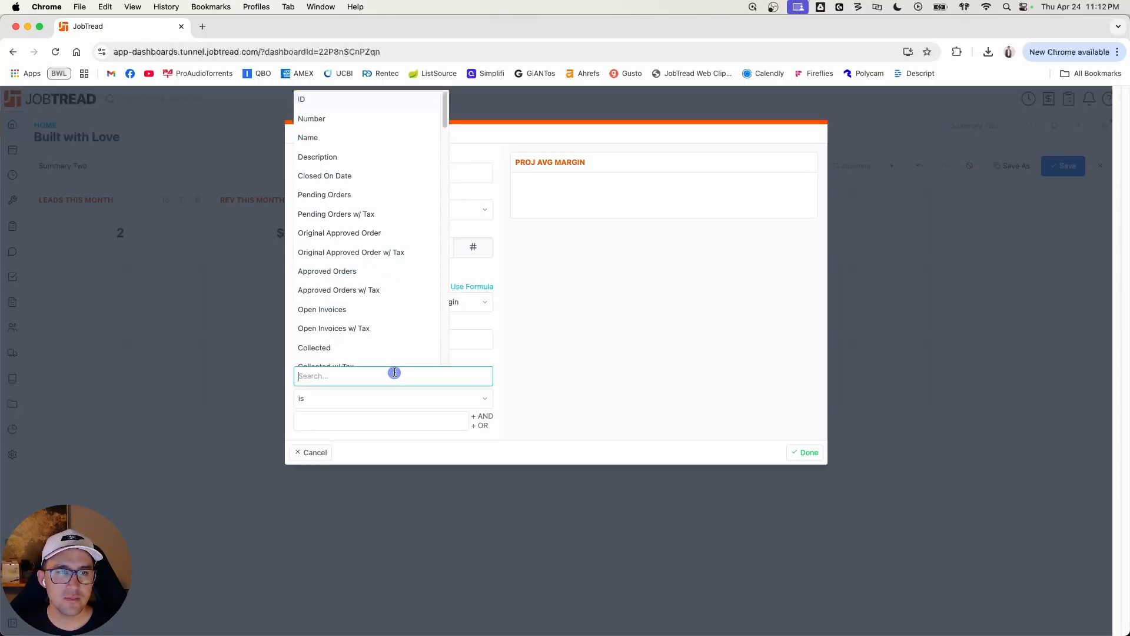
pyautogui.write('creat')
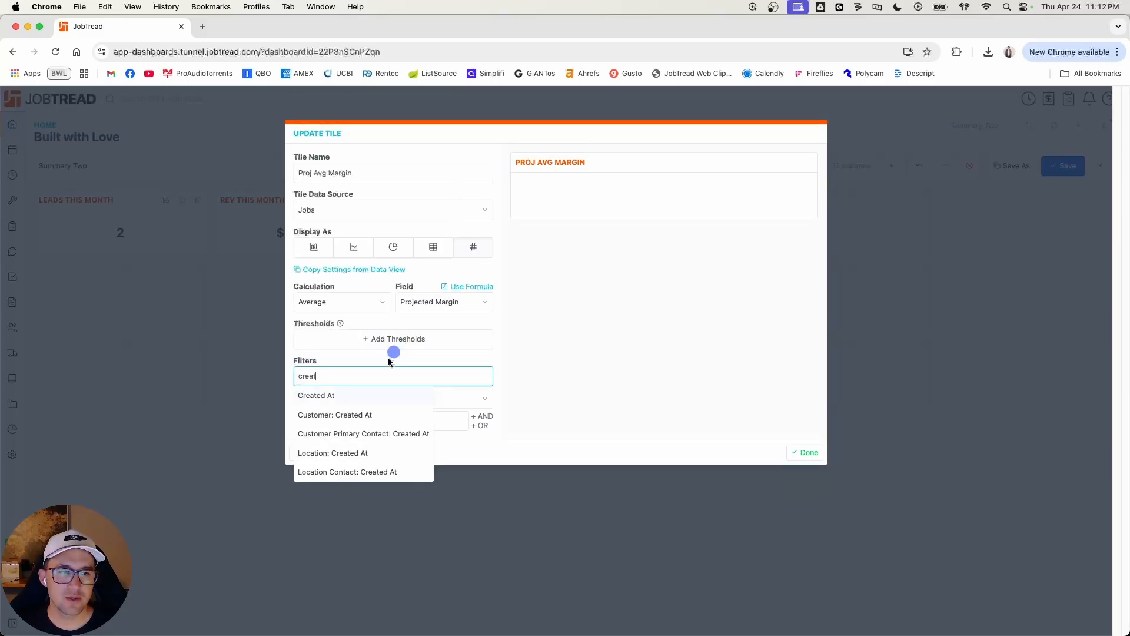
pyautogui.click(354, 397)
pyautogui.click(363, 399)
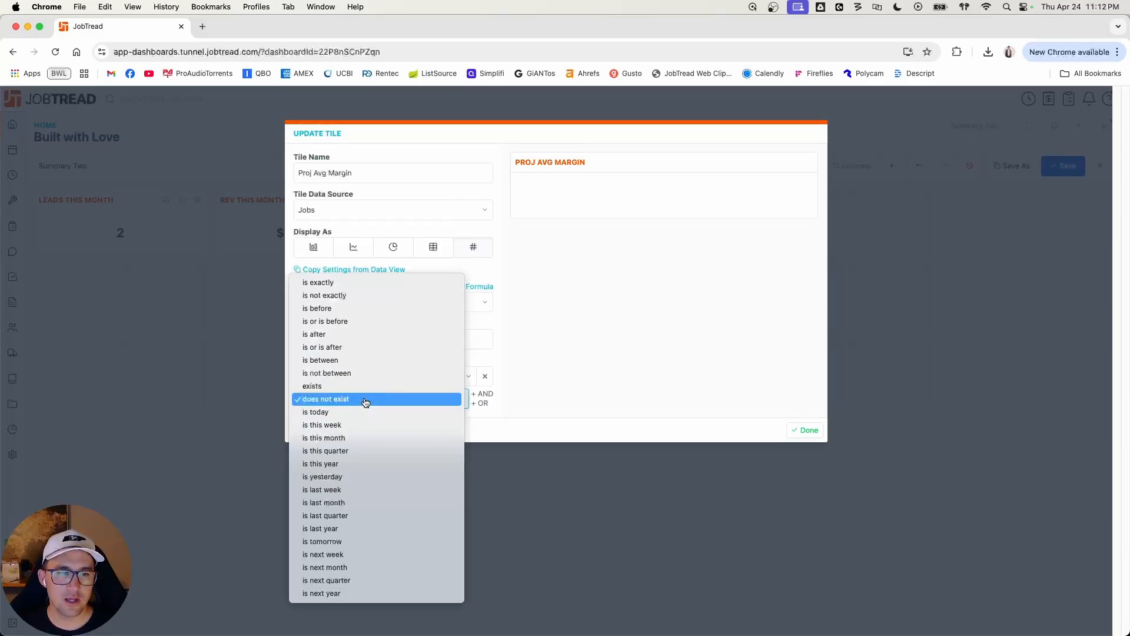
pyautogui.click(364, 463)
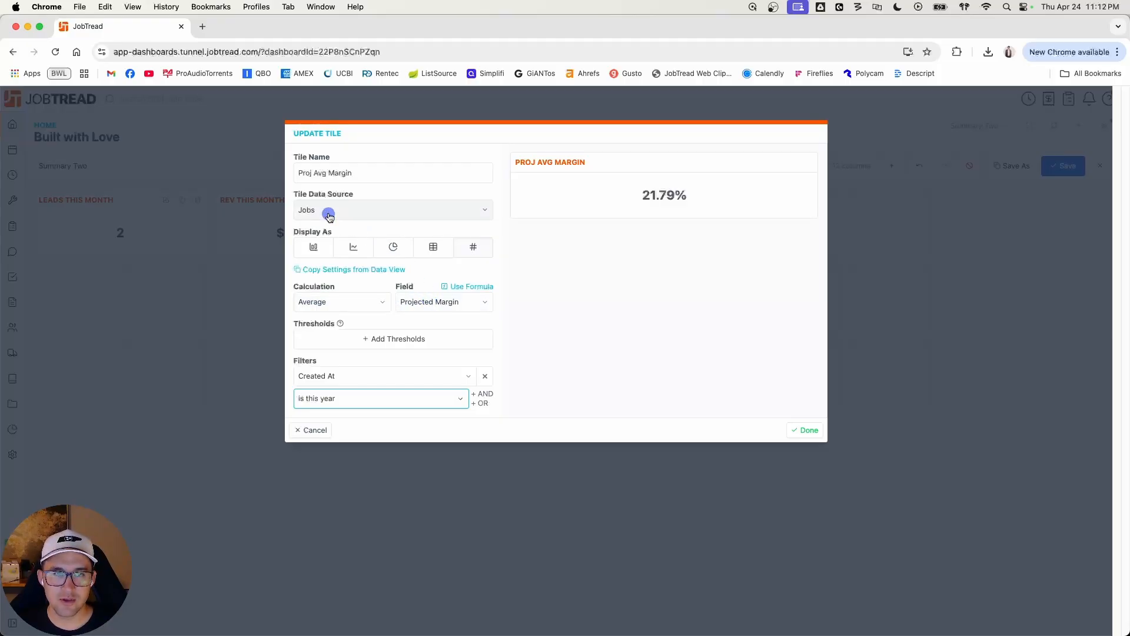
pyautogui.click(810, 431)
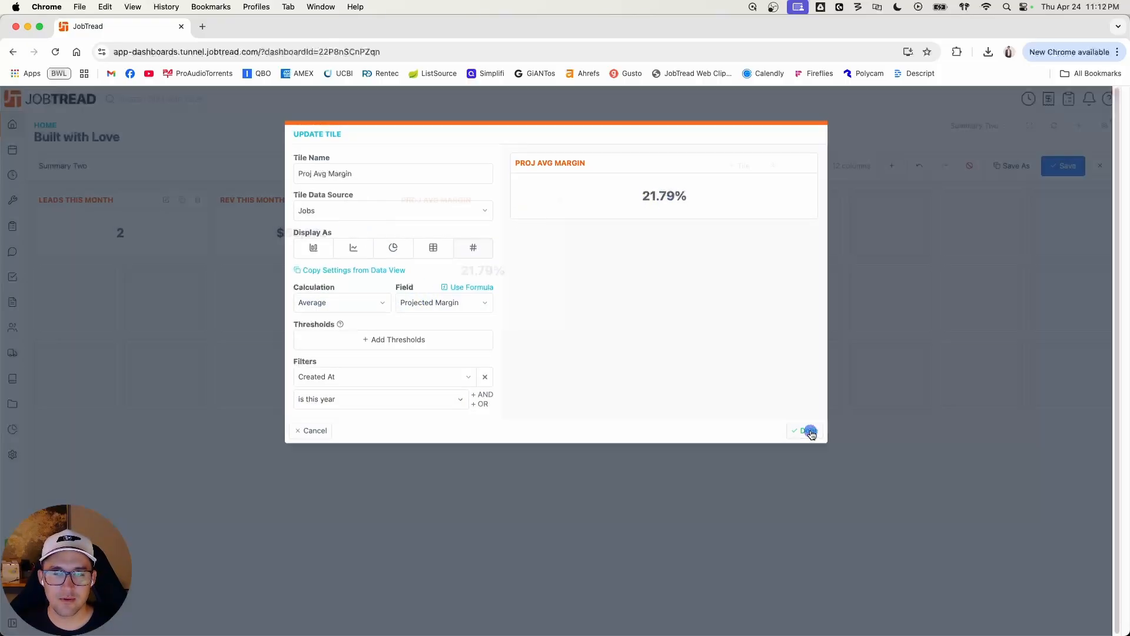
pyautogui.moveTo(549, 330); pyautogui.dragTo(545, 254)
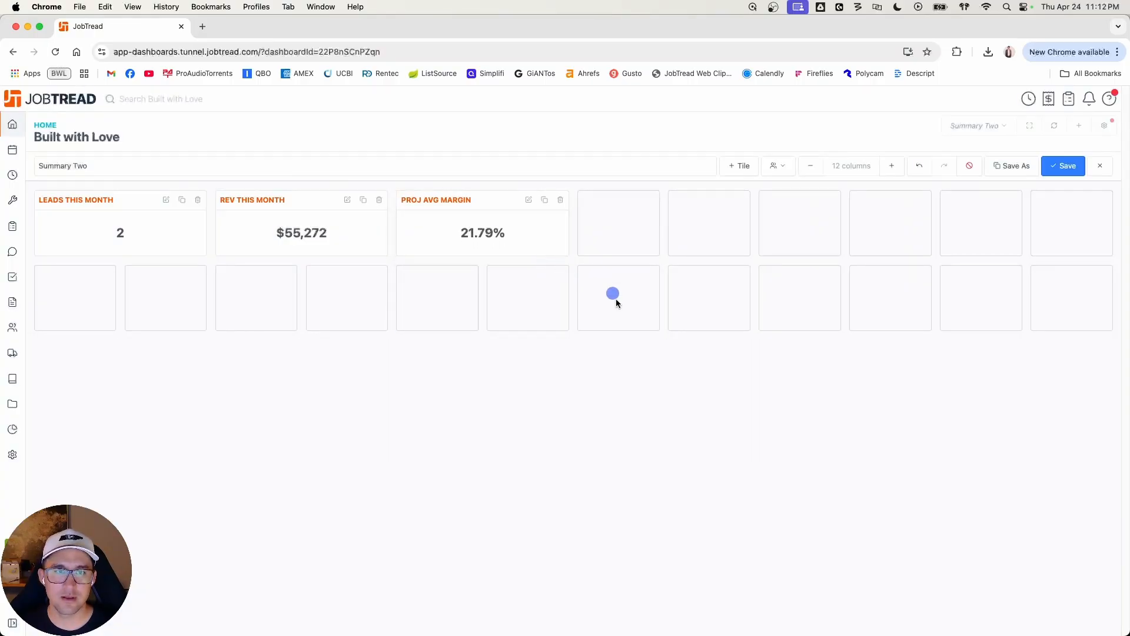
# Step: Add a chart tile named "Pipeline Value" to the dashboard with Documents as its data source
pyautogui.click(744, 166)
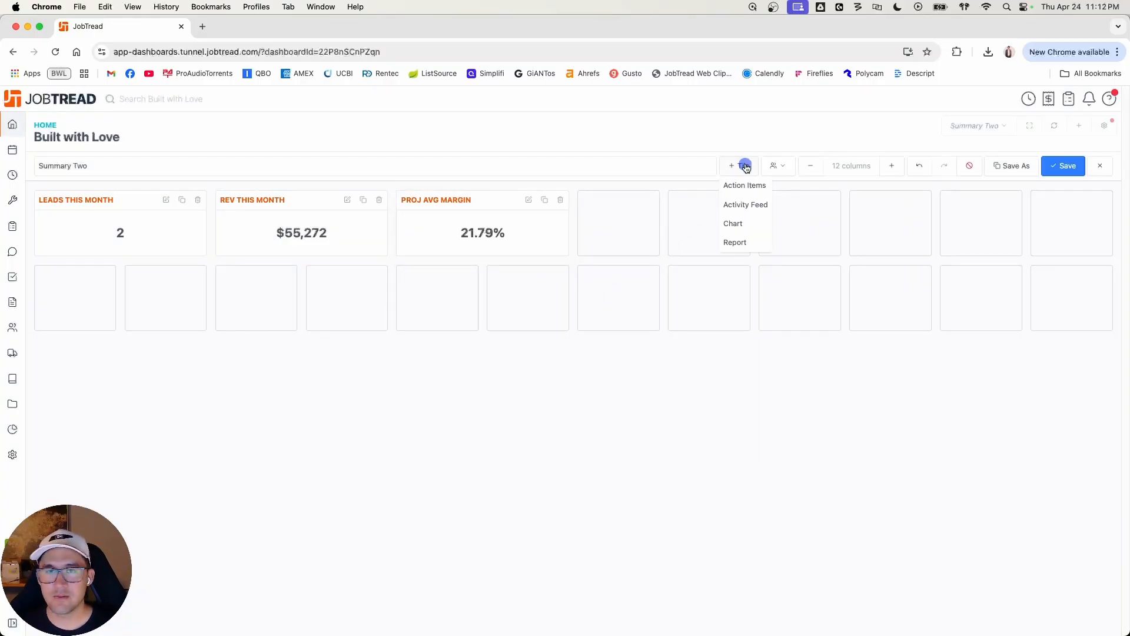
pyautogui.click(747, 224)
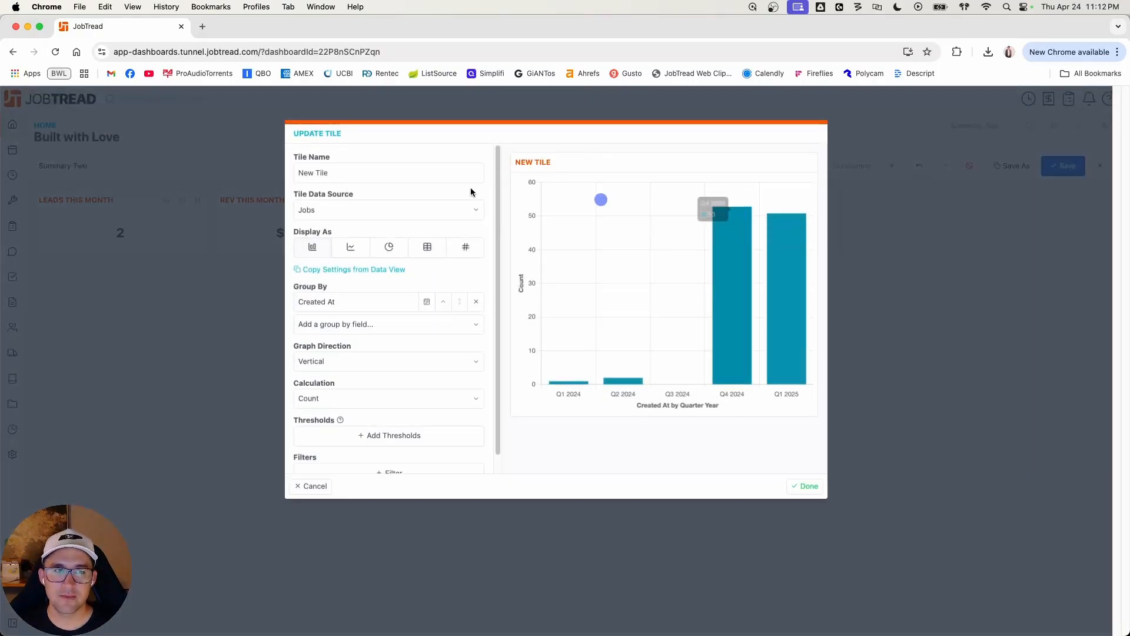
pyautogui.tripleClick(388, 172)
pyautogui.write('Pipeline Value')
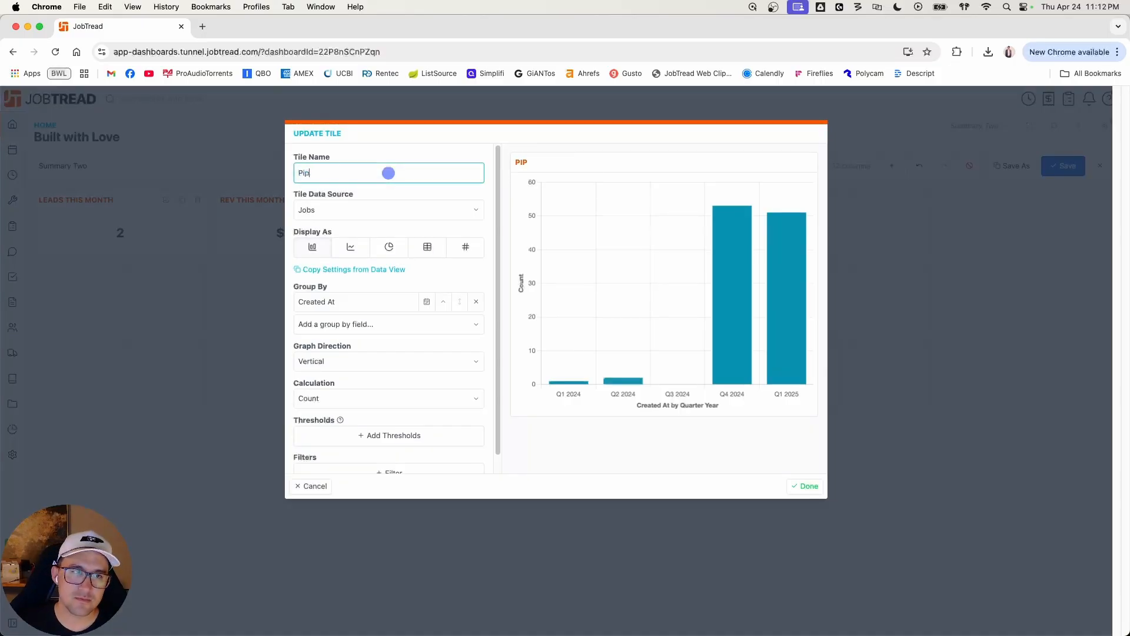
pyautogui.press('Tab')
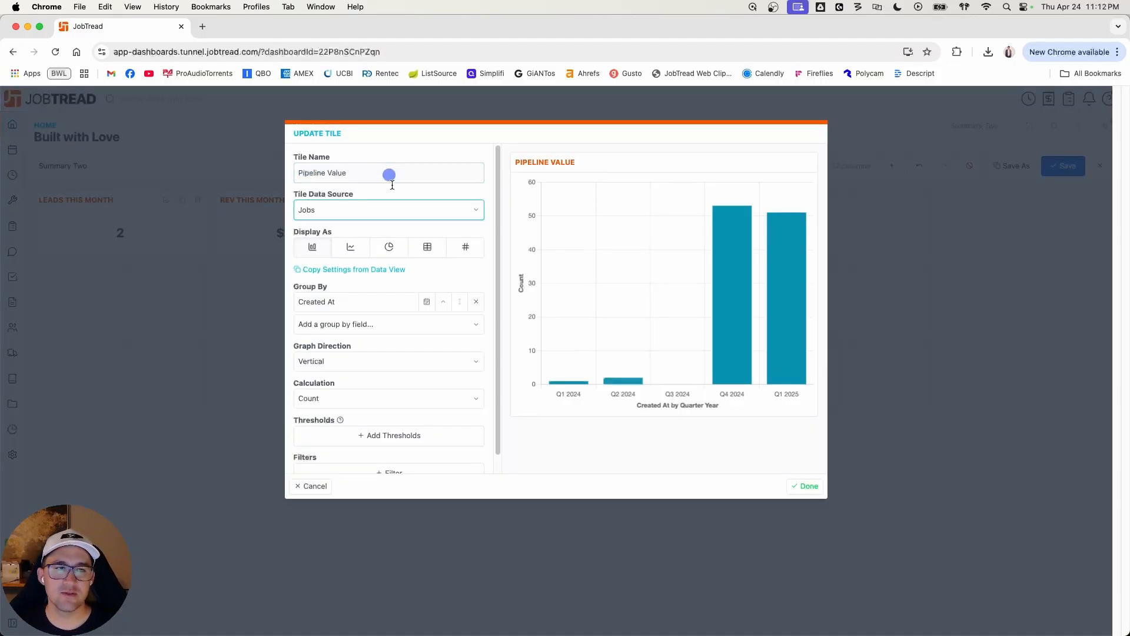
pyautogui.click(392, 210)
pyautogui.click(392, 198)
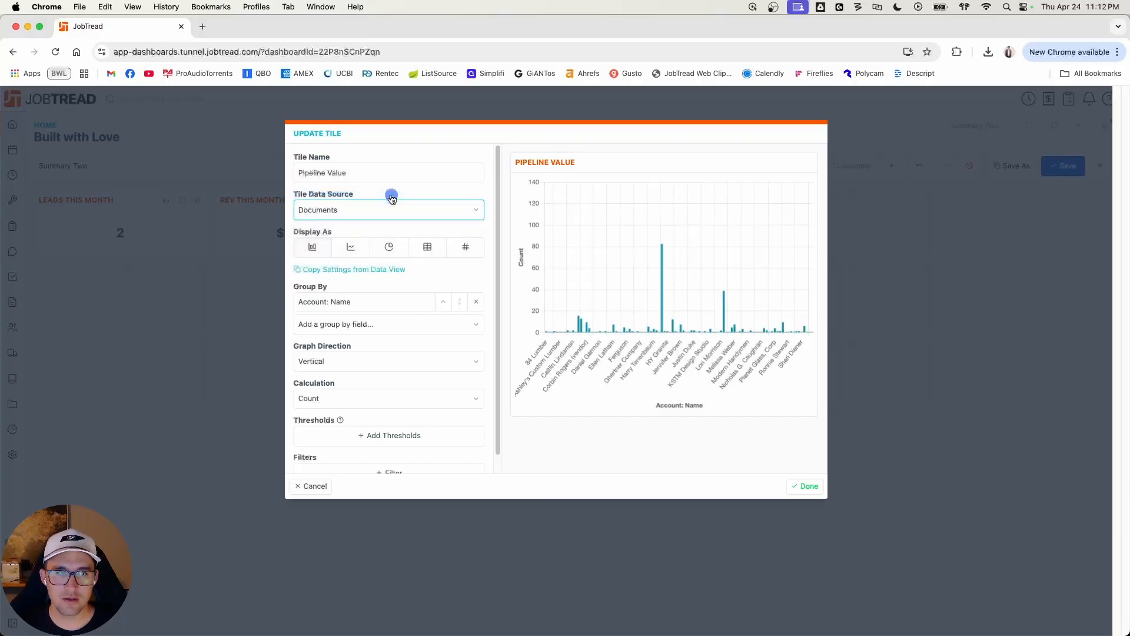
# Step: Display the Pipeline Value tile as a single value showing the sum of Amount
pyautogui.click(464, 246)
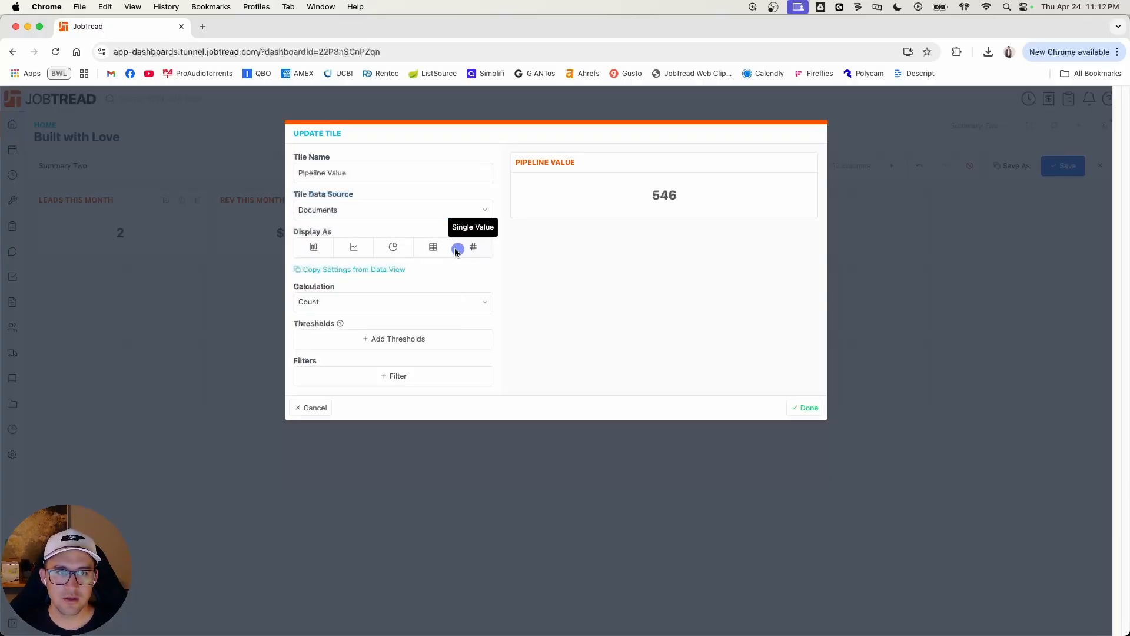
pyautogui.click(428, 303)
pyautogui.click(393, 316)
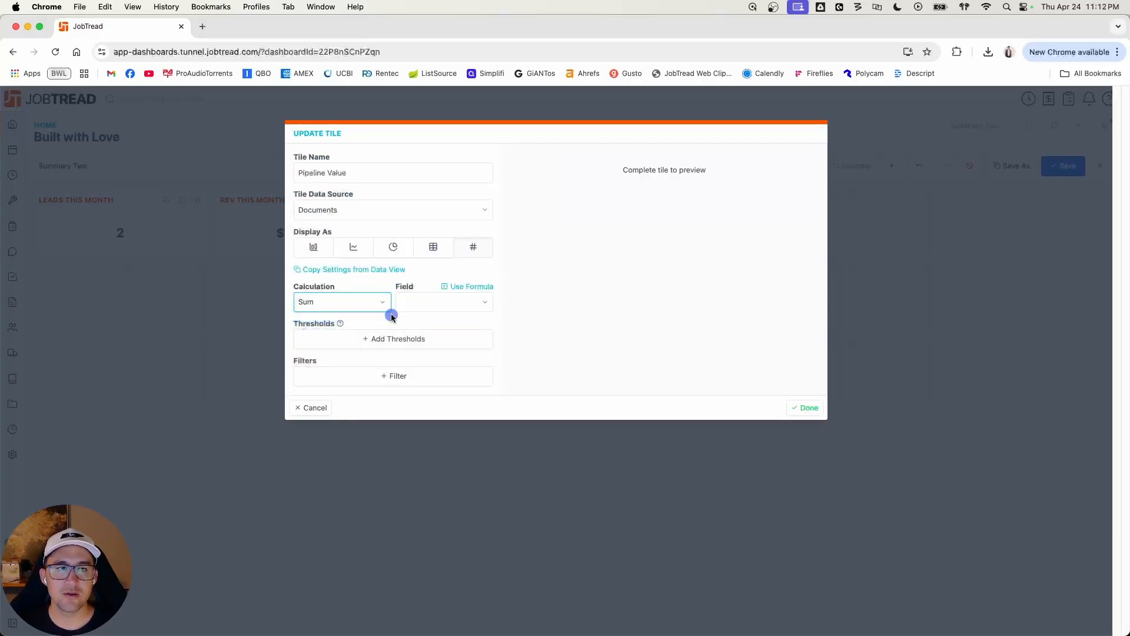
pyautogui.click(458, 305)
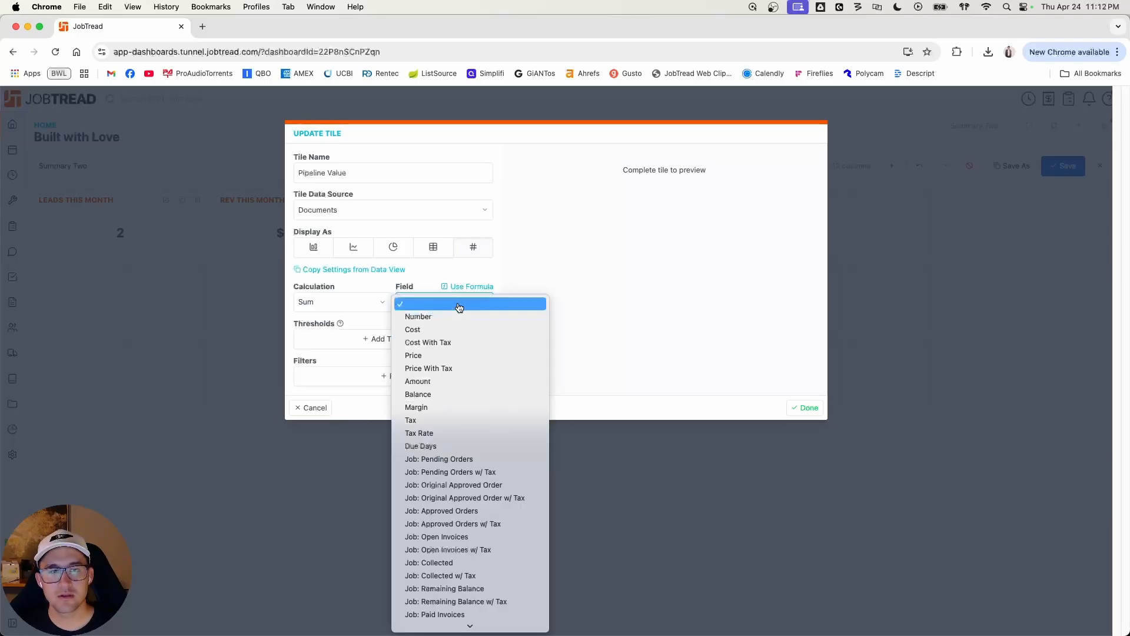
pyautogui.click(446, 382)
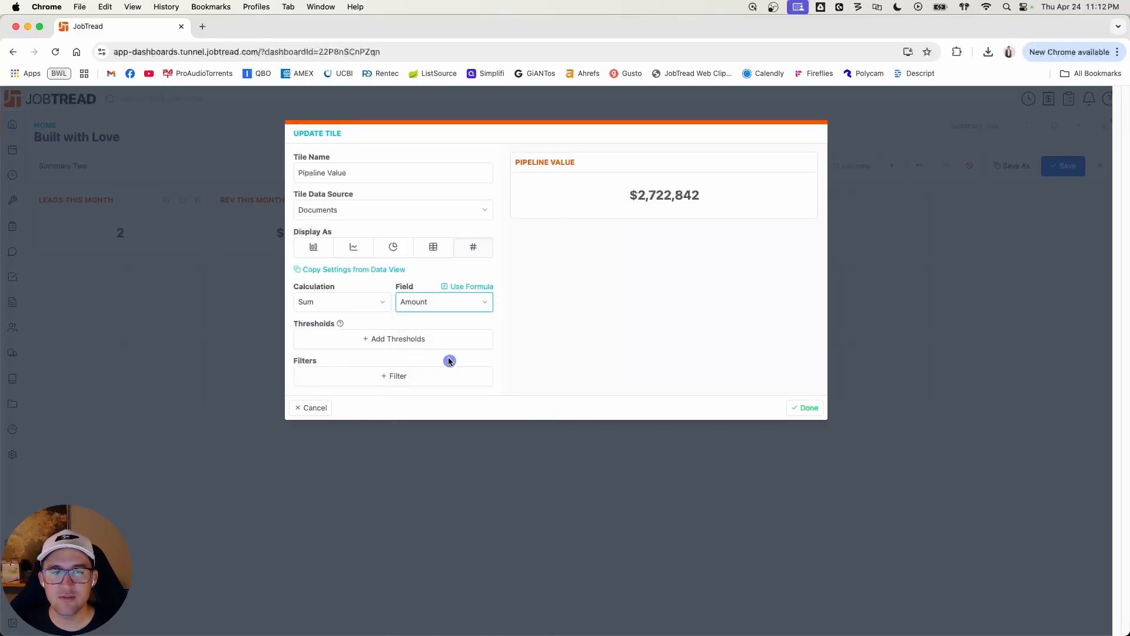
# Step: Filter the Pipeline Value tile to documents whose Type is Customer Order
pyautogui.click(436, 376)
pyautogui.click(434, 374)
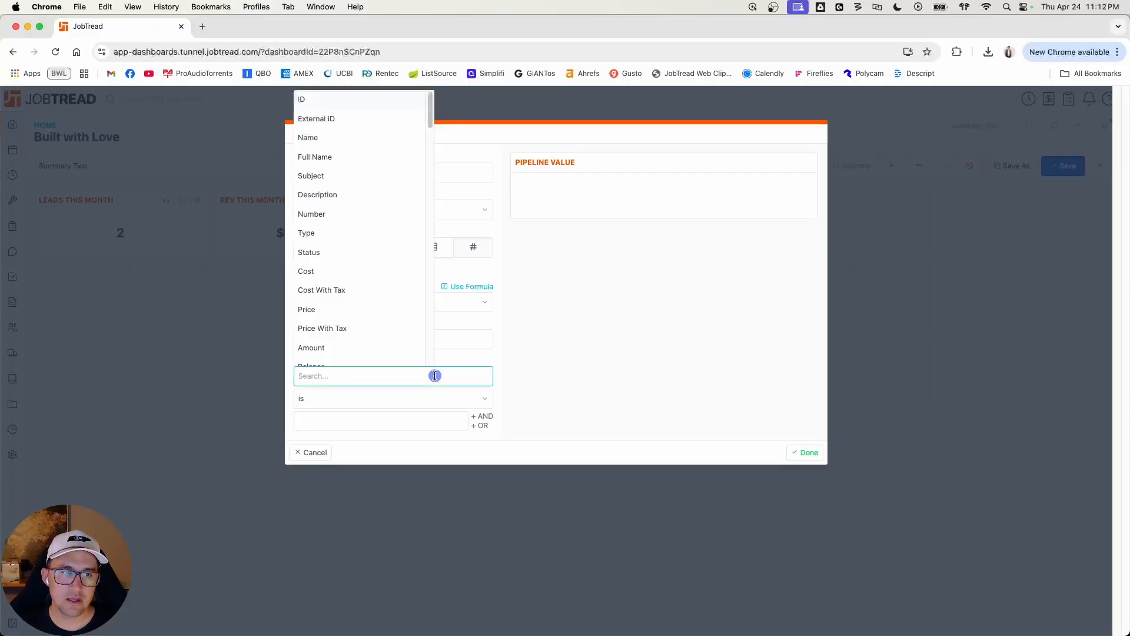
pyautogui.scroll(-1, 359, 294)
pyautogui.click(323, 223)
pyautogui.click(402, 400)
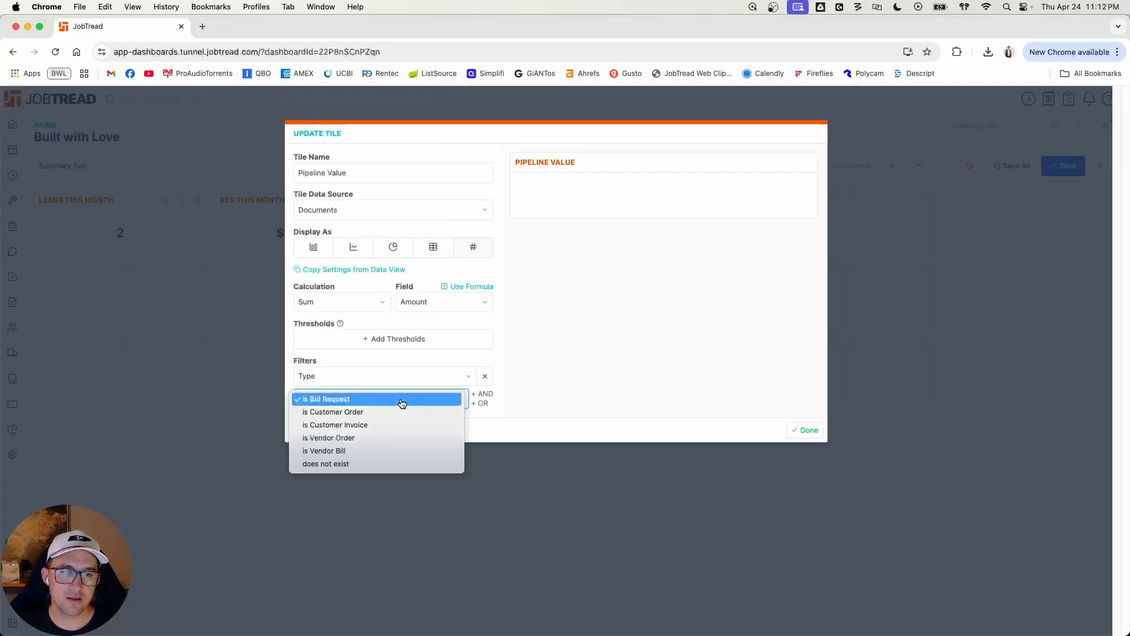
pyautogui.click(393, 412)
# Step: Add an AND condition to the Pipeline Value tile that Status is Pending / Open / Payable
pyautogui.click(486, 393)
pyautogui.click(383, 437)
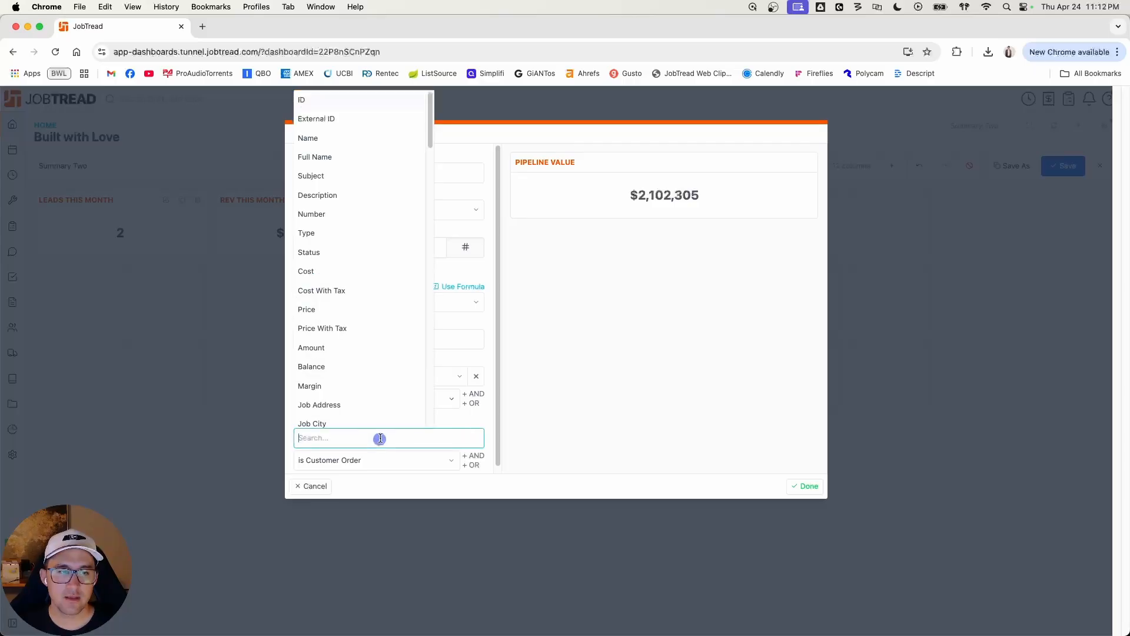
pyautogui.click(346, 247)
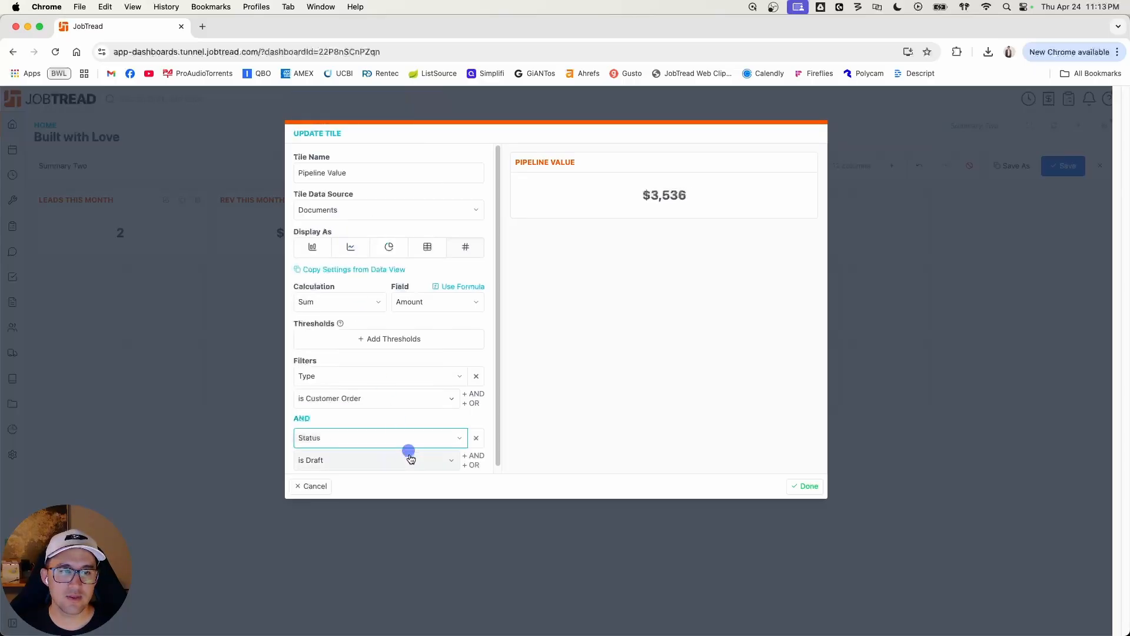
pyautogui.click(409, 459)
pyautogui.click(398, 474)
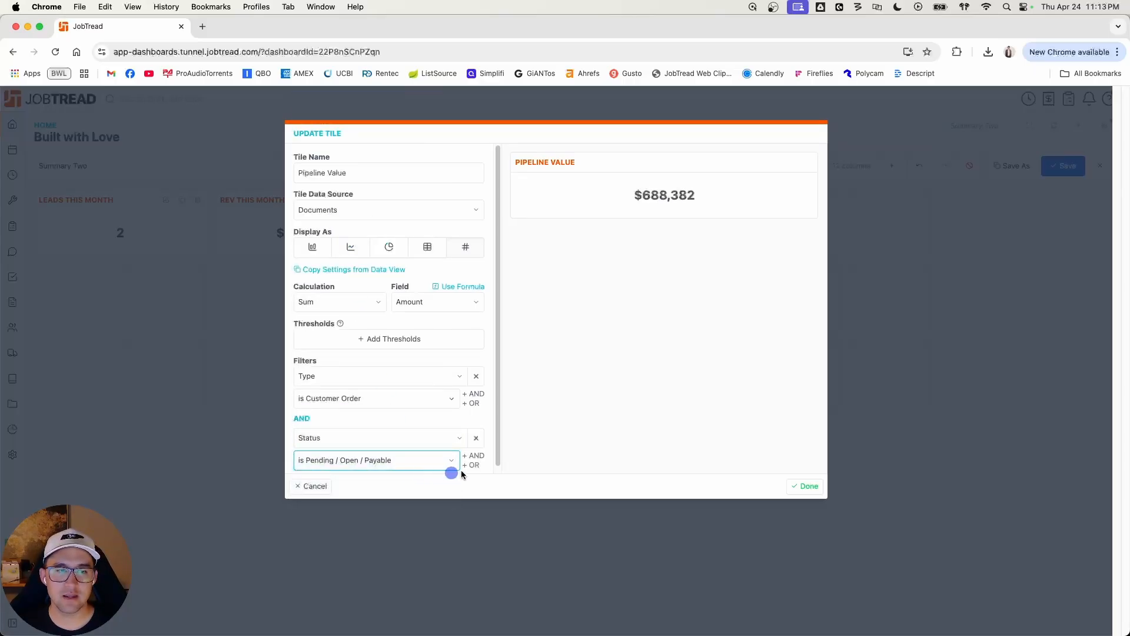
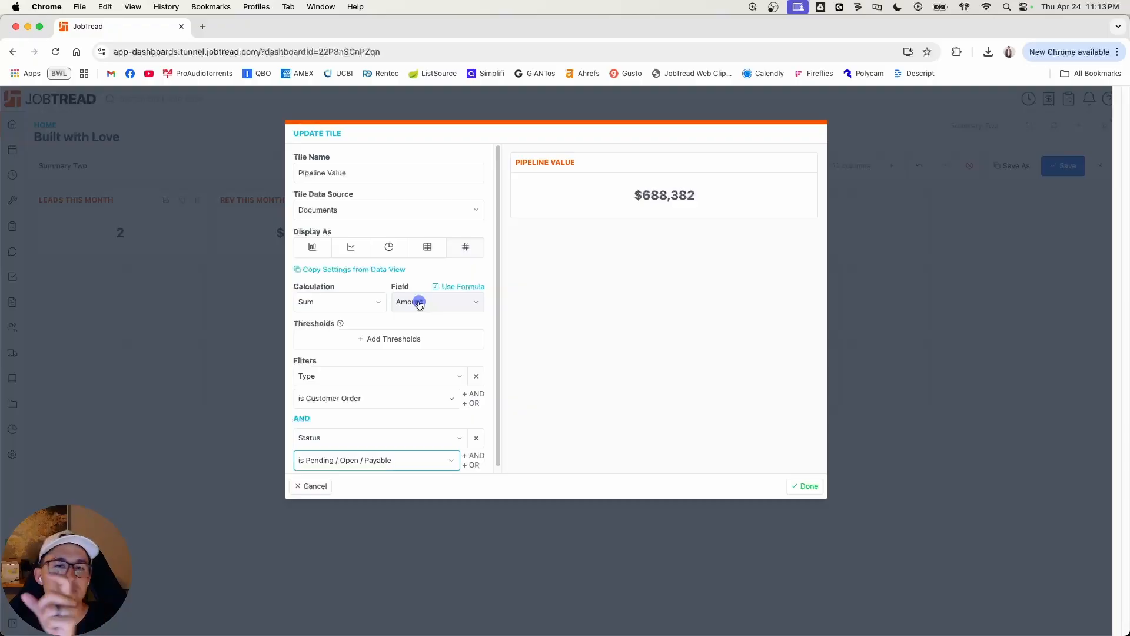
# Step: Try the Average, Minimum and Maximum calculations on the Pipeline Value tile and return it to Sum
pyautogui.scroll(-1, 418, 301)
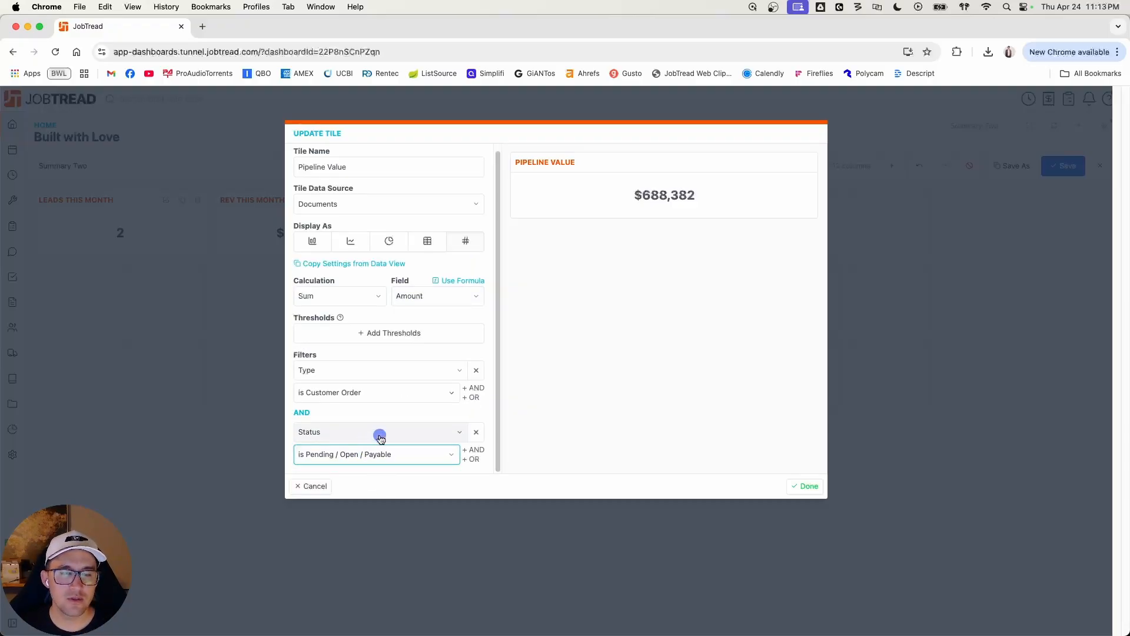
pyautogui.click(339, 297)
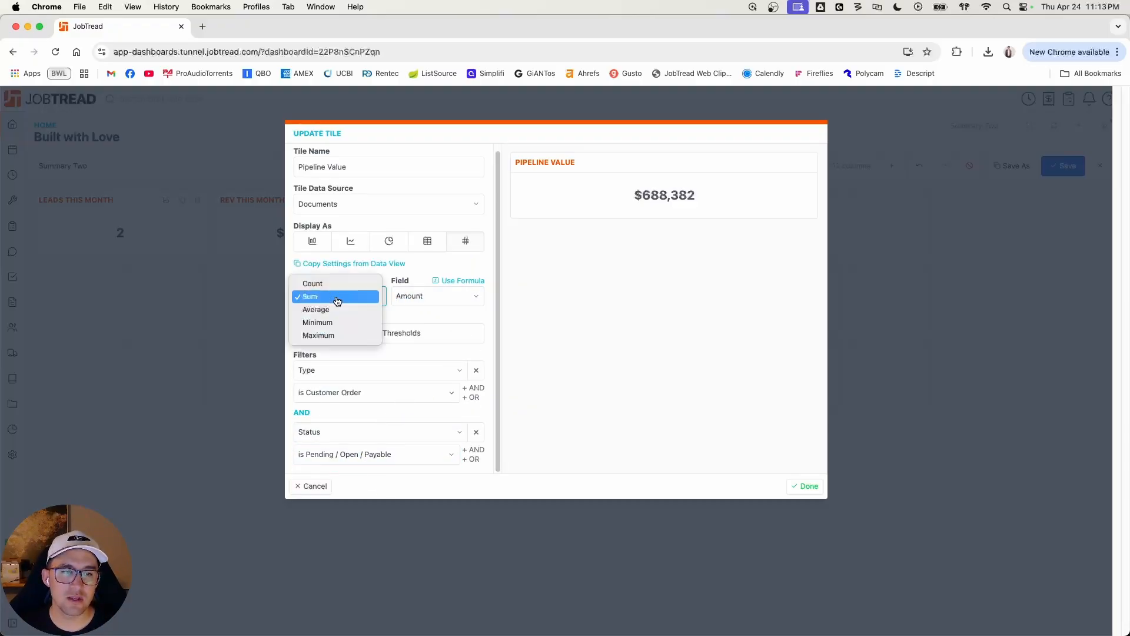
pyautogui.click(327, 309)
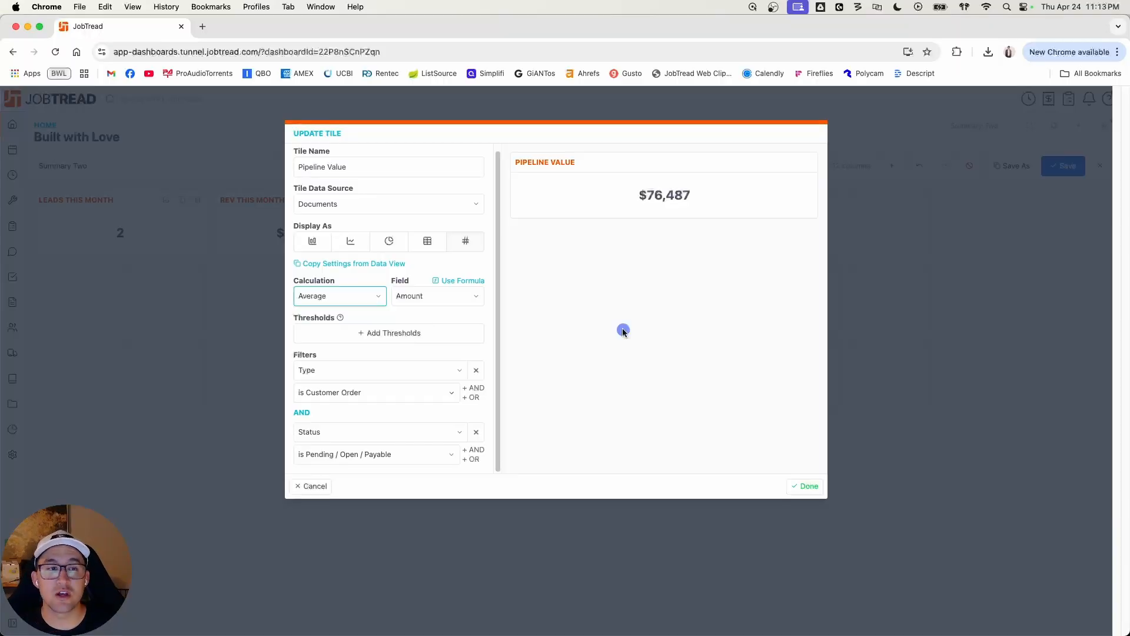
pyautogui.click(338, 297)
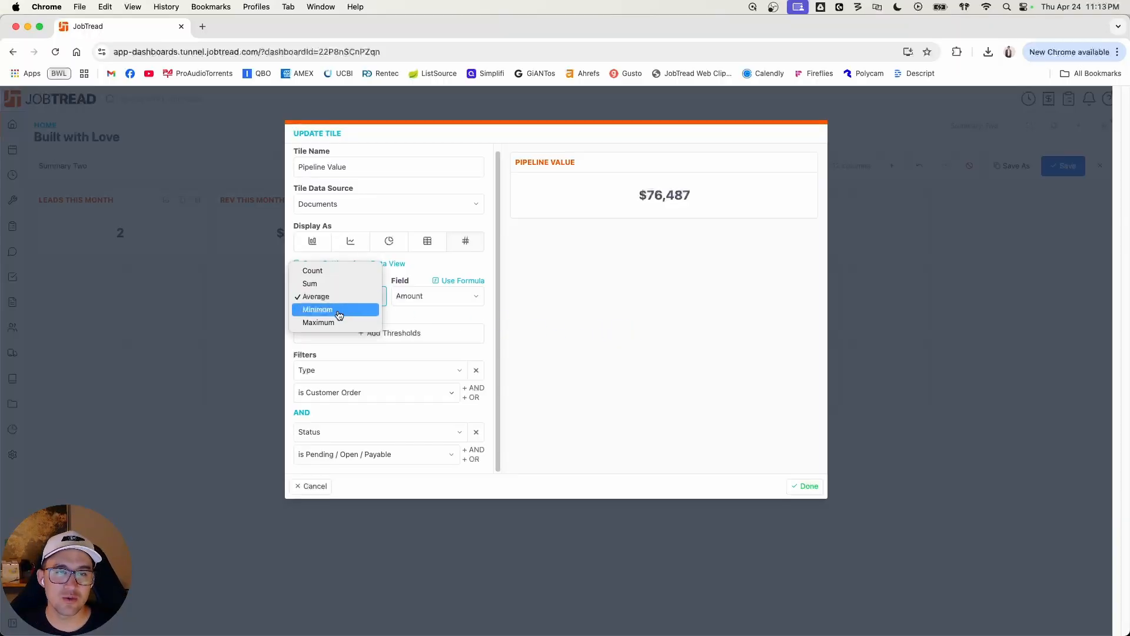
pyautogui.click(338, 309)
pyautogui.click(340, 297)
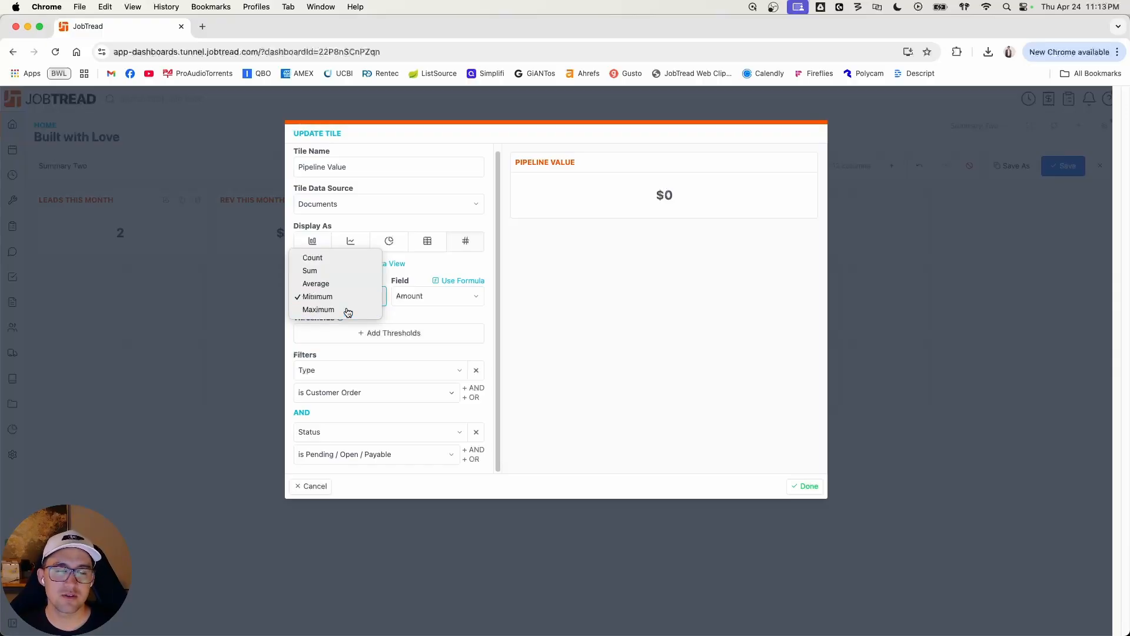
pyautogui.click(345, 307)
pyautogui.click(346, 304)
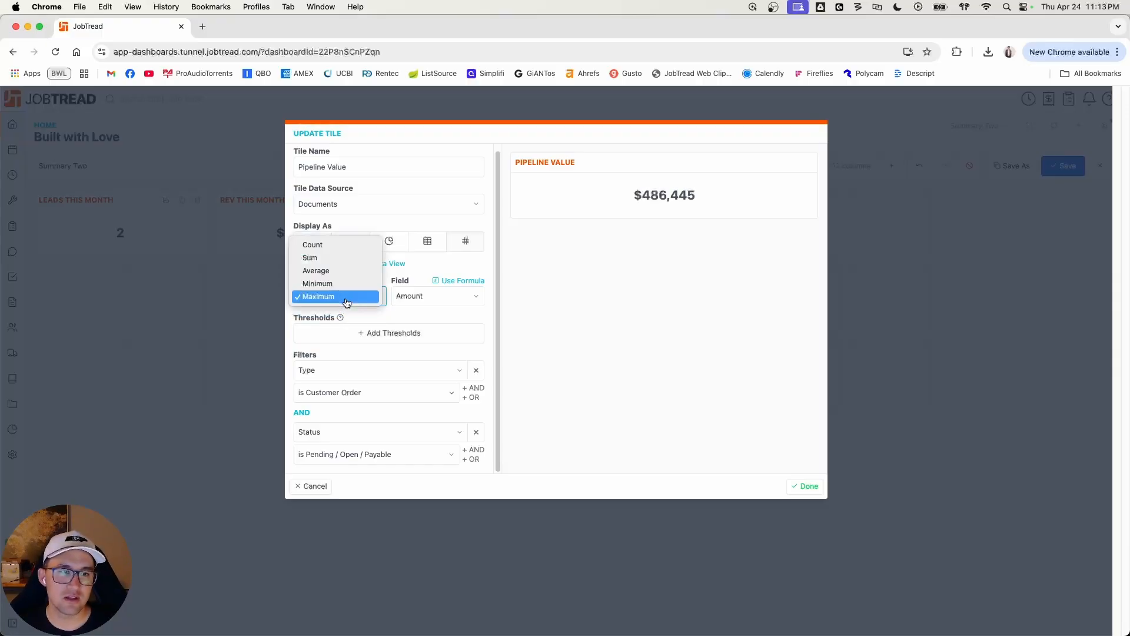
pyautogui.click(340, 257)
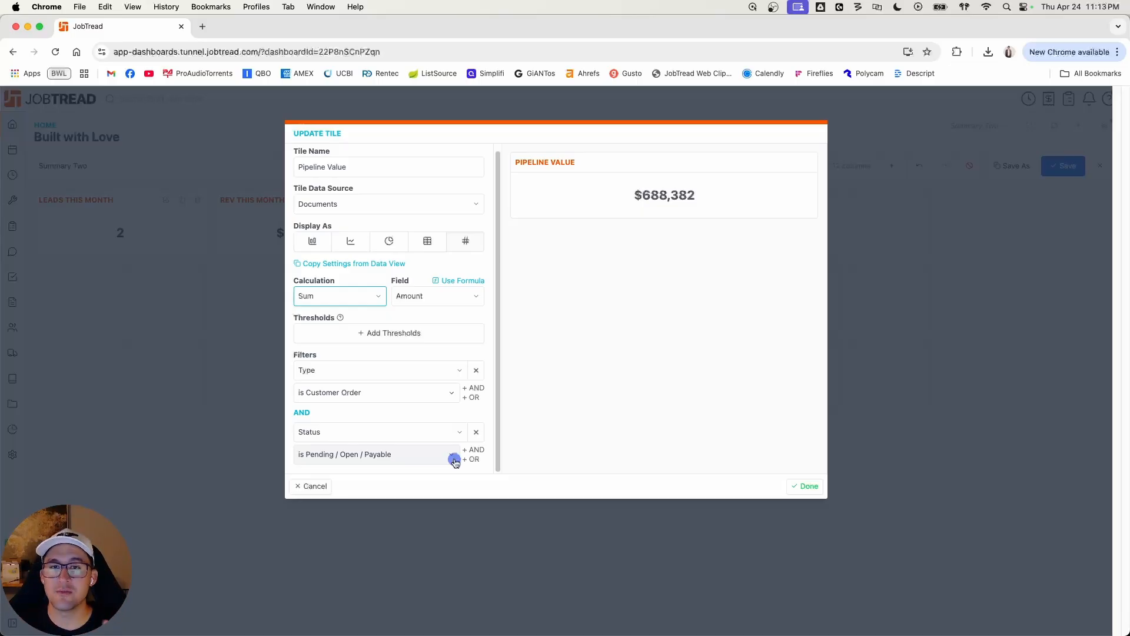
# Step: Add an AND condition to the Pipeline Value tile that Name contains "proposal"
pyautogui.click(472, 449)
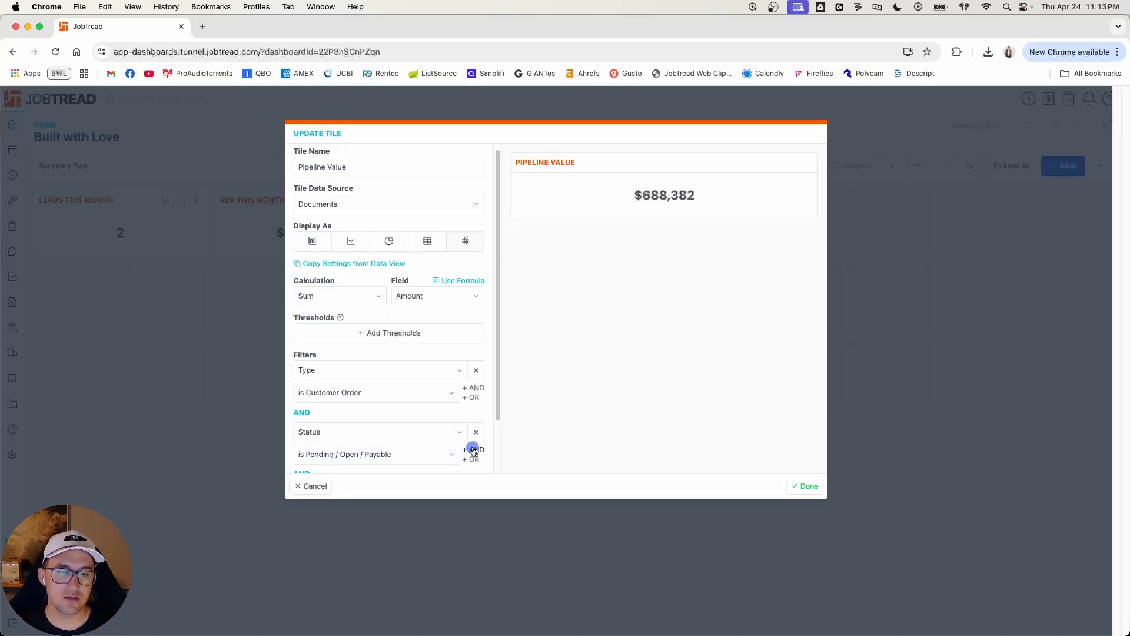
pyautogui.scroll(-2, 465, 445)
pyautogui.click(379, 436)
pyautogui.scroll(-1, 353, 260)
pyautogui.scroll(1, 353, 259)
pyautogui.click(323, 136)
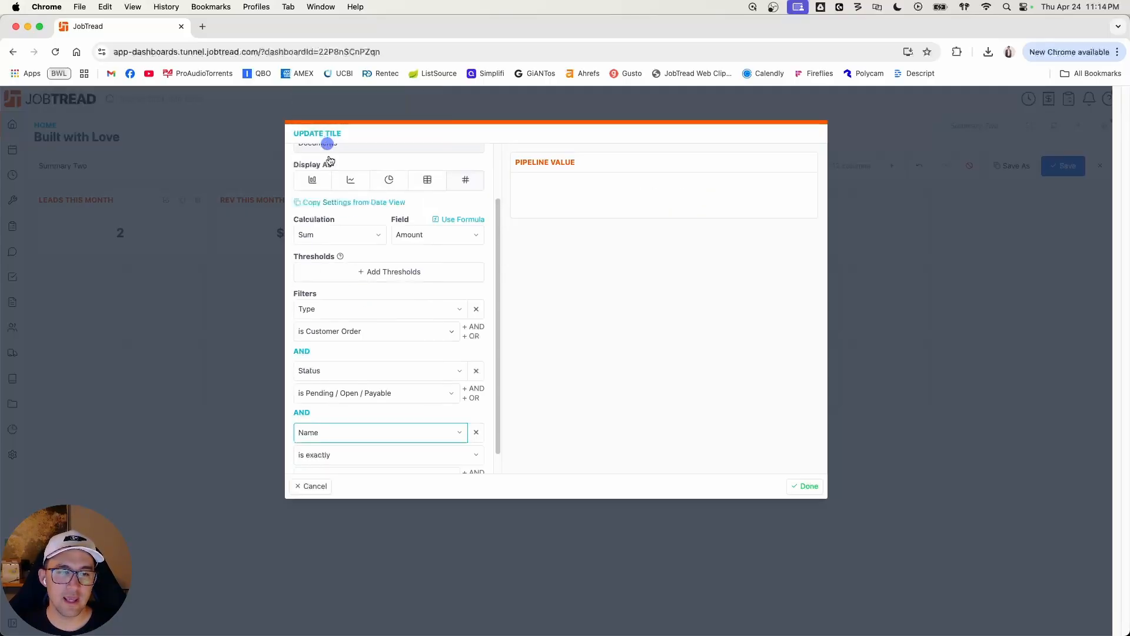
pyautogui.scroll(-1, 377, 461)
pyautogui.click(372, 434)
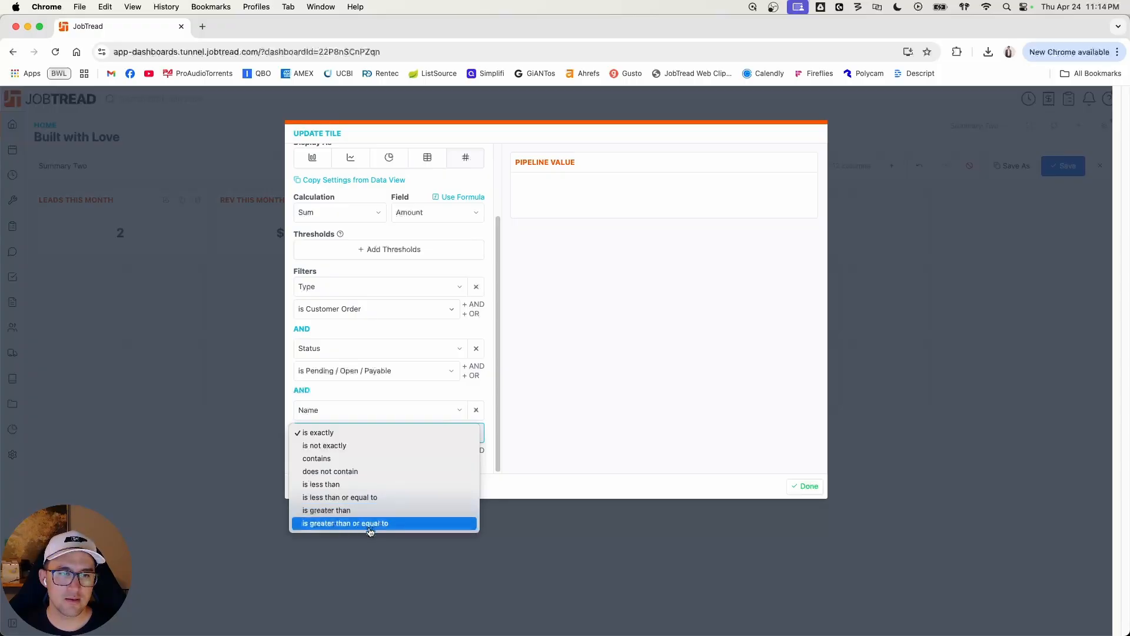
pyautogui.click(350, 458)
pyautogui.click(364, 458)
pyautogui.write('posal')
pyautogui.click(536, 458)
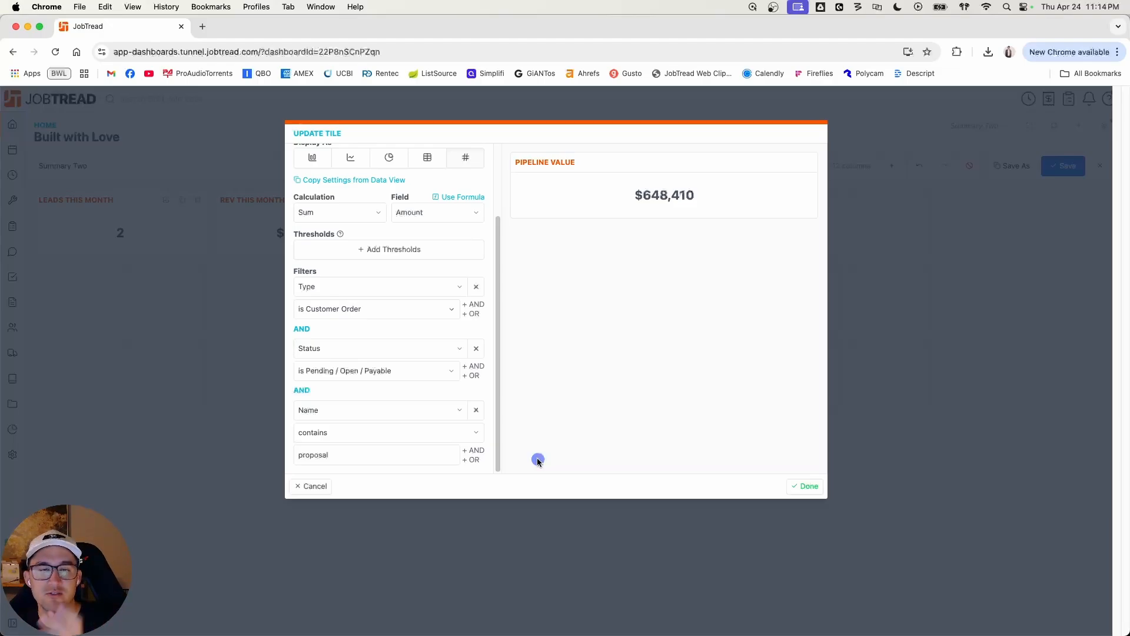
# Step: Try "change order" as the text of the Name condition and remove that condition from the Pipeline Value tile
pyautogui.doubleClick(350, 459)
pyautogui.write('change order')
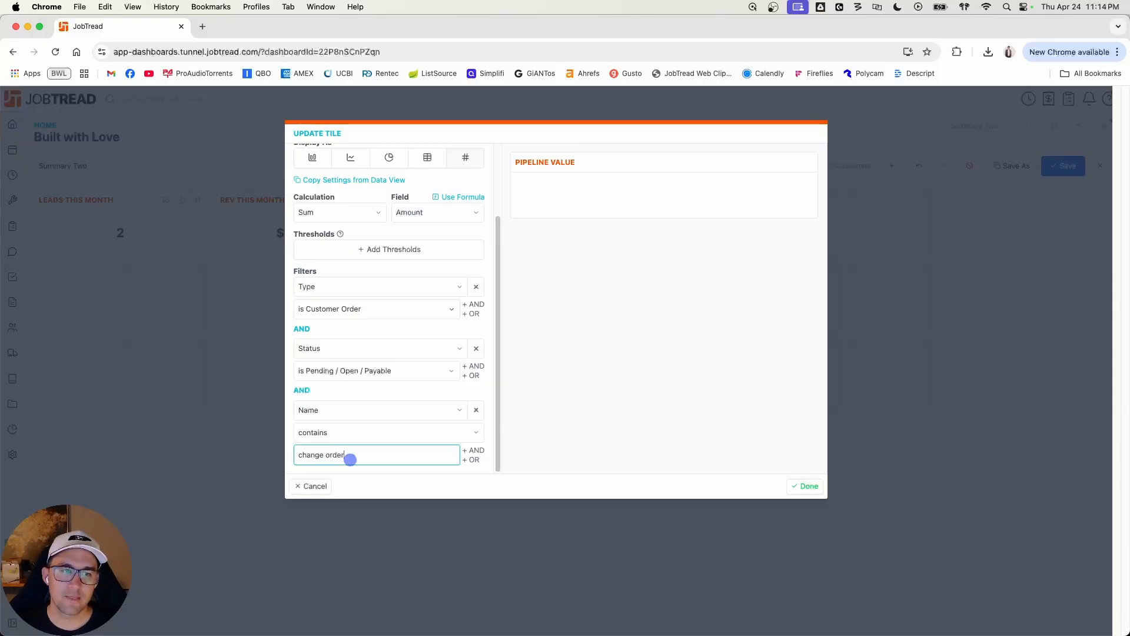
pyautogui.click(573, 462)
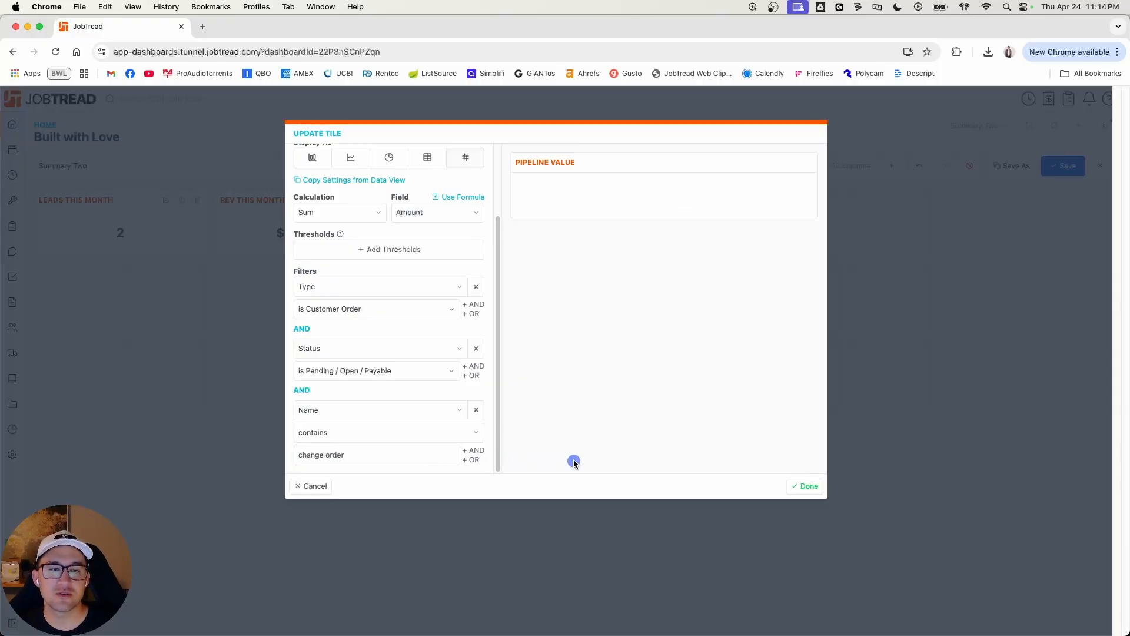
pyautogui.scroll(3, 481, 406)
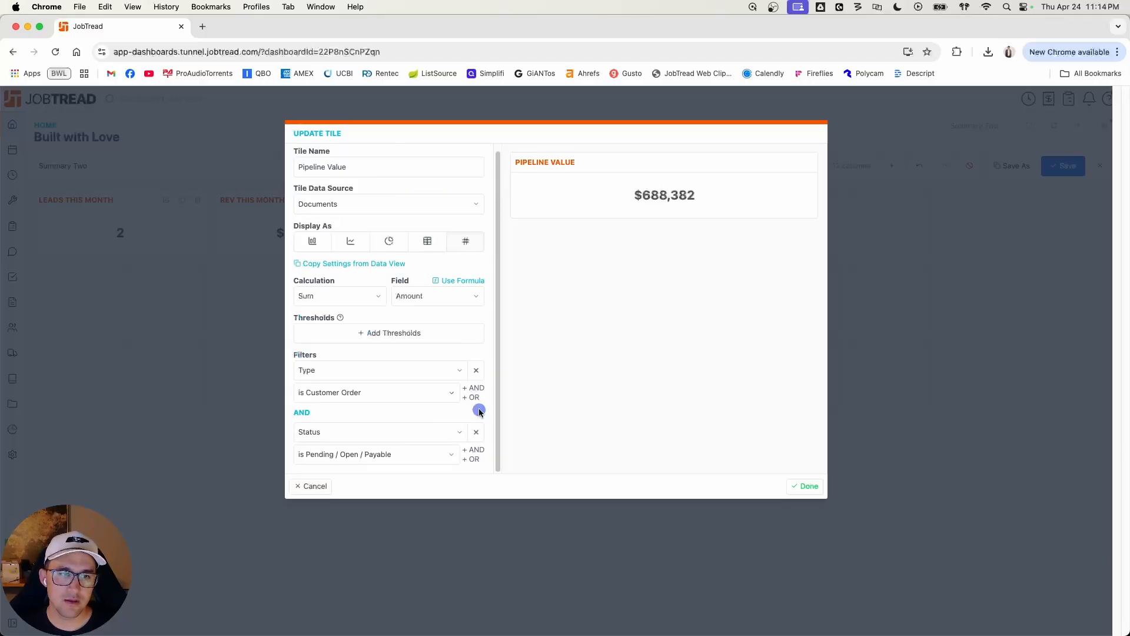
# Step: Arrange the four value tiles side by side, each three columns wide and one row high, and save the dashboard
pyautogui.click(809, 486)
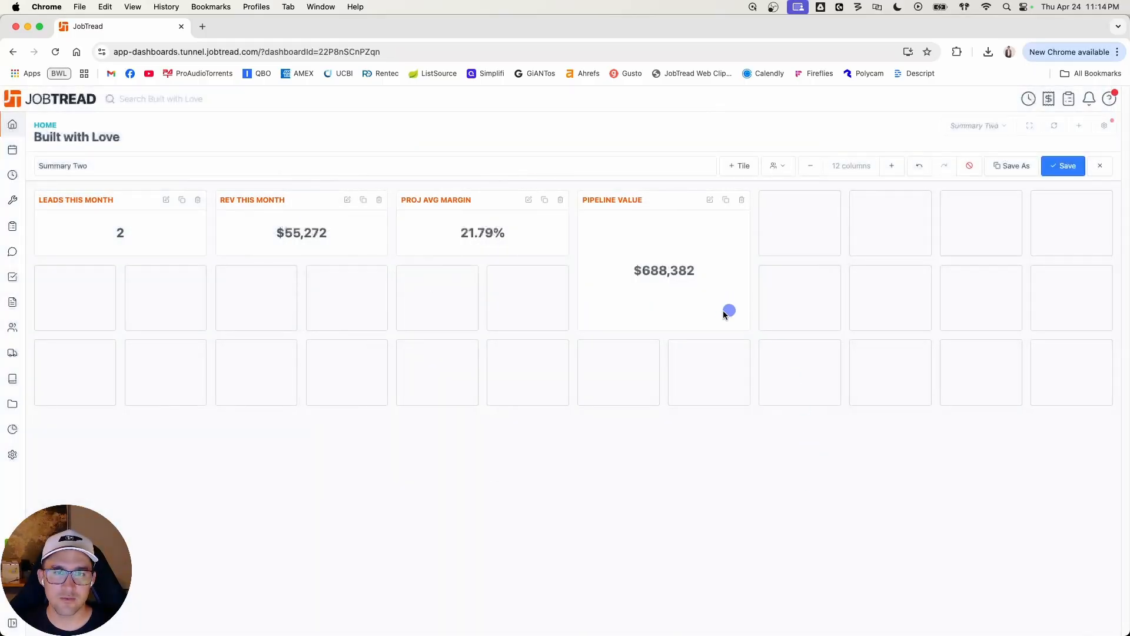
pyautogui.moveTo(703, 330); pyautogui.dragTo(704, 272)
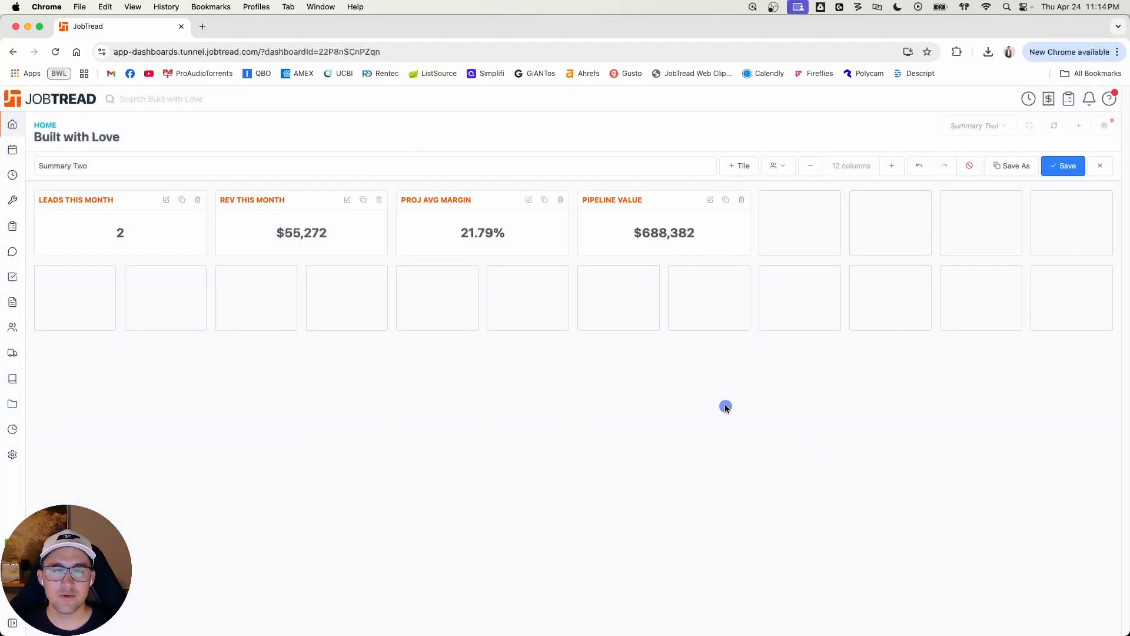
pyautogui.moveTo(674, 201); pyautogui.dragTo(883, 219)
pyautogui.moveTo(500, 214); pyautogui.dragTo(565, 217)
pyautogui.moveTo(310, 197); pyautogui.dragTo(492, 201)
pyautogui.moveTo(423, 200); pyautogui.dragTo(316, 235)
pyautogui.moveTo(202, 225); pyautogui.dragTo(274, 228)
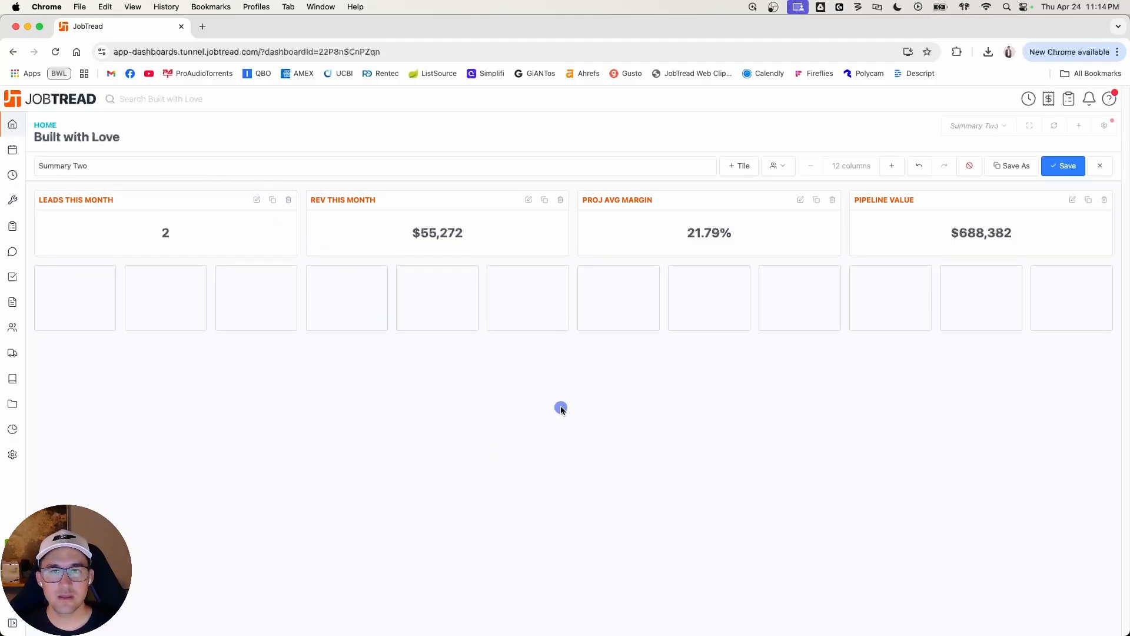
pyautogui.click(1066, 166)
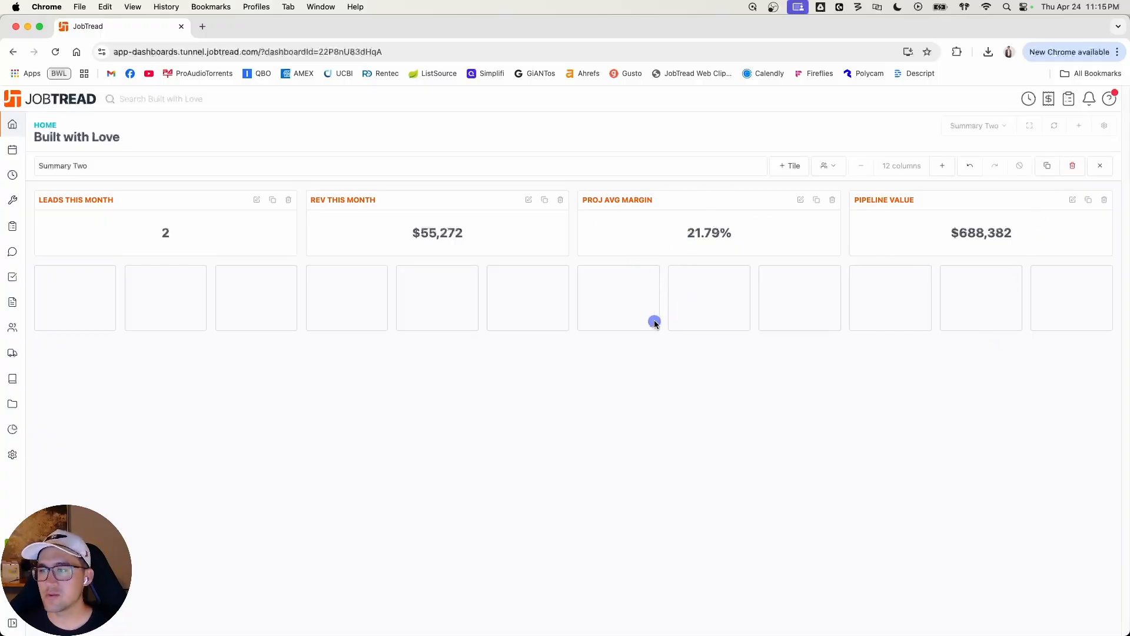
# Step: Add a chart tile named "Customer Orders" to the Summary Two dashboard
pyautogui.click(788, 166)
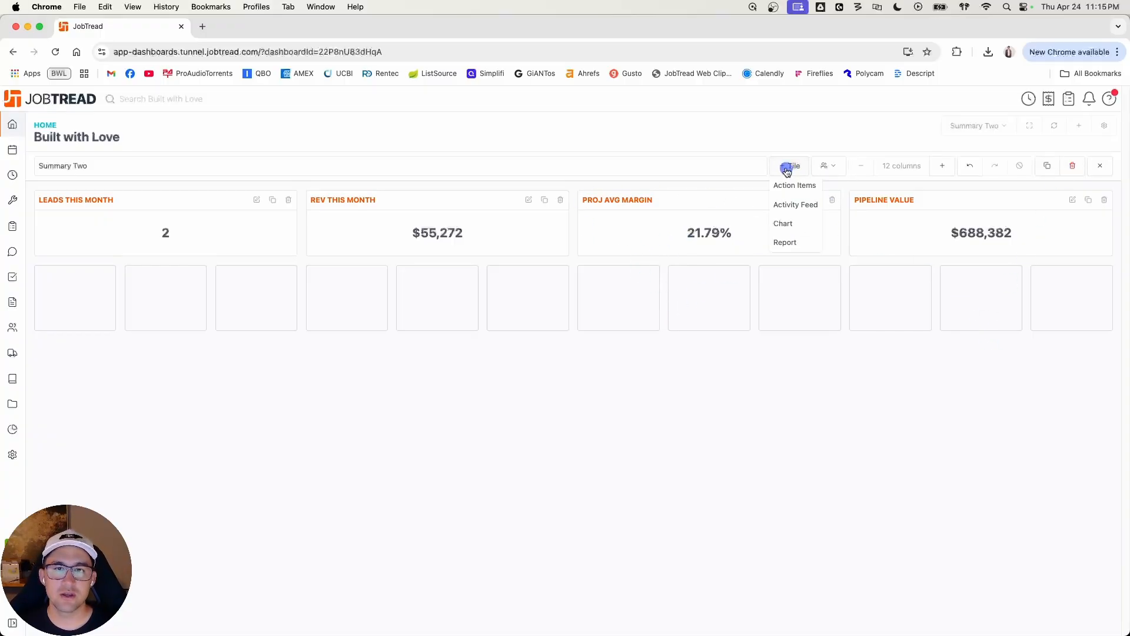
pyautogui.click(787, 220)
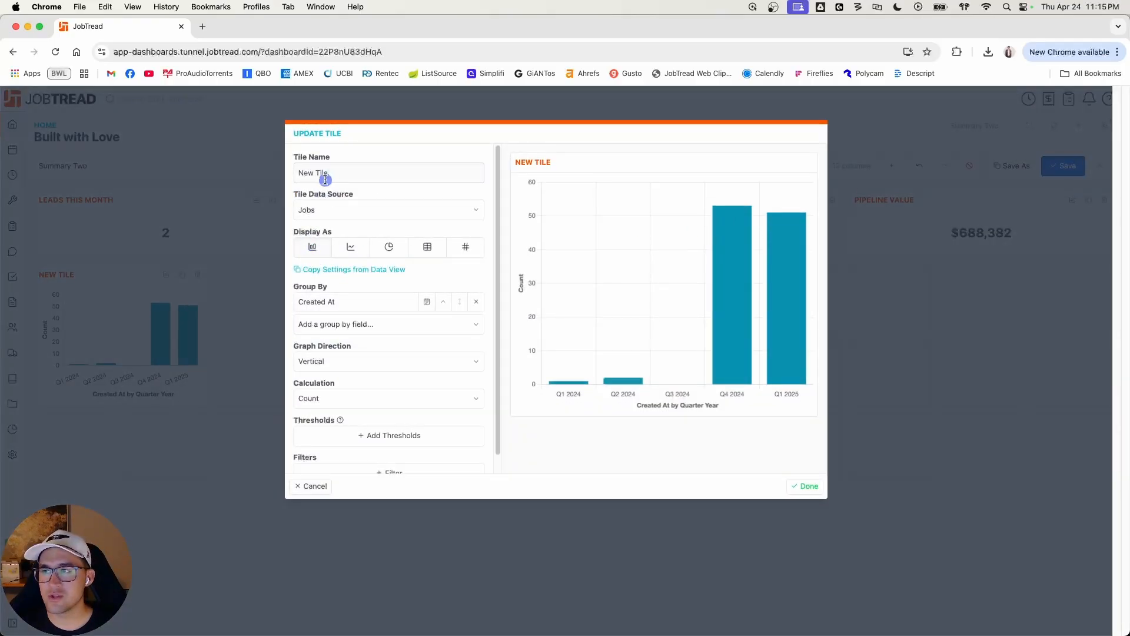
pyautogui.moveTo(300, 172); pyautogui.dragTo(338, 172)
pyautogui.write('Customer Orders')
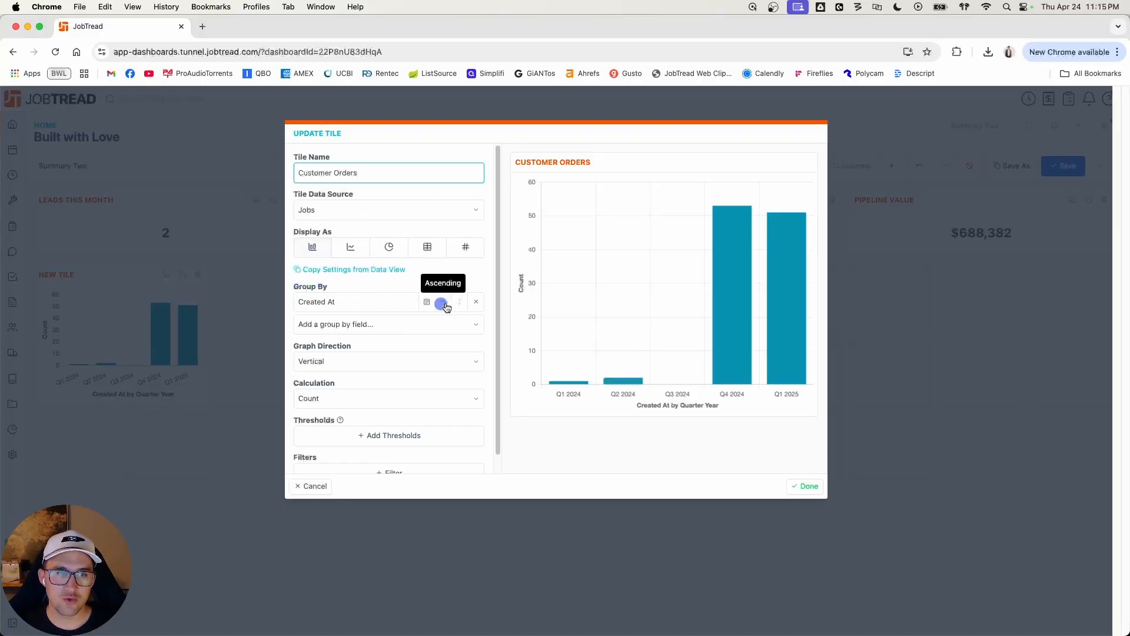
# Step: Set the Created At grouping of the Customer Orders chart to Month Year and check the other group-by fields
pyautogui.click(425, 303)
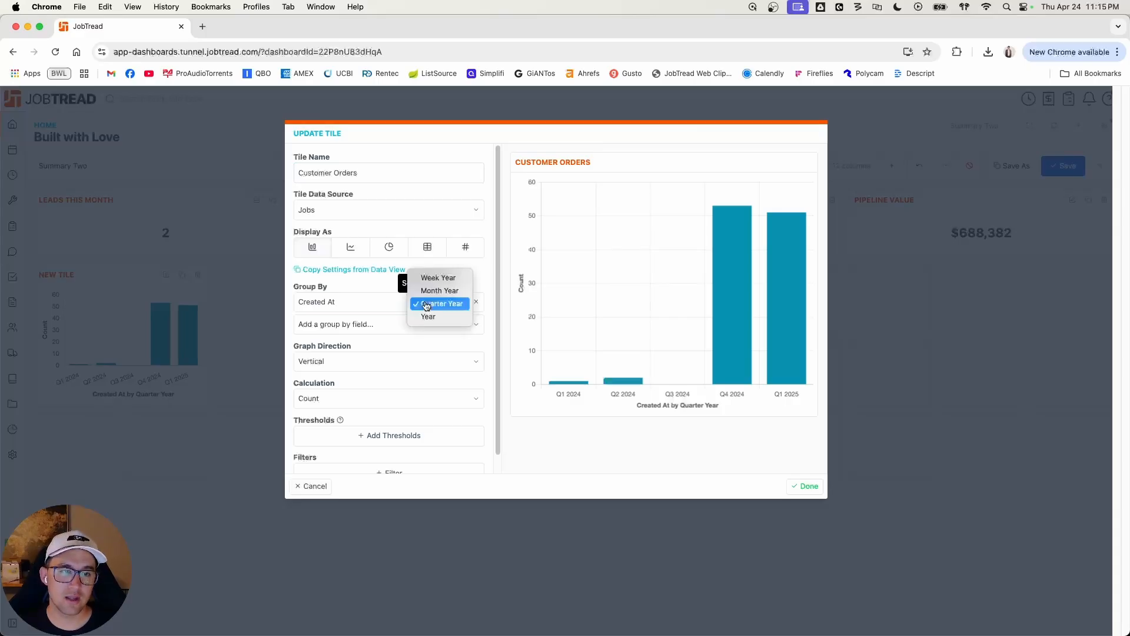
pyautogui.click(432, 292)
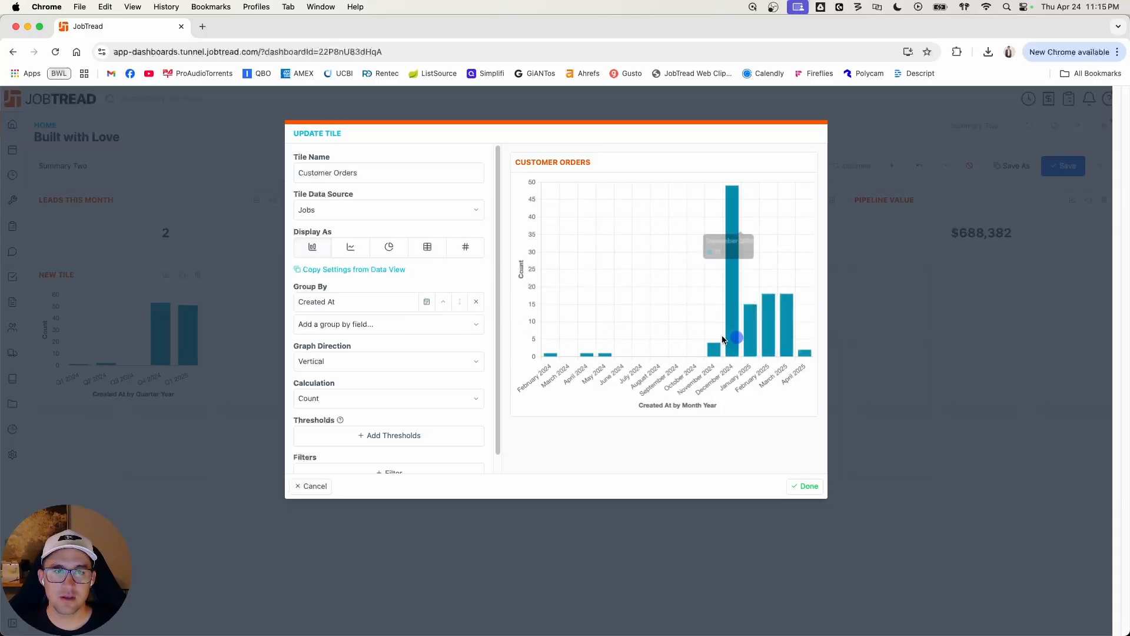
pyautogui.click(329, 324)
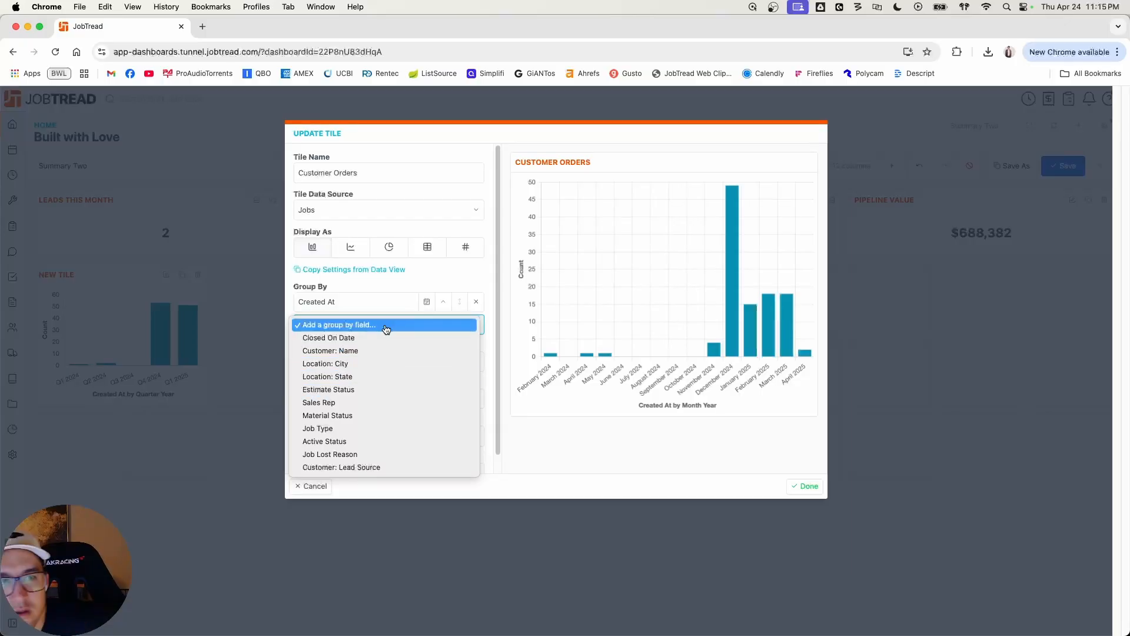
pyautogui.click(393, 287)
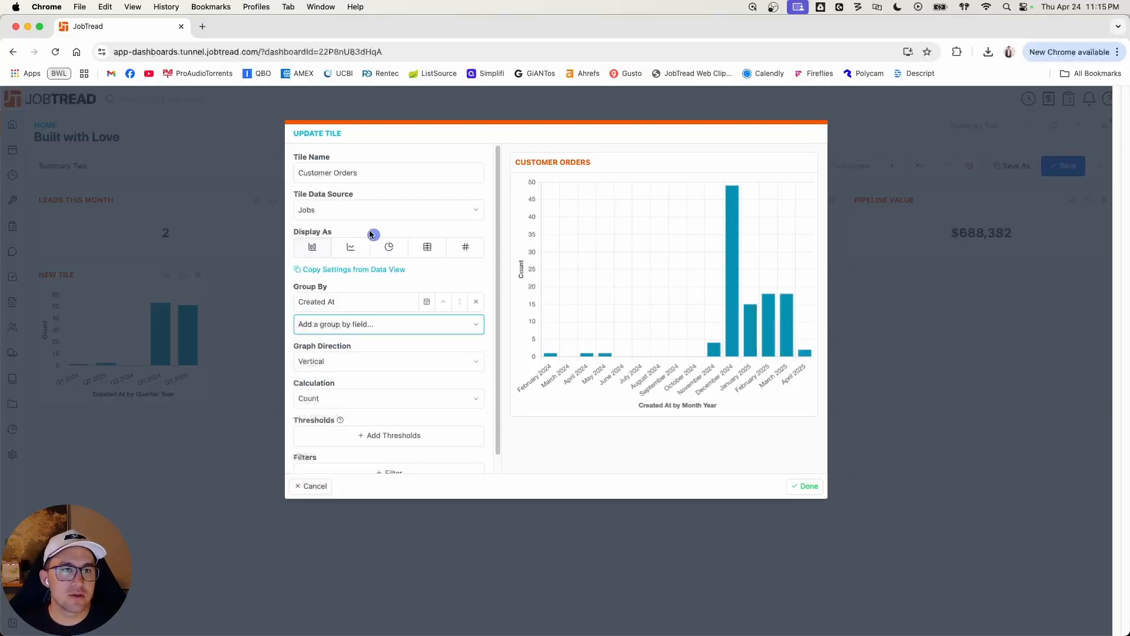
# Step: Switch the Customer Orders tile's data source to Documents and remove its existing group-by field
pyautogui.click(344, 213)
pyautogui.click(344, 200)
pyautogui.click(375, 302)
pyautogui.click(476, 301)
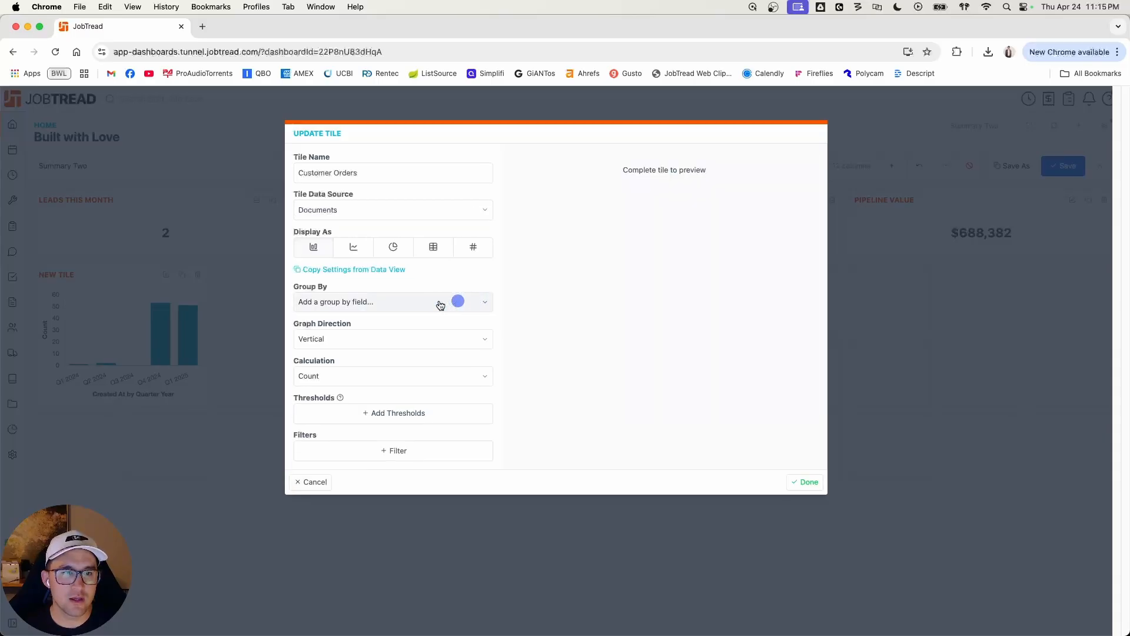
# Step: Group the Customer Orders chart by Created At at a Month Year interval and by Status
pyautogui.click(412, 304)
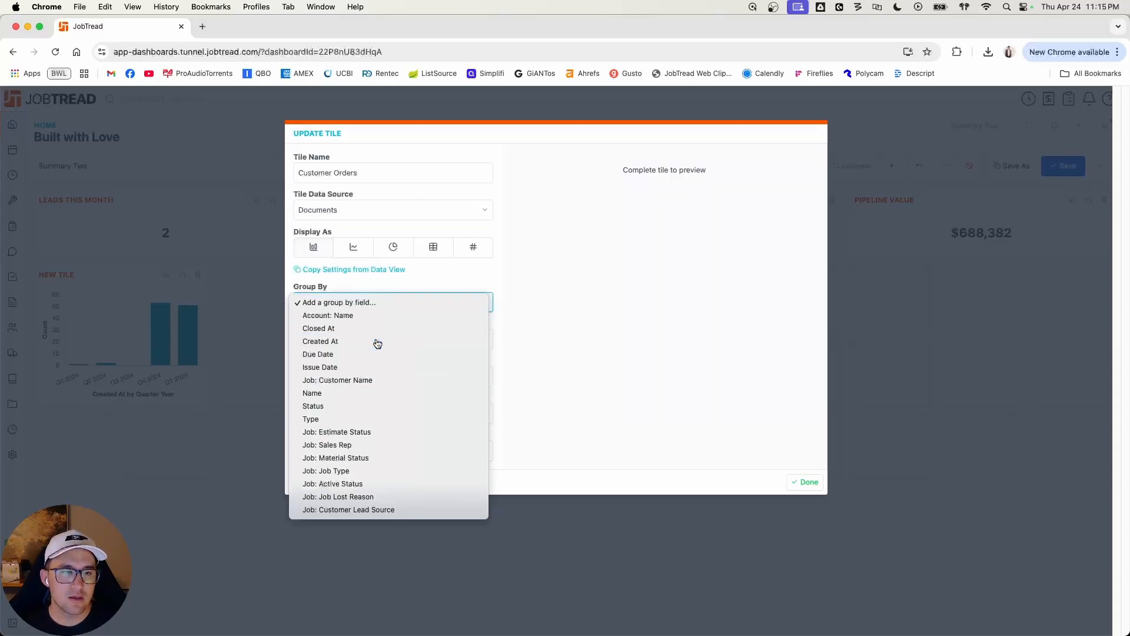
pyautogui.click(376, 342)
pyautogui.click(427, 303)
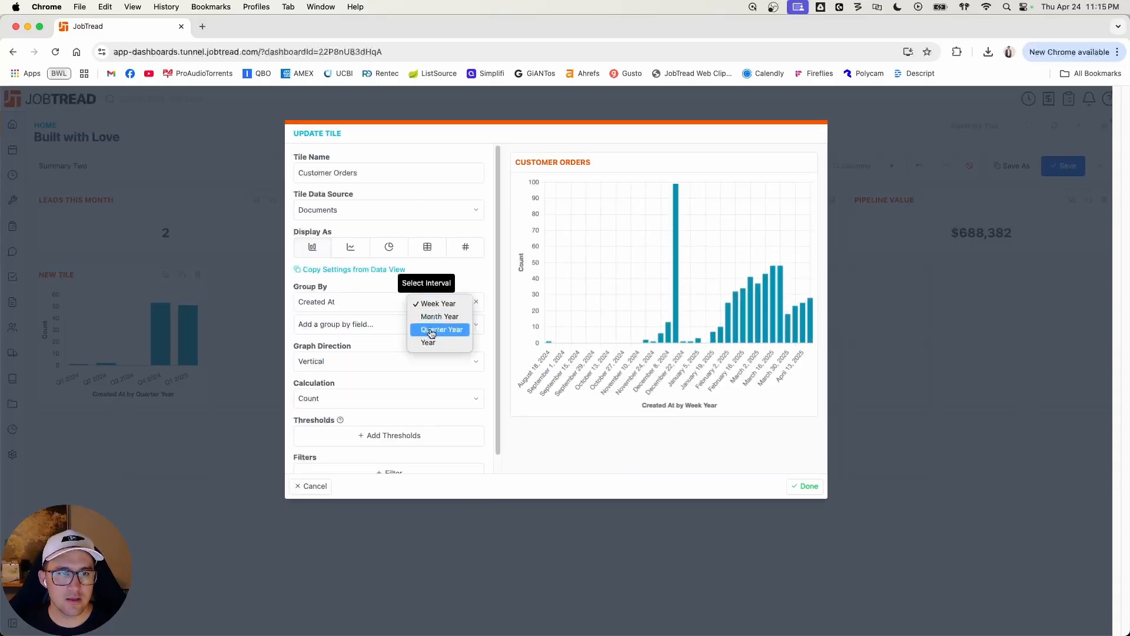
pyautogui.click(429, 321)
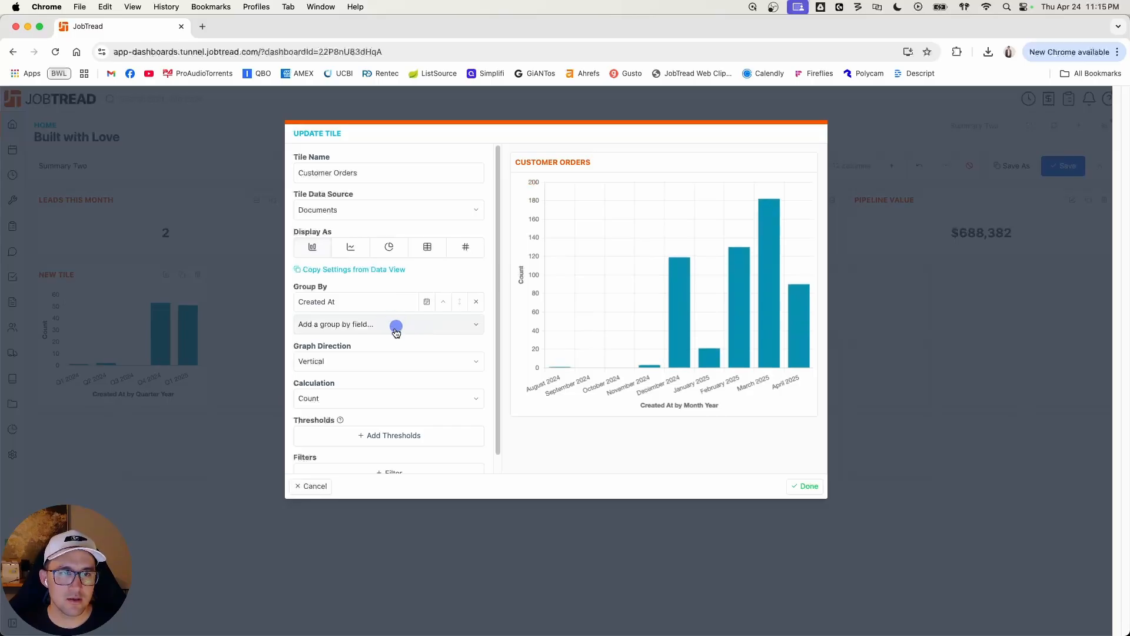
pyautogui.click(395, 327)
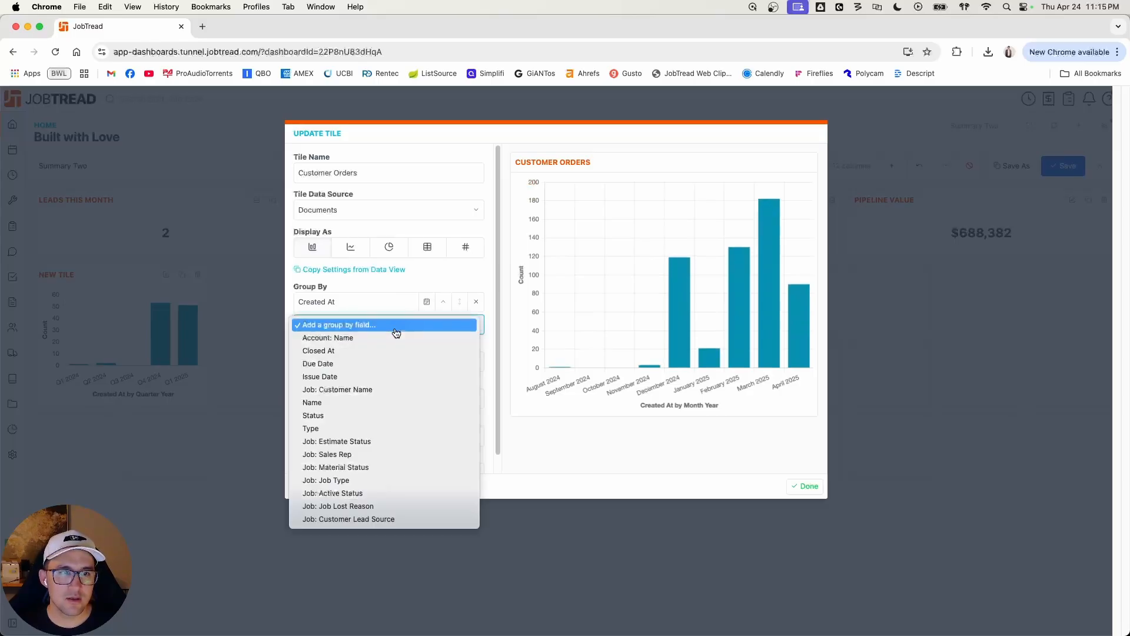
pyautogui.click(366, 415)
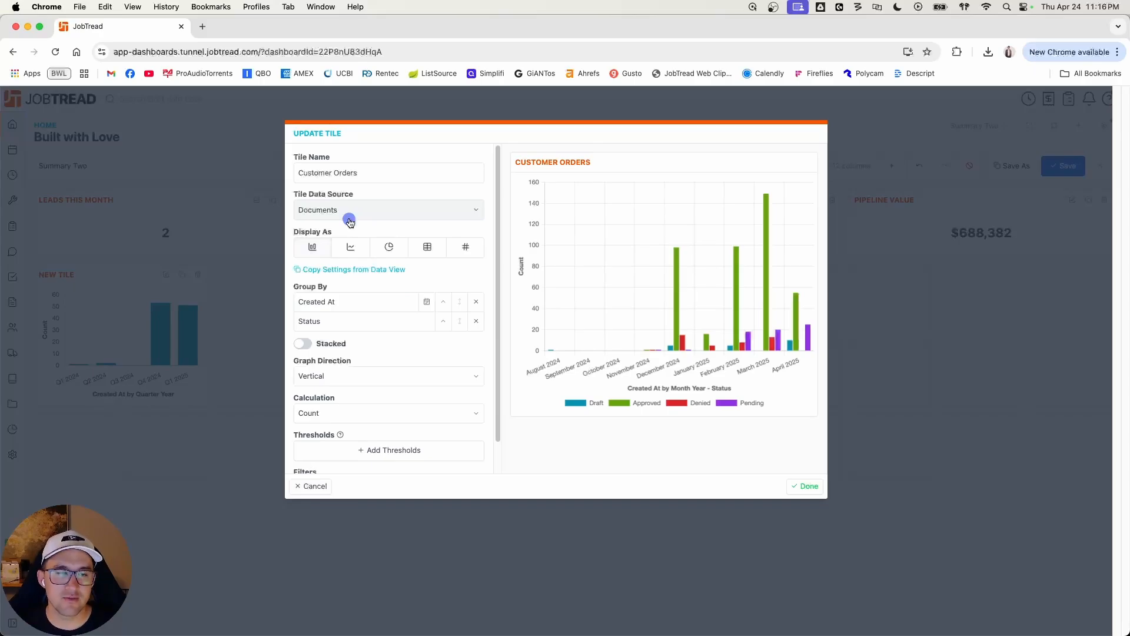
# Step: Filter the Customer Orders chart to documents whose Type is Customer Order
pyautogui.scroll(-1, 407, 315)
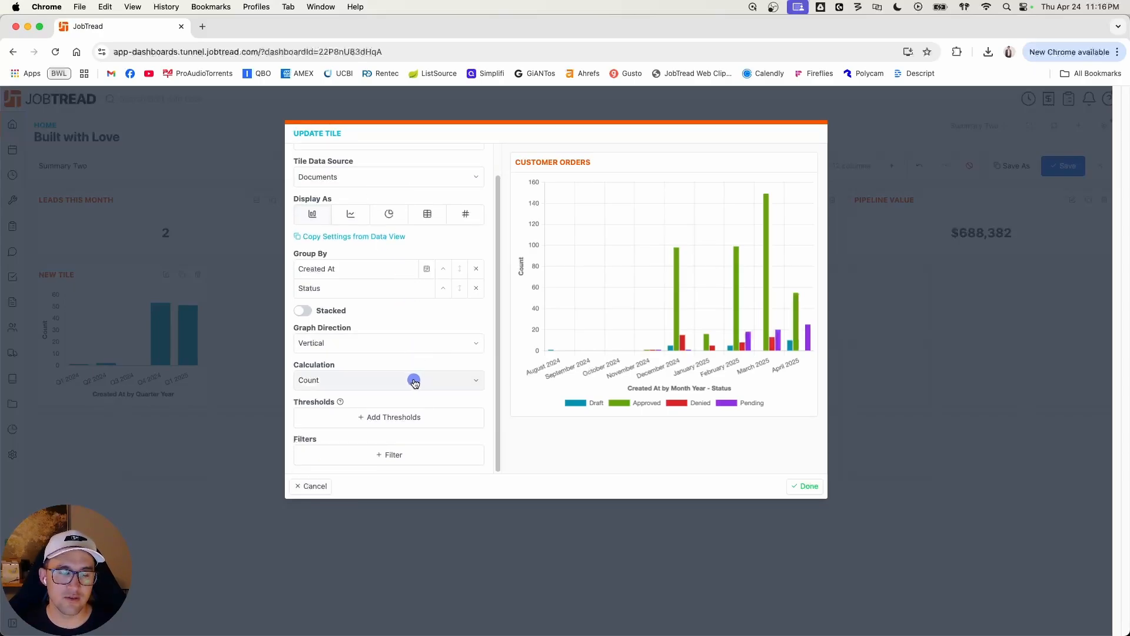
pyautogui.click(385, 454)
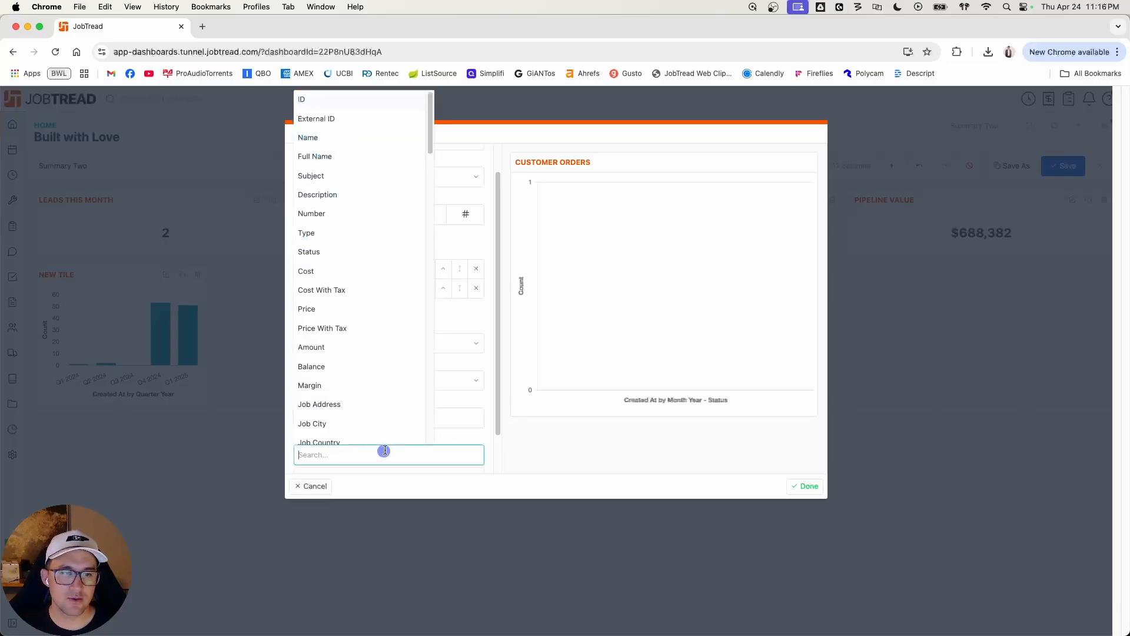
pyautogui.scroll(-1, 369, 376)
pyautogui.click(361, 223)
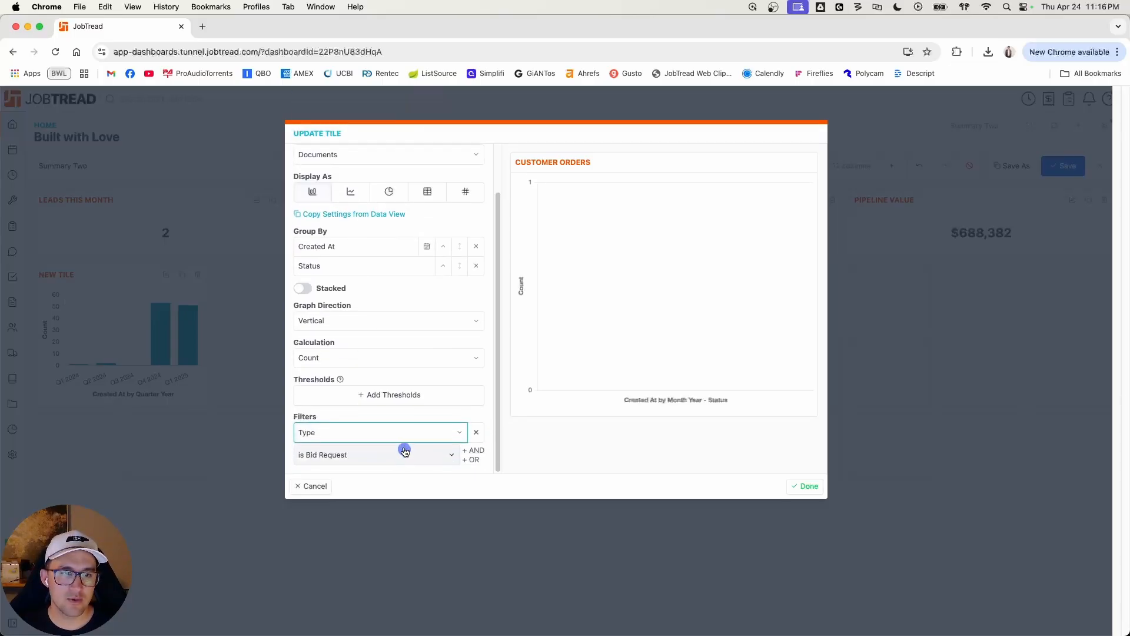
pyautogui.click(380, 453)
pyautogui.click(382, 467)
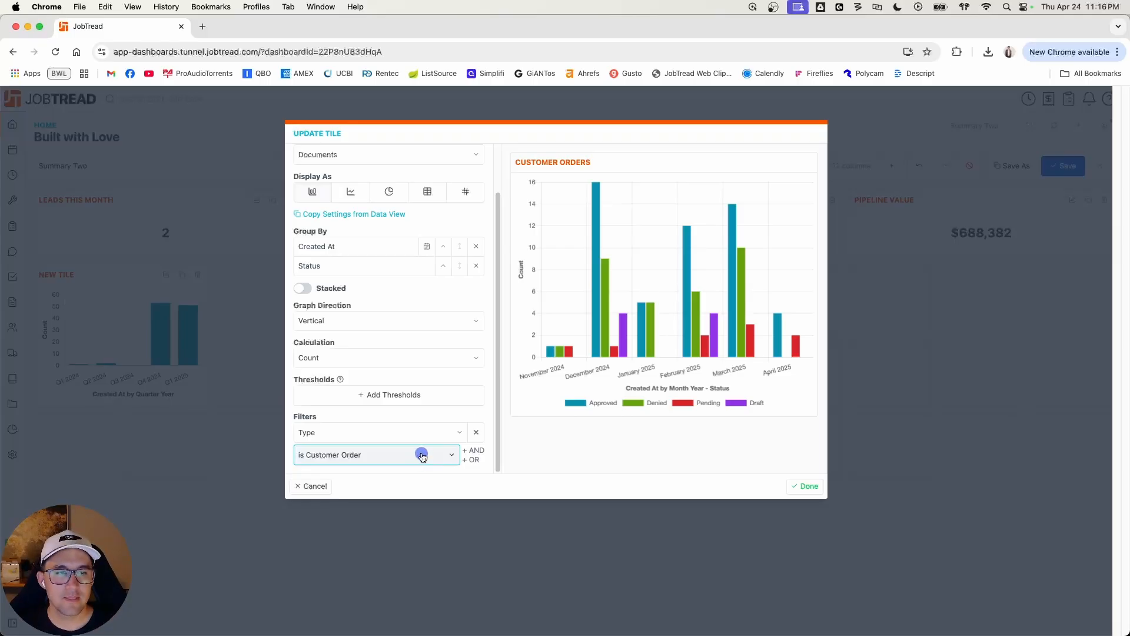
# Step: Add a second AND filter to the Customer Orders chart so that Created At is this year
pyautogui.click(475, 450)
pyautogui.scroll(-2, 424, 447)
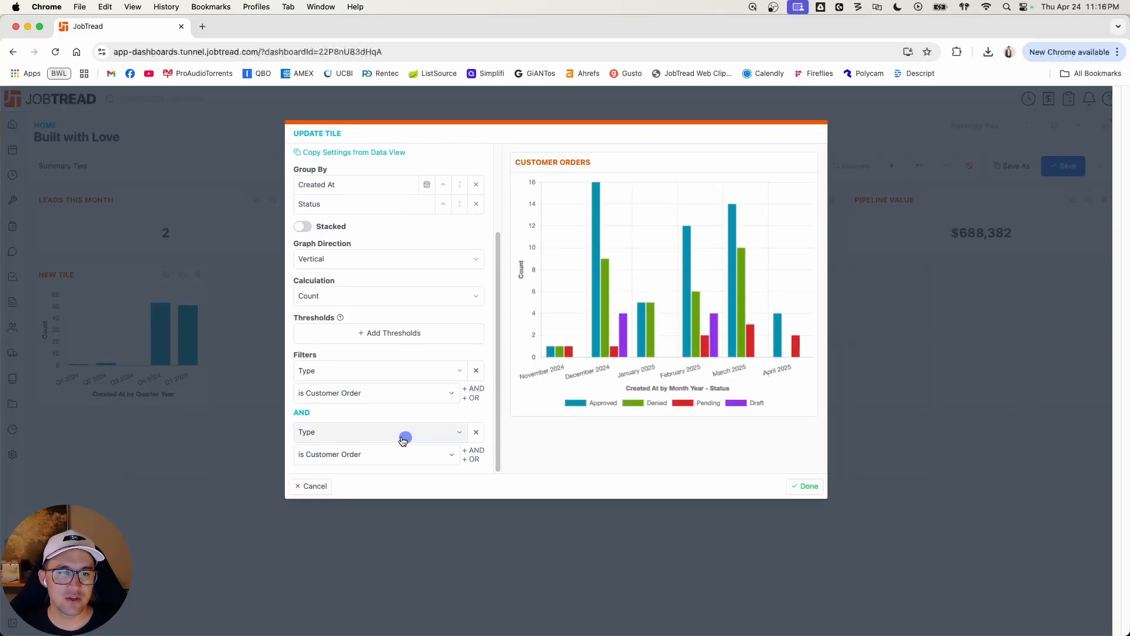
pyautogui.click(403, 440)
pyautogui.scroll(-1, 392, 415)
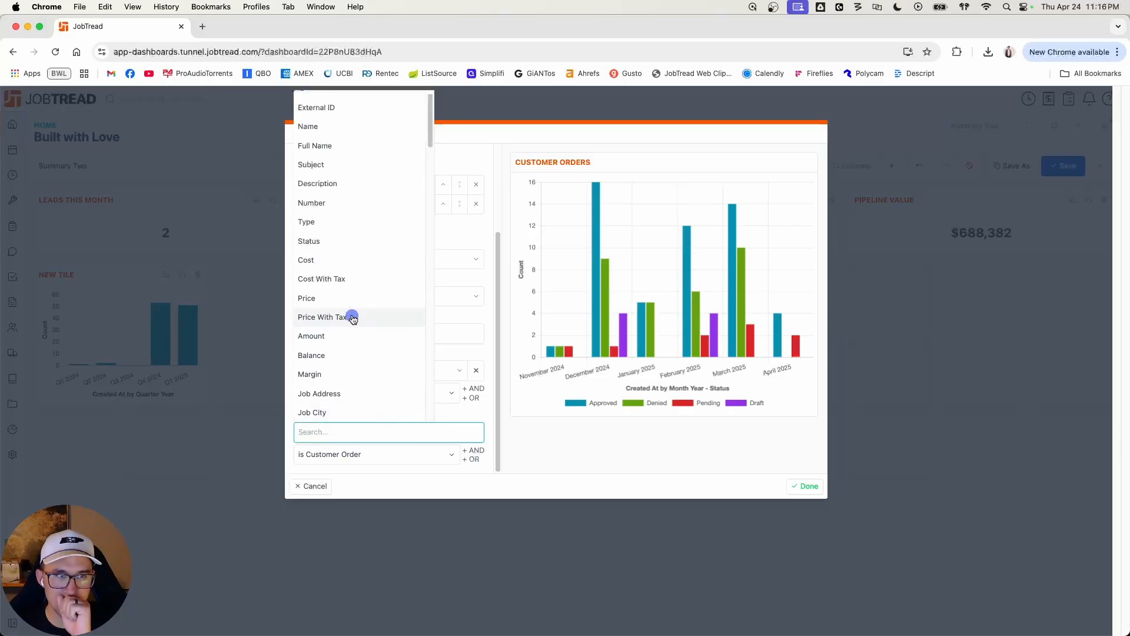
pyautogui.write('Created')
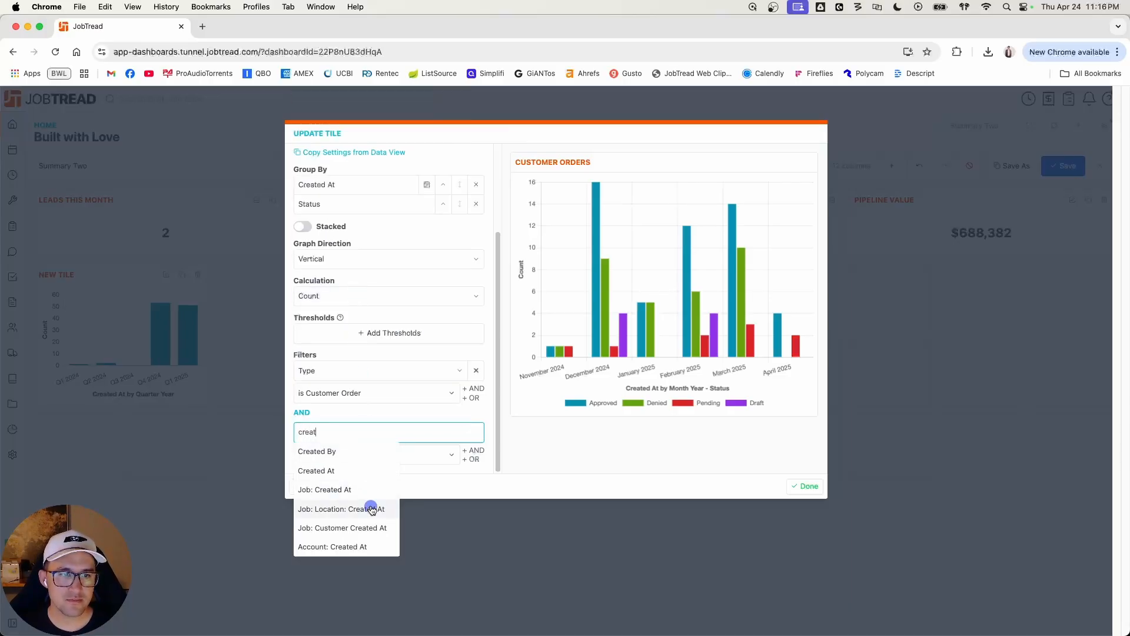
pyautogui.click(361, 474)
pyautogui.click(382, 455)
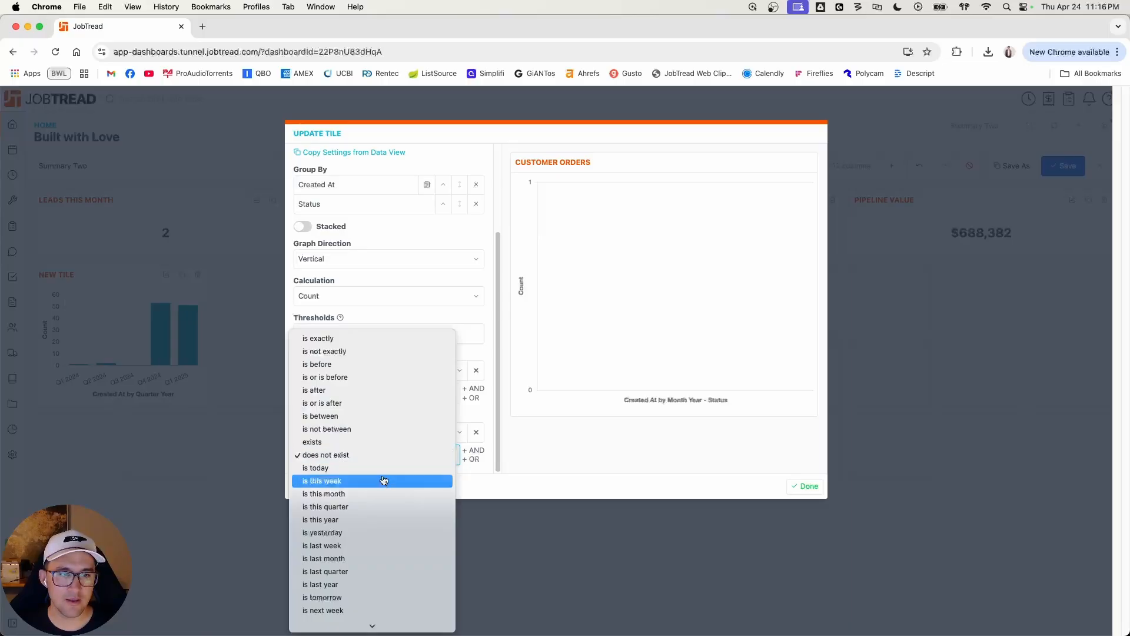
pyautogui.click(503, 458)
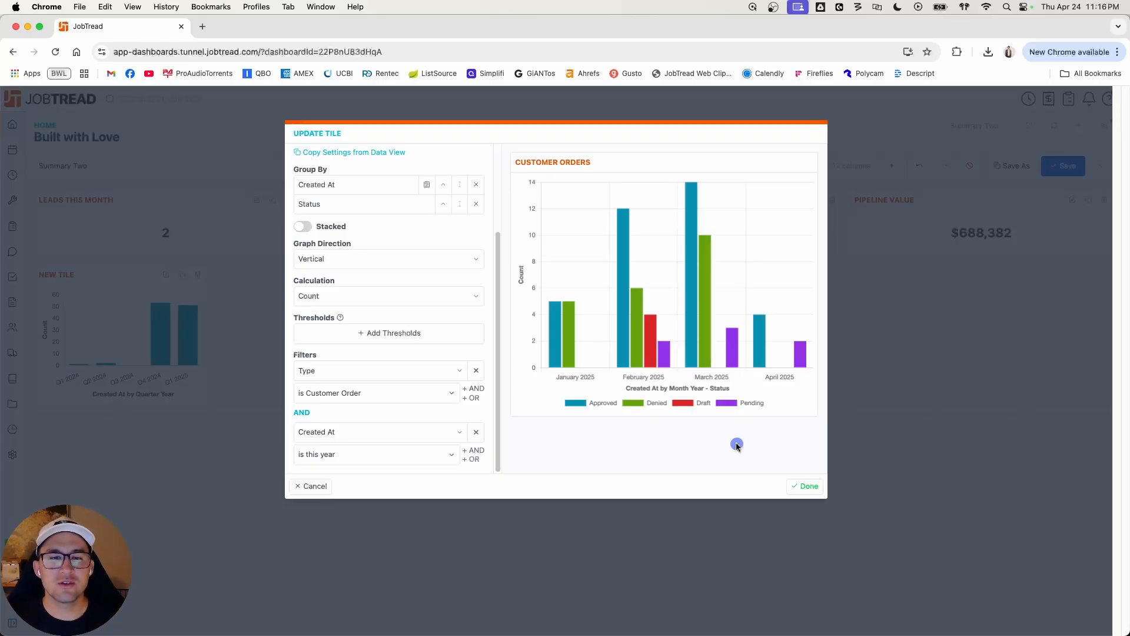
# Step: Try the Customer Orders chart with the sum of Amount as its calculation, and switch the calculation back to Count
pyautogui.moveTo(650, 342)
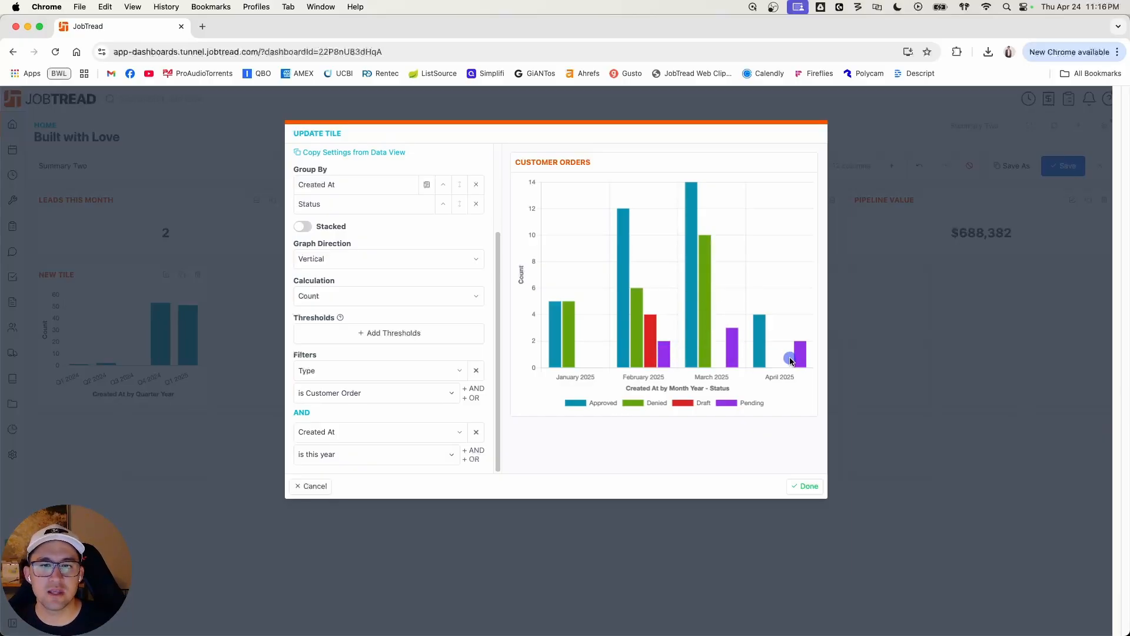
pyautogui.moveTo(668, 360)
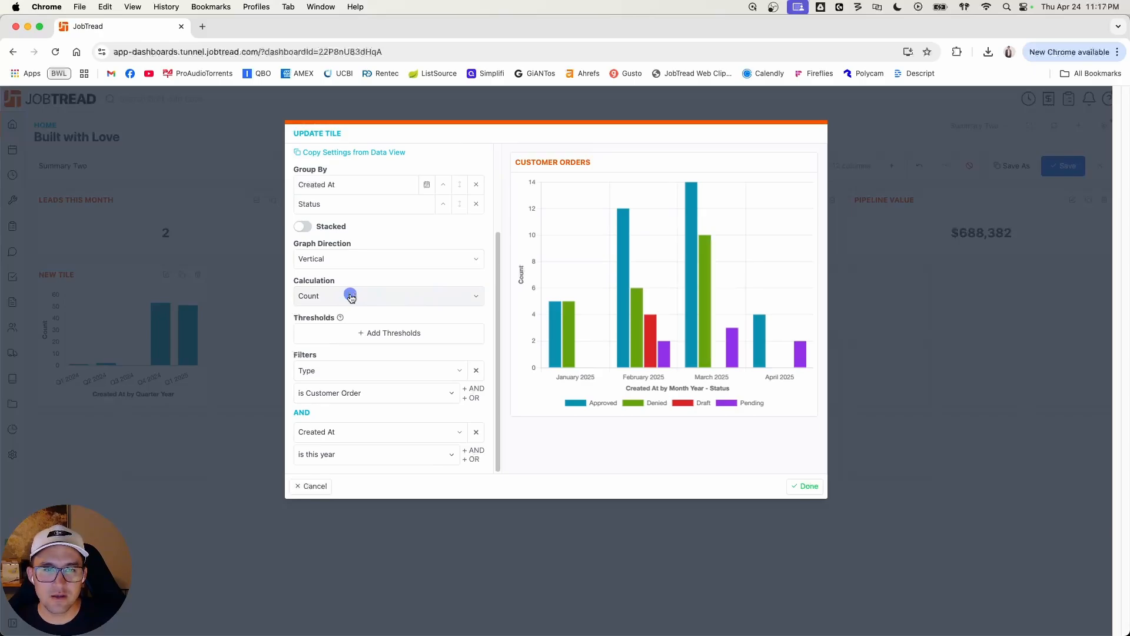
pyautogui.moveTo(623, 247)
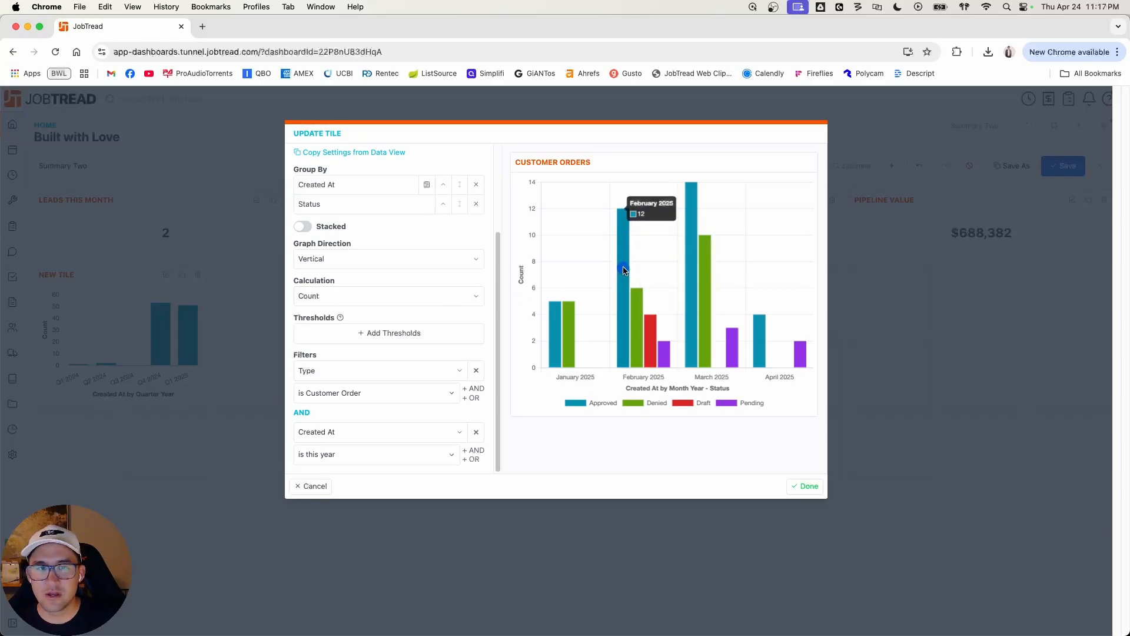
pyautogui.click(419, 294)
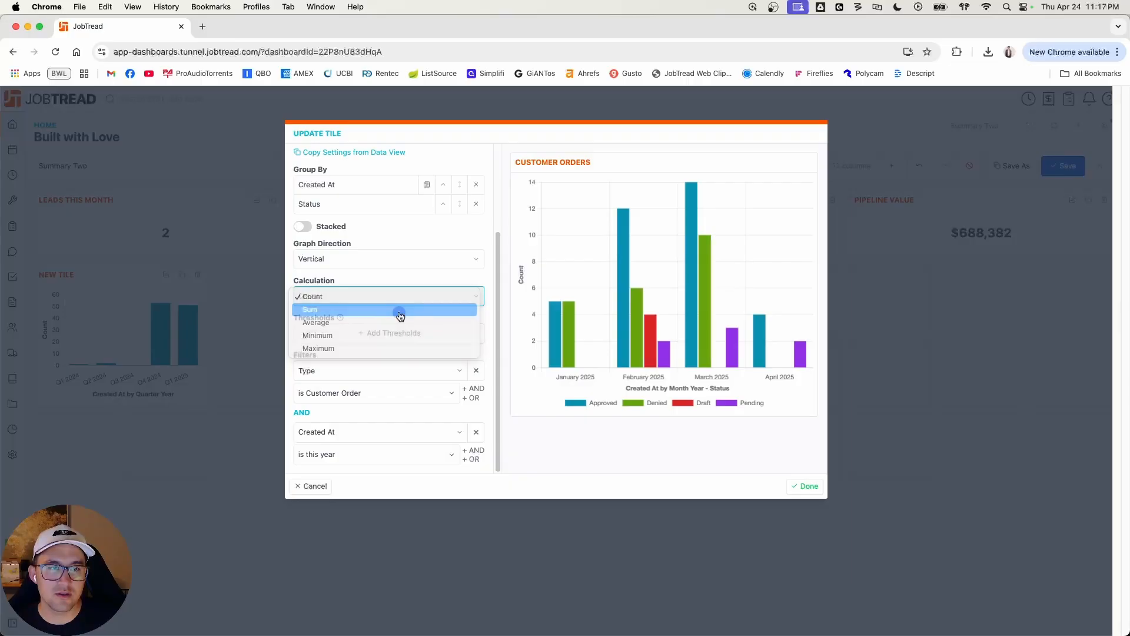
pyautogui.click(400, 317)
pyautogui.click(437, 296)
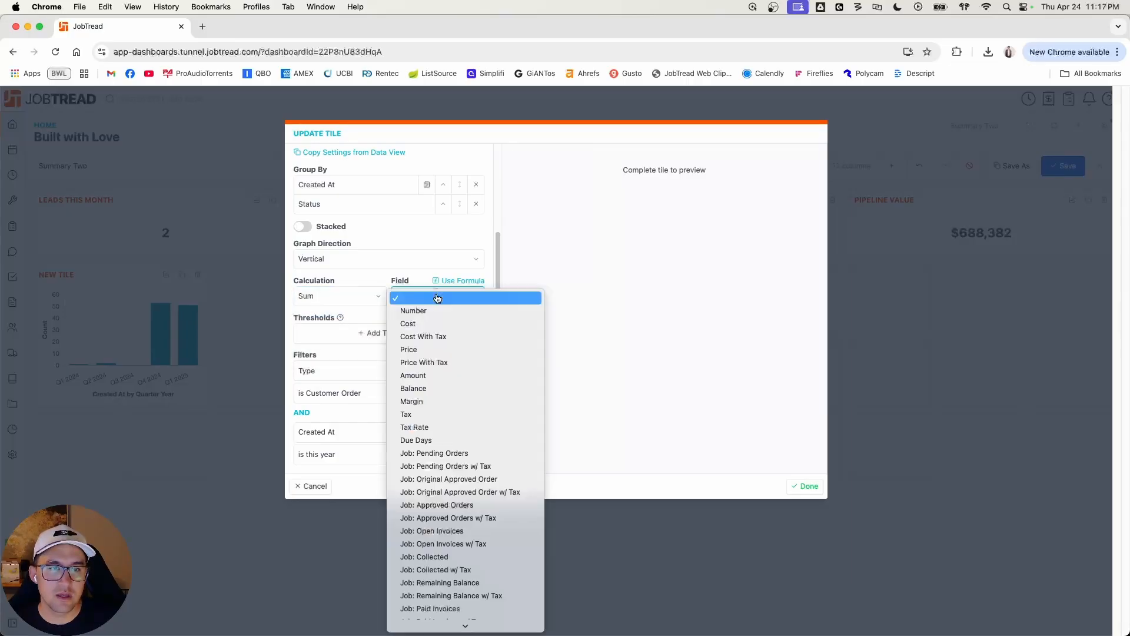
pyautogui.click(440, 375)
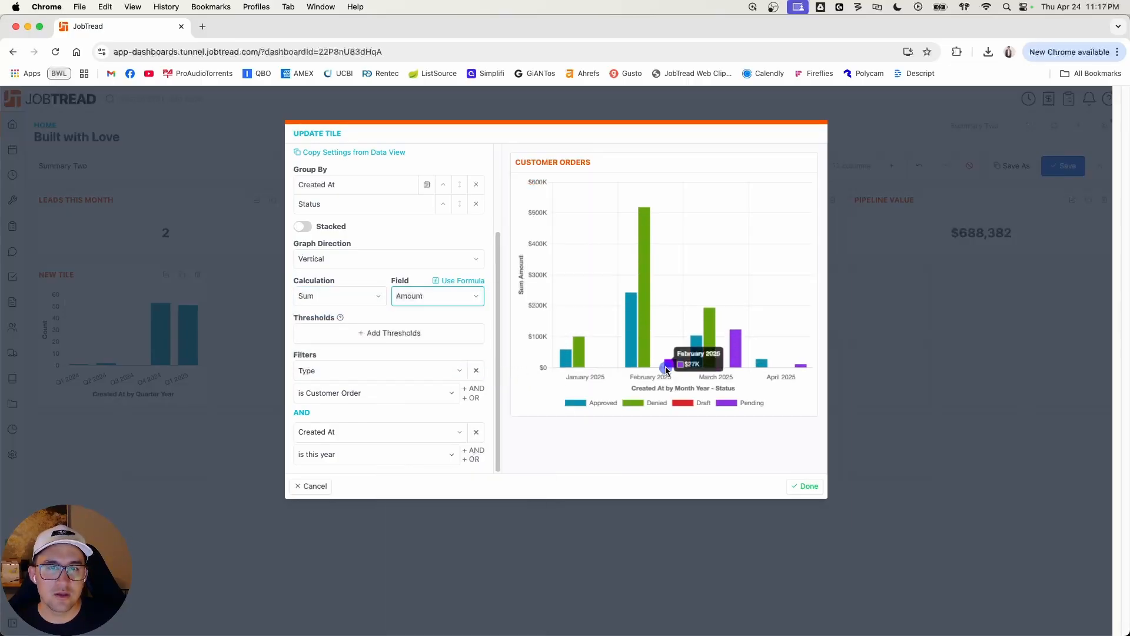
pyautogui.moveTo(646, 226)
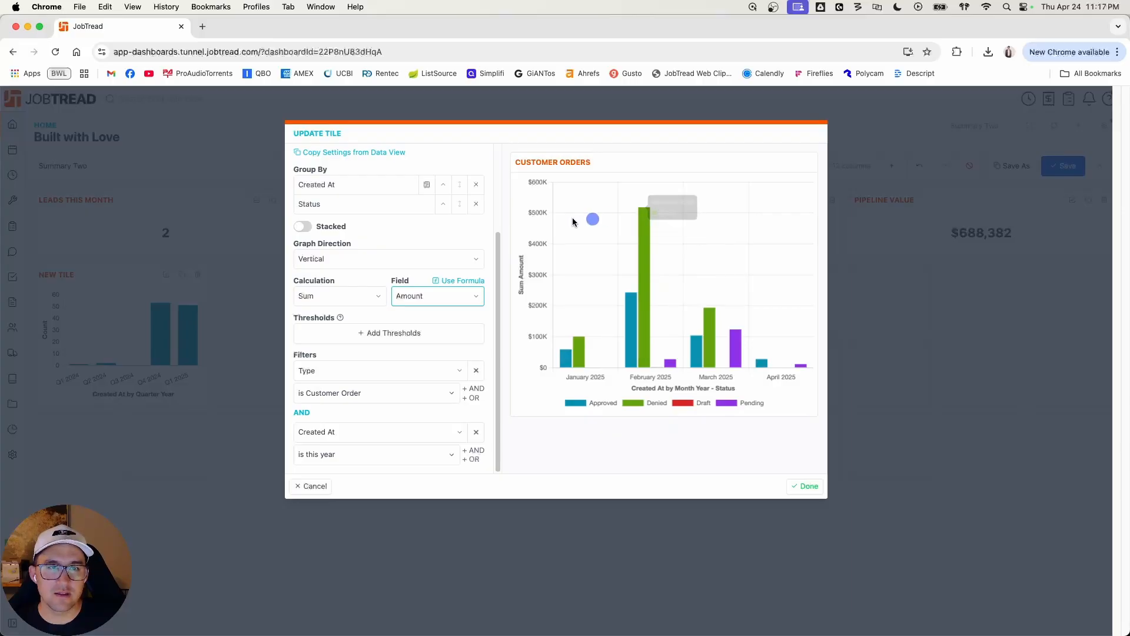
pyautogui.moveTo(630, 297)
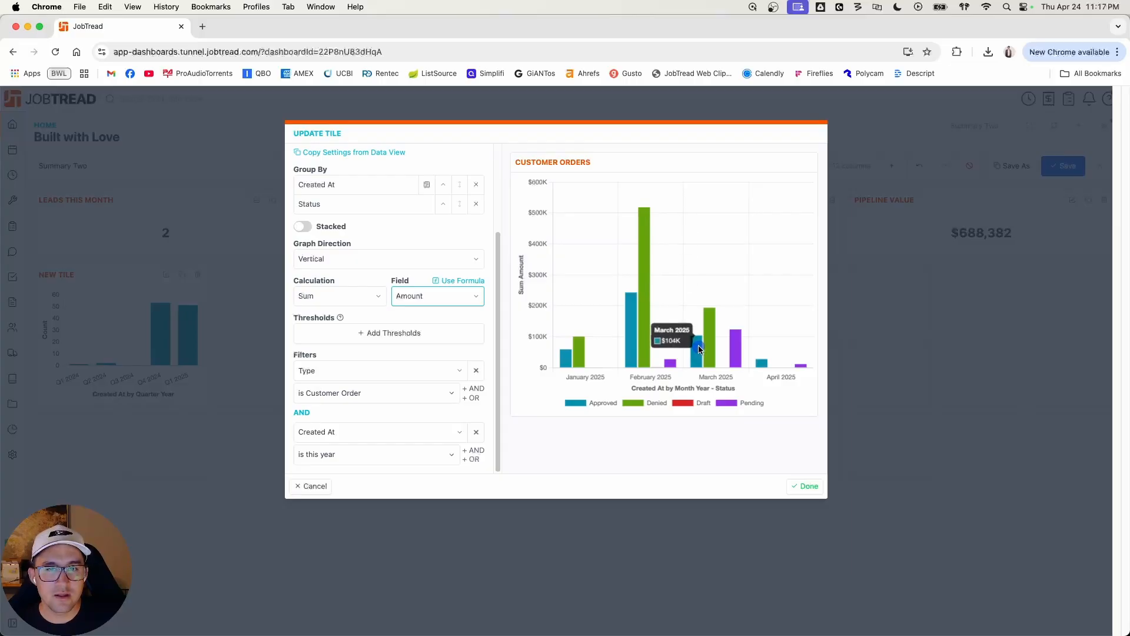
pyautogui.click(371, 295)
pyautogui.click(353, 289)
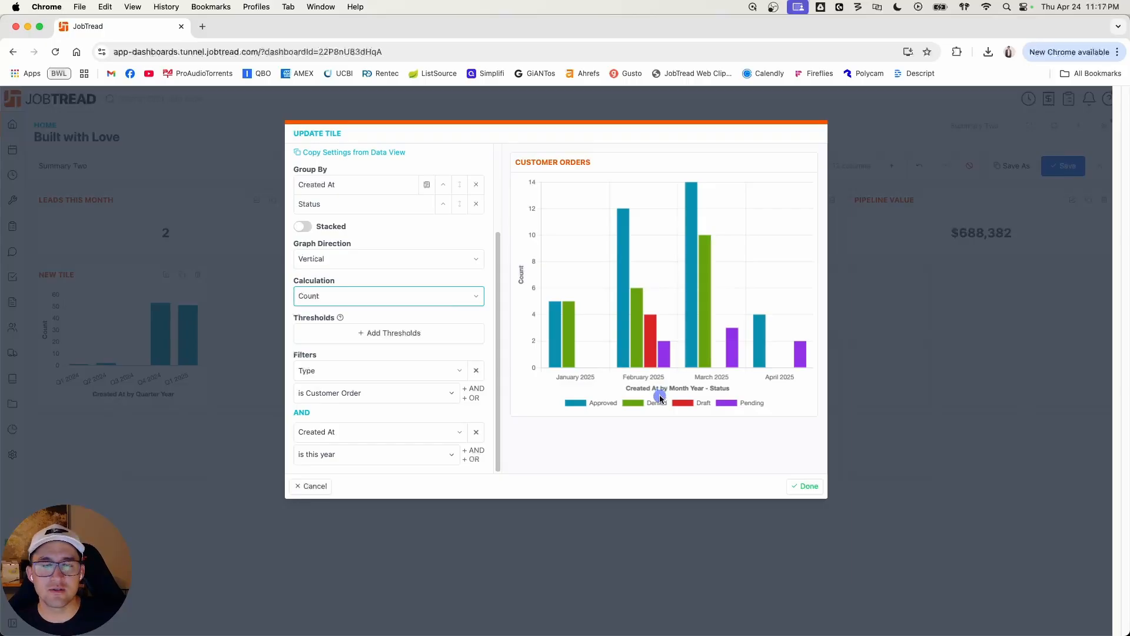
# Step: Accept the tile settings, enlarge the Customer Orders tile to four columns by three rows and save the dashboard
pyautogui.click(804, 486)
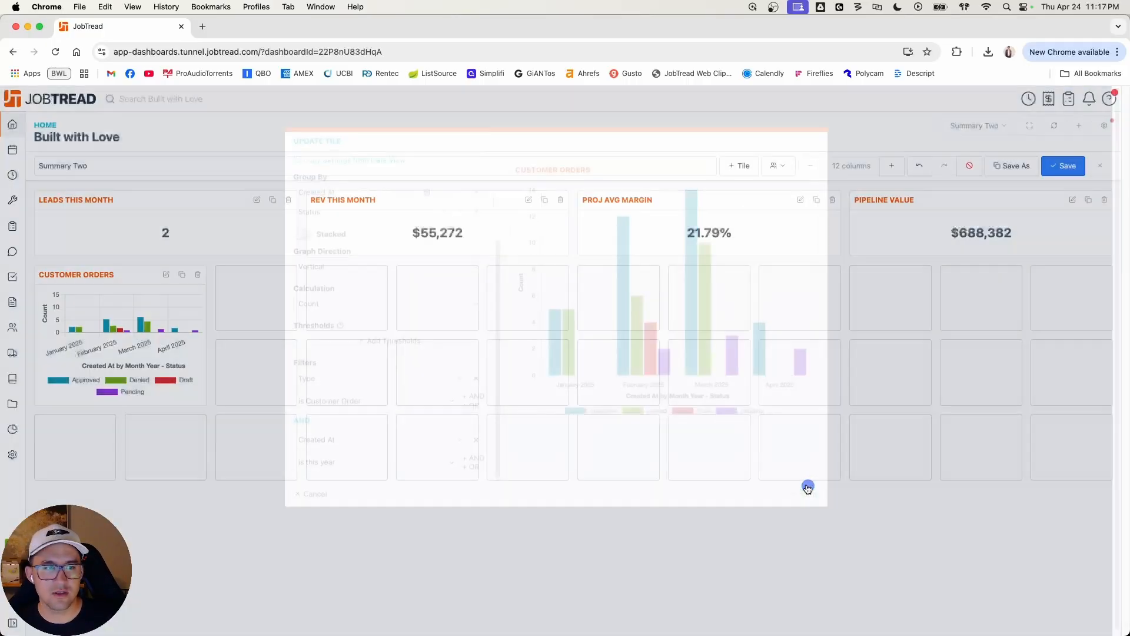
pyautogui.moveTo(204, 407); pyautogui.dragTo(450, 493)
pyautogui.moveTo(399, 490); pyautogui.dragTo(396, 492)
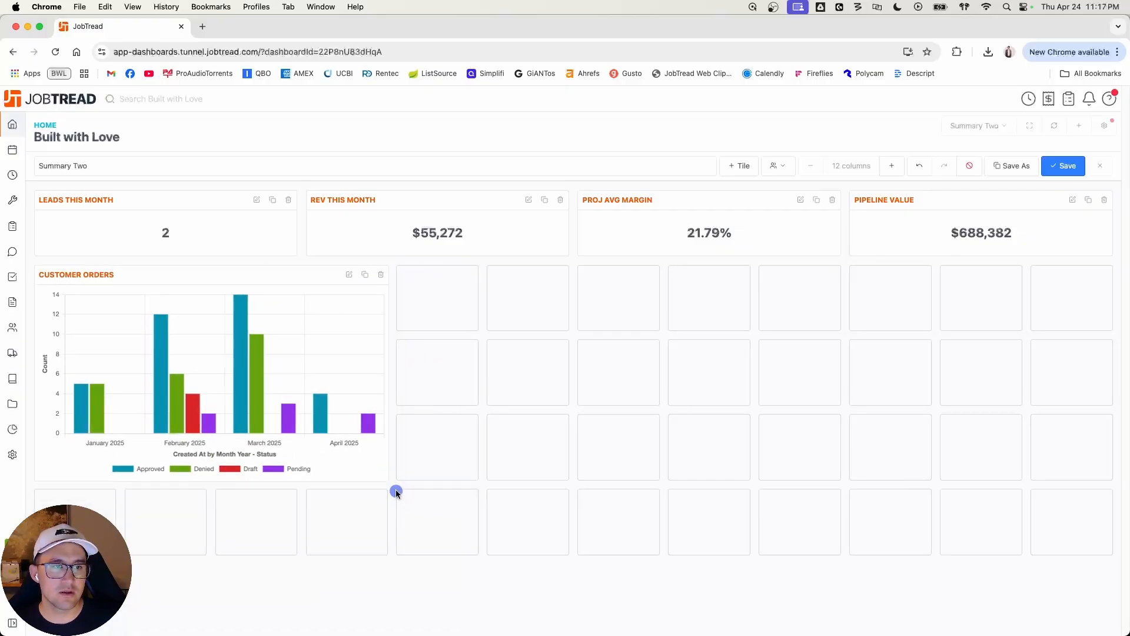
pyautogui.click(1067, 165)
# Step: Add a chart tile named Monthly Rev with Documents as its data source
pyautogui.click(783, 171)
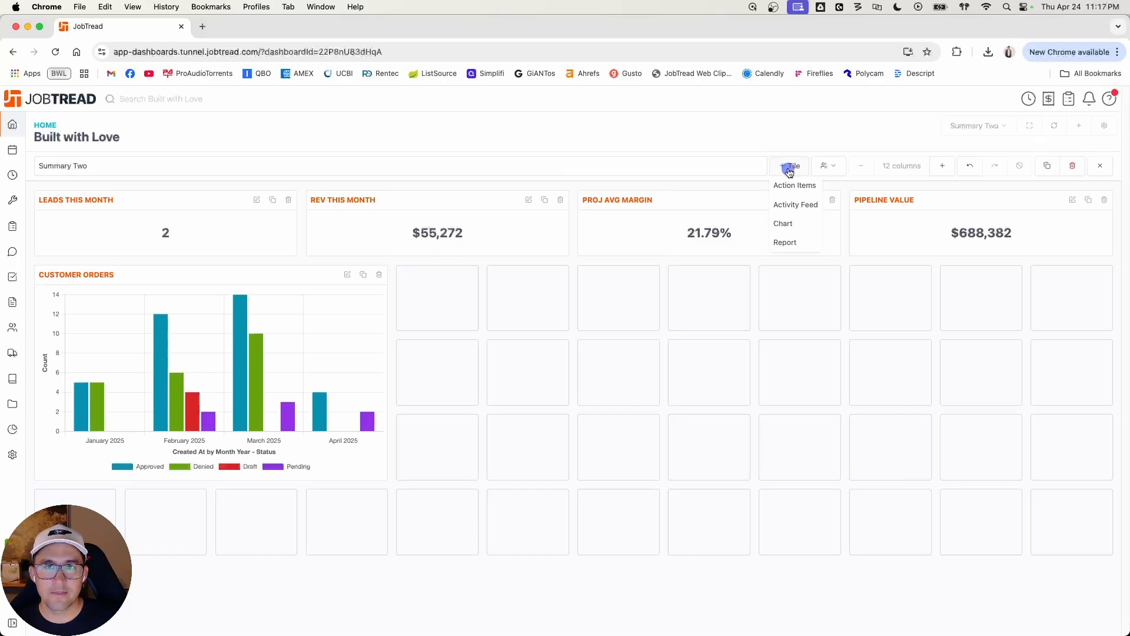
pyautogui.click(800, 224)
pyautogui.click(378, 169)
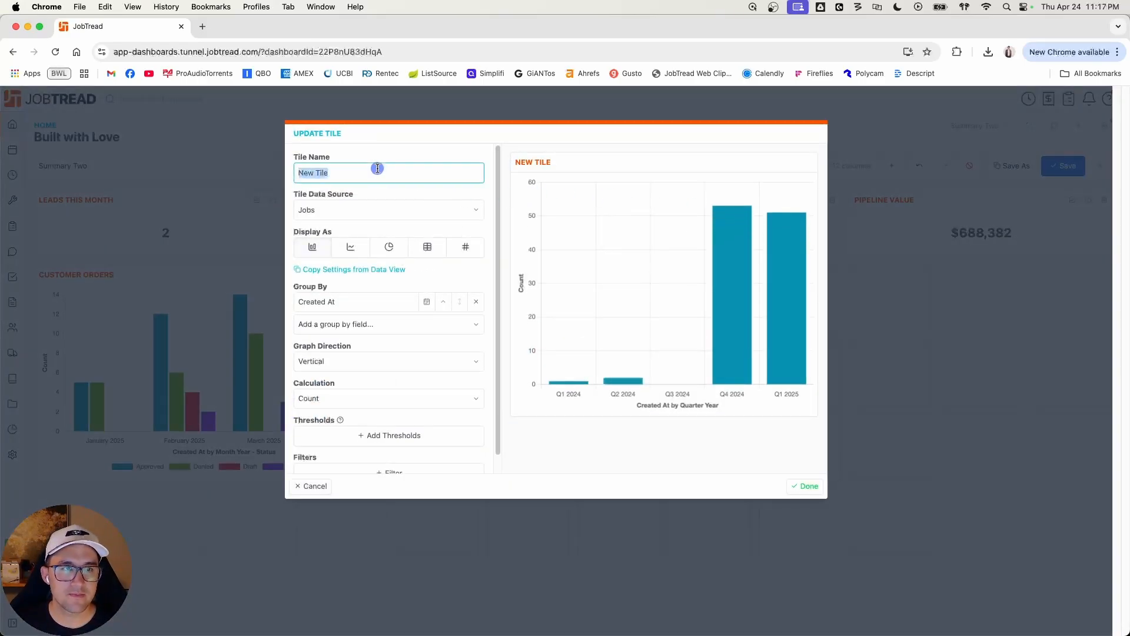
pyautogui.write('Monthly Rev')
pyautogui.click(382, 210)
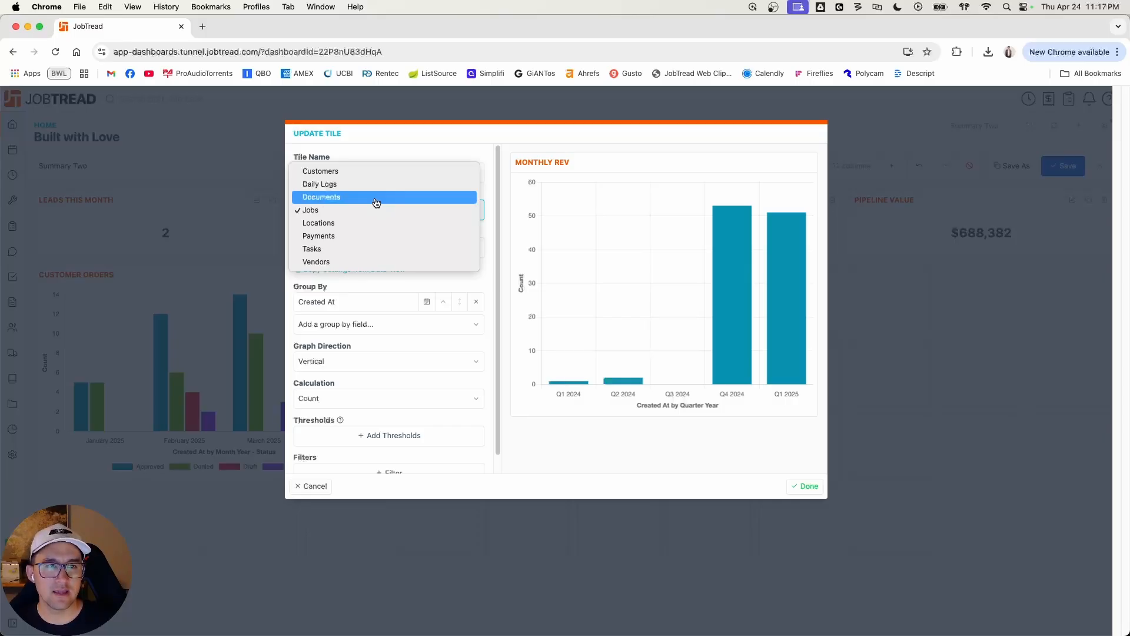
pyautogui.click(376, 198)
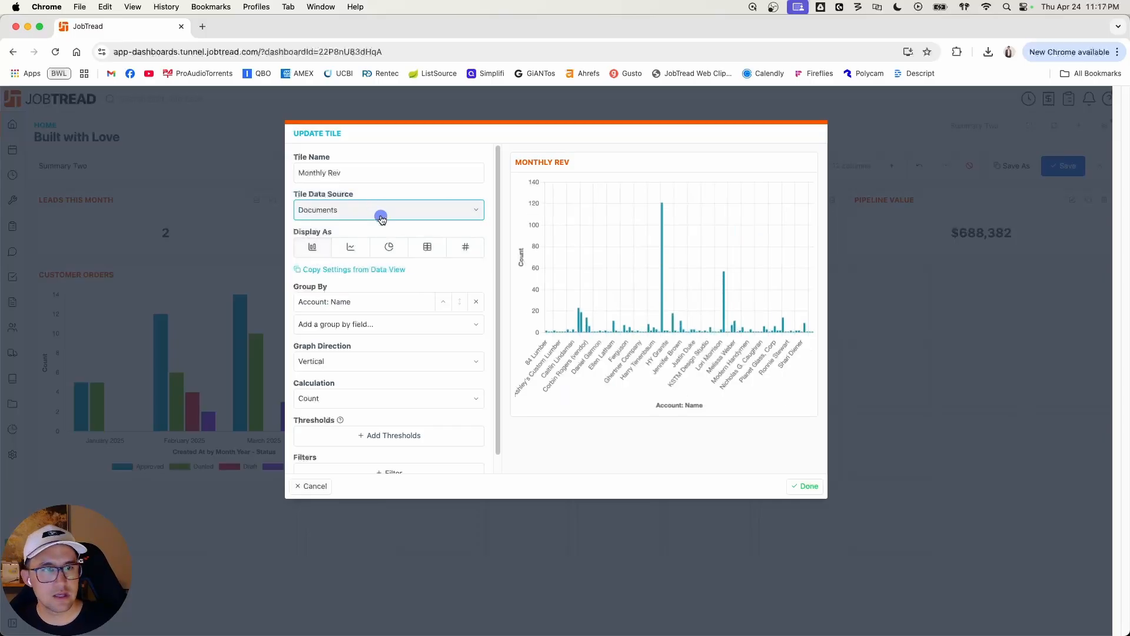
# Step: Replace the Monthly Rev chart's default grouping with Closed At at a Month Year interval
pyautogui.click(469, 303)
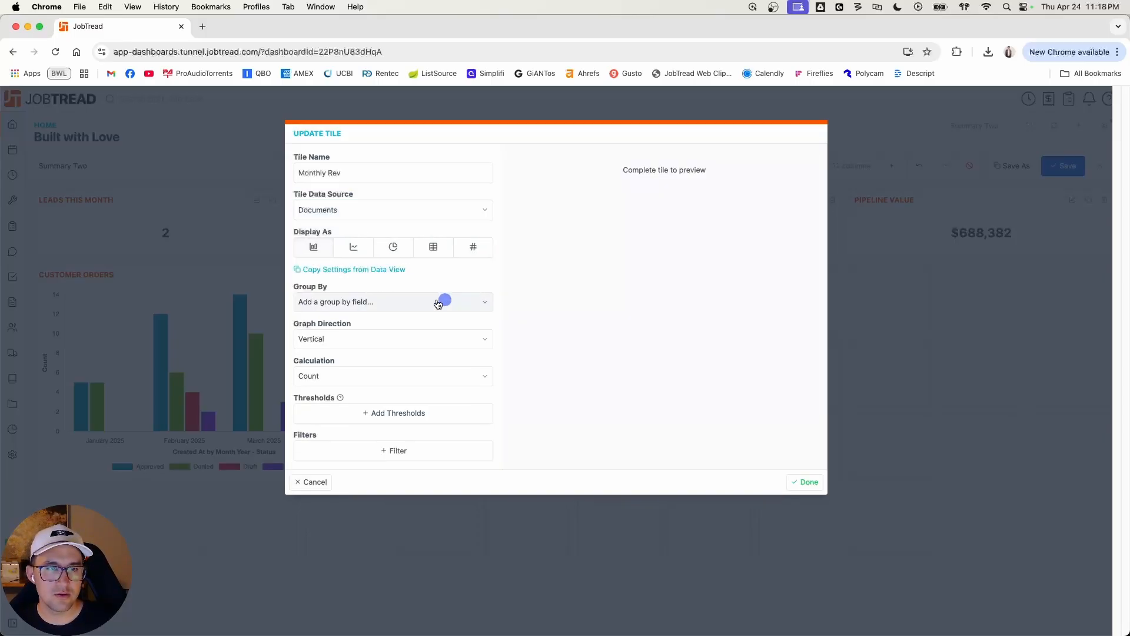
pyautogui.click(445, 302)
pyautogui.click(380, 334)
pyautogui.click(427, 301)
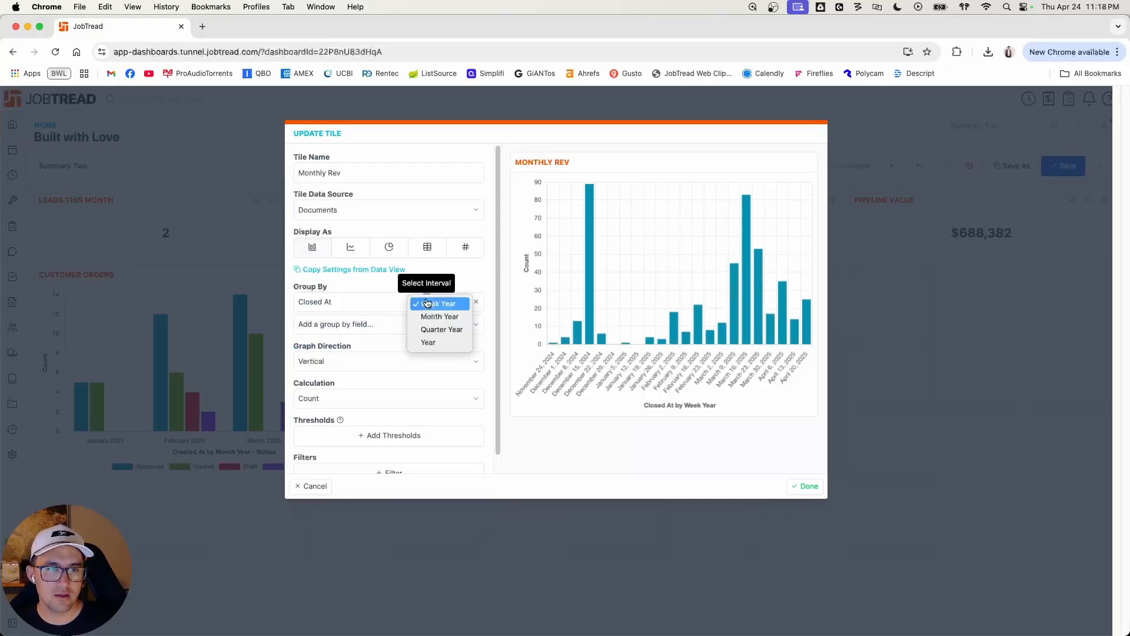
pyautogui.click(433, 315)
pyautogui.click(387, 325)
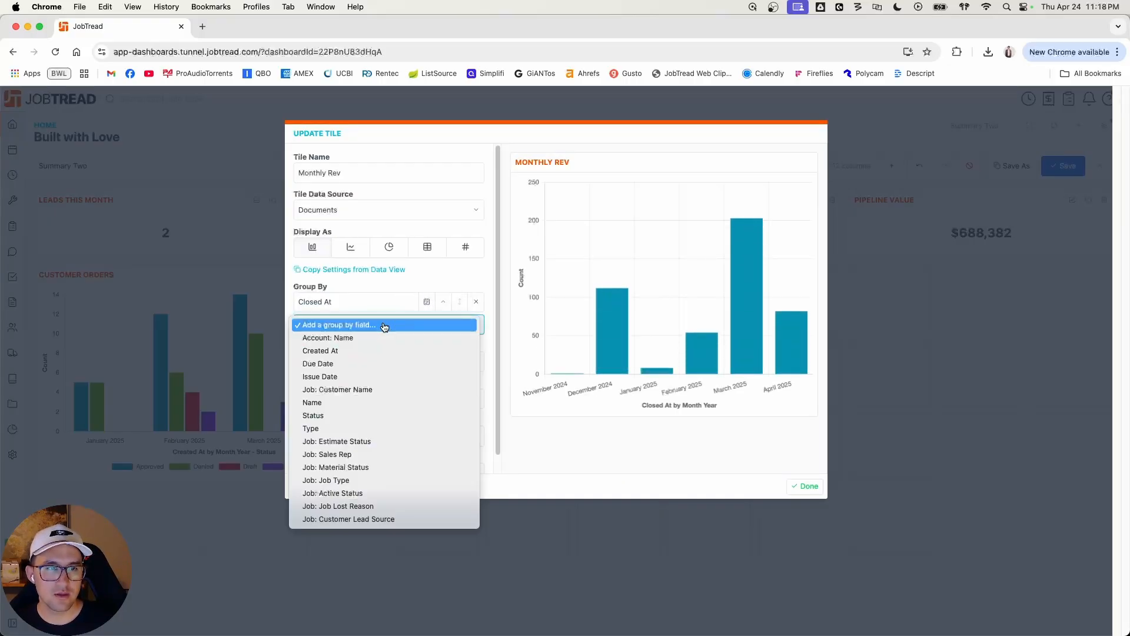
# Step: Display Monthly Rev as a line chart that calculates the sum of Price With Tax
pyautogui.click(351, 247)
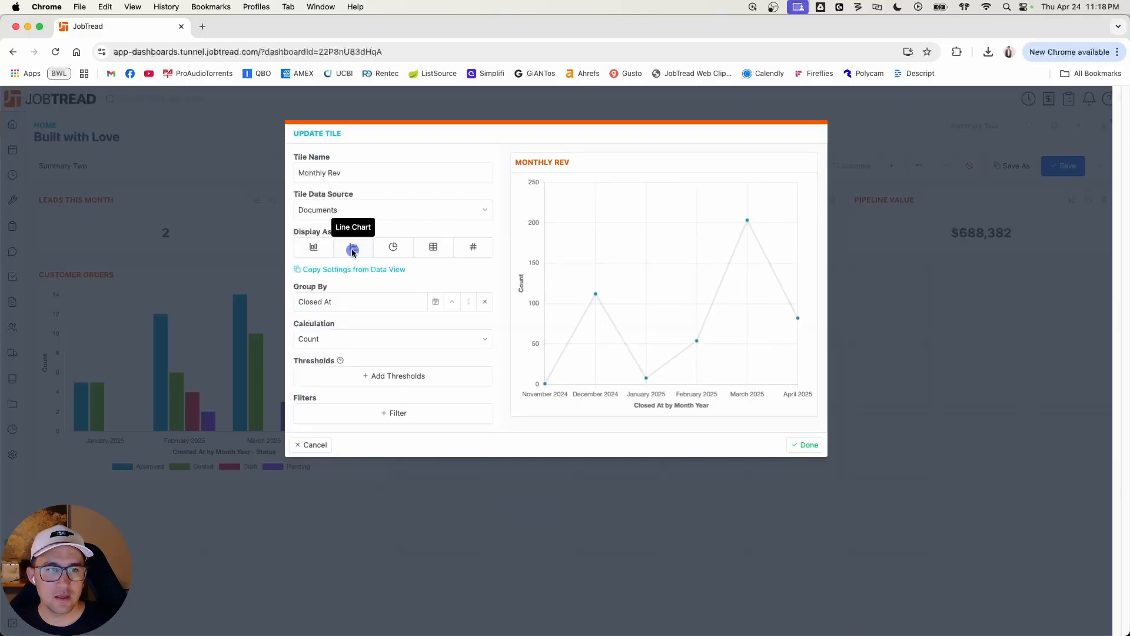
pyautogui.click(369, 337)
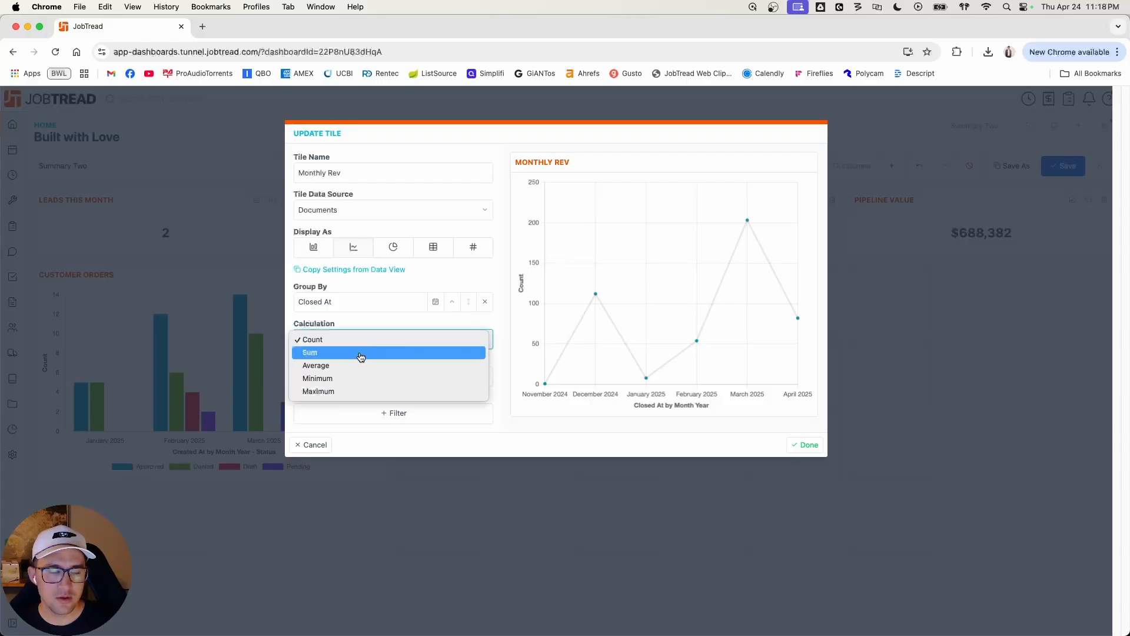
pyautogui.click(353, 353)
pyautogui.click(435, 344)
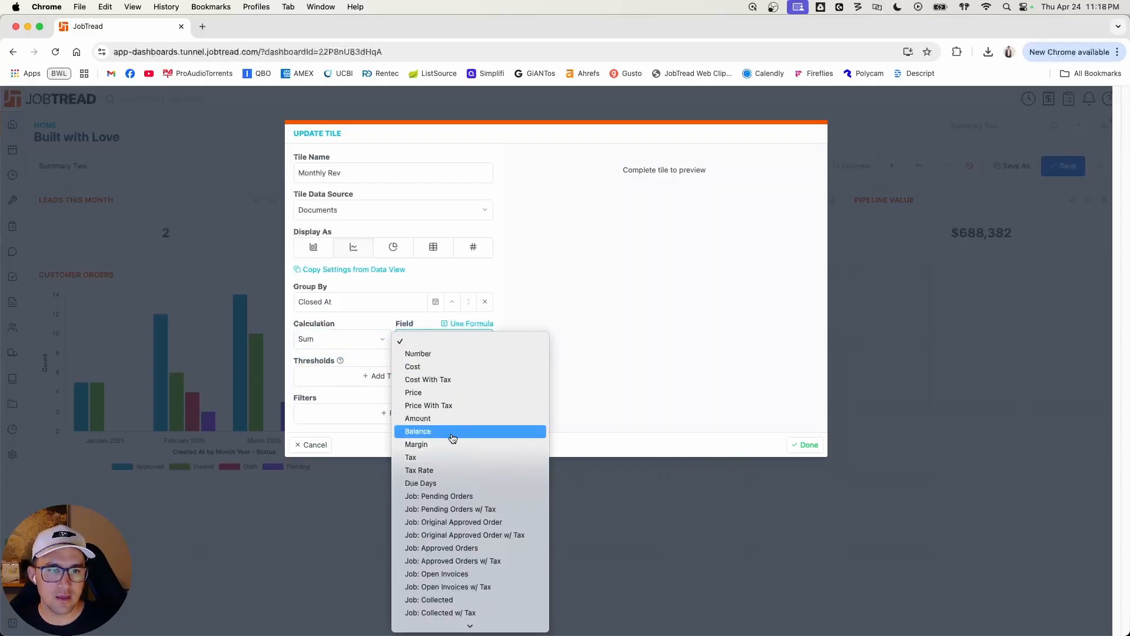
pyautogui.click(449, 405)
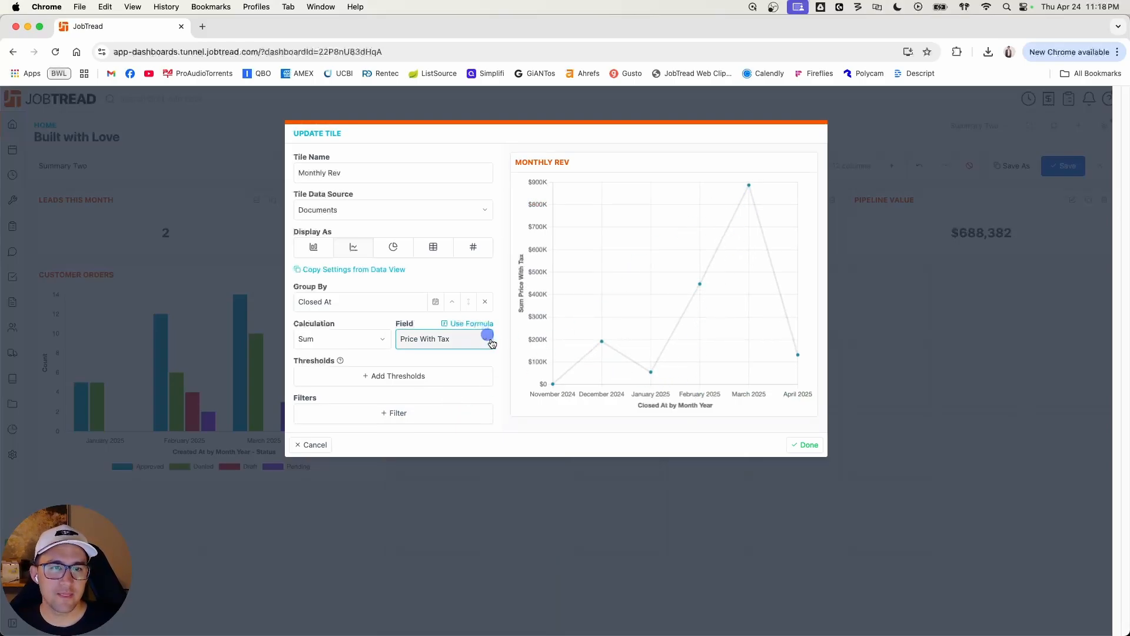
# Step: Filter the Monthly Rev chart to documents whose Type is Customer Invoice
pyautogui.click(420, 416)
pyautogui.click(418, 413)
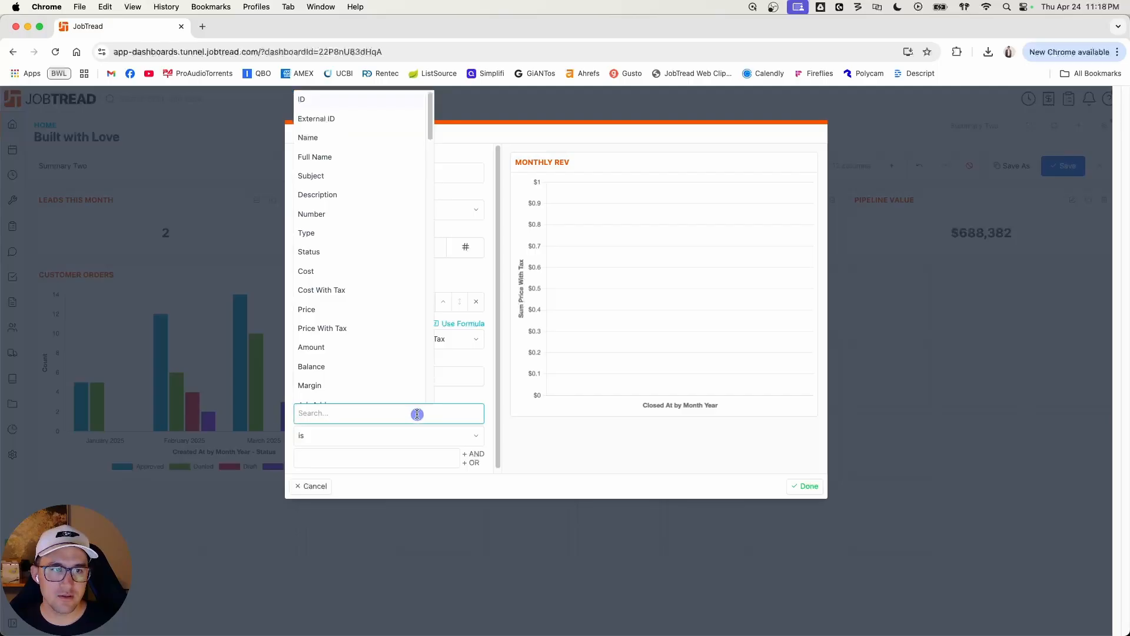
pyautogui.click(474, 398)
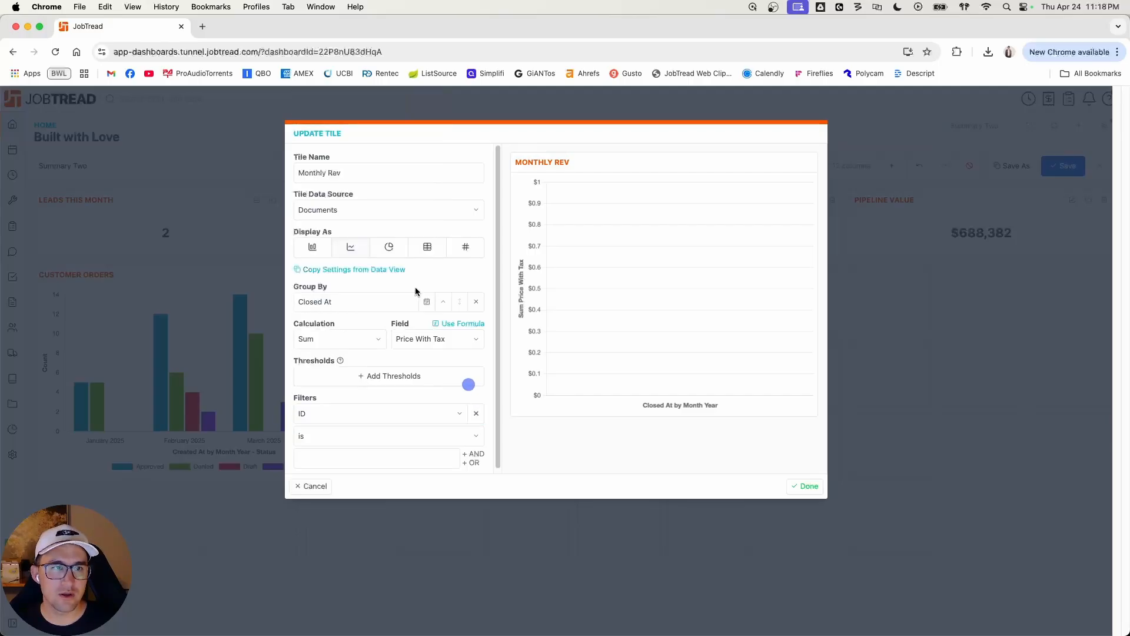
pyautogui.click(389, 414)
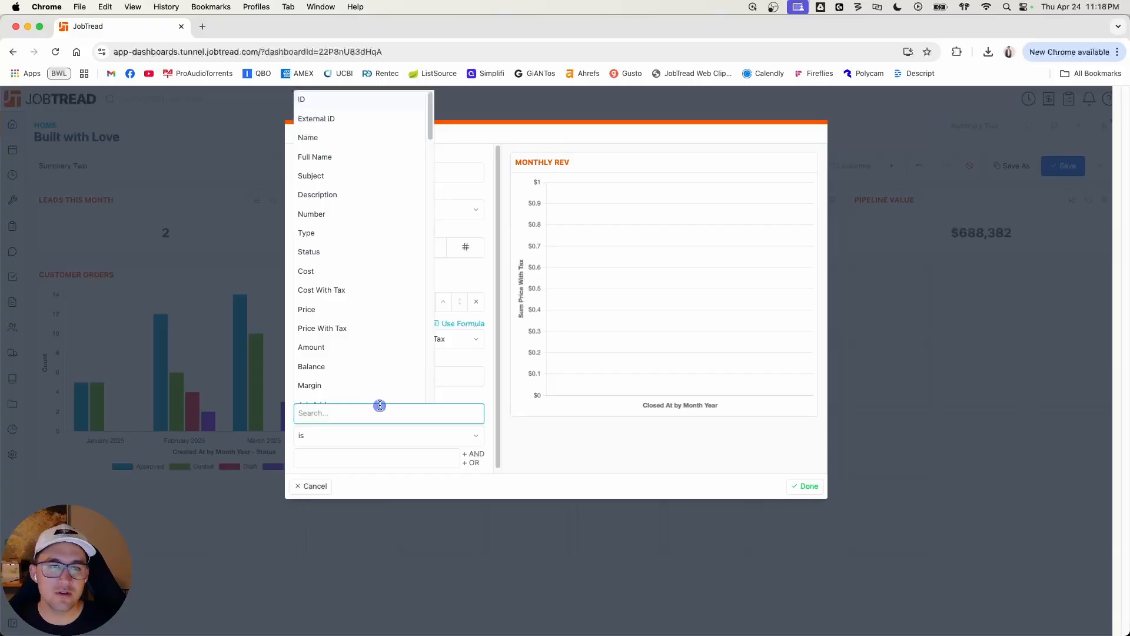
pyautogui.scroll(-1, 370, 380)
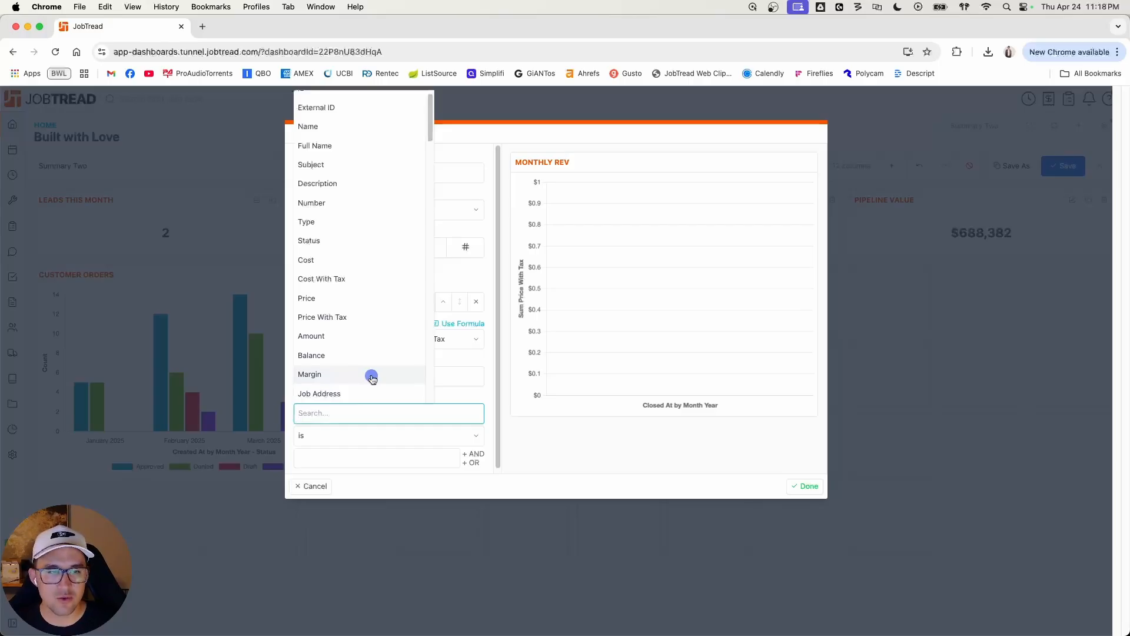
pyautogui.click(341, 221)
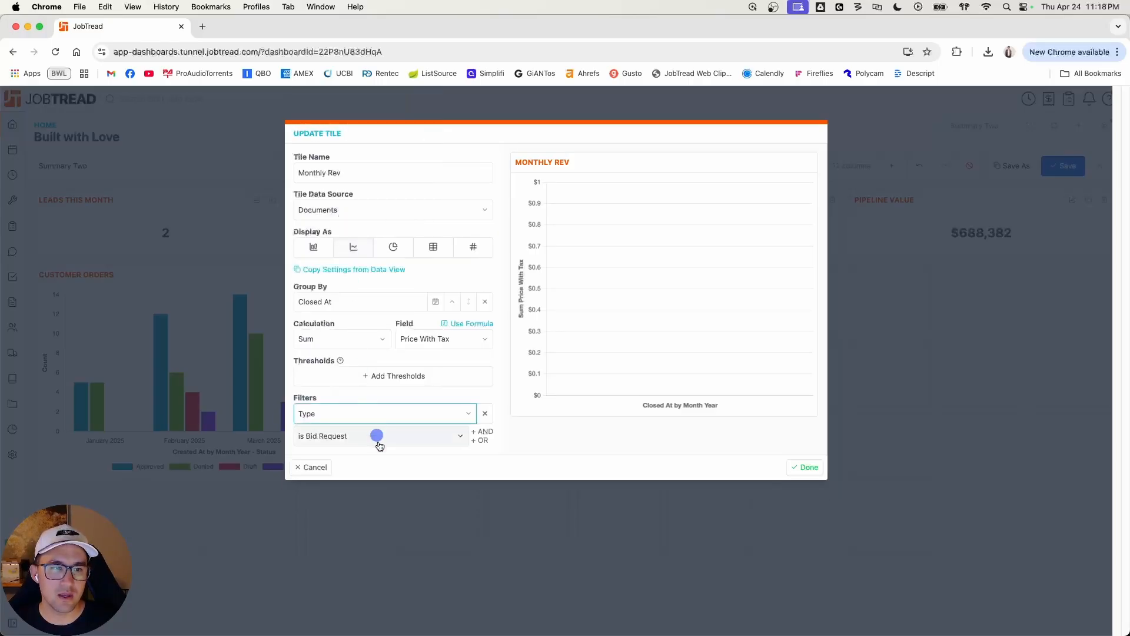
pyautogui.click(372, 438)
pyautogui.click(377, 462)
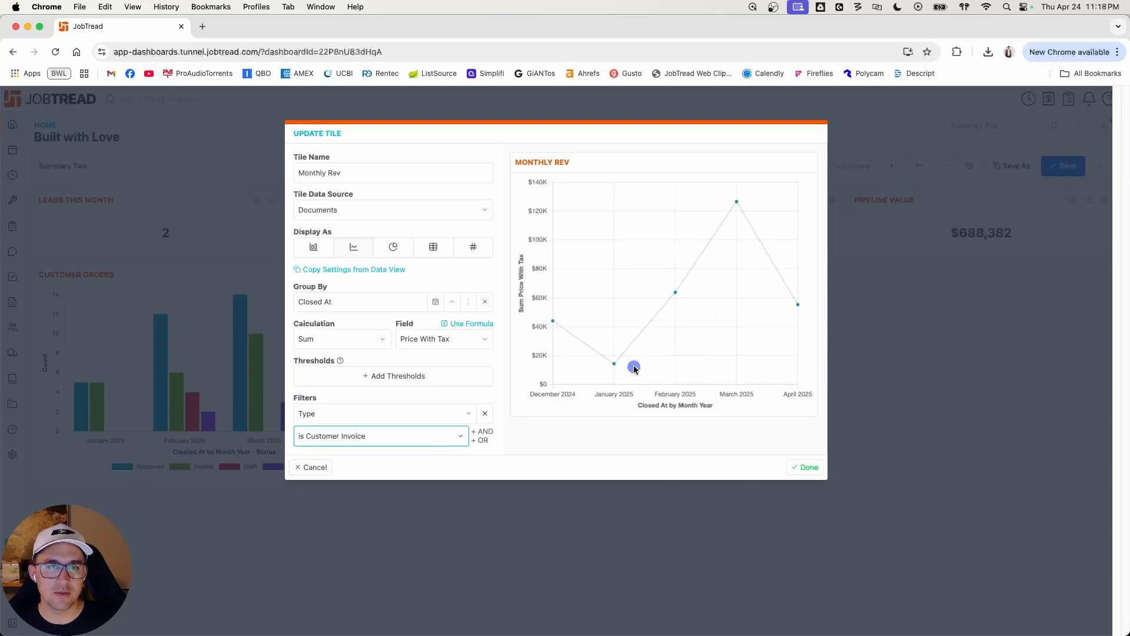
# Step: Add thresholds to the Monthly Rev chart, with the upper limit at $65,000 and the lower limit at $45,000
pyautogui.click(407, 394)
pyautogui.click(402, 375)
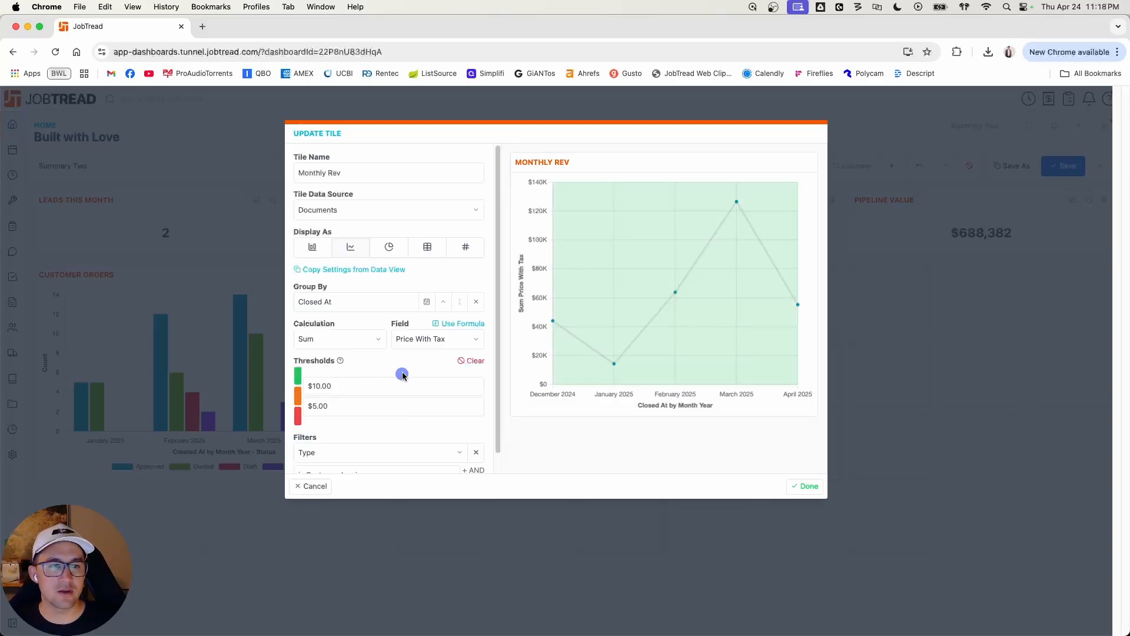
pyautogui.moveTo(311, 385)
pyautogui.mouseDown()
pyautogui.moveTo(357, 385)
pyautogui.moveTo(315, 407)
pyautogui.mouseUp()
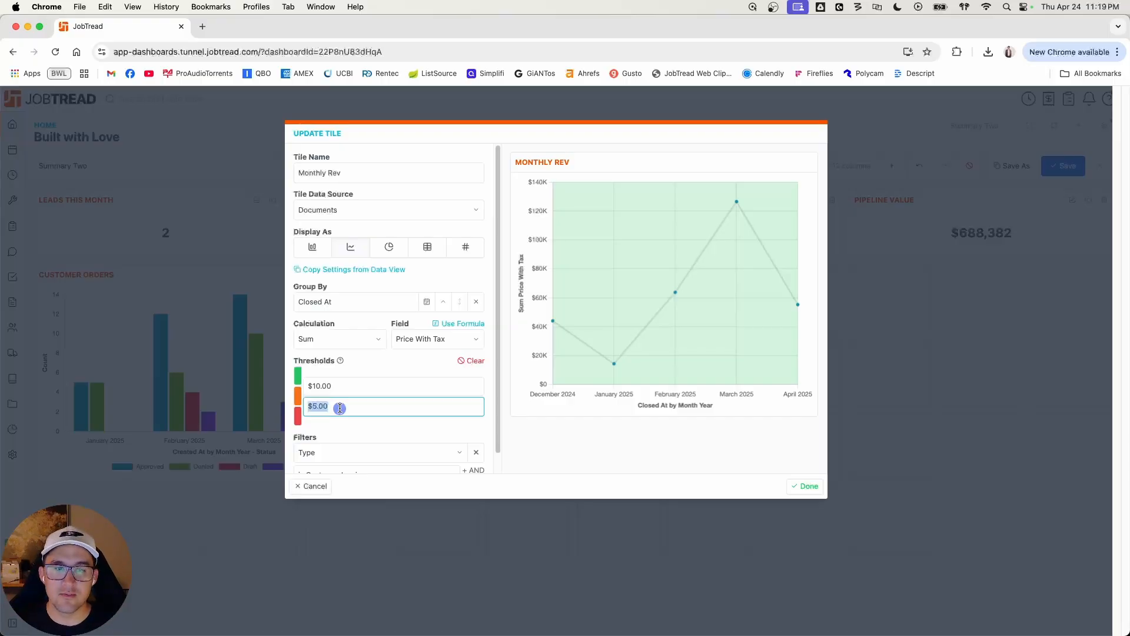
pyautogui.write('45')
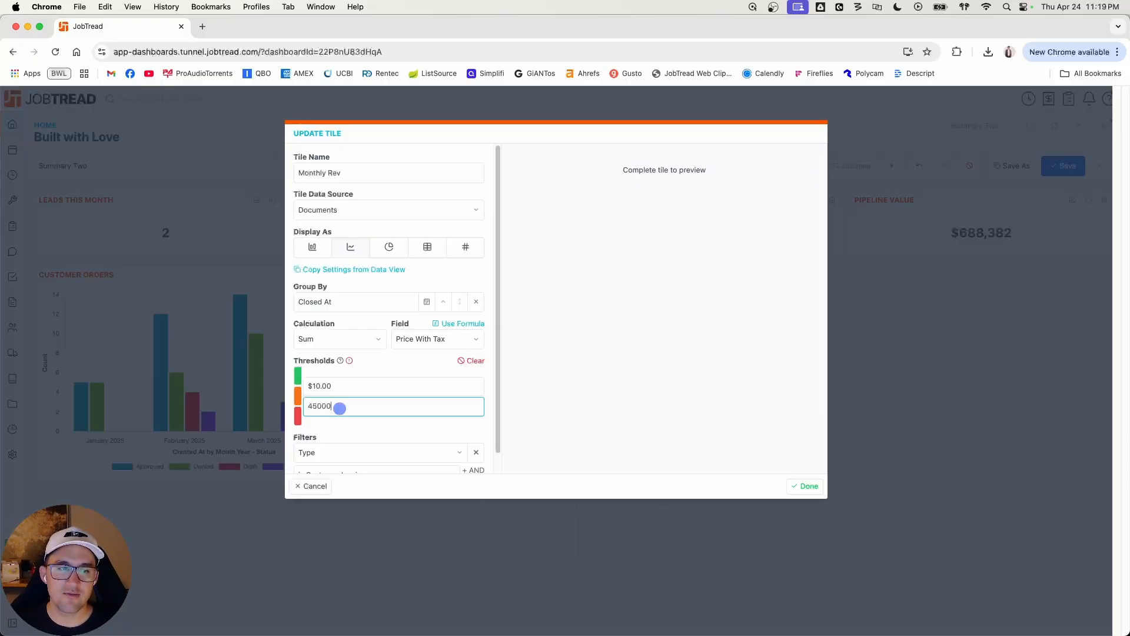
pyautogui.click(348, 387)
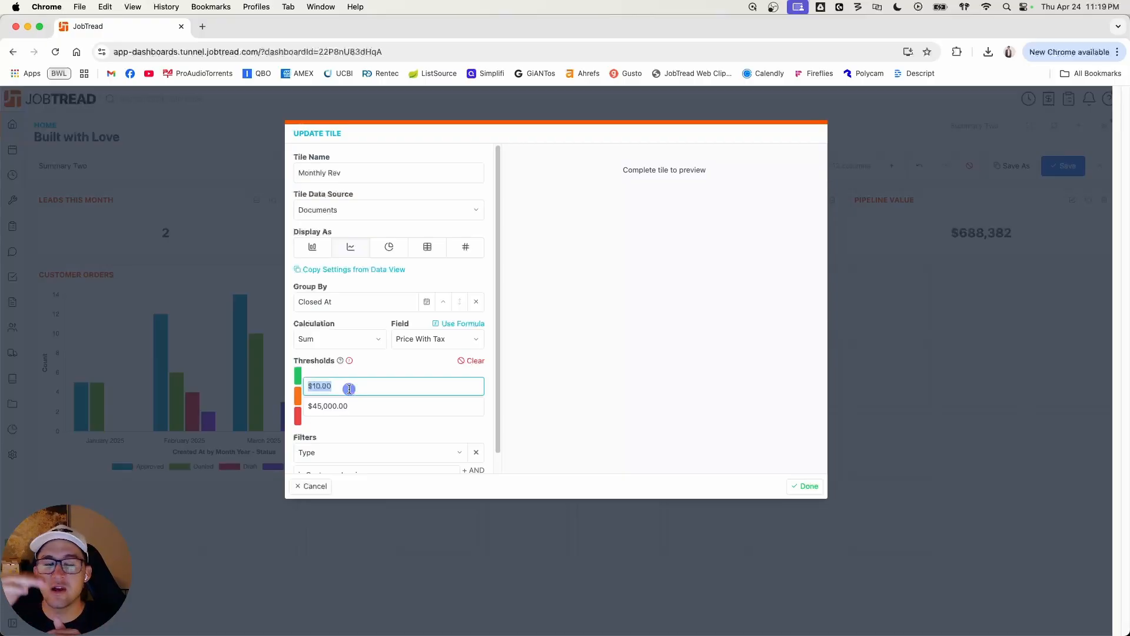
pyautogui.write('650')
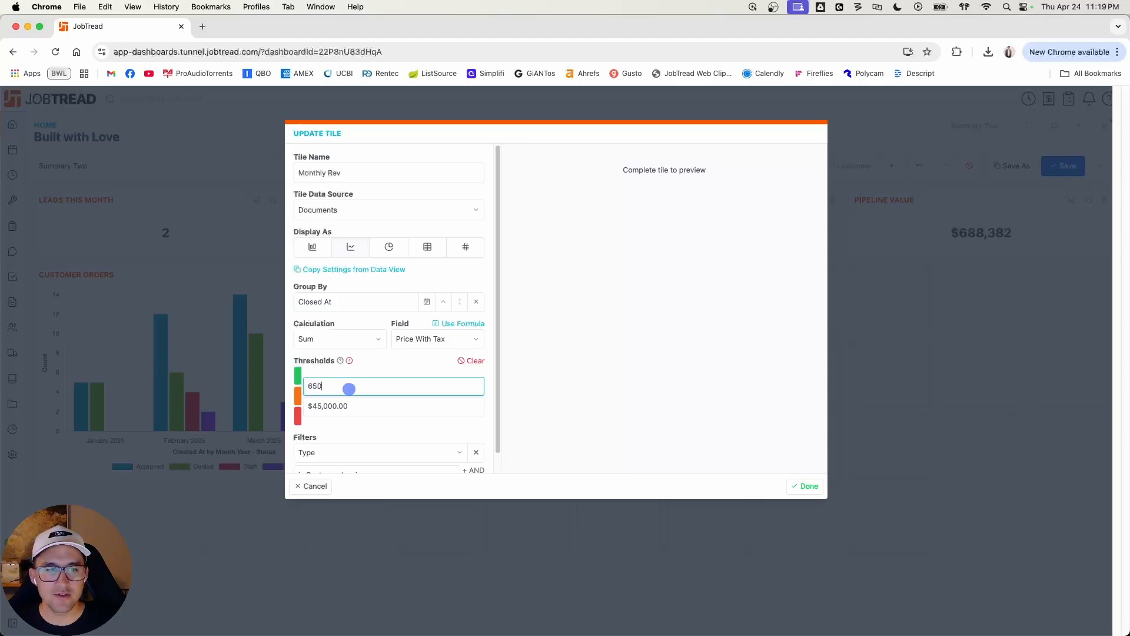
pyautogui.write('00')
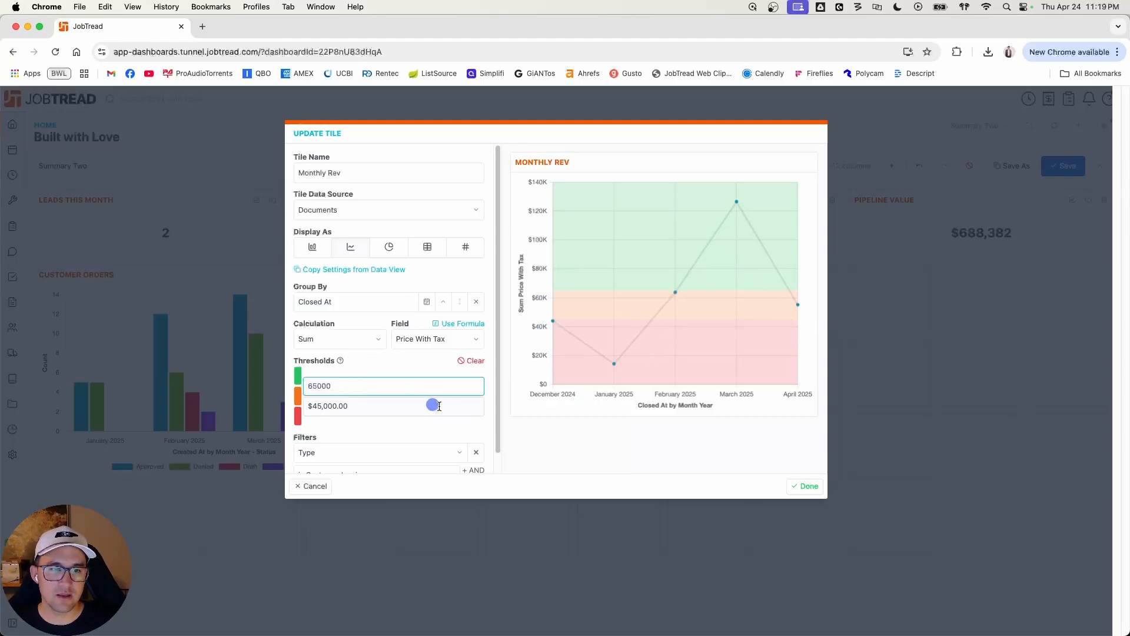
pyautogui.click(441, 422)
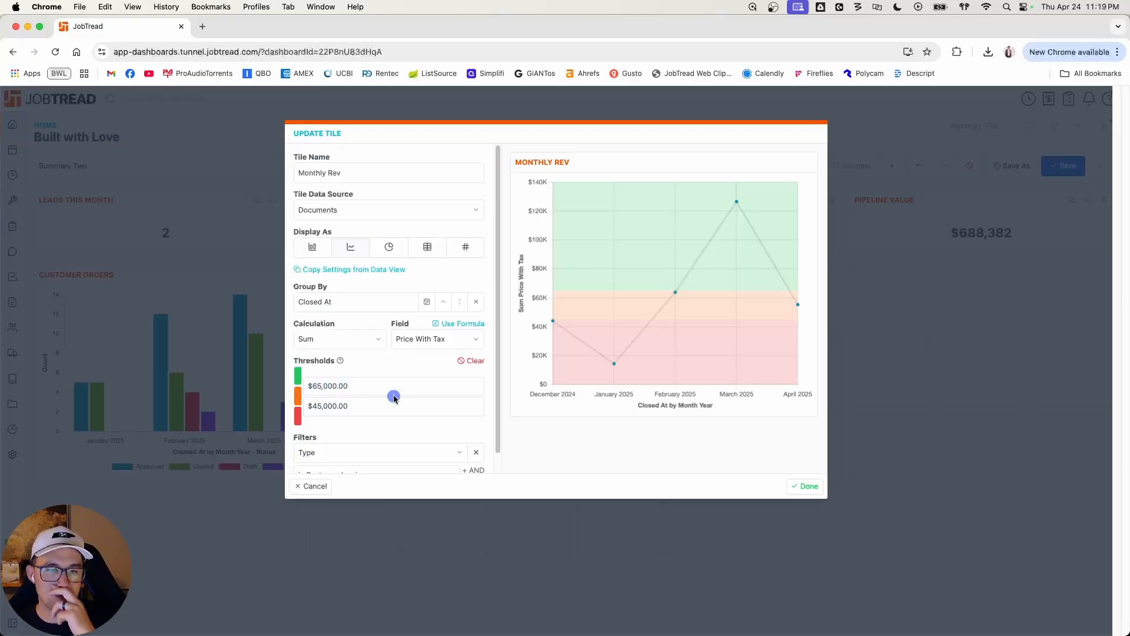
# Step: Finish the Monthly Rev tile, enlarge it to five columns by three rows beside Customer Orders, and save the dashboard
pyautogui.scroll(-1, 421, 320)
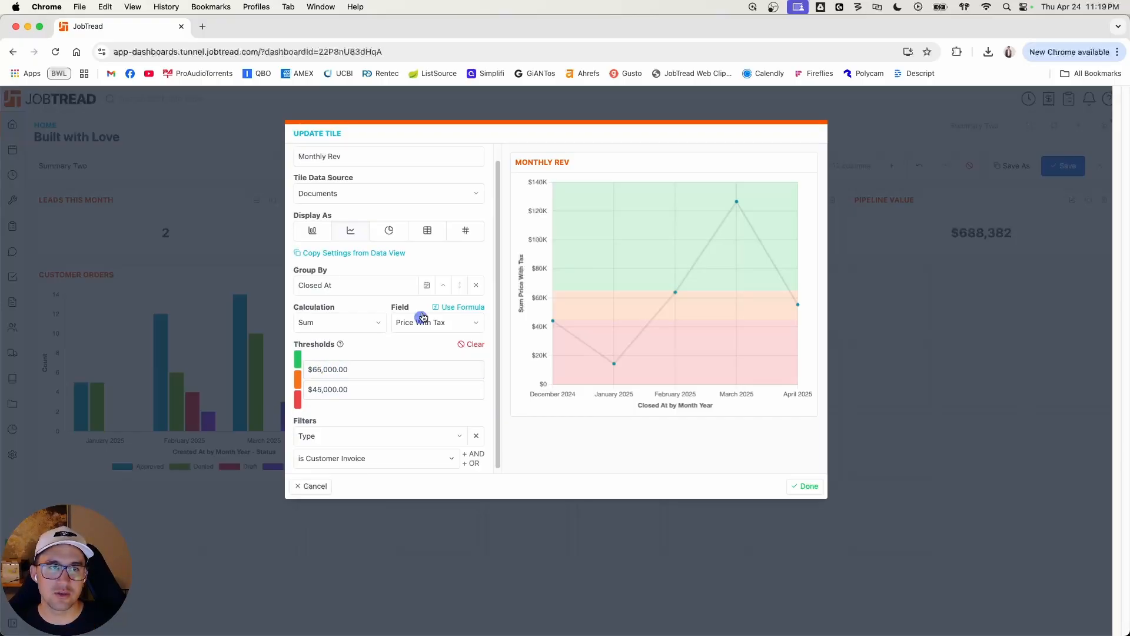
pyautogui.scroll(1, 442, 391)
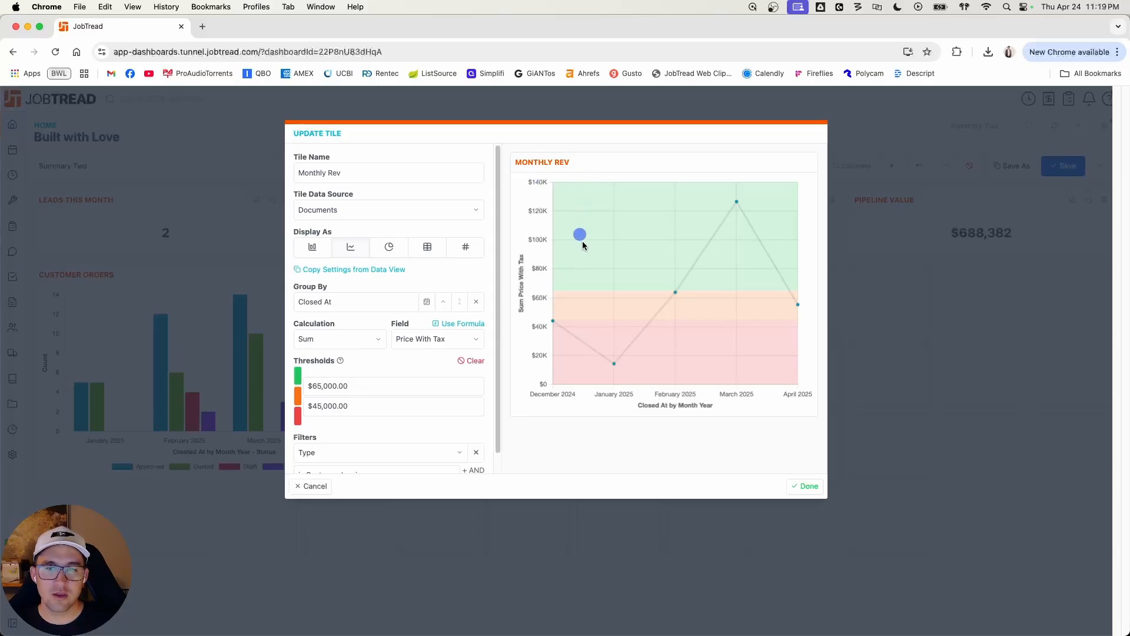
pyautogui.click(803, 485)
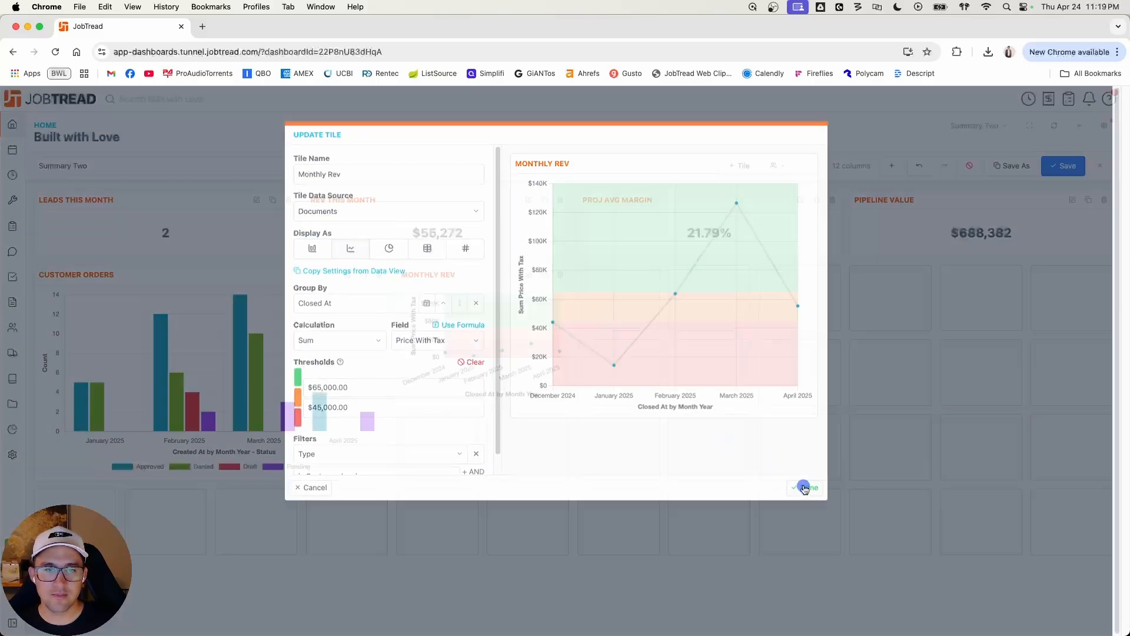
pyautogui.moveTo(569, 405); pyautogui.dragTo(830, 476)
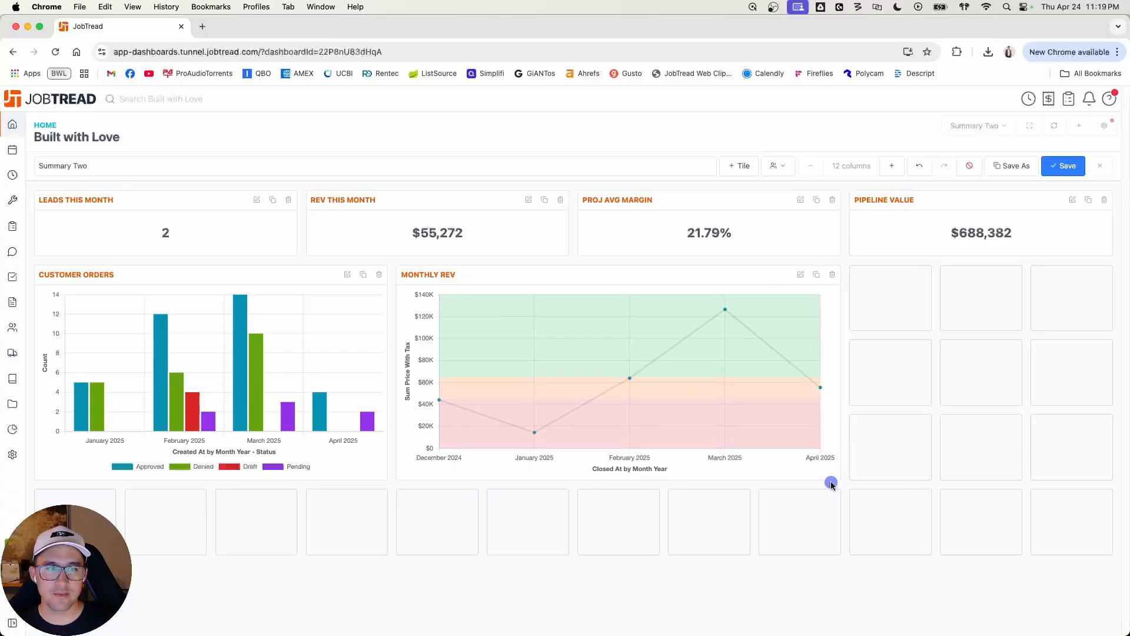
pyautogui.click(1066, 170)
# Step: Add a chart tile named Lead Source This Month with Jobs as its data source
pyautogui.click(790, 167)
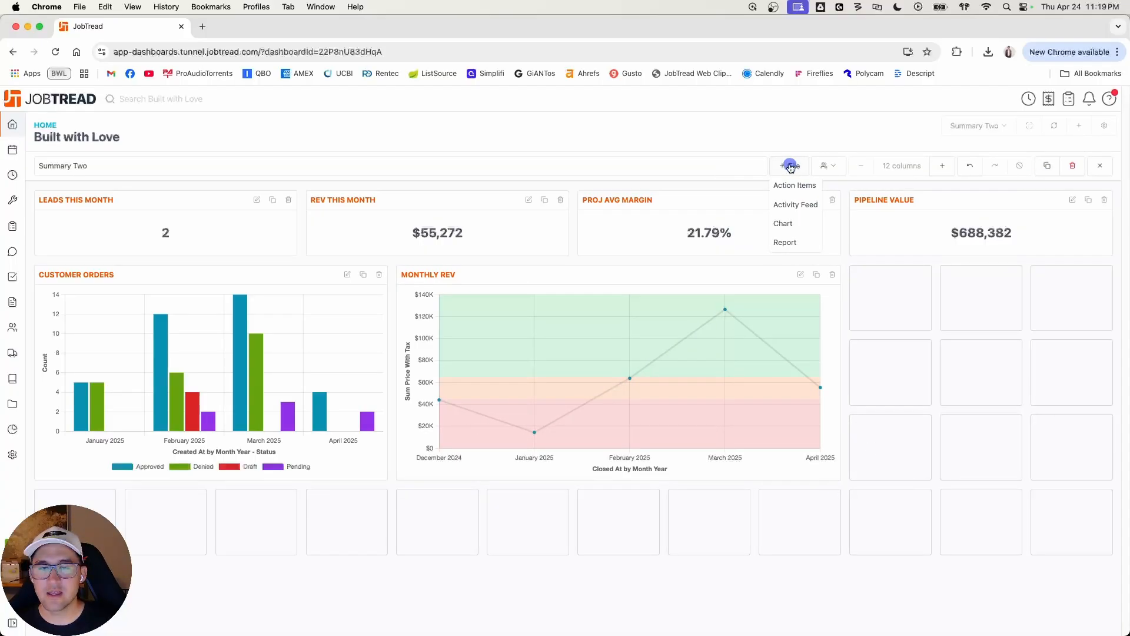
pyautogui.click(794, 224)
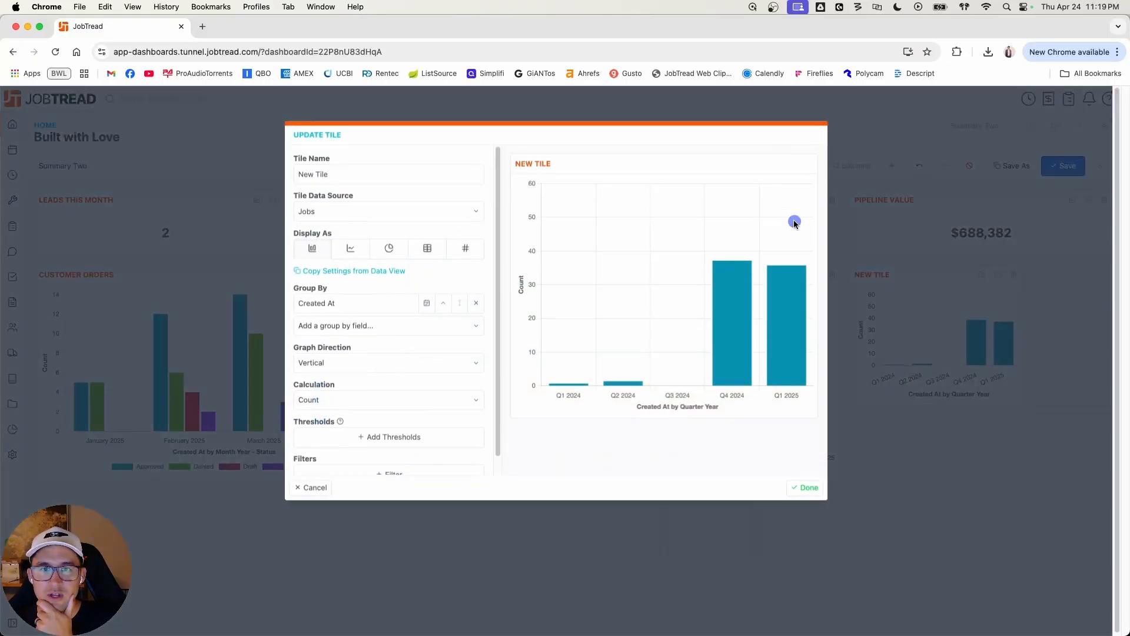
pyautogui.click(367, 174)
pyautogui.write('Lead Source This Month')
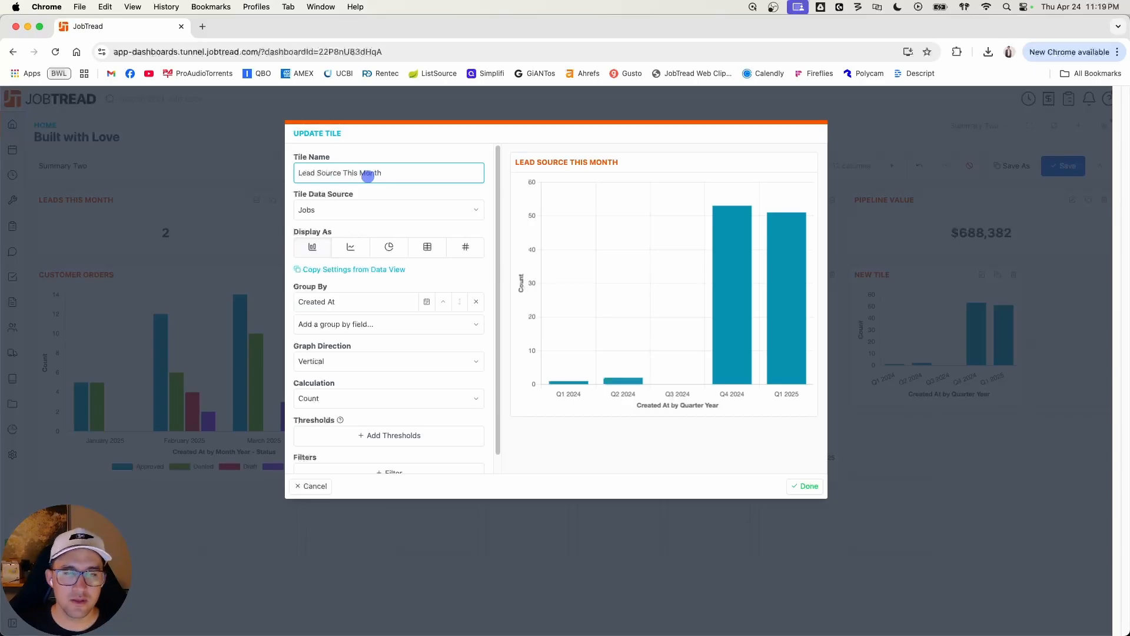
pyautogui.click(349, 211)
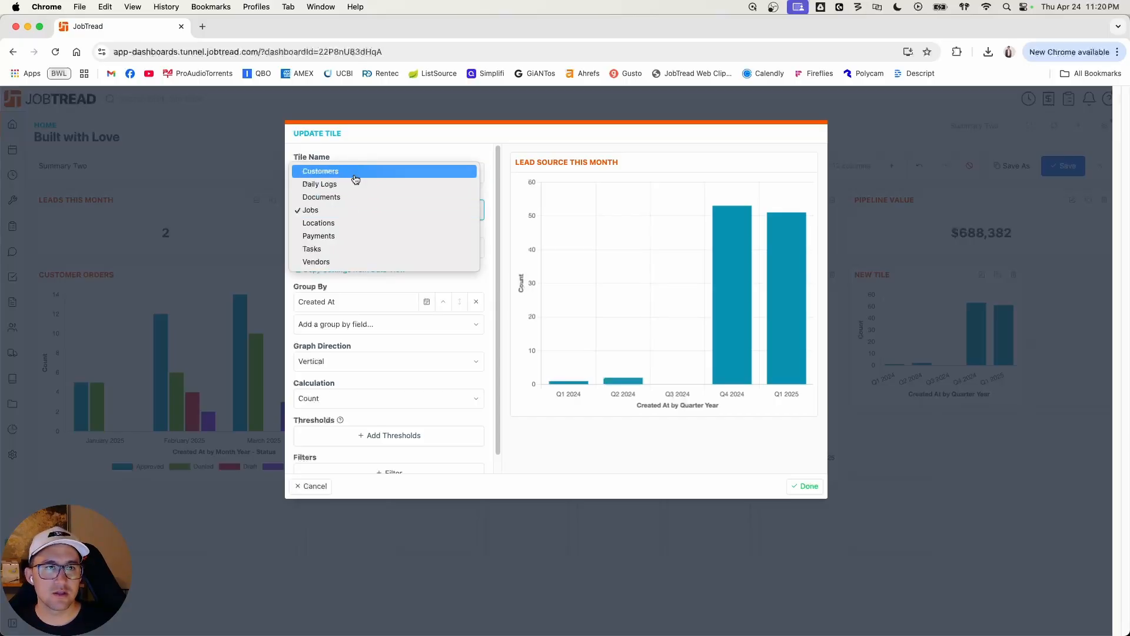
pyautogui.click(343, 214)
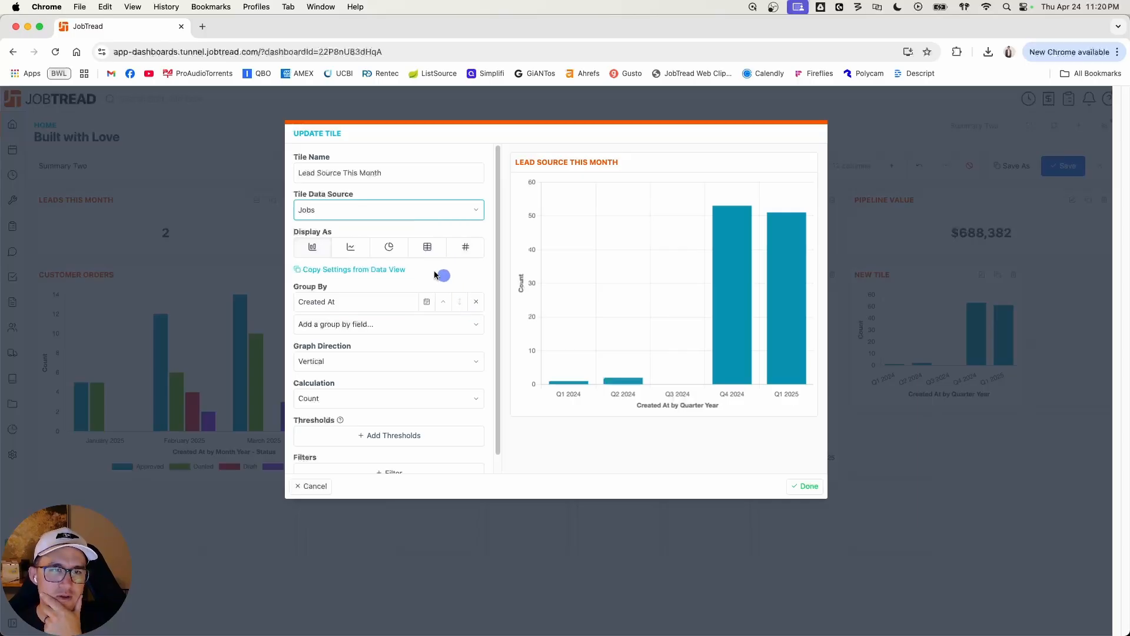
# Step: Display Lead Source This Month as a pie chart and replace its default grouping with Customer: Lead Source
pyautogui.click(392, 248)
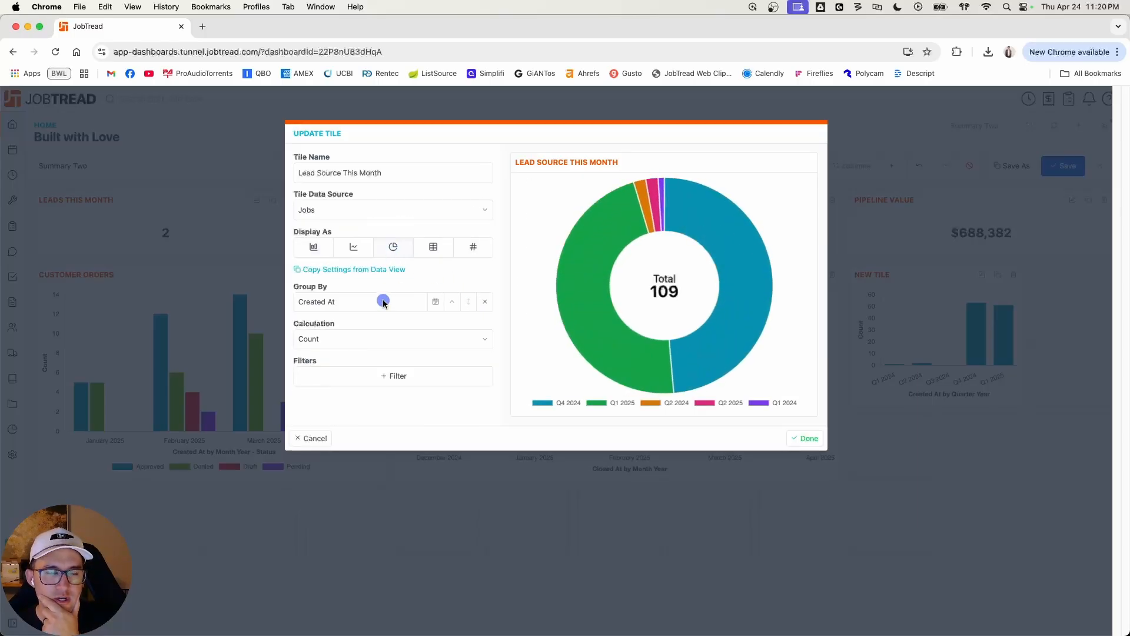
pyautogui.click(483, 303)
pyautogui.click(423, 303)
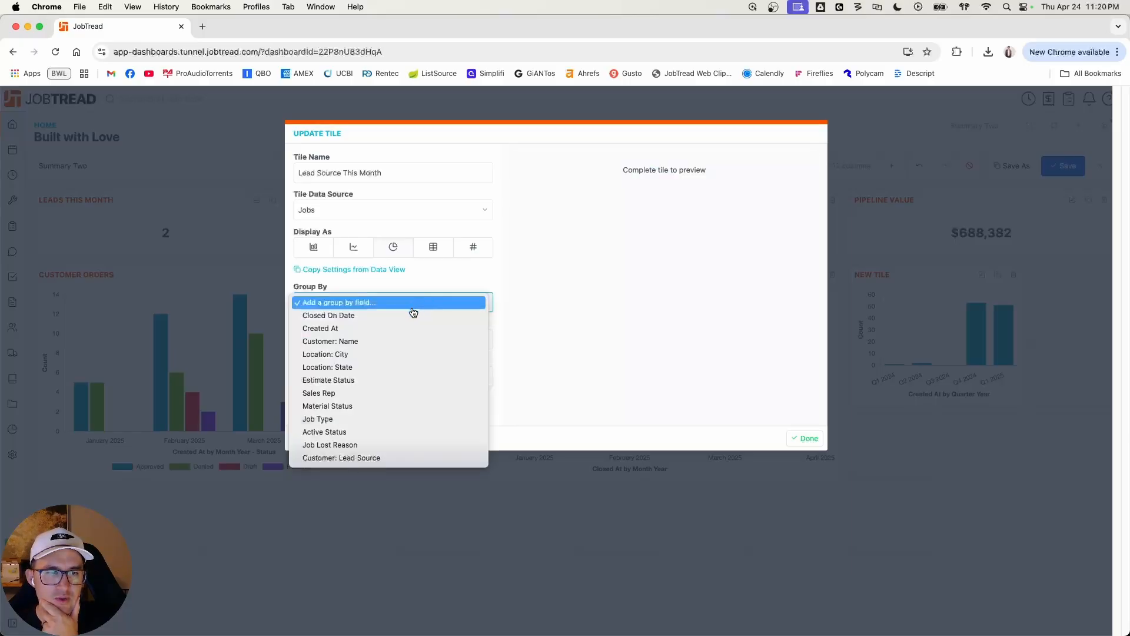
pyautogui.click(375, 459)
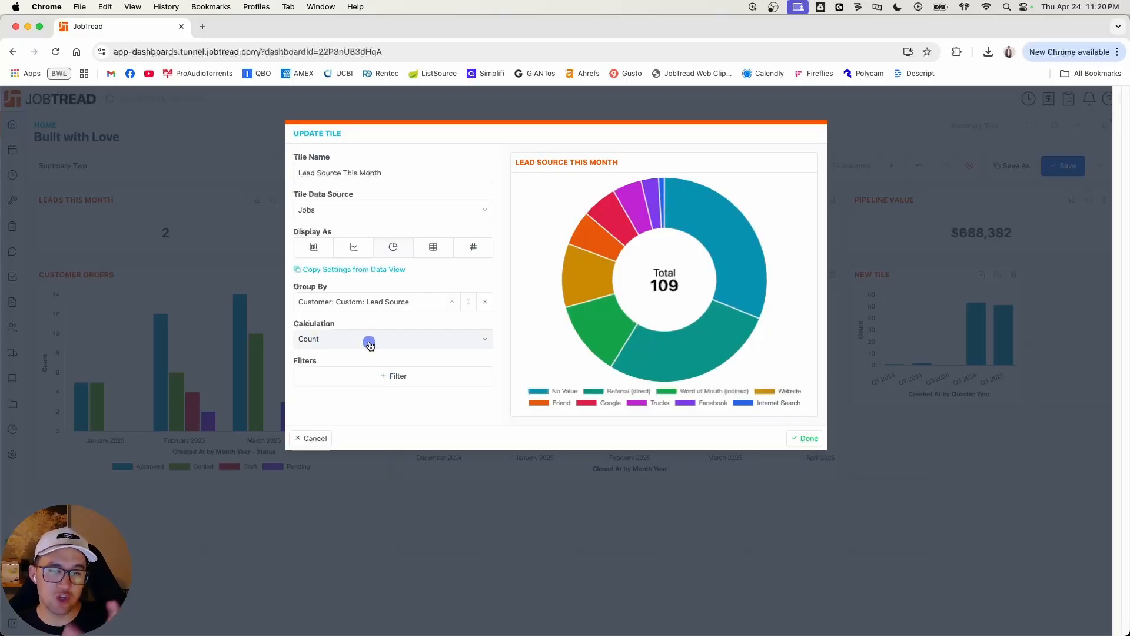
# Step: Add a filter on Approved Orders w/ Tax to the Lead Source This Month chart
pyautogui.click(393, 376)
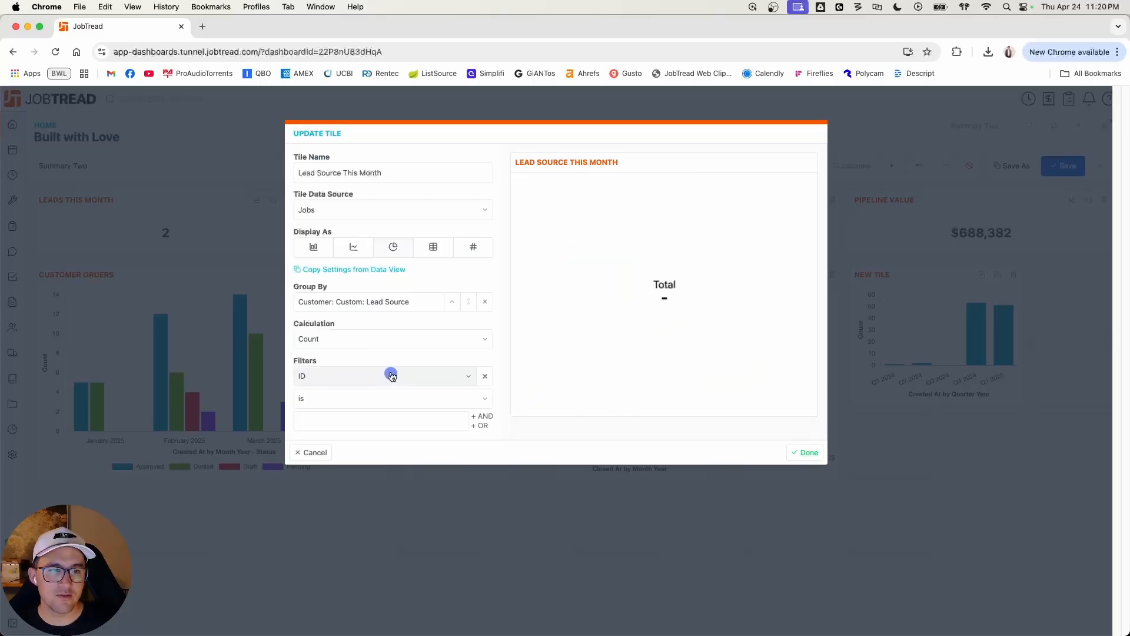
pyautogui.click(393, 376)
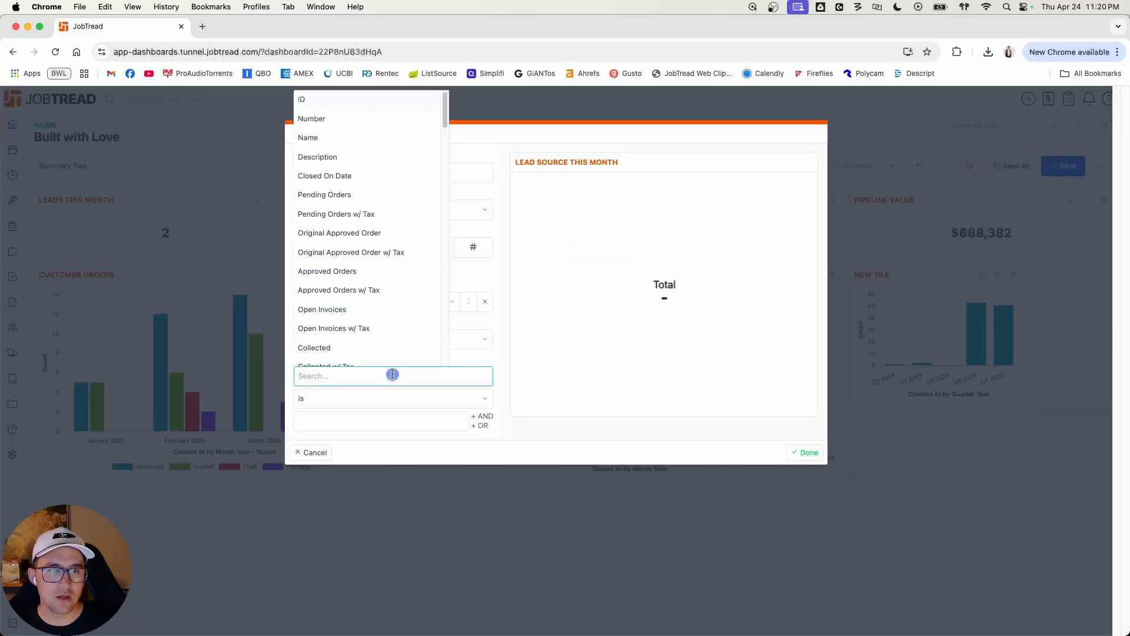
pyautogui.click(479, 359)
pyautogui.click(399, 377)
pyautogui.scroll(-1, 385, 339)
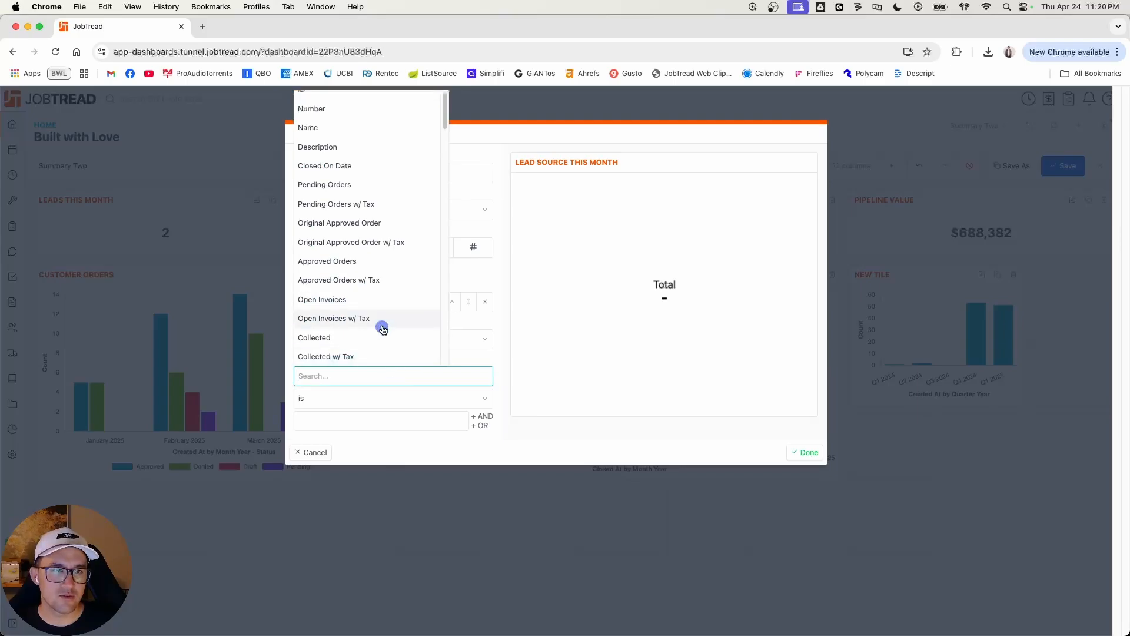
pyautogui.scroll(-5, 384, 328)
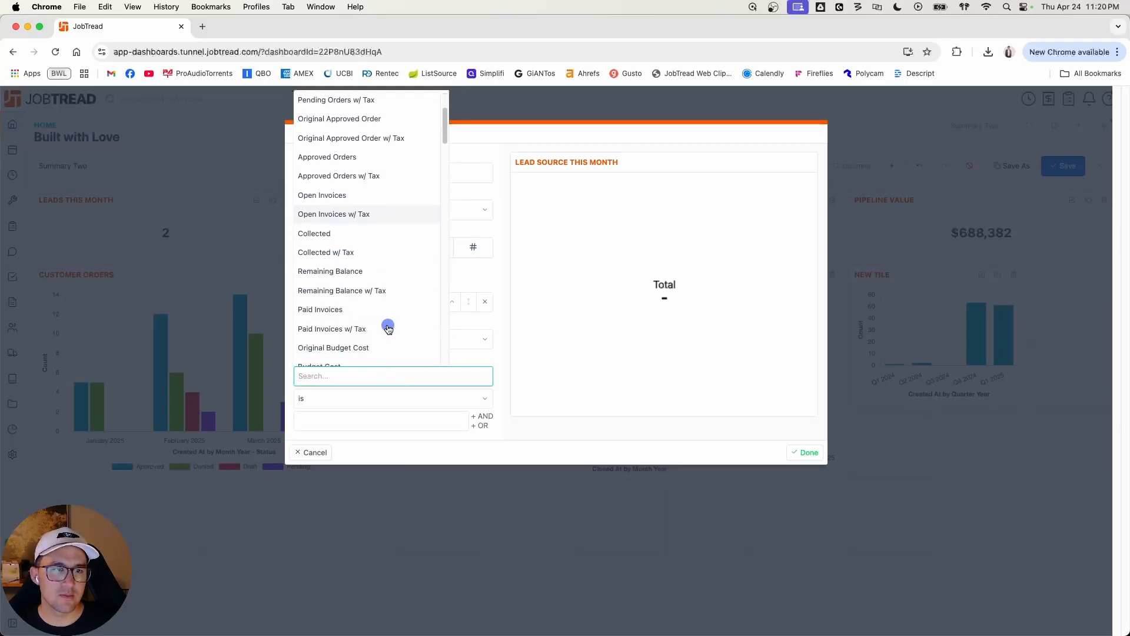
pyautogui.scroll(3, 387, 327)
pyautogui.scroll(2, 360, 266)
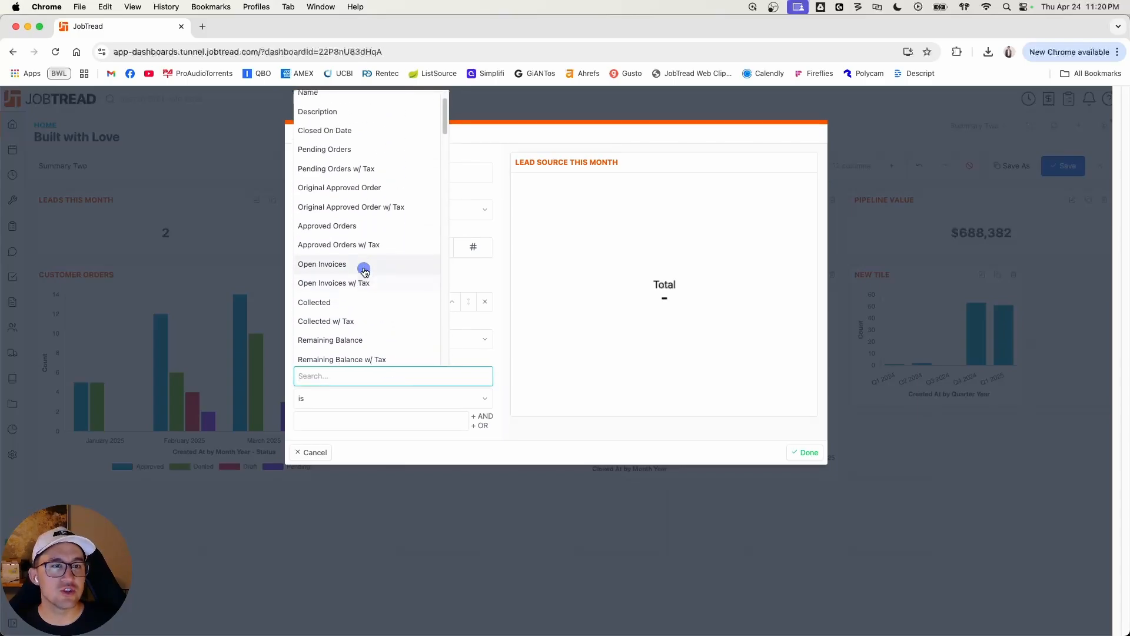
pyautogui.click(358, 274)
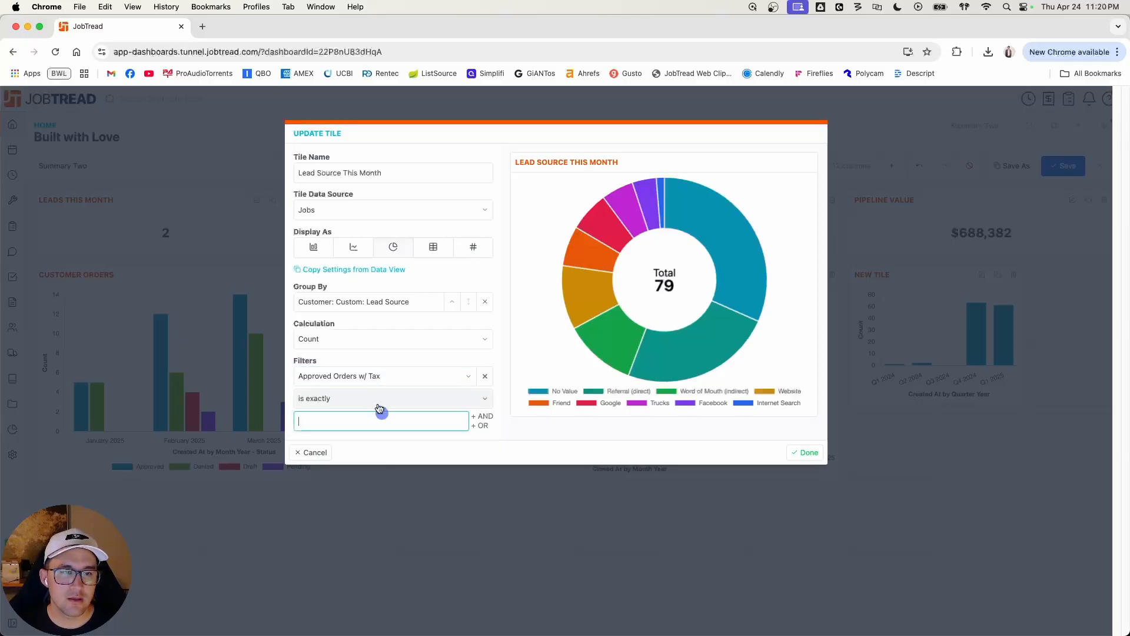
# Step: Set the Approved Orders w/ Tax filter condition to is greater than 0
pyautogui.click(378, 398)
pyautogui.click(377, 450)
pyautogui.click(375, 420)
pyautogui.write('0')
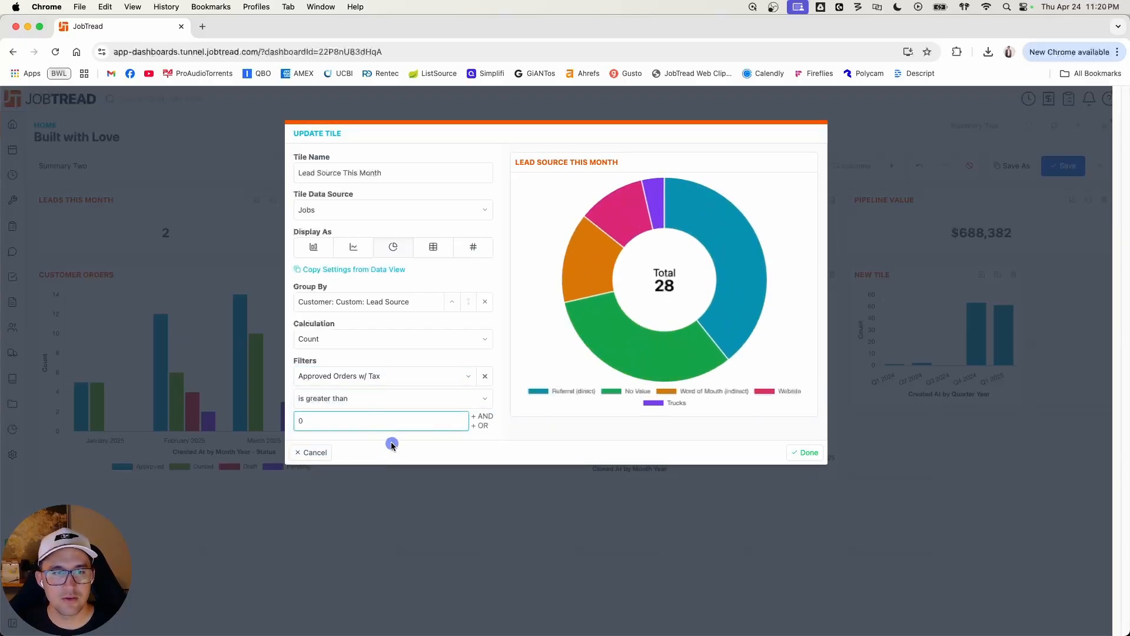
pyautogui.click(391, 446)
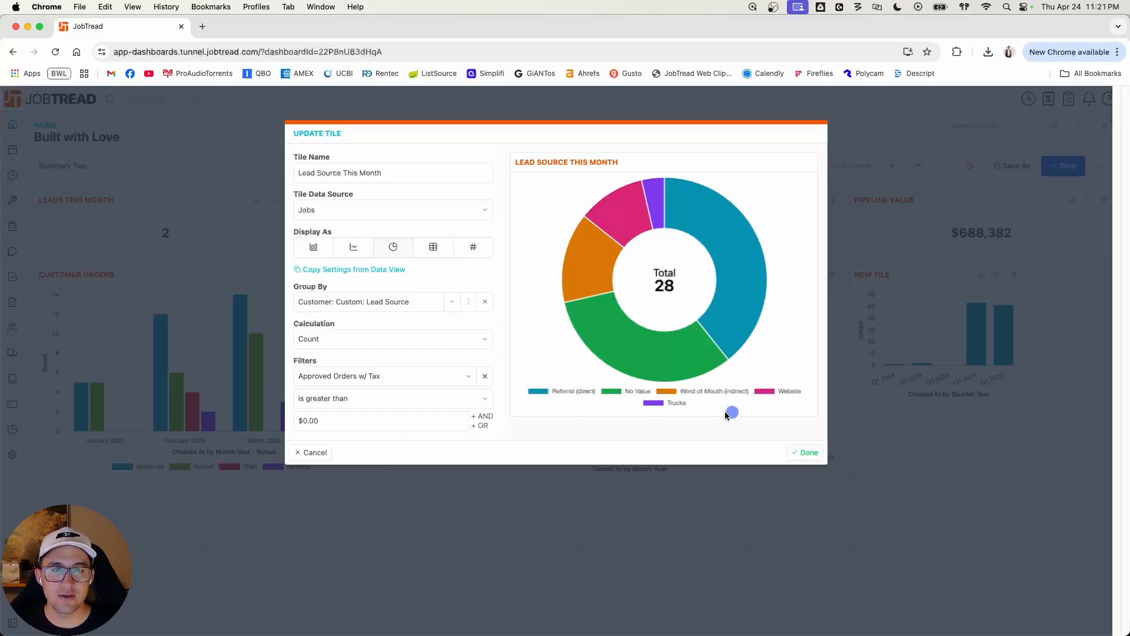
# Step: Finish the Lead Source This Month tile, enlarge it to three columns by three rows, and save the dashboard
pyautogui.moveTo(657, 197)
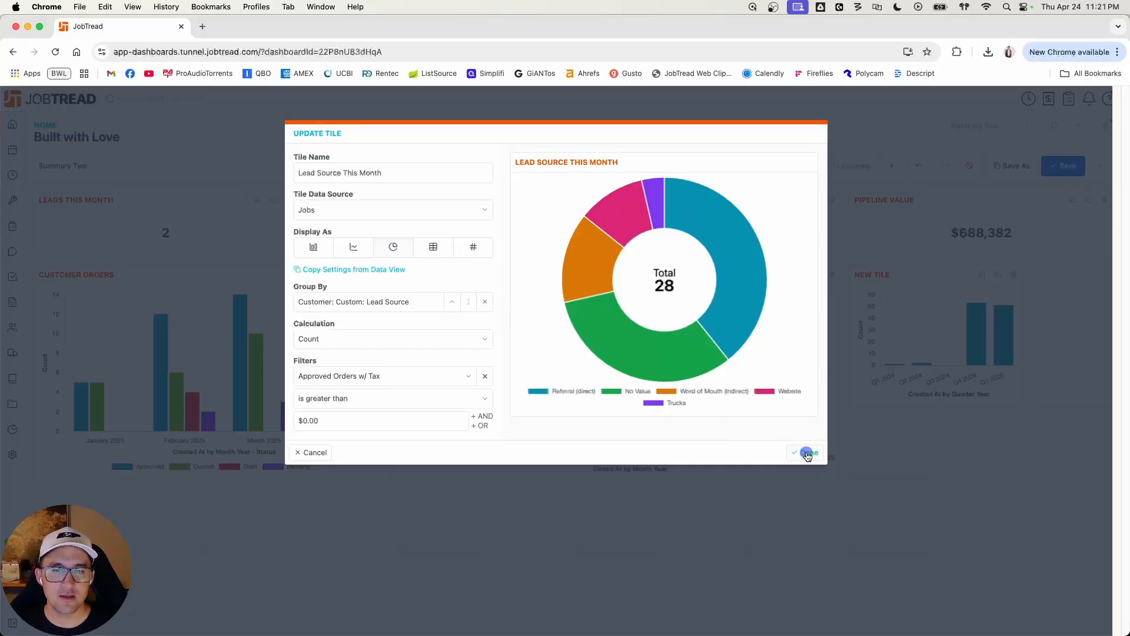
pyautogui.click(808, 455)
pyautogui.moveTo(1022, 481); pyautogui.dragTo(1098, 469)
pyautogui.click(1063, 165)
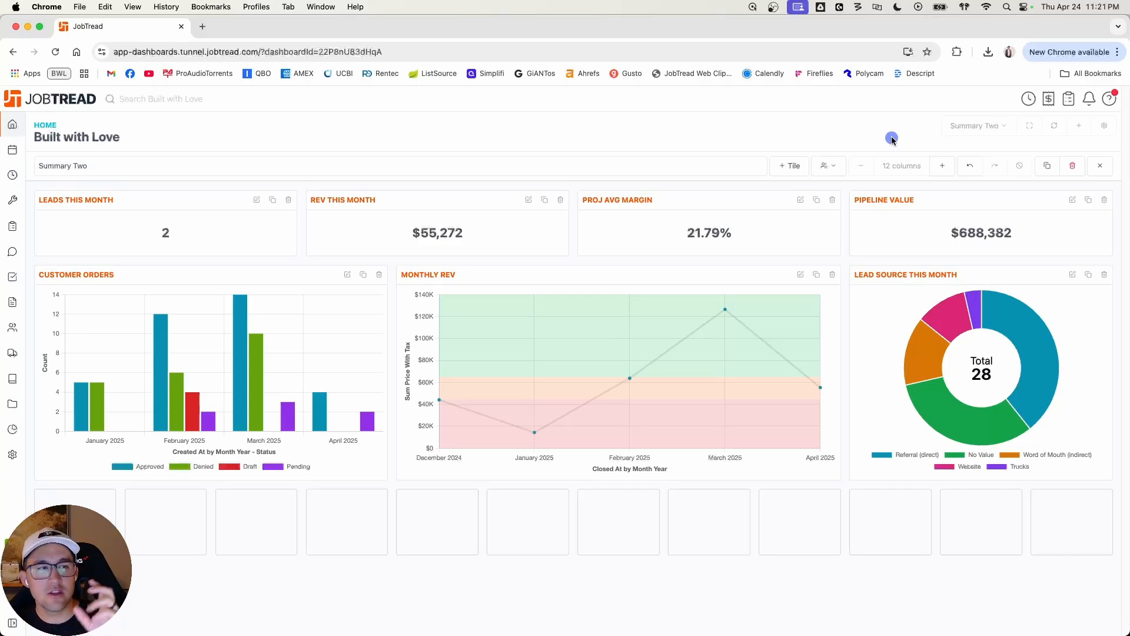
# Step: Delete the Summary Two dashboard and leave edit mode on the Summary Dashboard
pyautogui.click(1073, 166)
pyautogui.click(662, 125)
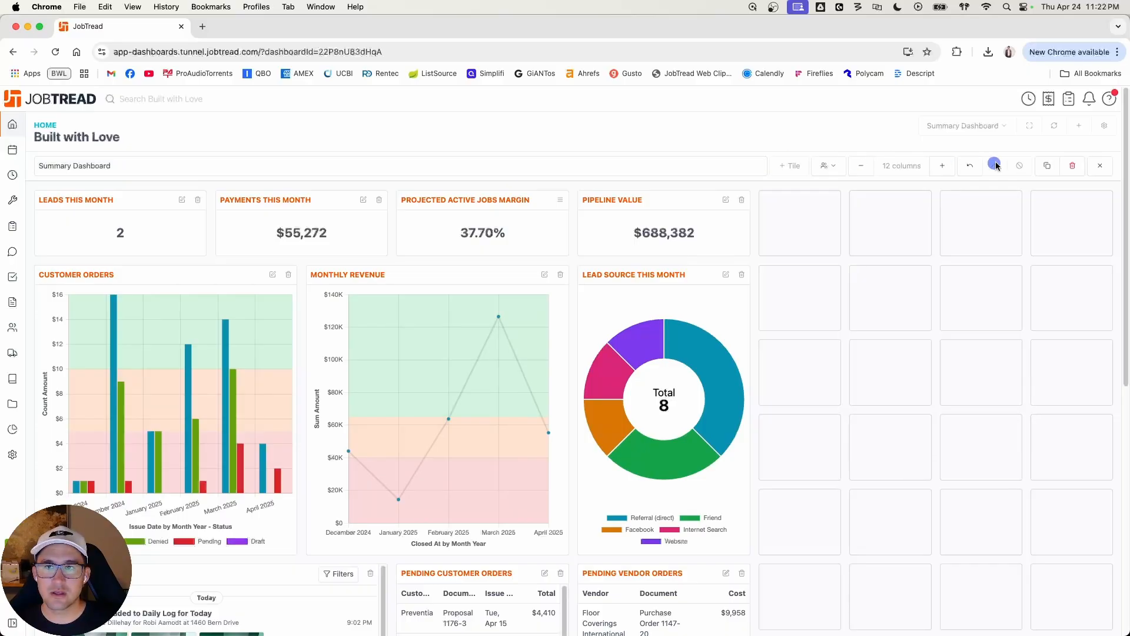
pyautogui.click(1099, 166)
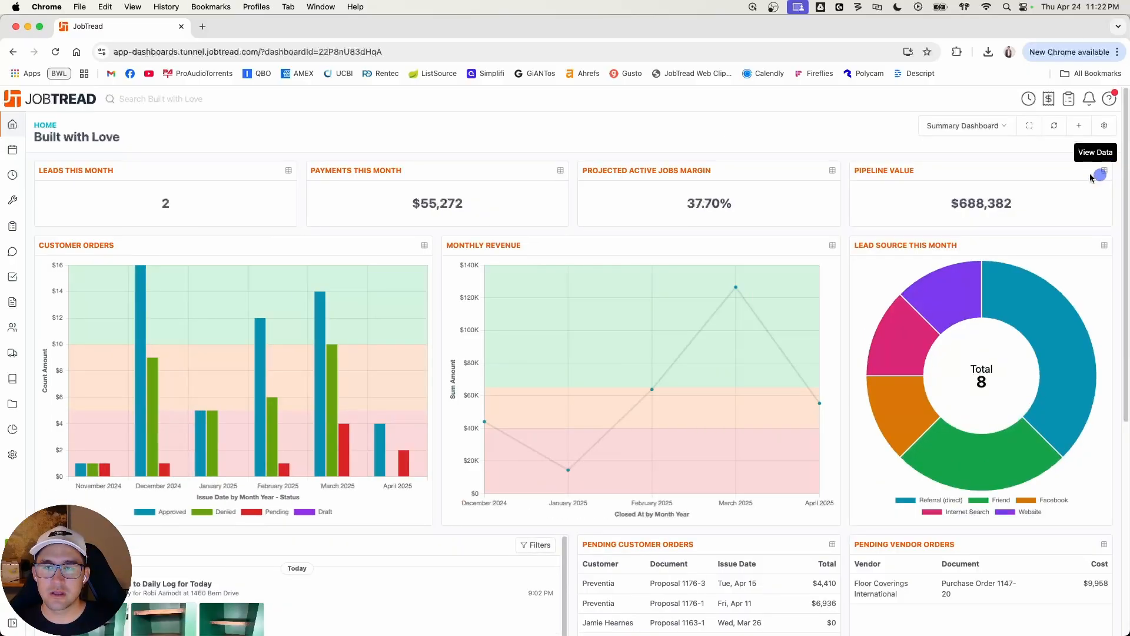
# Step: Create a new dashboard named Leads Two
pyautogui.click(1086, 130)
pyautogui.click(158, 168)
pyautogui.write('Leads')
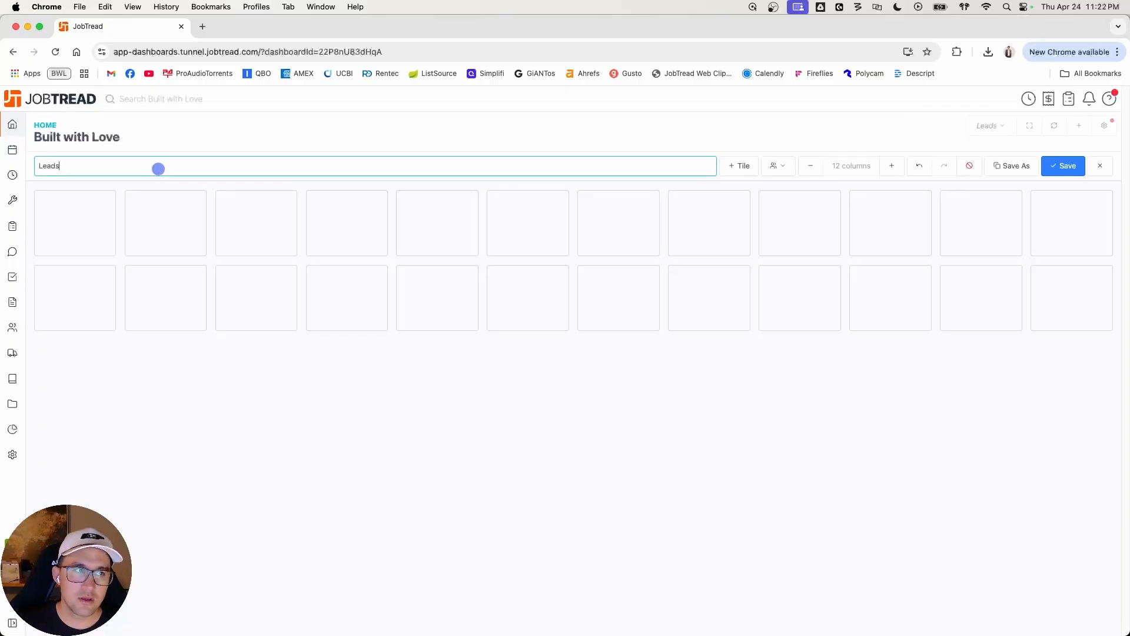
pyautogui.write(' Two')
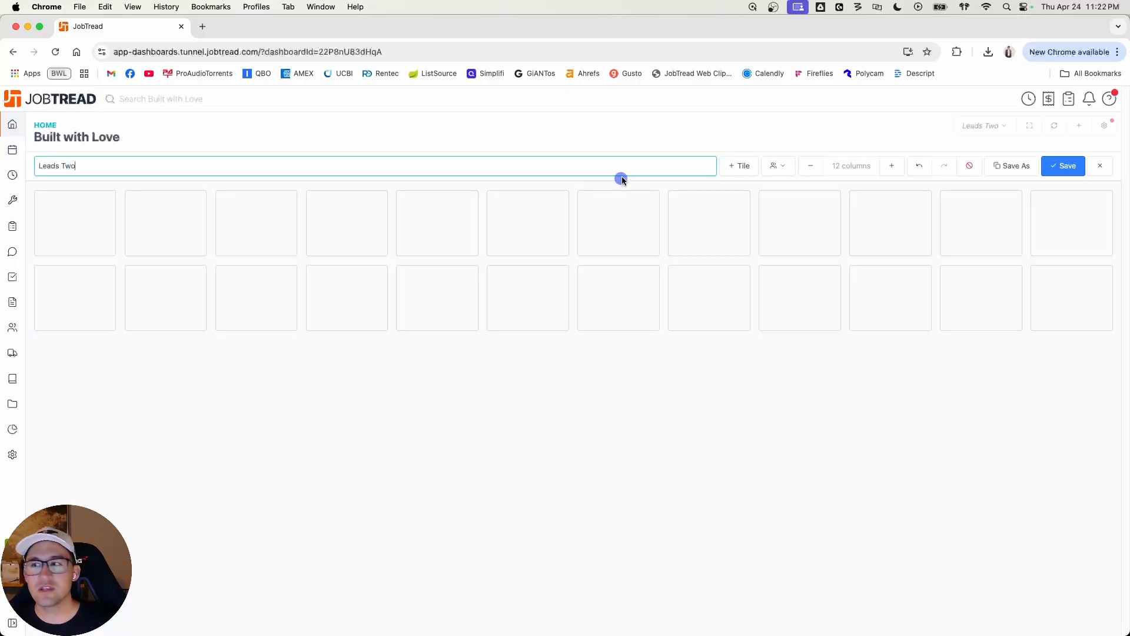
# Step: Add a chart tile to the Leads Two dashboard and name it New Leads this week
pyautogui.click(733, 168)
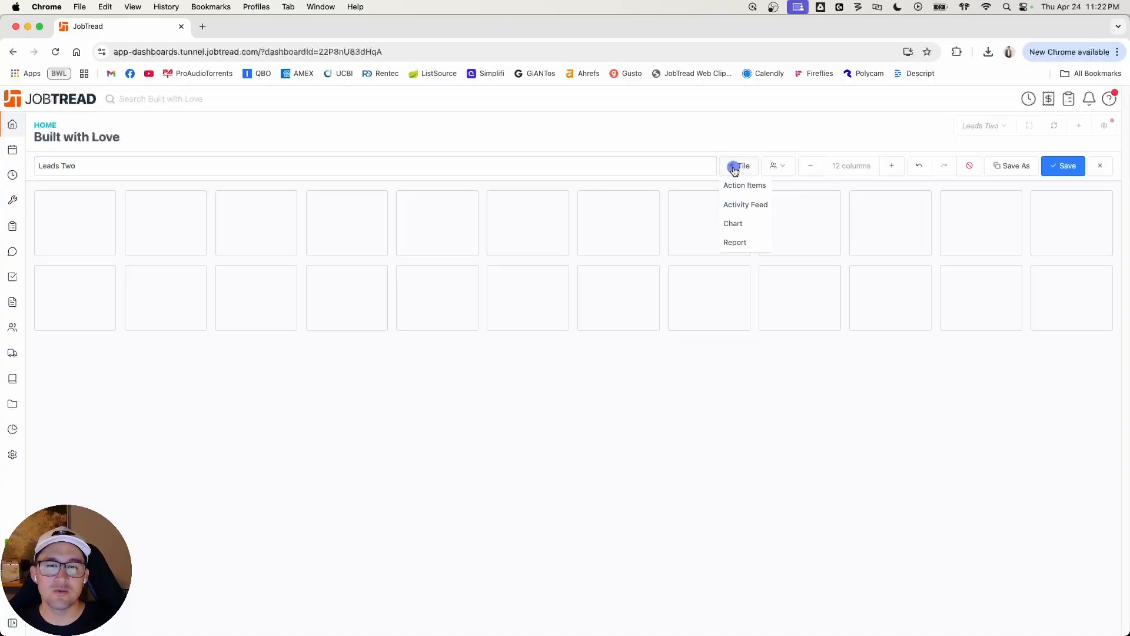
pyautogui.click(747, 224)
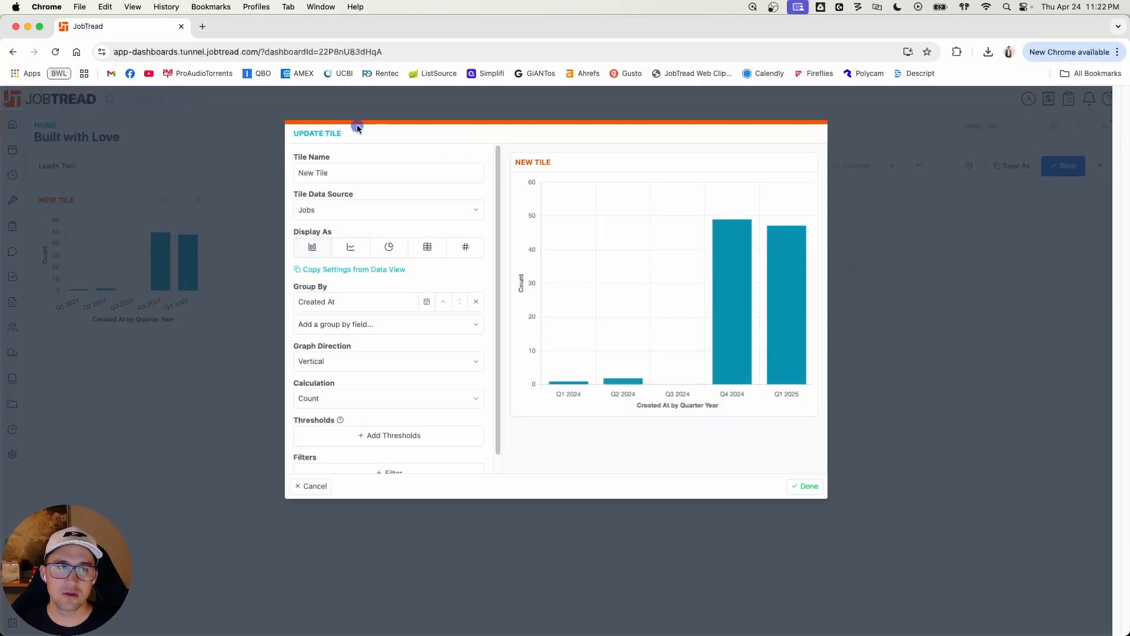
pyautogui.tripleClick(345, 178)
pyautogui.write('New L')
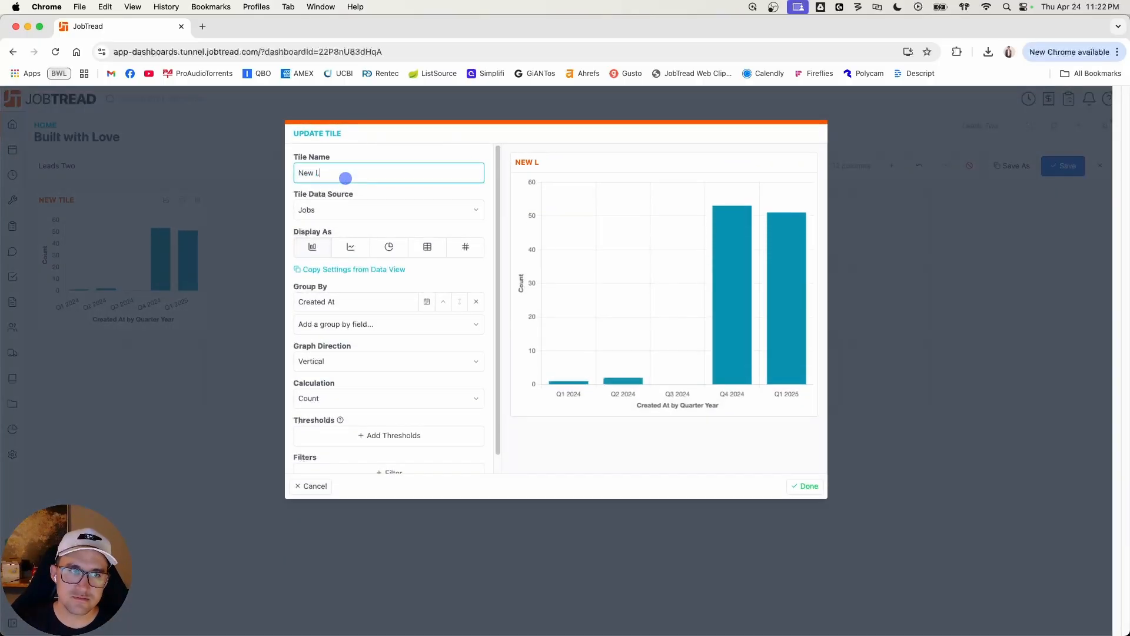
pyautogui.write('eads this week')
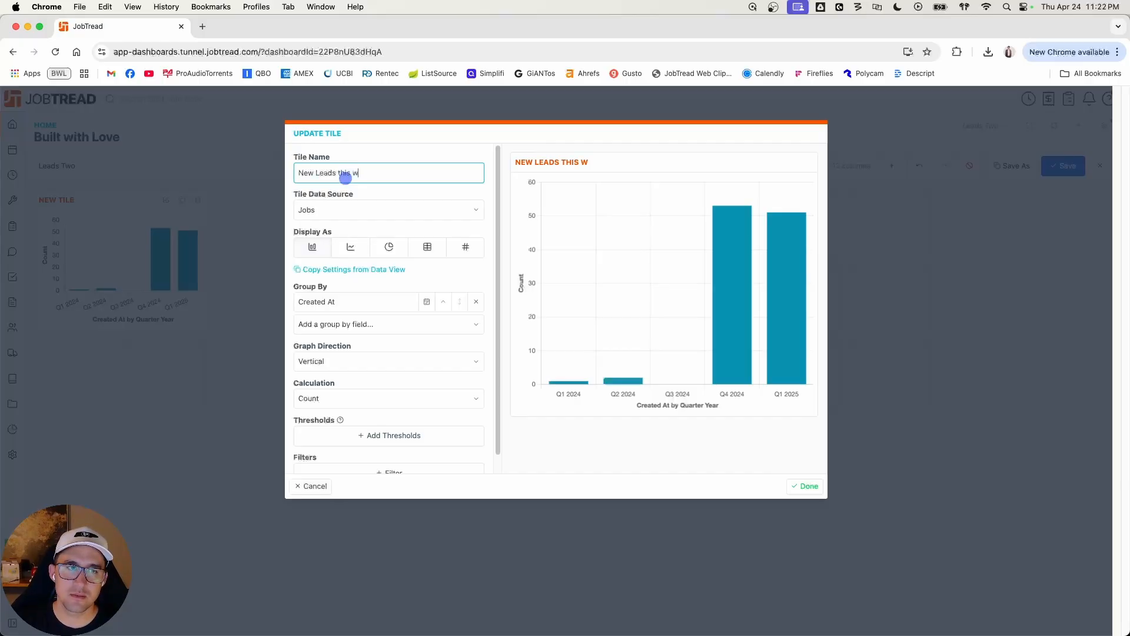
# Step: Keep Jobs as the tile's data source and display it as a single value with the Count calculation
pyautogui.click(364, 217)
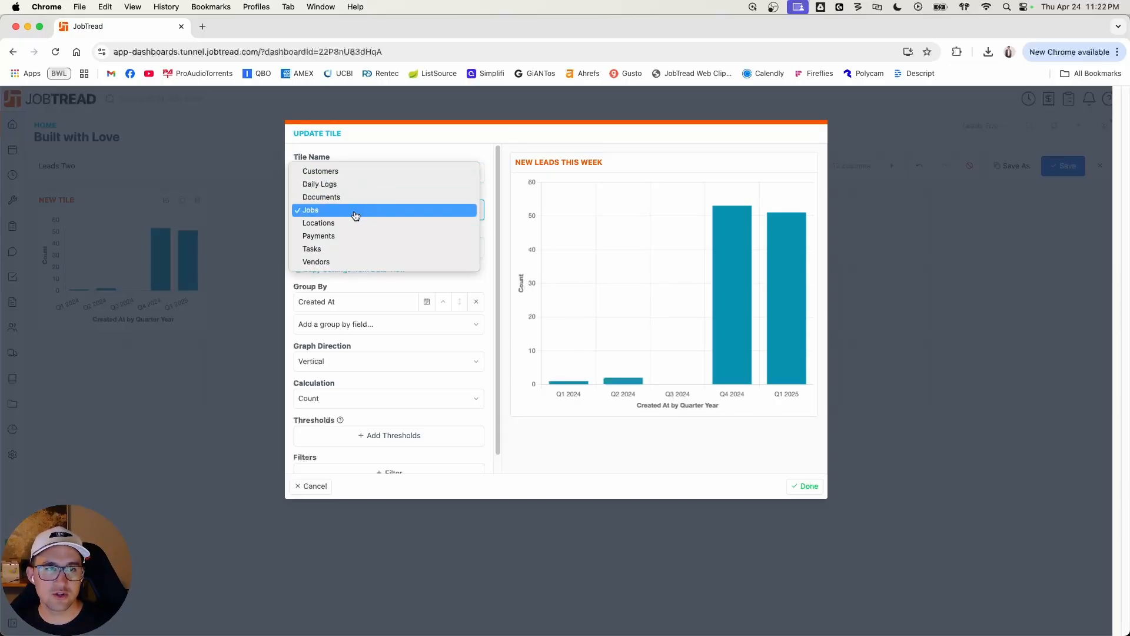
pyautogui.click(355, 214)
pyautogui.click(465, 247)
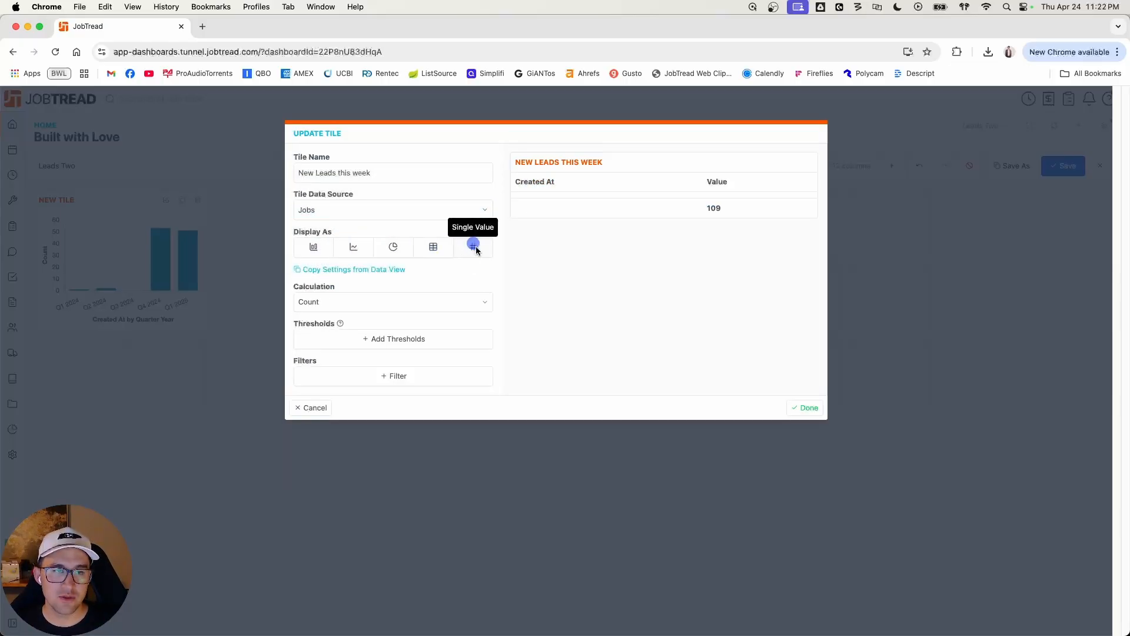
pyautogui.click(414, 302)
pyautogui.click(412, 301)
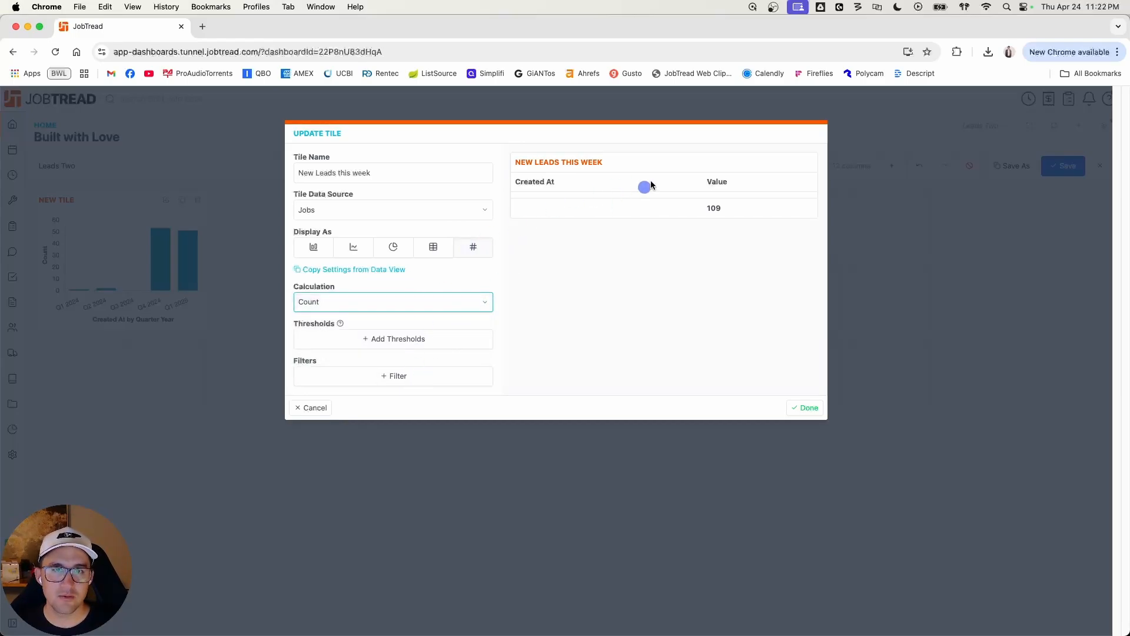
pyautogui.click(433, 247)
pyautogui.click(487, 247)
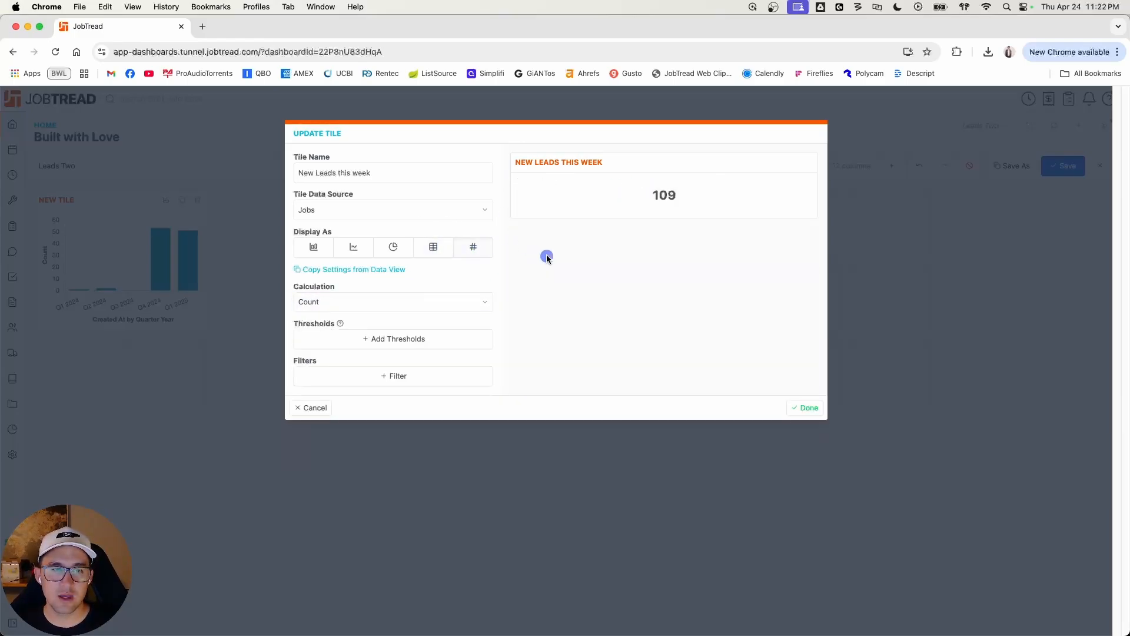
# Step: Add a filter to the New Leads this week tile so that Created At is this week
pyautogui.click(412, 376)
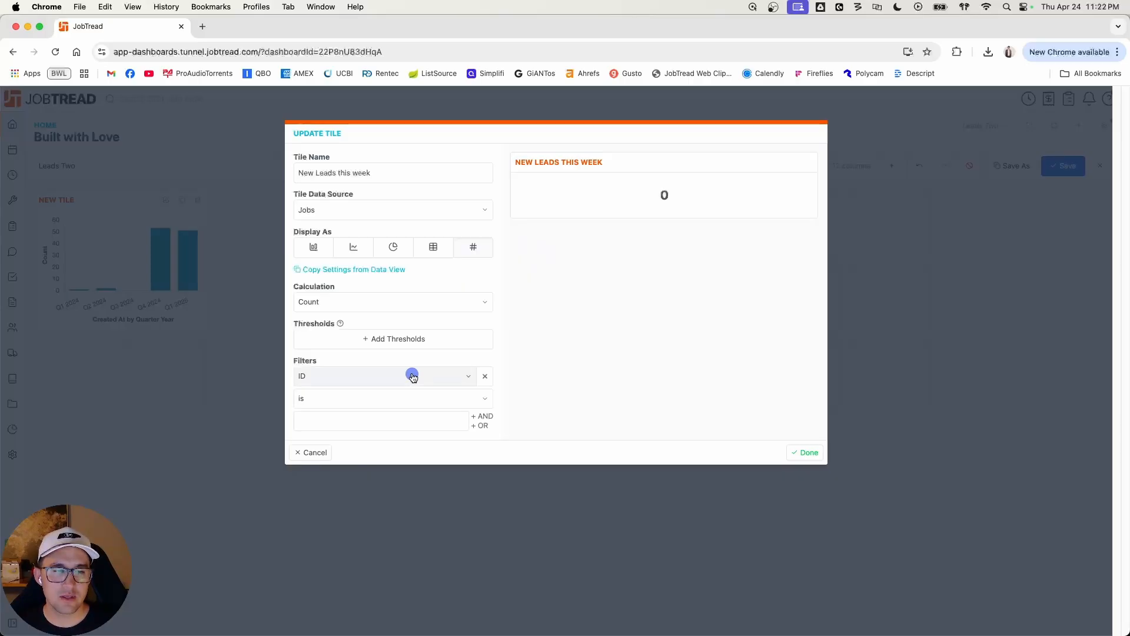
pyautogui.click(413, 377)
pyautogui.write('created')
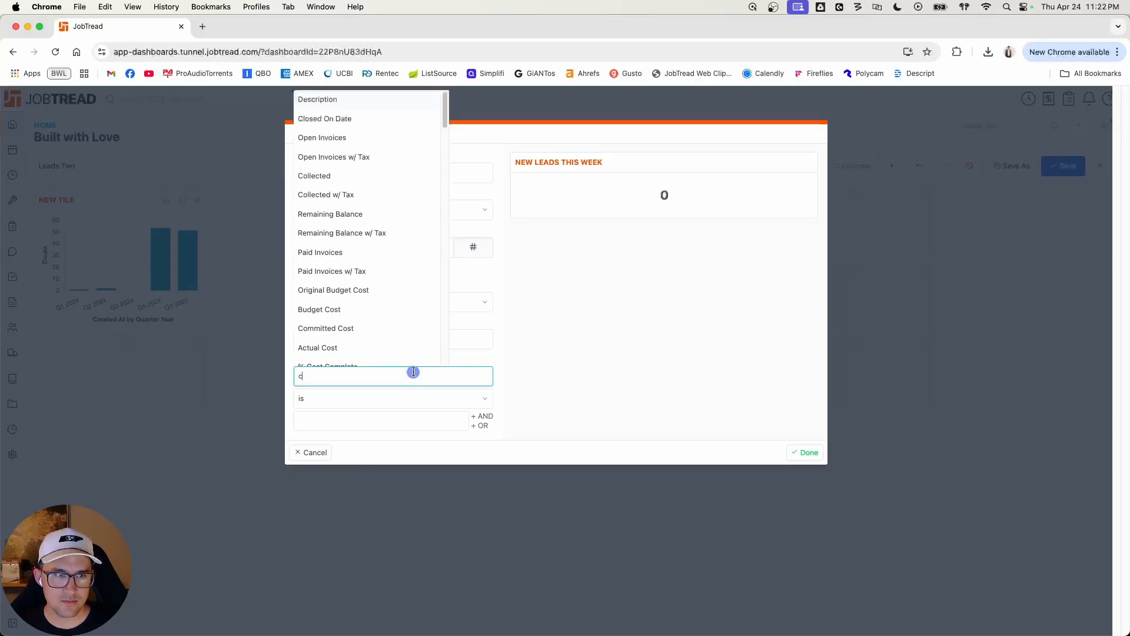
pyautogui.click(388, 395)
pyautogui.click(423, 399)
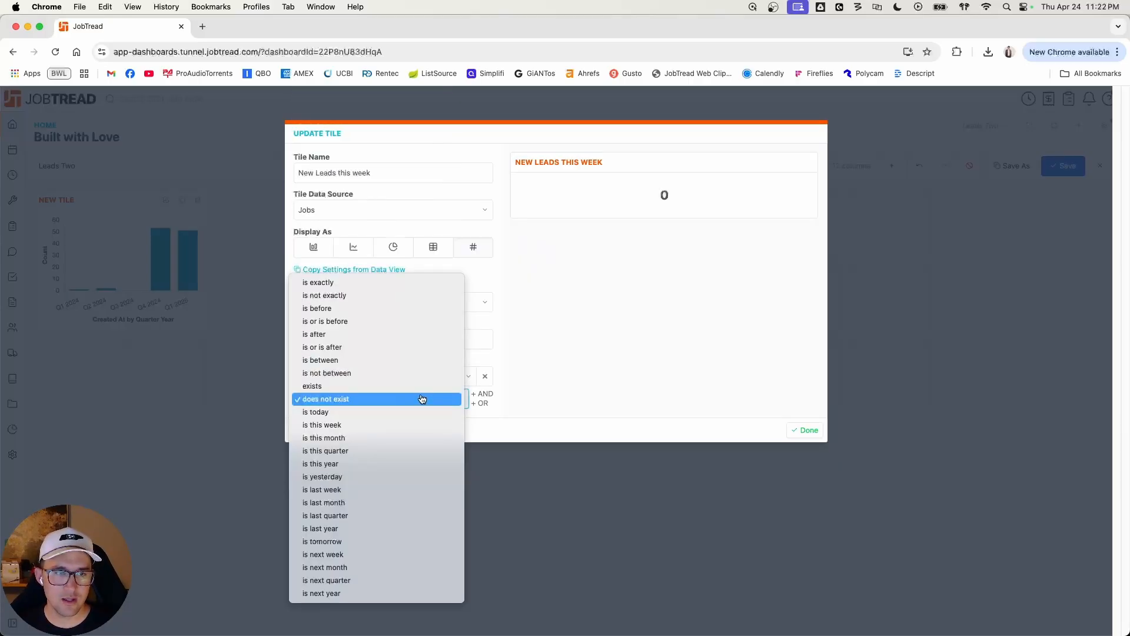
pyautogui.click(379, 424)
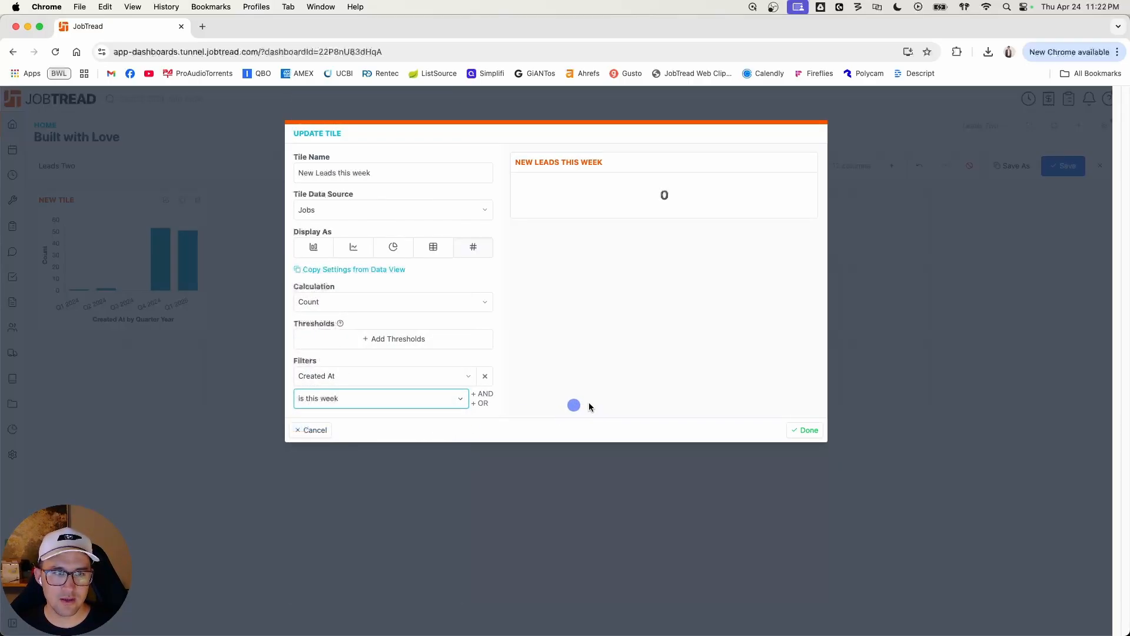
# Step: Finish the New Leads this week tile, shrink it to one row high, and save the dashboard
pyautogui.click(805, 430)
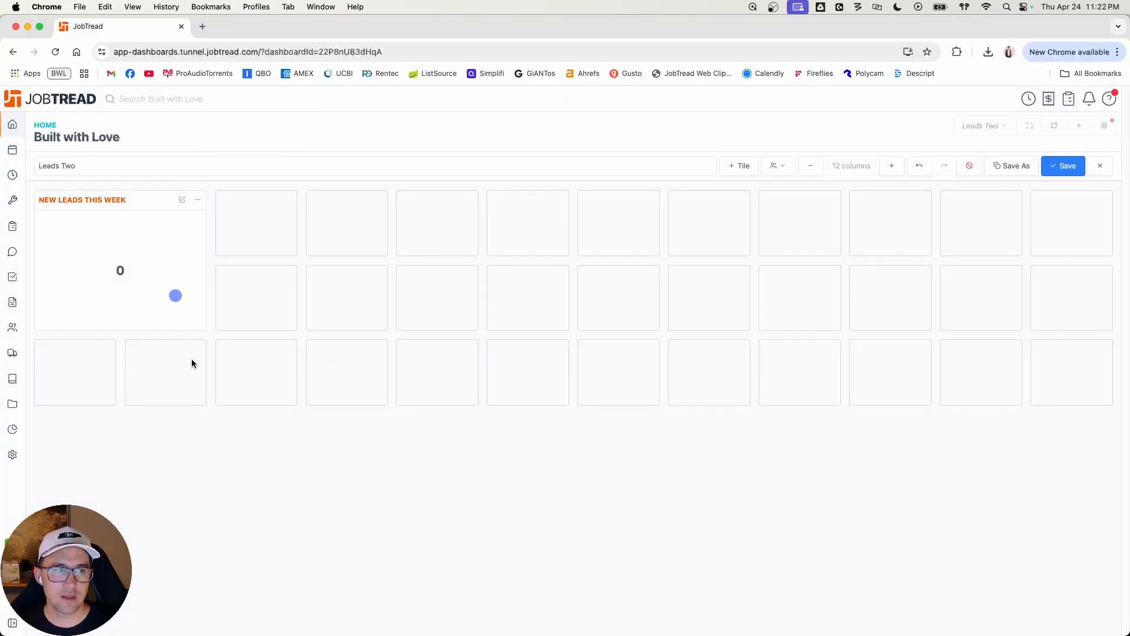
pyautogui.moveTo(171, 330); pyautogui.dragTo(172, 253)
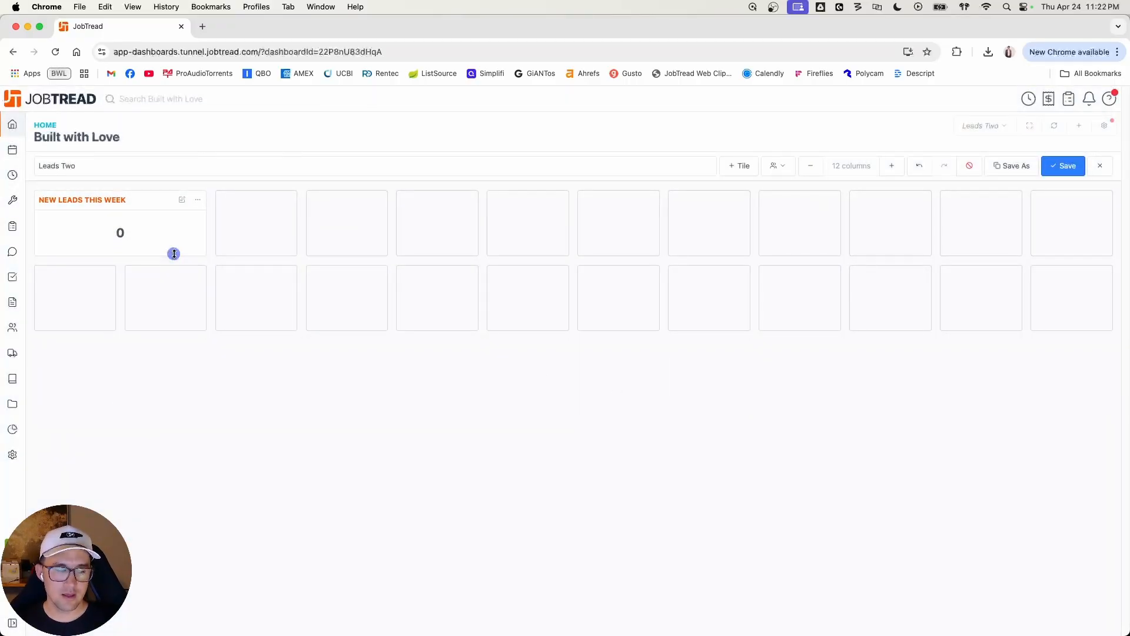
pyautogui.click(1063, 166)
# Step: Add another chart tile named Conversion Rate and display it as a single value
pyautogui.click(788, 167)
pyautogui.click(789, 167)
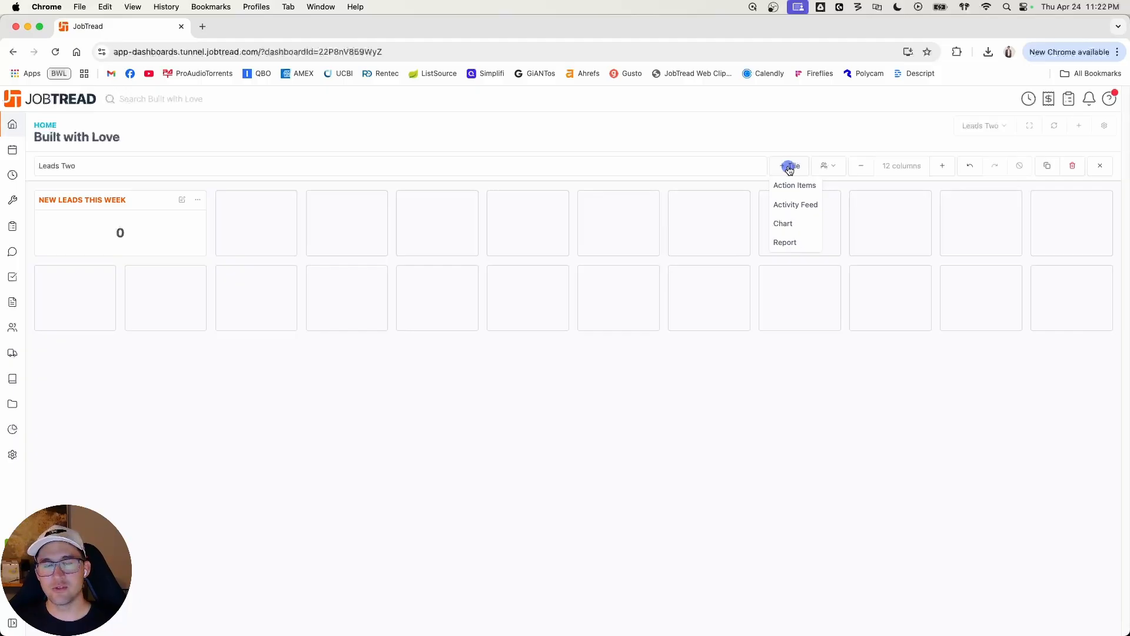
pyautogui.click(796, 225)
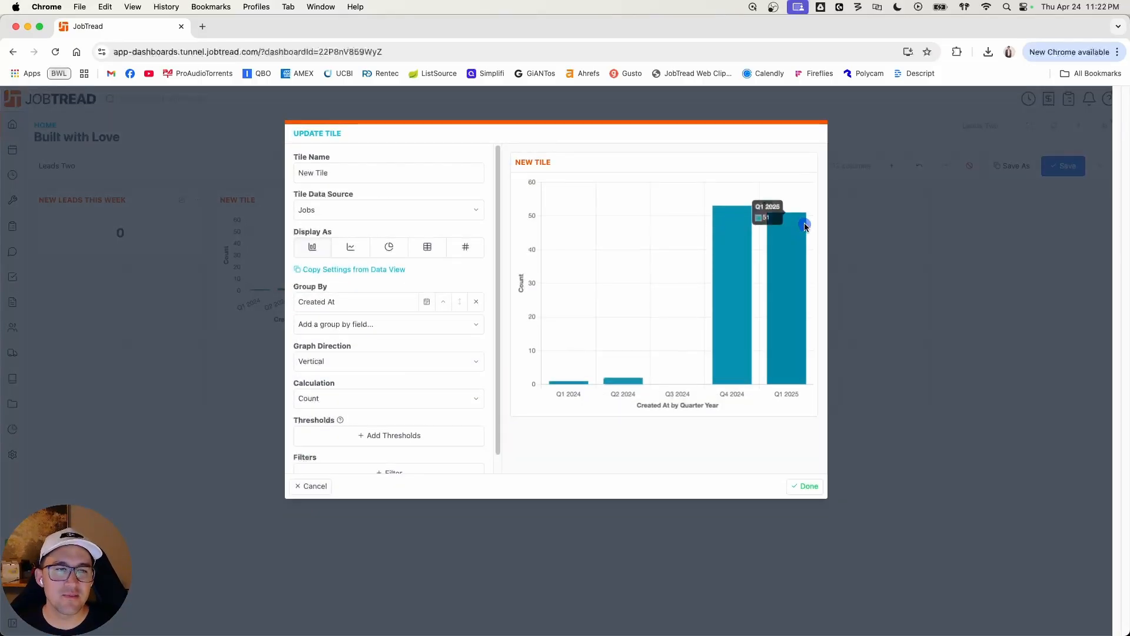
pyautogui.tripleClick(336, 174)
pyautogui.write('Conversion Rate')
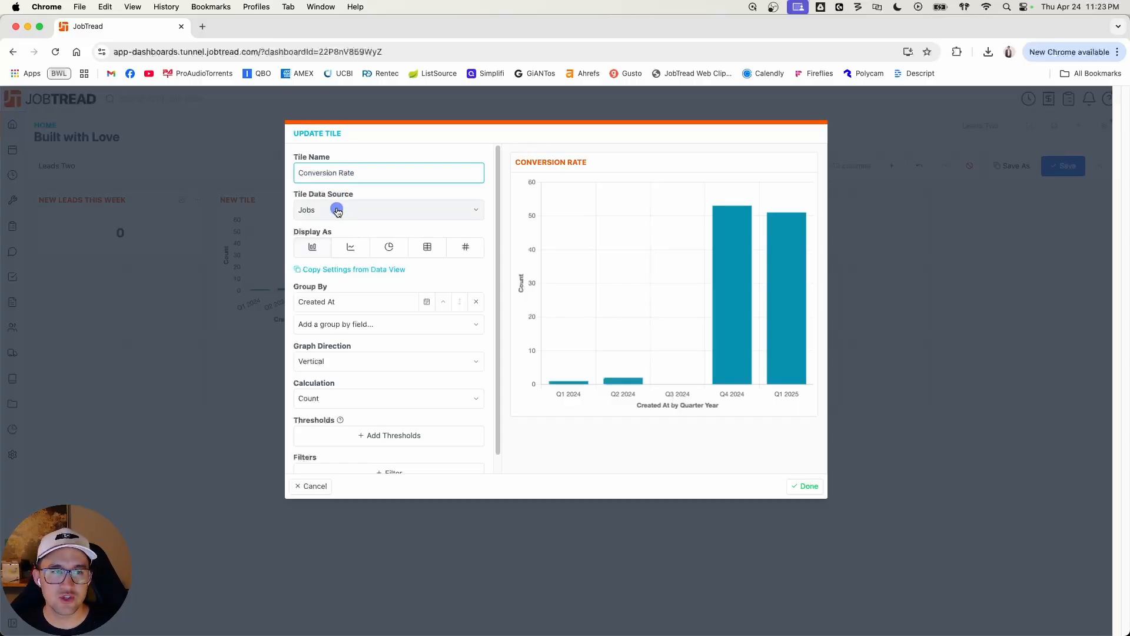
pyautogui.click(466, 248)
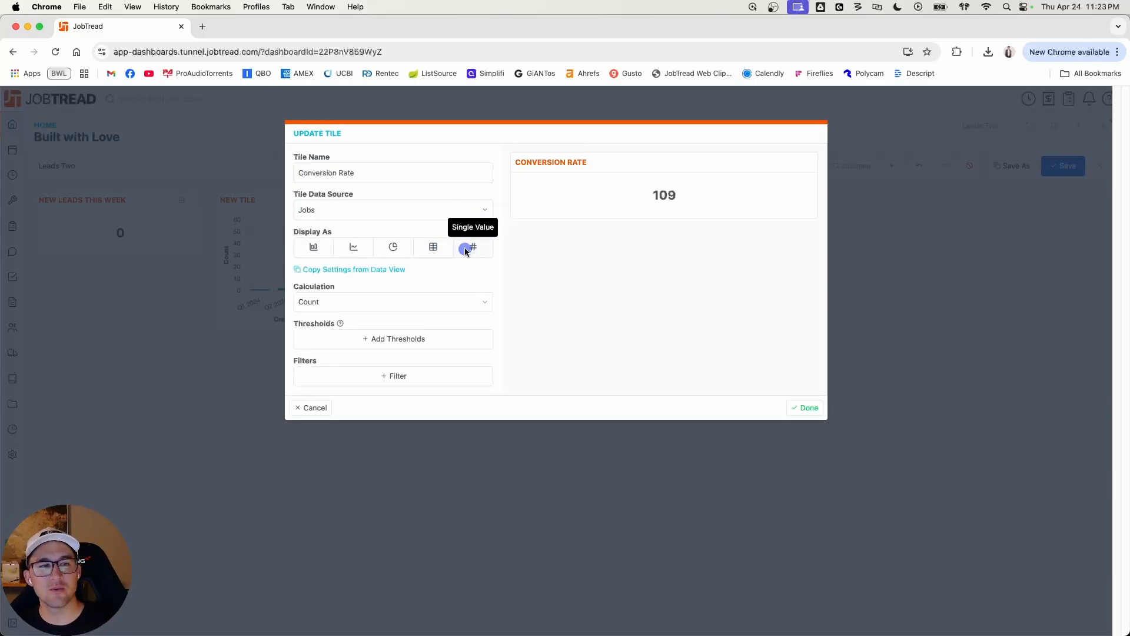
# Step: Set the Conversion Rate calculation to Average using a formula, with the value name conv rate
pyautogui.click(392, 302)
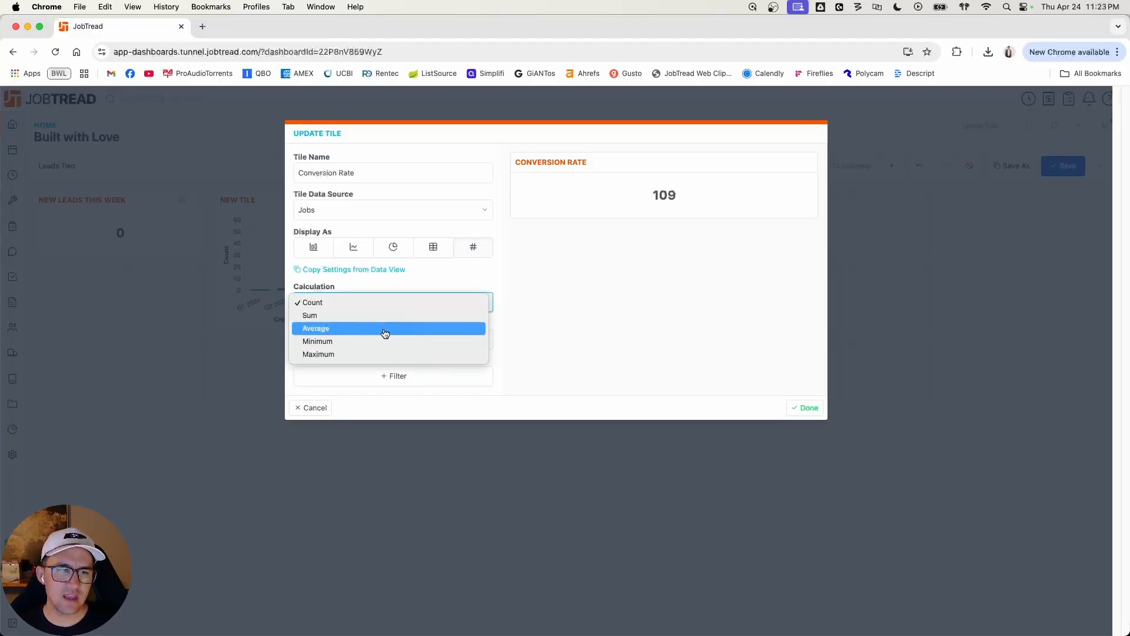
pyautogui.click(385, 330)
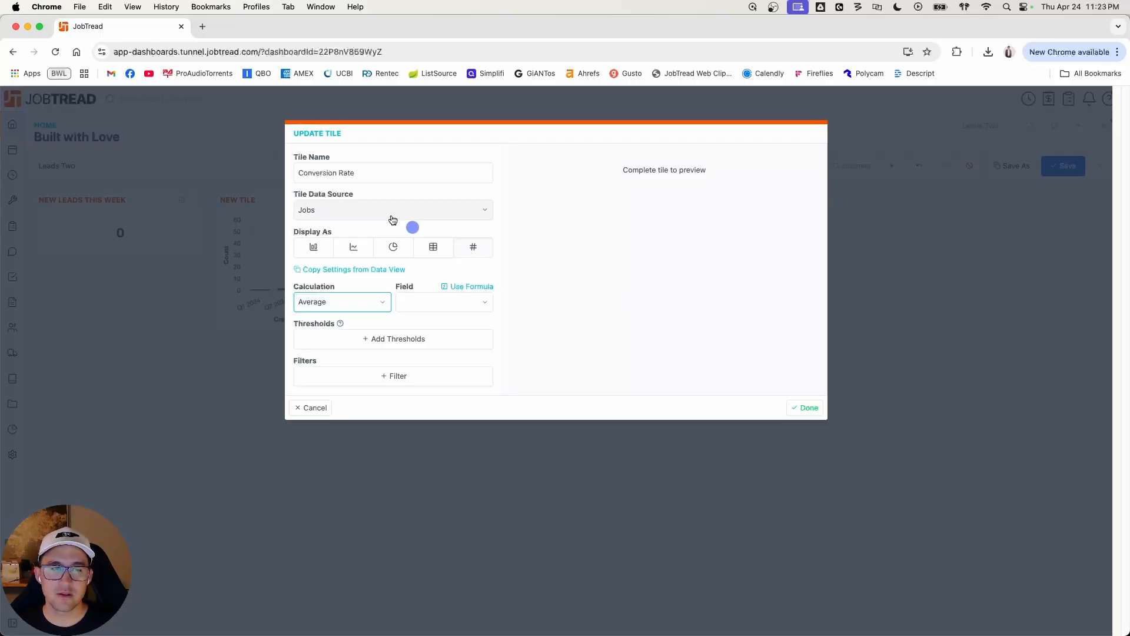
pyautogui.click(470, 286)
pyautogui.click(379, 340)
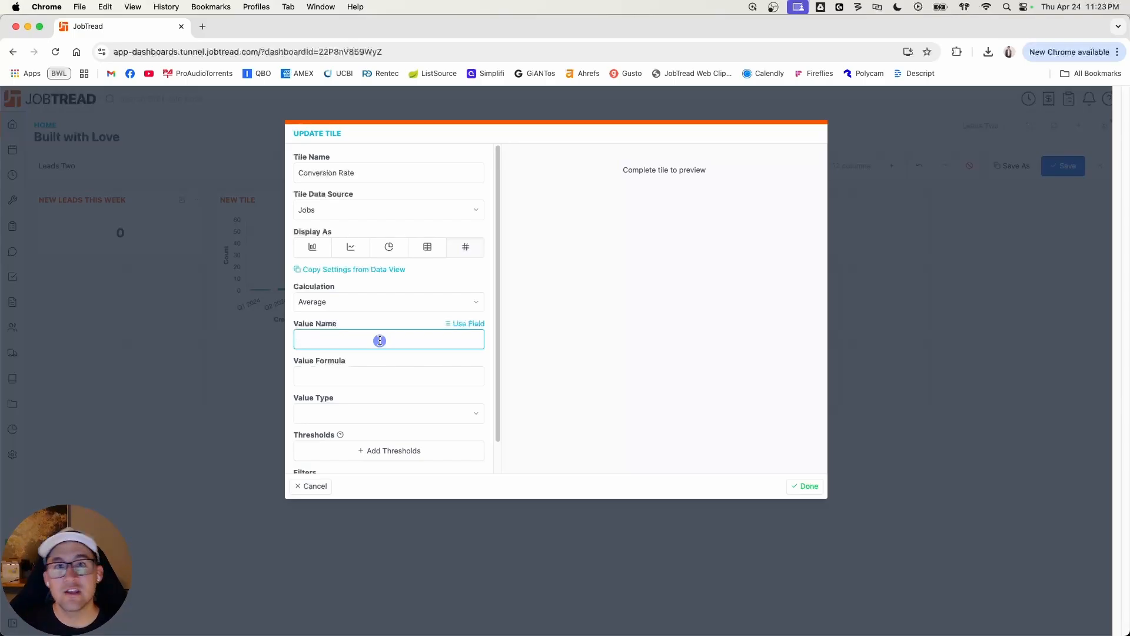
pyautogui.write('conv rate')
pyautogui.press('Tab')
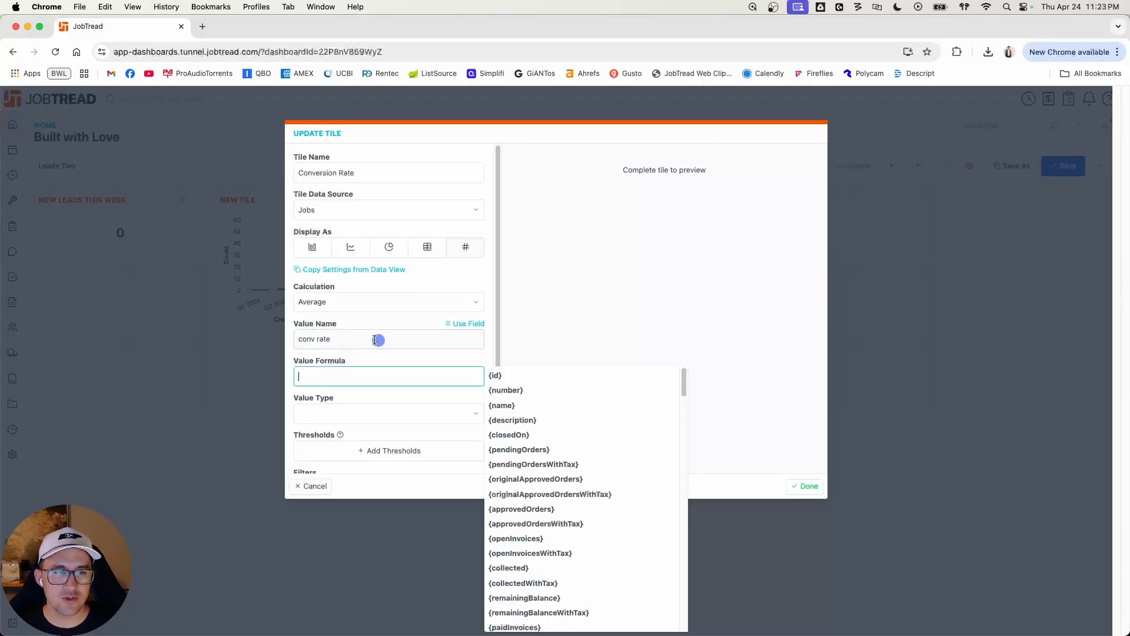
# Step: Enter the value formula if({approvedOrdersWithTax}>0,1,0) and set the value type to Percentage
pyautogui.write('if(')
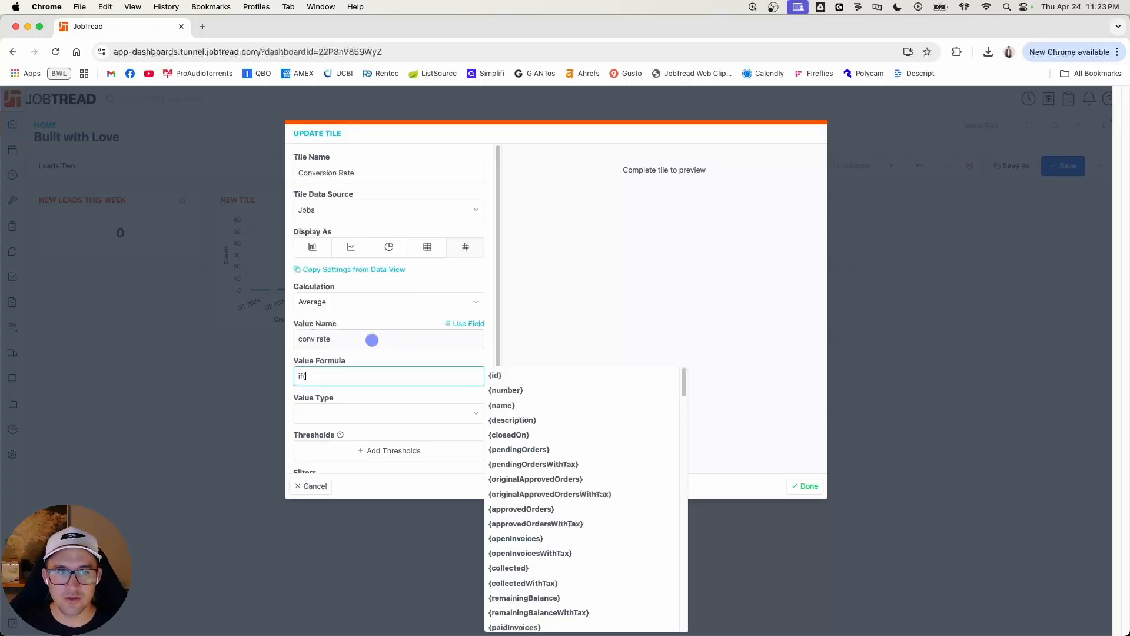
pyautogui.write('appr')
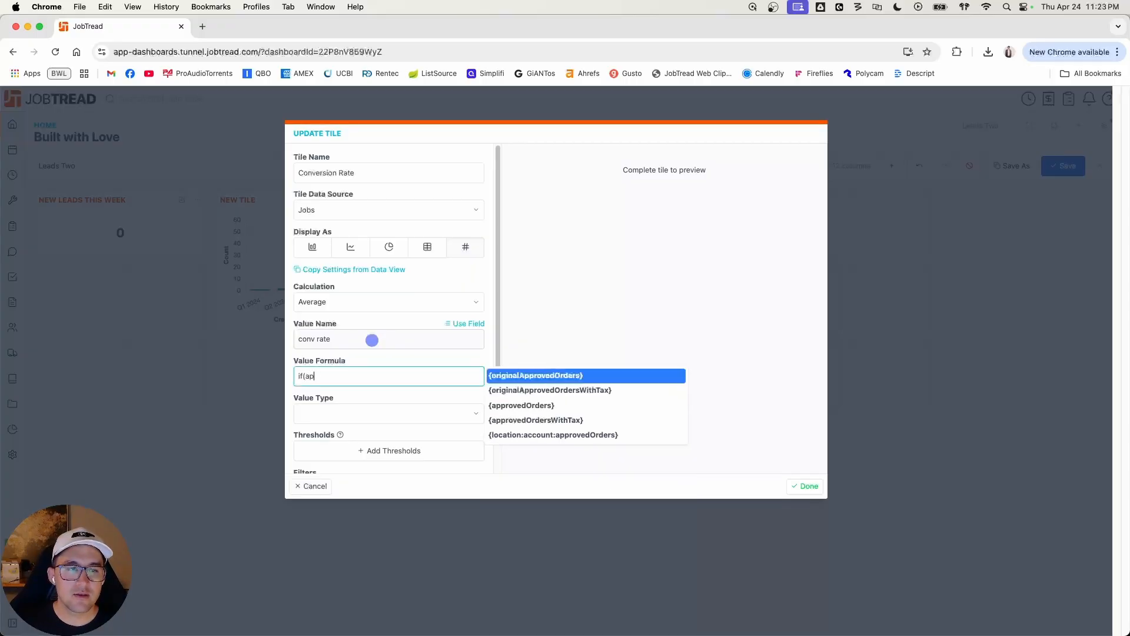
pyautogui.press('Down')
pyautogui.press('Down')
pyautogui.press('Down')
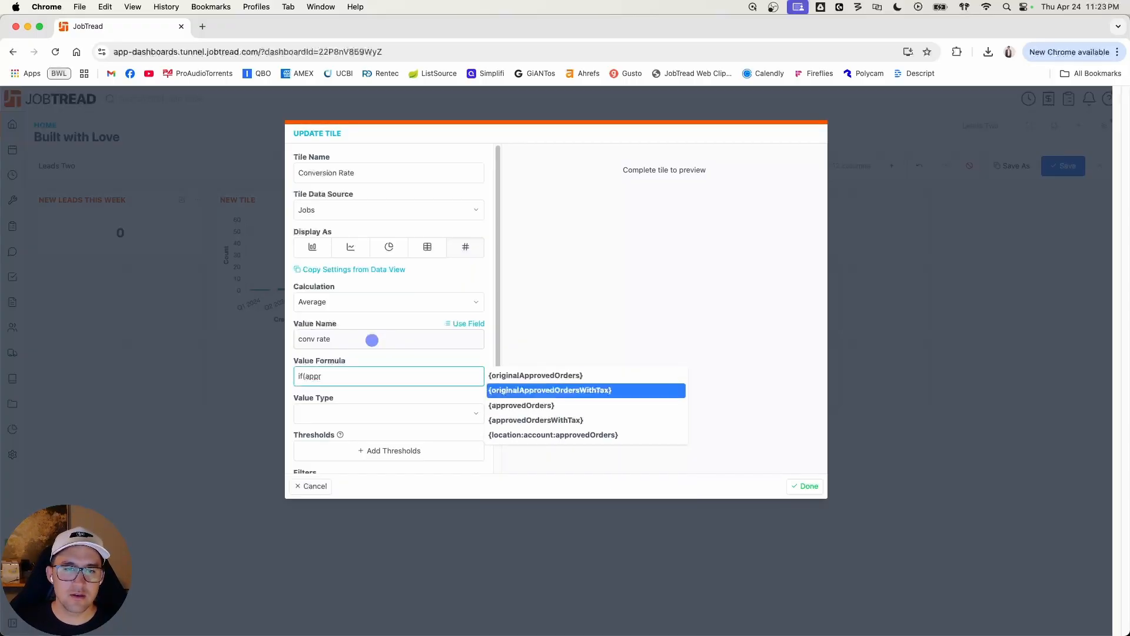
pyautogui.press('Return')
pyautogui.write('>')
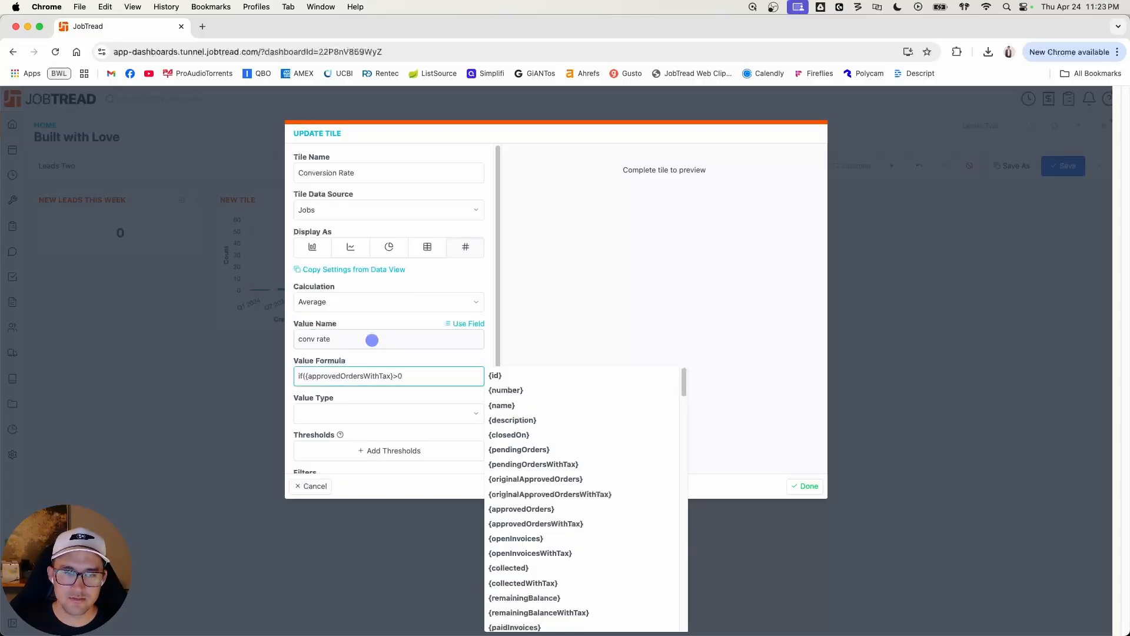
pyautogui.write('0,1')
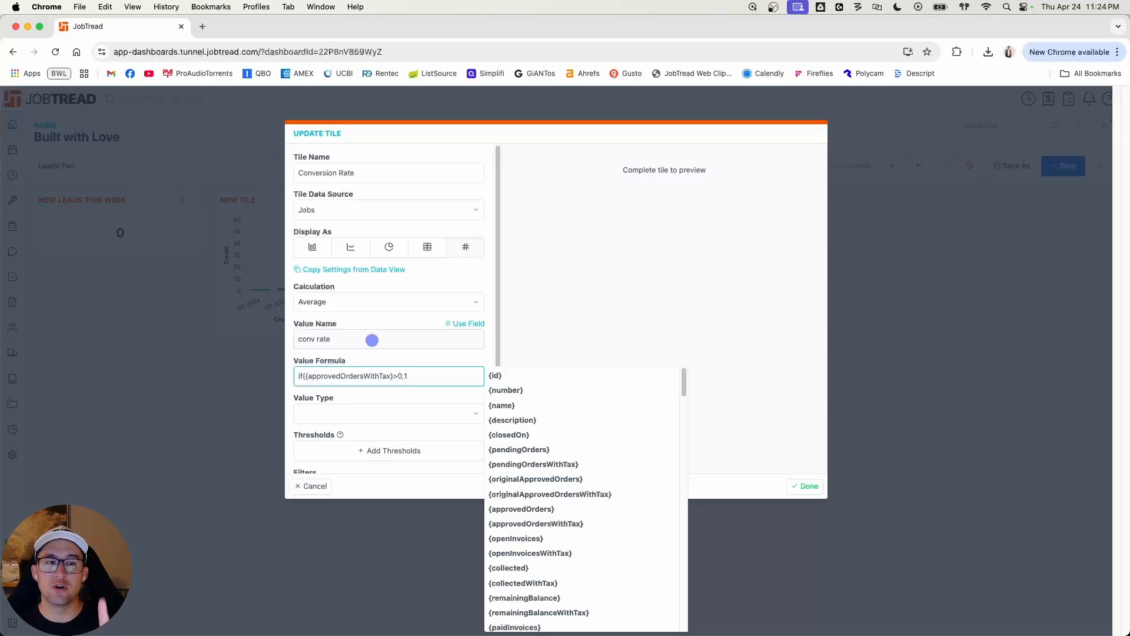
pyautogui.write(',')
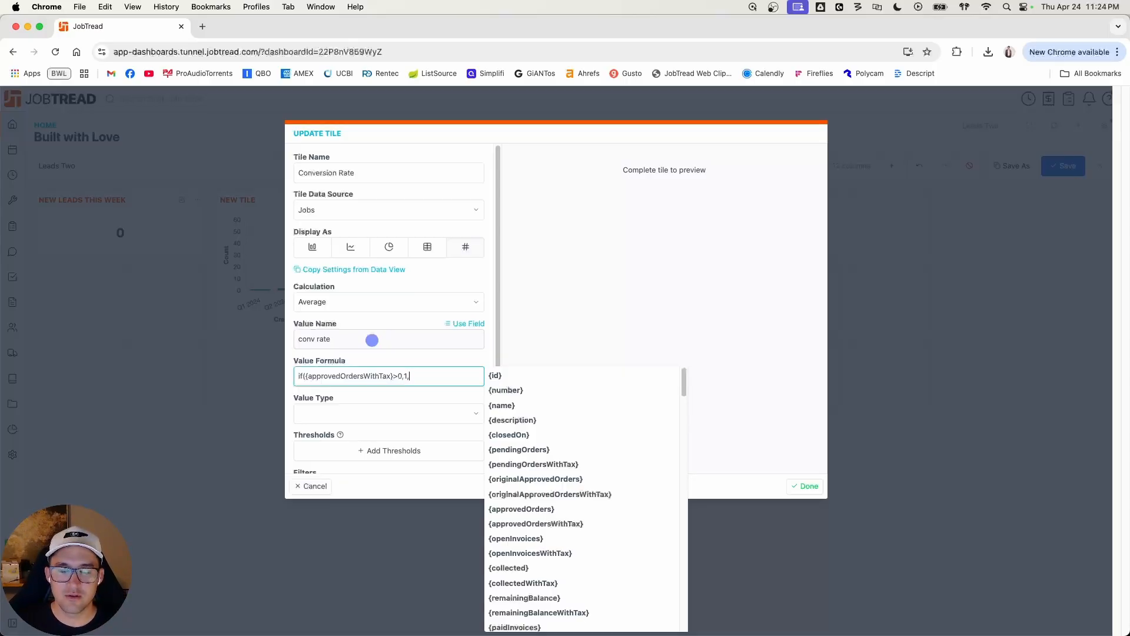
pyautogui.write('0')
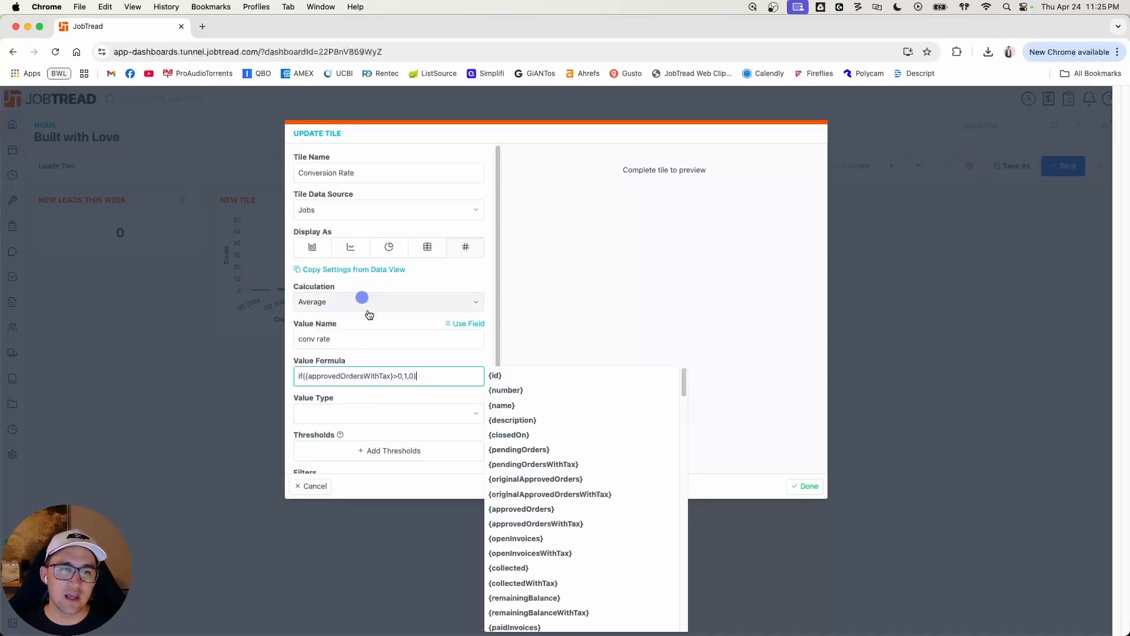
pyautogui.click(375, 417)
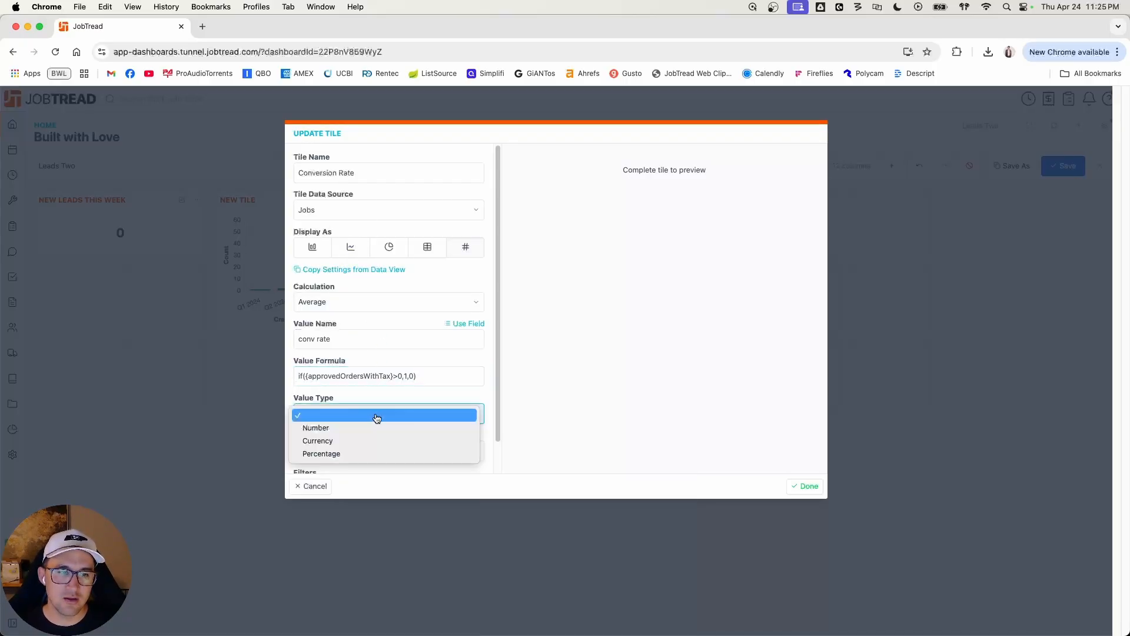
pyautogui.click(367, 454)
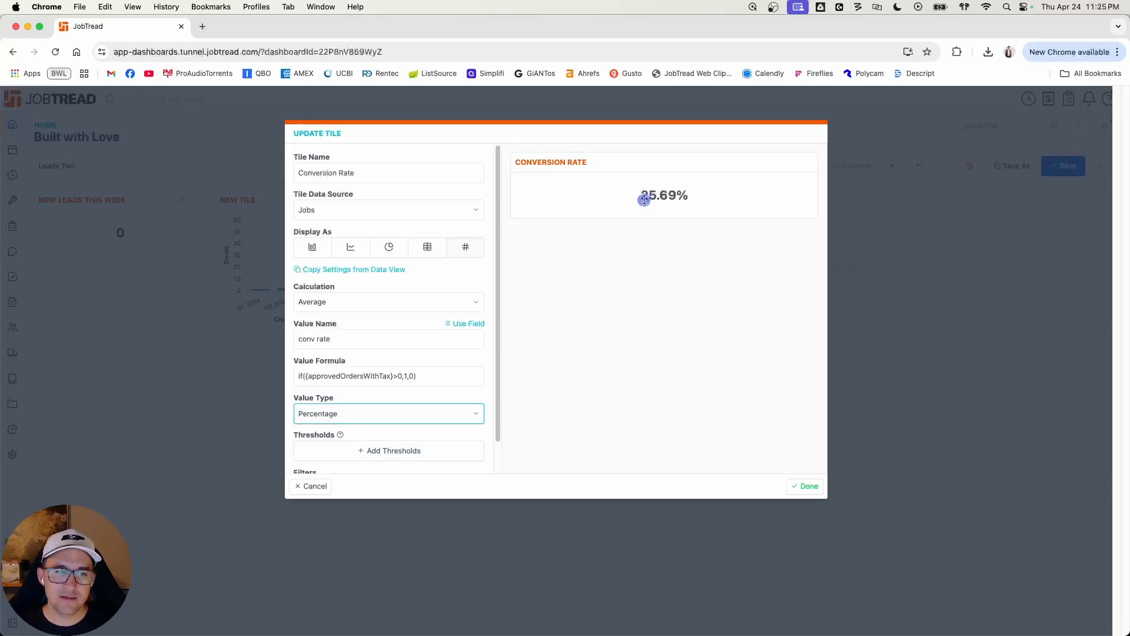
# Step: Finish the Conversion Rate tile, shrink it to one row high, and save the dashboard
pyautogui.scroll(-1, 481, 379)
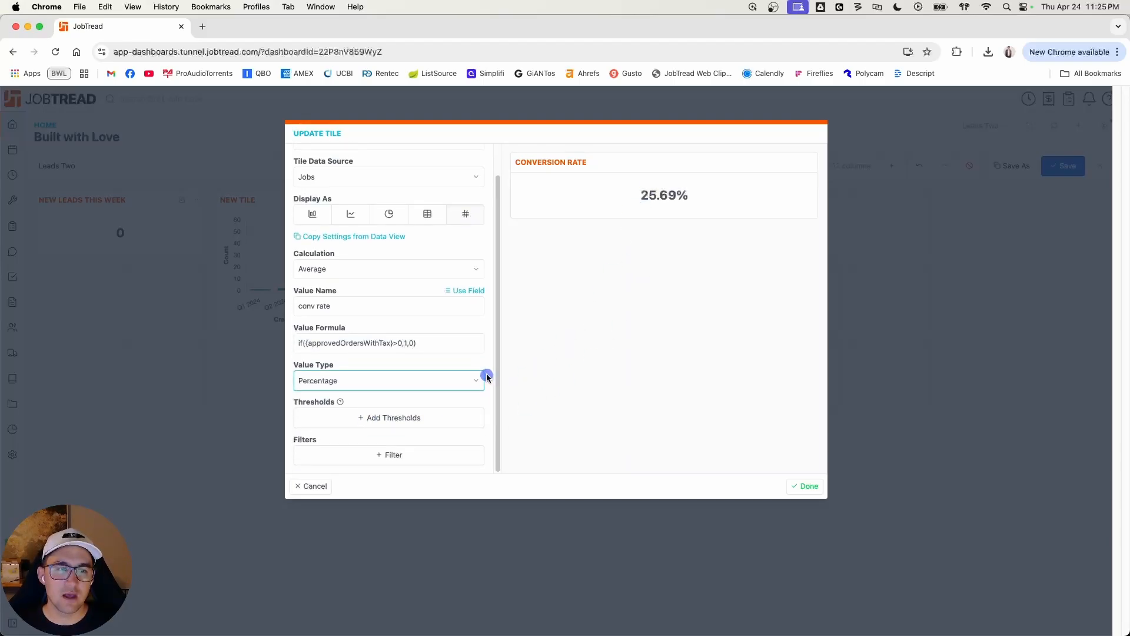
pyautogui.click(806, 485)
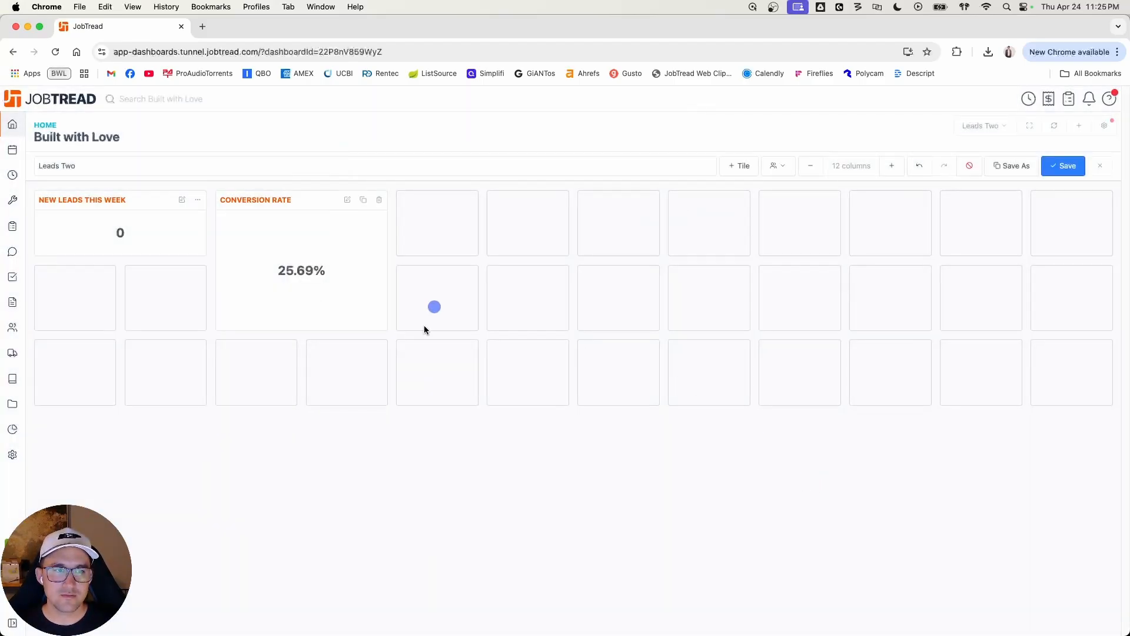
pyautogui.moveTo(365, 329); pyautogui.dragTo(376, 250)
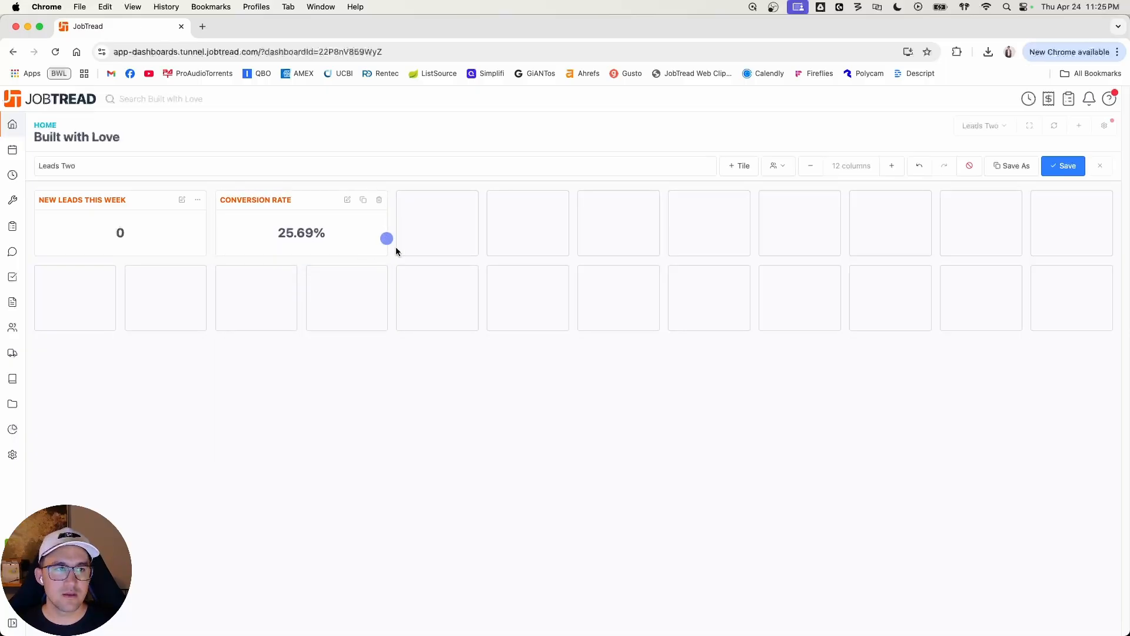
pyautogui.click(1063, 165)
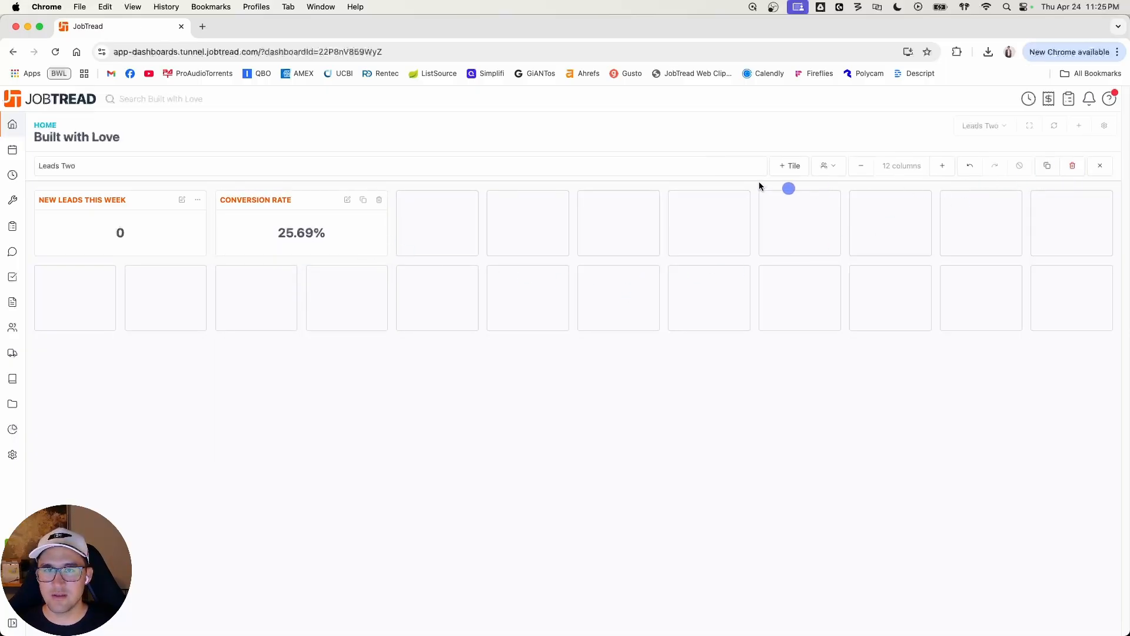
# Step: Add a tile named Warm lead spend showing a single Average value by formula, with the value name acqui cost
pyautogui.click(795, 166)
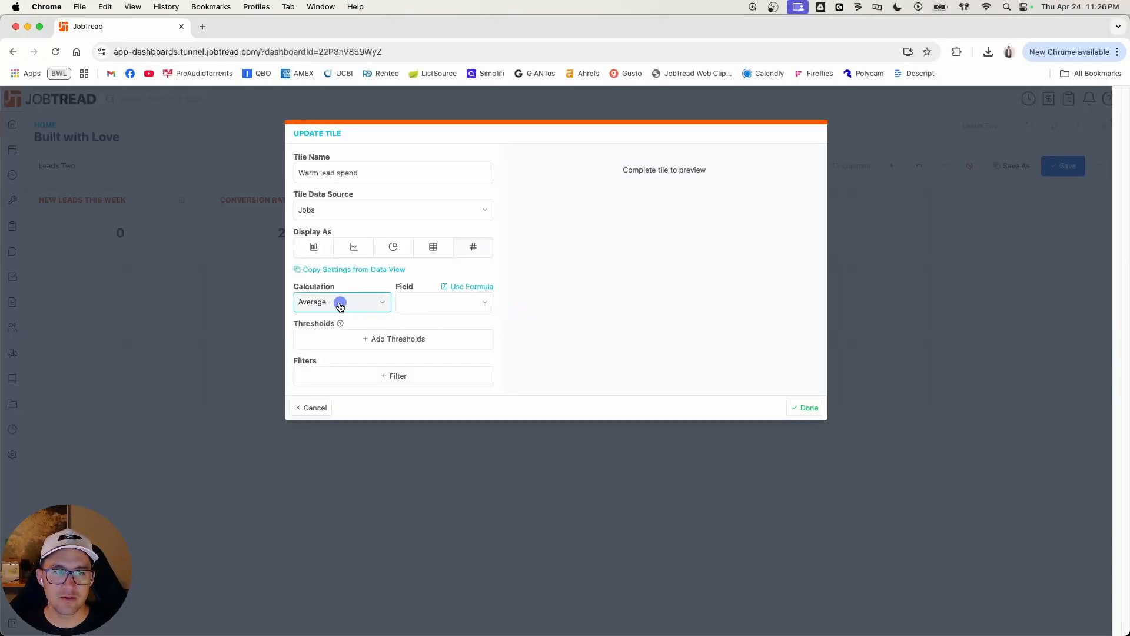
pyautogui.click(471, 287)
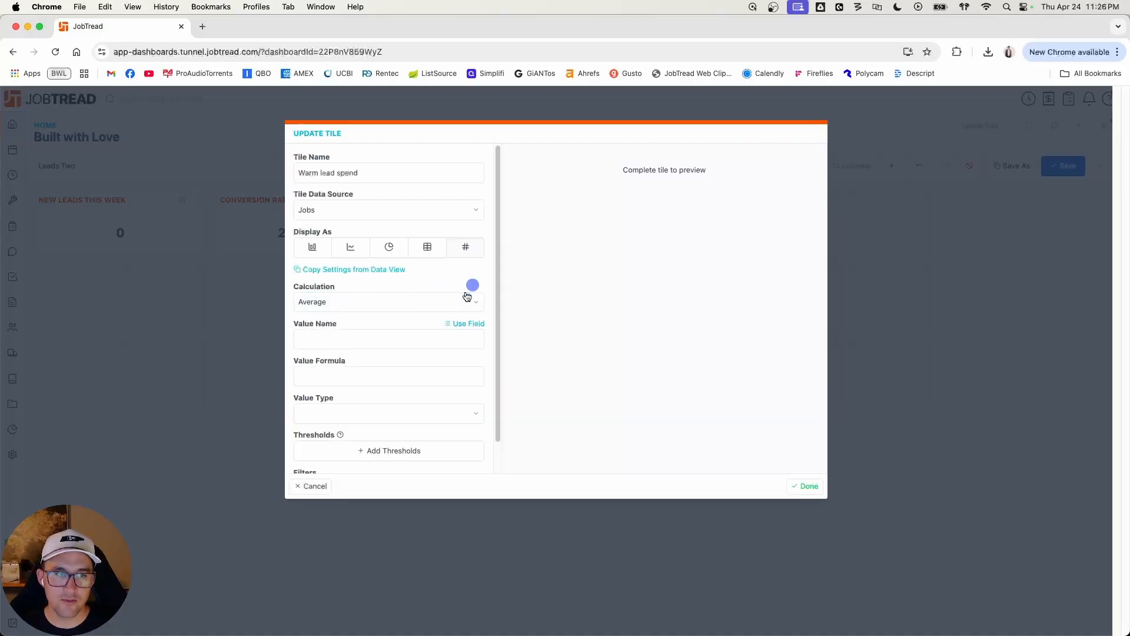
pyautogui.click(384, 339)
pyautogui.scroll(-1, 385, 338)
pyautogui.write('acqui cost')
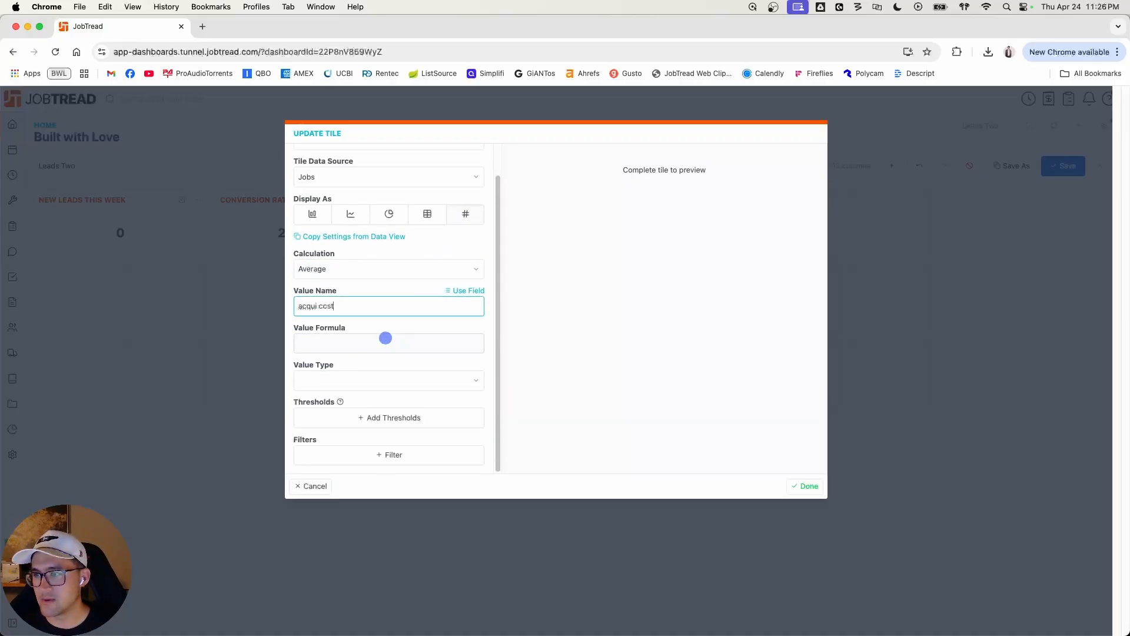
# Step: Enter the value formula if({approvedOrdersWithTax}>0,2000,0) for the Warm lead spend tile and set its value type to Currency
pyautogui.click(378, 349)
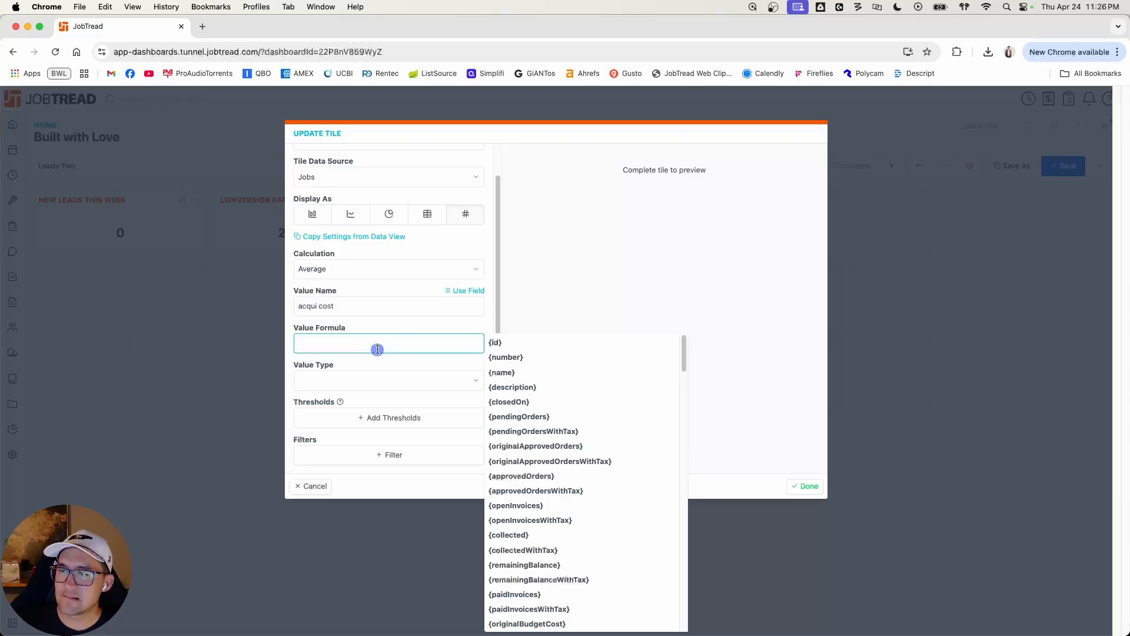
pyautogui.write('if(')
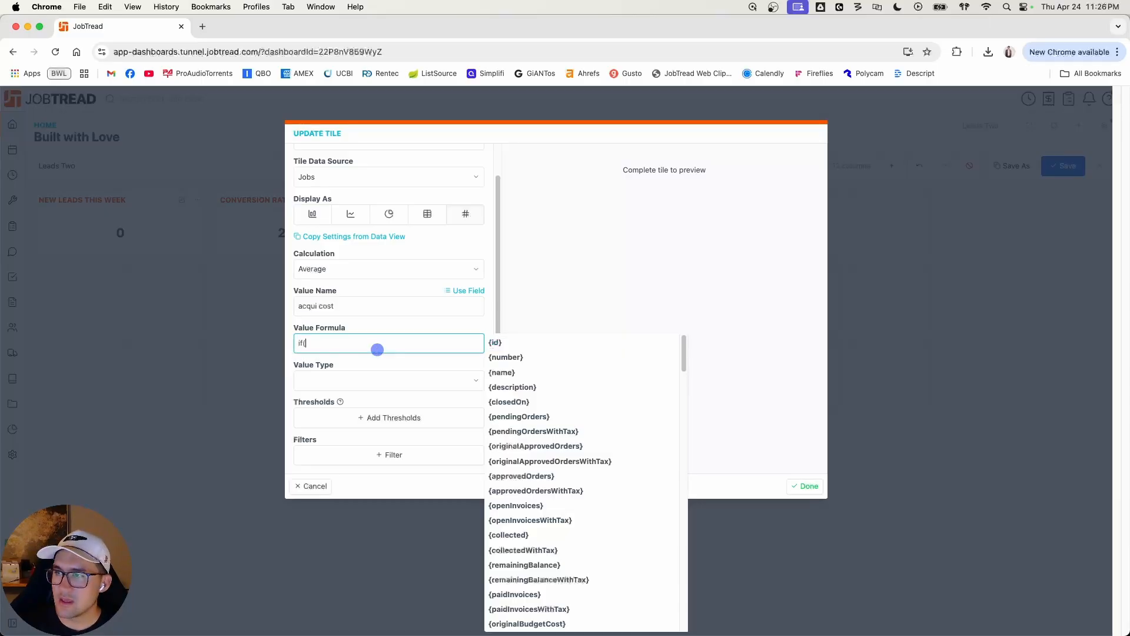
pyautogui.write('appro')
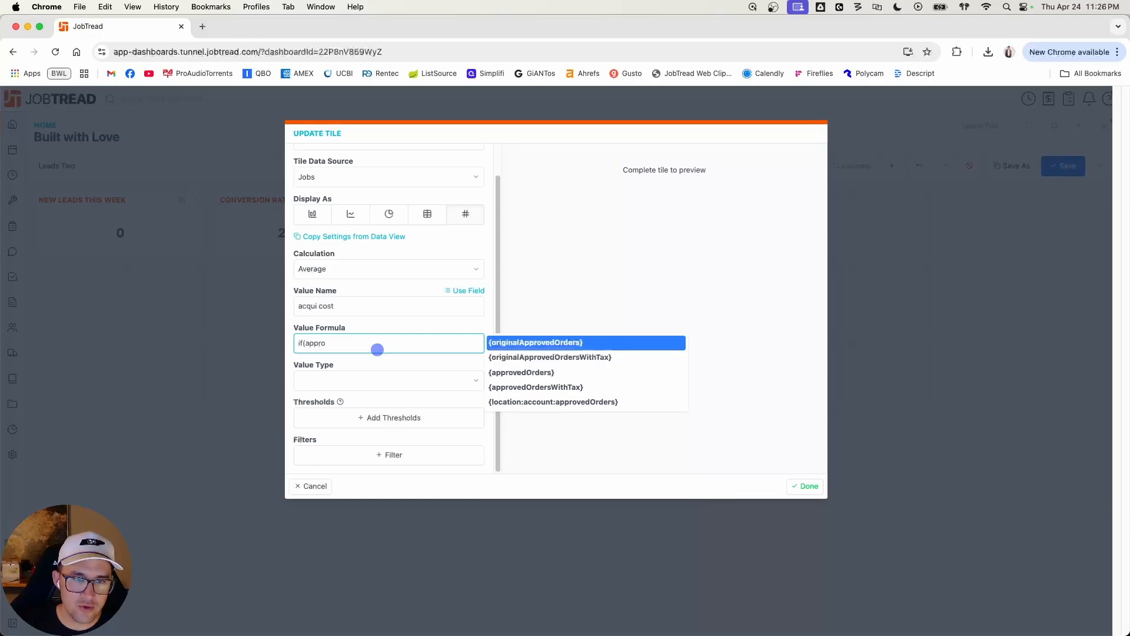
pyautogui.press('Down')
pyautogui.press('Down')
pyautogui.press('Down')
pyautogui.press('Return')
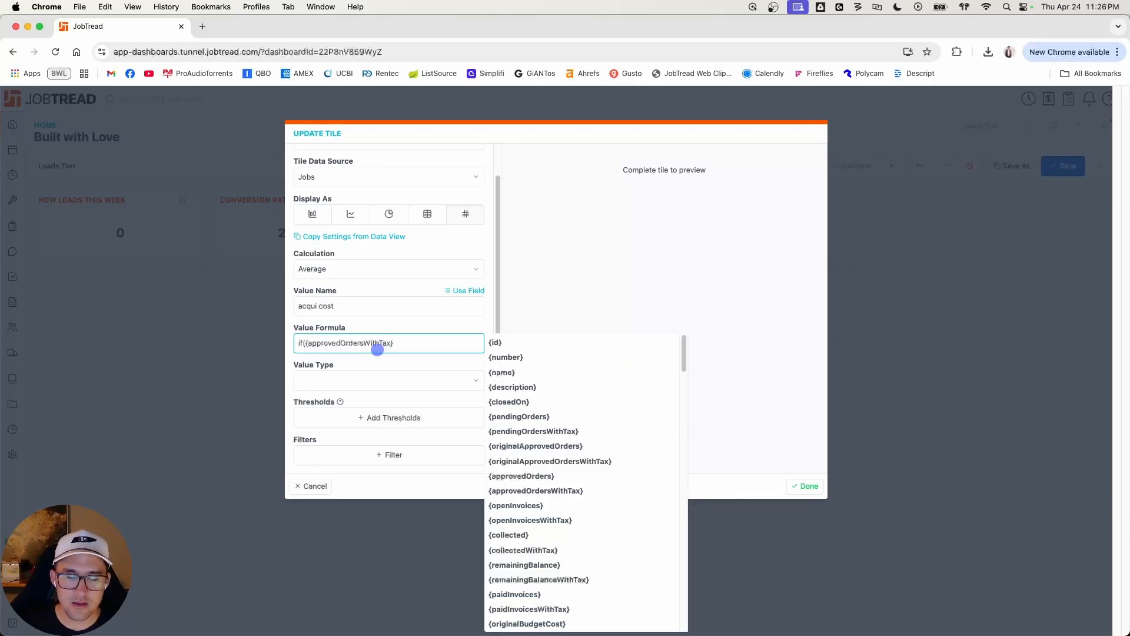
pyautogui.write('>0,')
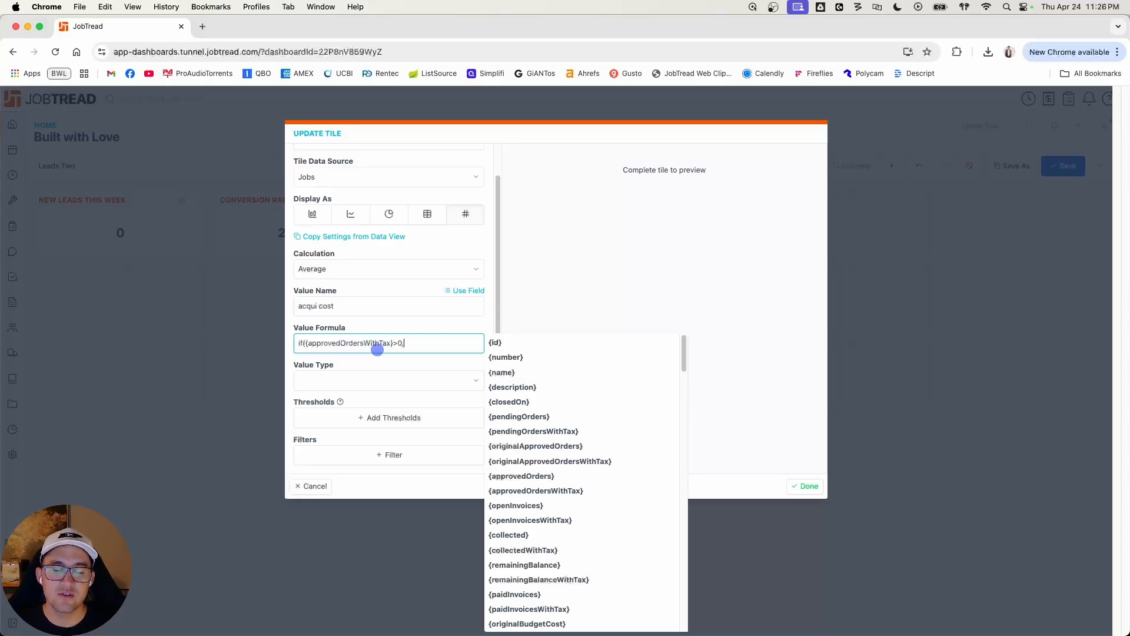
pyautogui.write('20')
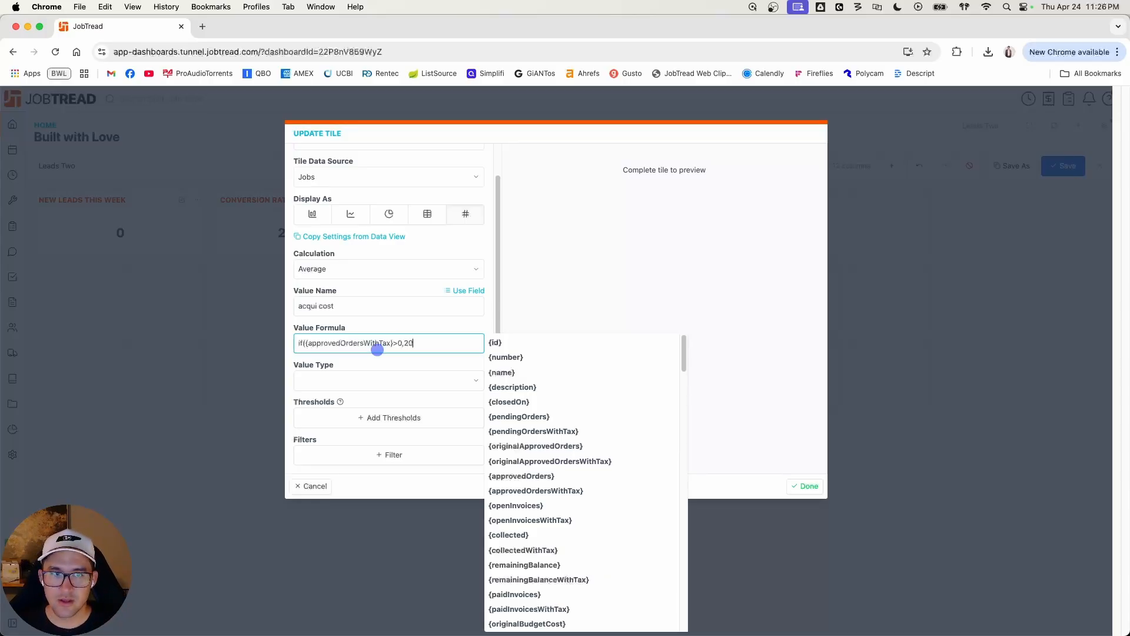
pyautogui.write('00,0)')
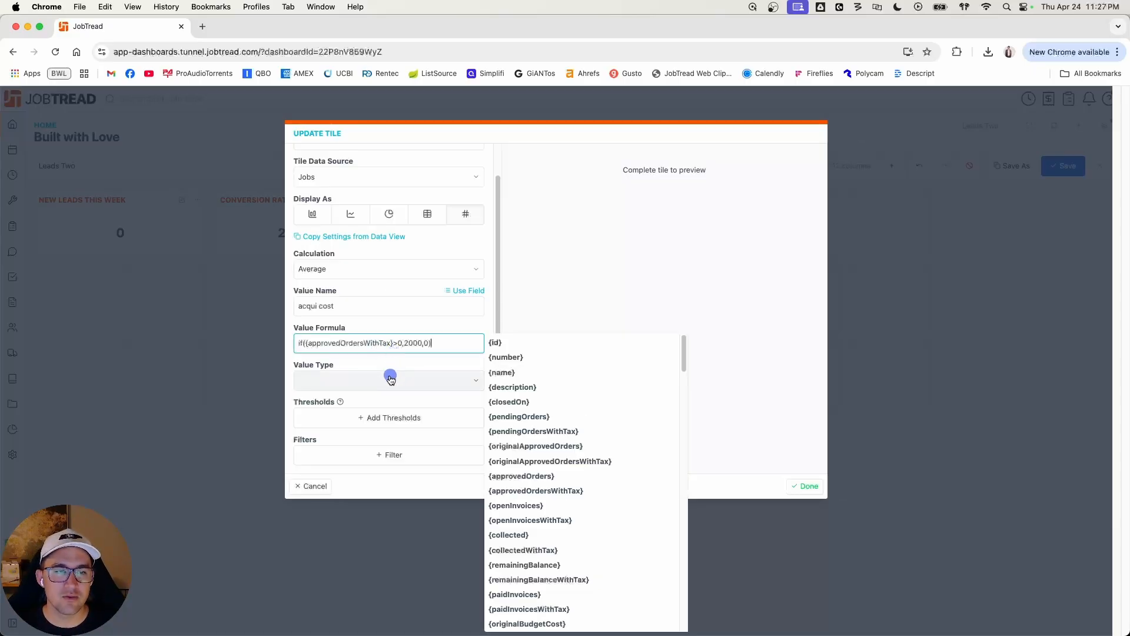
pyautogui.click(385, 379)
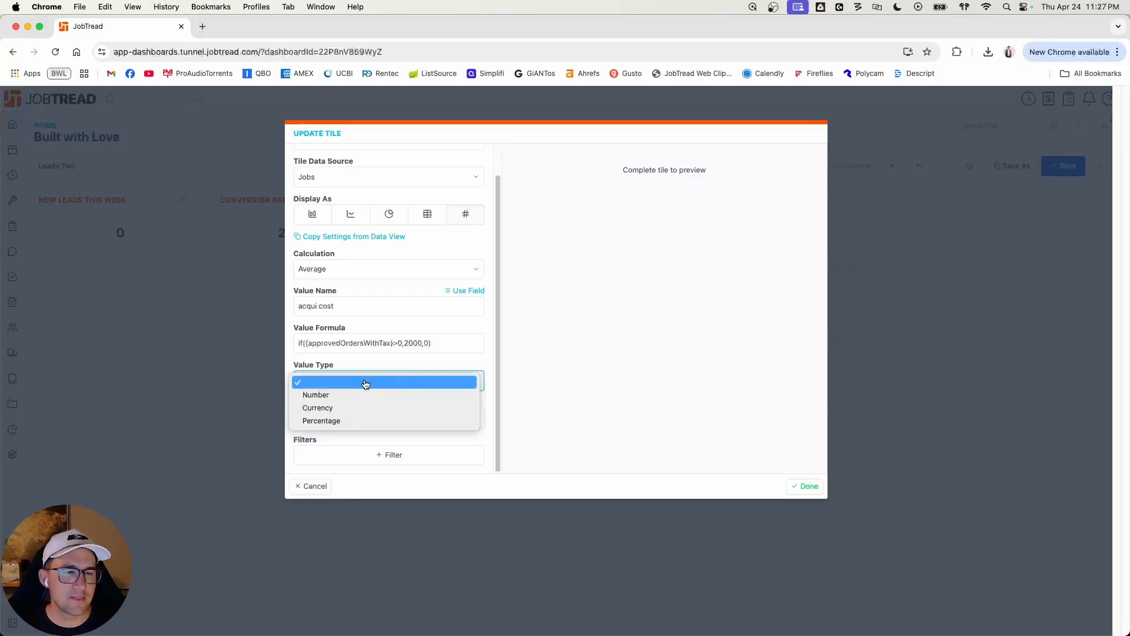
pyautogui.click(352, 409)
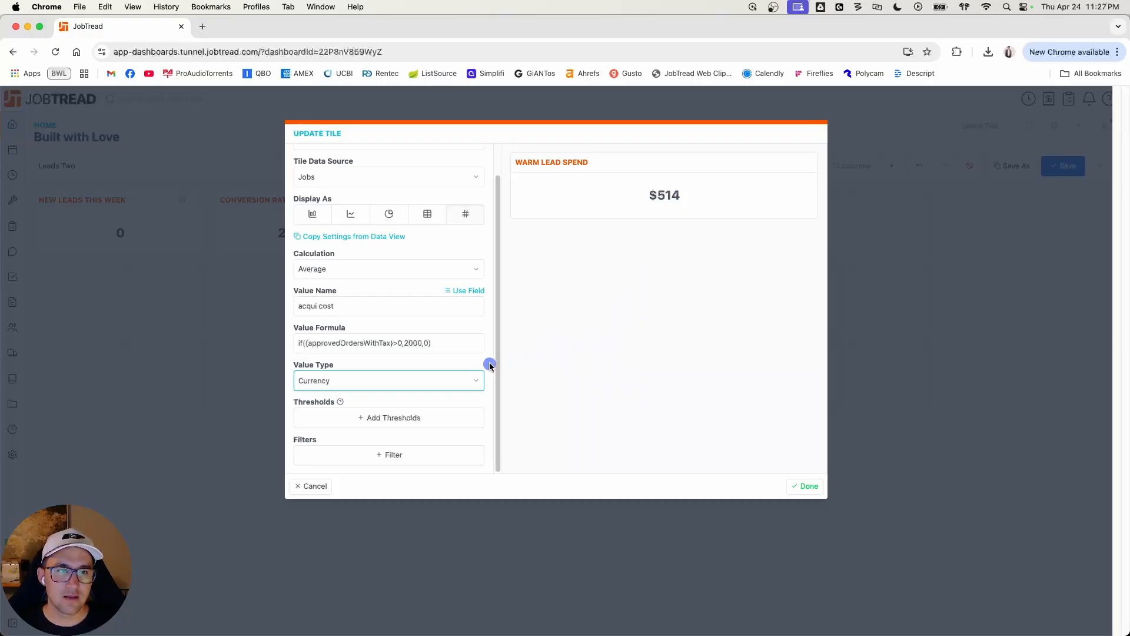
# Step: Filter the Warm lead spend tile to jobs whose Created At date is this year
pyautogui.click(424, 454)
pyautogui.click(425, 454)
pyautogui.scroll(-1, 425, 455)
pyautogui.scroll(-1, 375, 344)
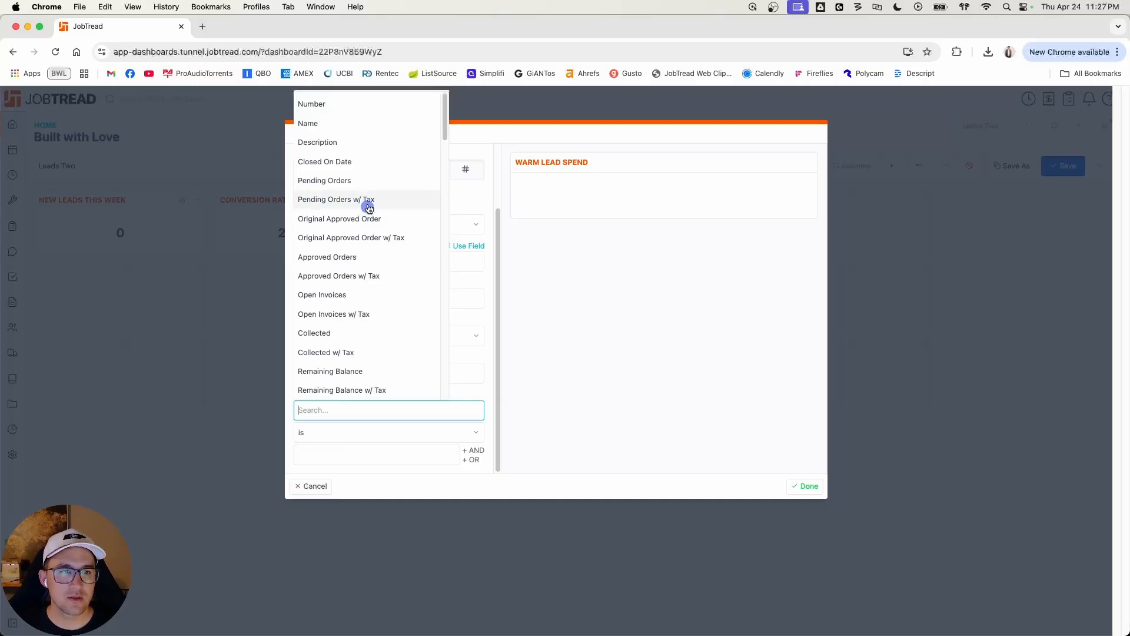
pyautogui.write('creat')
pyautogui.click(366, 431)
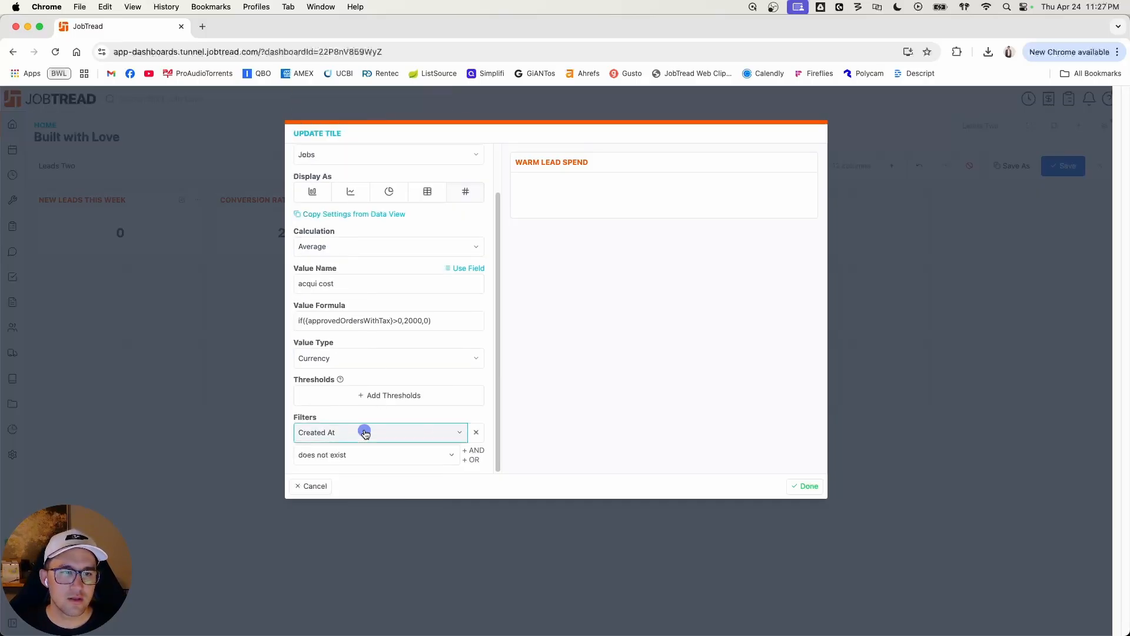
pyautogui.click(391, 454)
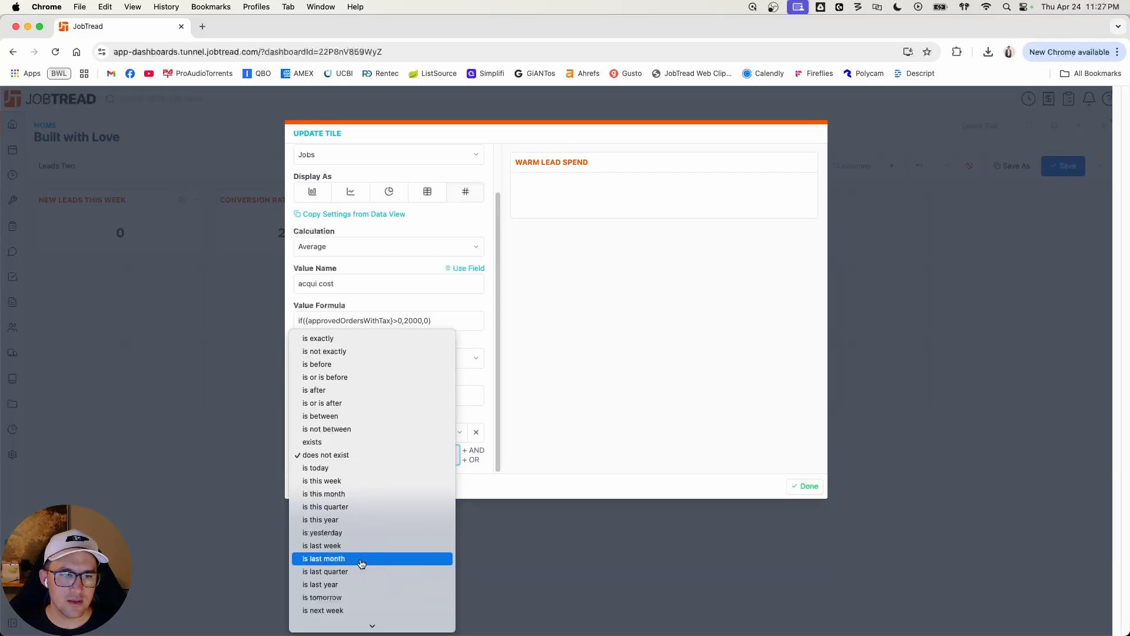
pyautogui.click(351, 520)
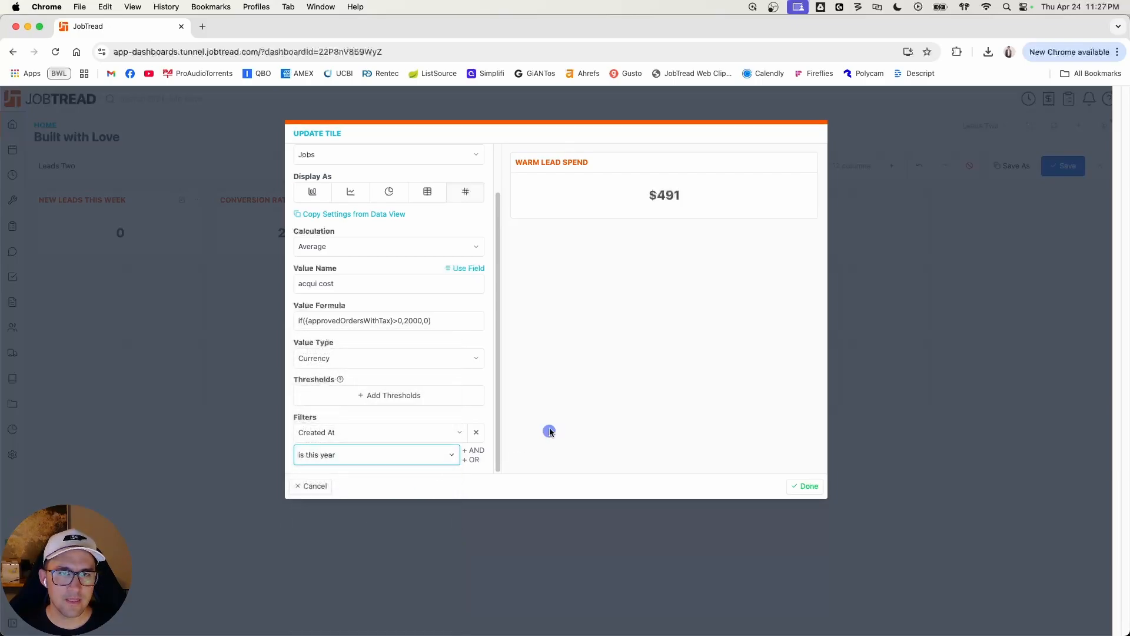
pyautogui.click(562, 400)
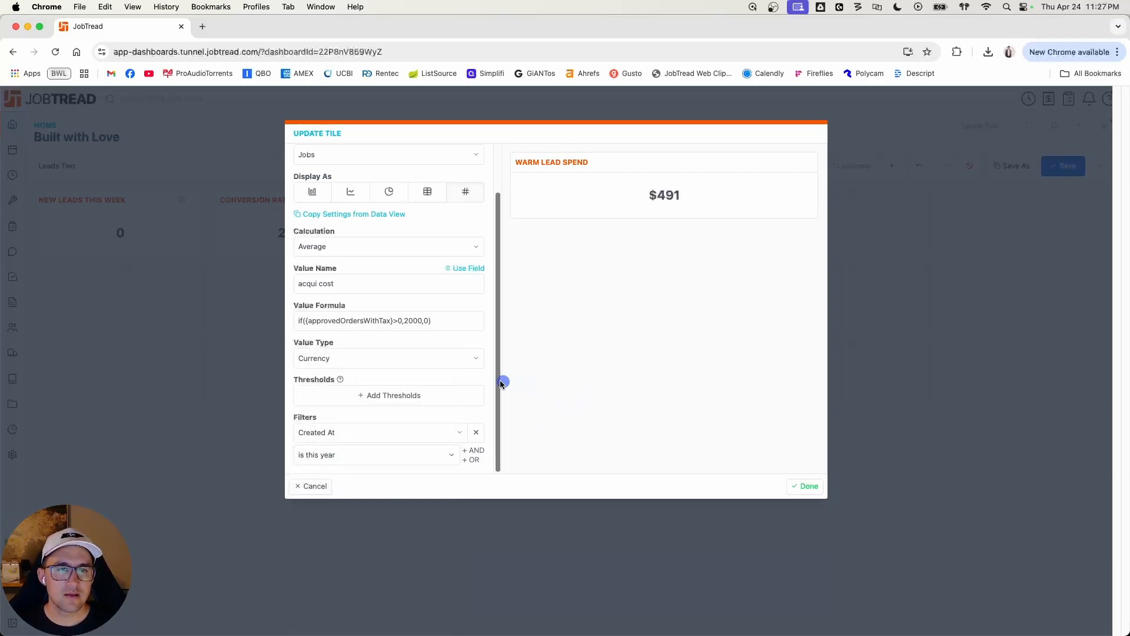
# Step: Finish the Warm lead spend tile and shrink it to one row high on the dashboard
pyautogui.scroll(2, 488, 383)
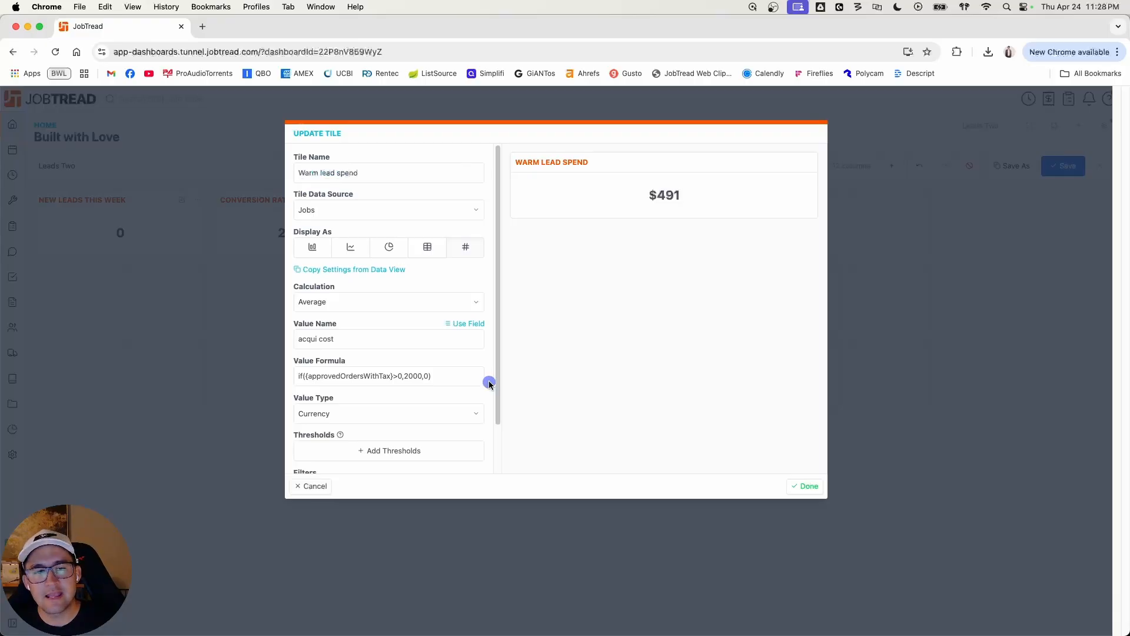
pyautogui.scroll(-2, 489, 385)
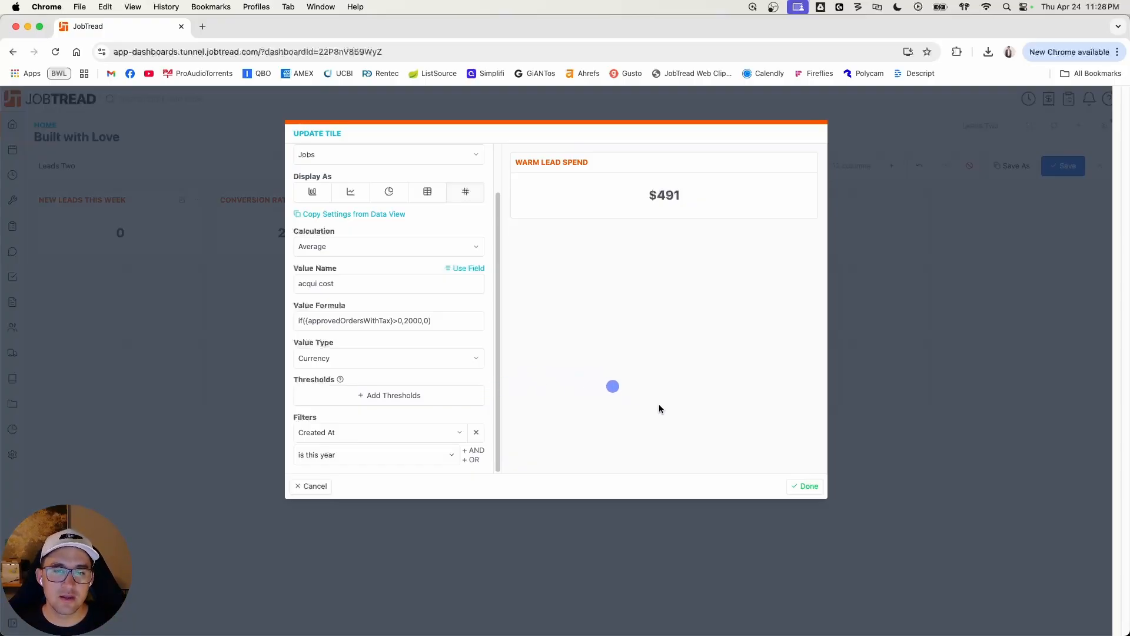
pyautogui.click(810, 487)
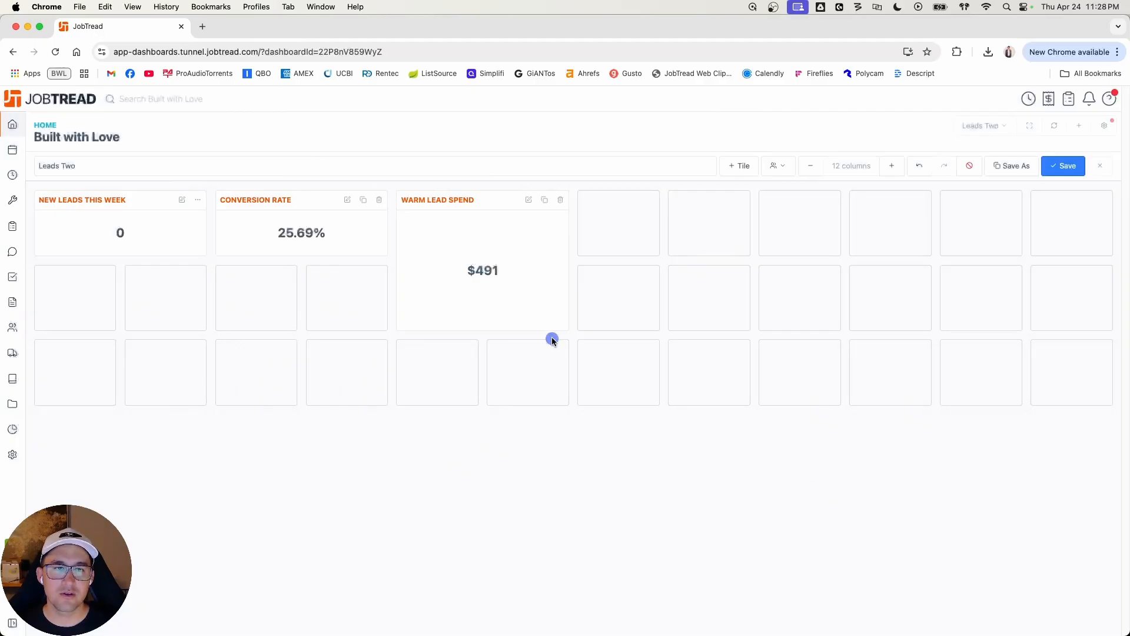
pyautogui.moveTo(532, 325); pyautogui.dragTo(525, 266)
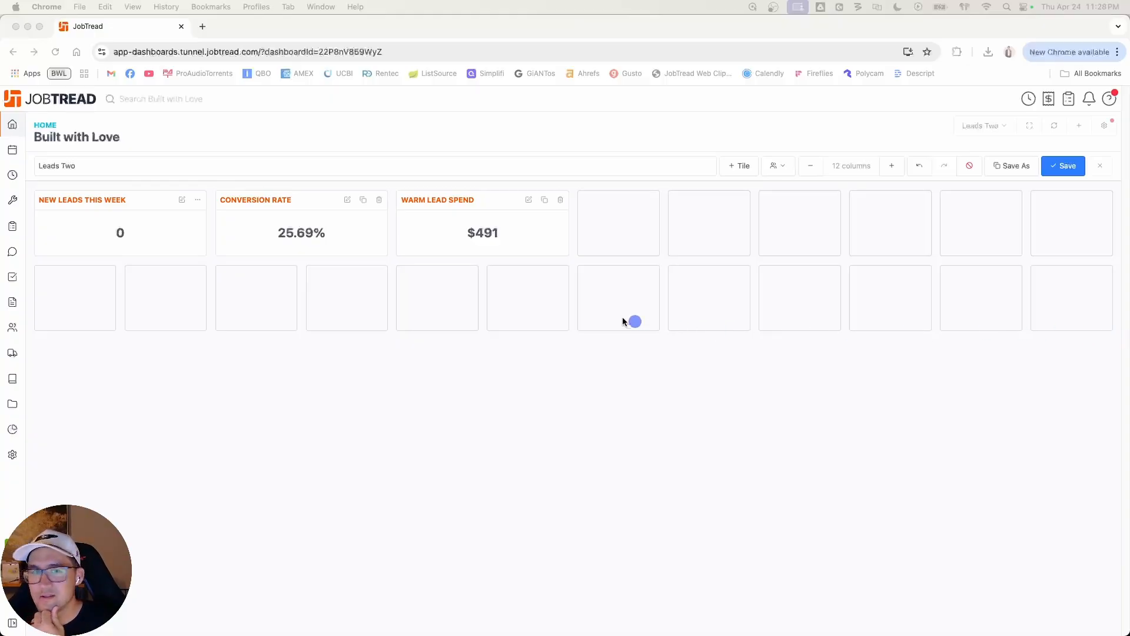
# Step: Add another chart tile named Rev Per Lead and display it as a single value
pyautogui.click(738, 167)
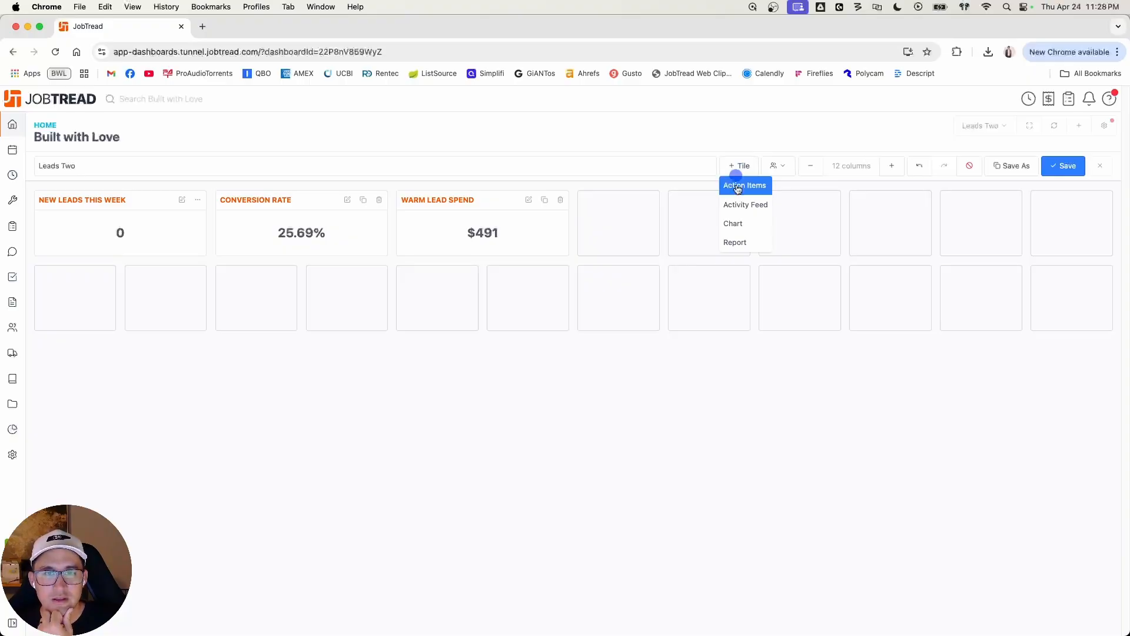
pyautogui.click(742, 223)
pyautogui.click(384, 172)
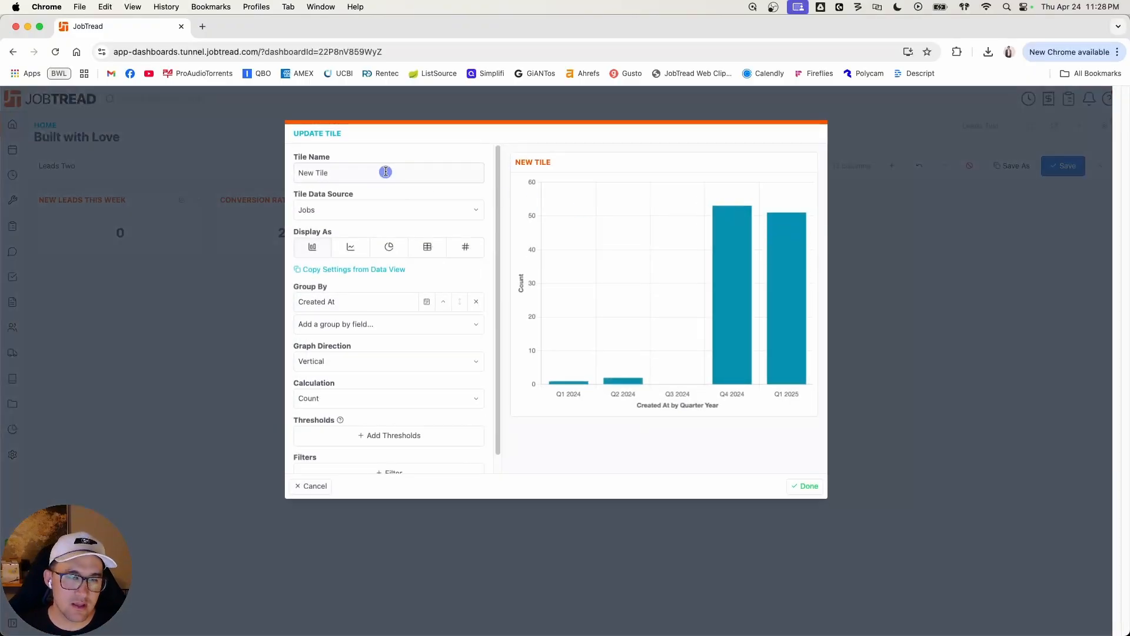
pyautogui.doubleClick(386, 171)
pyautogui.write('Rev Per Lead')
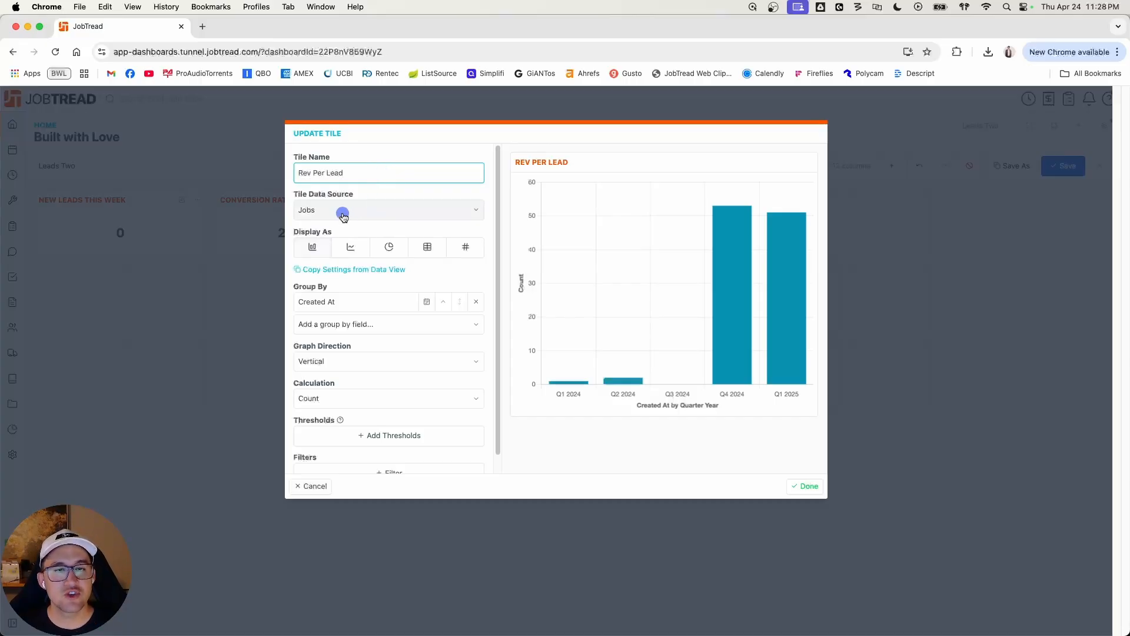
pyautogui.click(469, 247)
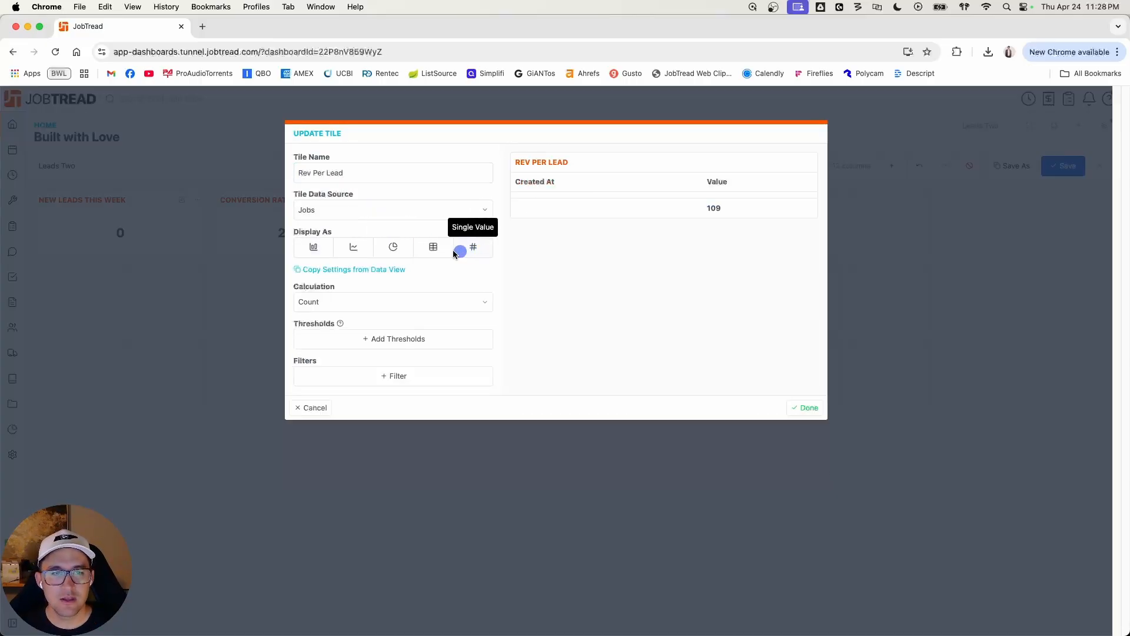
# Step: Set the Rev Per Lead calculation to Average of the Approved Orders w/ Tax field
pyautogui.click(416, 302)
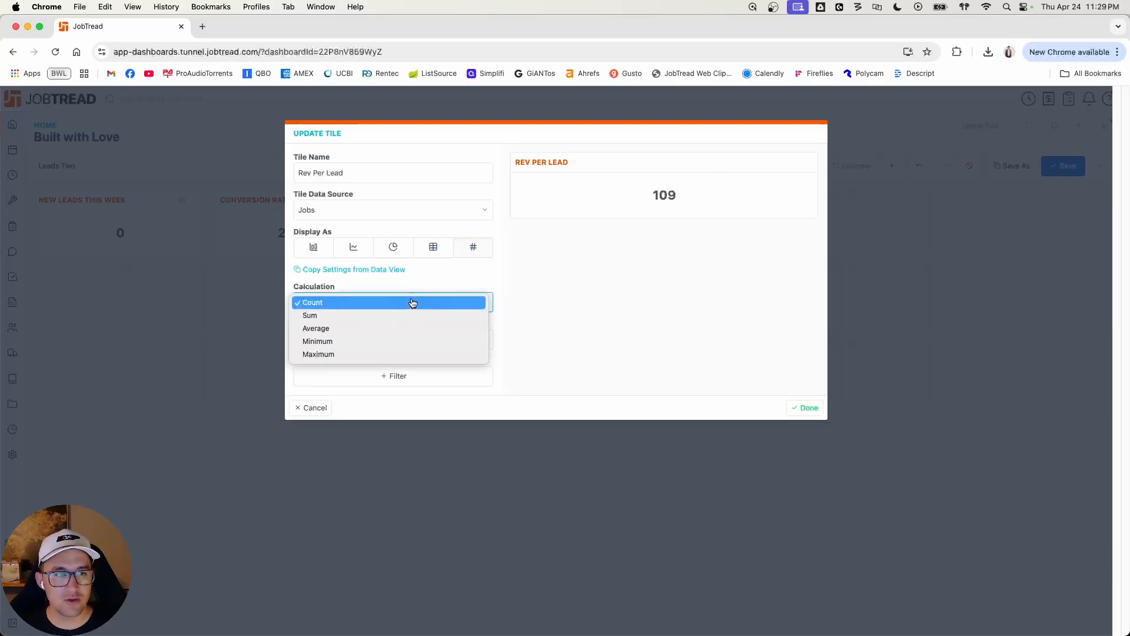
pyautogui.click(383, 327)
pyautogui.click(446, 303)
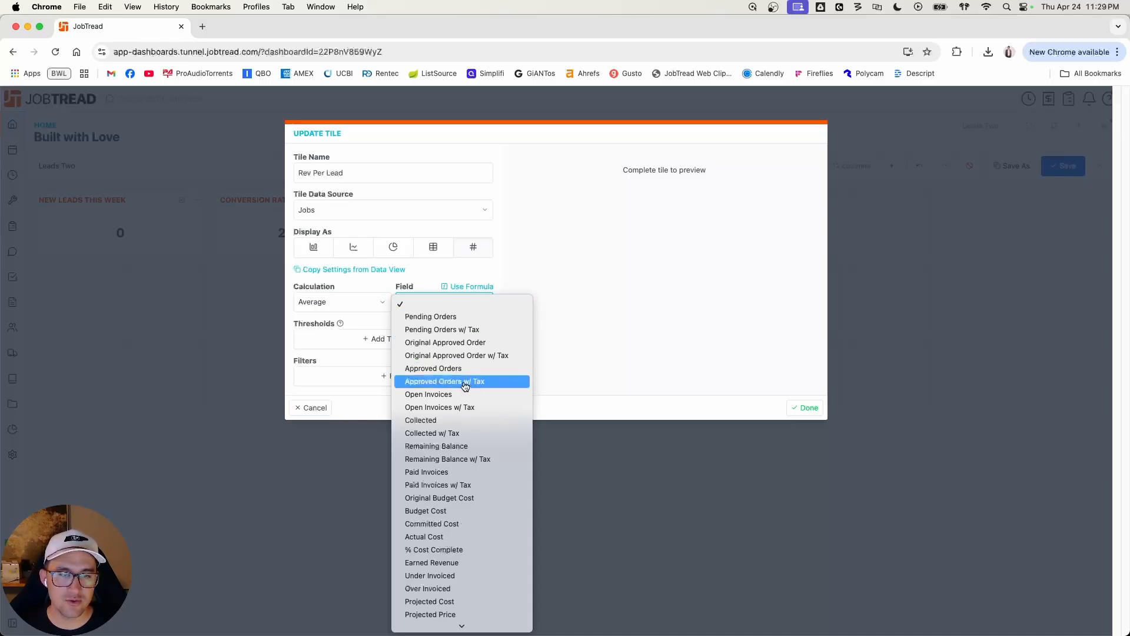
pyautogui.click(465, 382)
# Step: Filter the Rev Per Lead tile to jobs whose Created At date is this year
pyautogui.click(419, 376)
pyautogui.click(413, 377)
pyautogui.write('creat')
pyautogui.click(395, 394)
pyautogui.click(395, 397)
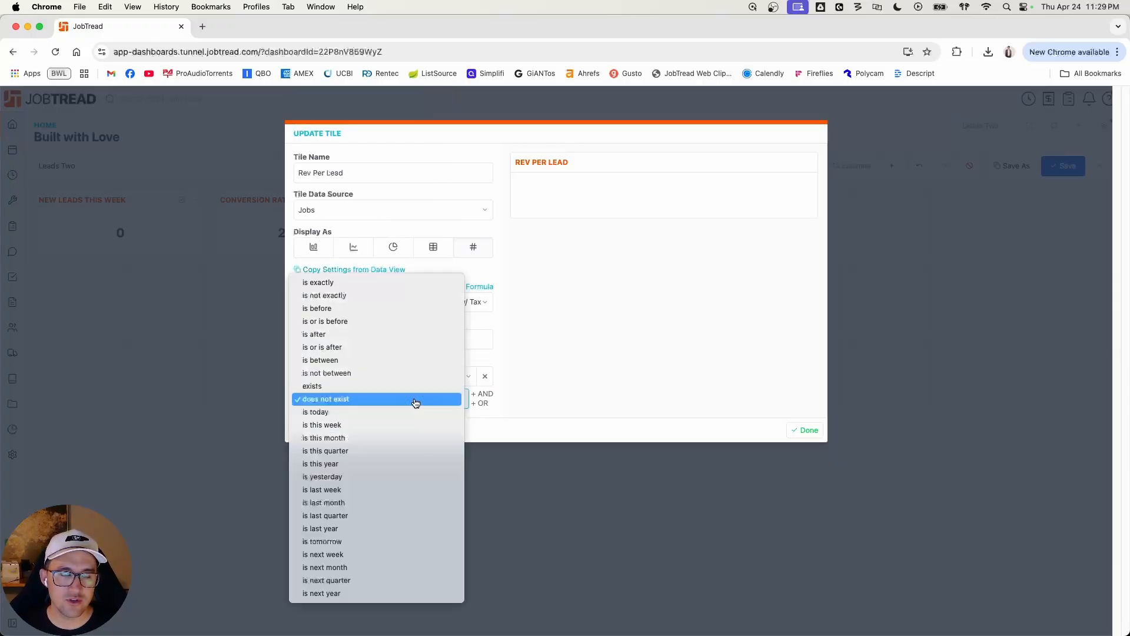
pyautogui.click(386, 464)
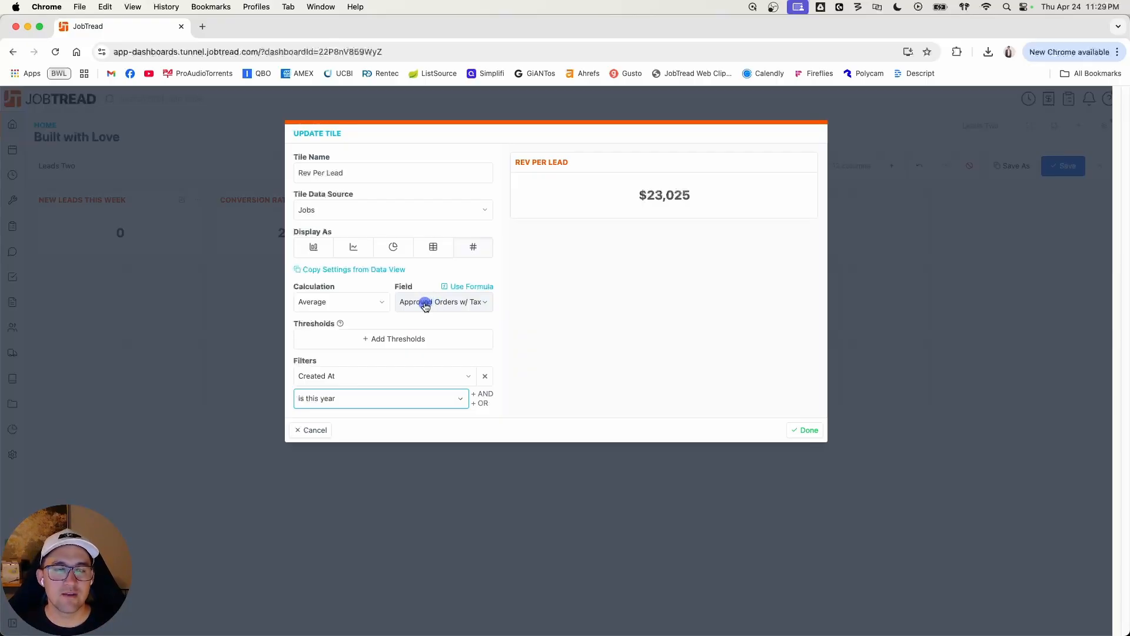
# Step: Rename the Rev Per Lead tile to Value Per Lead and finish editing it
pyautogui.doubleClick(304, 172)
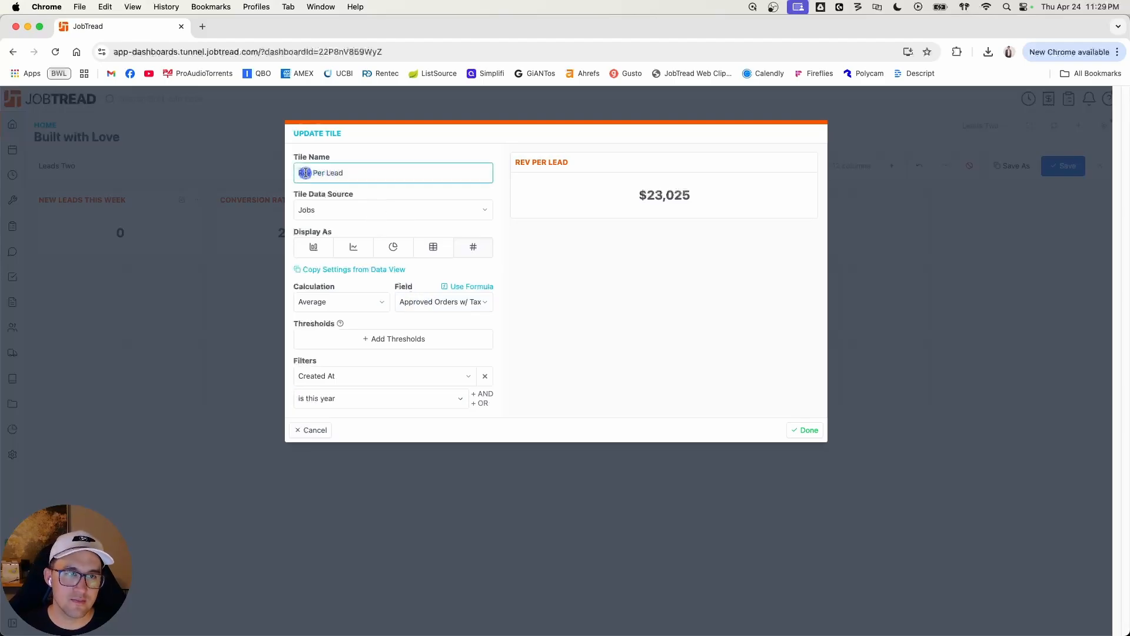
pyautogui.write('Value')
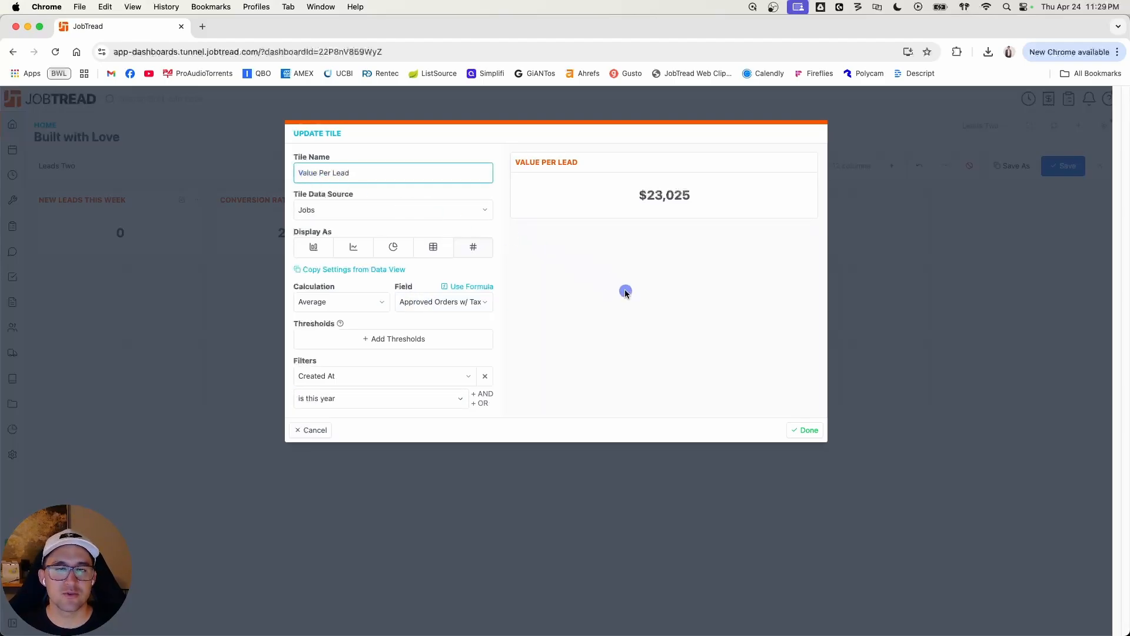
pyautogui.click(805, 430)
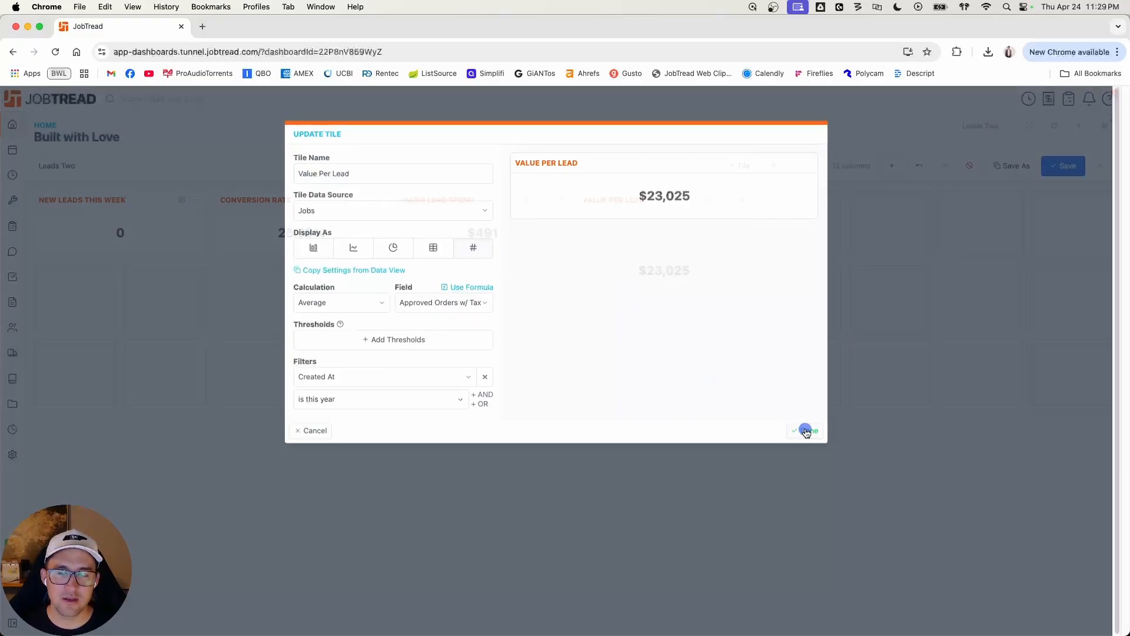
# Step: Shrink the Value Per Lead tile to one row high and save the dashboard
pyautogui.moveTo(718, 330); pyautogui.dragTo(711, 265)
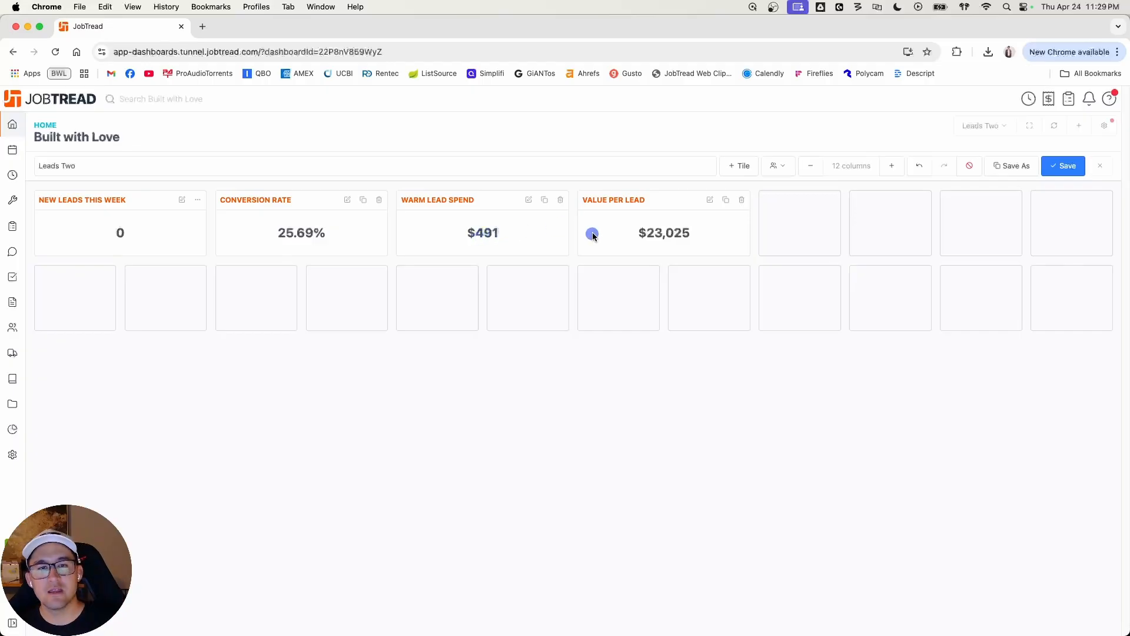
pyautogui.moveTo(658, 231); pyautogui.dragTo(691, 234)
pyautogui.click(696, 236)
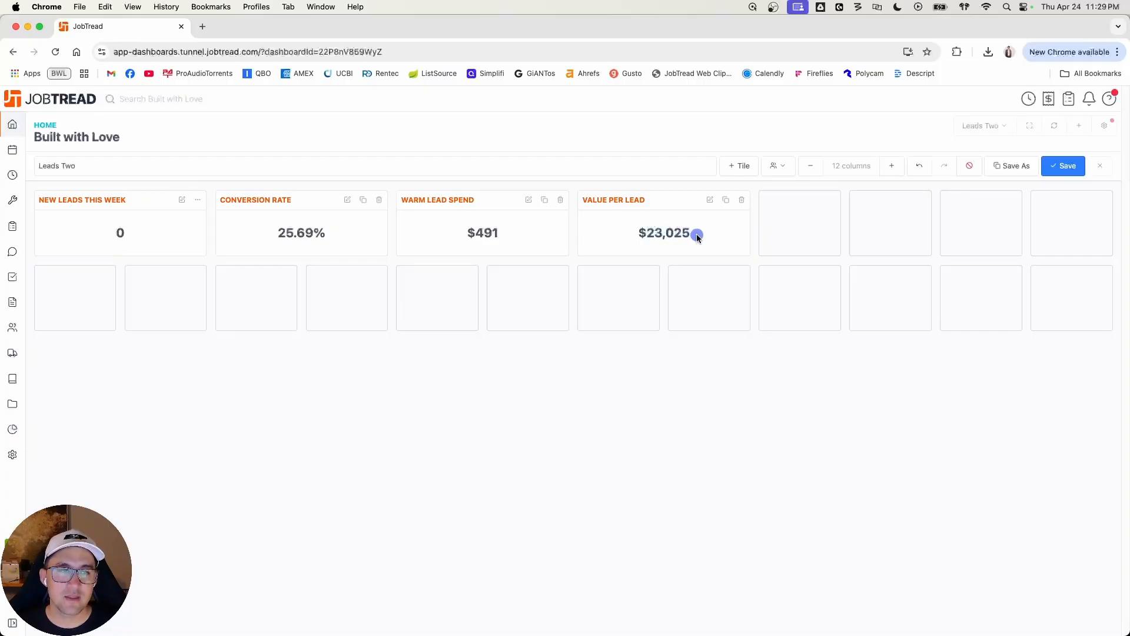
pyautogui.click(1062, 167)
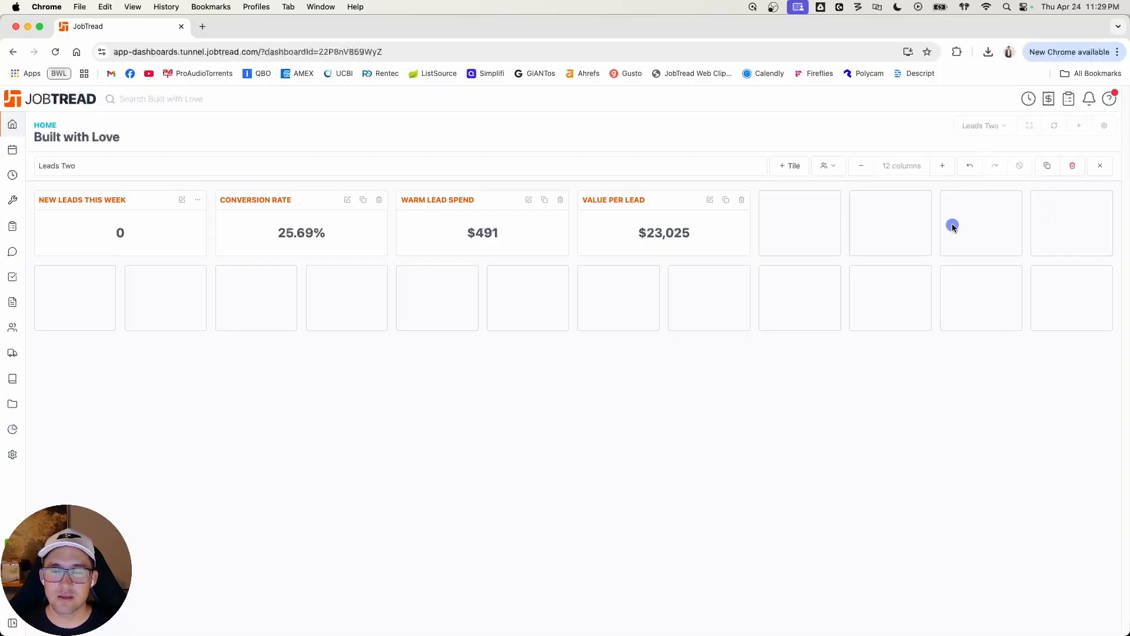
# Step: Widen the four value tiles to three columns each so they fill the top row, and save the dashboard
pyautogui.moveTo(679, 200); pyautogui.dragTo(854, 213)
pyautogui.moveTo(488, 203); pyautogui.dragTo(575, 222)
pyautogui.moveTo(321, 200); pyautogui.dragTo(490, 200)
pyautogui.moveTo(397, 216); pyautogui.dragTo(313, 218)
pyautogui.moveTo(203, 220); pyautogui.dragTo(294, 227)
pyautogui.click(1061, 169)
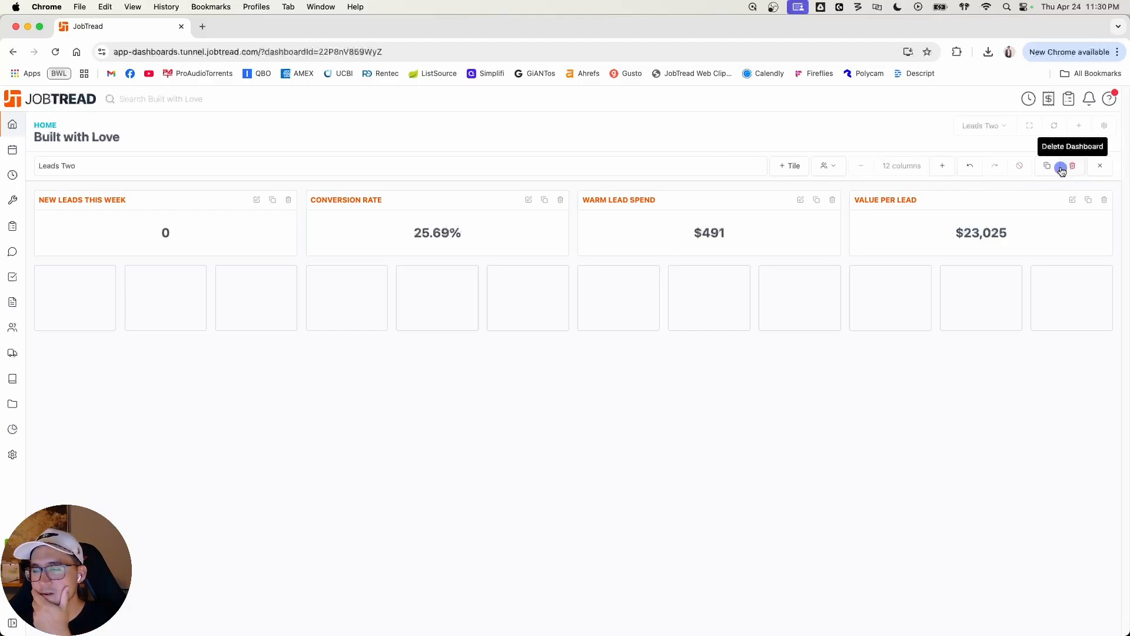
# Step: Add a chart tile named New Leads that uses Jobs data and displays as a line graph
pyautogui.click(792, 167)
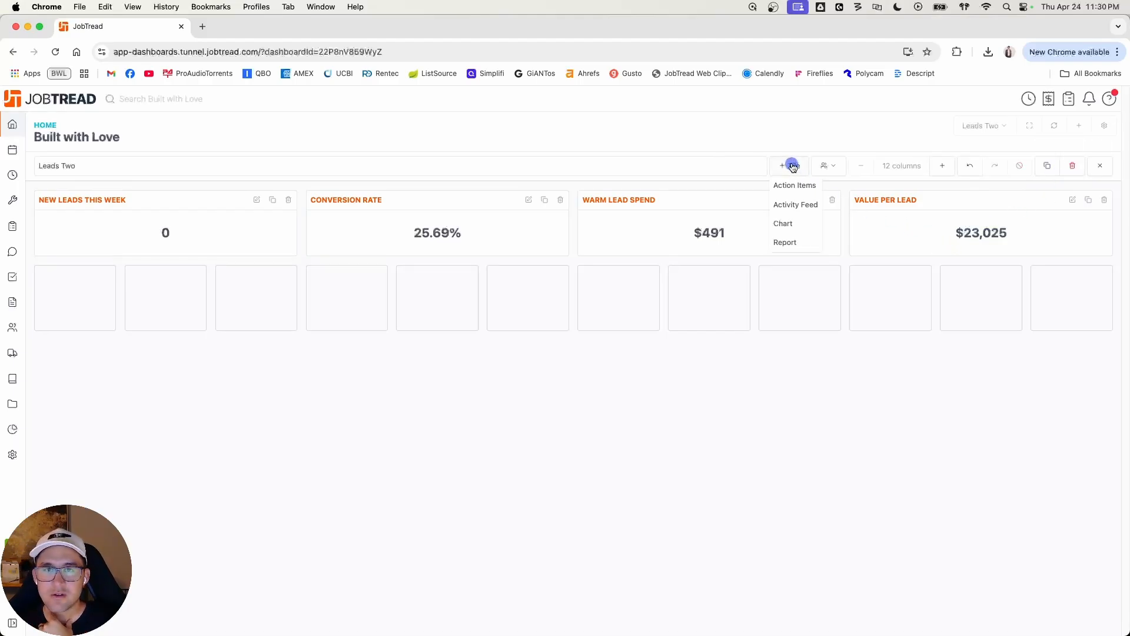
pyautogui.click(792, 221)
pyautogui.doubleClick(351, 174)
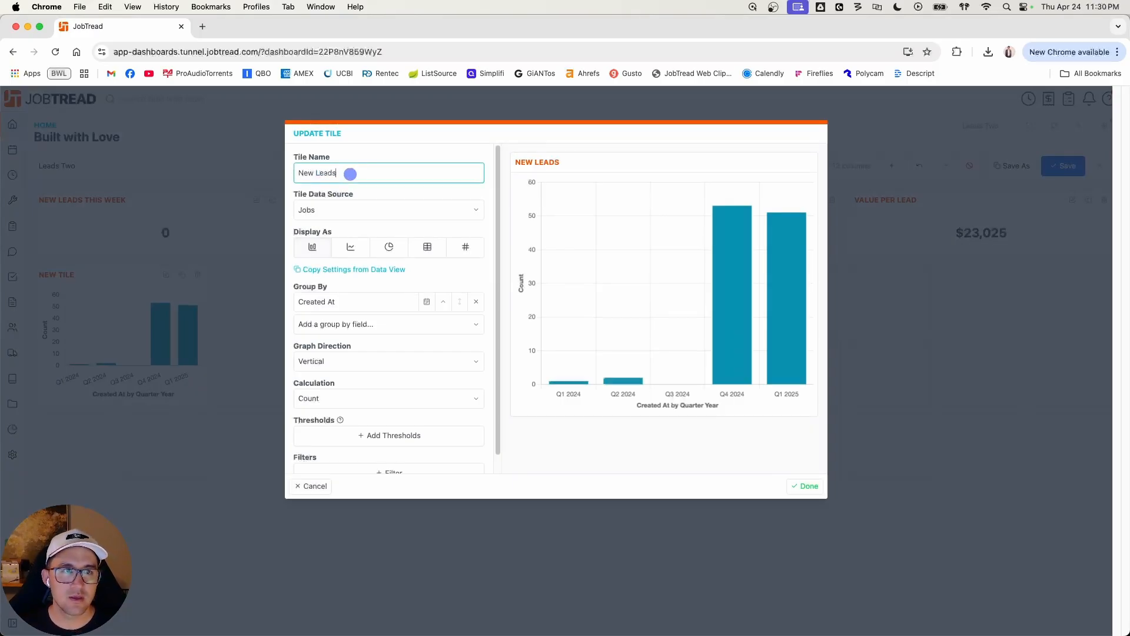
pyautogui.click(357, 211)
pyautogui.click(359, 213)
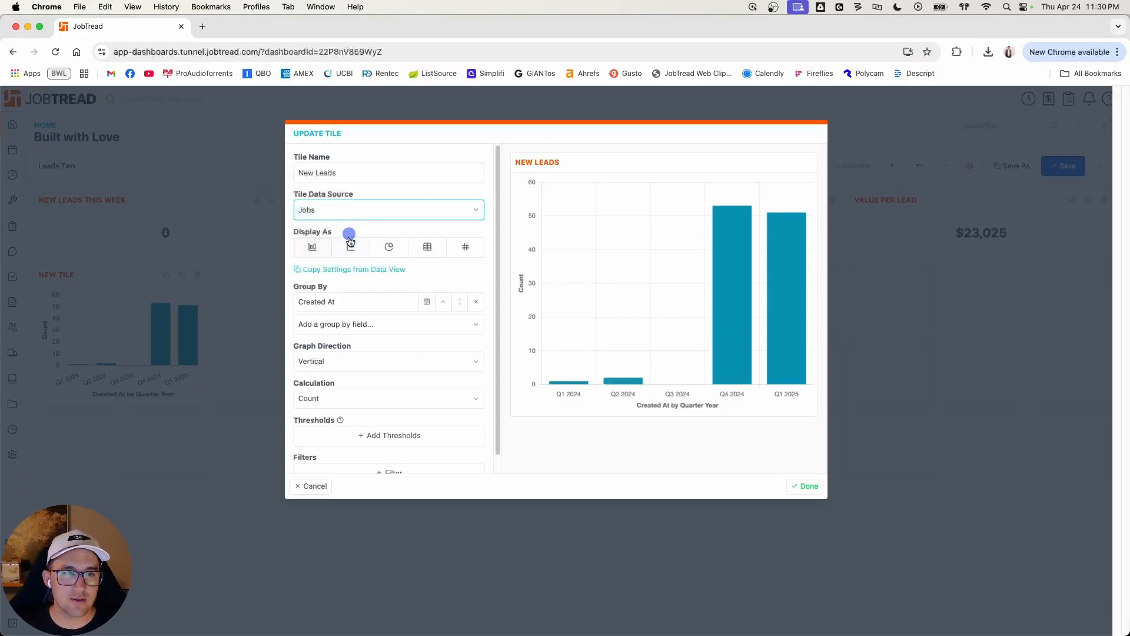
pyautogui.click(350, 239)
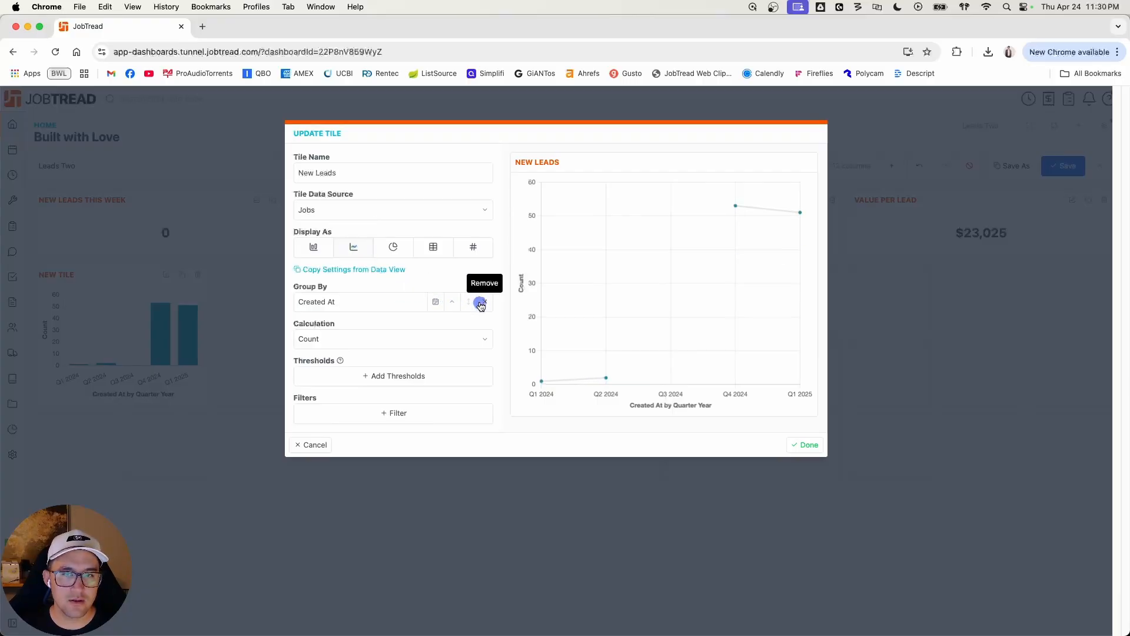
# Step: Group the New Leads chart's Created At field by Week Year
pyautogui.click(436, 302)
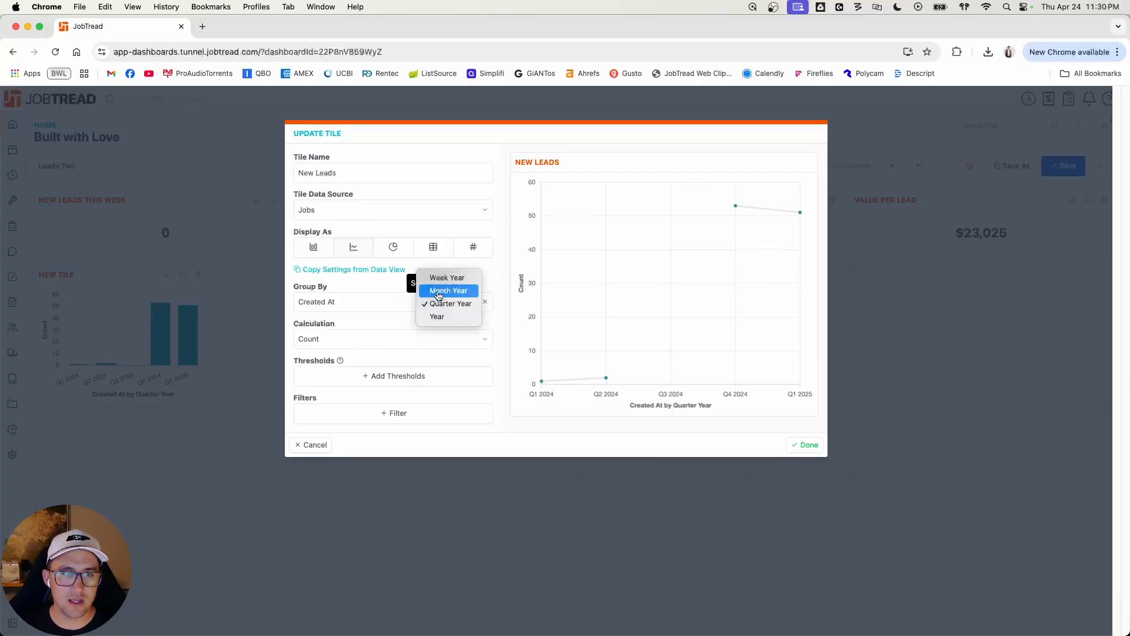
pyautogui.click(439, 291)
pyautogui.click(439, 294)
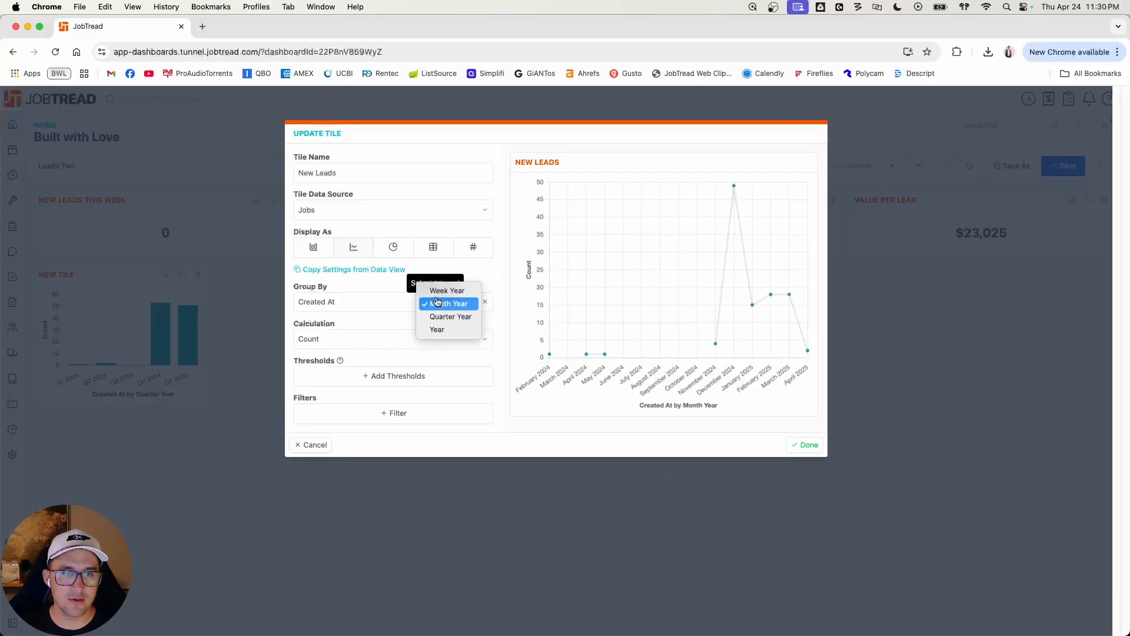
pyautogui.click(440, 291)
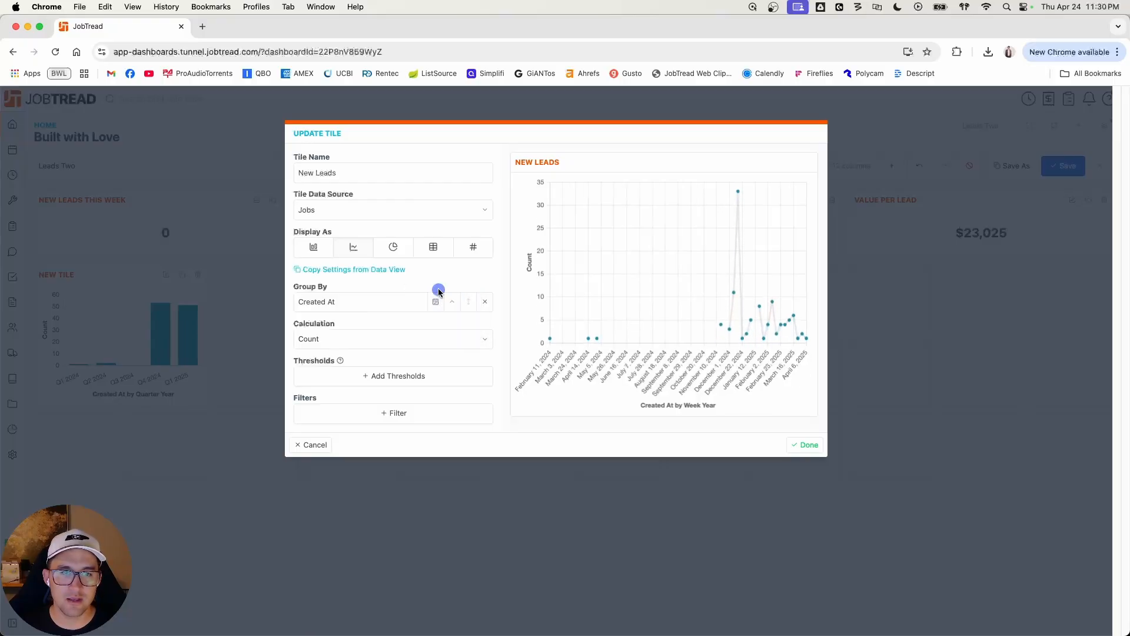
# Step: Filter the New Leads chart to jobs whose Created At date is this year
pyautogui.click(405, 414)
pyautogui.click(402, 414)
pyautogui.write('created')
pyautogui.click(387, 428)
pyautogui.click(390, 437)
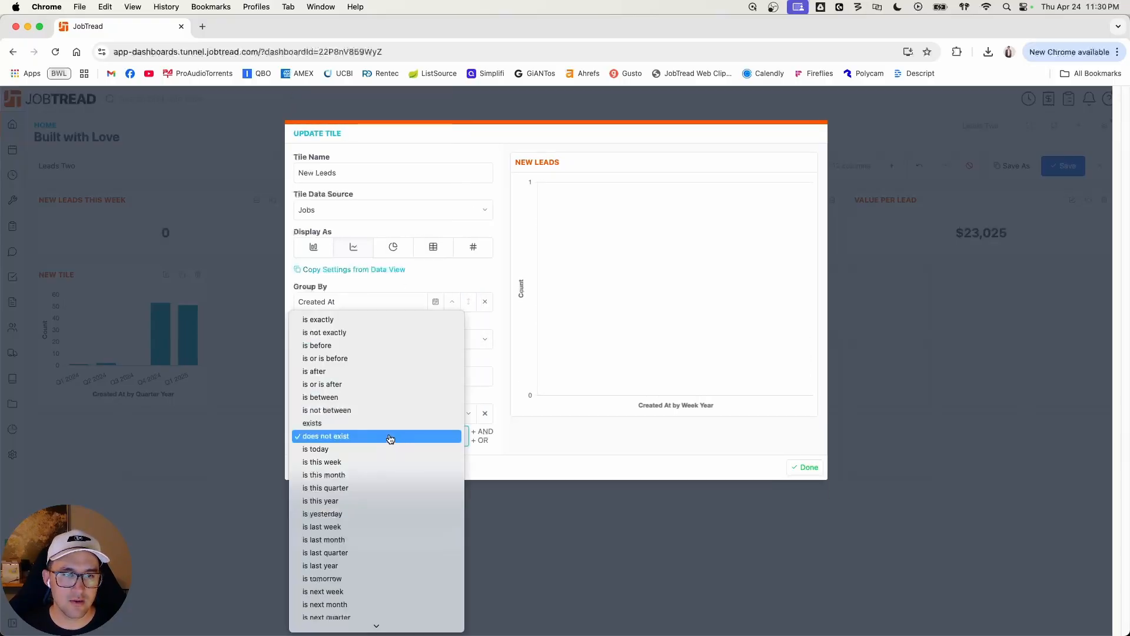
pyautogui.click(377, 501)
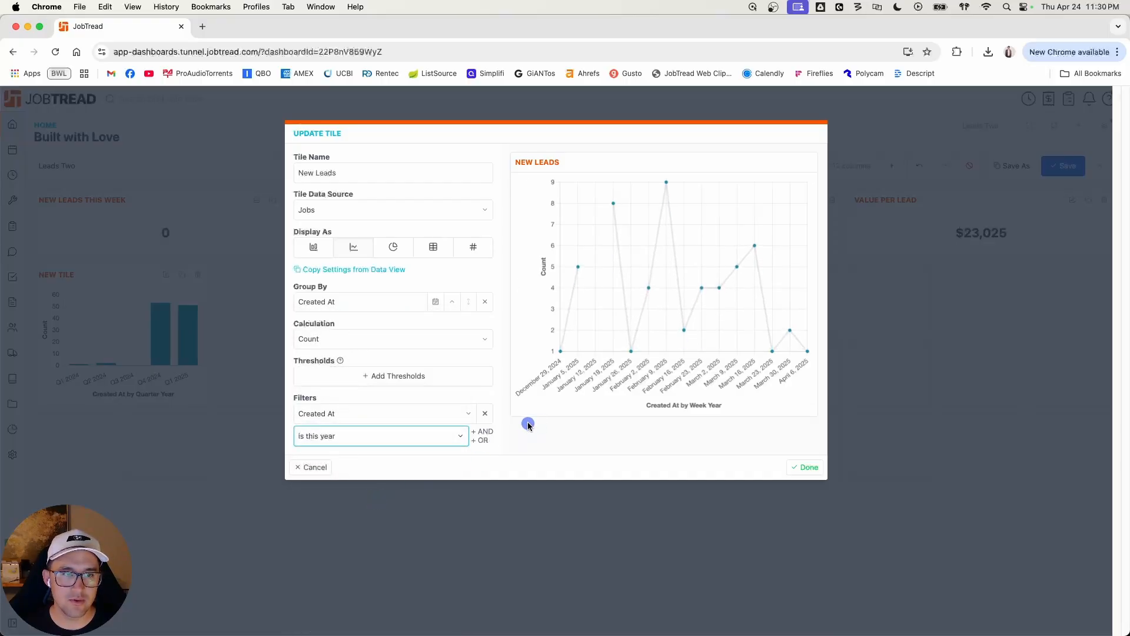
pyautogui.click(536, 437)
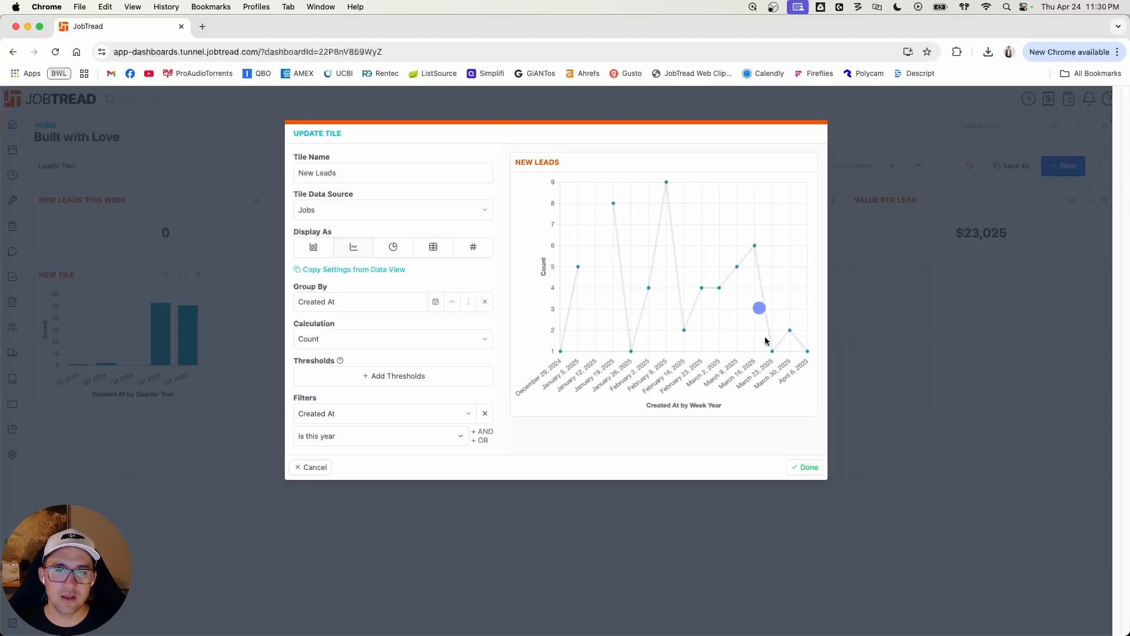
# Step: Add thresholds of 5 for green and 2 for orange to the New Leads chart and finish editing the tile
pyautogui.click(385, 375)
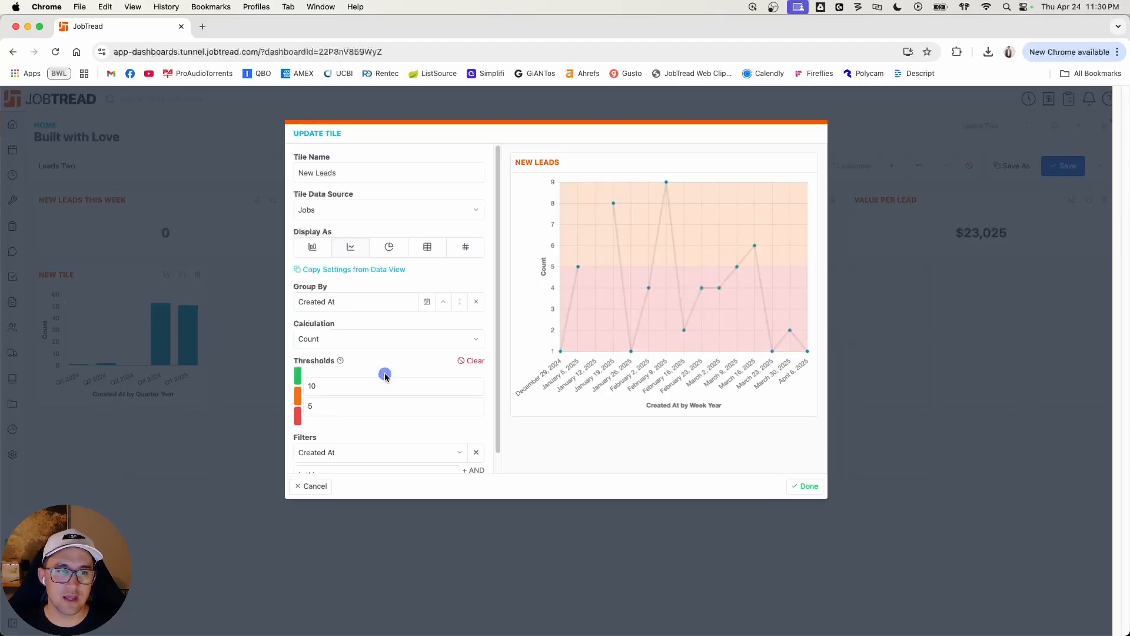
pyautogui.doubleClick(328, 387)
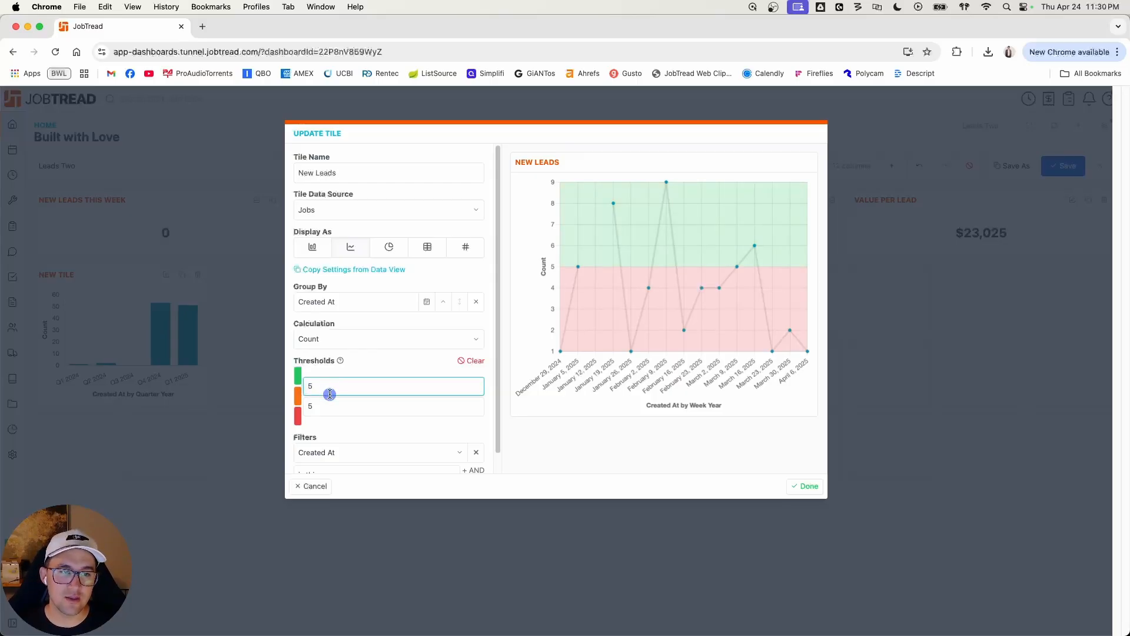
pyautogui.doubleClick(333, 408)
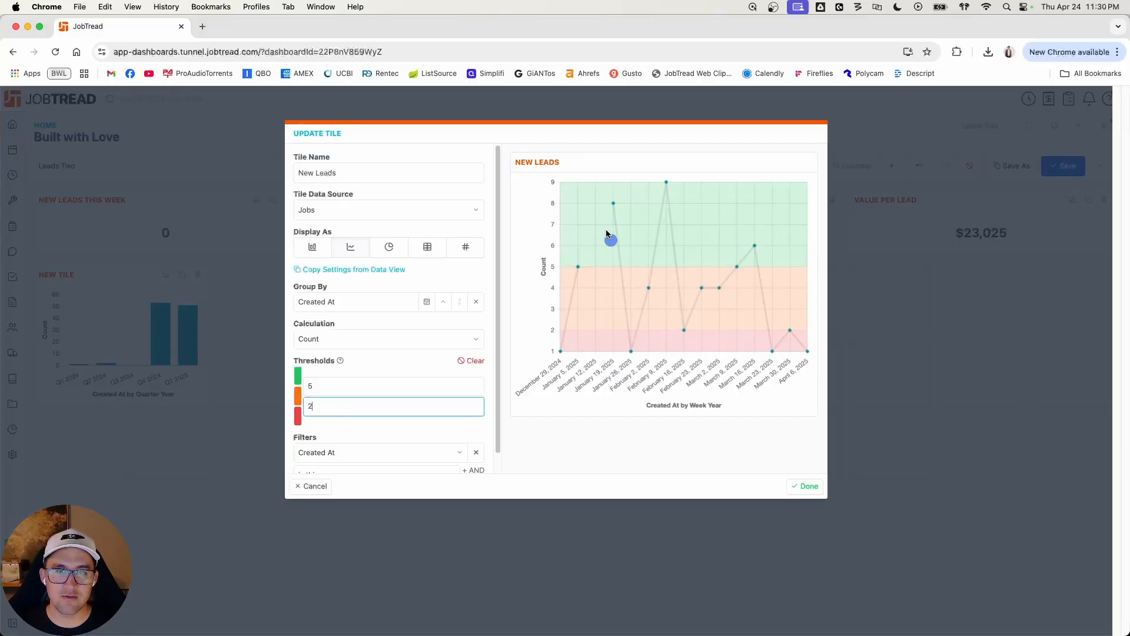
pyautogui.click(806, 487)
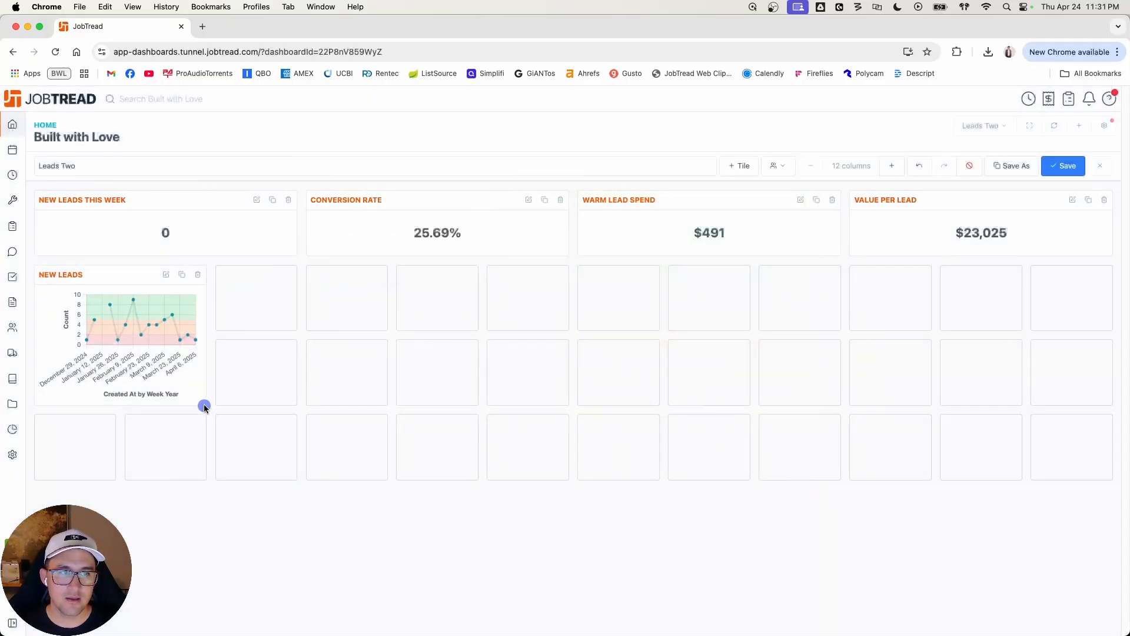
# Step: Enlarge the New Leads tile to four columns wide and four rows high, and save the dashboard
pyautogui.moveTo(205, 406); pyautogui.dragTo(314, 443)
pyautogui.moveTo(202, 404); pyautogui.dragTo(391, 539)
pyautogui.click(651, 335)
pyautogui.click(1062, 163)
# Step: Add another chart tile and name it Job Type
pyautogui.click(788, 165)
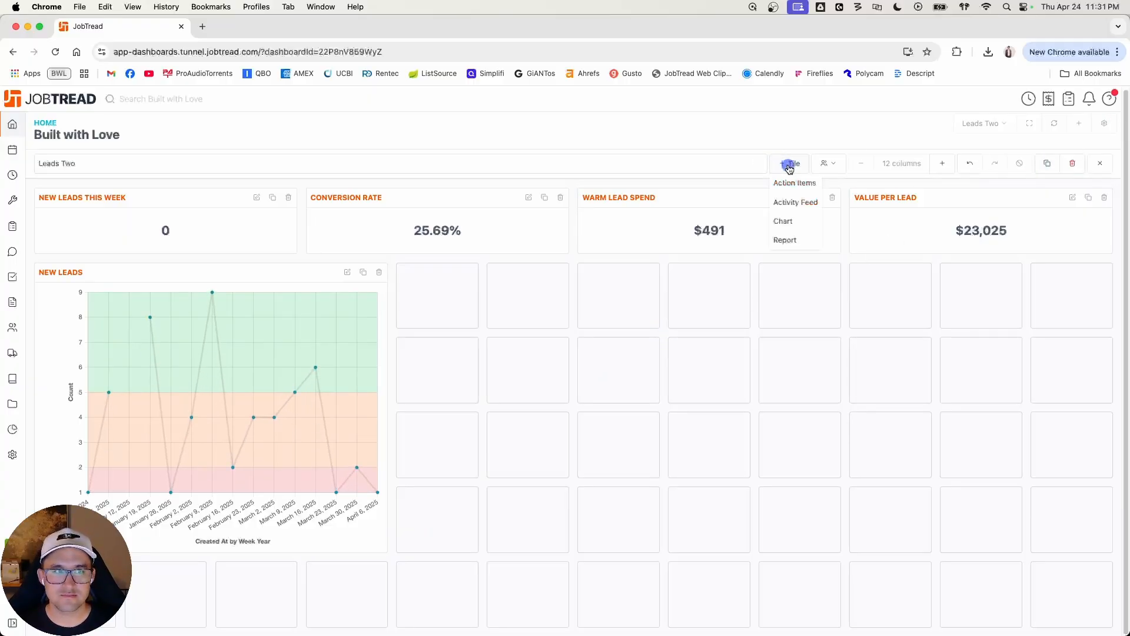
pyautogui.click(799, 222)
pyautogui.doubleClick(393, 173)
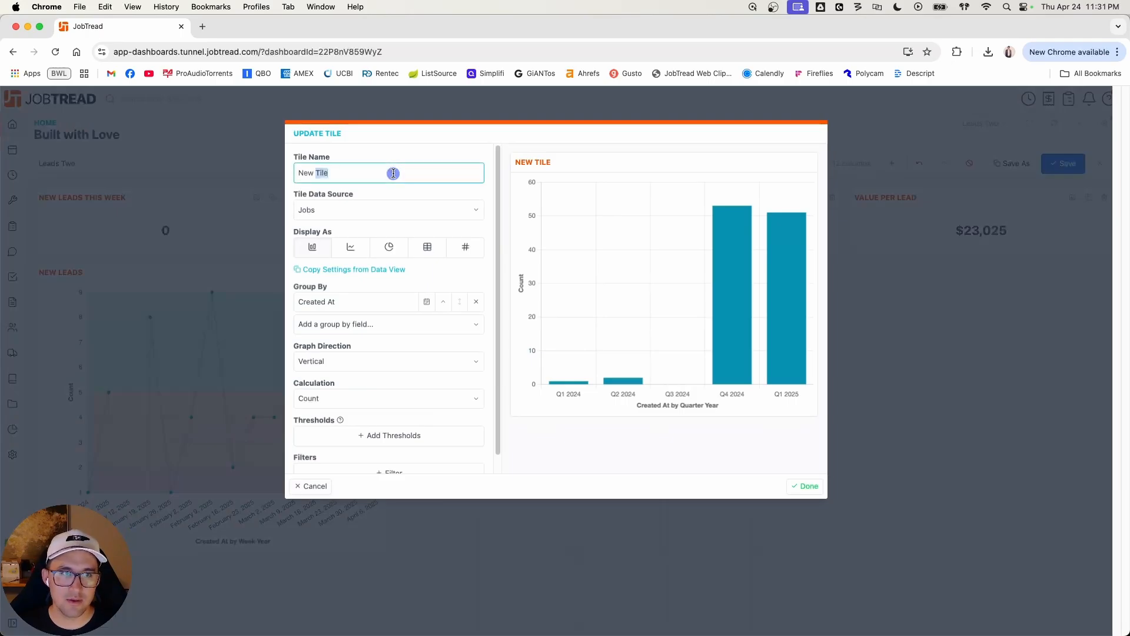
pyautogui.write('J')
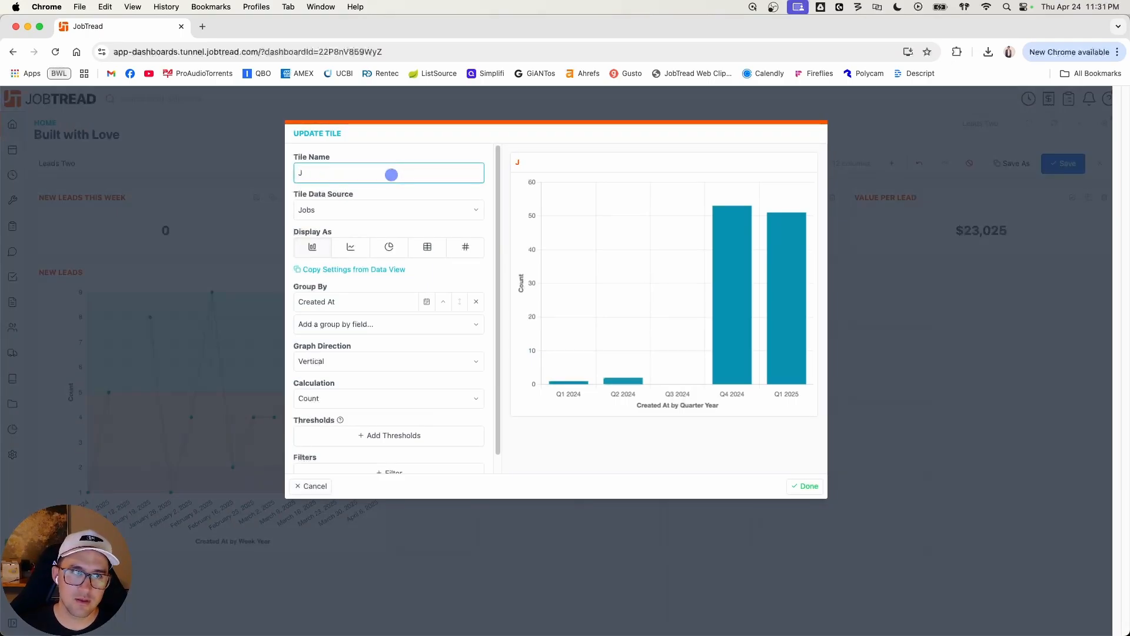
pyautogui.write('ioType')
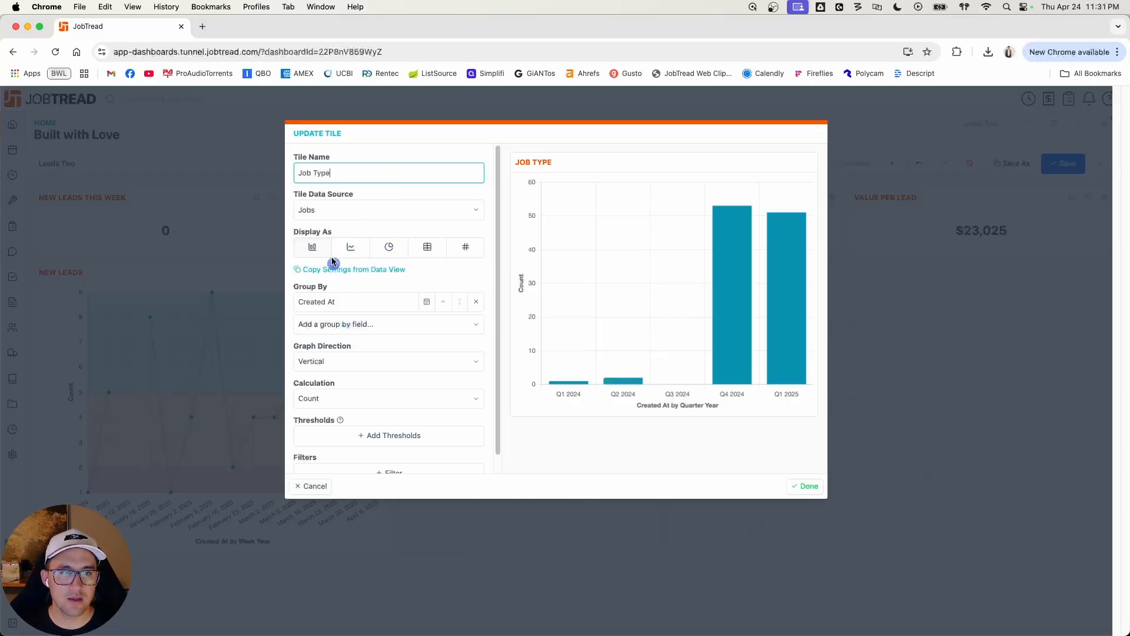
# Step: Keep the Job Type chart's graph direction vertical and group its Created At field by Week Year
pyautogui.click(347, 365)
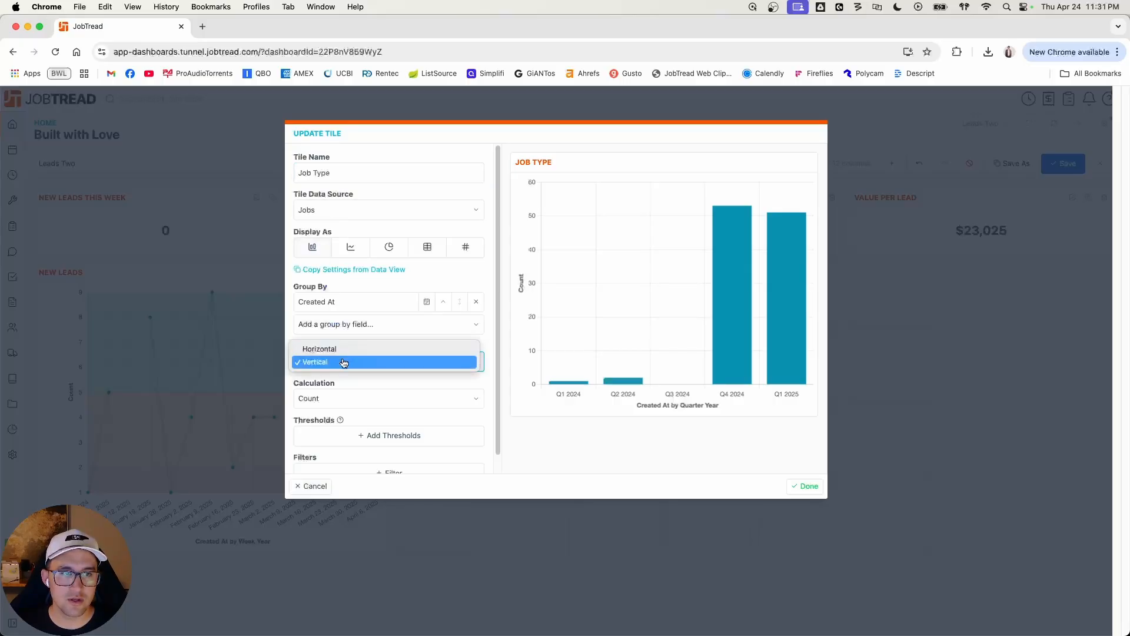
pyautogui.click(345, 363)
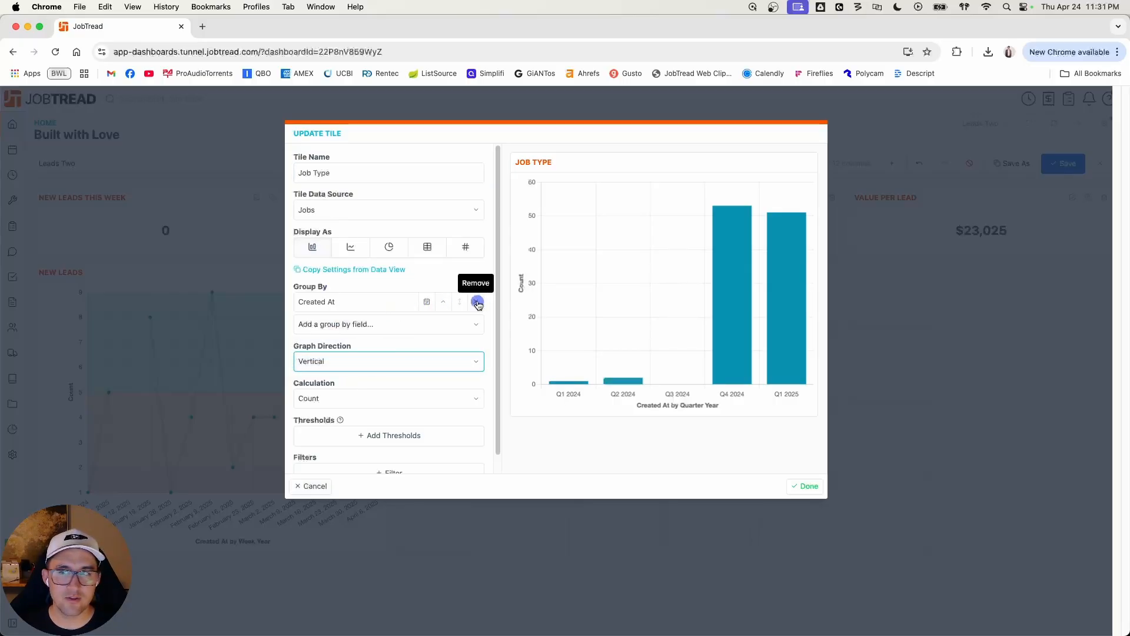
pyautogui.click(426, 302)
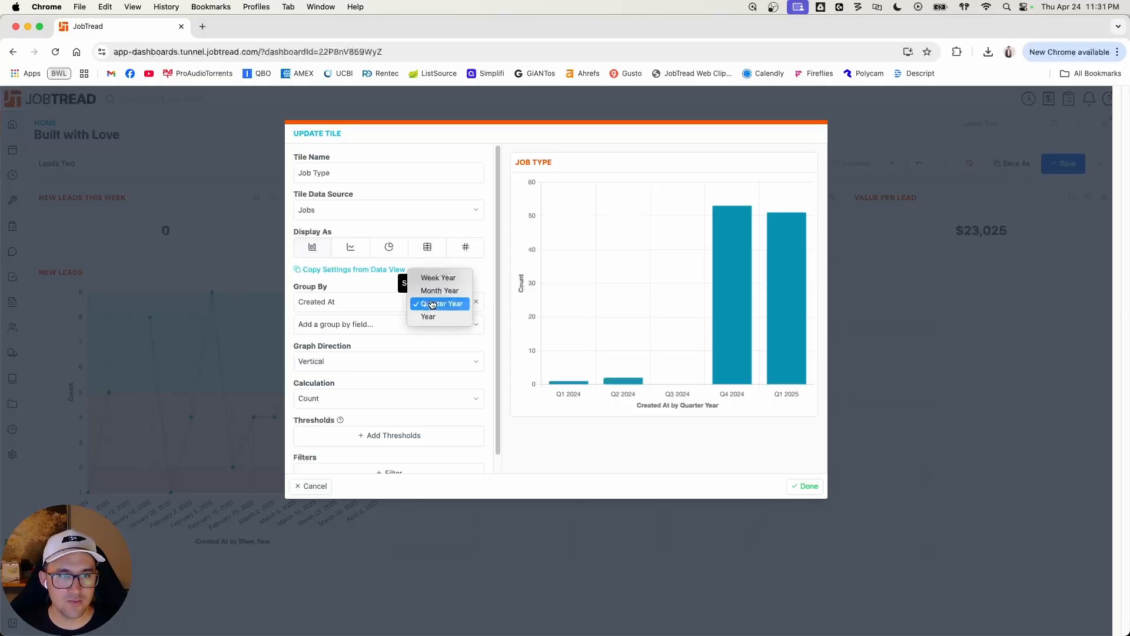
pyautogui.click(434, 281)
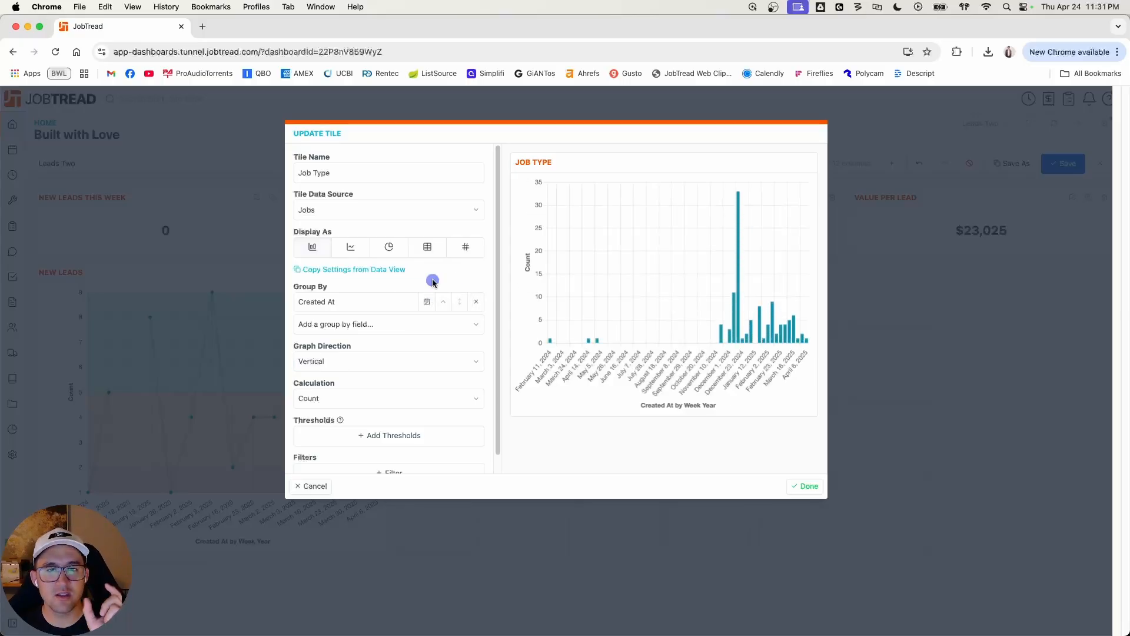
# Step: Filter the Job Type chart to jobs whose Created At date is this year
pyautogui.scroll(-1, 424, 471)
pyautogui.click(393, 456)
pyautogui.click(391, 454)
pyautogui.write('created')
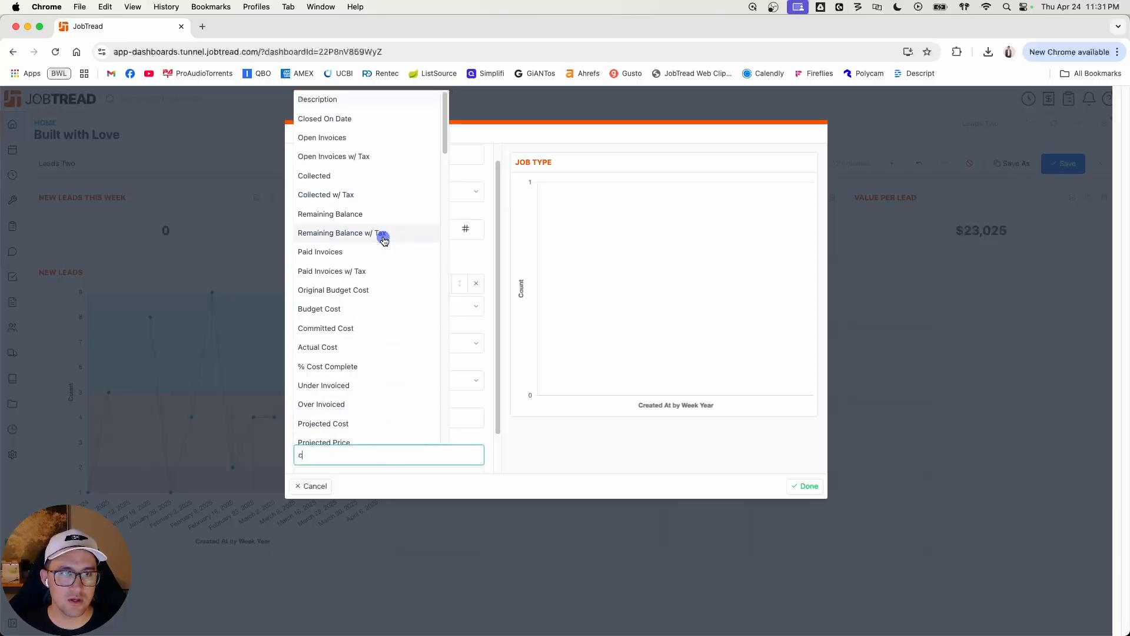
pyautogui.click(367, 469)
pyautogui.scroll(-1, 406, 468)
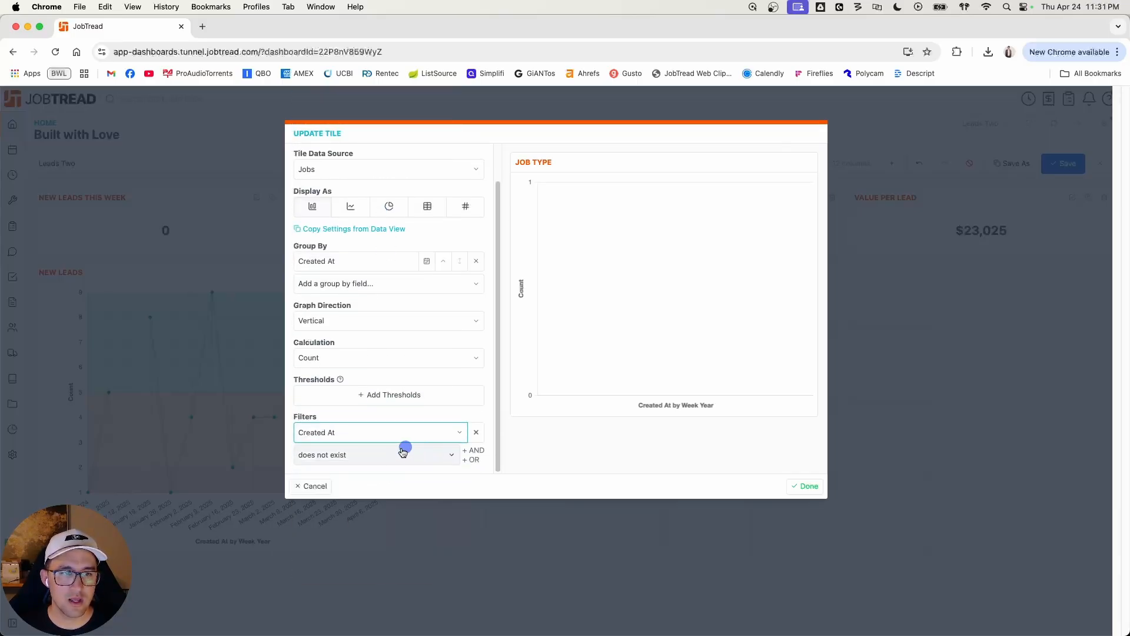
pyautogui.click(391, 454)
pyautogui.click(374, 519)
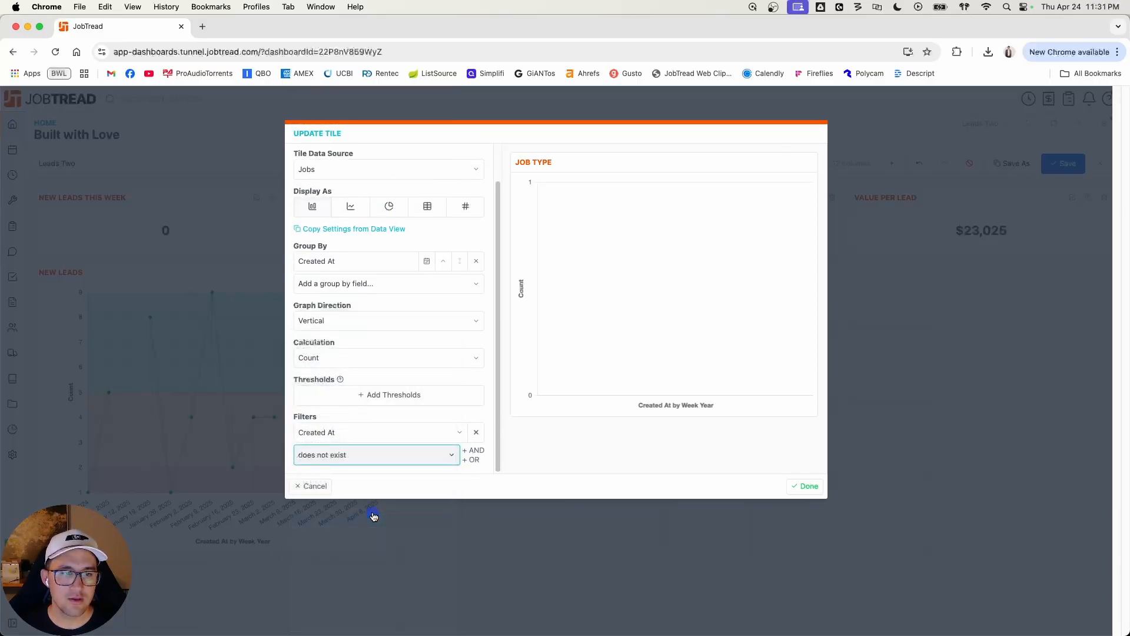
# Step: Add Job Type as a second group-by field and stack the chart's bars
pyautogui.click(392, 283)
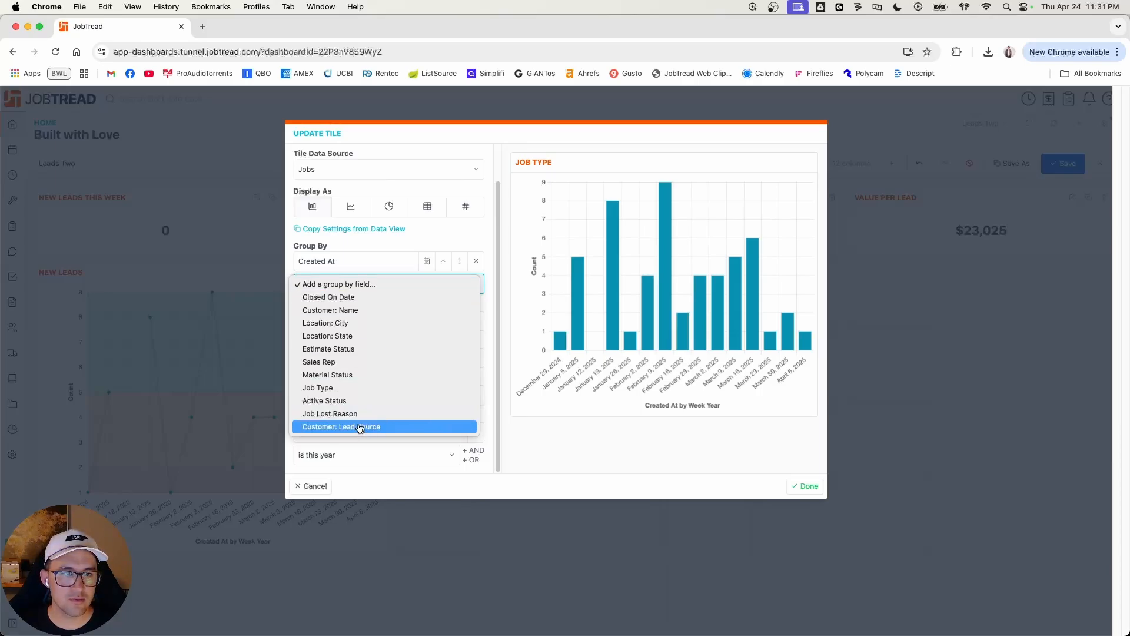
pyautogui.click(353, 387)
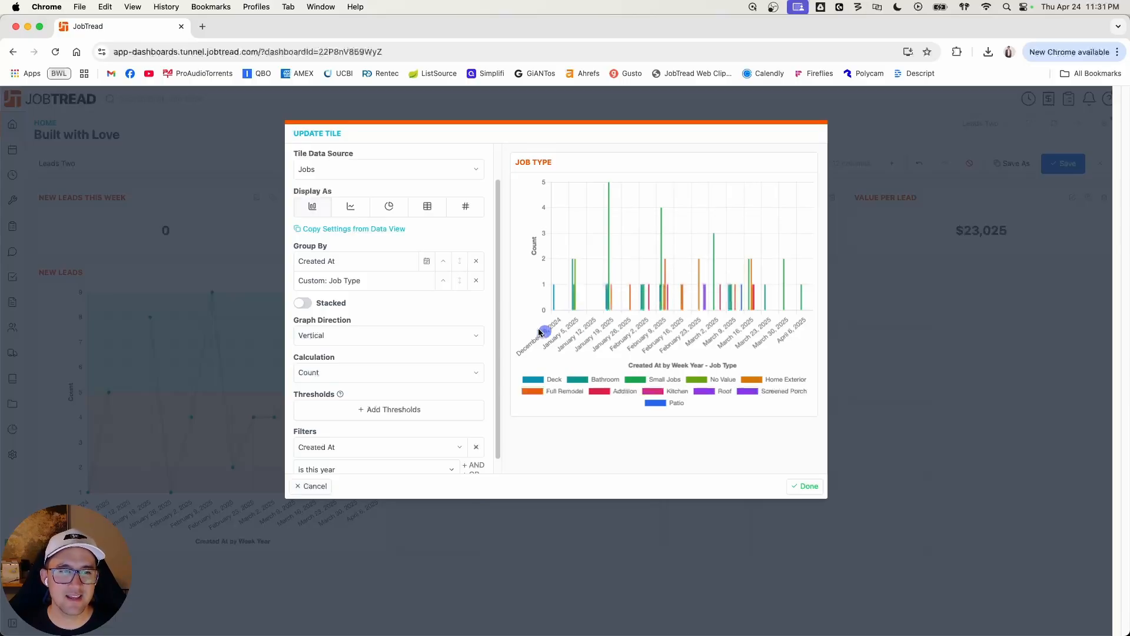
pyautogui.scroll(-1, 388, 334)
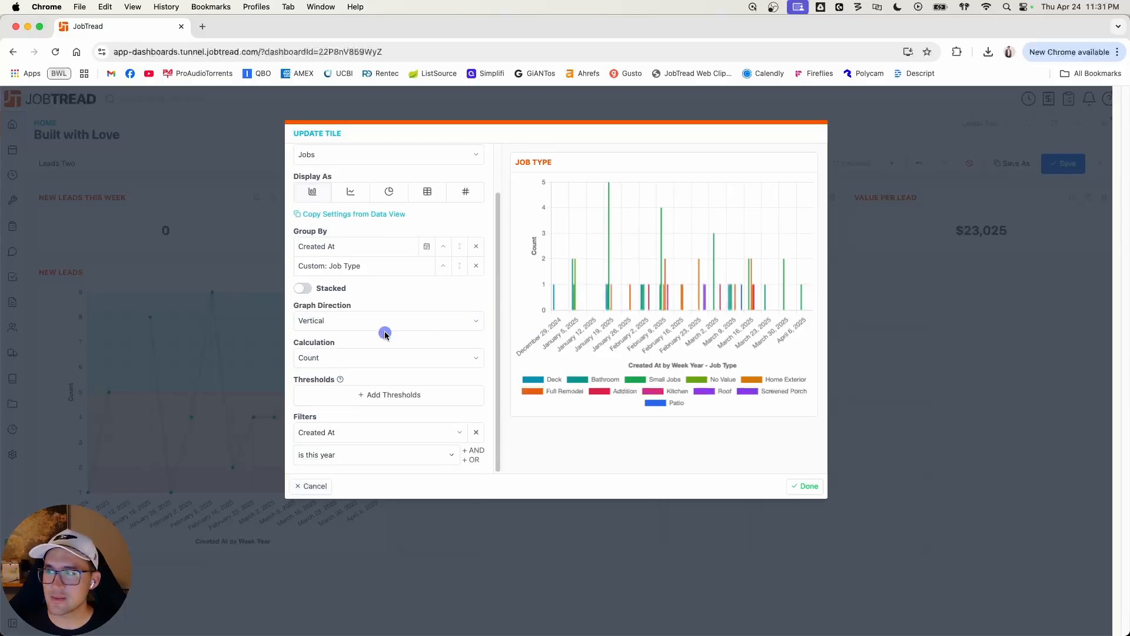
pyautogui.click(304, 288)
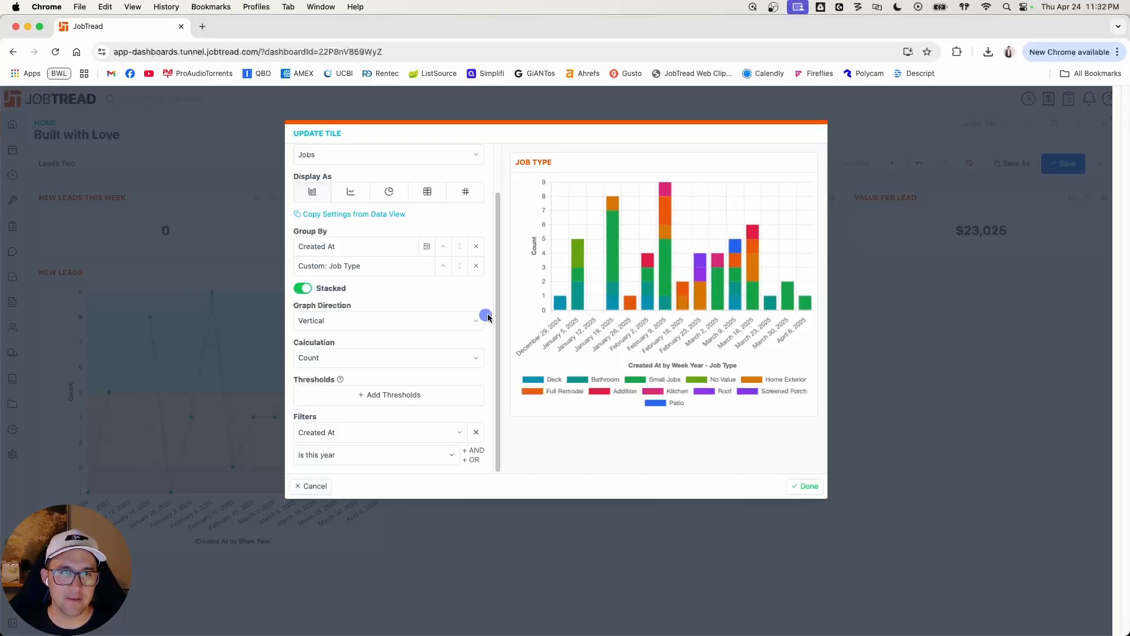
# Step: Finish editing the Job Type tile and enlarge it to five columns wide and four rows high
pyautogui.click(802, 488)
pyautogui.moveTo(566, 405); pyautogui.dragTo(824, 543)
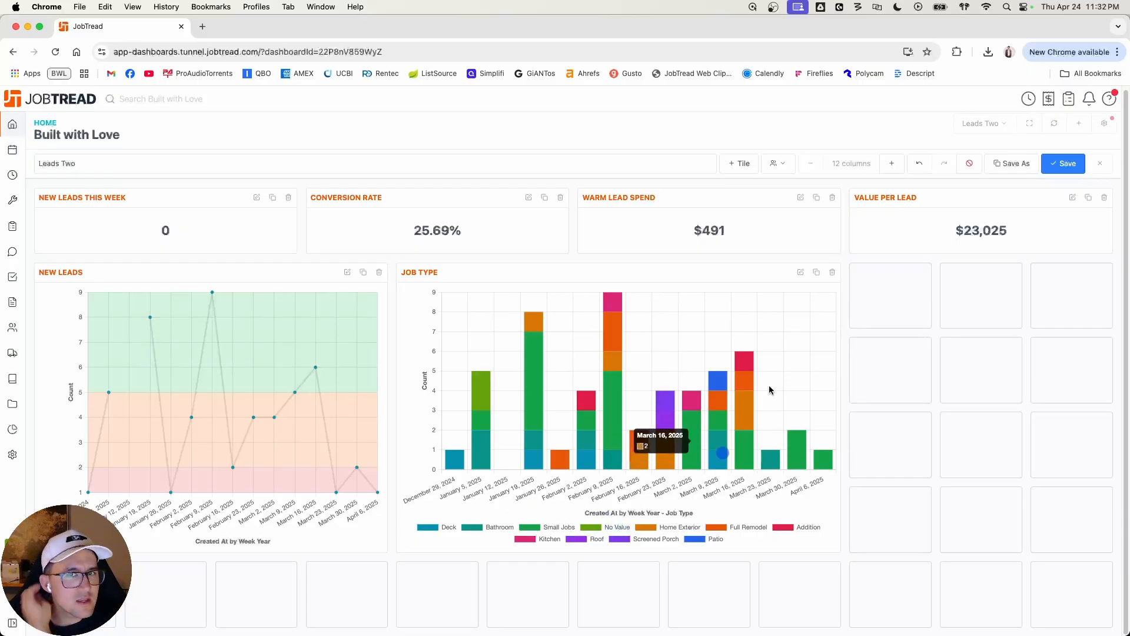
# Step: Add an AND filter to the Job Type chart so it only includes jobs whose Job Type exists, and save the dashboard
pyautogui.click(801, 272)
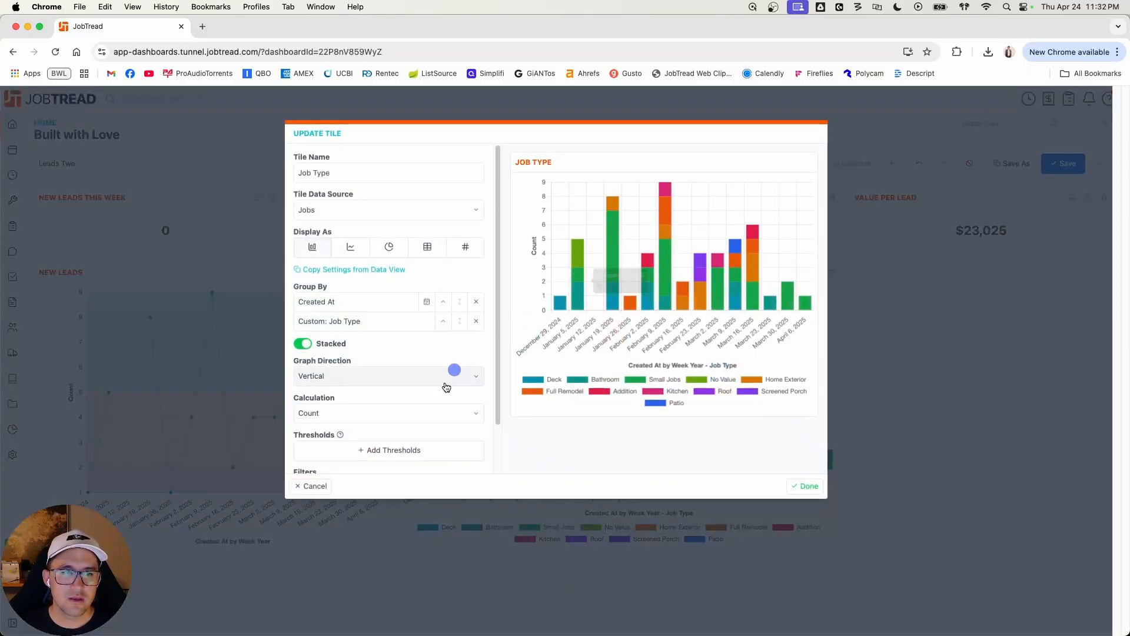
pyautogui.scroll(-2, 444, 393)
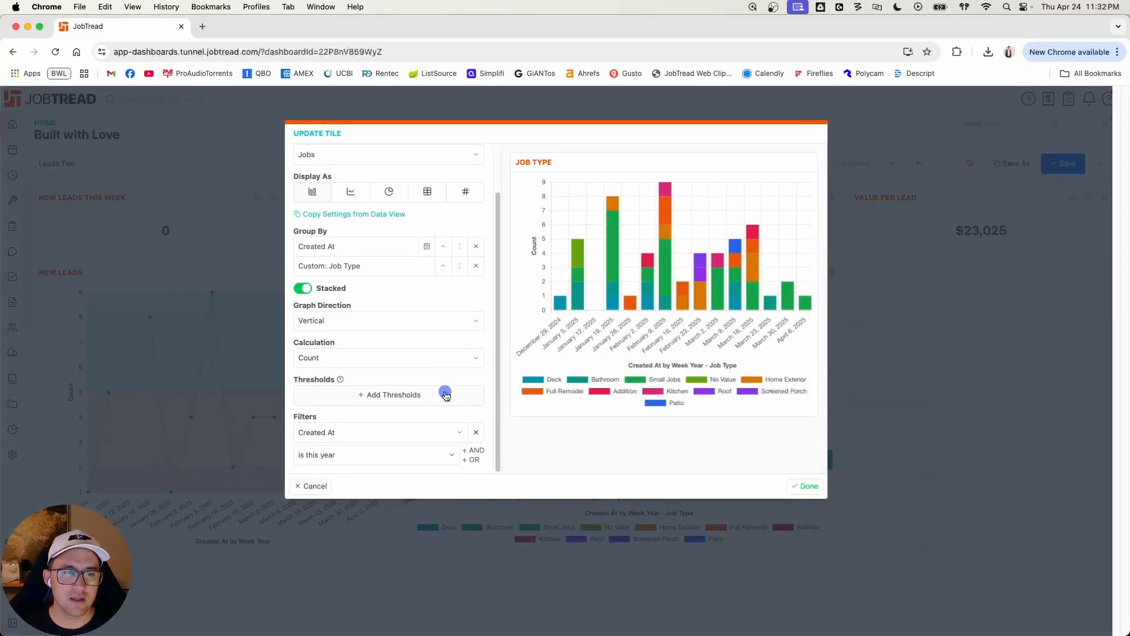
pyautogui.click(476, 450)
pyautogui.scroll(-2, 386, 460)
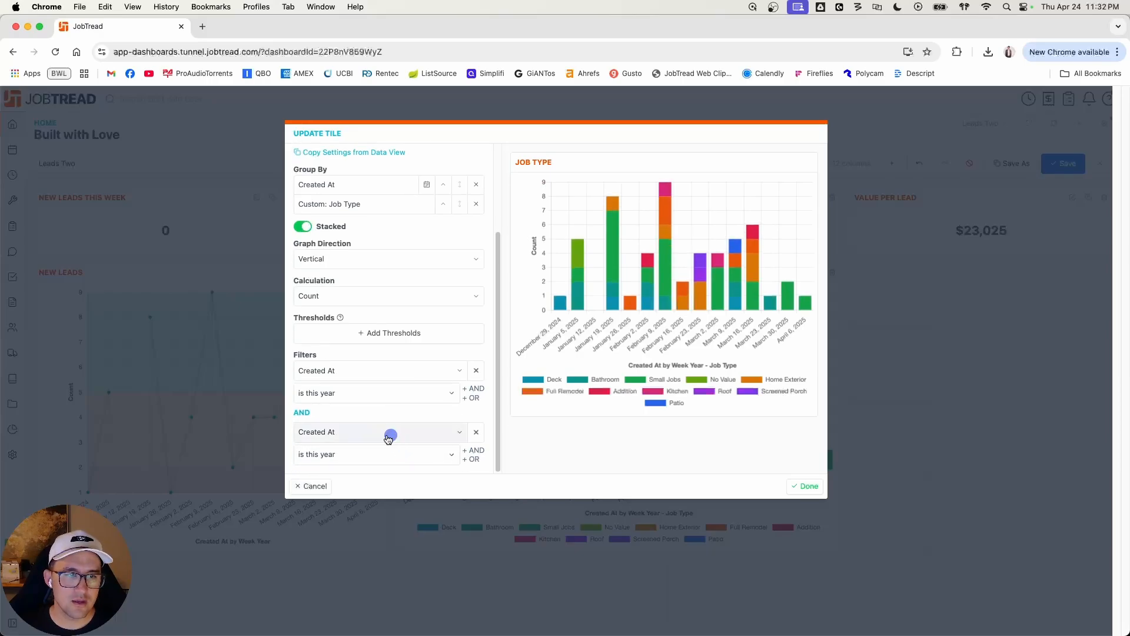
pyautogui.click(382, 434)
pyautogui.write('job')
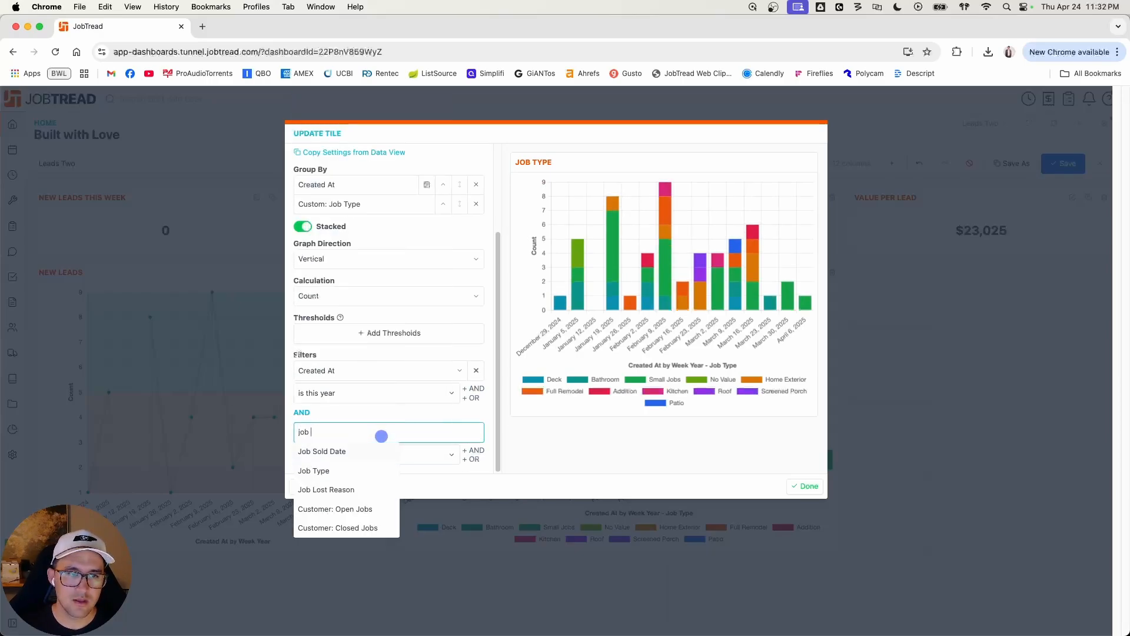
pyautogui.click(362, 470)
pyautogui.click(365, 456)
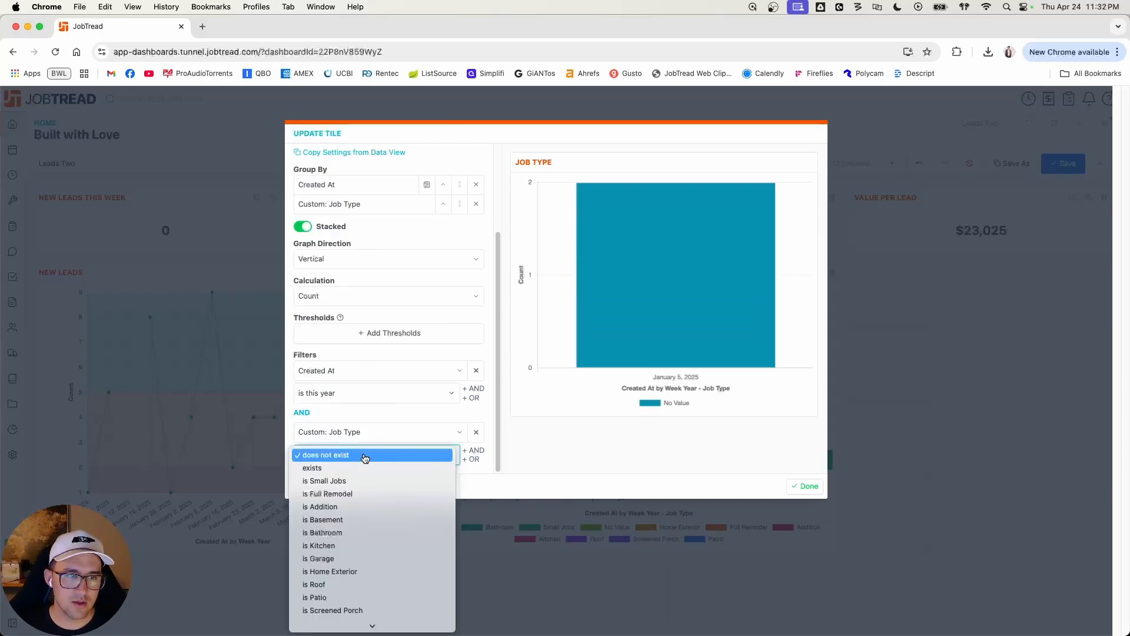
pyautogui.click(366, 469)
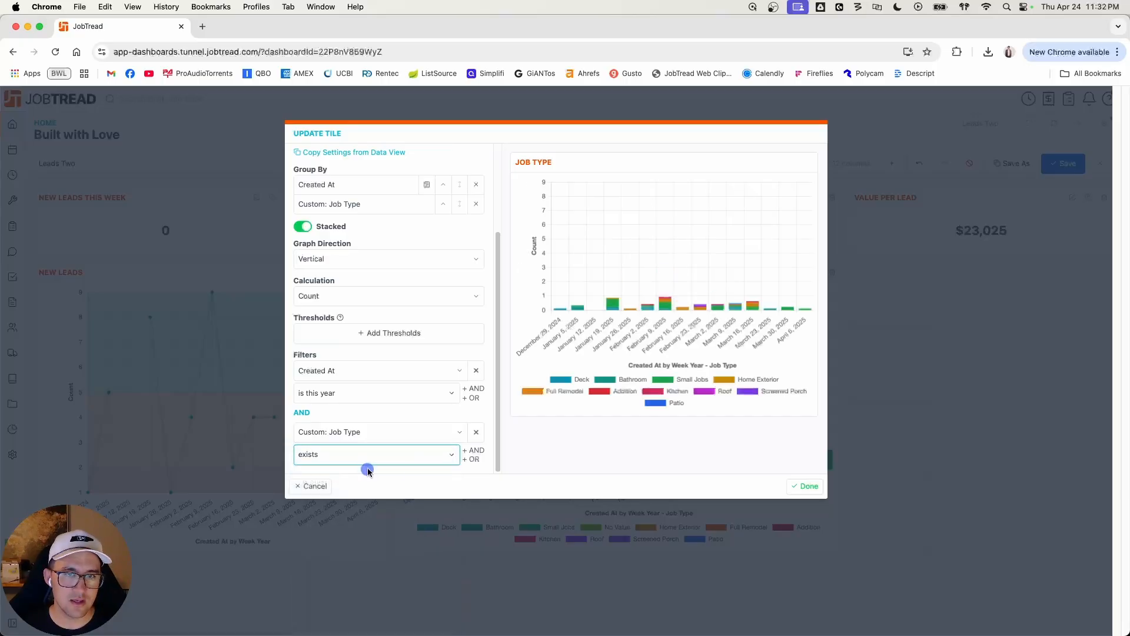
pyautogui.click(805, 486)
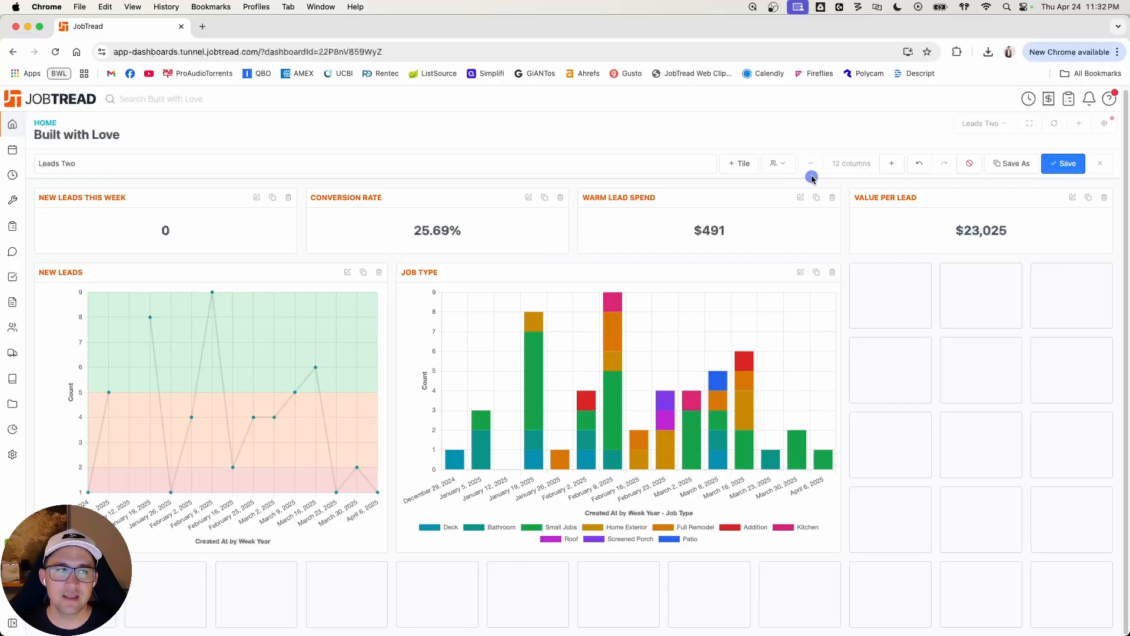
pyautogui.click(1057, 170)
# Step: Add a new chart tile displayed as a pie chart and name it Job Lost Reason
pyautogui.click(789, 164)
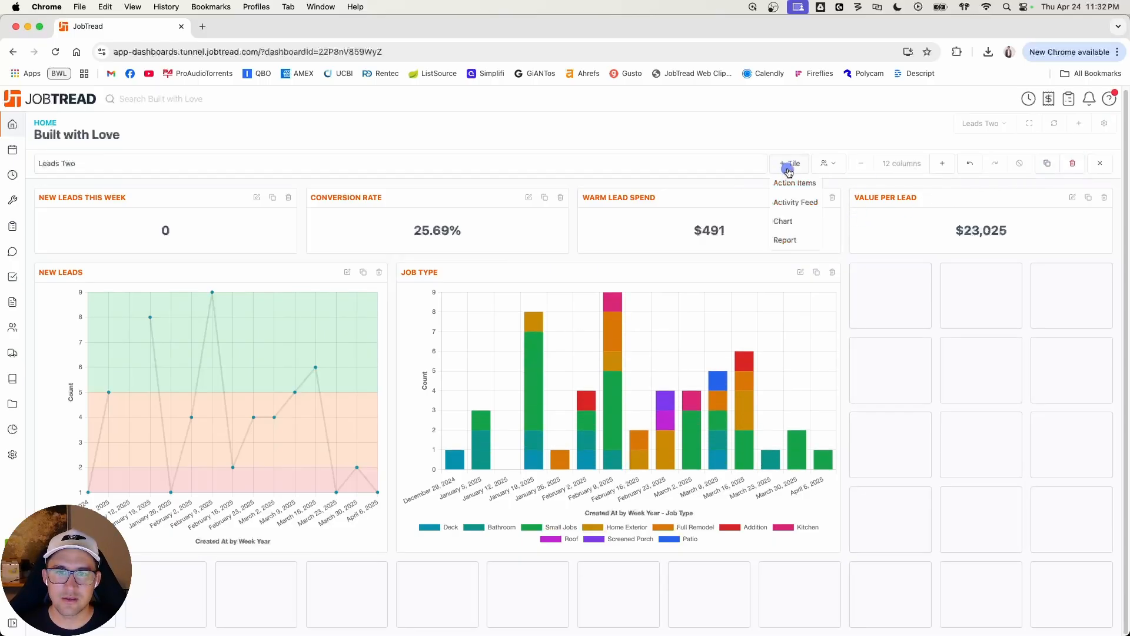
pyautogui.click(800, 222)
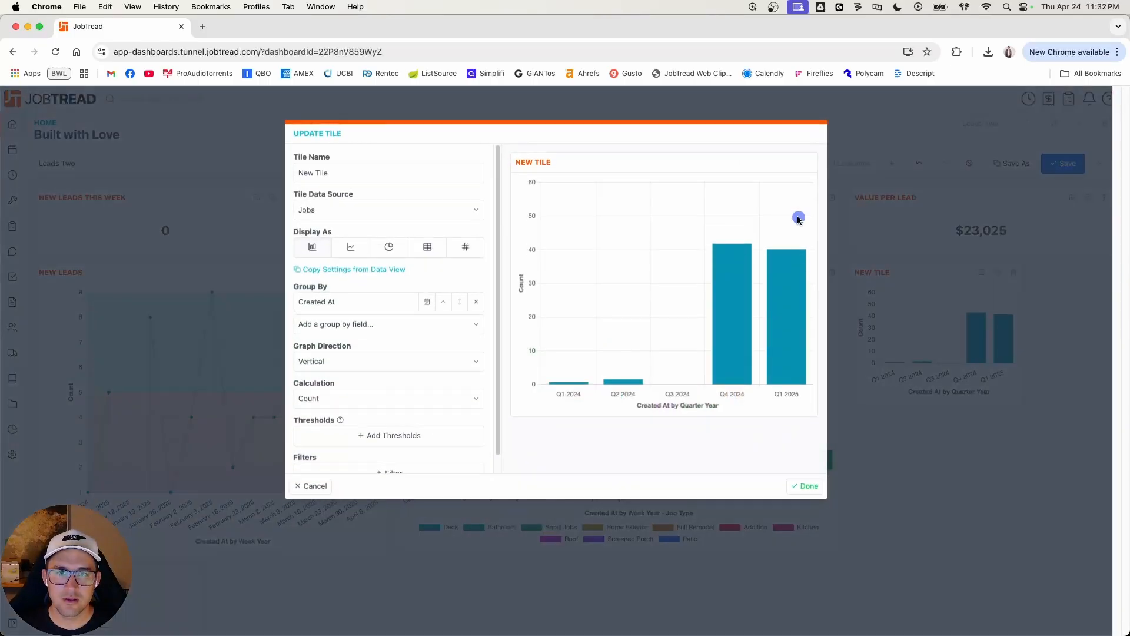
pyautogui.click(393, 246)
pyautogui.click(307, 175)
pyautogui.moveTo(313, 175); pyautogui.dragTo(326, 174)
pyautogui.write('Job Lost RE')
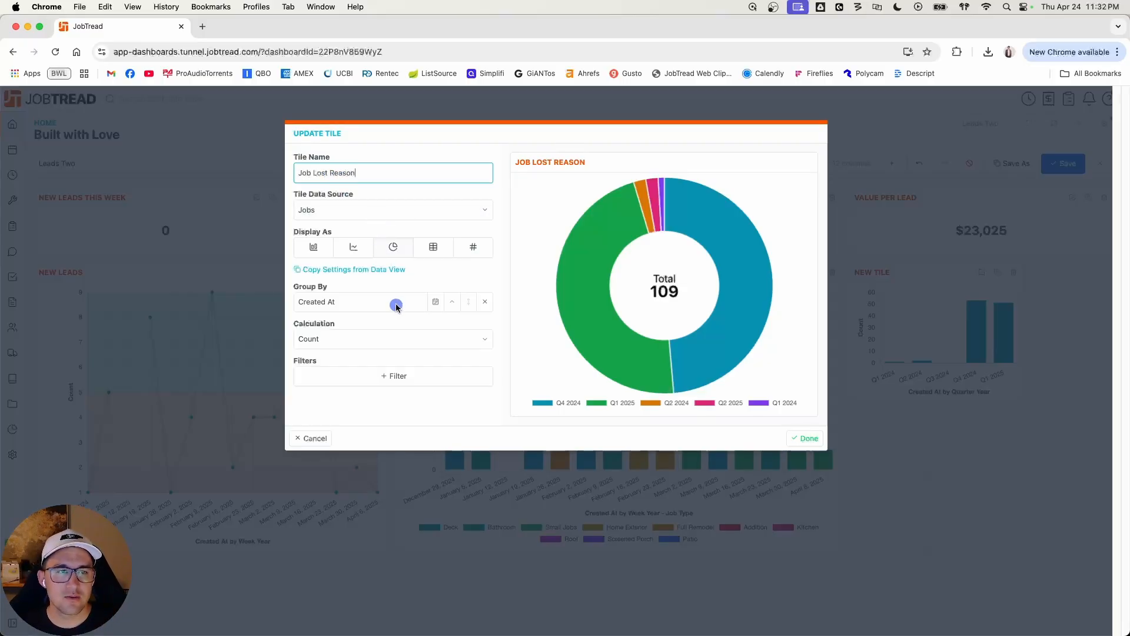
# Step: Replace the pie chart's Created At grouping with the Job Lost Reason field
pyautogui.click(485, 303)
pyautogui.click(436, 304)
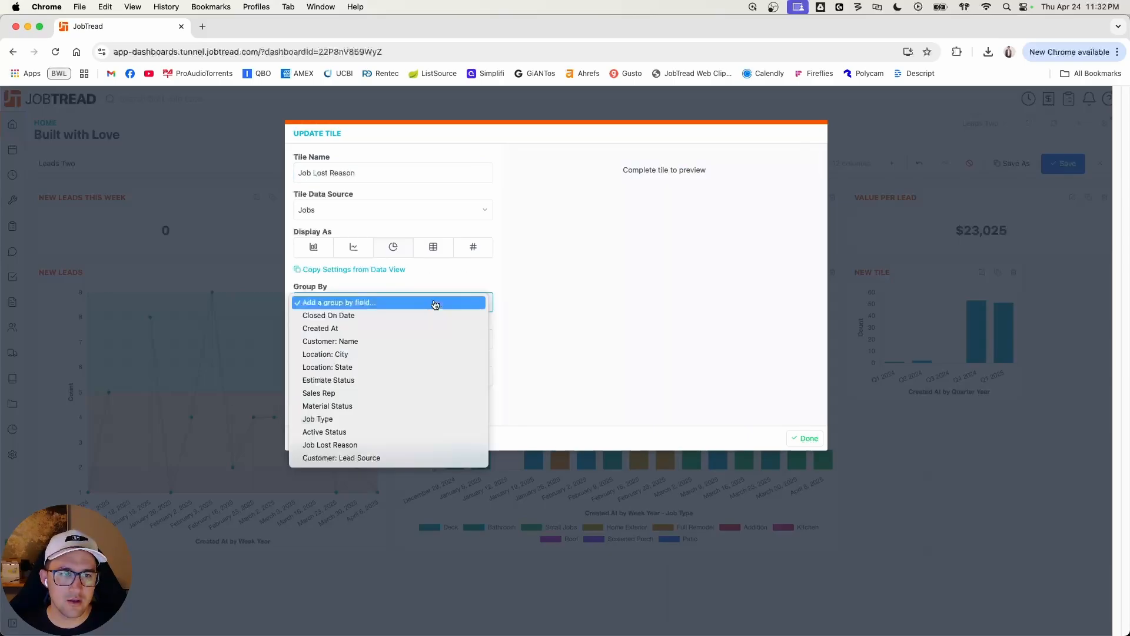
pyautogui.click(391, 445)
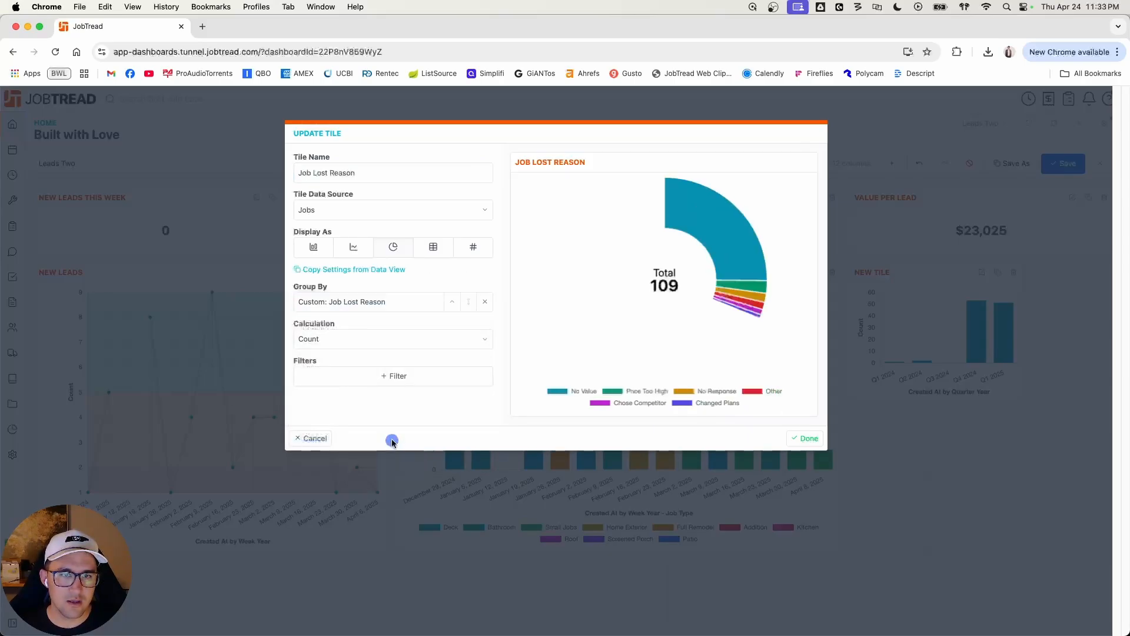
# Step: Filter the Job Lost Reason chart to jobs whose Created At date is this year
pyautogui.click(441, 380)
pyautogui.click(437, 376)
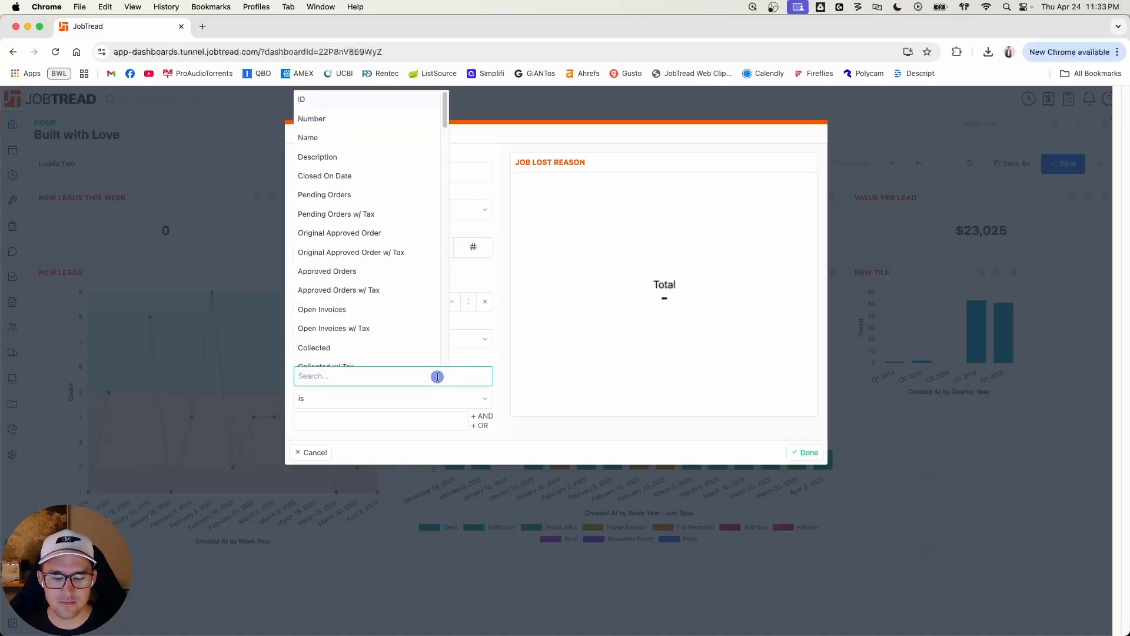
pyautogui.write('create')
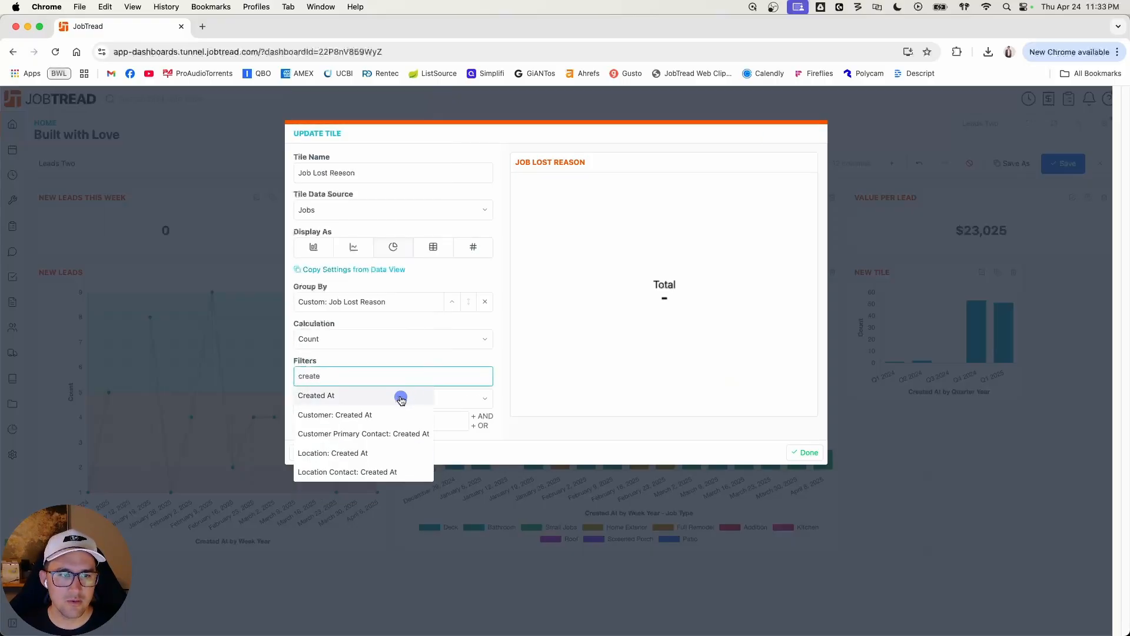
pyautogui.click(401, 397)
pyautogui.click(409, 400)
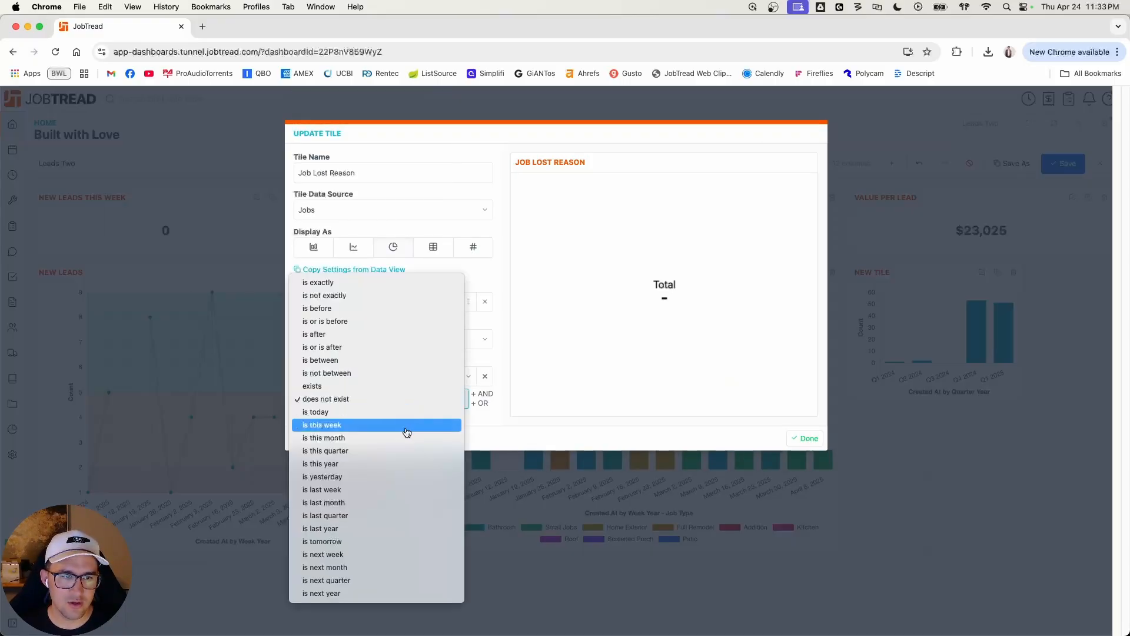
pyautogui.click(404, 464)
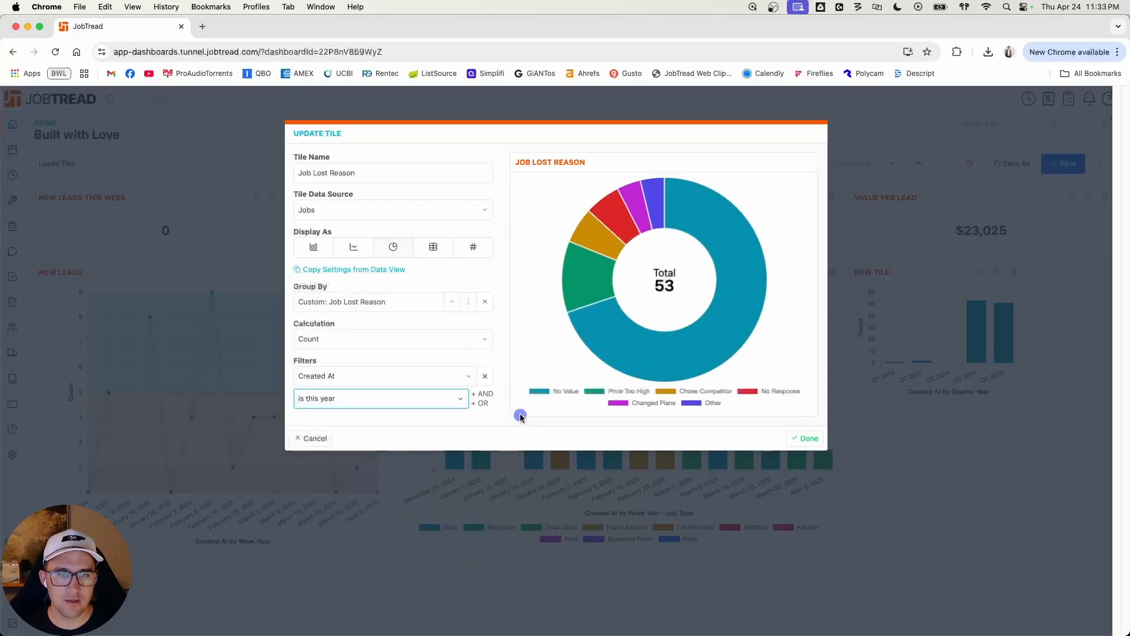
# Step: Add an AND filter to the pie chart requiring that Job Lost Reason exists
pyautogui.click(482, 393)
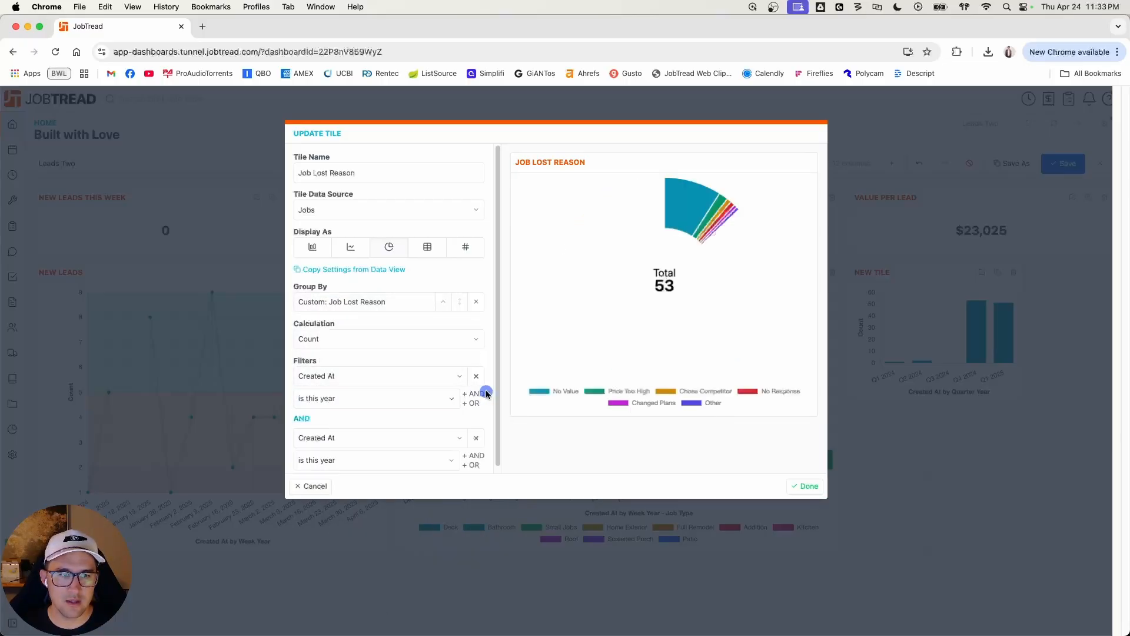
pyautogui.click(365, 438)
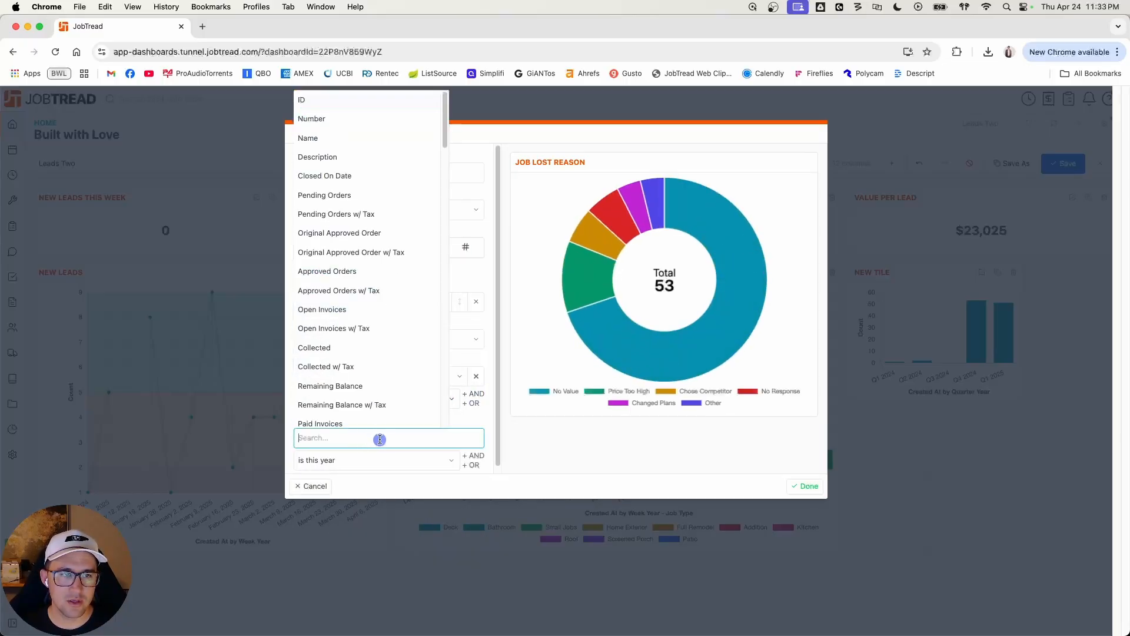
pyautogui.write('job')
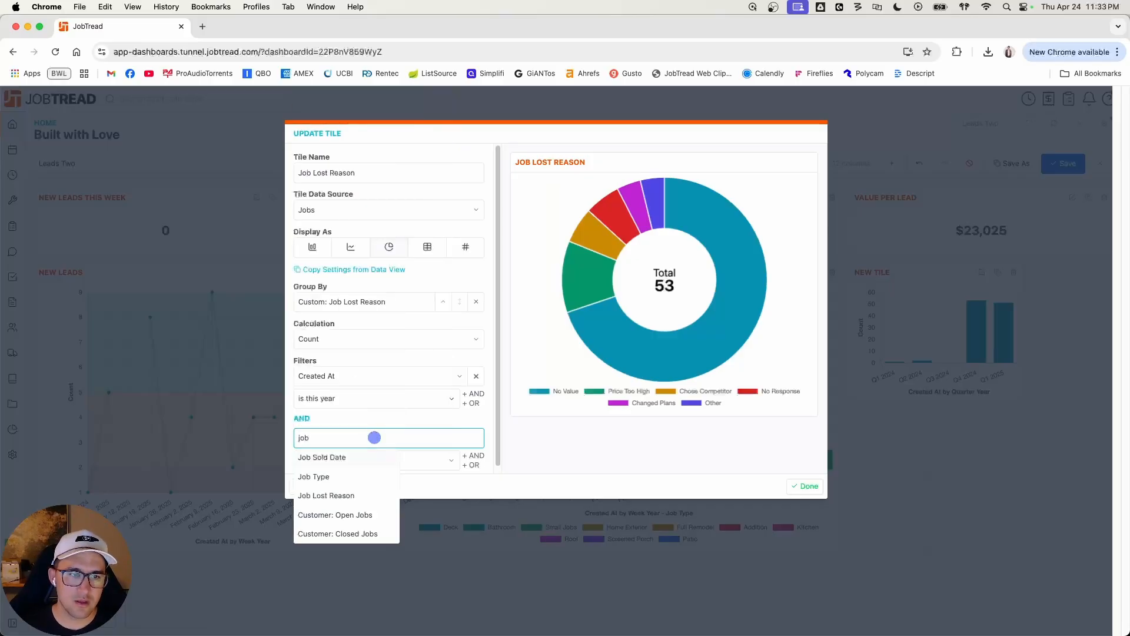
pyautogui.click(353, 495)
pyautogui.click(367, 462)
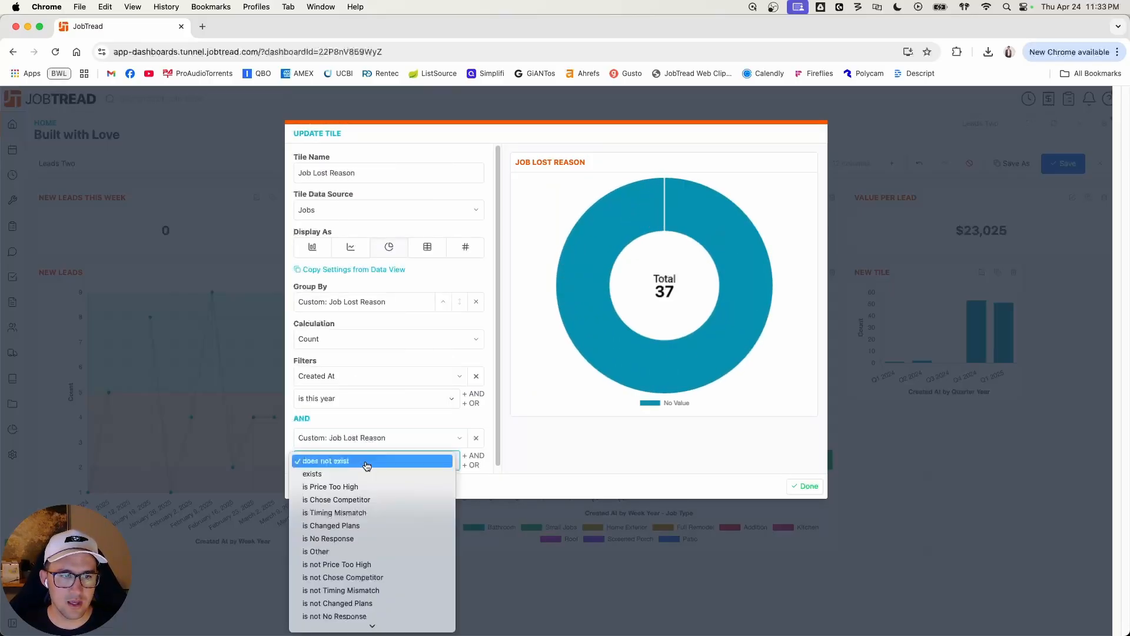
pyautogui.click(358, 473)
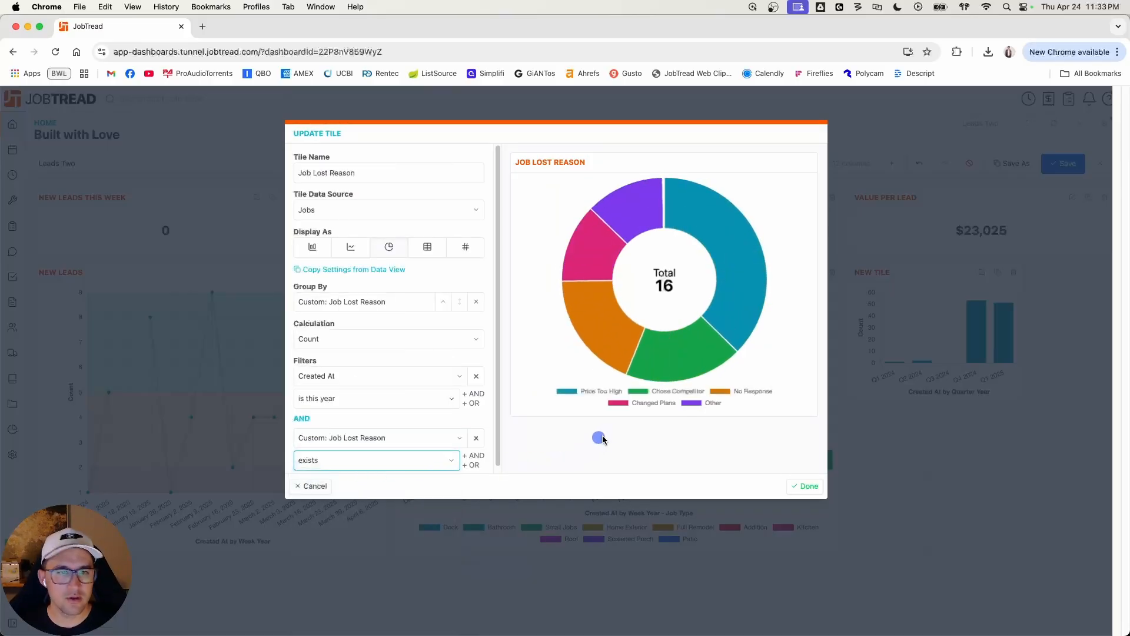
# Step: Finish editing the Job Lost Reason tile, enlarge it to three columns wide and four rows high, and save the dashboard
pyautogui.click(802, 486)
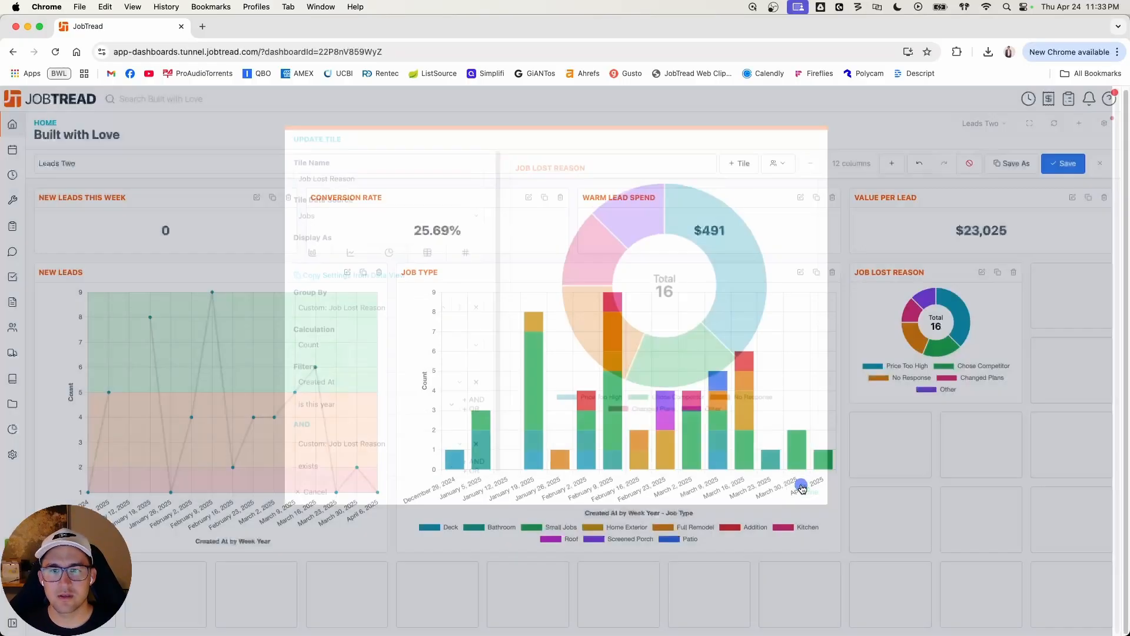
pyautogui.moveTo(1020, 400); pyautogui.dragTo(1104, 539)
pyautogui.click(1079, 160)
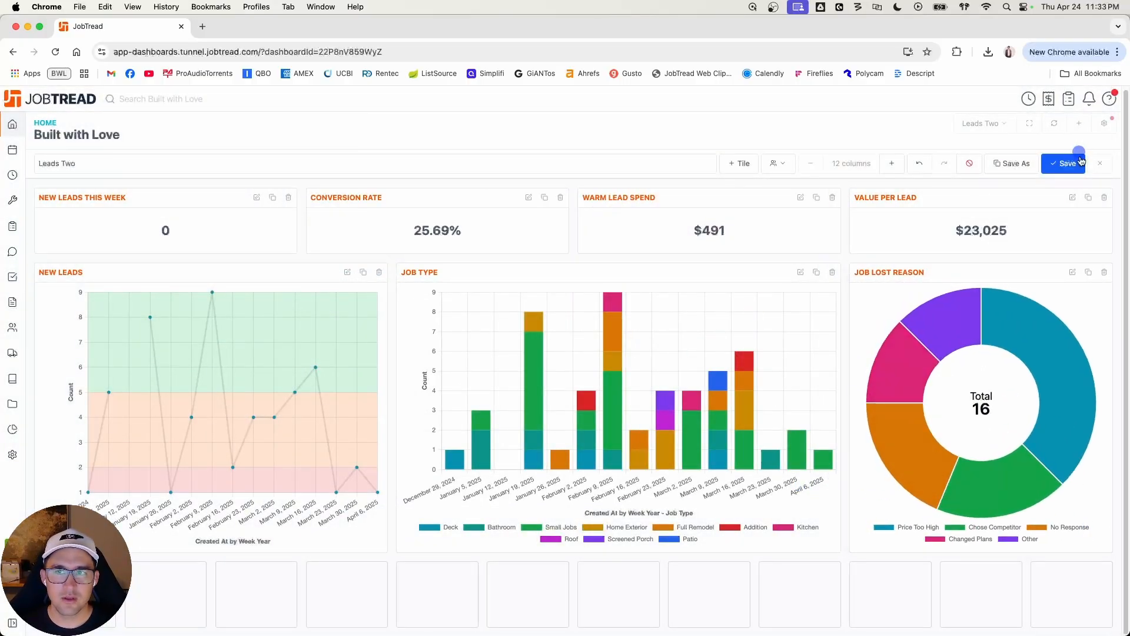
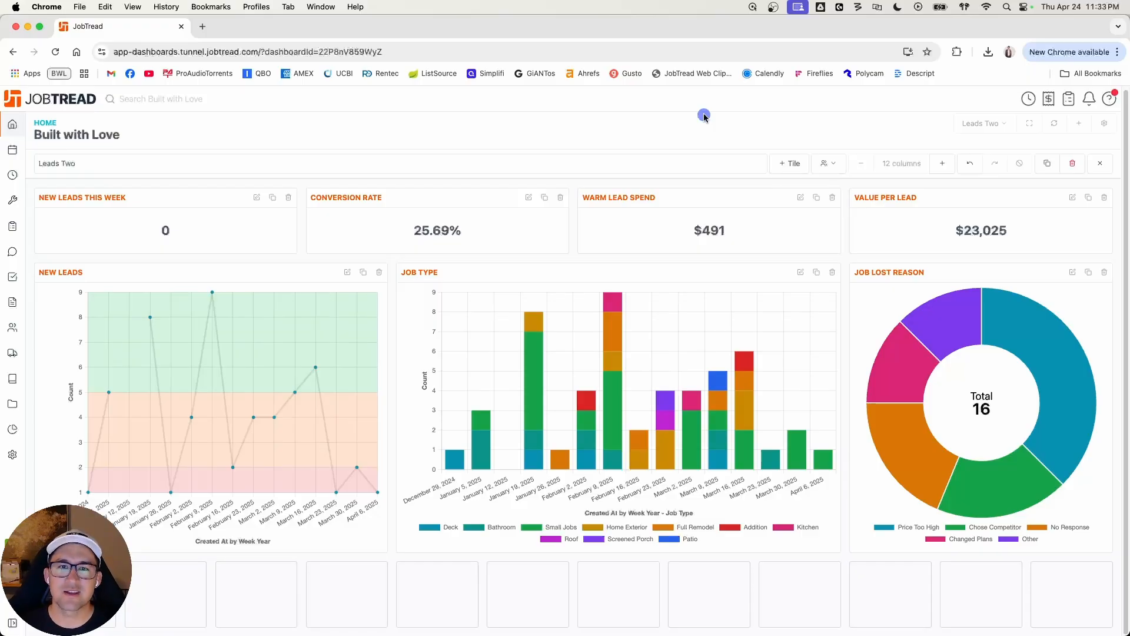
# Step: Delete the Leads Two dashboard and leave dashboard editing mode
pyautogui.click(1072, 163)
pyautogui.click(661, 126)
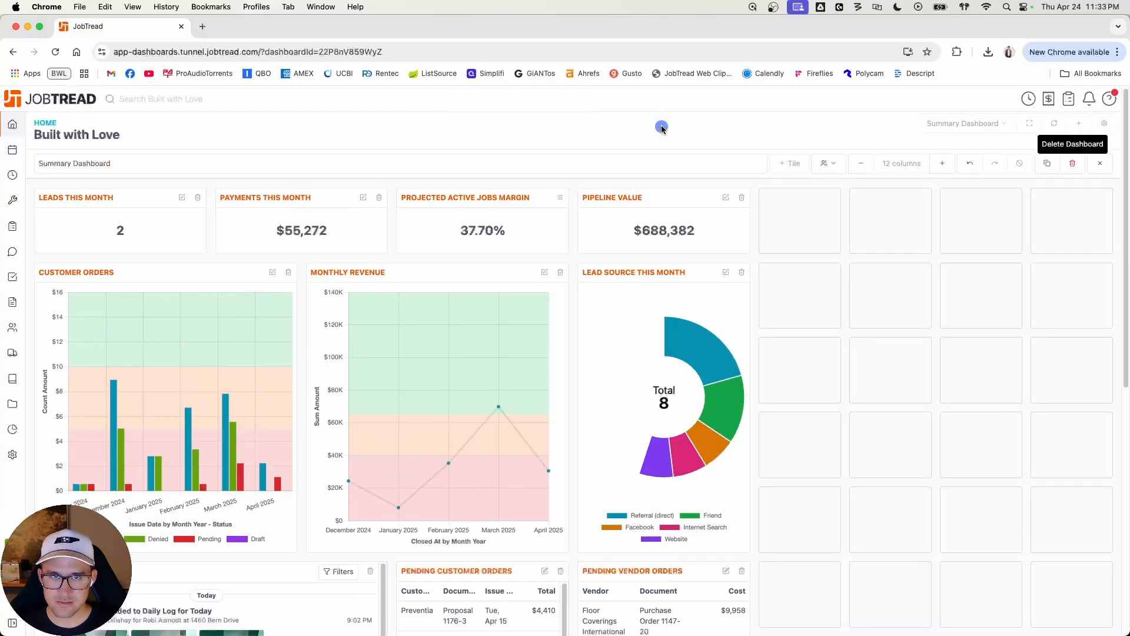
pyautogui.click(1100, 166)
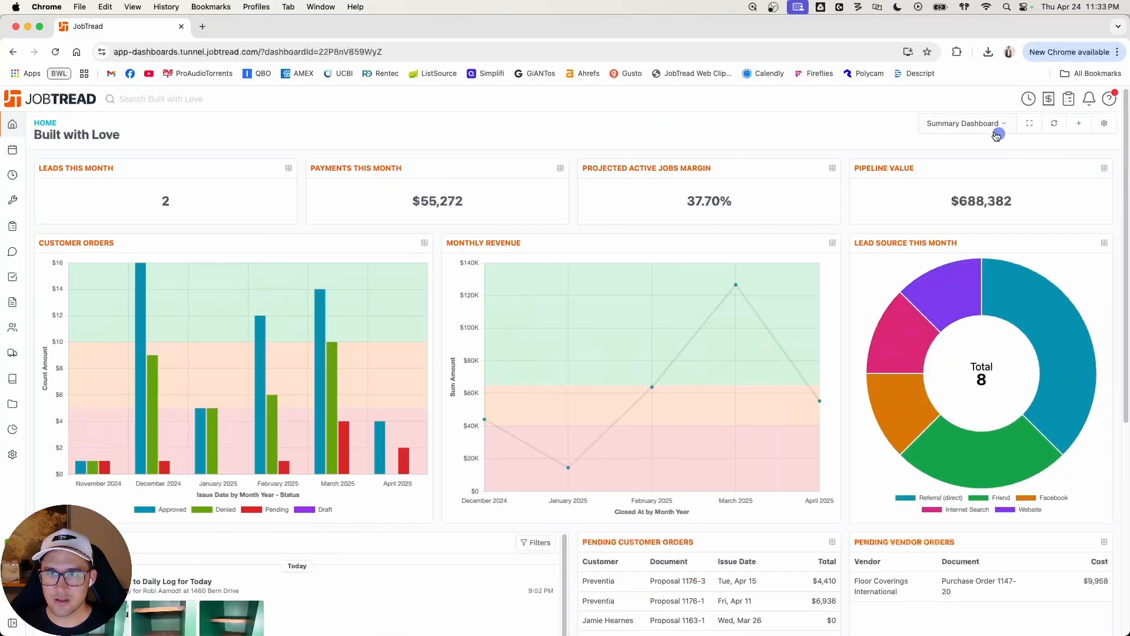
# Step: Create a new blank dashboard named Sales Two
pyautogui.click(1080, 125)
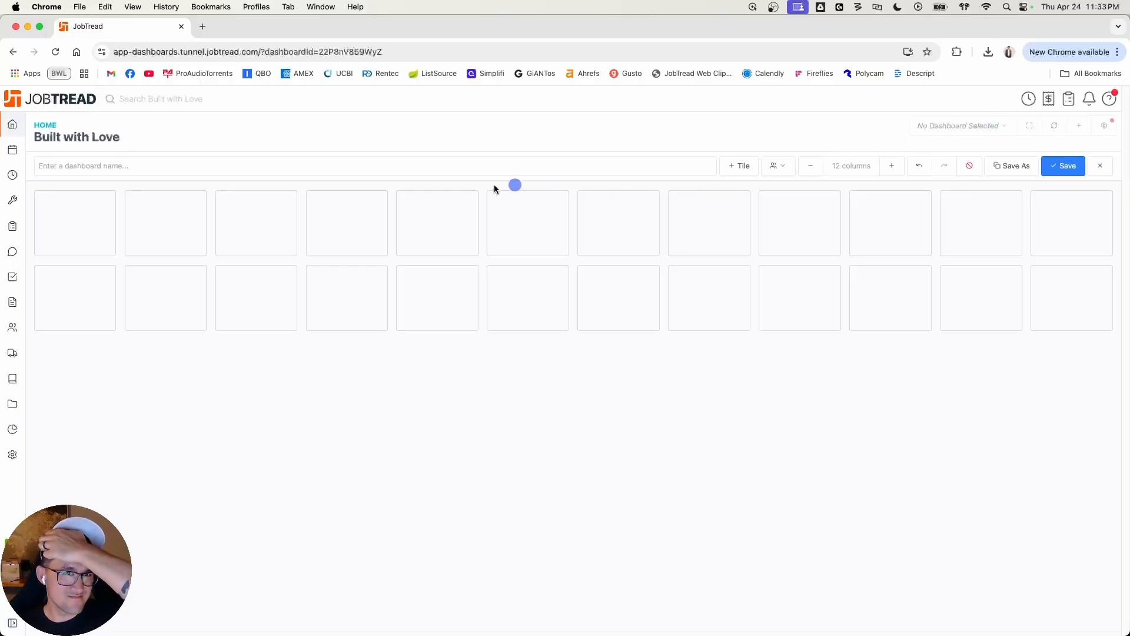
pyautogui.click(449, 170)
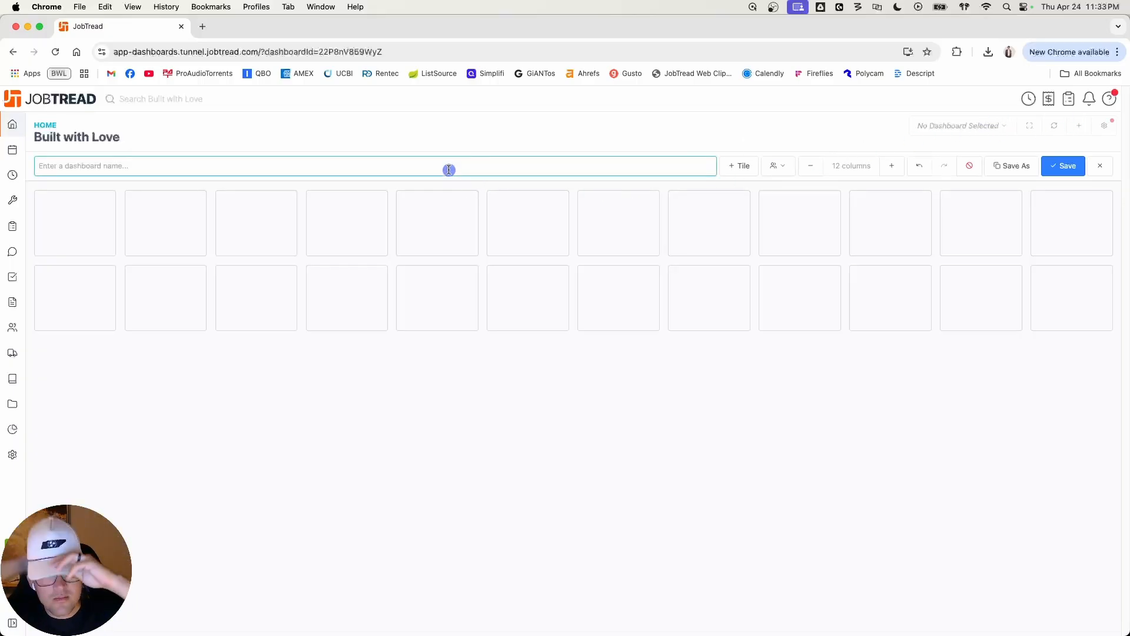
pyautogui.write('Sales Two')
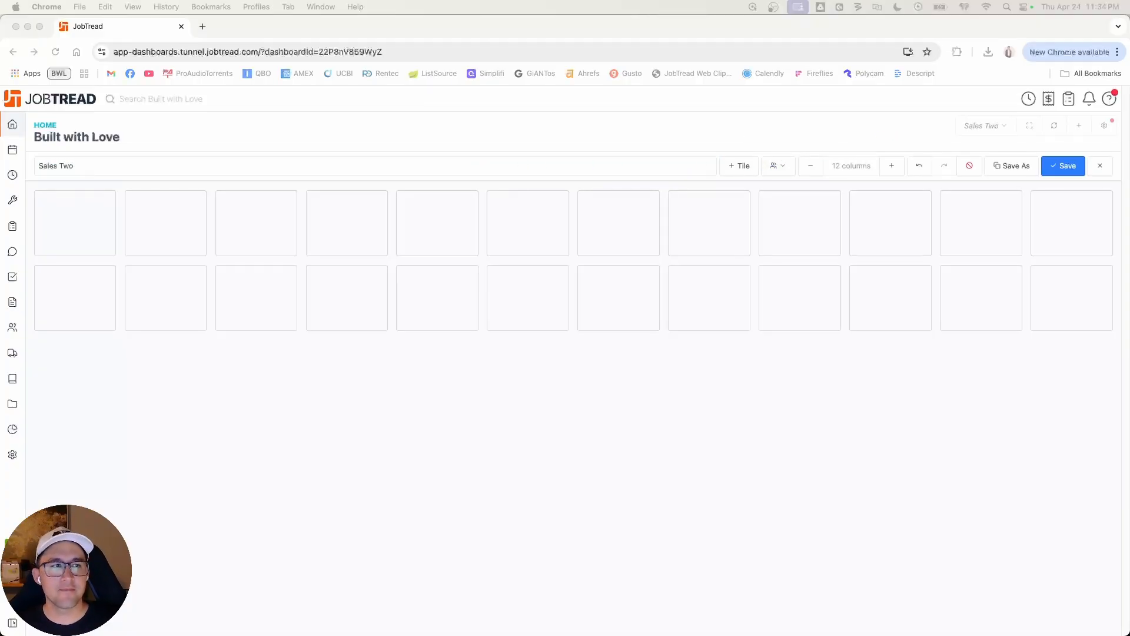
pyautogui.click(768, 171)
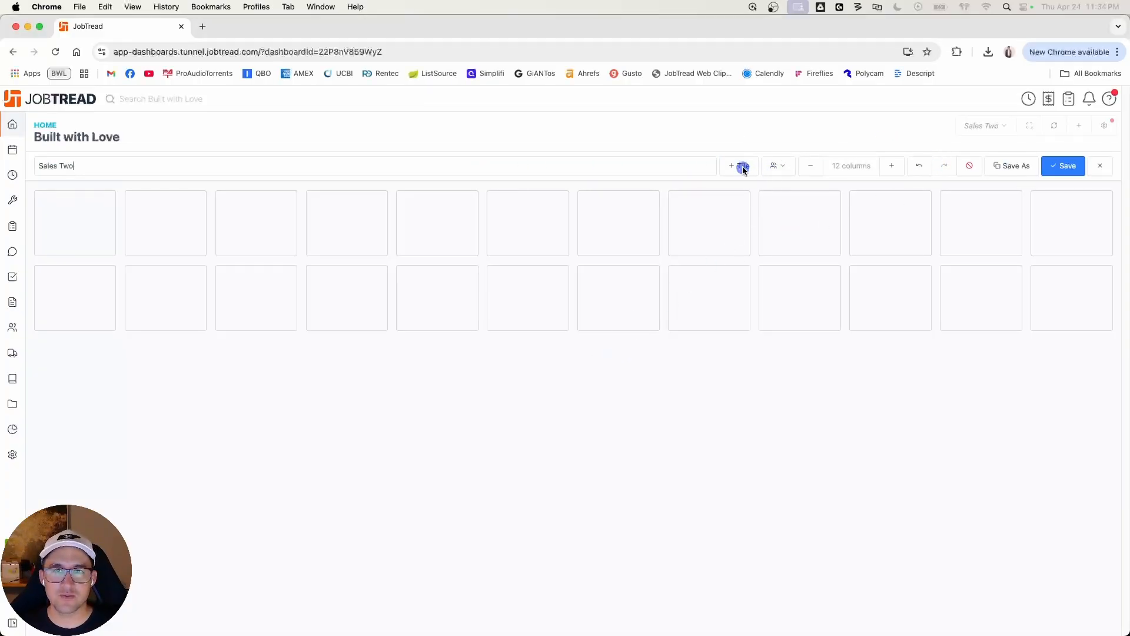
# Step: Add a chart tile named Sales this Year with Jobs as its data source, displayed as a single value
pyautogui.click(739, 167)
pyautogui.click(737, 222)
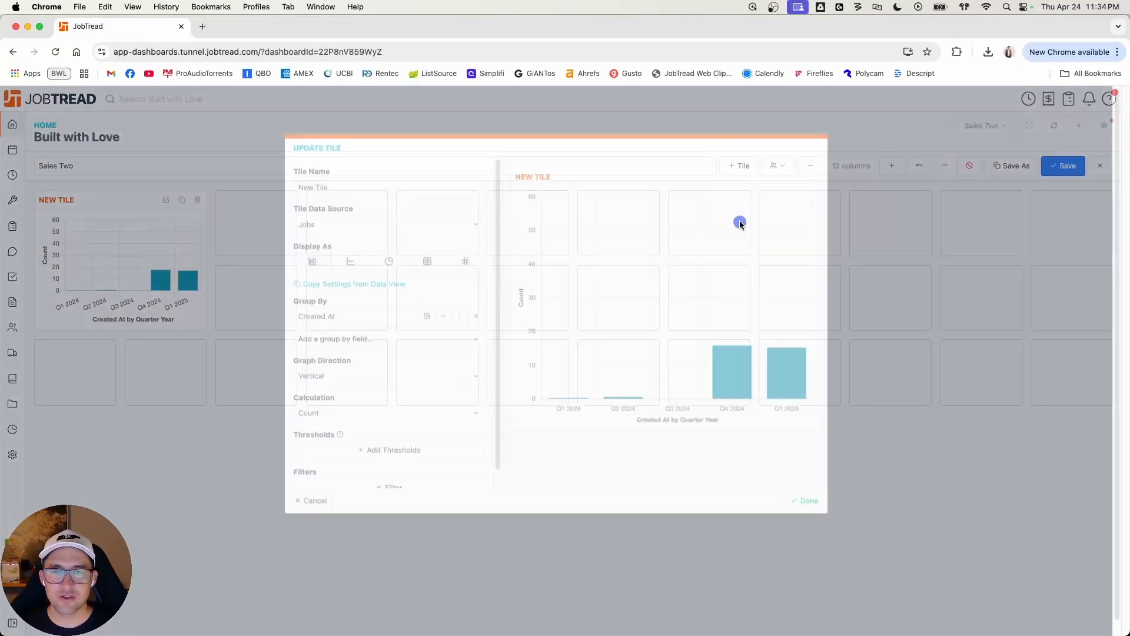
pyautogui.doubleClick(362, 175)
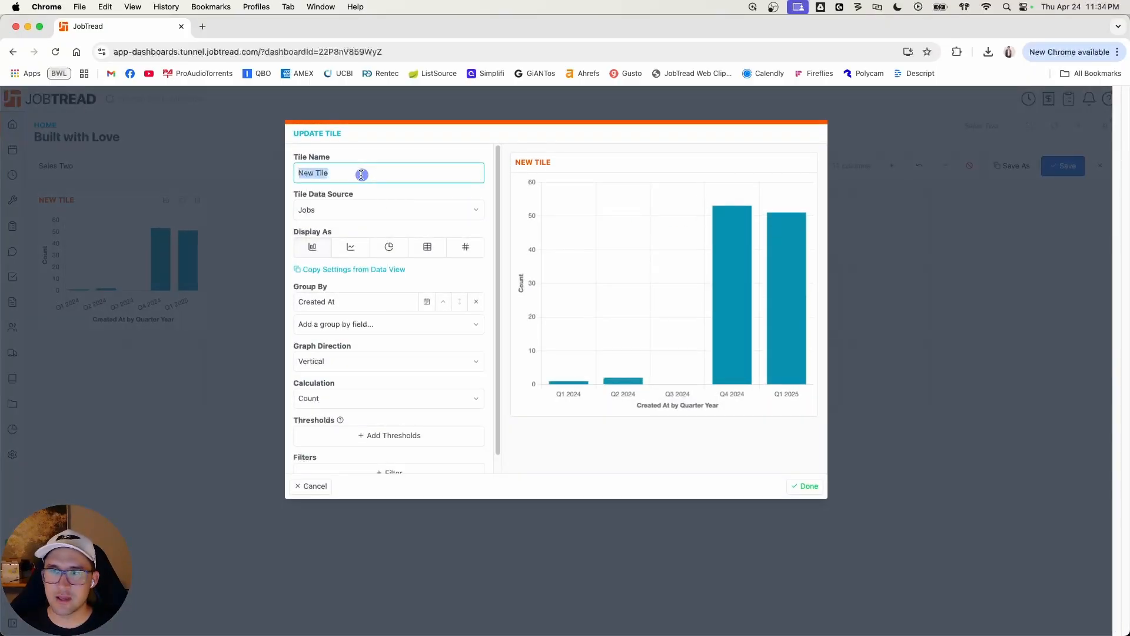
pyautogui.write('Sales this Year')
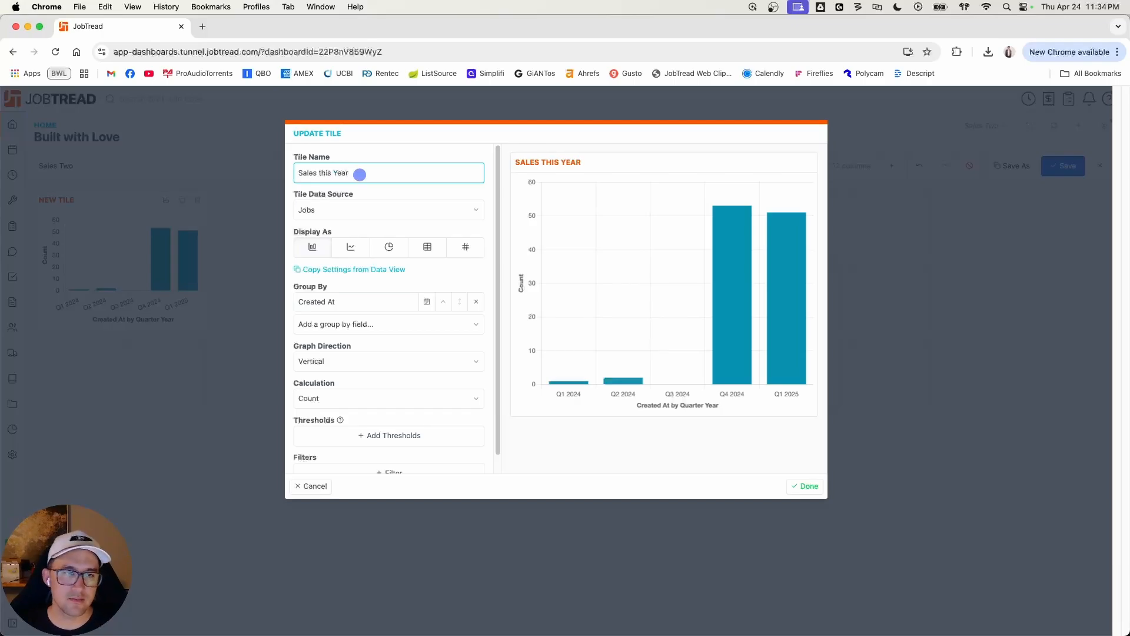
pyautogui.click(353, 209)
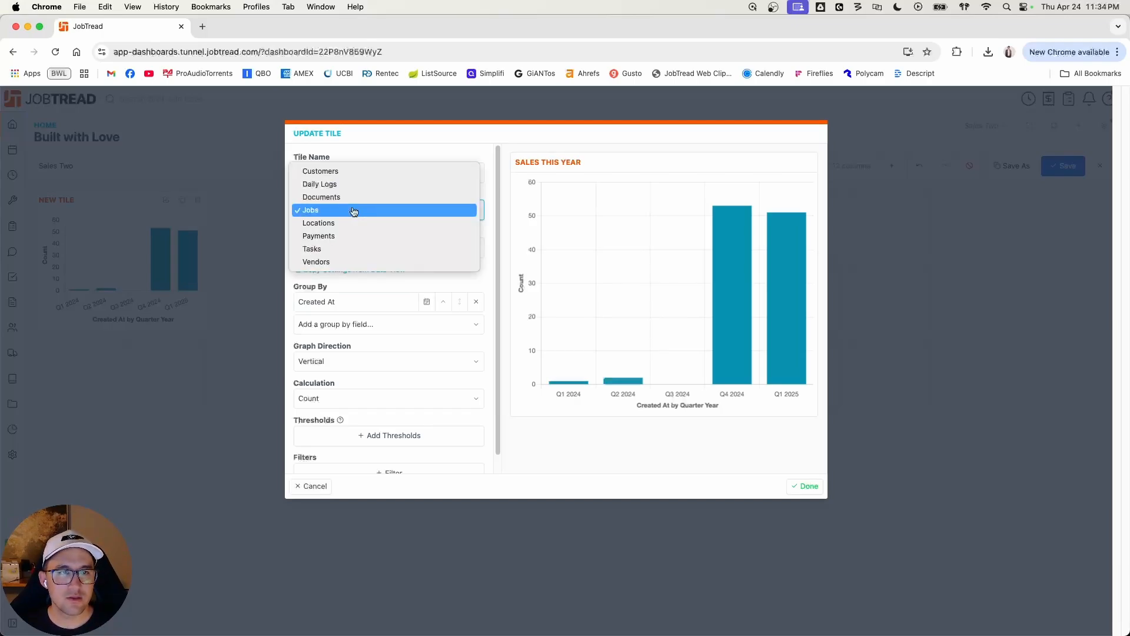
pyautogui.click(353, 211)
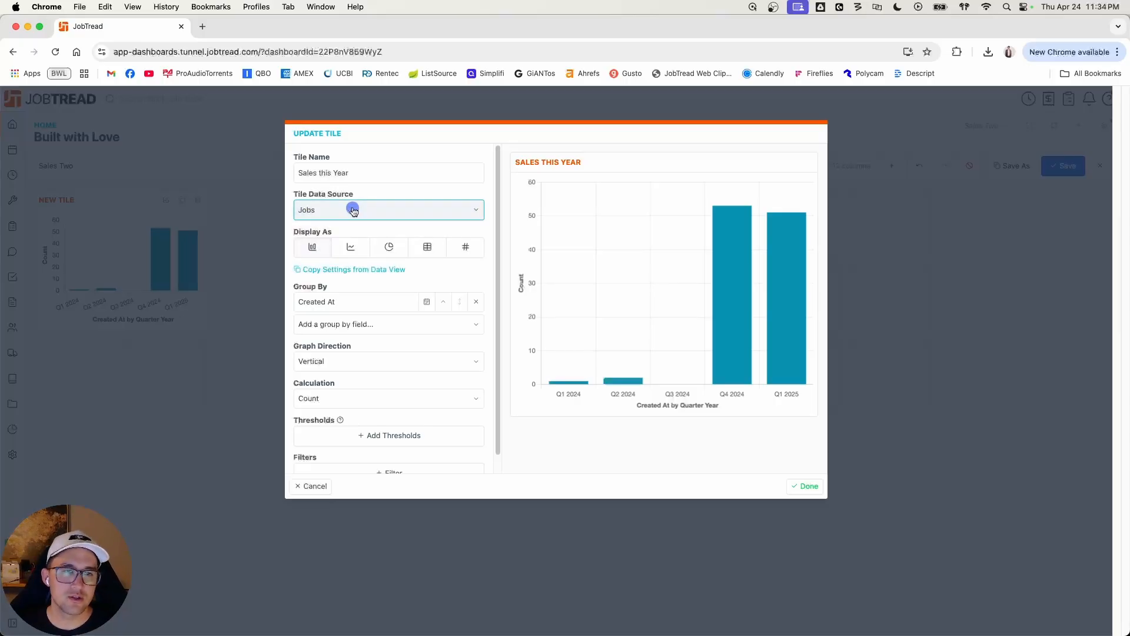
pyautogui.click(428, 246)
pyautogui.click(469, 248)
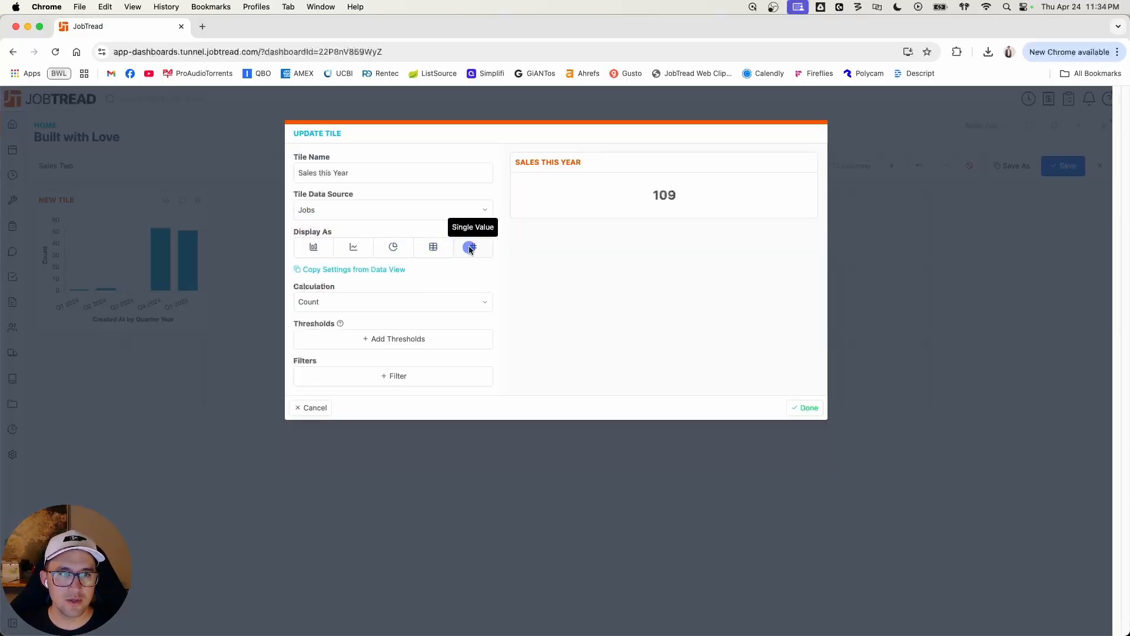
# Step: Set the Sales this Year tile to calculate the sum of Approved Orders w/ Tax
pyautogui.click(403, 303)
pyautogui.click(395, 315)
pyautogui.click(436, 301)
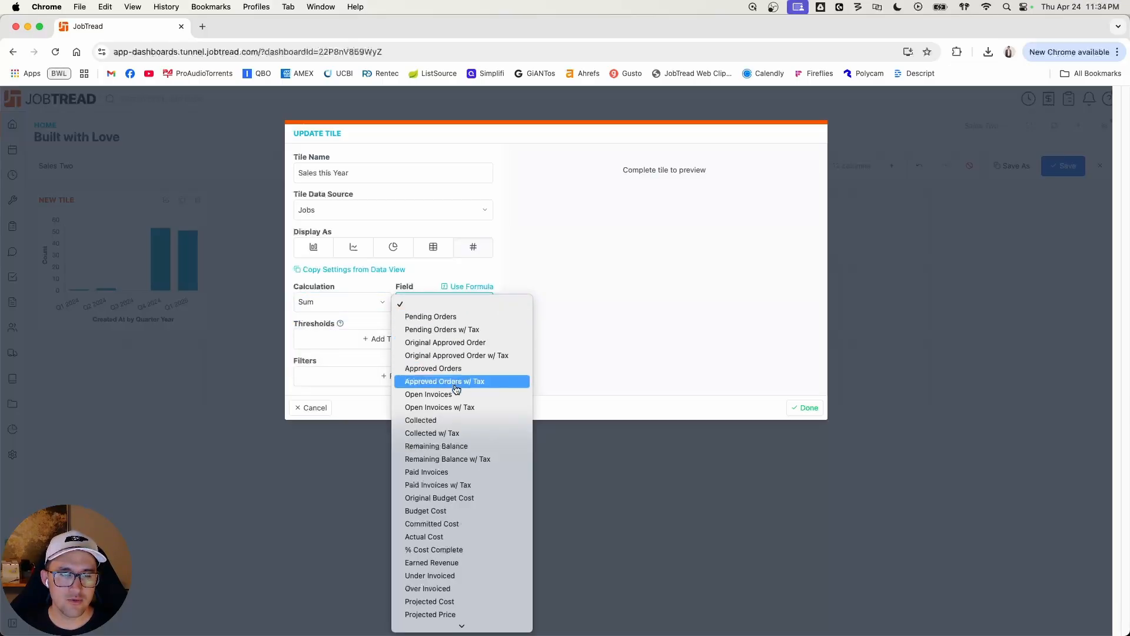
pyautogui.click(455, 387)
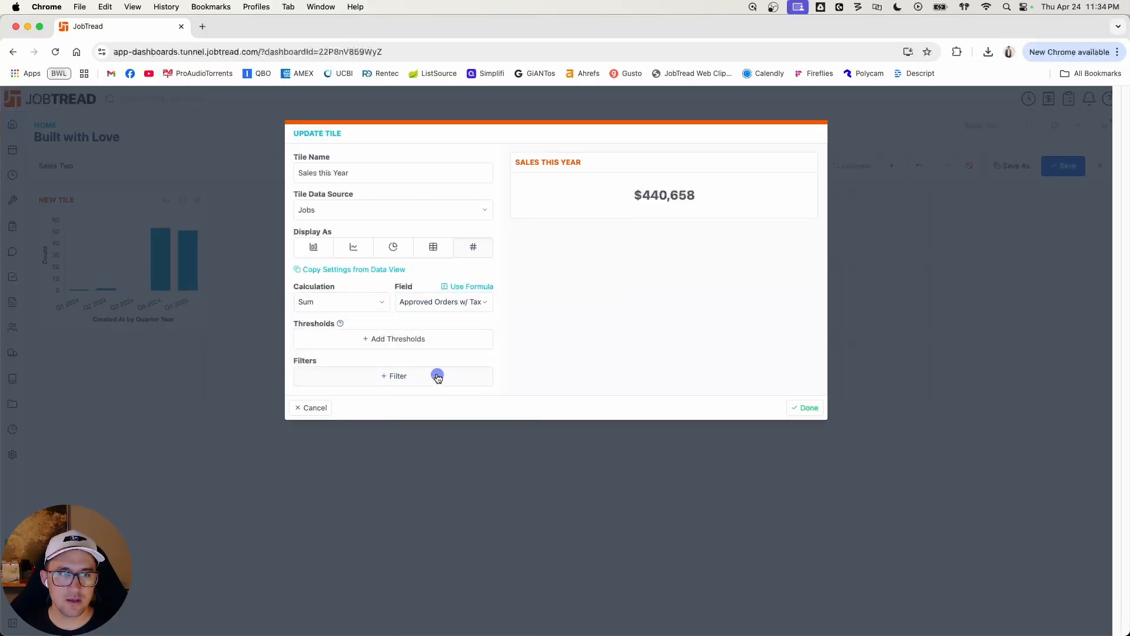
pyautogui.click(436, 376)
pyautogui.click(437, 375)
pyautogui.write('created')
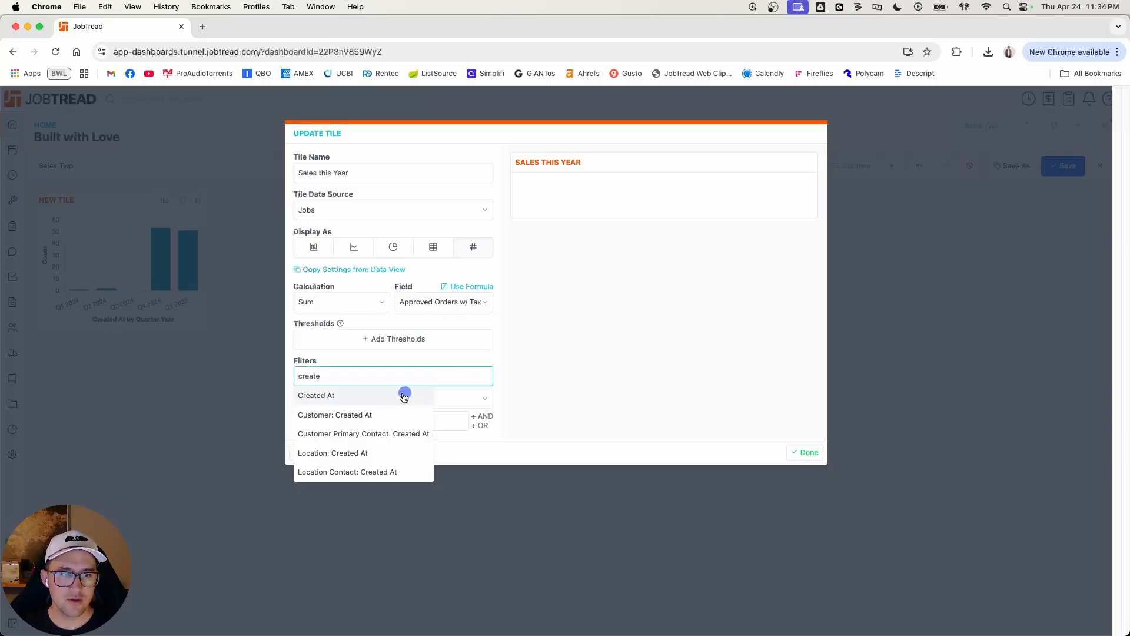
pyautogui.click(403, 396)
pyautogui.click(402, 396)
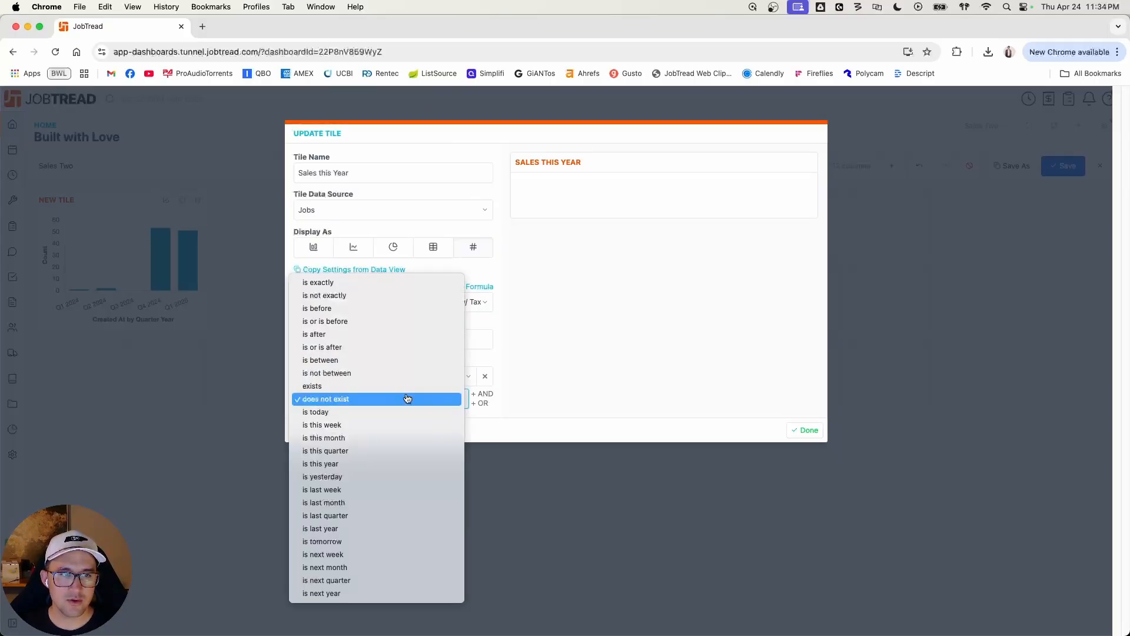
pyautogui.click(542, 369)
pyautogui.click(485, 378)
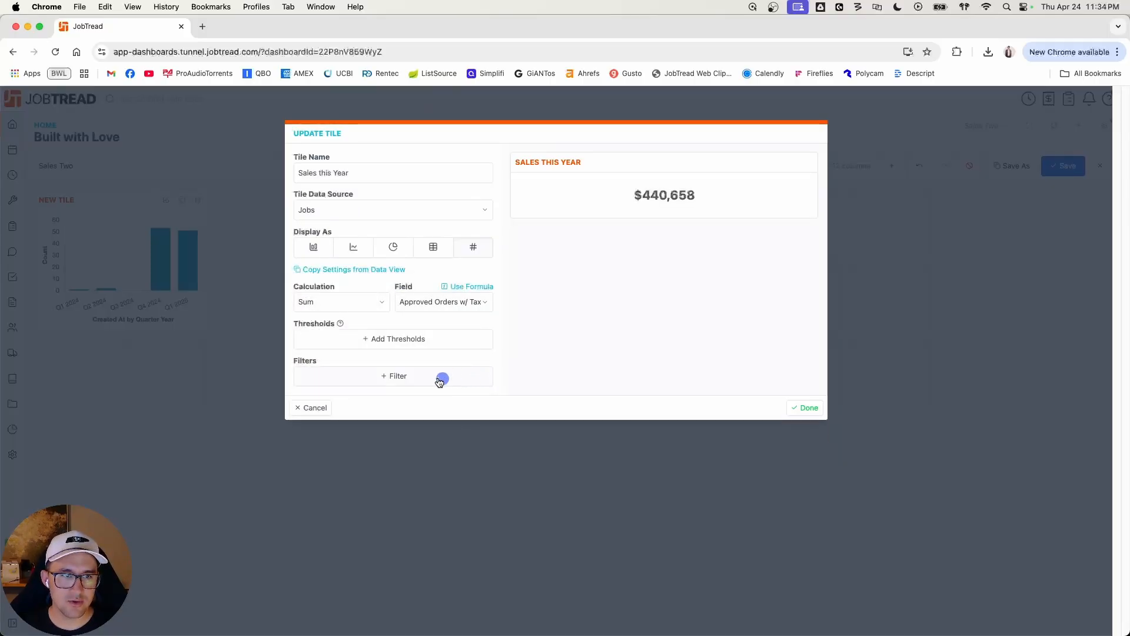
# Step: Filter the Sales this Year tile to jobs whose Job Sold Date is this year
pyautogui.click(442, 378)
pyautogui.click(419, 380)
pyautogui.write('job')
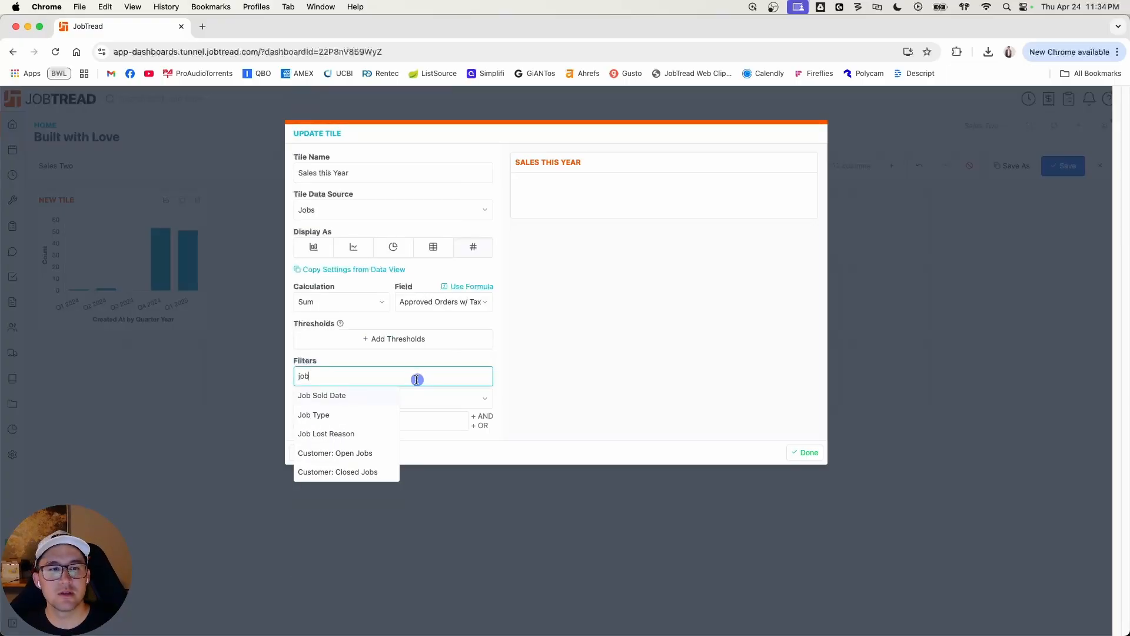
pyautogui.click(328, 395)
pyautogui.click(349, 399)
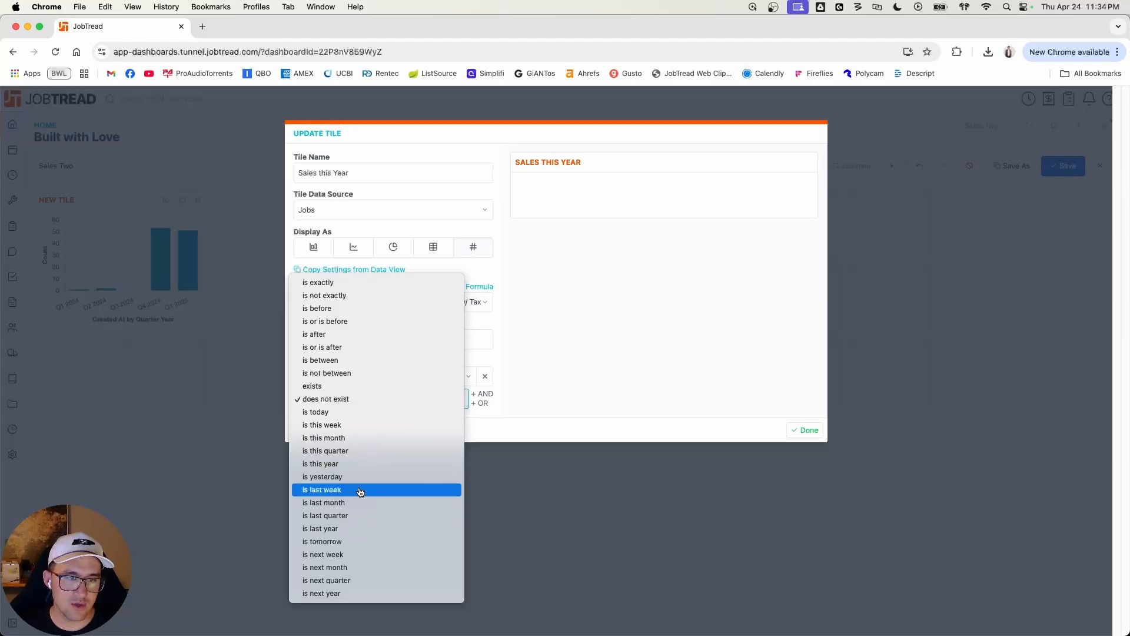
pyautogui.click(346, 463)
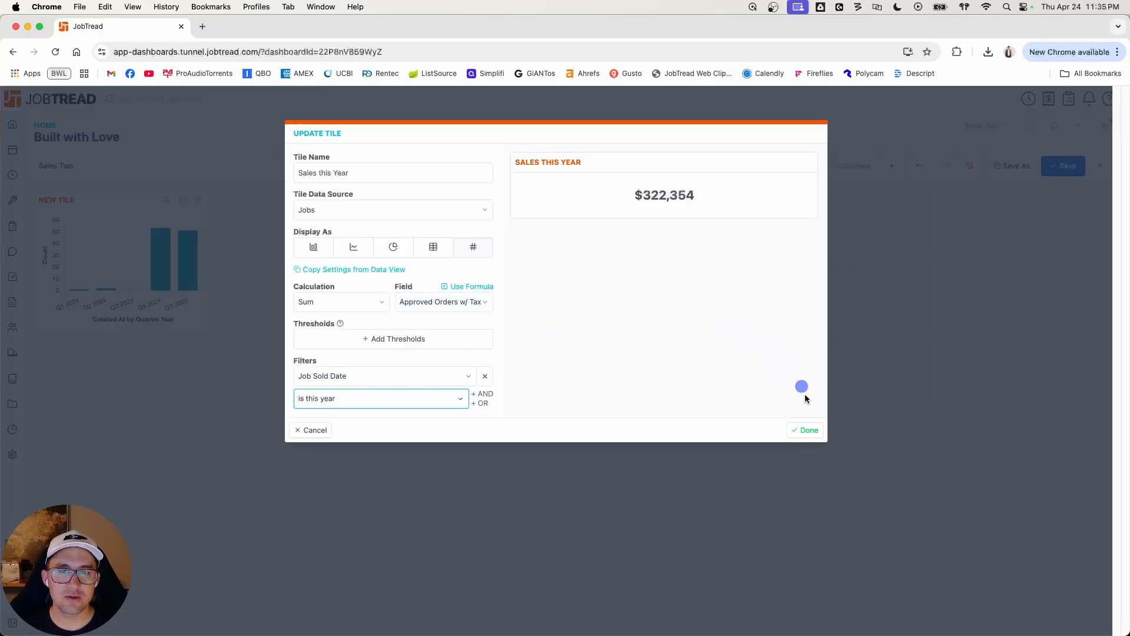
# Step: Finish editing the Sales this Year tile, resize it to three columns wide and one row high, and save the dashboard
pyautogui.click(806, 430)
pyautogui.moveTo(207, 327); pyautogui.dragTo(280, 255)
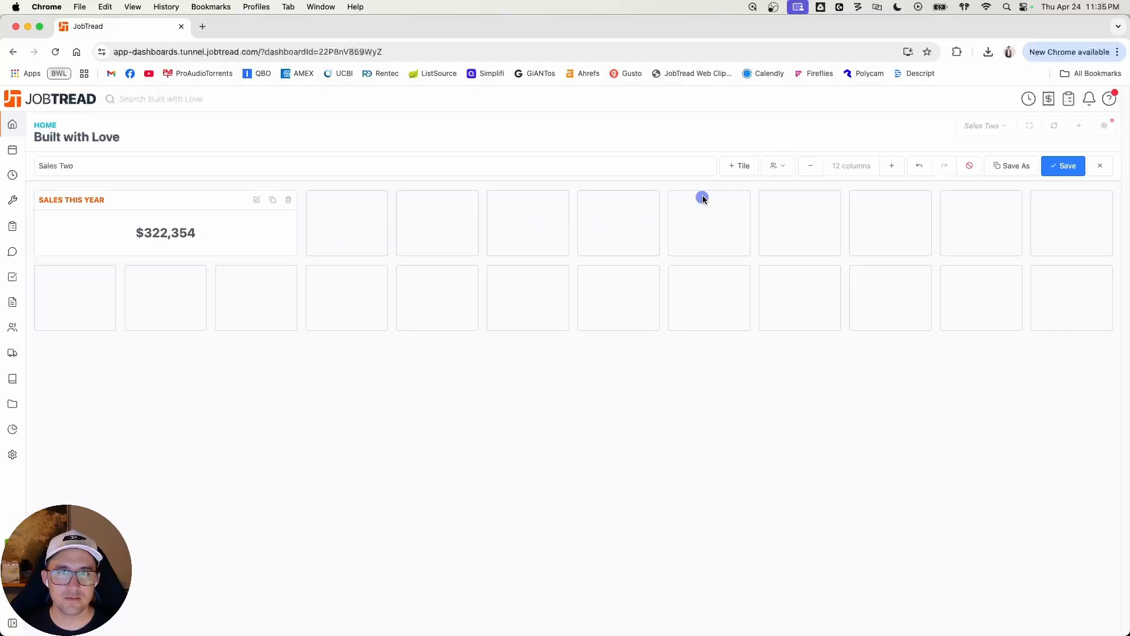
pyautogui.click(1062, 165)
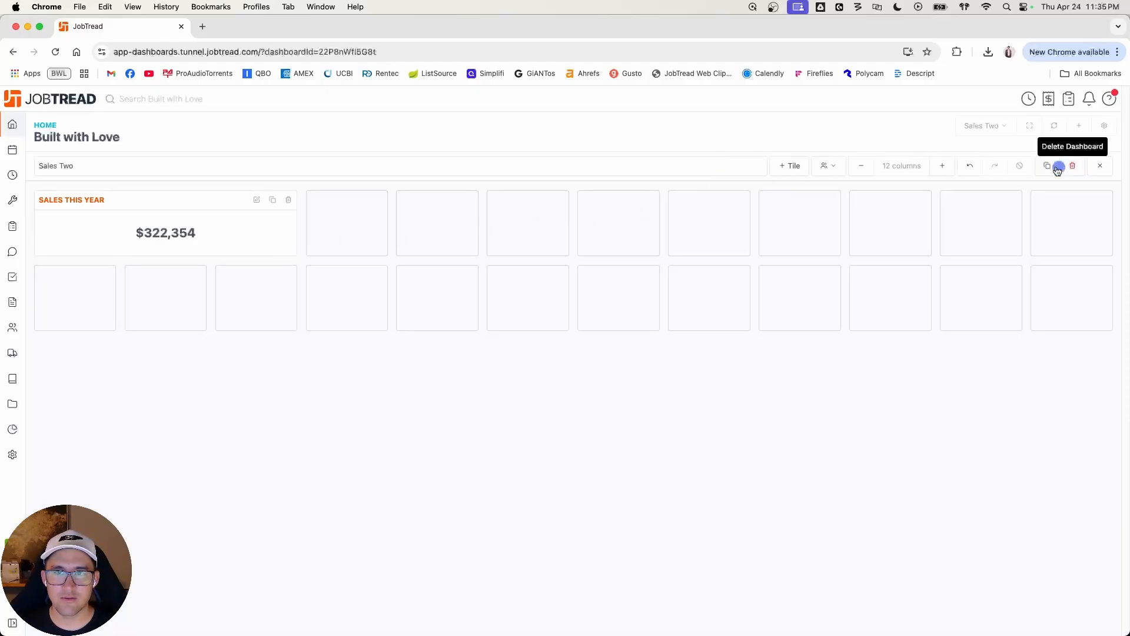
# Step: Add a second chart tile named Won Deals and display it as a single value
pyautogui.click(783, 167)
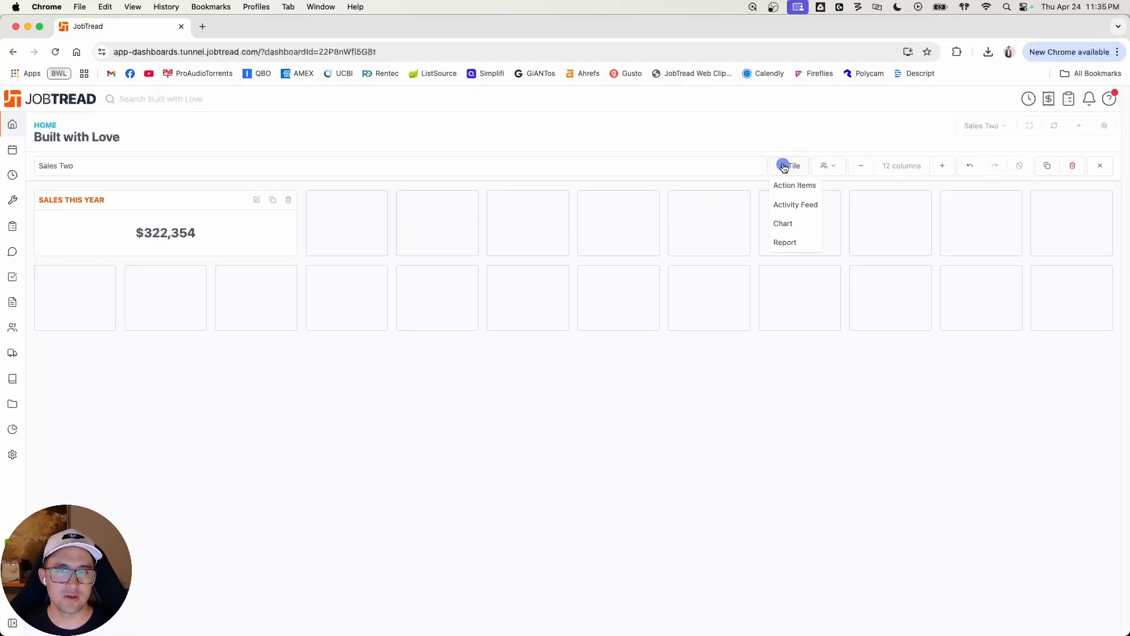
pyautogui.click(796, 221)
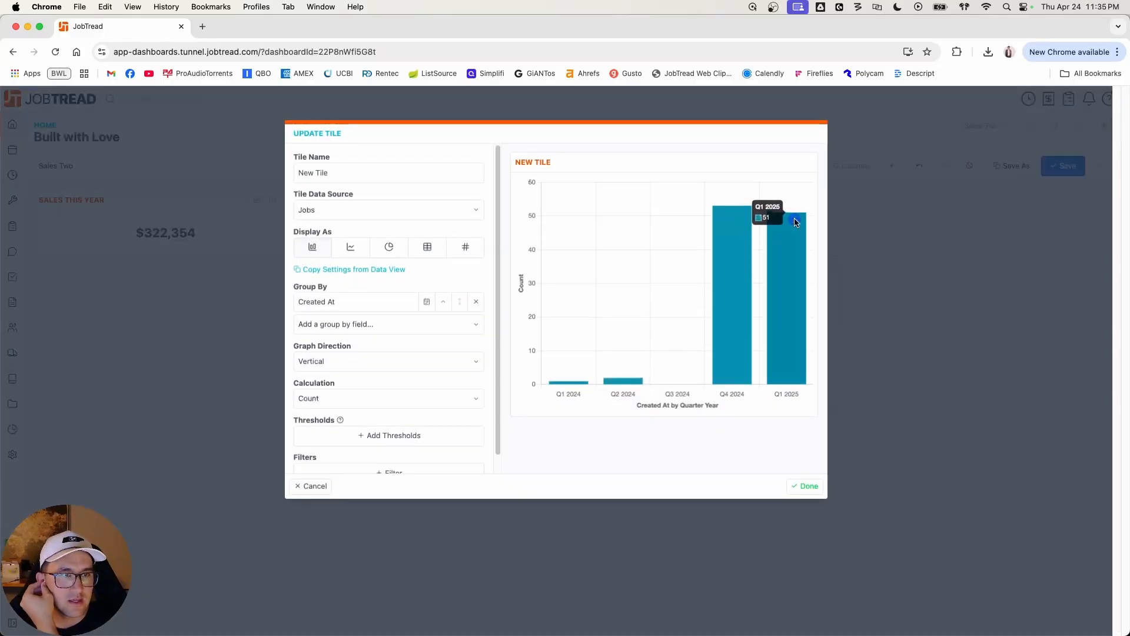
pyautogui.moveTo(298, 172); pyautogui.dragTo(330, 176)
pyautogui.write('Won Deals')
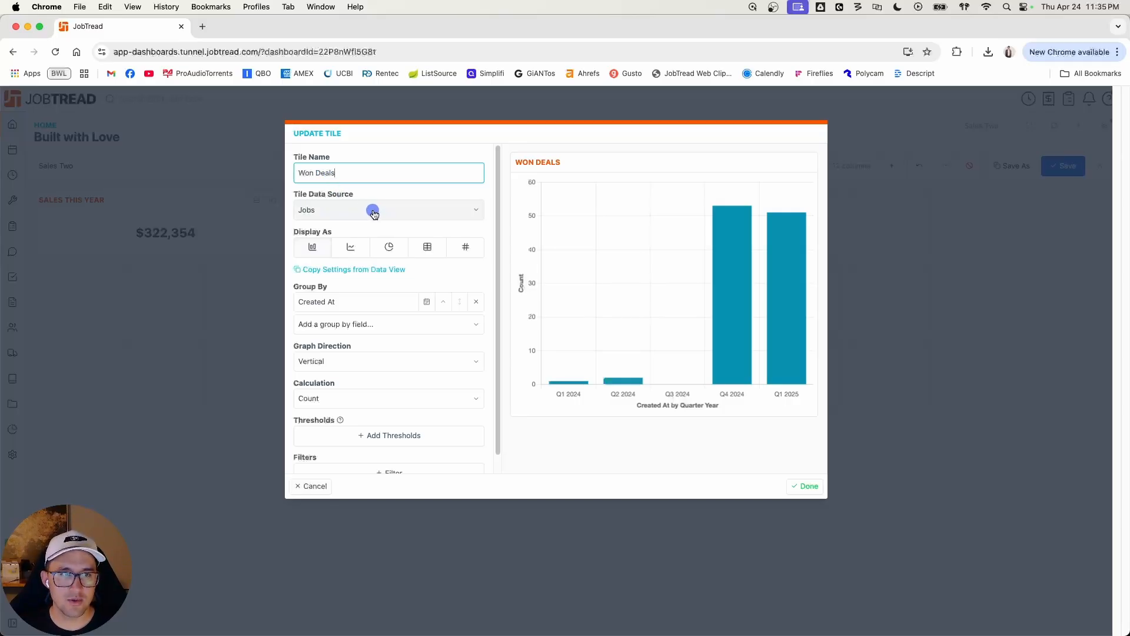
pyautogui.click(430, 247)
pyautogui.click(468, 247)
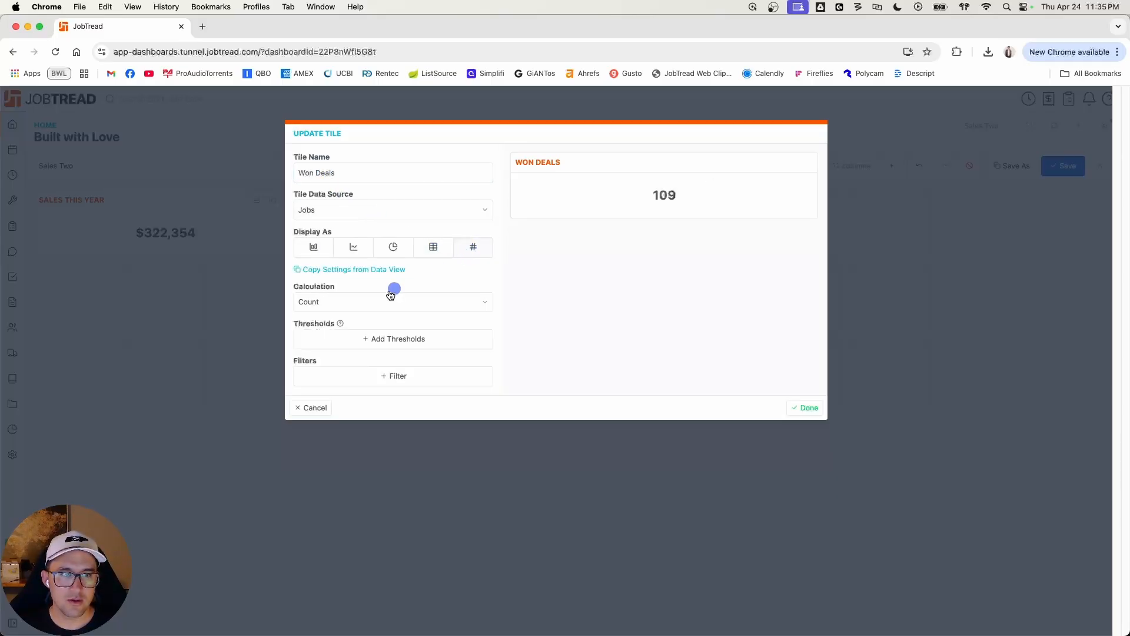
# Step: Filter the Won Deals count to jobs whose Job Sold Date is this year
pyautogui.click(403, 376)
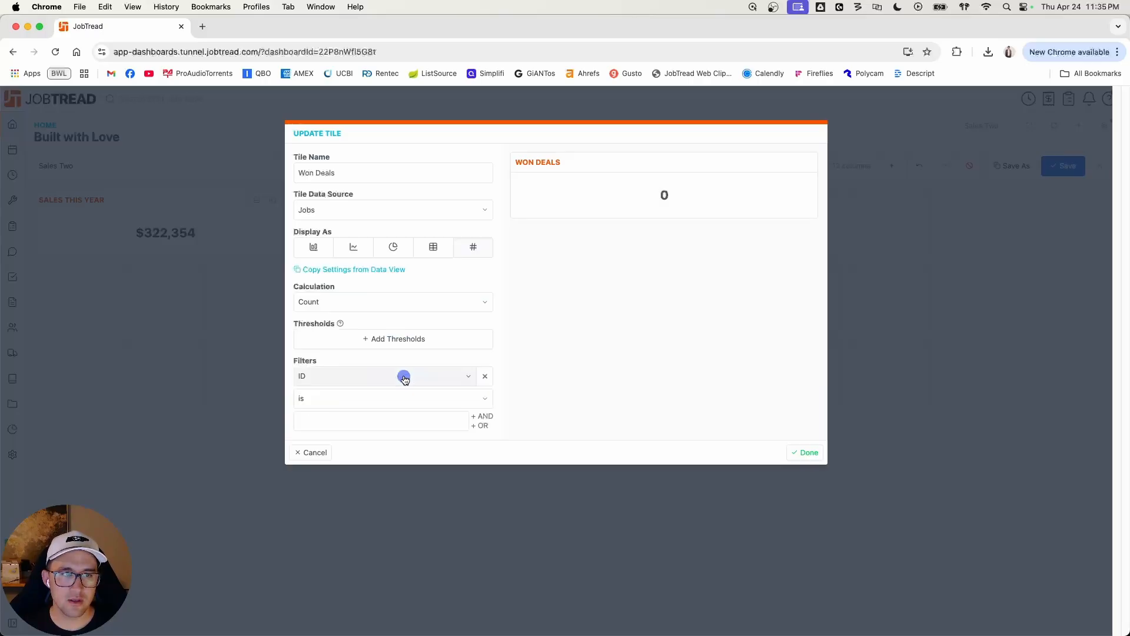
pyautogui.click(405, 377)
pyautogui.write('job s')
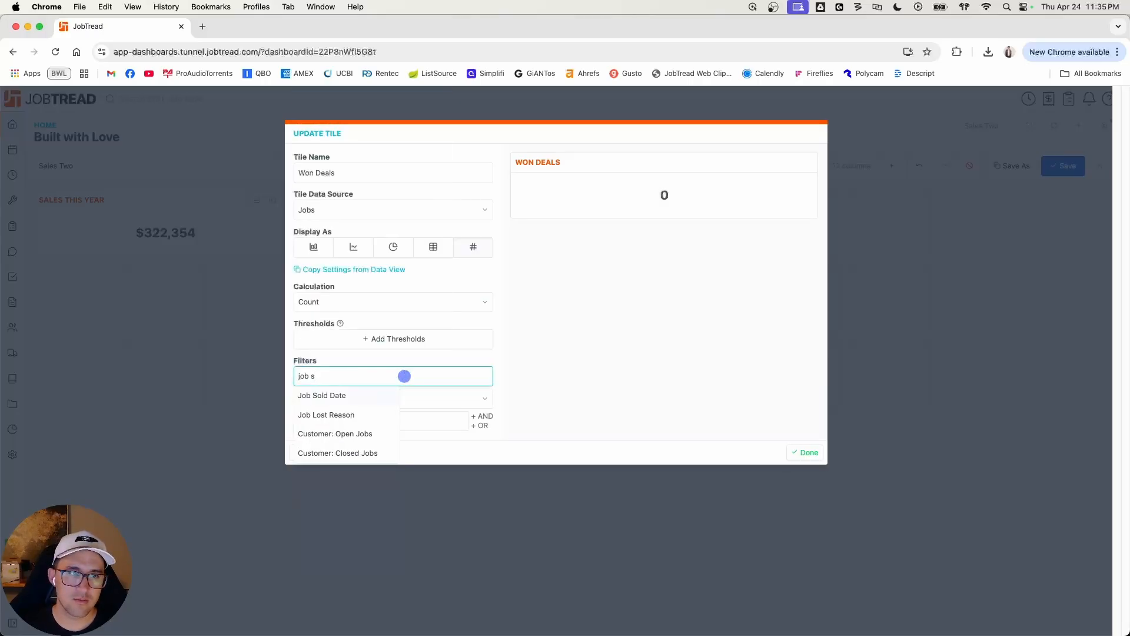
pyautogui.click(362, 395)
pyautogui.click(368, 400)
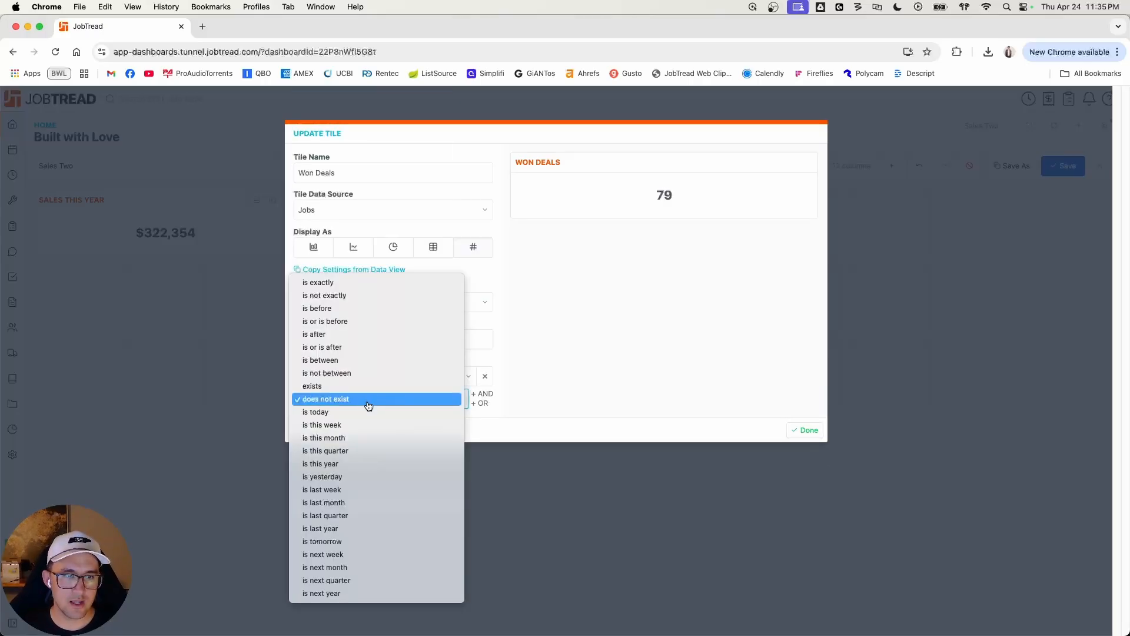
pyautogui.click(356, 463)
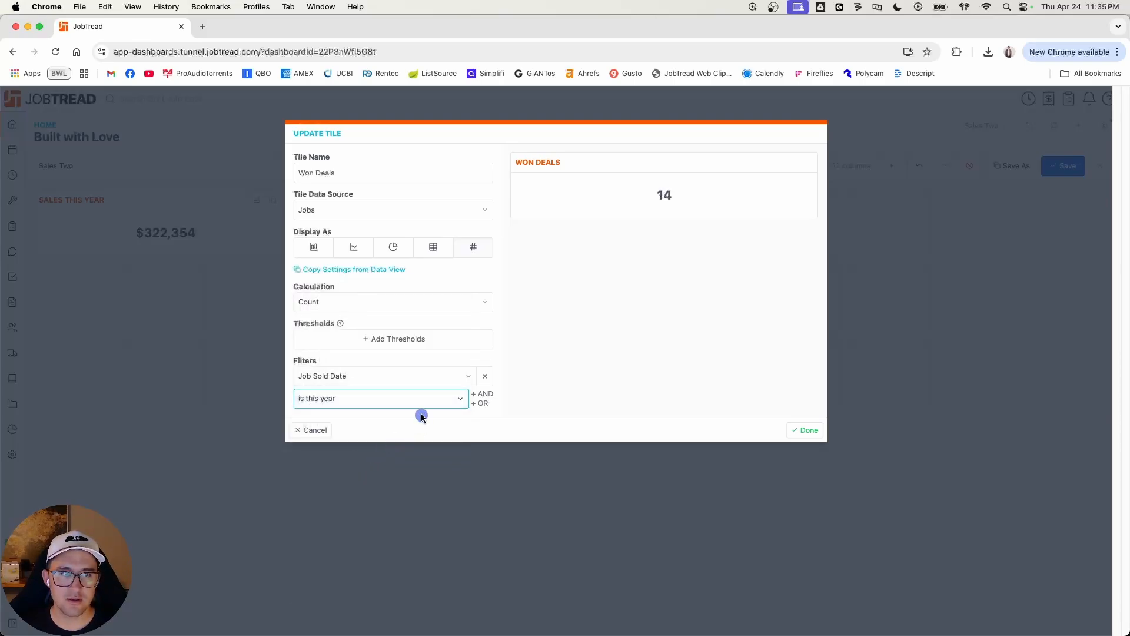
# Step: Finish editing the Won Deals tile, resize it to three columns wide and one row high, and save the dashboard
pyautogui.click(808, 432)
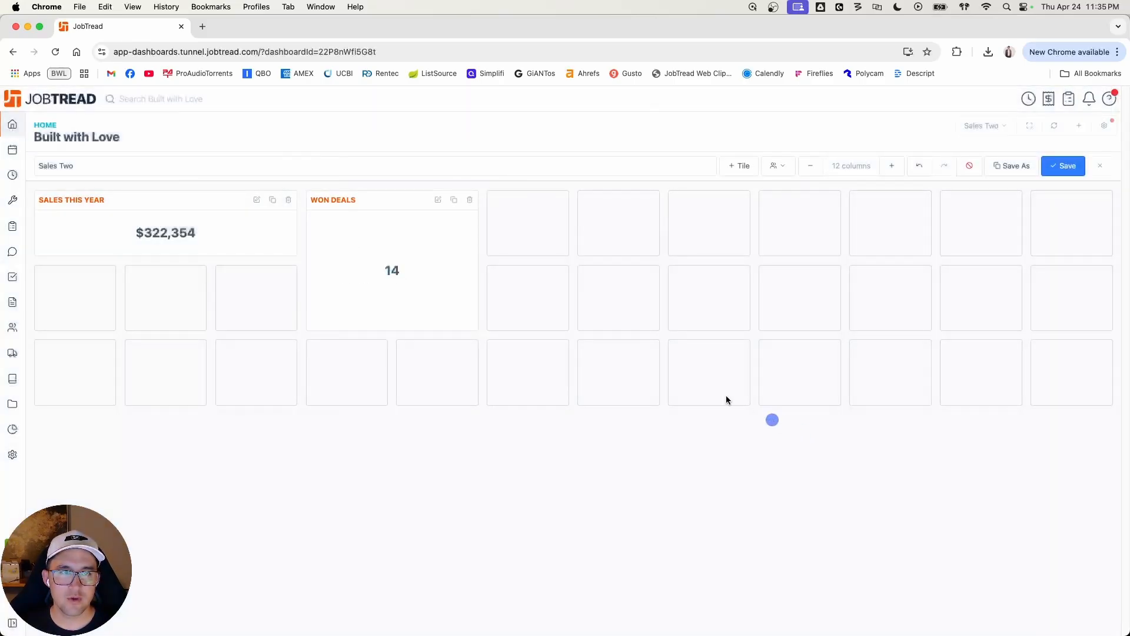
pyautogui.moveTo(478, 331); pyautogui.dragTo(543, 262)
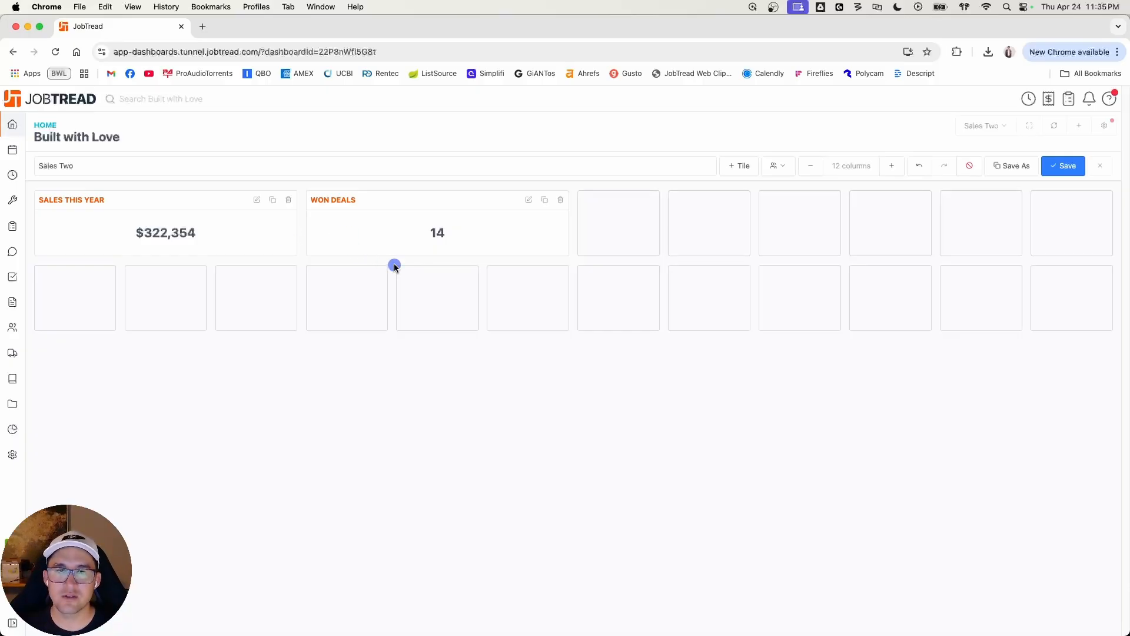
pyautogui.click(1077, 172)
# Step: Add a third chart tile named Avg Deal size and display it as a single value
pyautogui.click(787, 167)
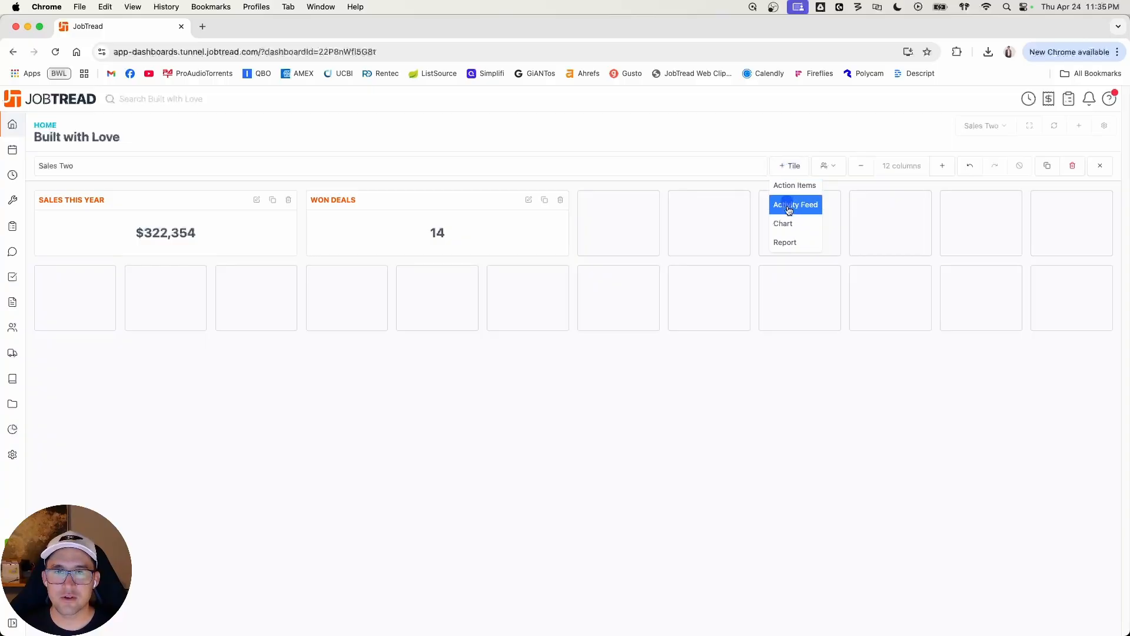
pyautogui.click(789, 224)
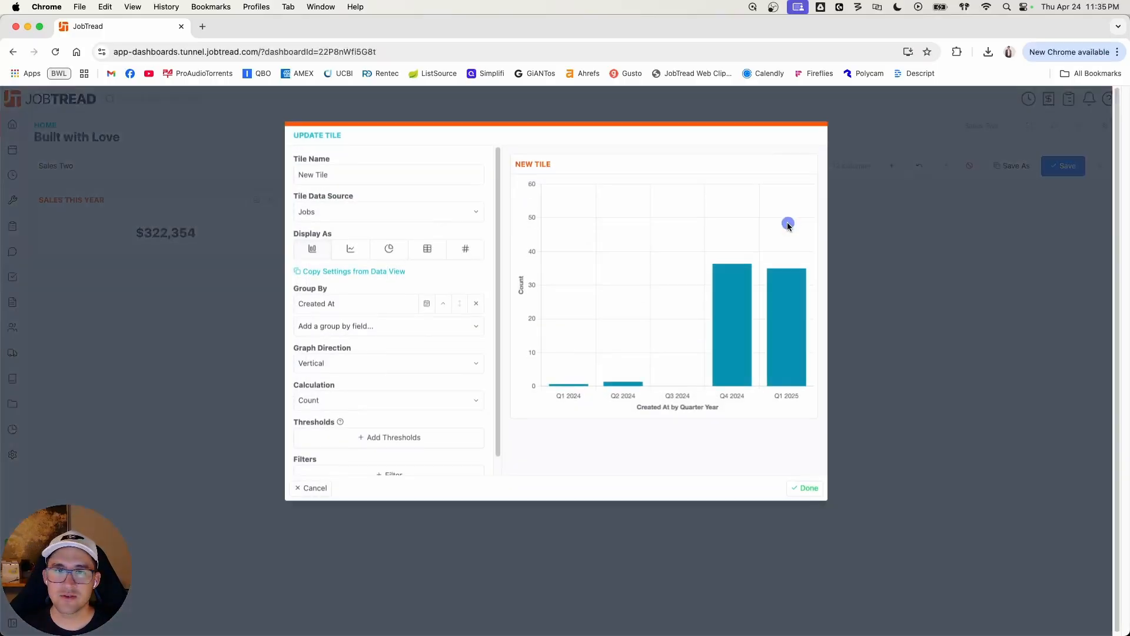
pyautogui.click(388, 172)
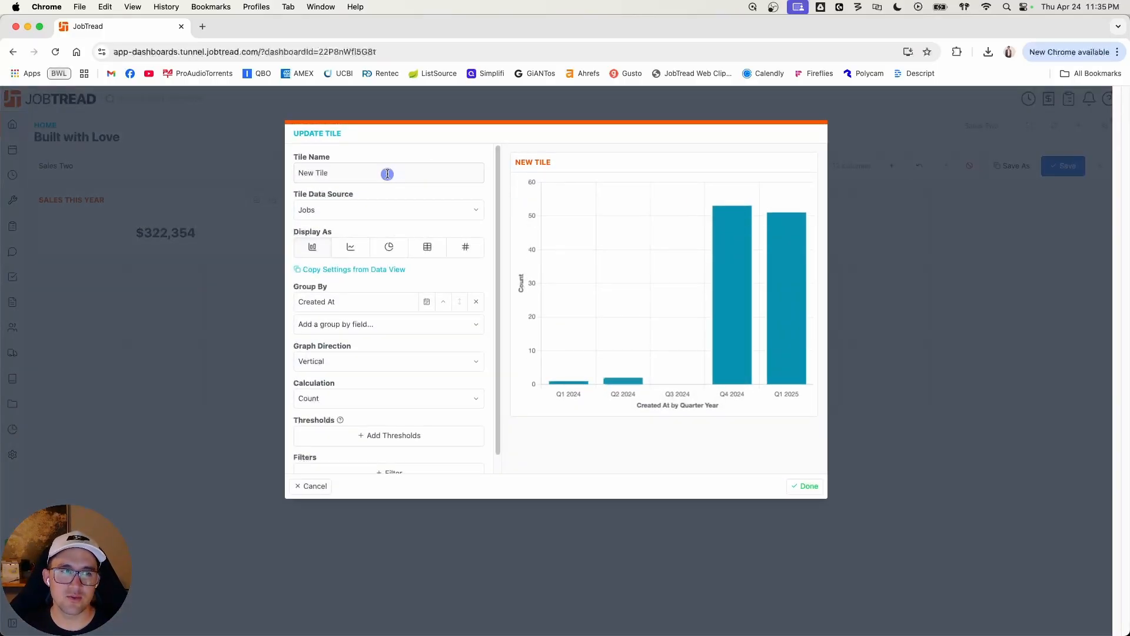
pyautogui.tripleClick(387, 173)
pyautogui.write('A')
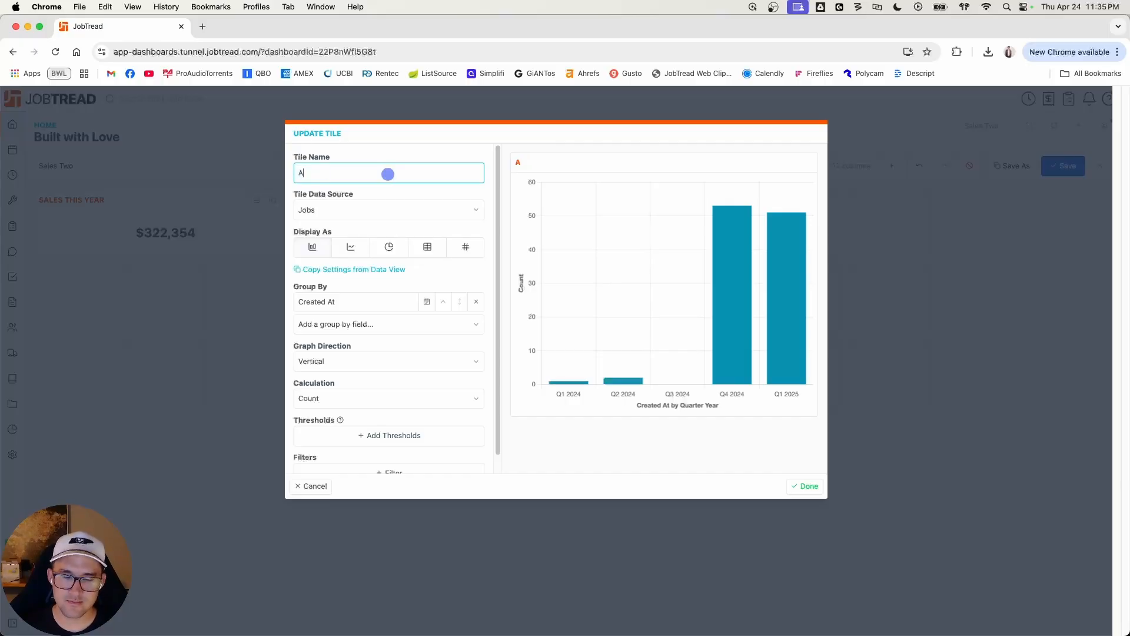
pyautogui.write('vg Deal size')
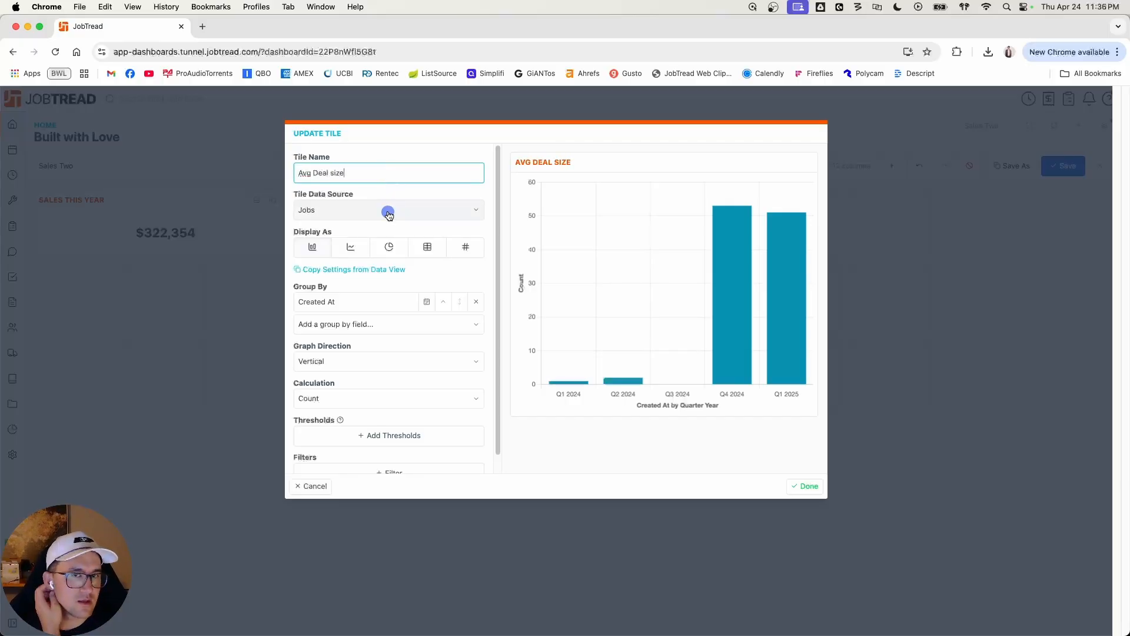
pyautogui.click(466, 246)
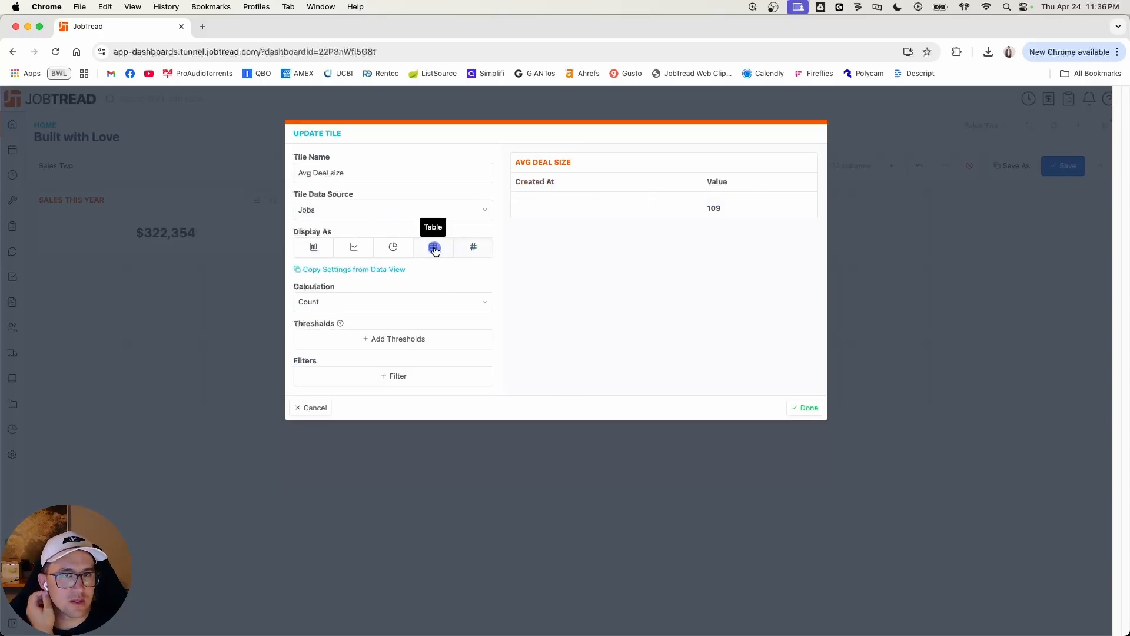
# Step: Set the Avg Deal size tile to calculate the average of Approved Orders w/ Tax
pyautogui.click(393, 305)
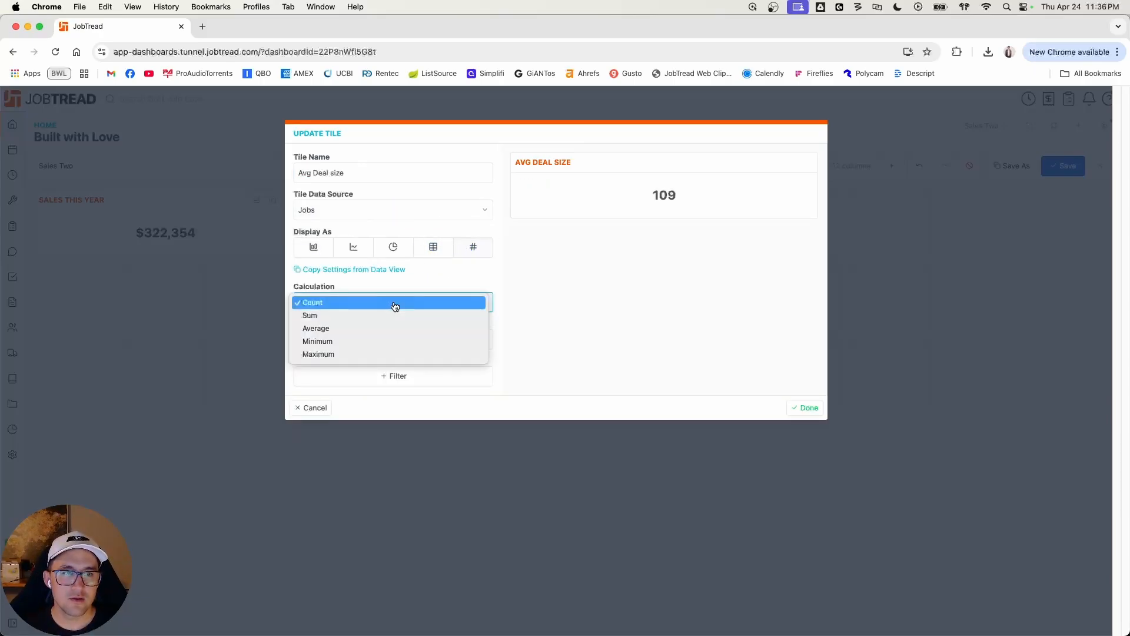
pyautogui.click(386, 328)
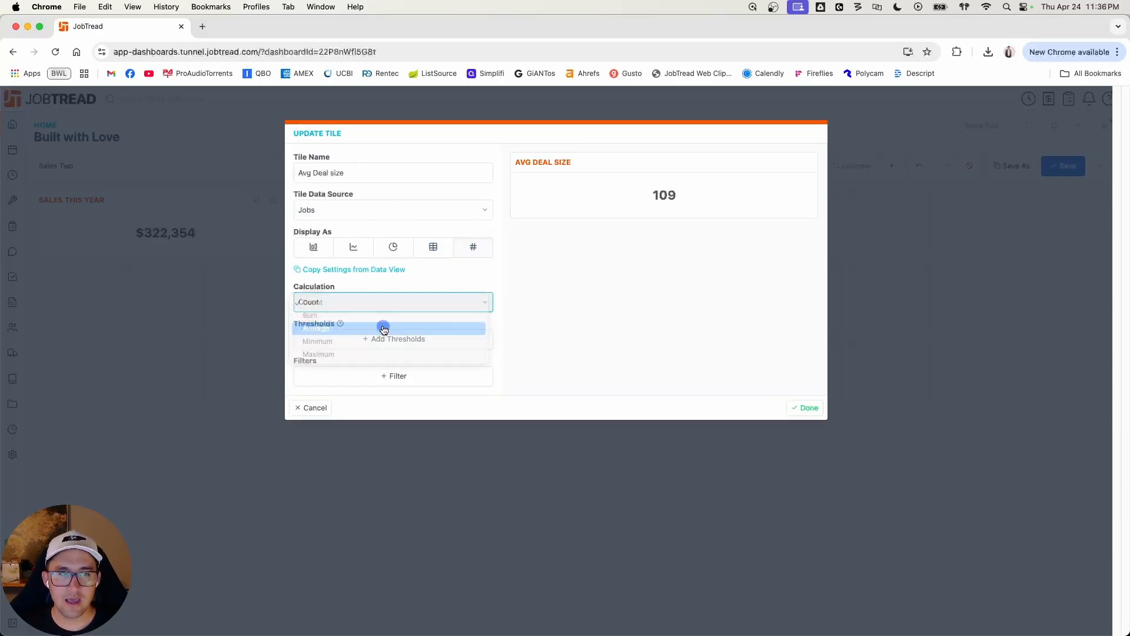
pyautogui.click(421, 304)
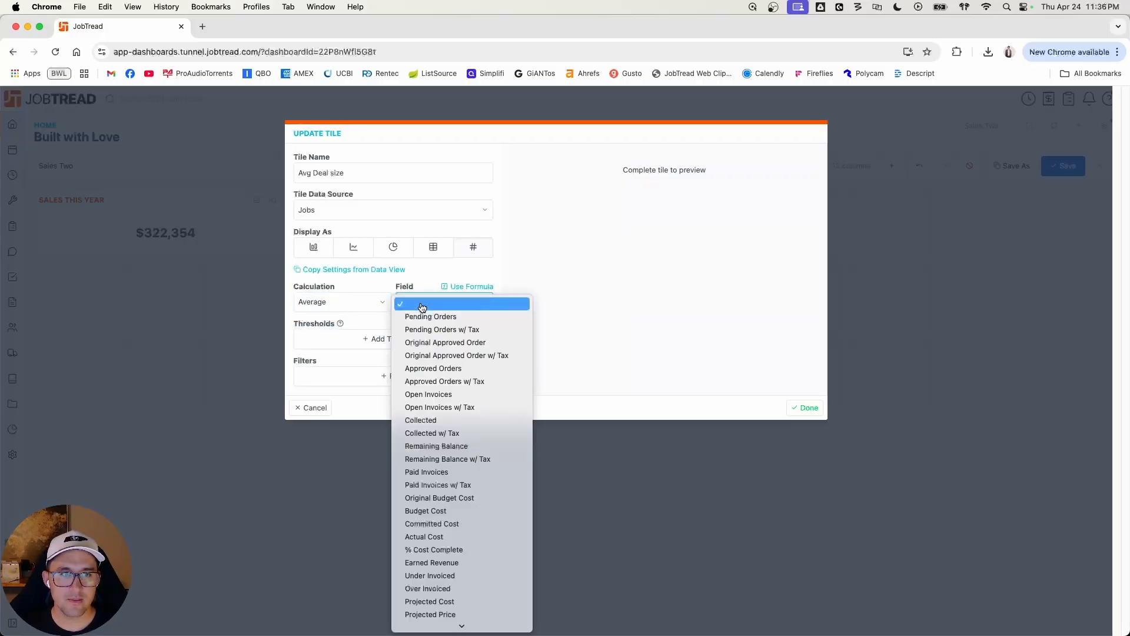
pyautogui.click(443, 382)
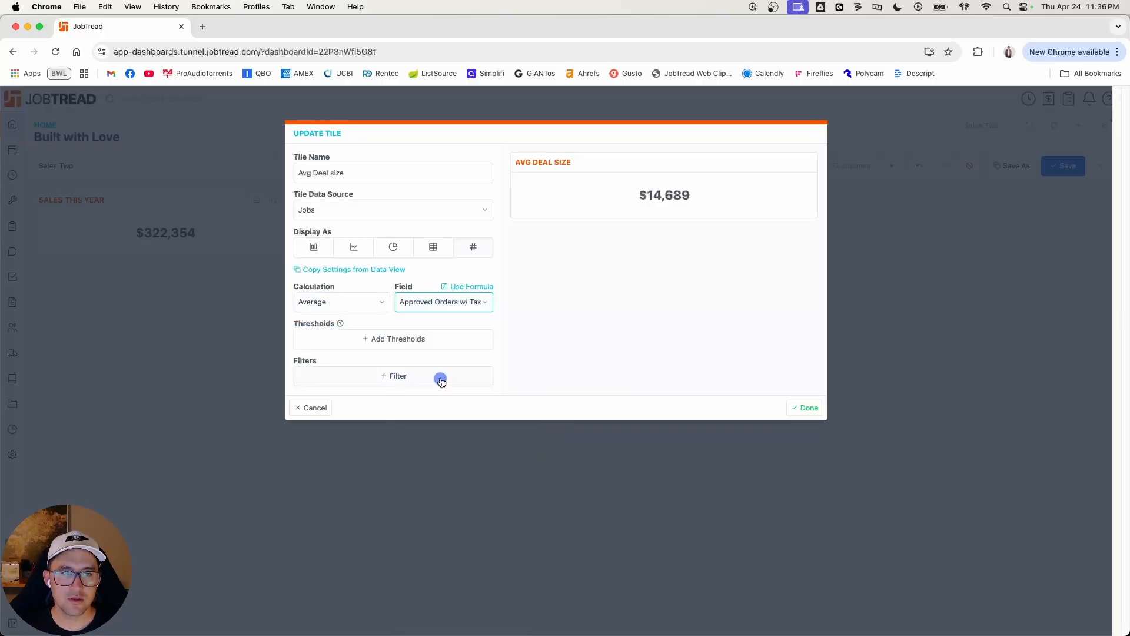
# Step: Filter Avg Deal size to jobs whose Job Sold Date is this year, and resize the finished tile to three columns wide and one row high
pyautogui.click(416, 378)
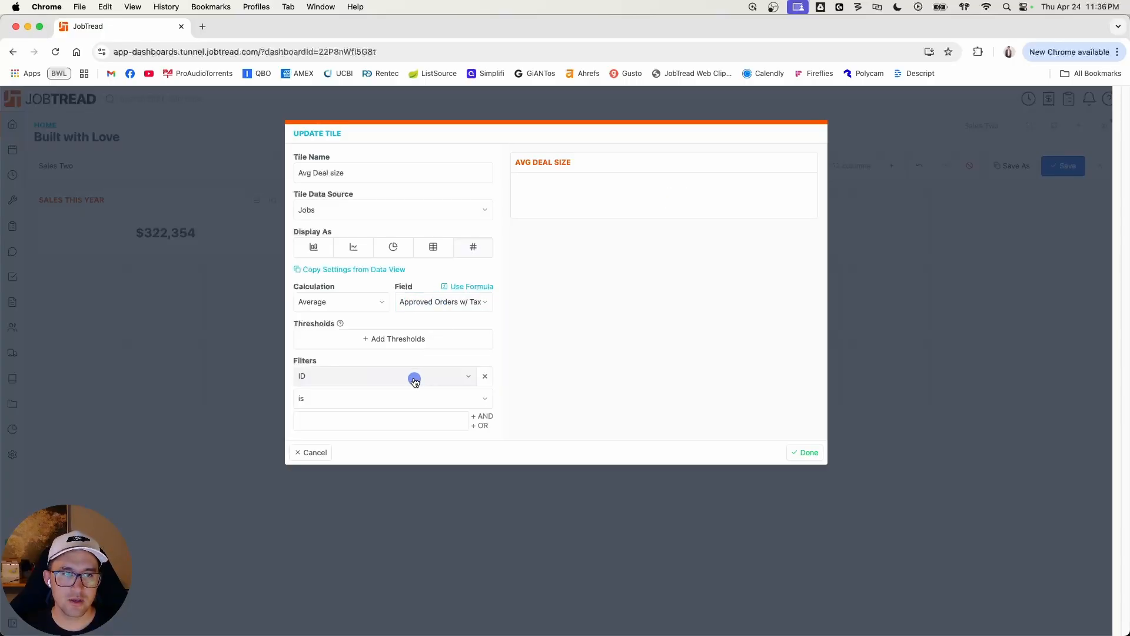
pyautogui.click(414, 381)
pyautogui.write('sold')
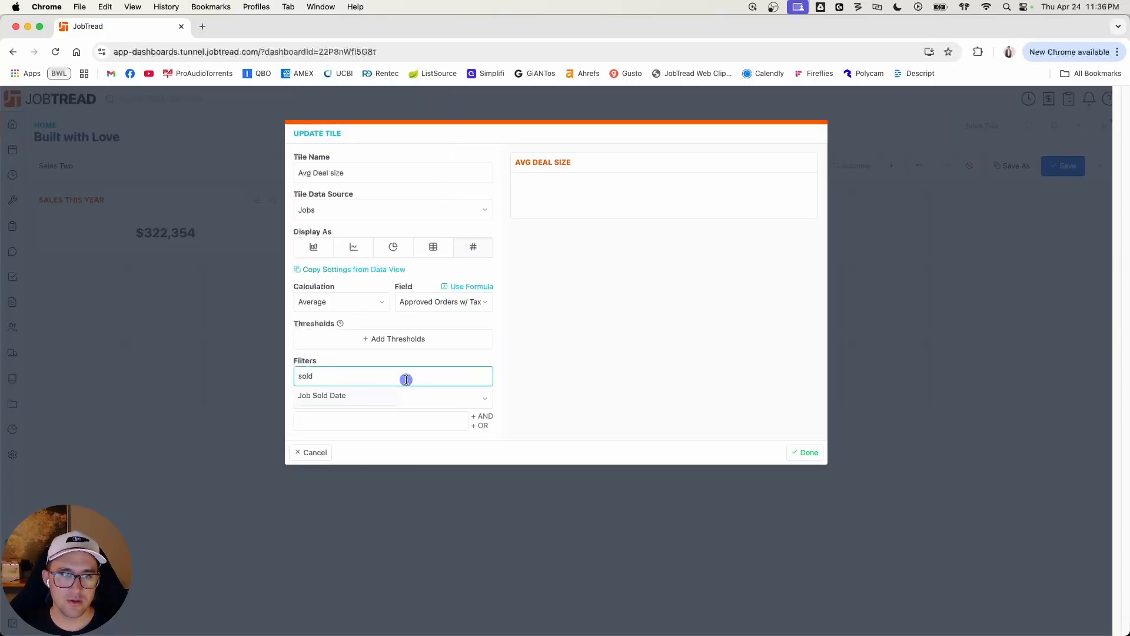
pyautogui.click(405, 394)
pyautogui.click(386, 372)
pyautogui.click(380, 378)
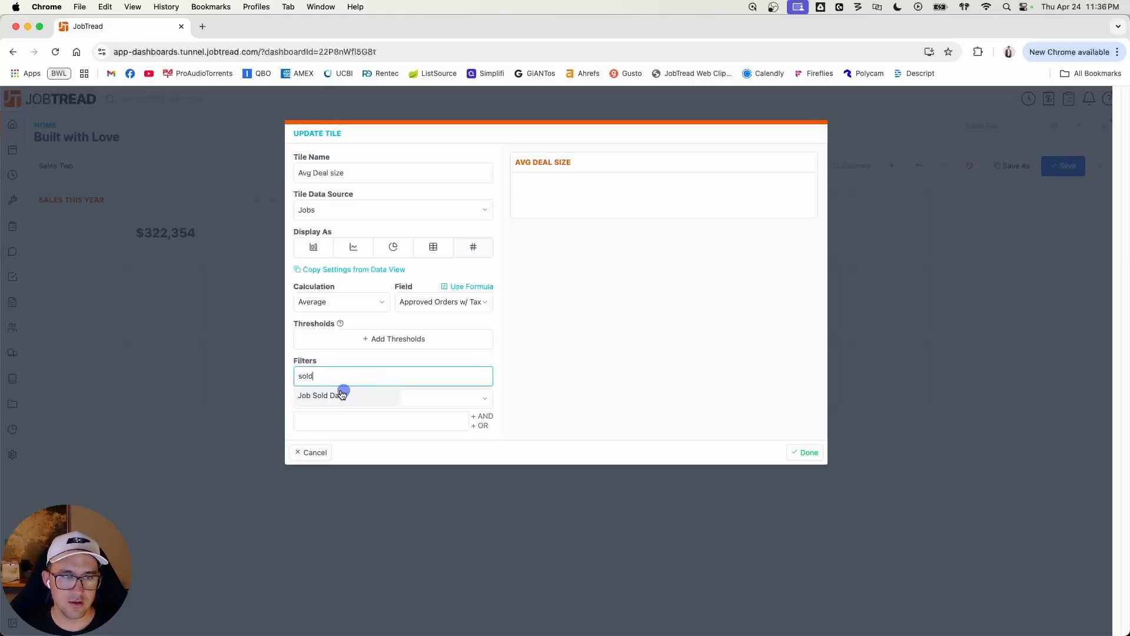
pyautogui.click(341, 395)
pyautogui.click(341, 398)
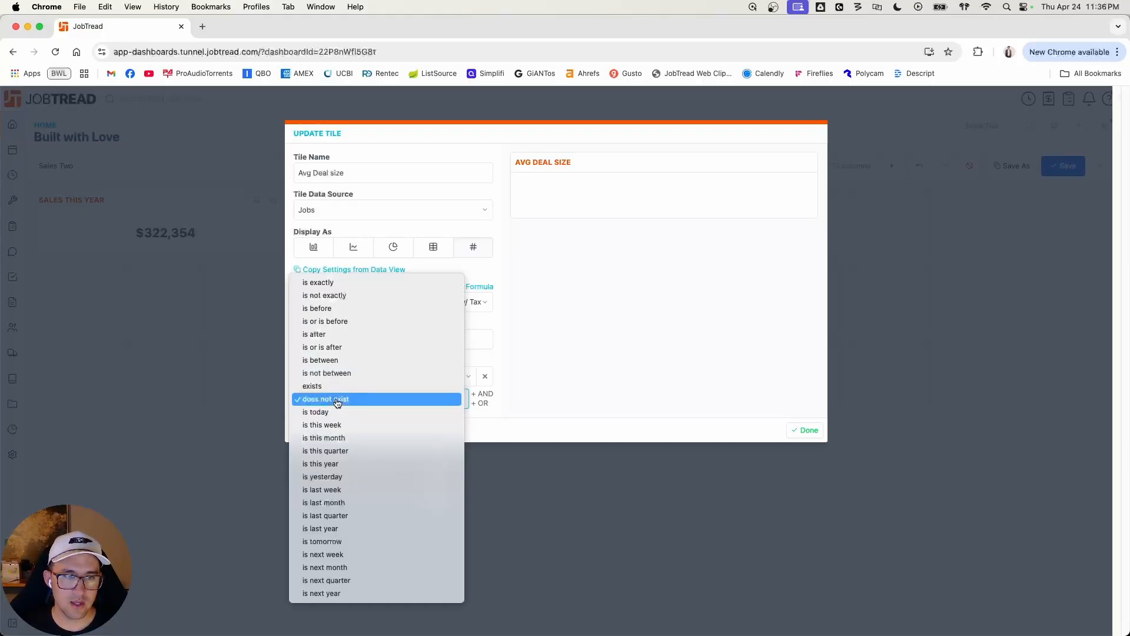
pyautogui.click(360, 463)
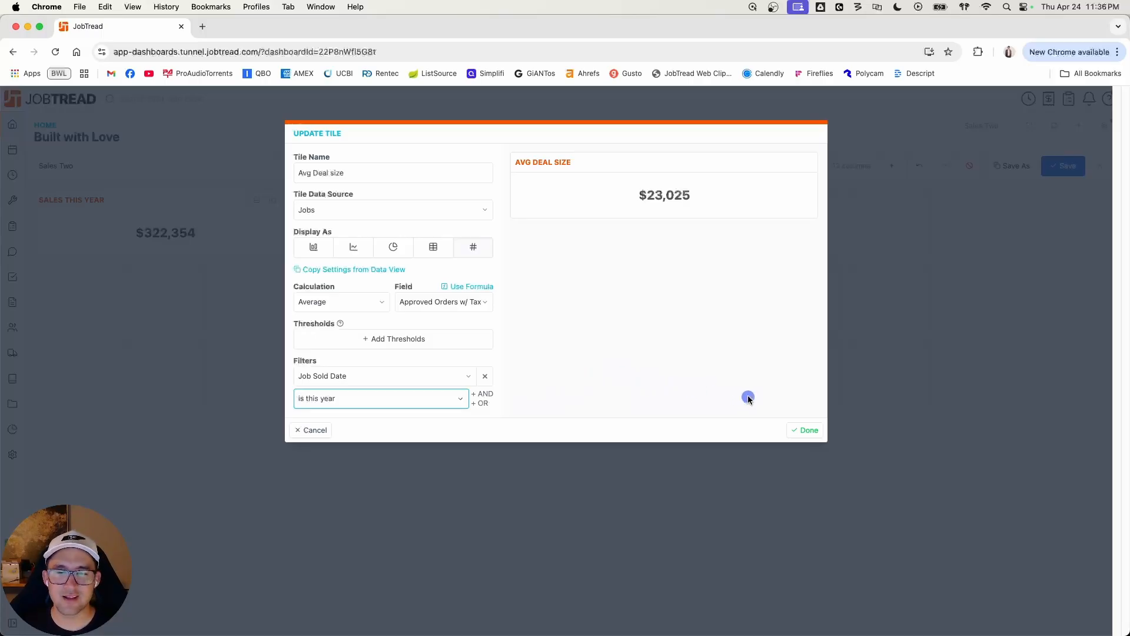
pyautogui.click(813, 433)
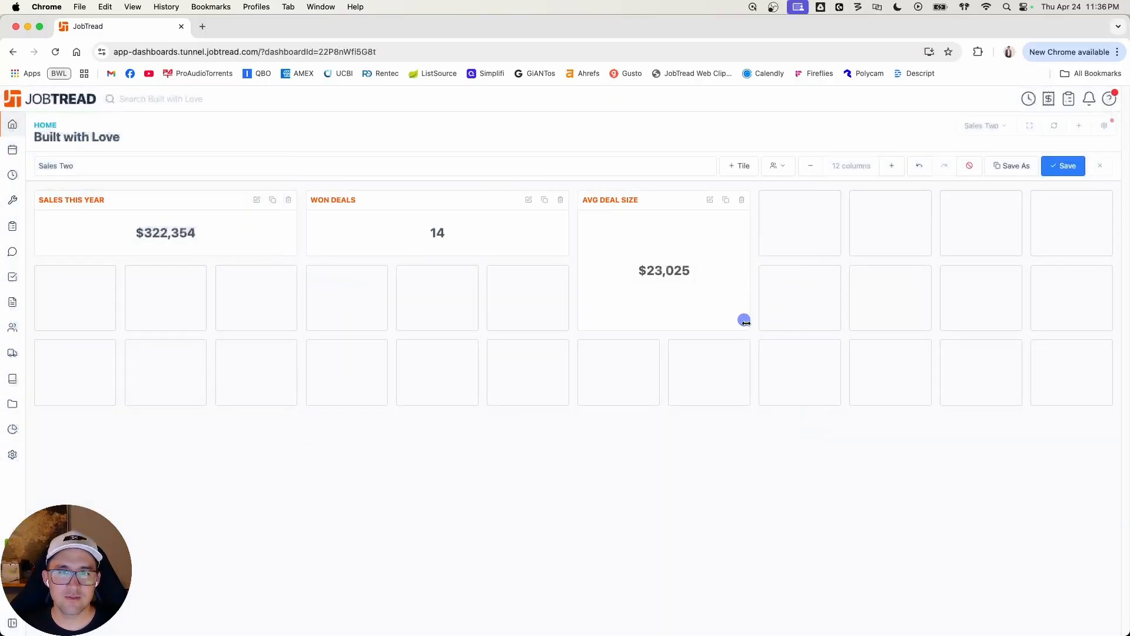
pyautogui.moveTo(746, 325); pyautogui.dragTo(811, 245)
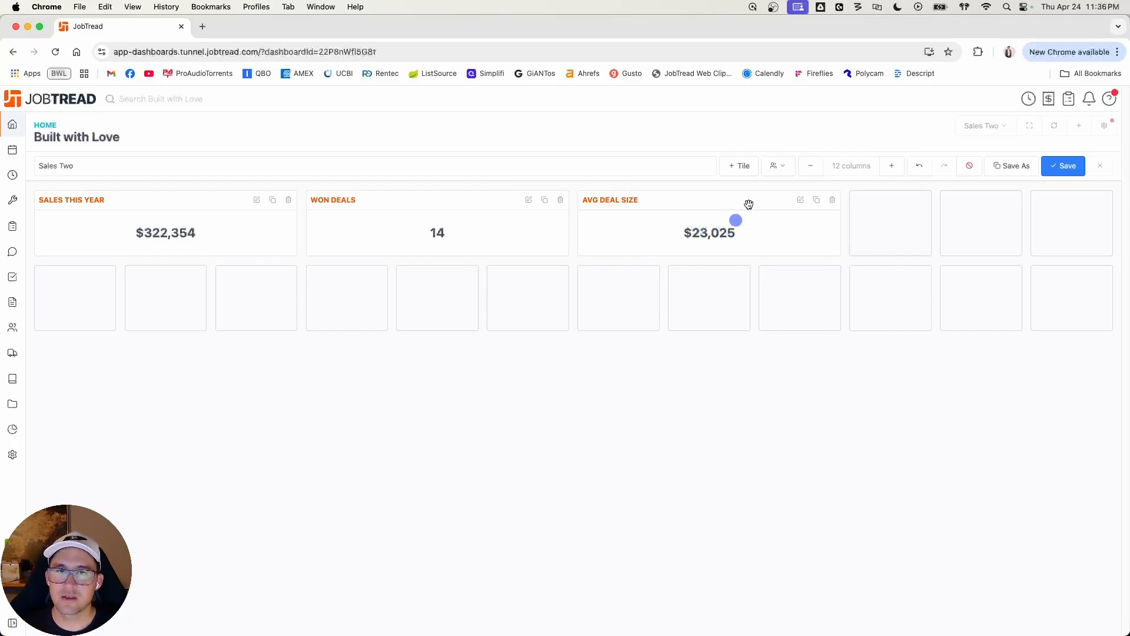
# Step: Add a fourth chart tile named Sales Target, using Documents as its data source and displayed as a single value
pyautogui.click(744, 167)
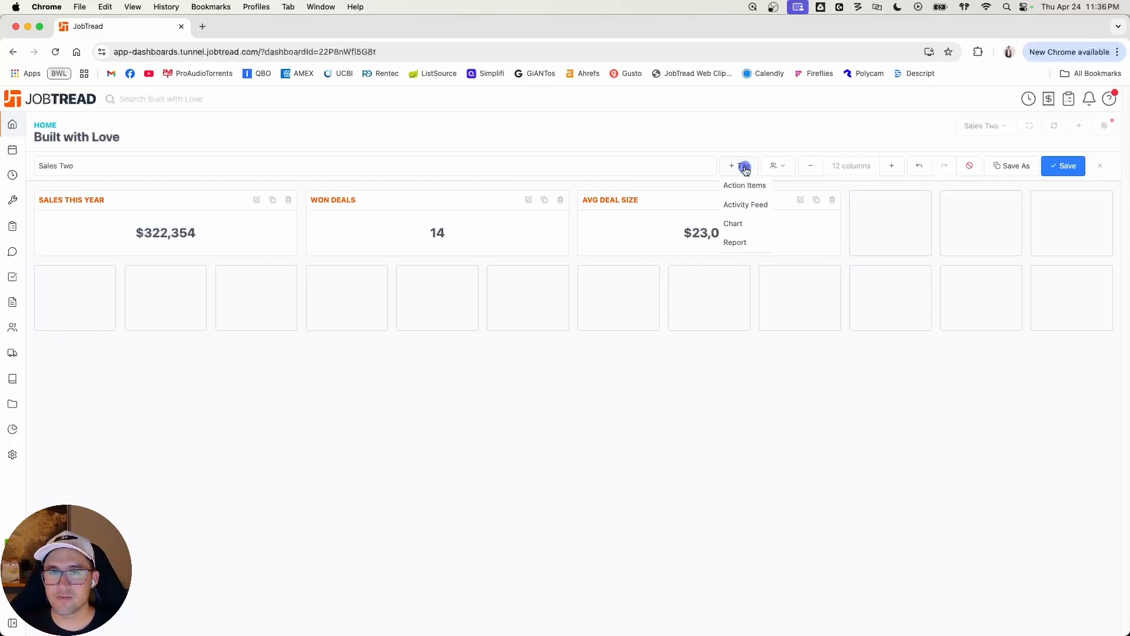
pyautogui.click(745, 223)
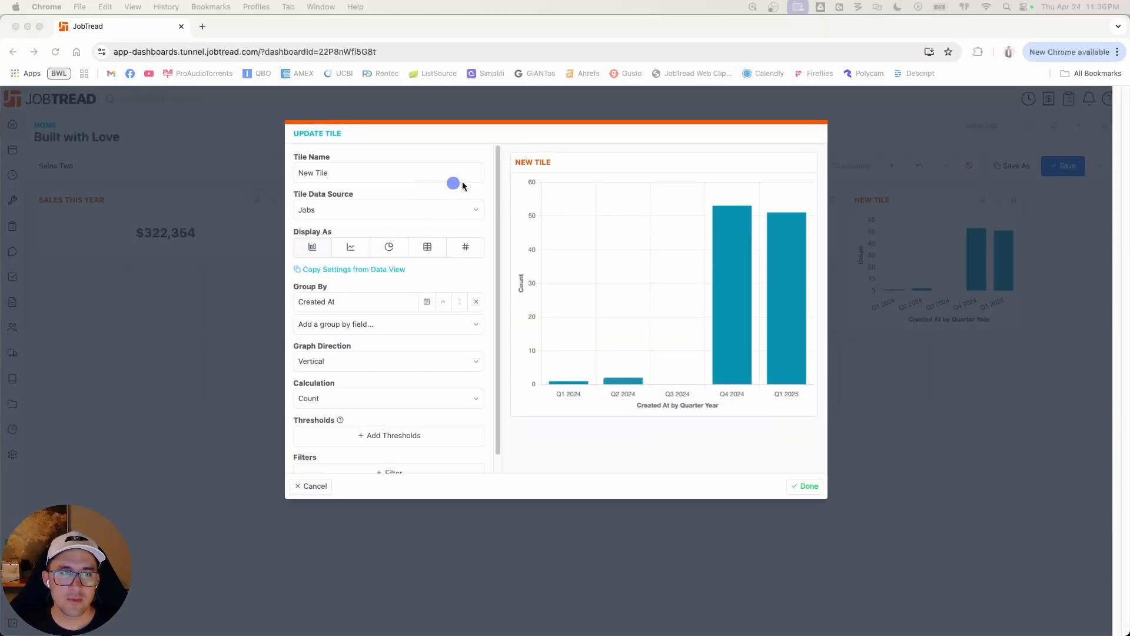
pyautogui.tripleClick(401, 176)
pyautogui.write('Sa')
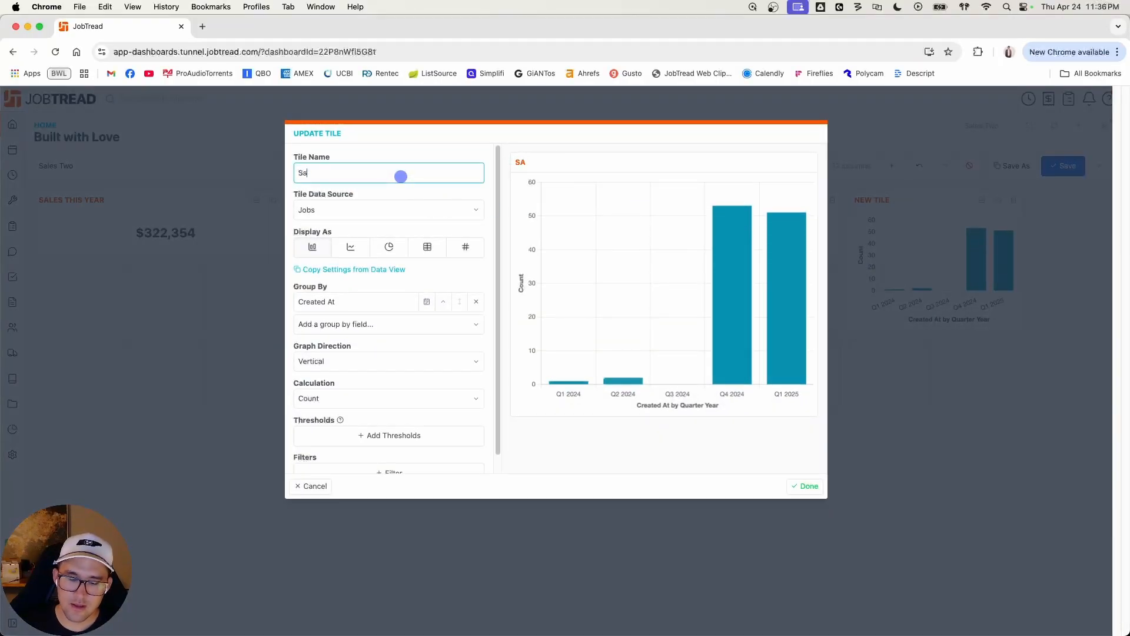
pyautogui.write('les Target')
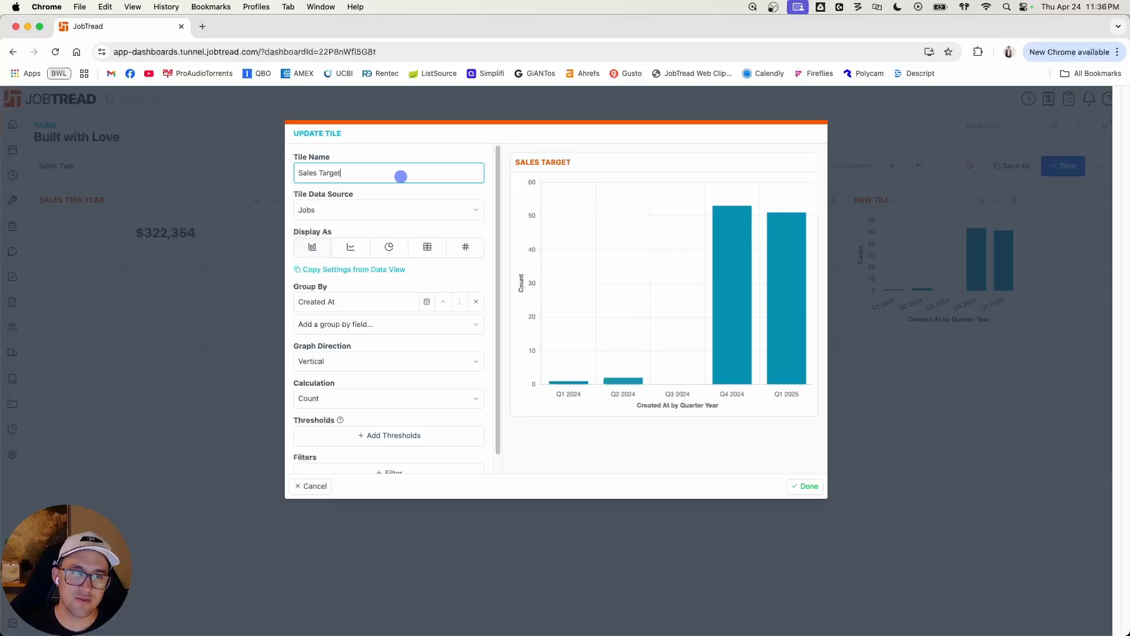
pyautogui.click(393, 210)
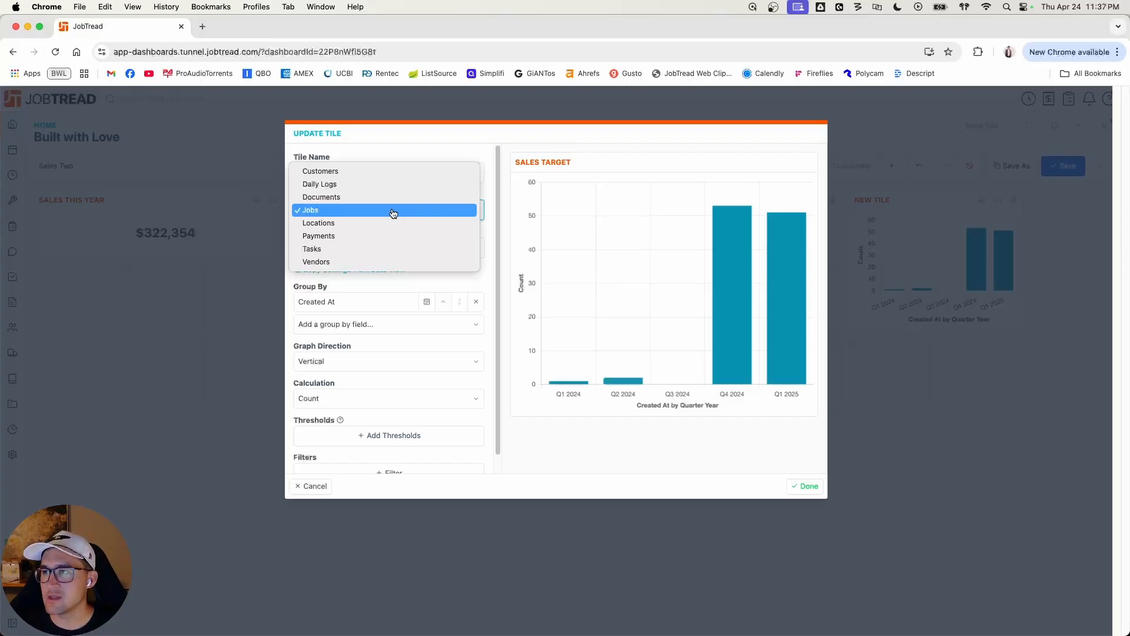
pyautogui.click(379, 196)
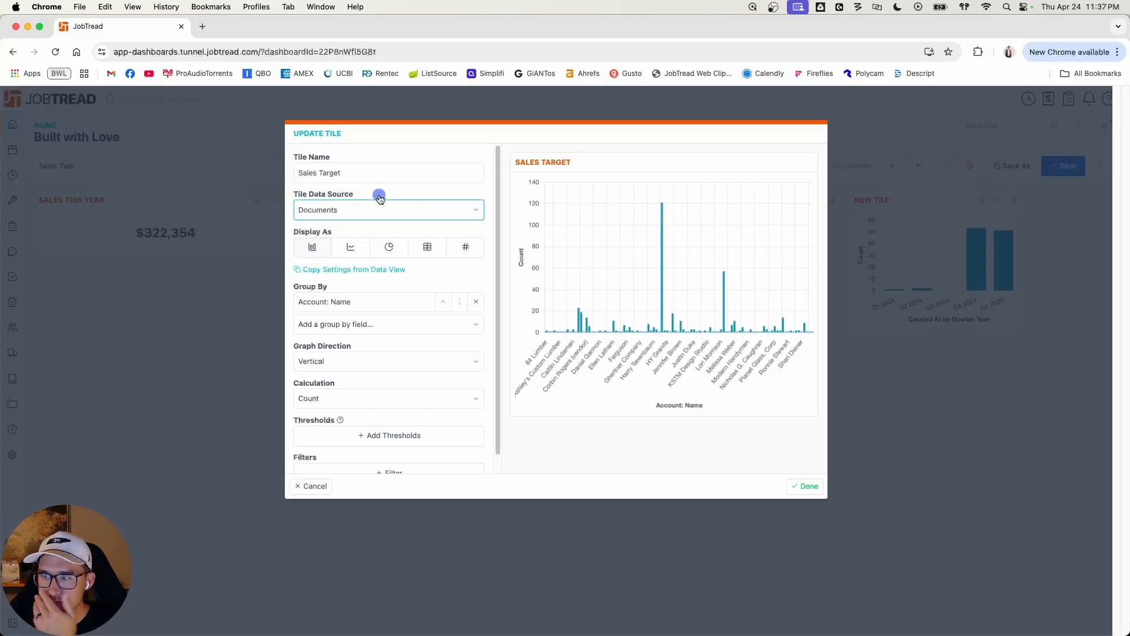
pyautogui.click(466, 246)
# Step: Set the Sales Target calculation to Sum, using a formula instead of a field, and name the value sales target
pyautogui.click(469, 298)
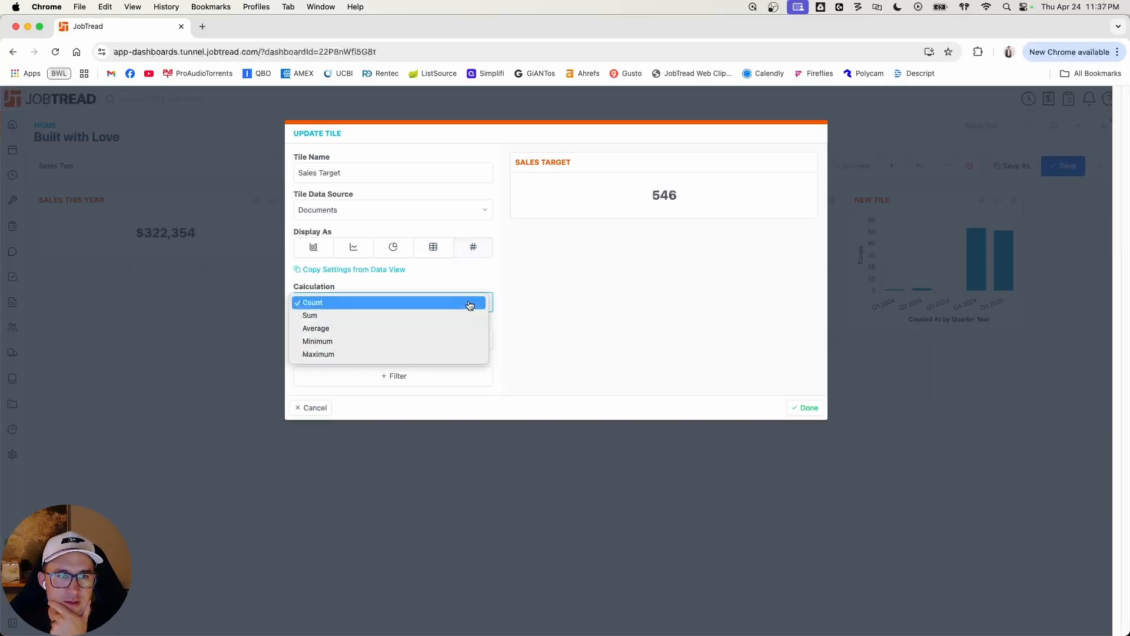
pyautogui.click(439, 315)
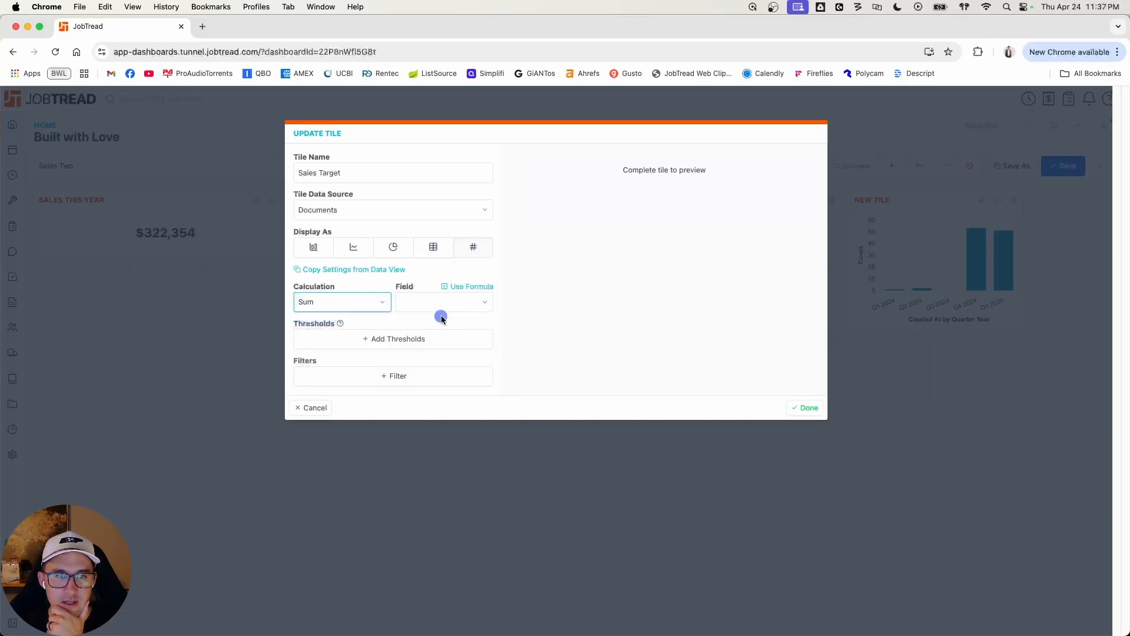
pyautogui.click(466, 287)
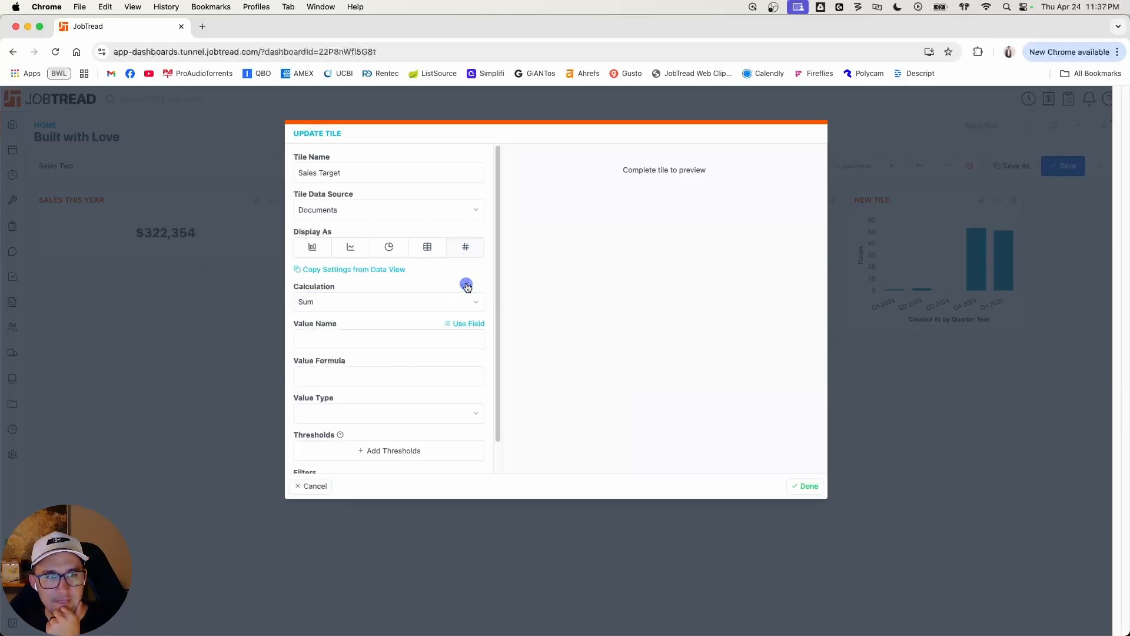
pyautogui.click(383, 335)
pyautogui.write('sales target')
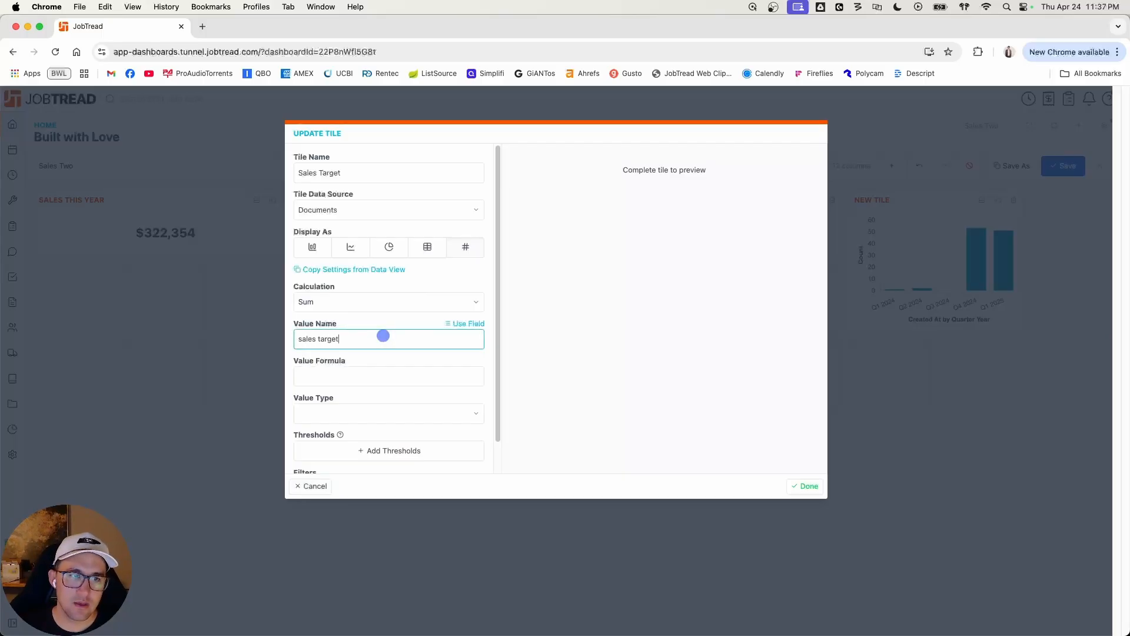
# Step: Enter {priceWithTax}/1250000 as the value formula and set the value type to Percentage
pyautogui.click(385, 381)
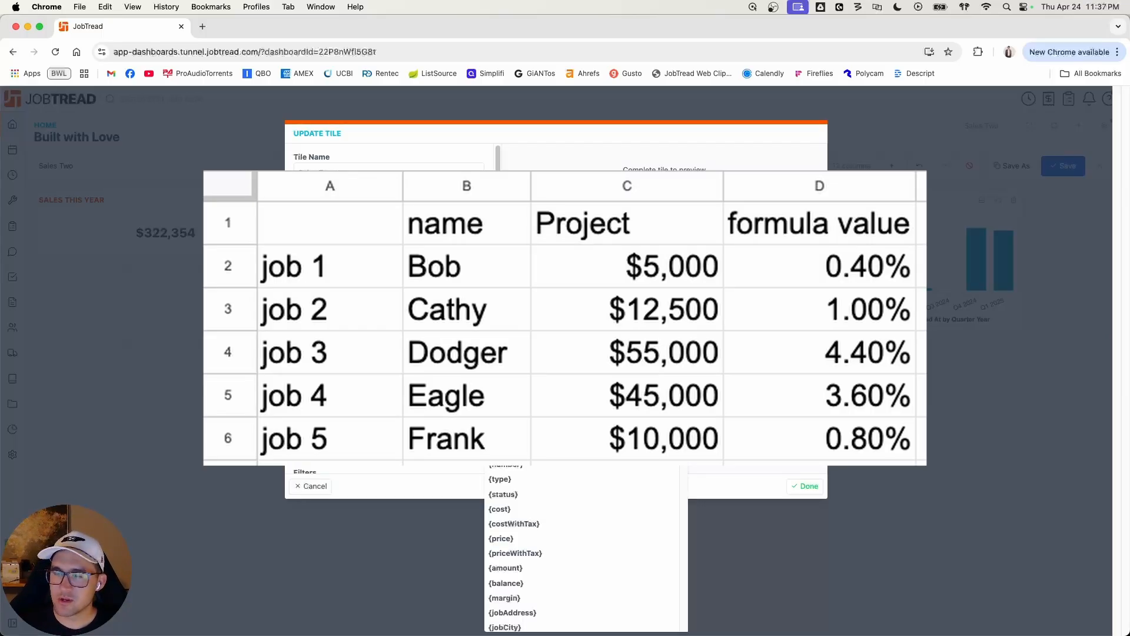
pyautogui.write('pr')
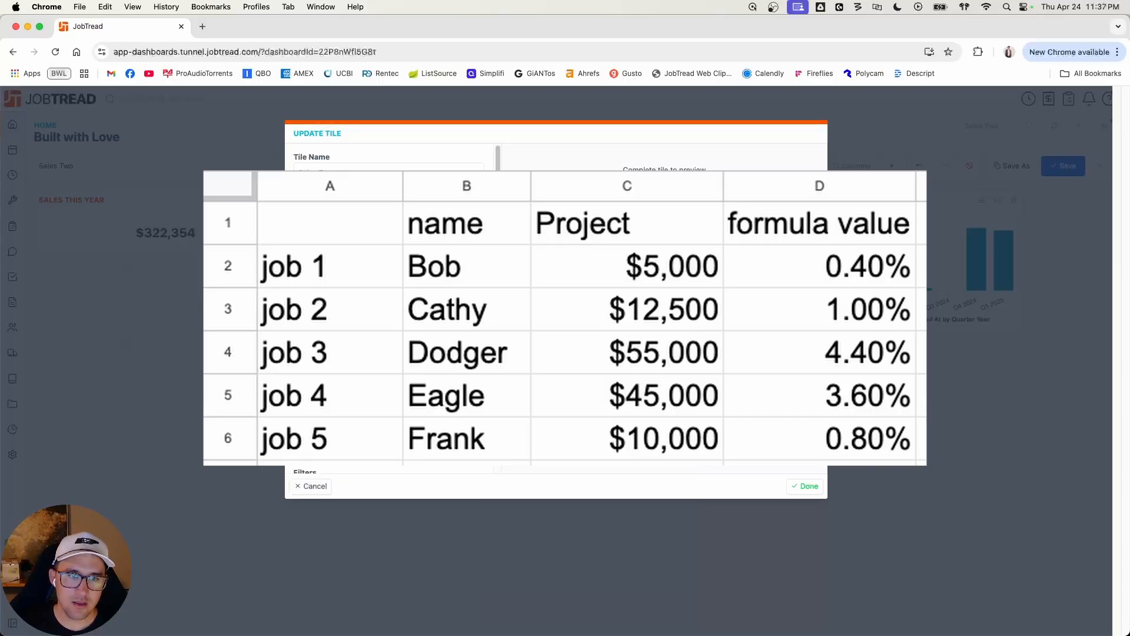
pyautogui.write('/')
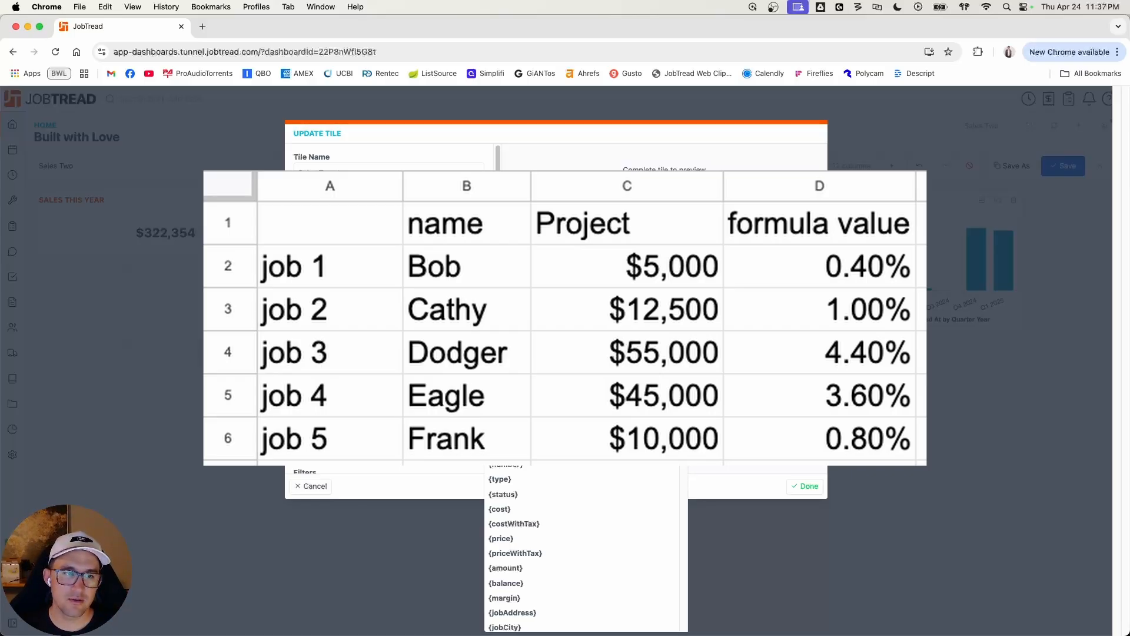
pyautogui.press('Escape')
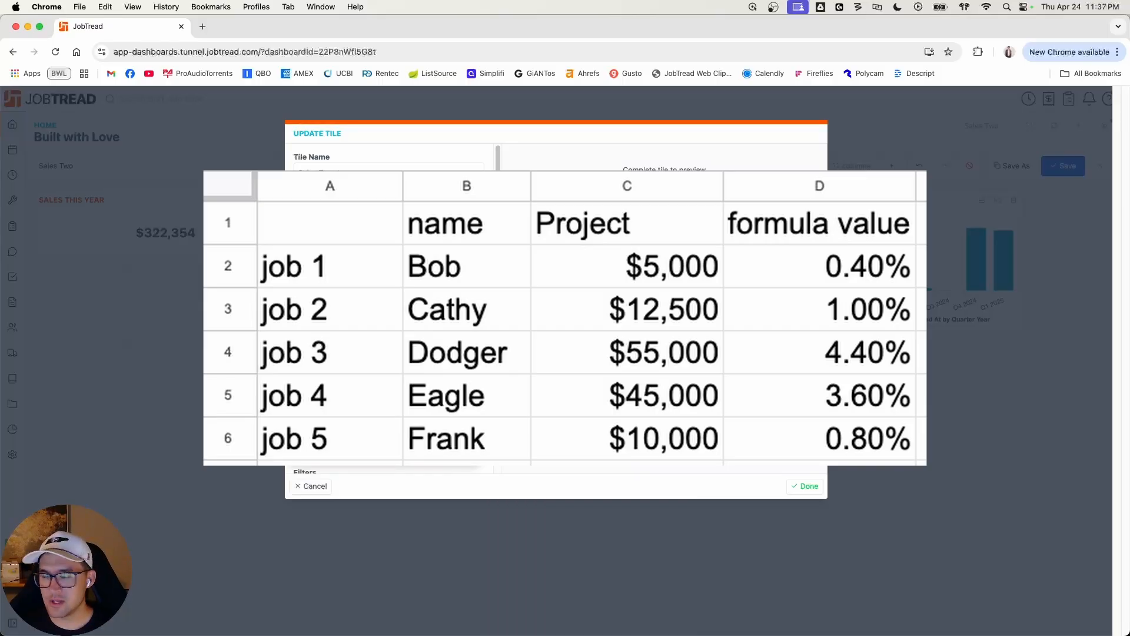
pyautogui.click(335, 456)
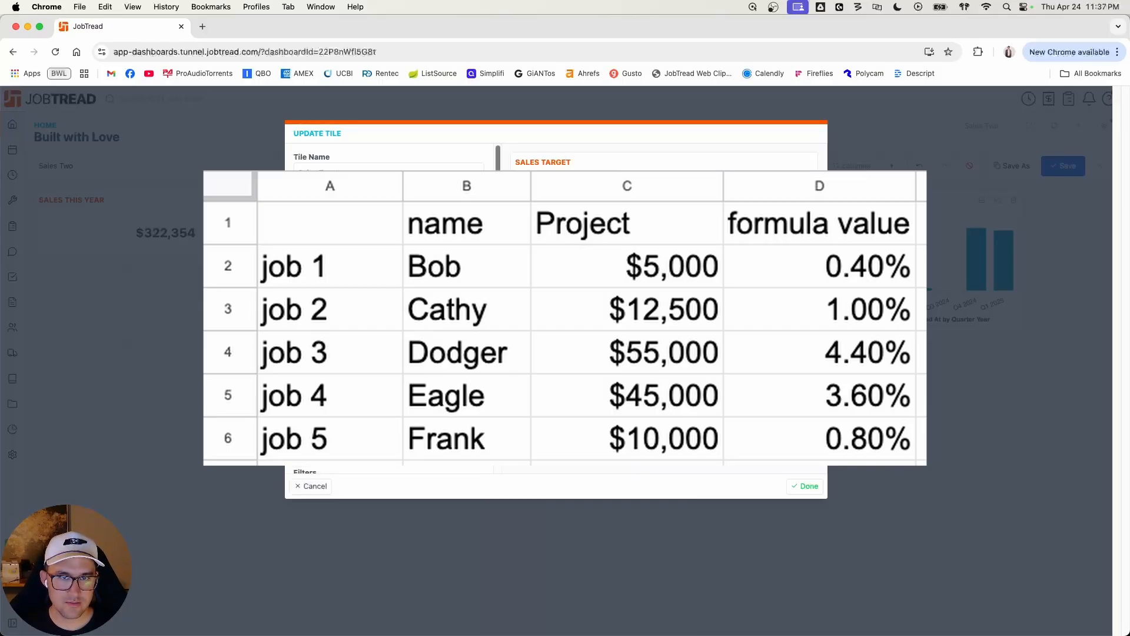
# Step: Add a filter to the Sales Target tile so that Type is Customer Order
pyautogui.moveTo(497, 396); pyautogui.dragTo(497, 428)
pyautogui.click(409, 453)
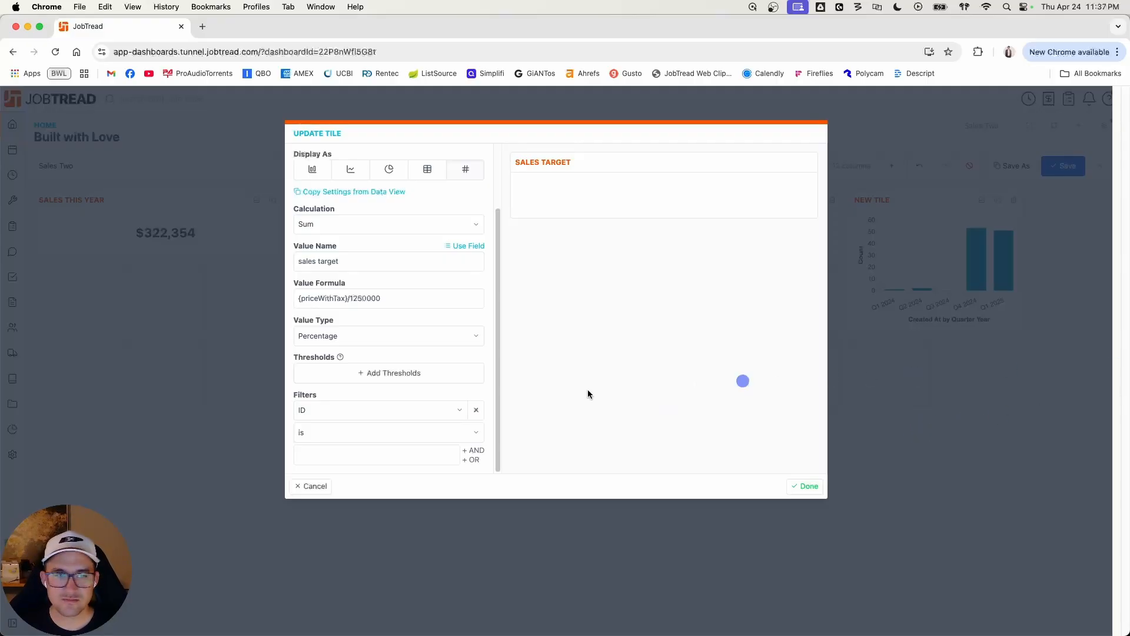
pyautogui.scroll(2, 449, 395)
pyautogui.scroll(3, 449, 395)
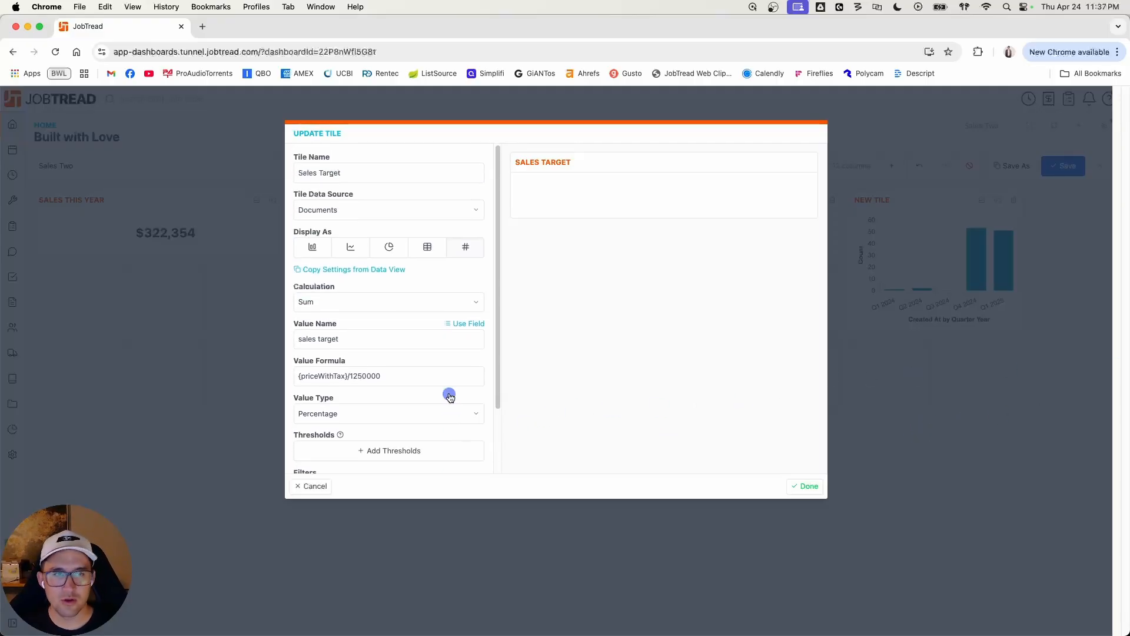
pyautogui.scroll(-4, 449, 389)
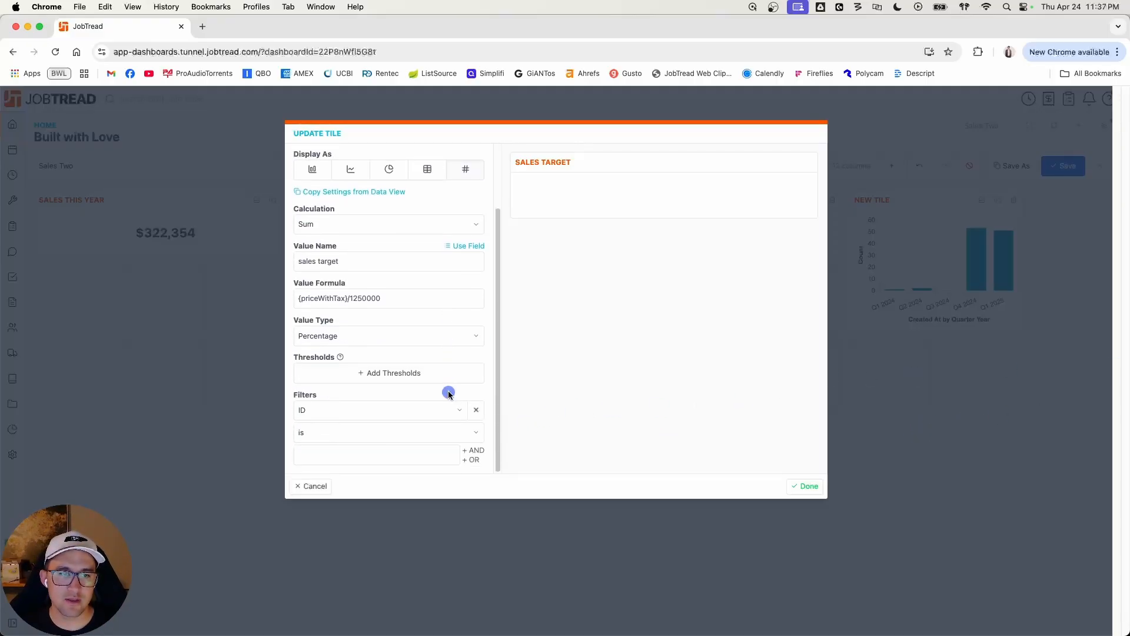
pyautogui.click(424, 411)
pyautogui.scroll(-1, 383, 383)
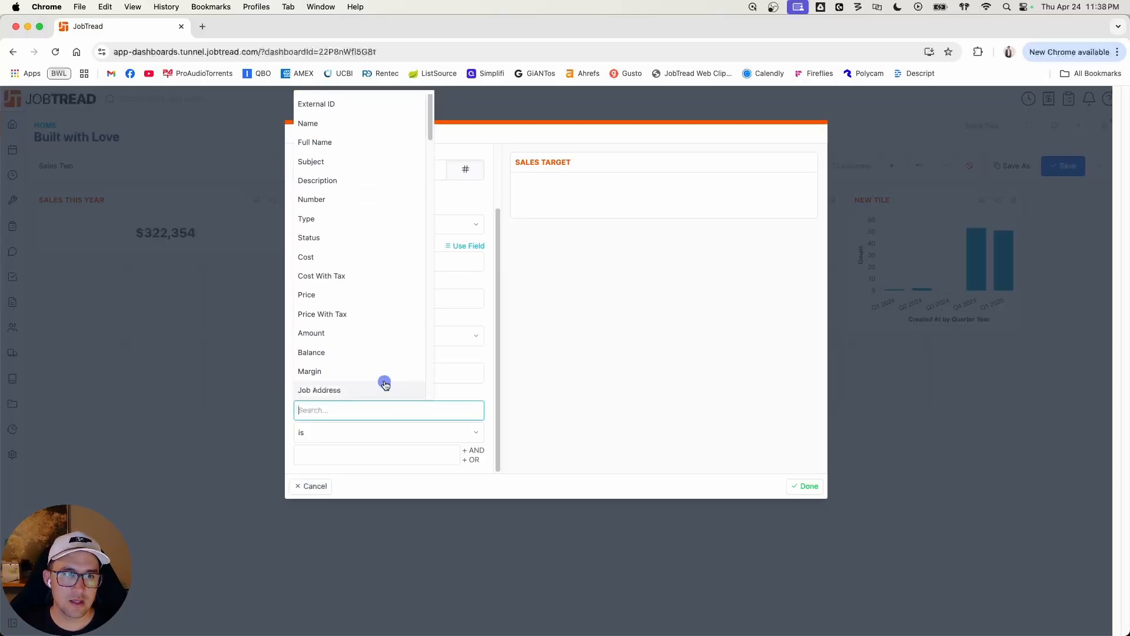
pyautogui.click(344, 218)
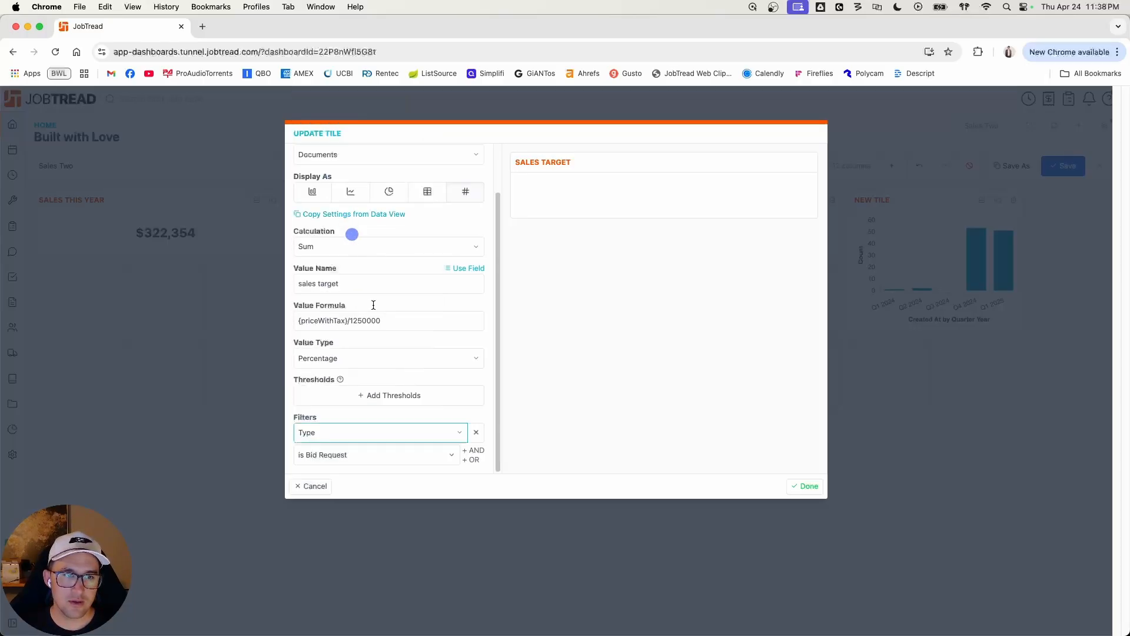
pyautogui.click(389, 455)
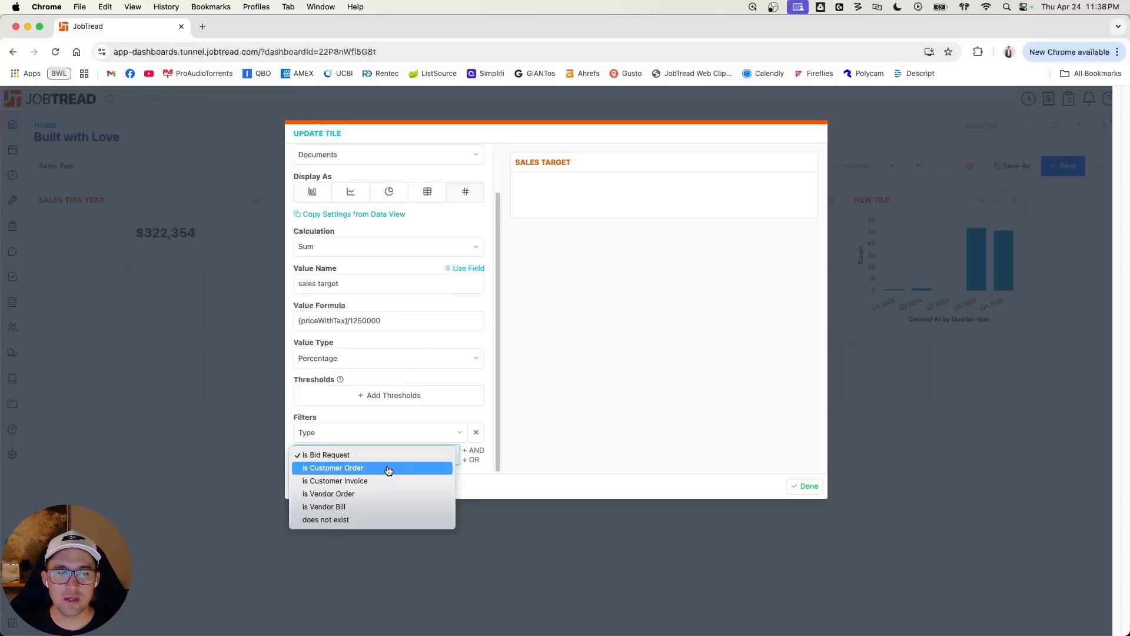
pyautogui.click(389, 470)
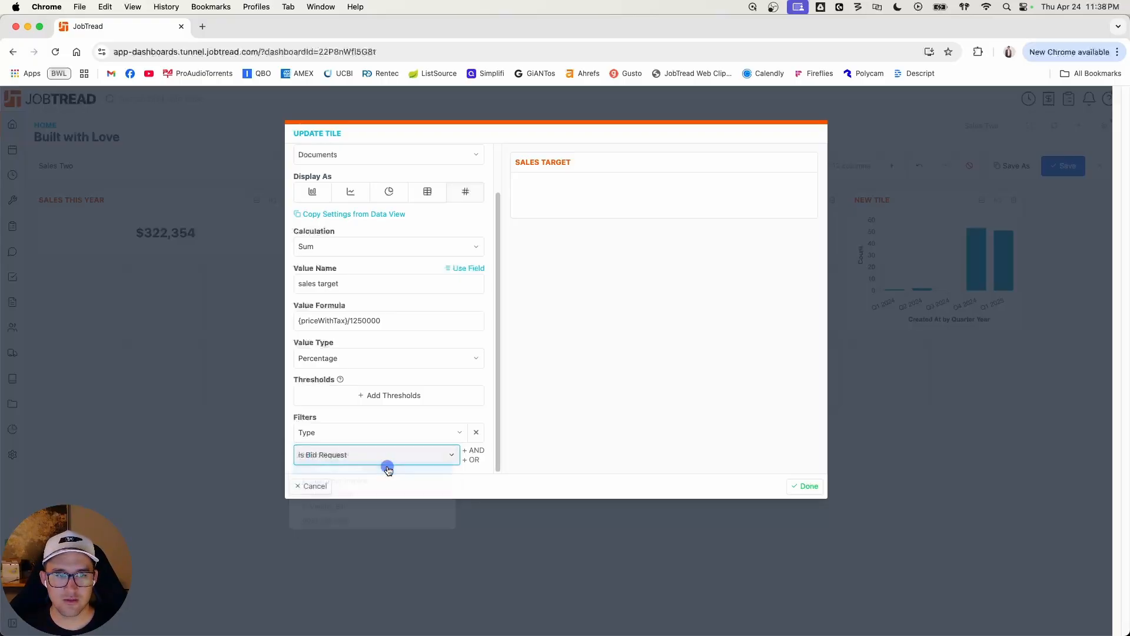
# Step: Add an AND filter to Sales Target requiring Status is Submitted / Approved / Paid
pyautogui.click(475, 450)
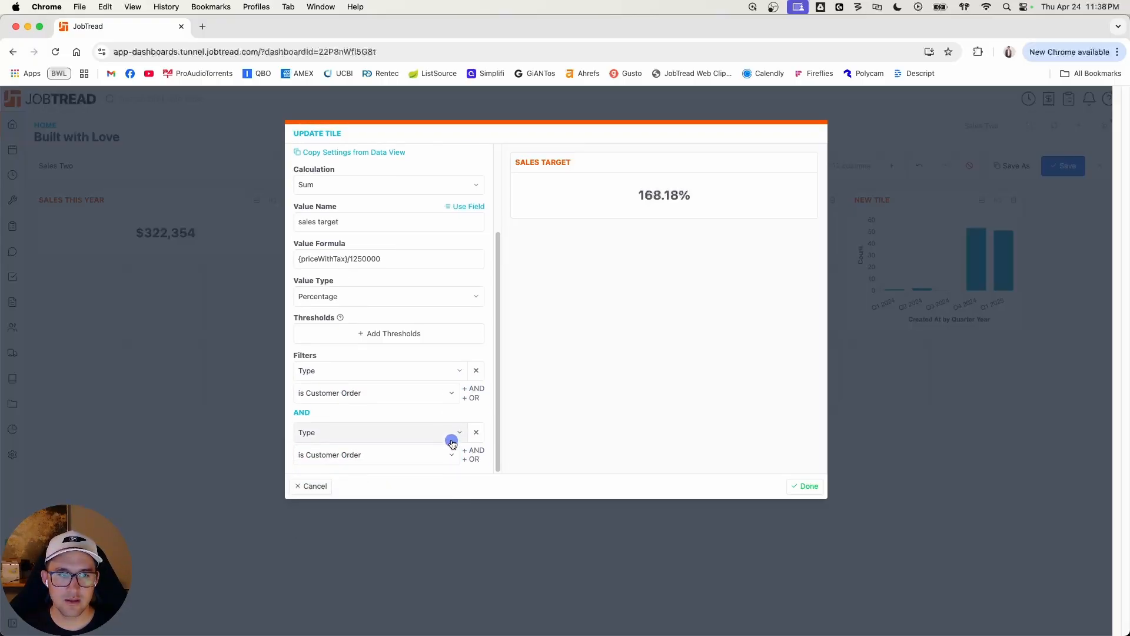
pyautogui.click(406, 435)
pyautogui.scroll(-1, 371, 371)
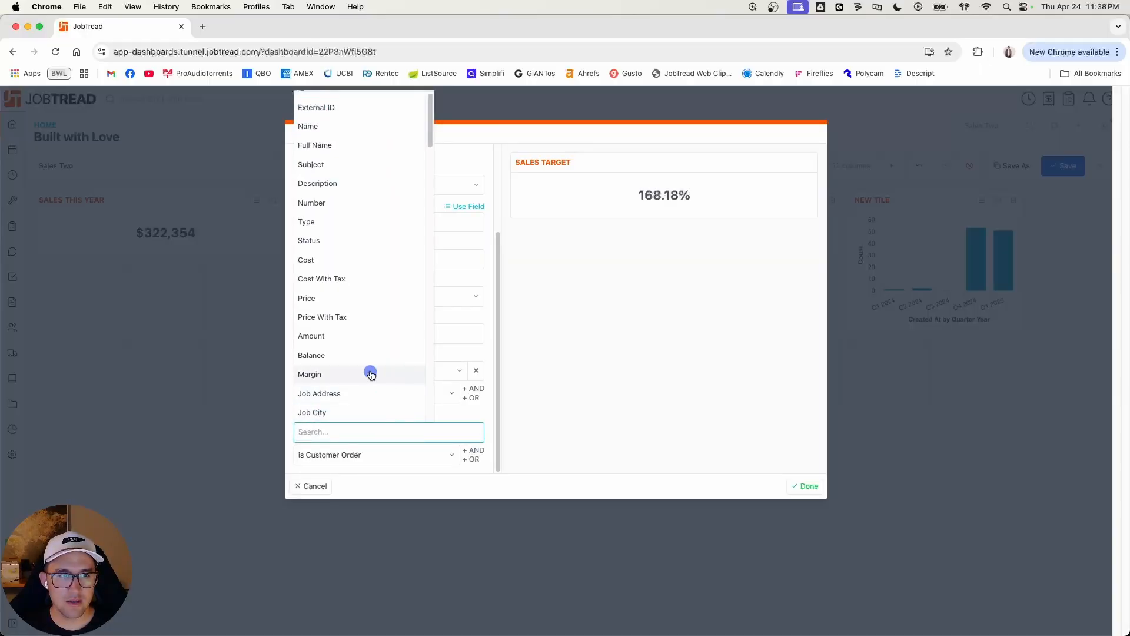
pyautogui.click(350, 241)
pyautogui.click(427, 455)
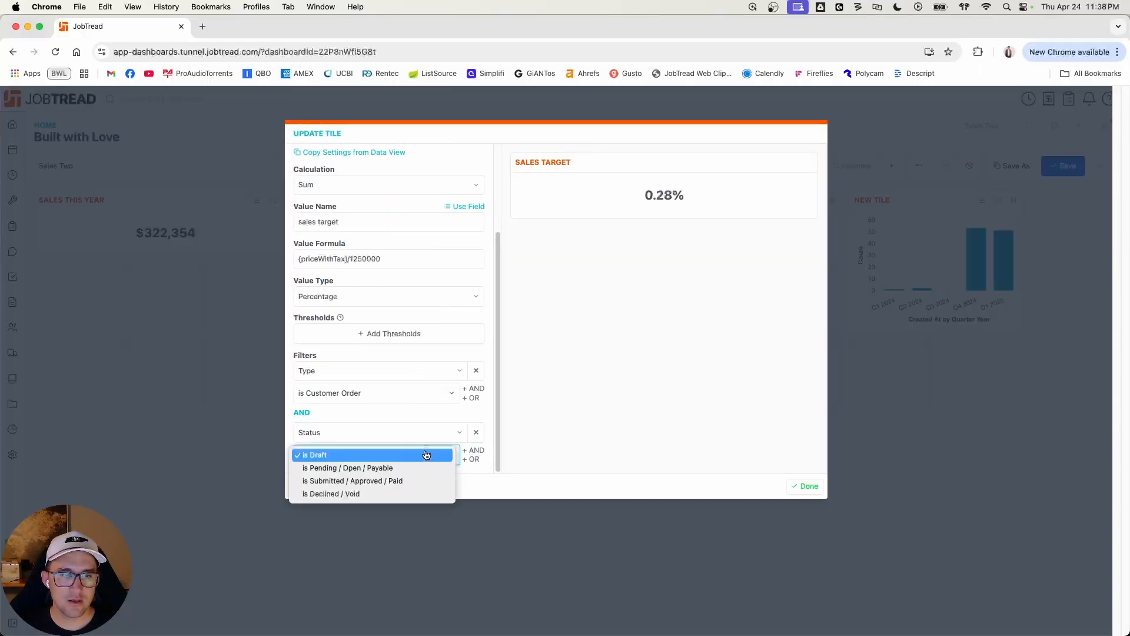
pyautogui.click(415, 481)
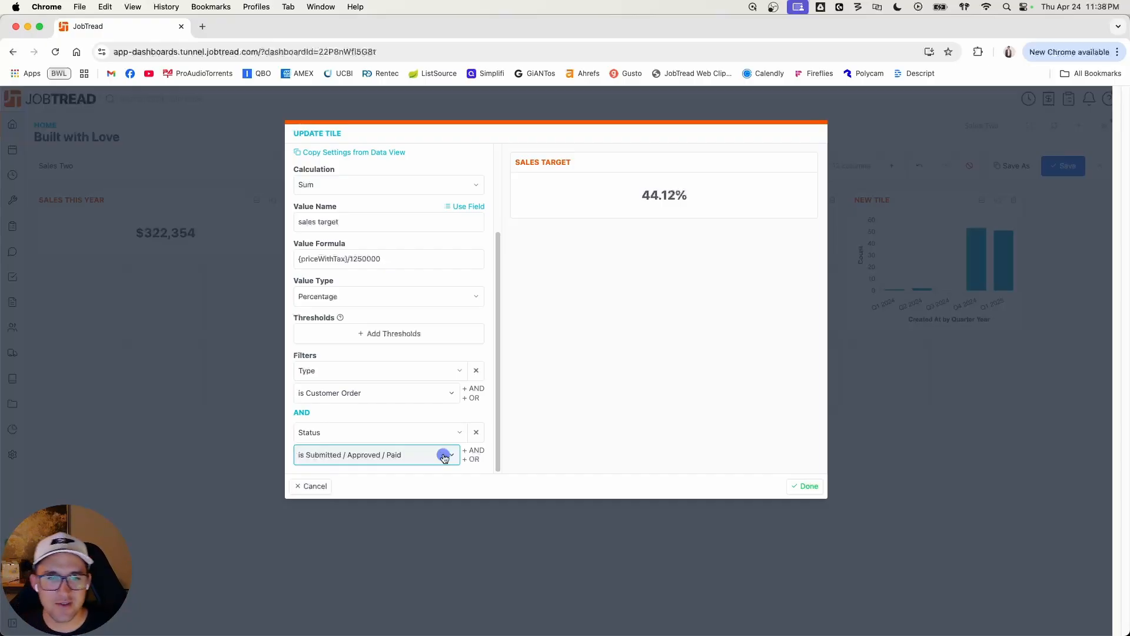
# Step: Add another AND filter to Sales Target requiring Job: Job Sold Date is this year
pyautogui.click(473, 452)
pyautogui.scroll(-2, 412, 447)
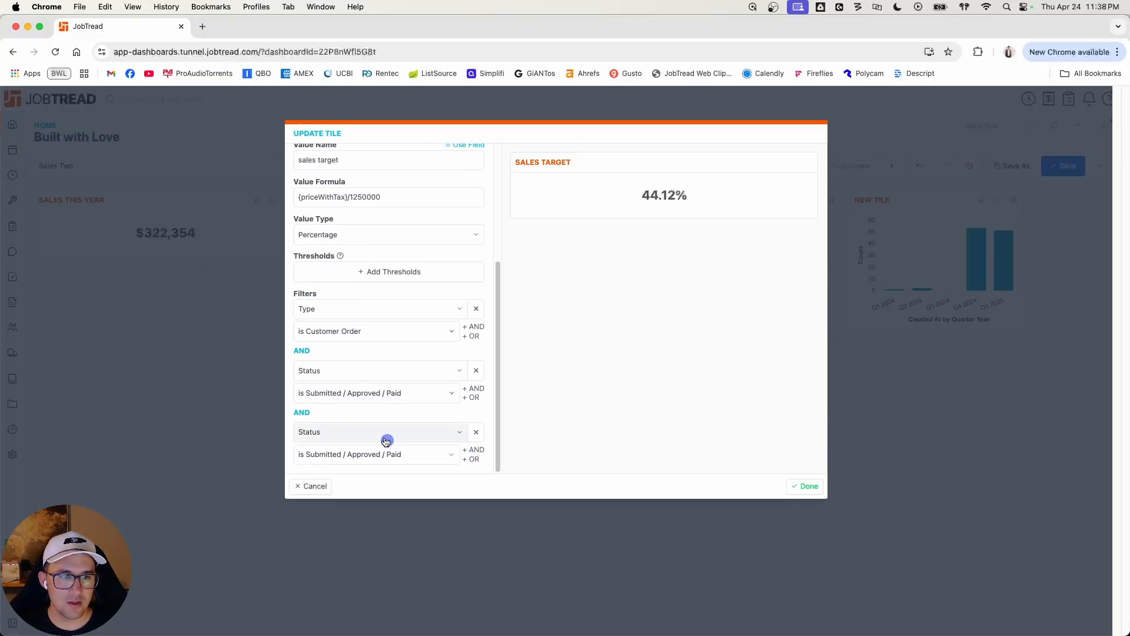
pyautogui.click(379, 432)
pyautogui.write('job sol')
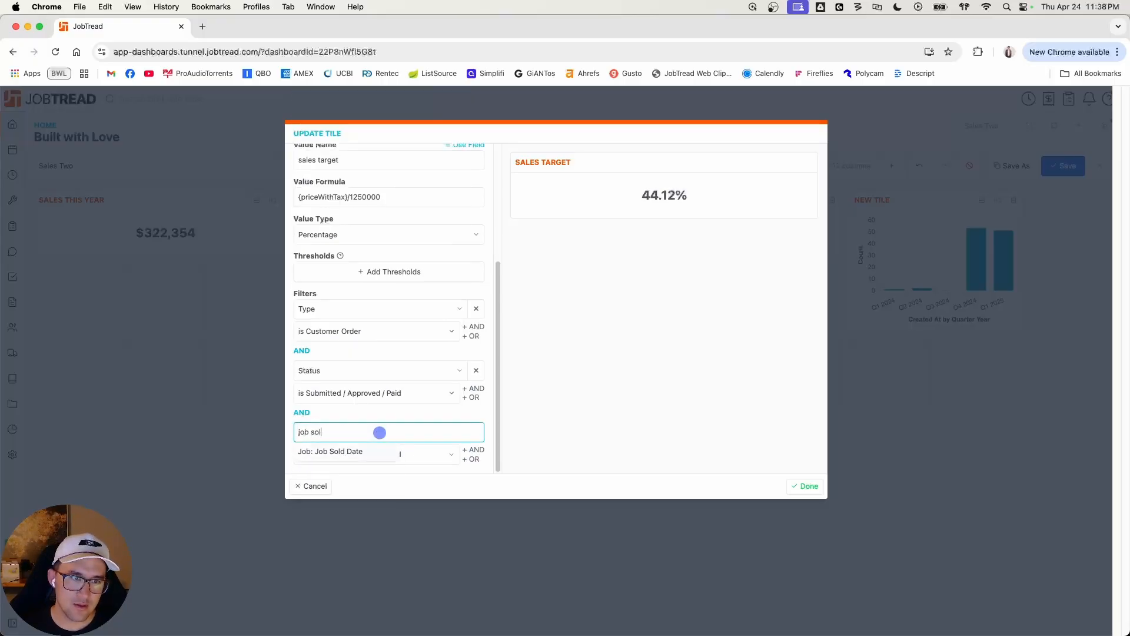
pyautogui.click(334, 451)
pyautogui.click(335, 454)
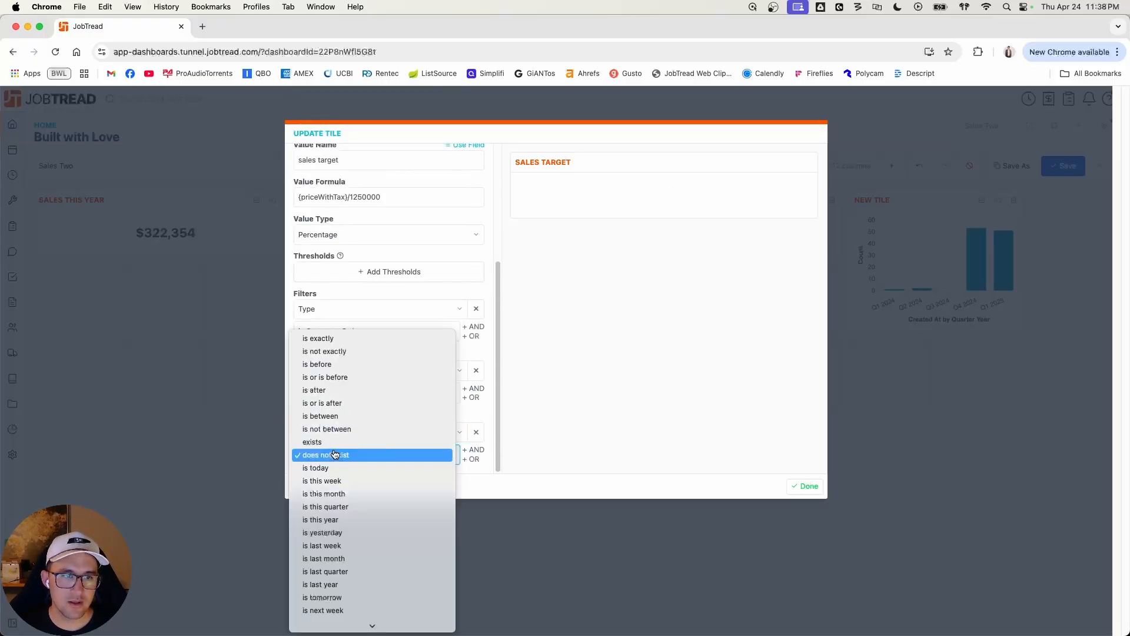
pyautogui.click(352, 519)
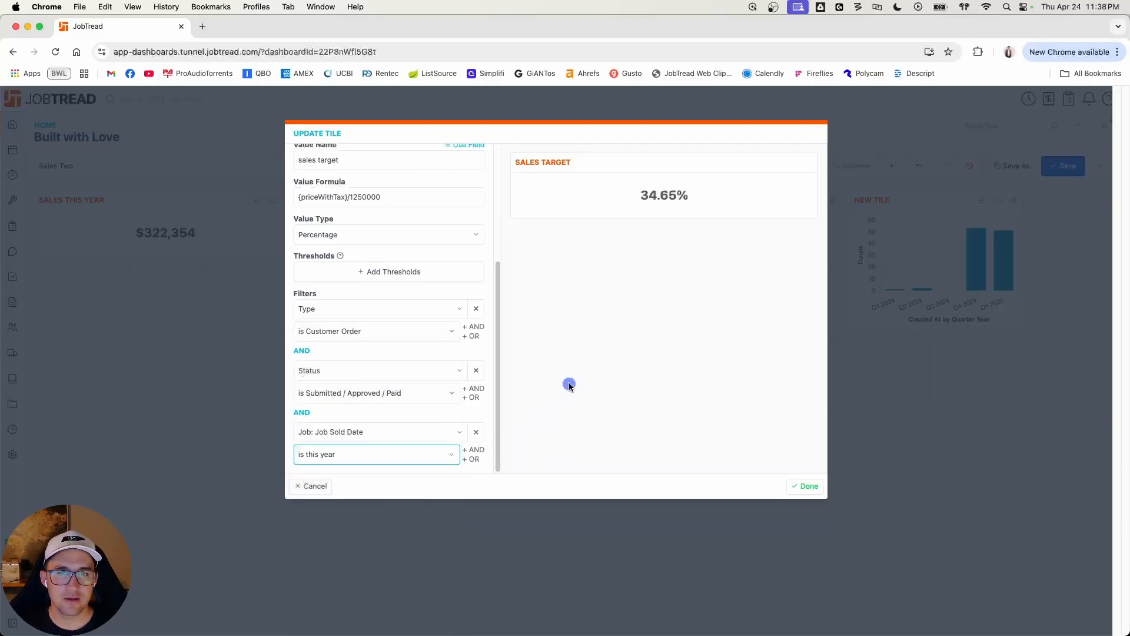
# Step: Finish the Sales Target tile, resize it to three columns wide and one row high, and save the dashboard
pyautogui.click(799, 487)
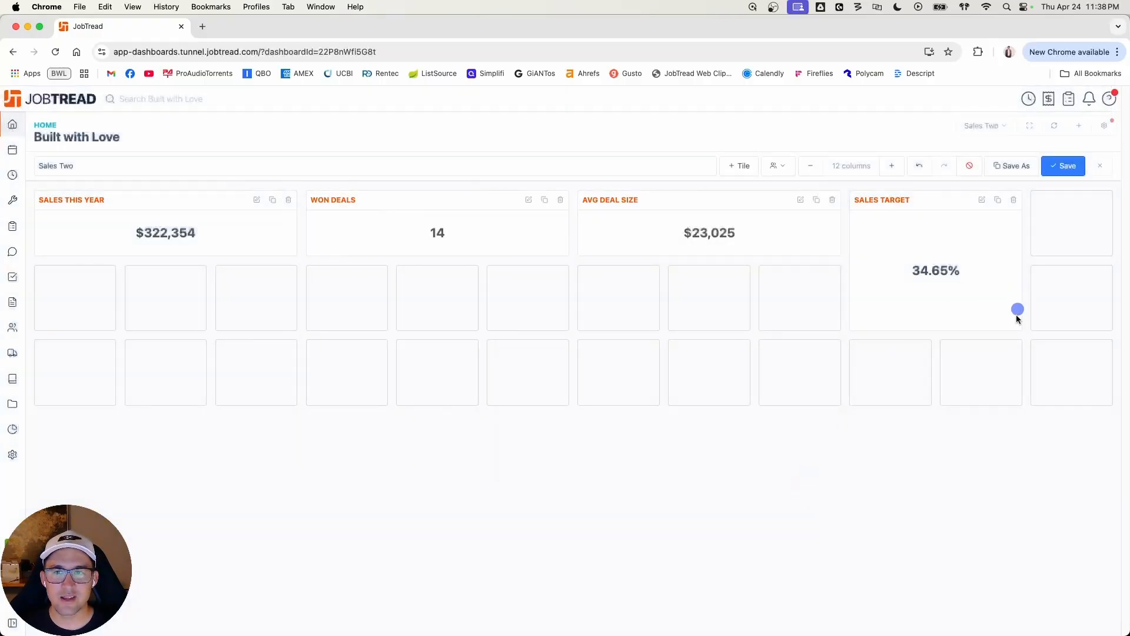
pyautogui.moveTo(1018, 330); pyautogui.dragTo(1072, 260)
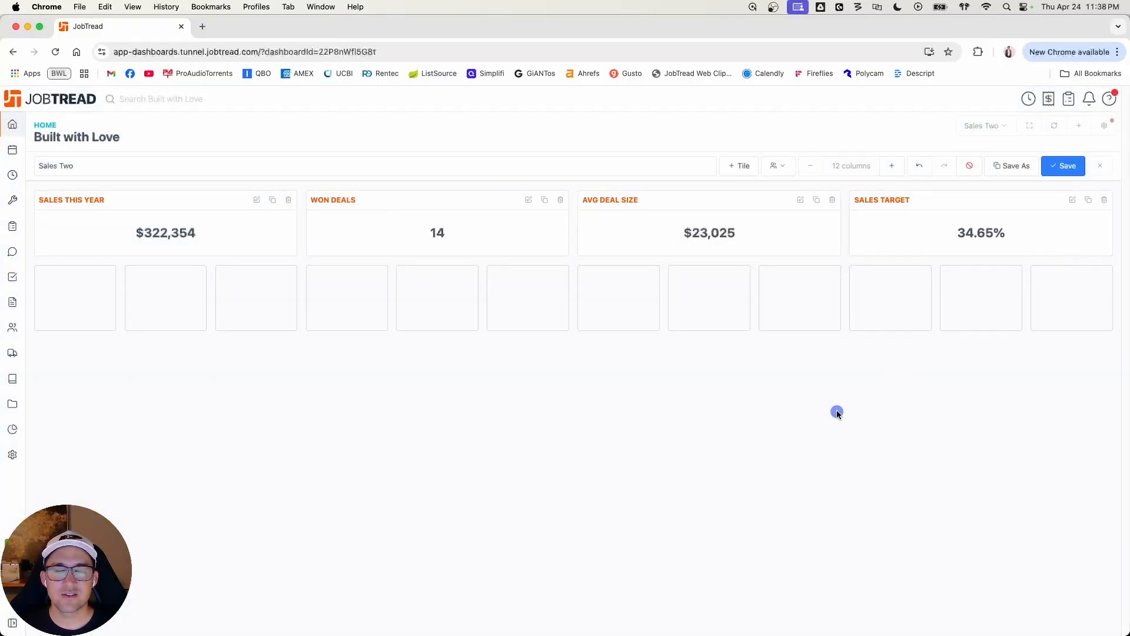
pyautogui.click(1065, 166)
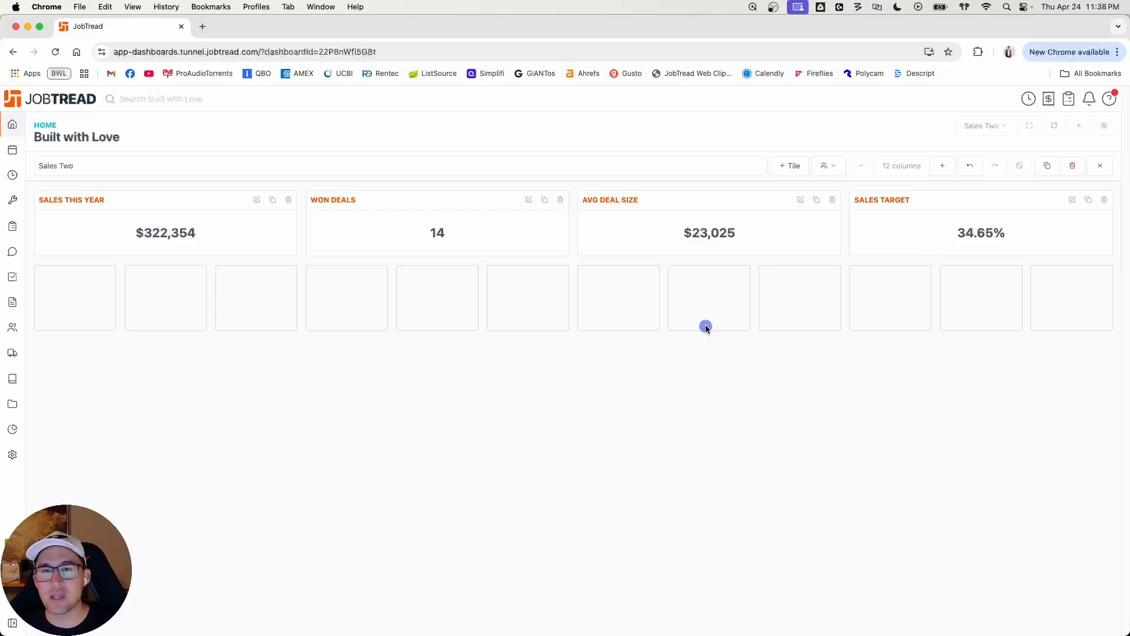
pyautogui.click(786, 165)
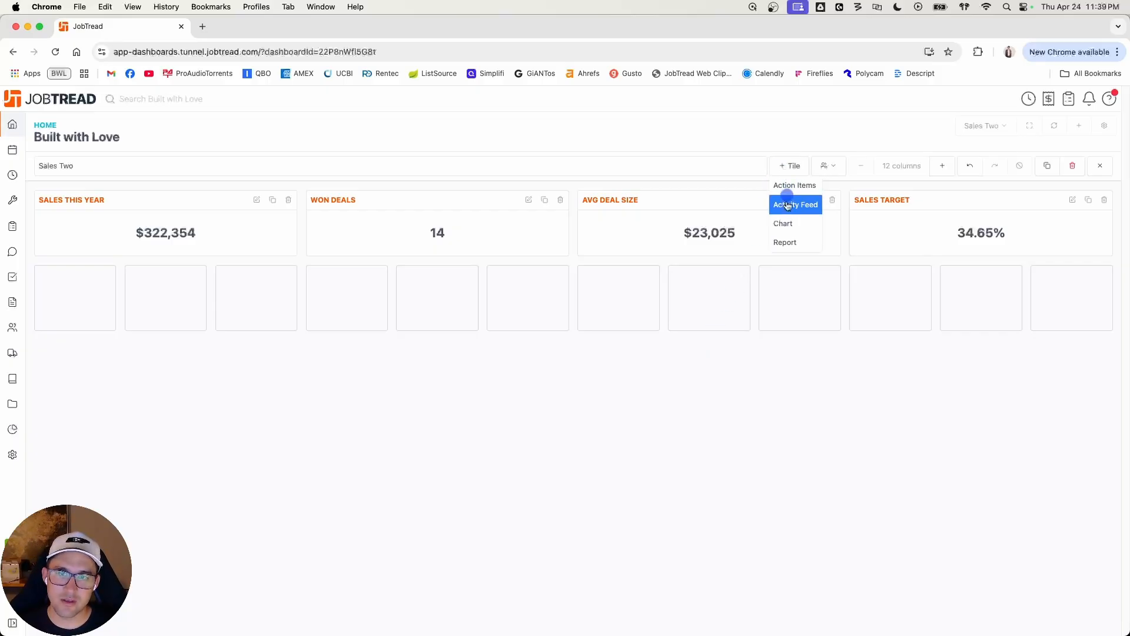
pyautogui.click(784, 223)
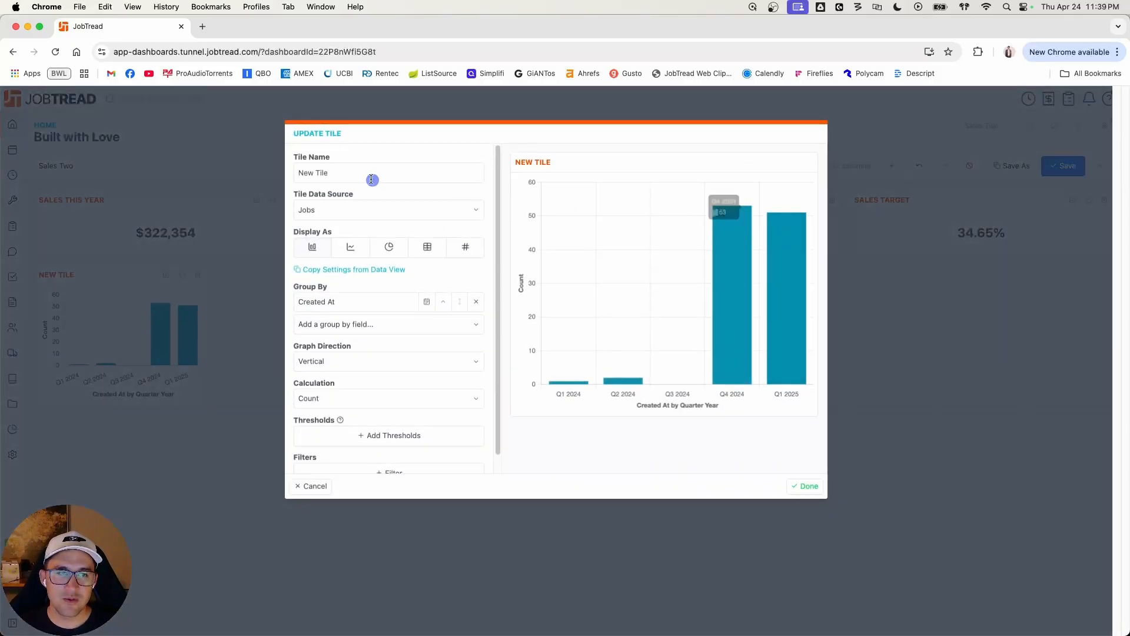
pyautogui.click(326, 489)
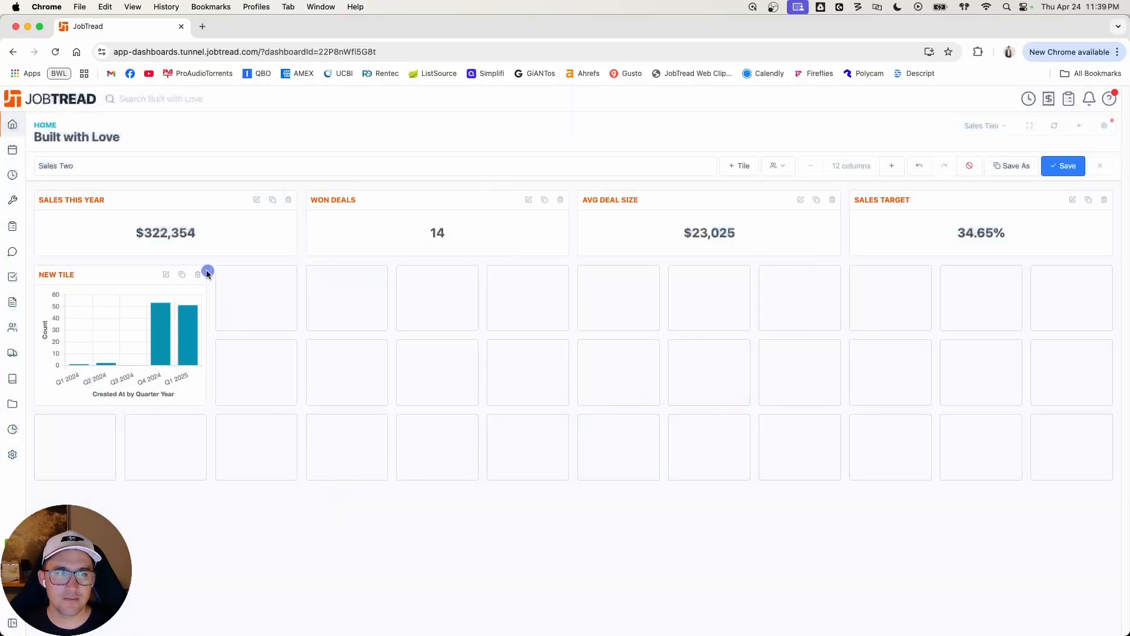
pyautogui.click(198, 274)
pyautogui.click(664, 127)
# Step: Add a report tile named Sales Reps with Jobs as its data source
pyautogui.click(732, 165)
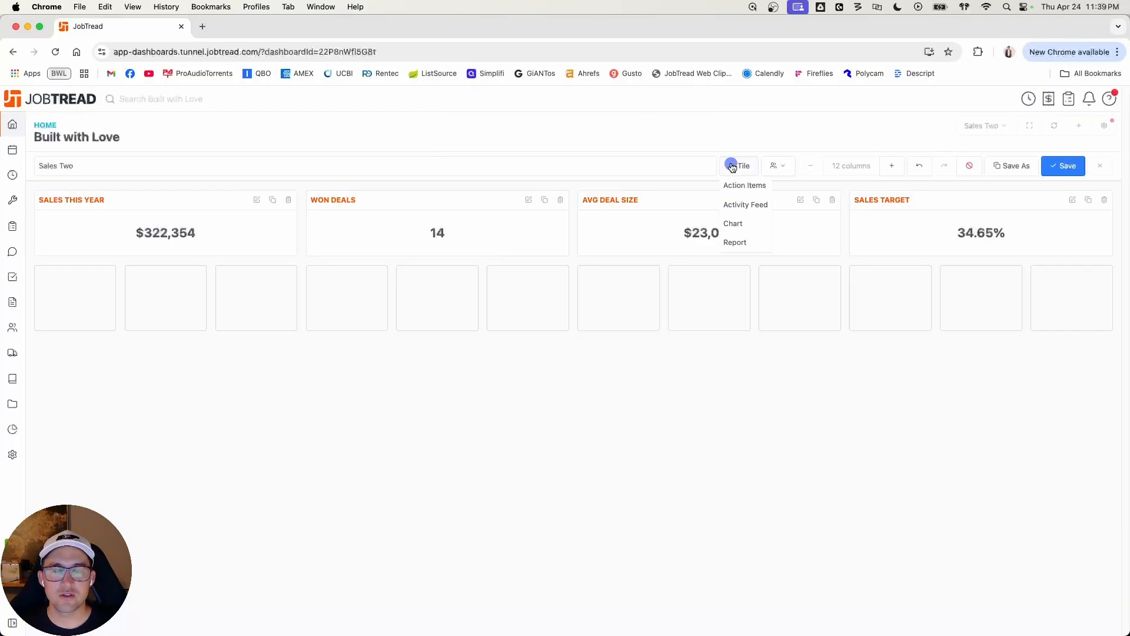
pyautogui.click(747, 244)
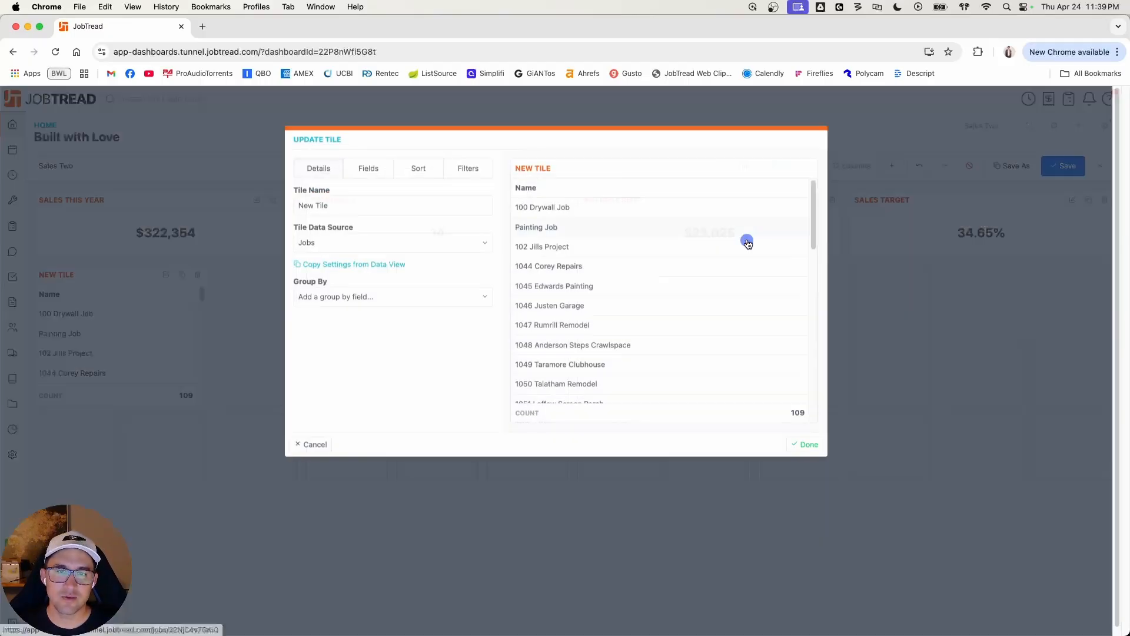
pyautogui.tripleClick(378, 198)
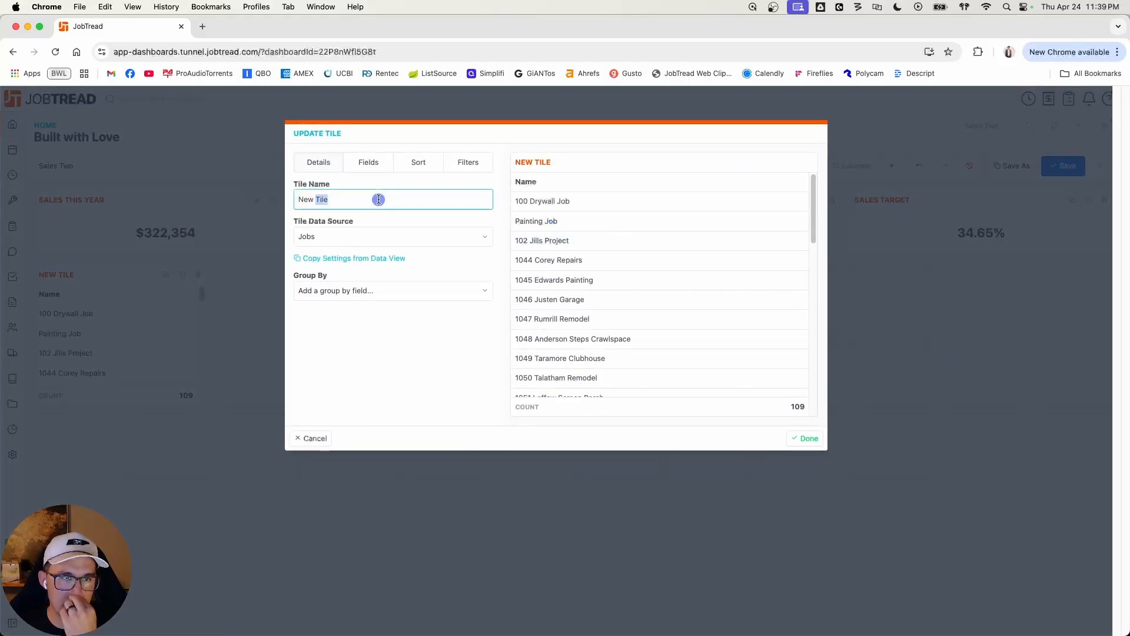
pyautogui.write('Sales Reps')
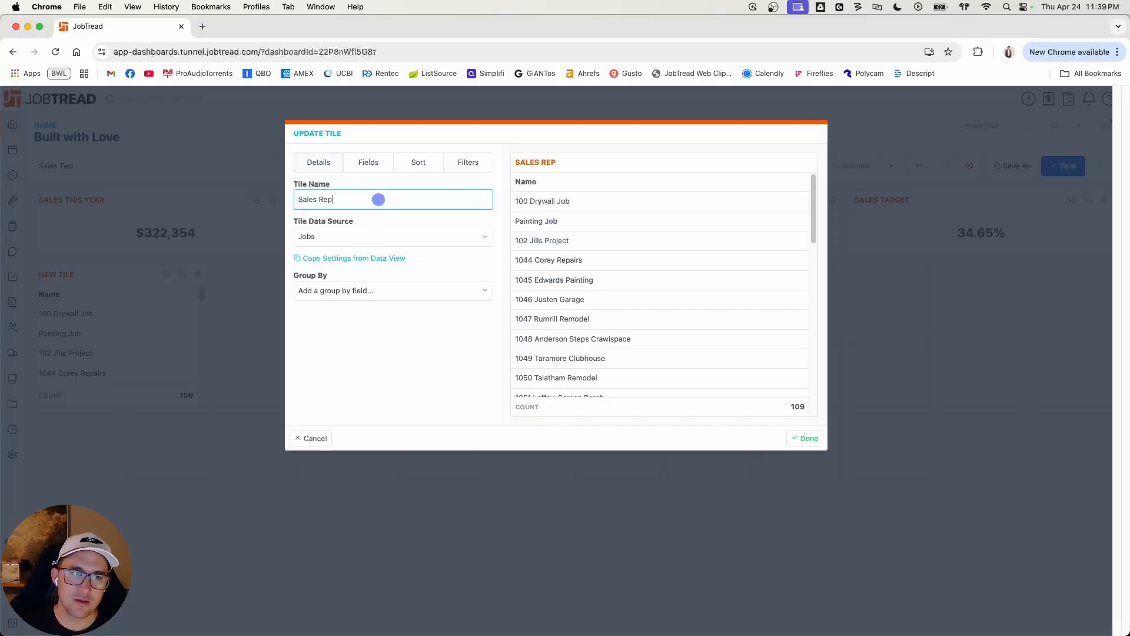
pyautogui.click(366, 236)
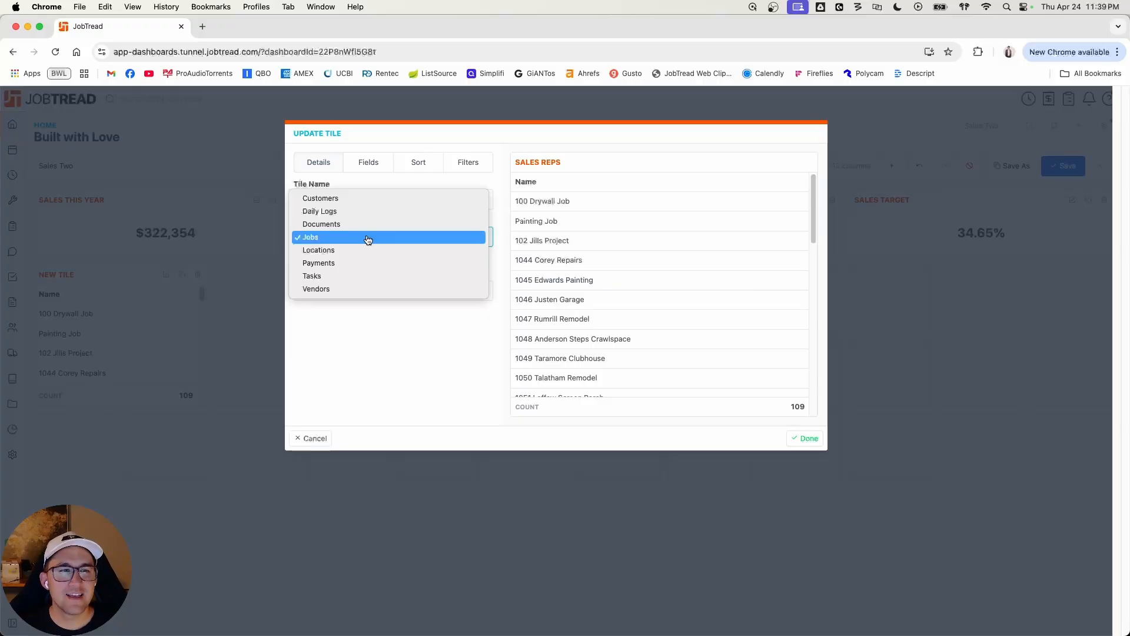
pyautogui.click(367, 238)
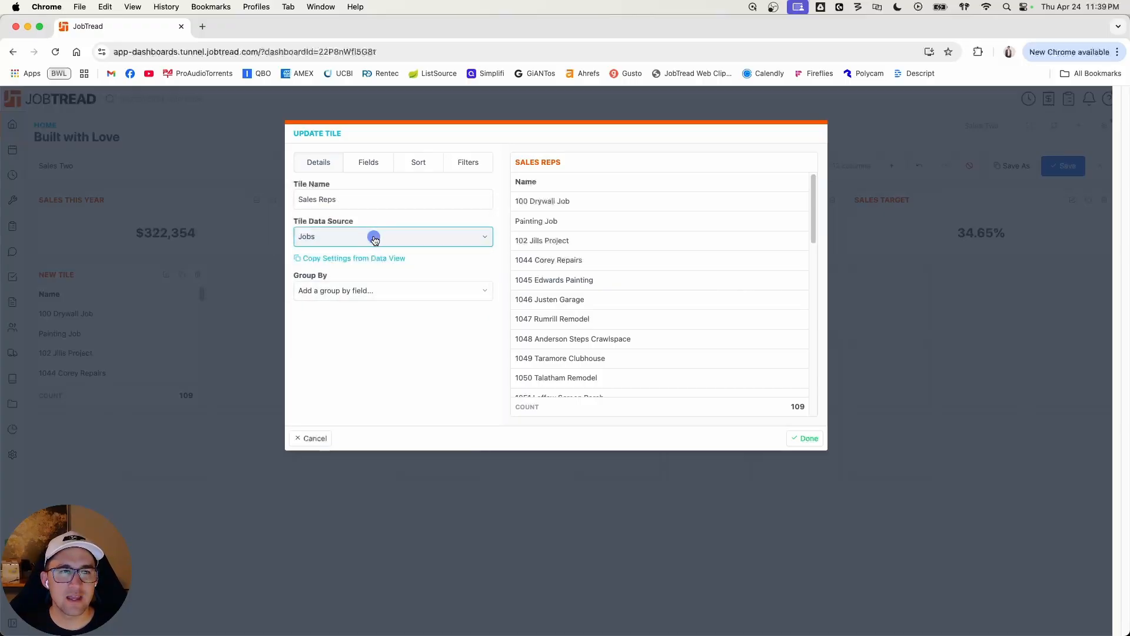
# Step: Group the Sales Reps report by Sales Rep and expand the first rep's group in the preview
pyautogui.click(369, 292)
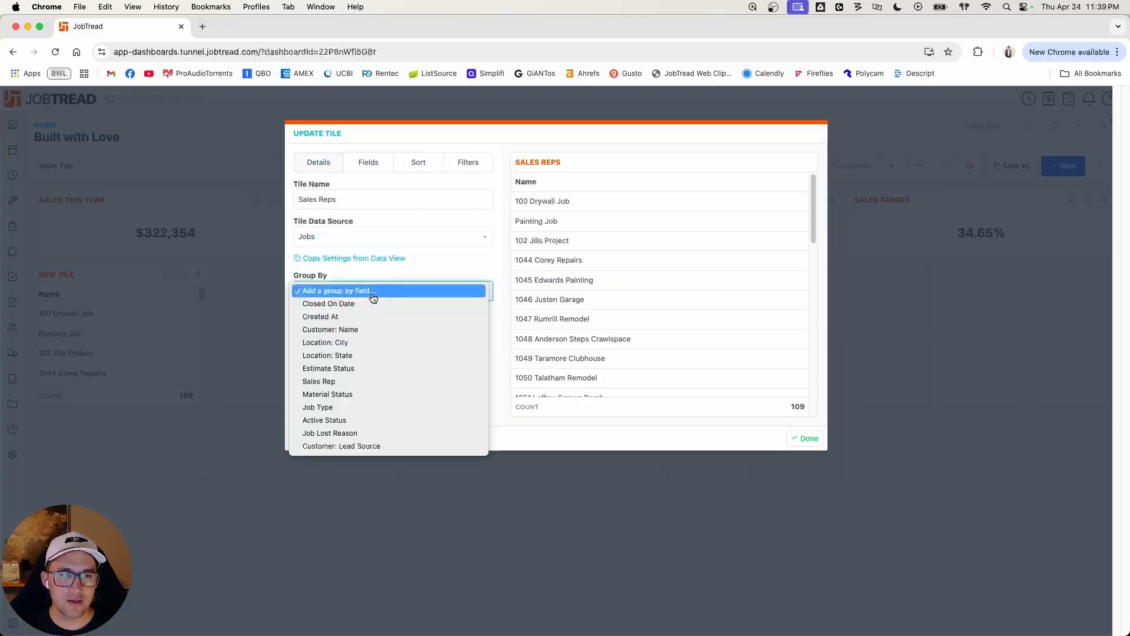
pyautogui.click(363, 386)
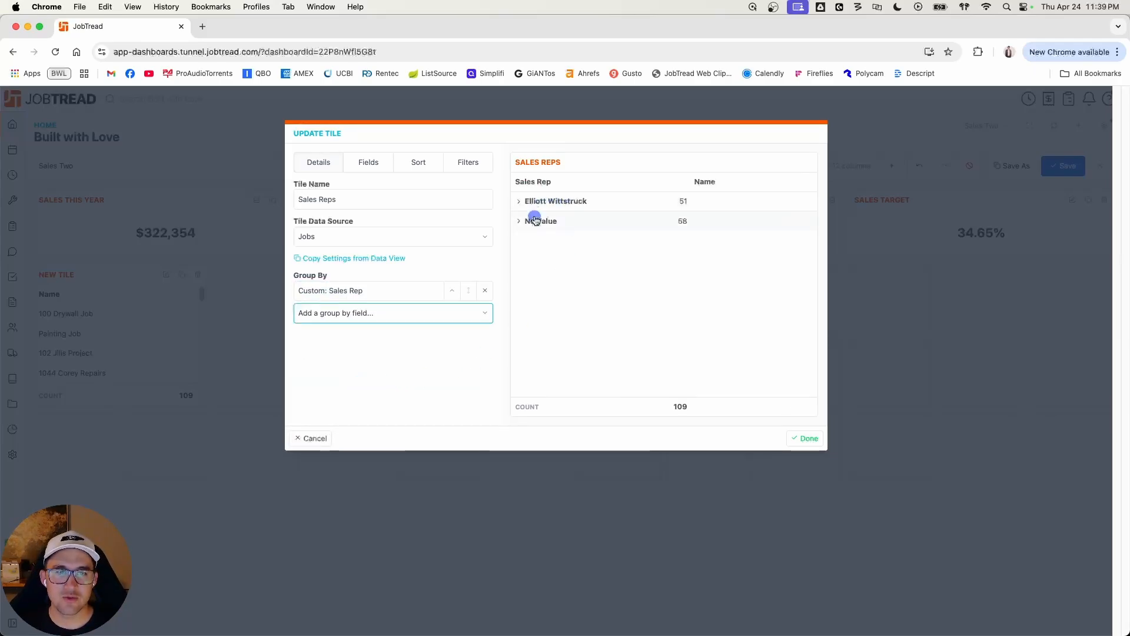
pyautogui.click(519, 202)
pyautogui.click(519, 202)
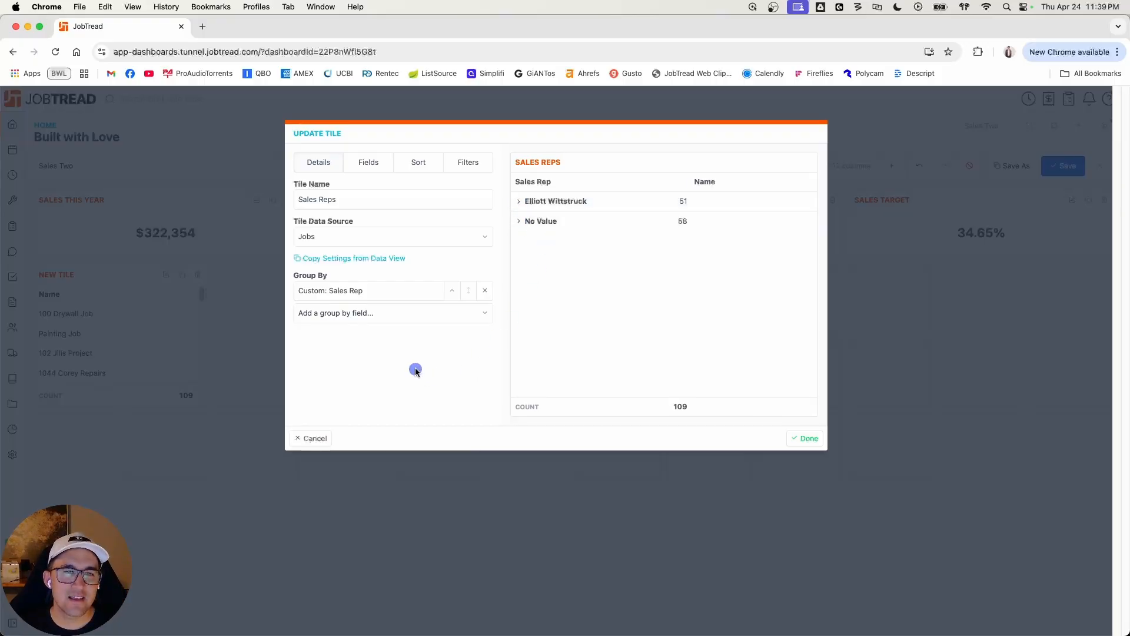
pyautogui.click(518, 205)
# Step: Add a second grouping by Created At with the Month Year interval, and expand the first rep's group to inspect the monthly breakdown
pyautogui.click(387, 318)
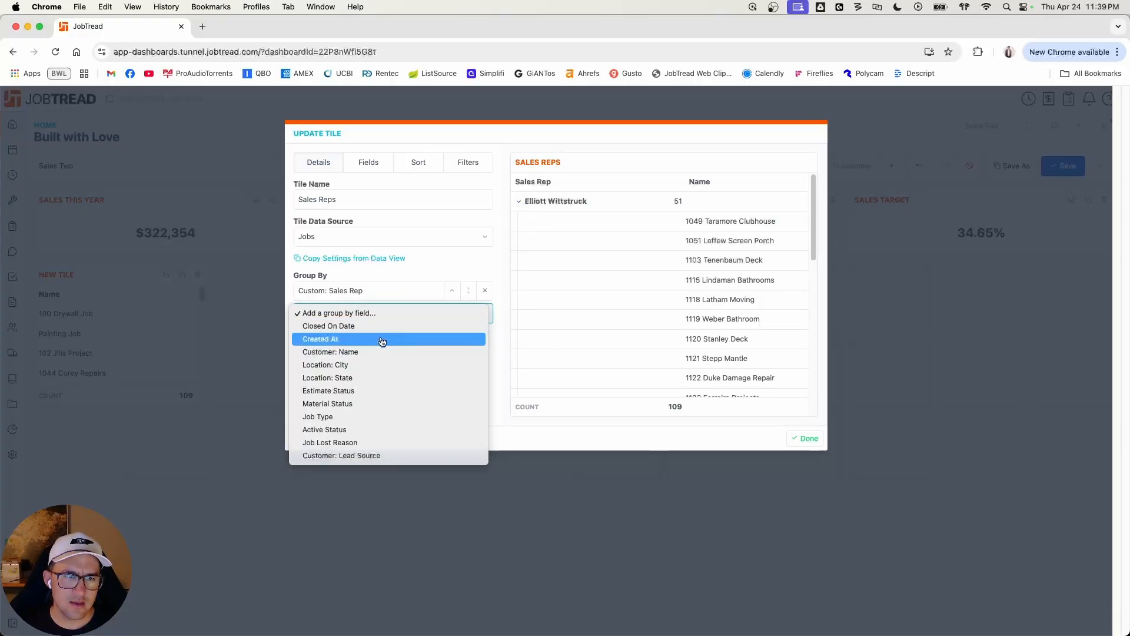
pyautogui.click(383, 342)
pyautogui.click(437, 311)
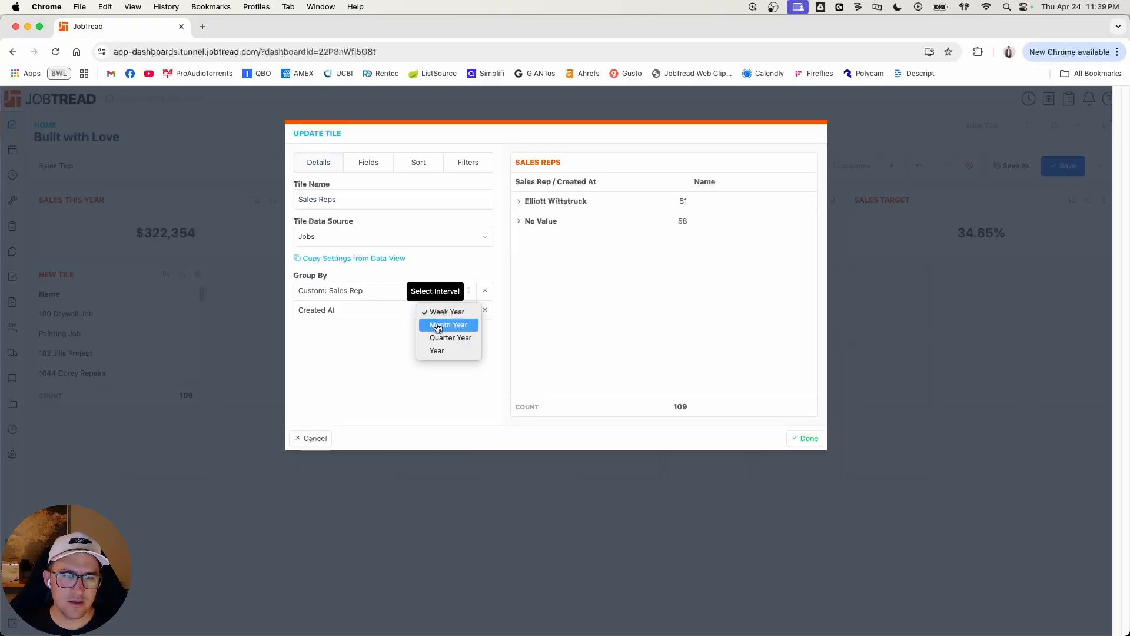
pyautogui.click(438, 325)
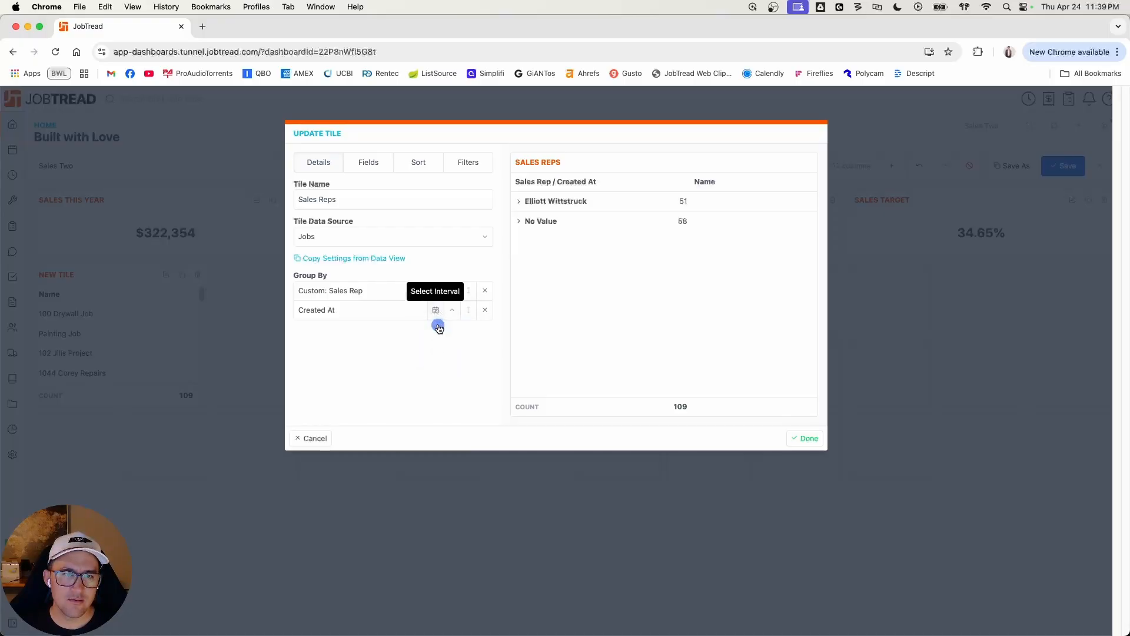
pyautogui.click(519, 200)
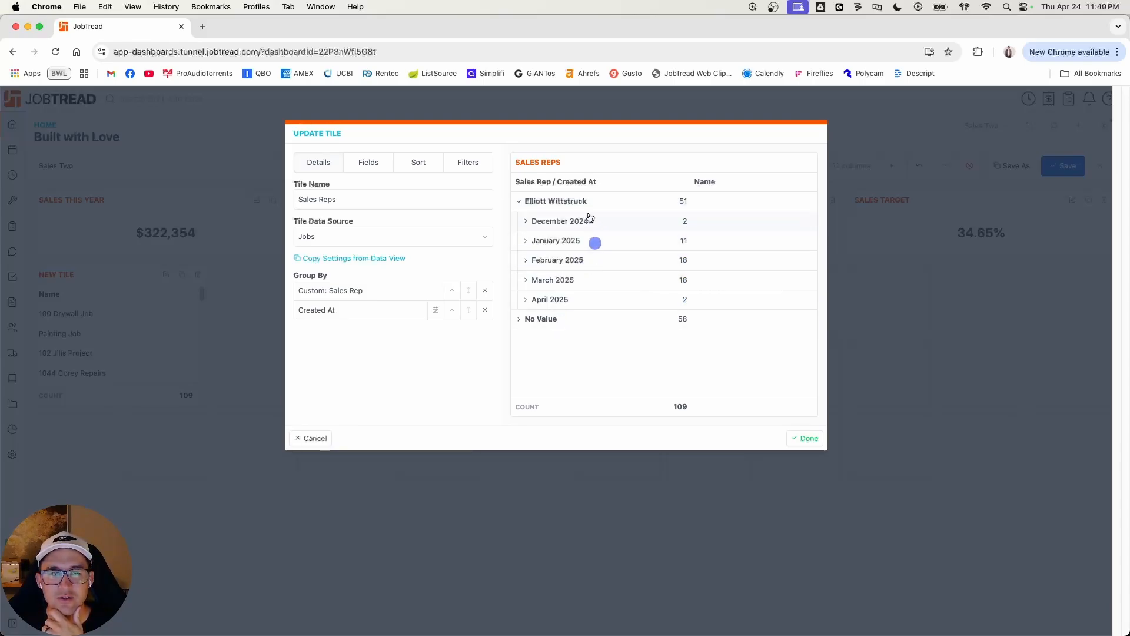
pyautogui.click(522, 241)
pyautogui.click(522, 241)
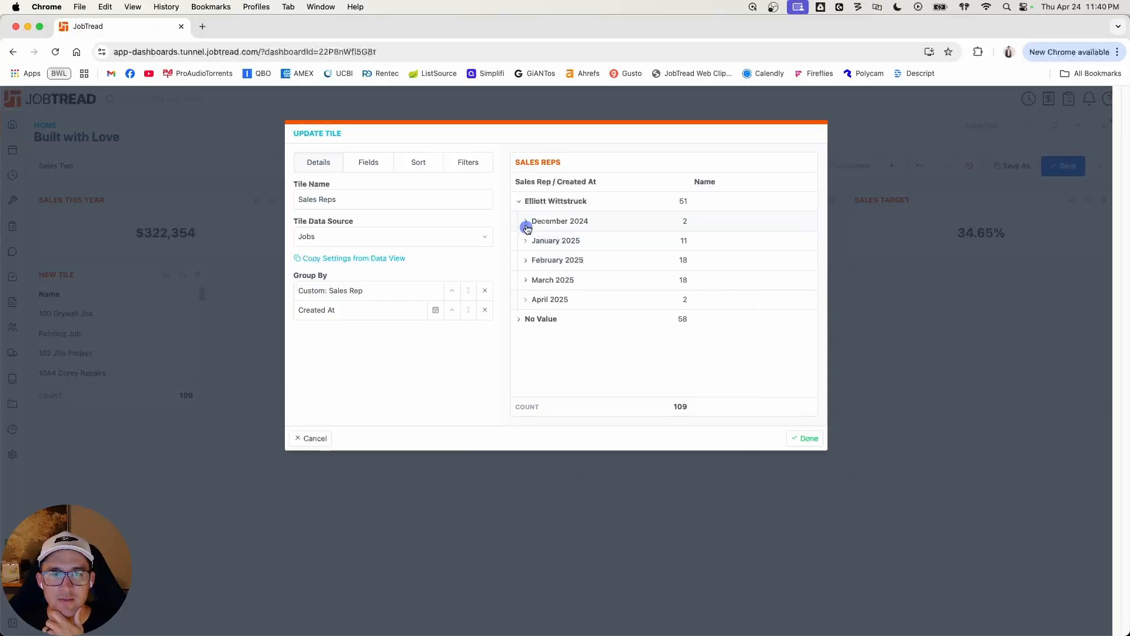
# Step: Check the December 2024 group in the Sales Reps preview and collapse the first rep's group
pyautogui.click(525, 222)
pyautogui.click(525, 222)
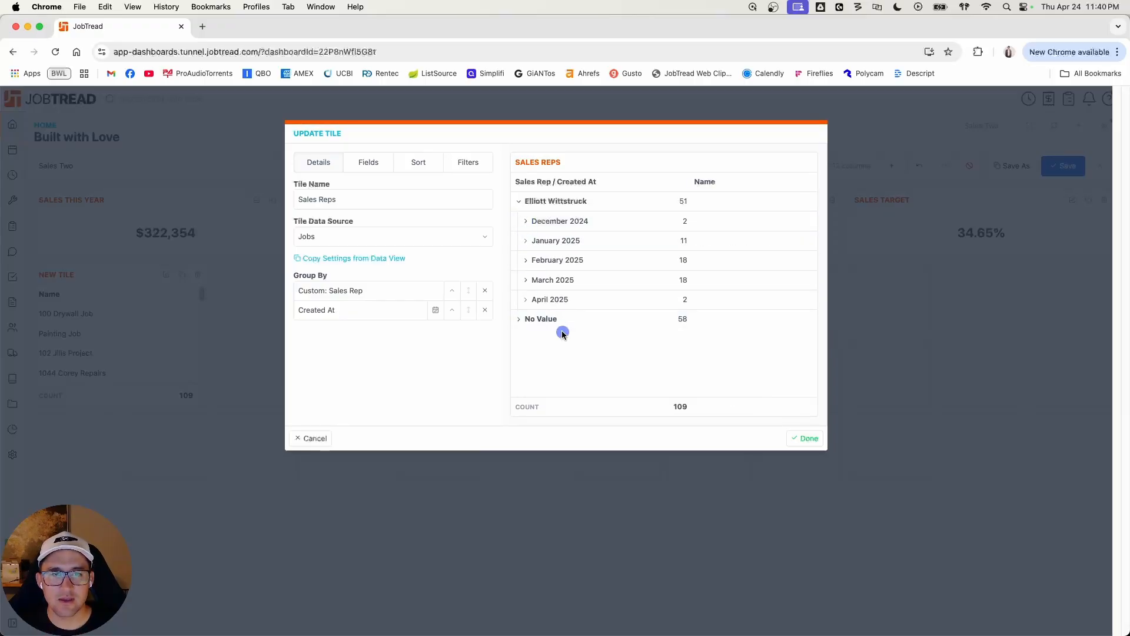
pyautogui.click(516, 201)
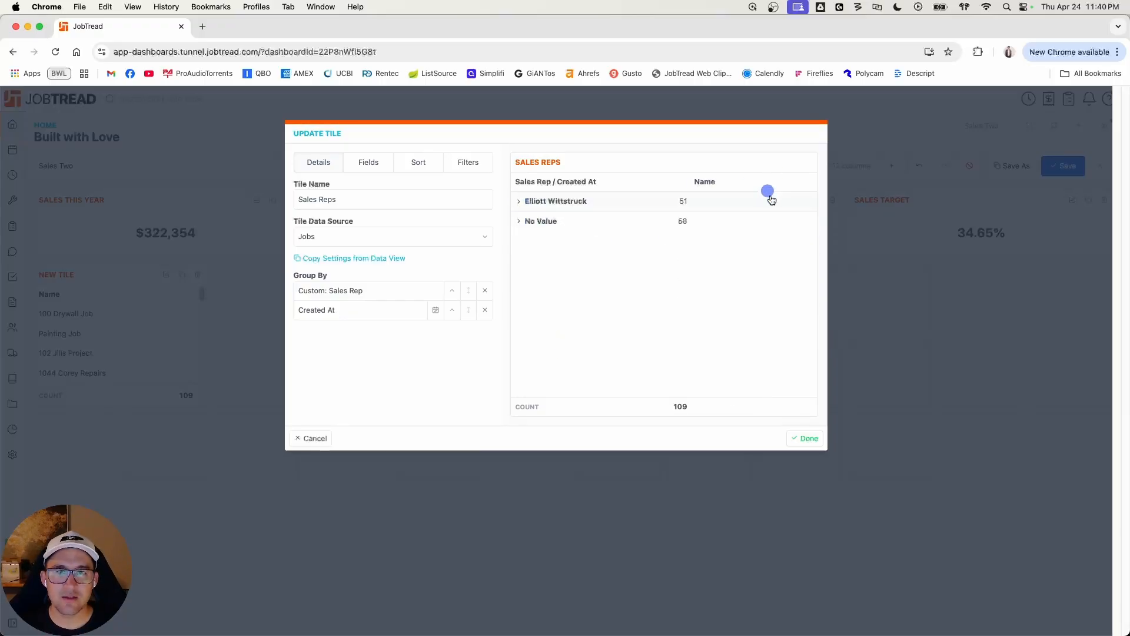
# Step: Show the Pending Orders and Approved Orders fields, both without tax, alongside Name in the Sales Reps report
pyautogui.click(370, 162)
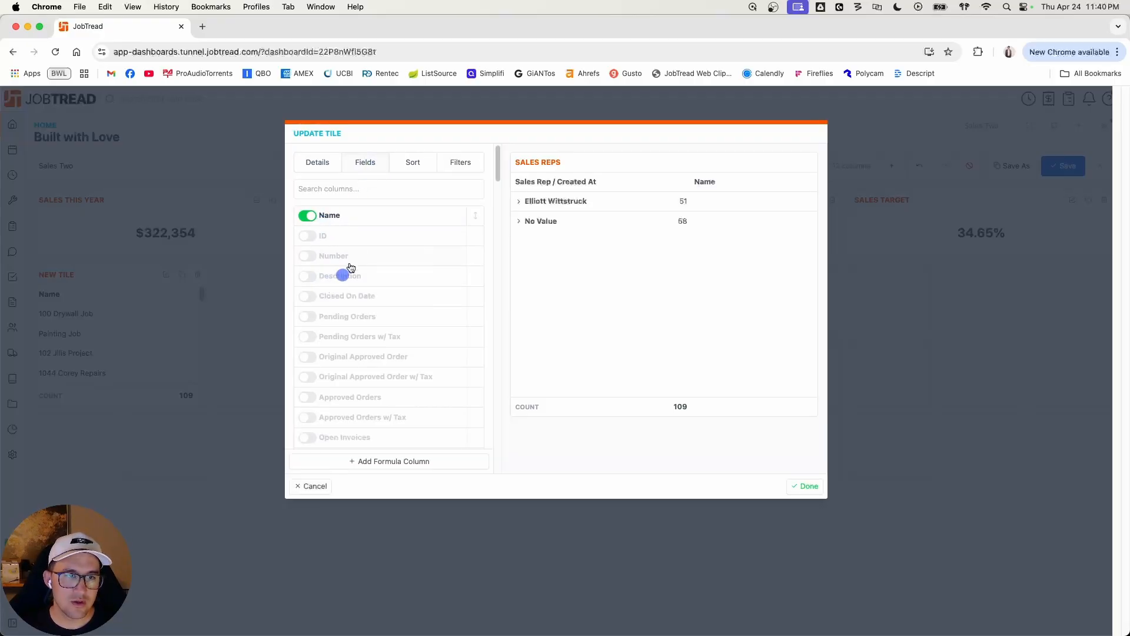
pyautogui.scroll(-2, 345, 283)
pyautogui.scroll(-3, 346, 285)
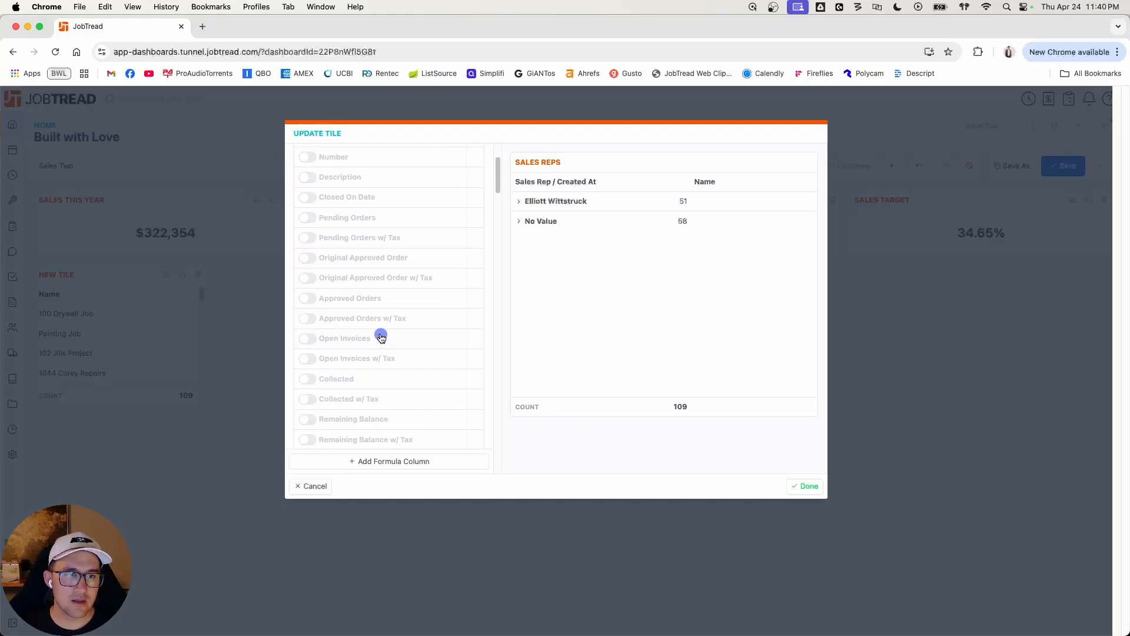
pyautogui.click(308, 318)
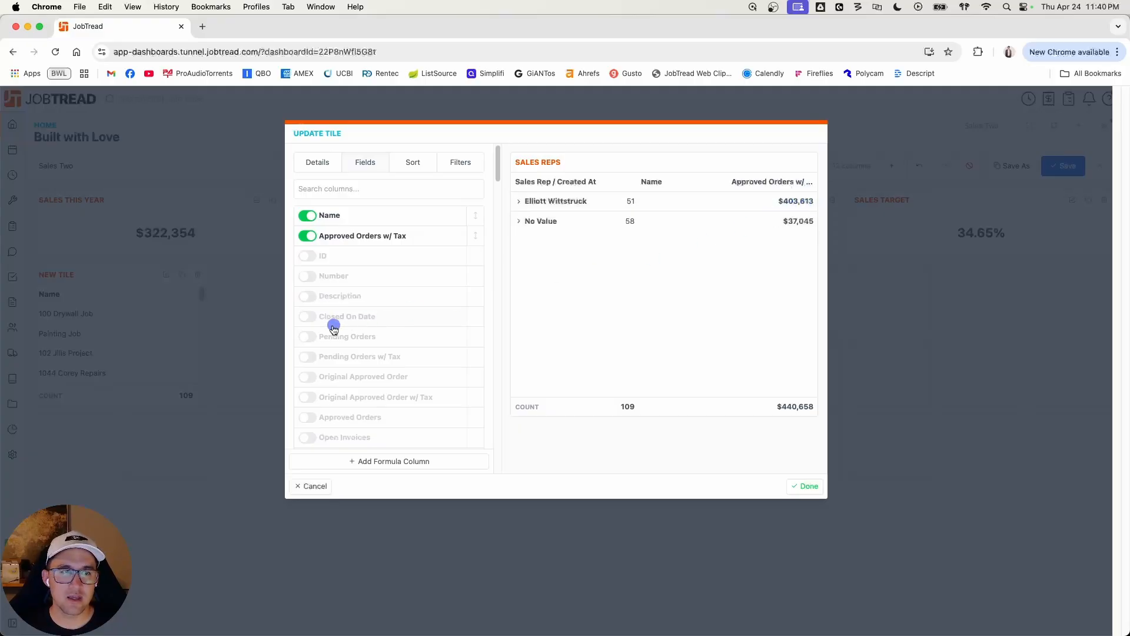
pyautogui.scroll(-4, 408, 338)
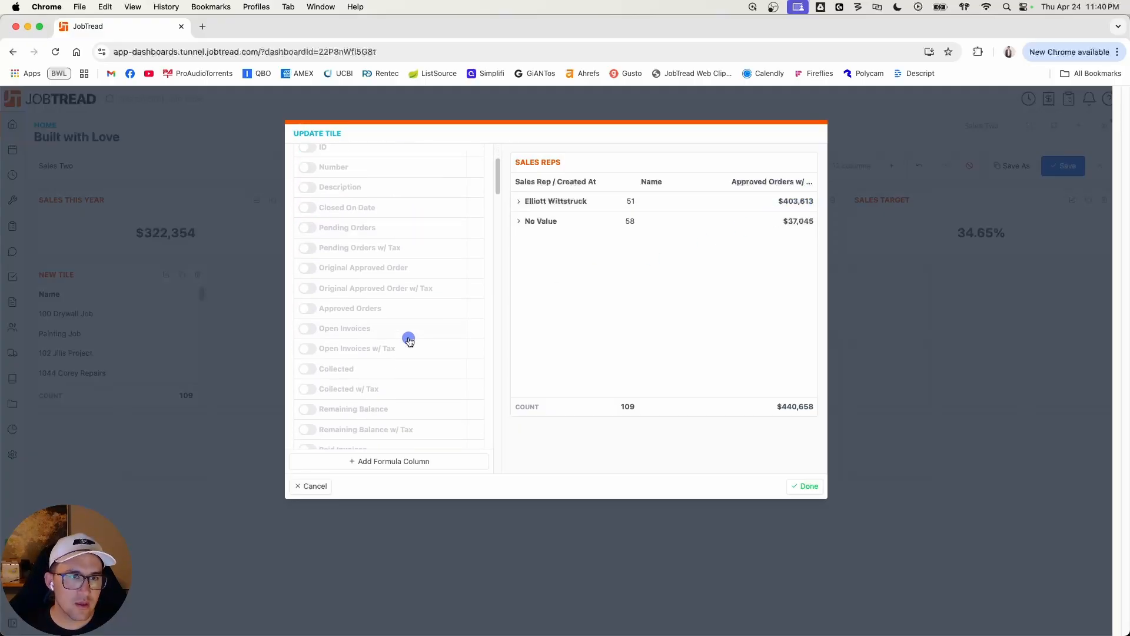
pyautogui.click(308, 229)
pyautogui.click(308, 209)
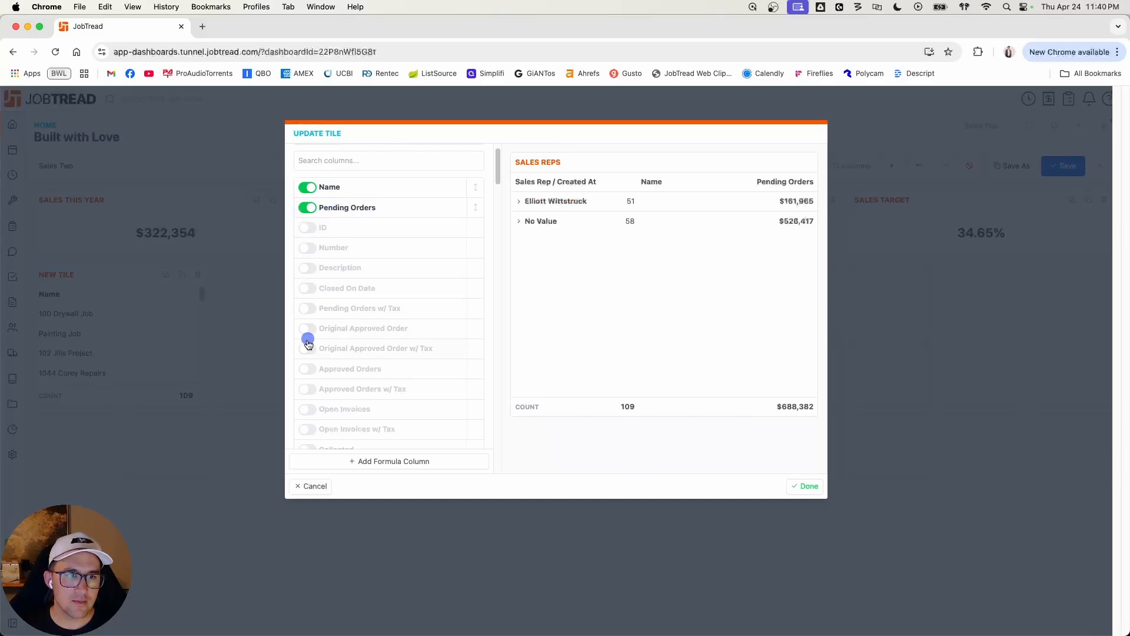
pyautogui.click(307, 368)
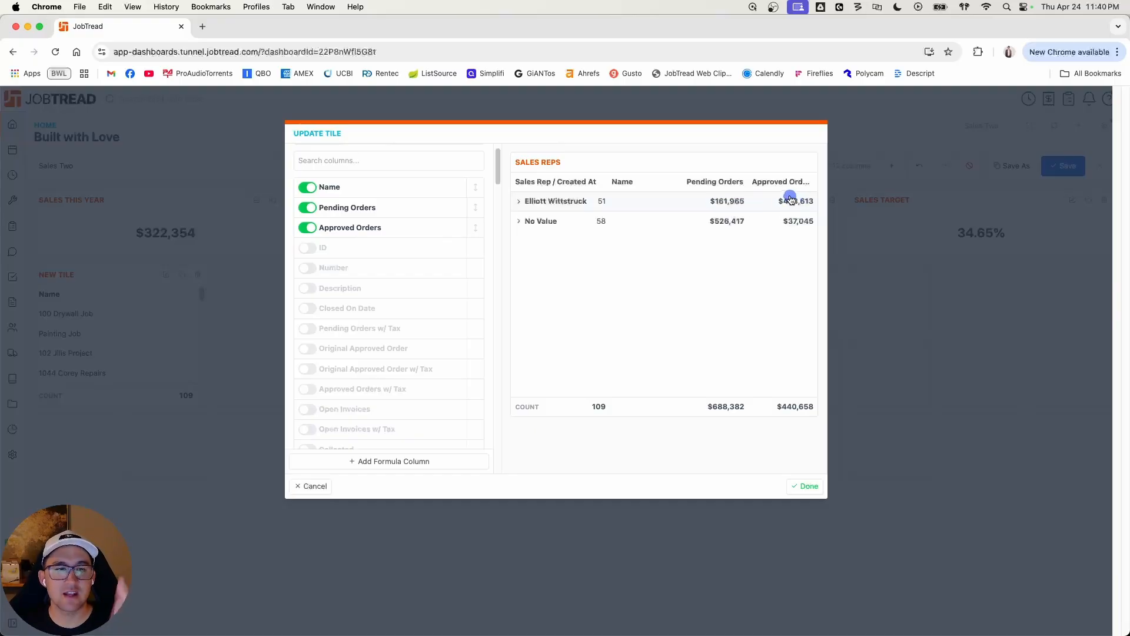
# Step: Start a formula column named Conversion Rate with the Percentage type for the Sales Reps report
pyautogui.scroll(-5, 431, 297)
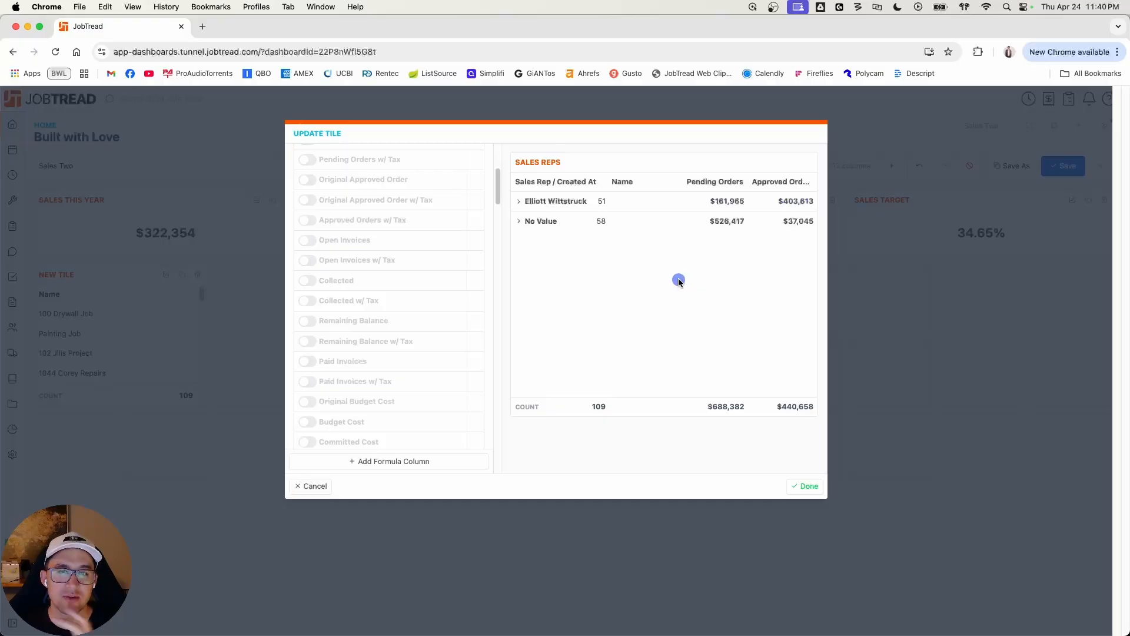
pyautogui.click(369, 465)
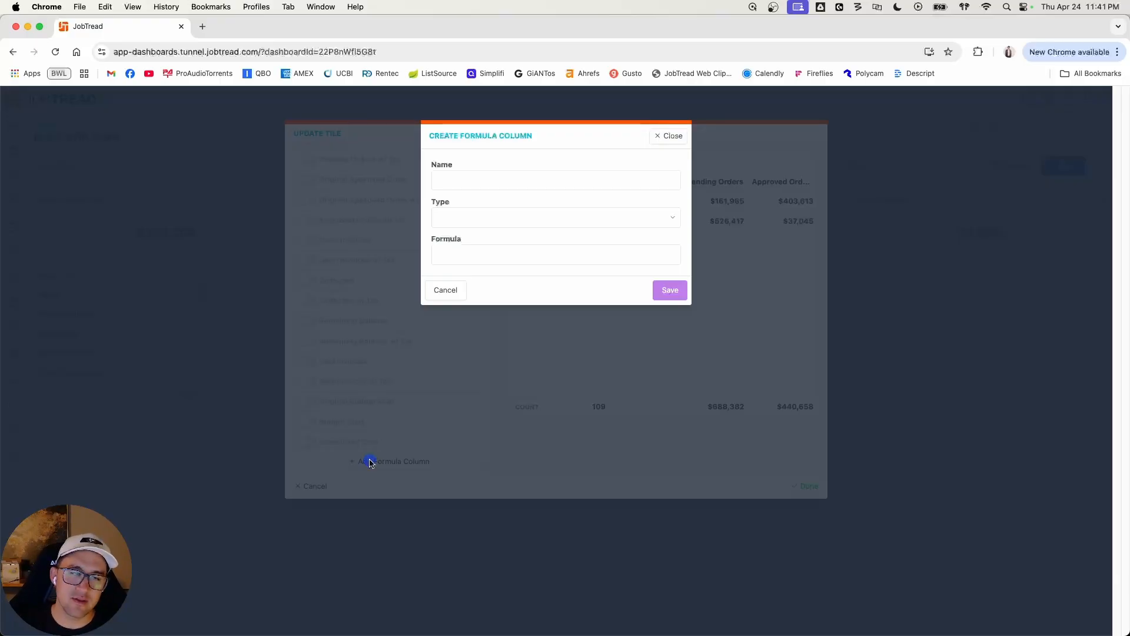
pyautogui.click(481, 178)
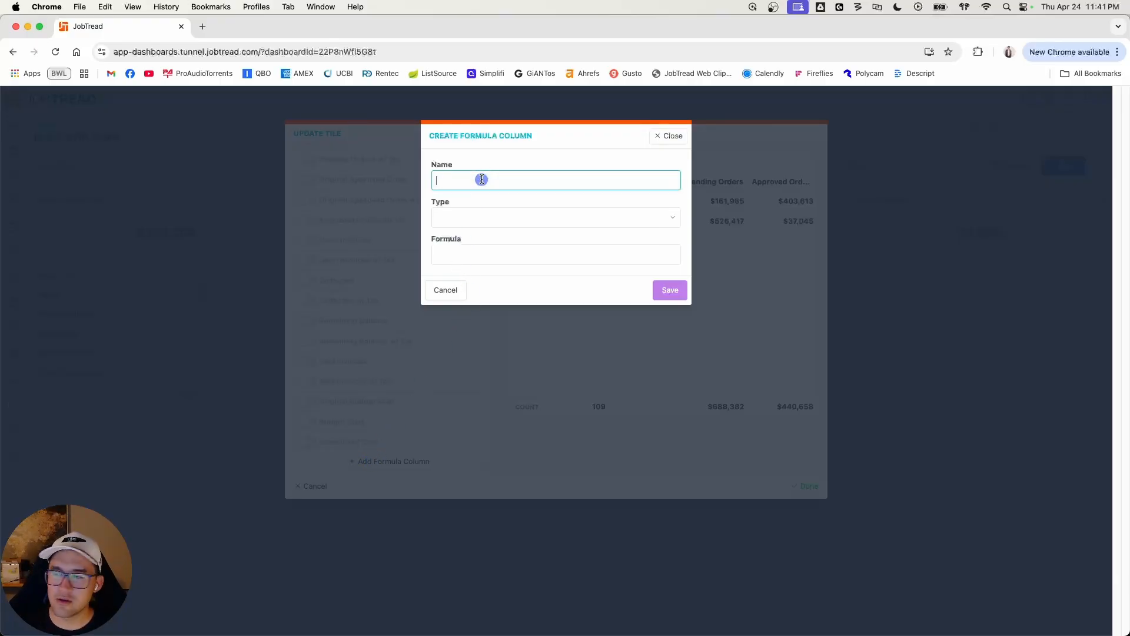
pyautogui.write('Conversion Rate')
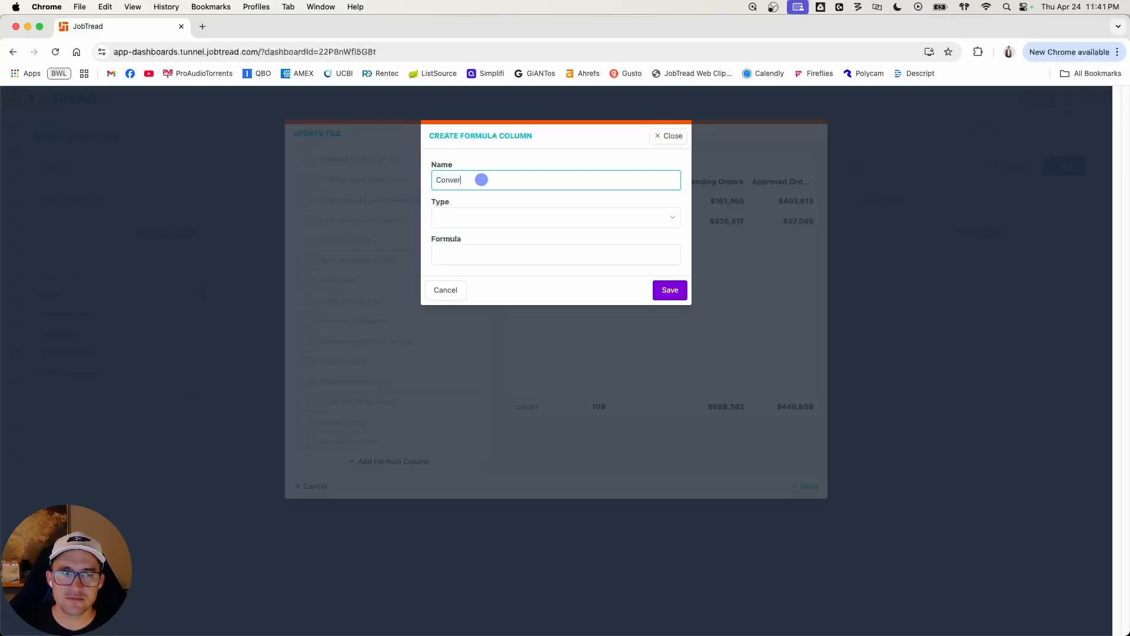
pyautogui.click(516, 222)
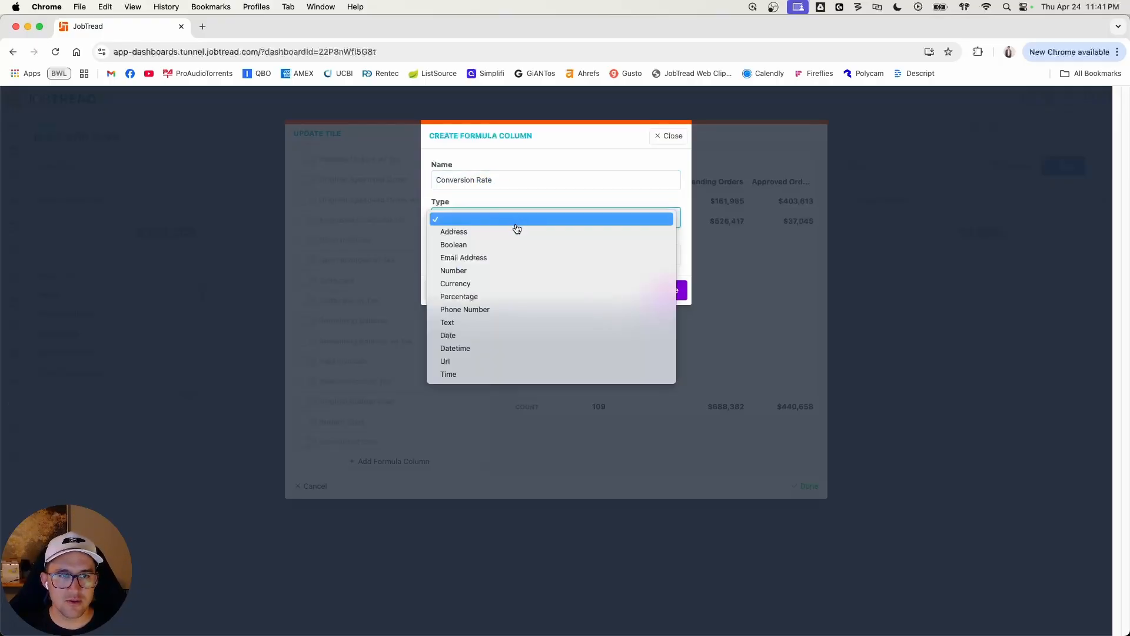
pyautogui.click(503, 298)
# Step: Enter the Conversion Rate formula if({approvedOrders}>0,1,0) and save the column
pyautogui.click(499, 254)
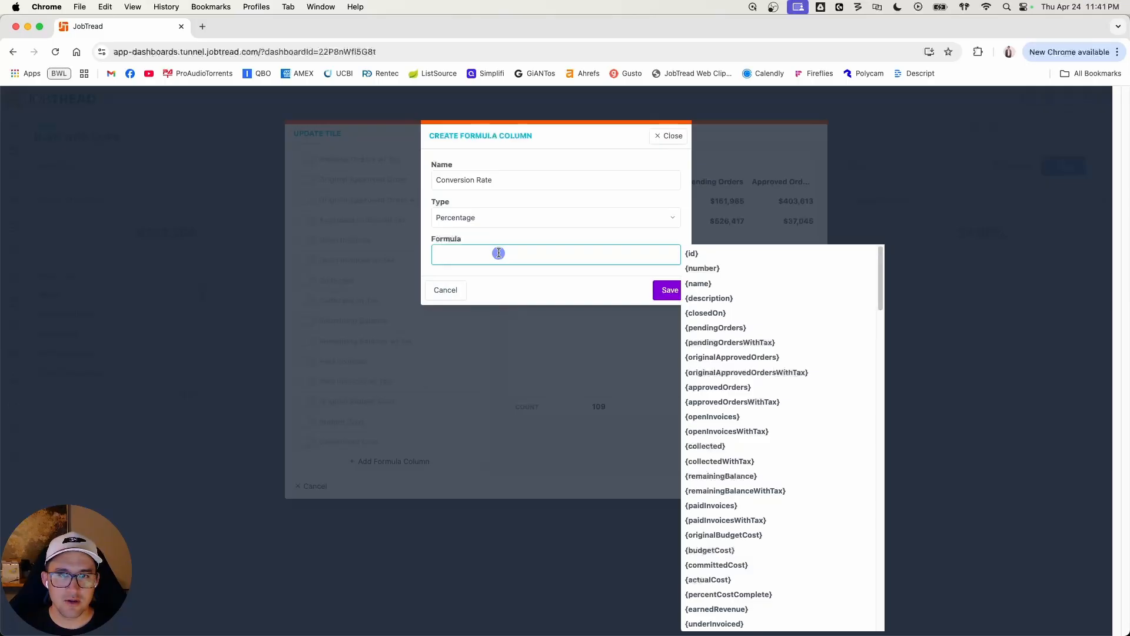
pyautogui.click(516, 271)
pyautogui.click(517, 259)
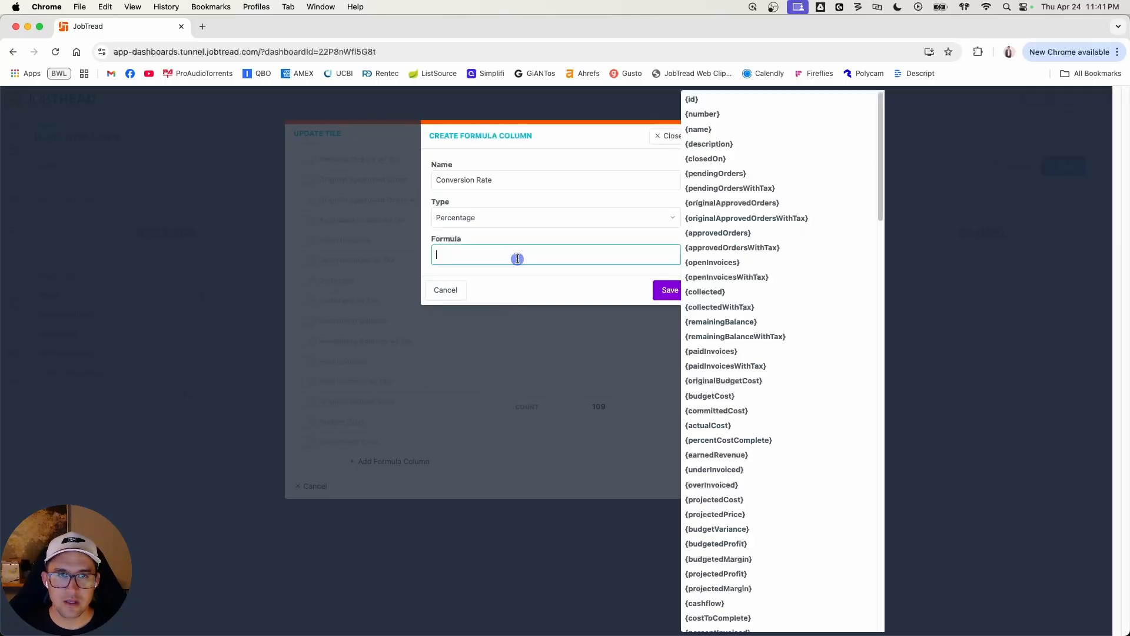
pyautogui.write('if(appro')
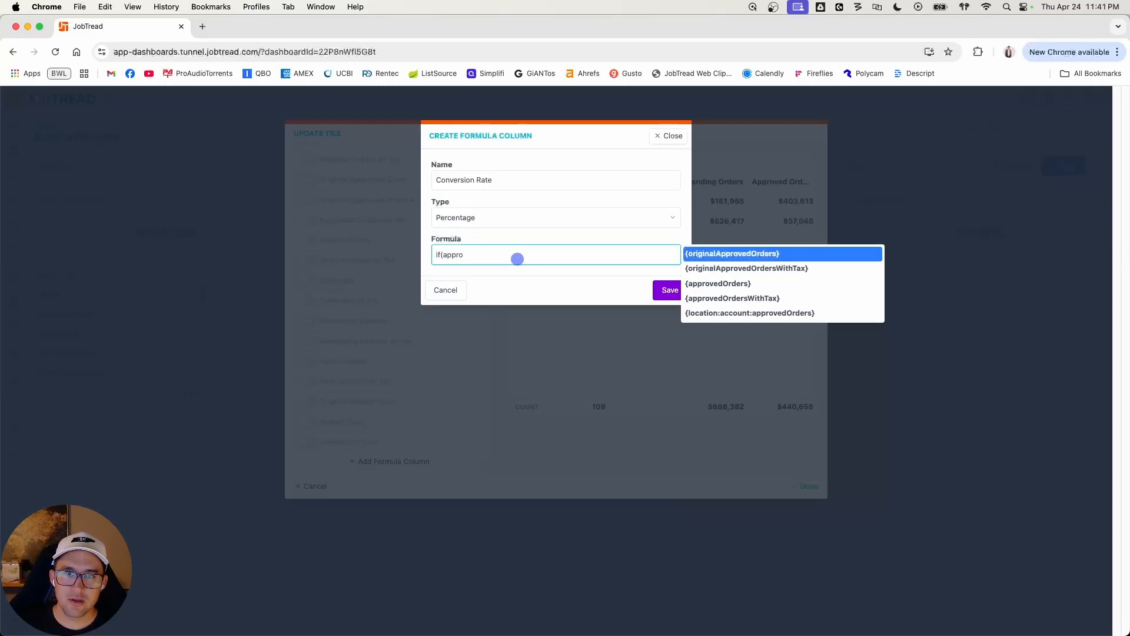
pyautogui.press('Down')
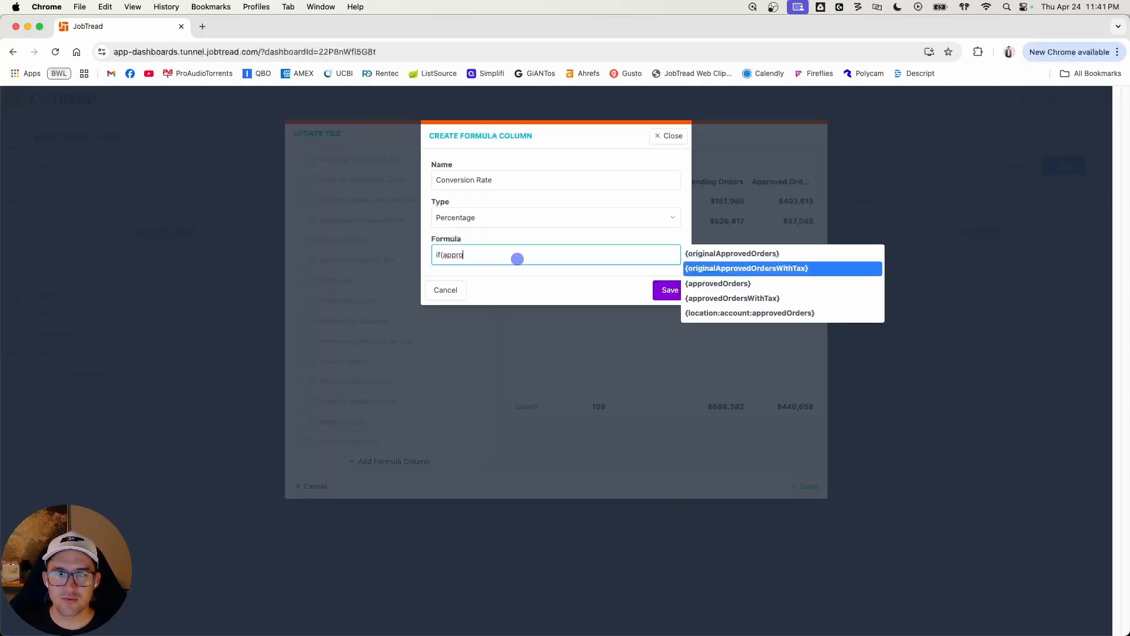
pyautogui.press('Down')
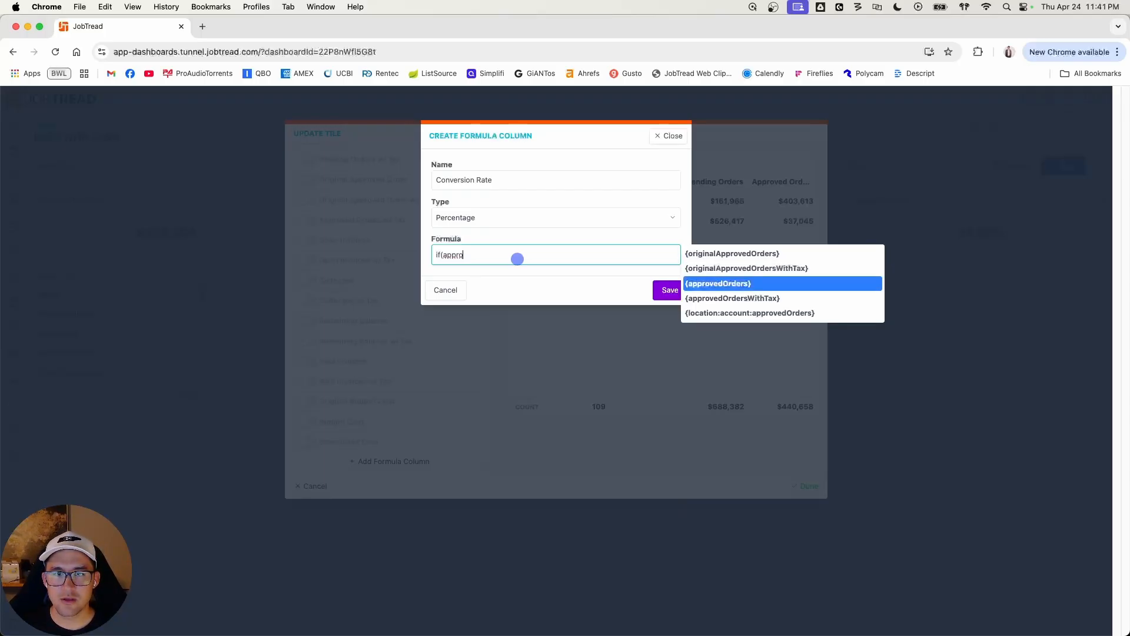
pyautogui.press('Return')
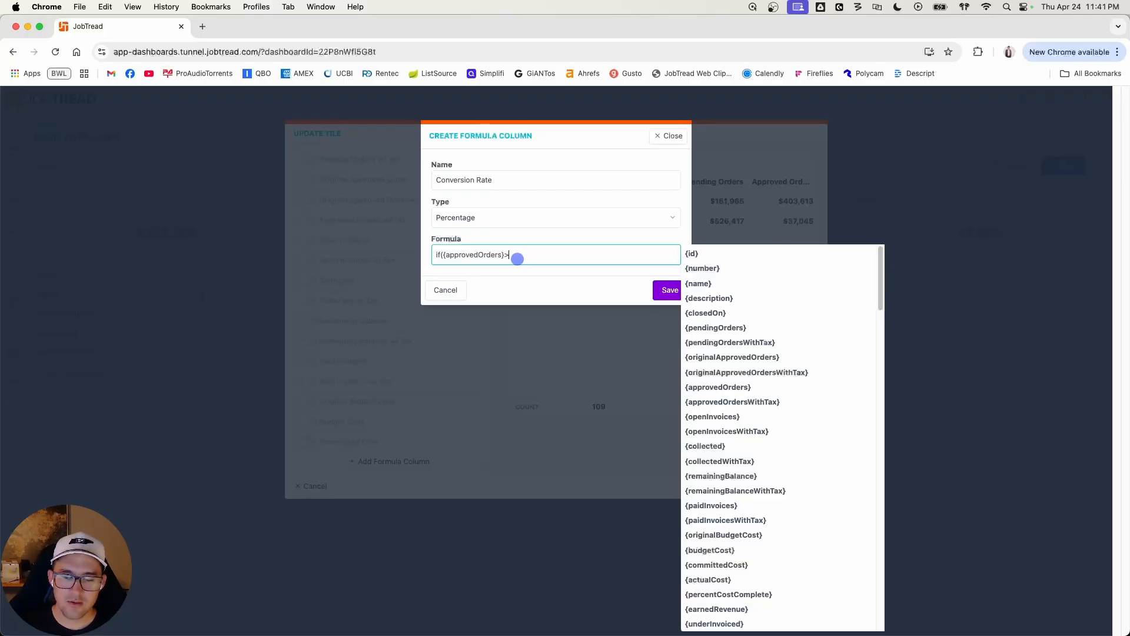
pyautogui.write('>0,1,0')
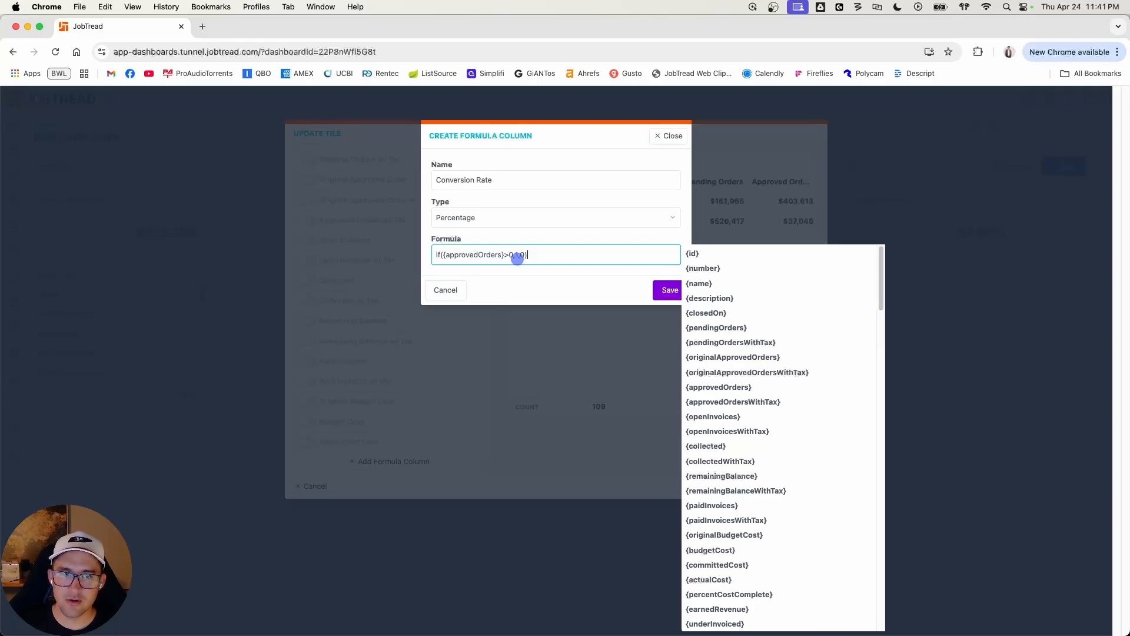
pyautogui.click(667, 292)
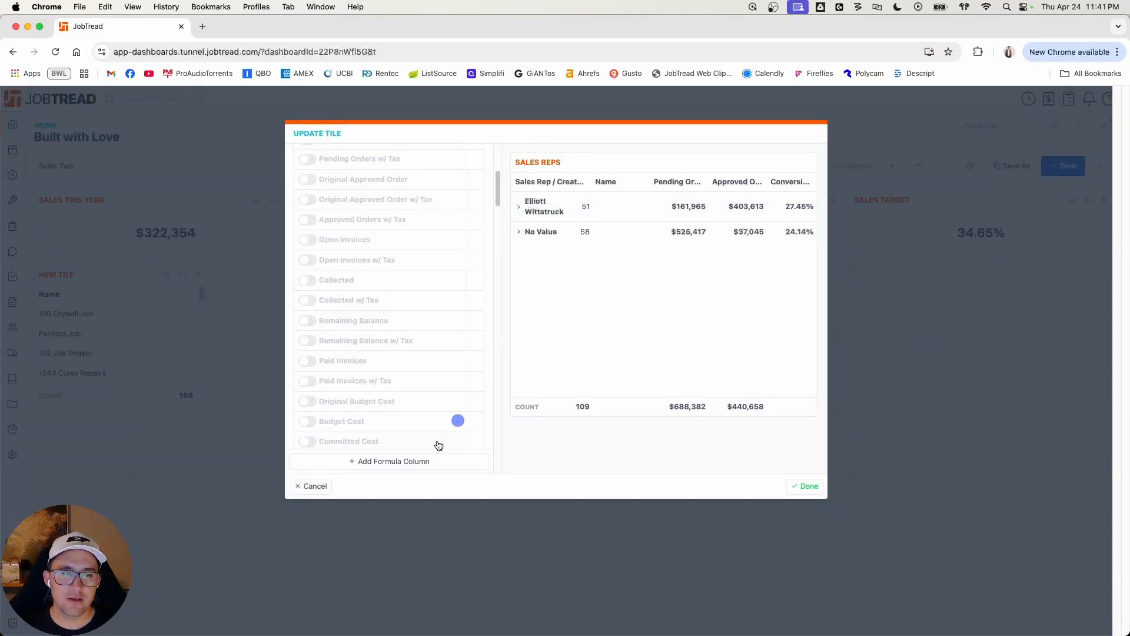
# Step: Start a second formula column named Commission with the Currency type
pyautogui.click(384, 463)
pyautogui.click(504, 185)
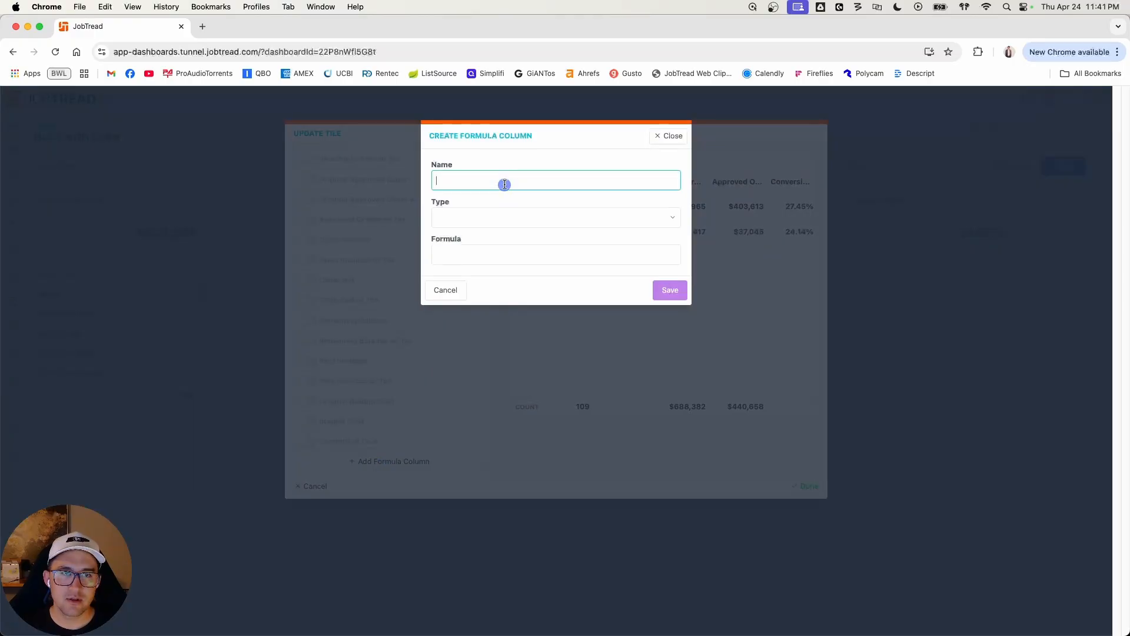
pyautogui.write('Commission')
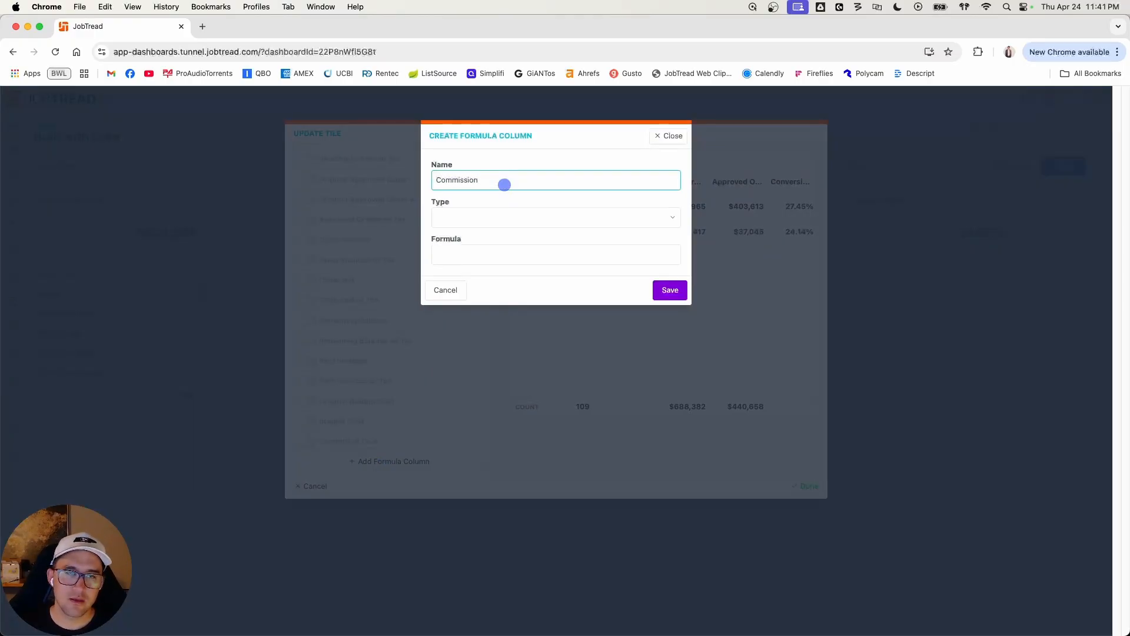
pyautogui.click(502, 223)
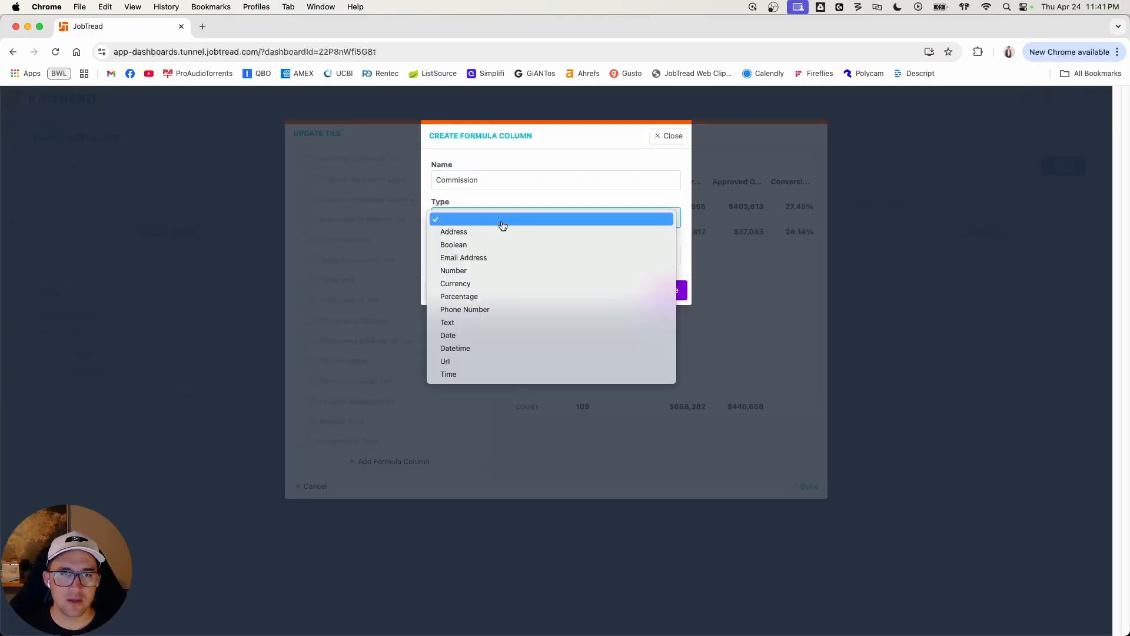
pyautogui.click(497, 284)
# Step: Enter the Commission formula {approvedOrders}*0.10 and save the column
pyautogui.click(534, 252)
pyautogui.write('approv')
pyautogui.press('Down')
pyautogui.press('Down')
pyautogui.press('Return')
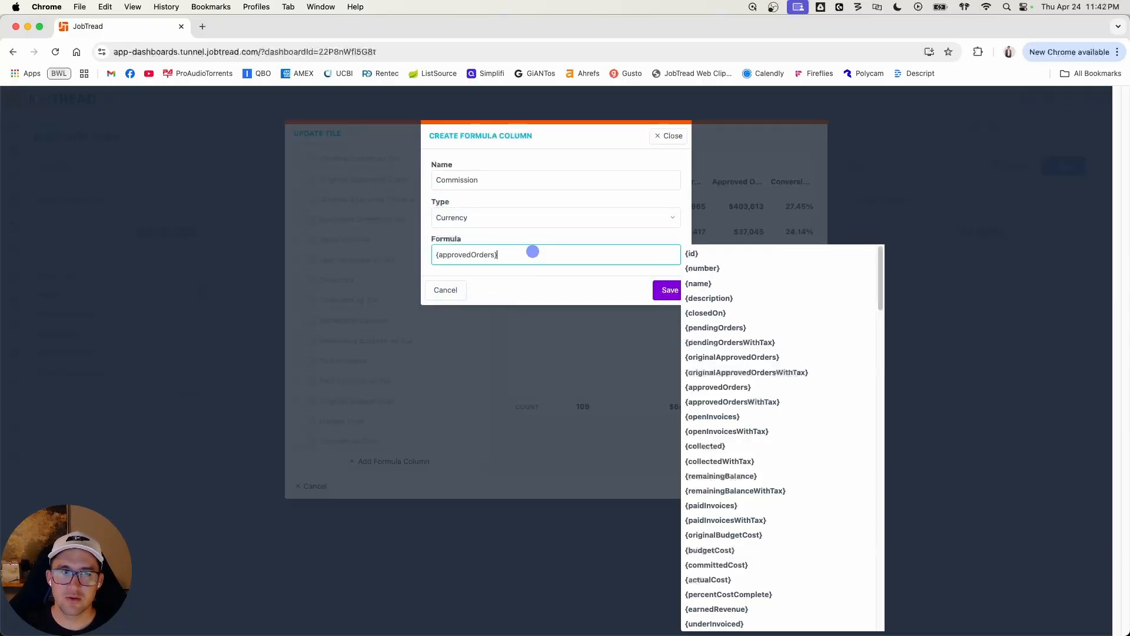
pyautogui.write('*0.10')
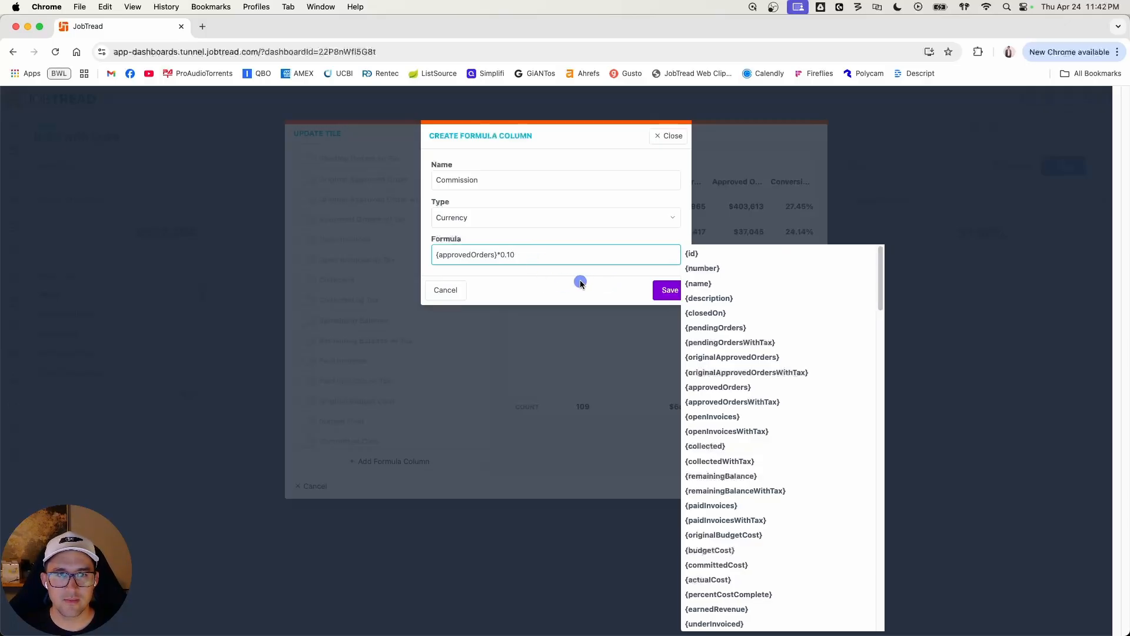
pyautogui.click(665, 290)
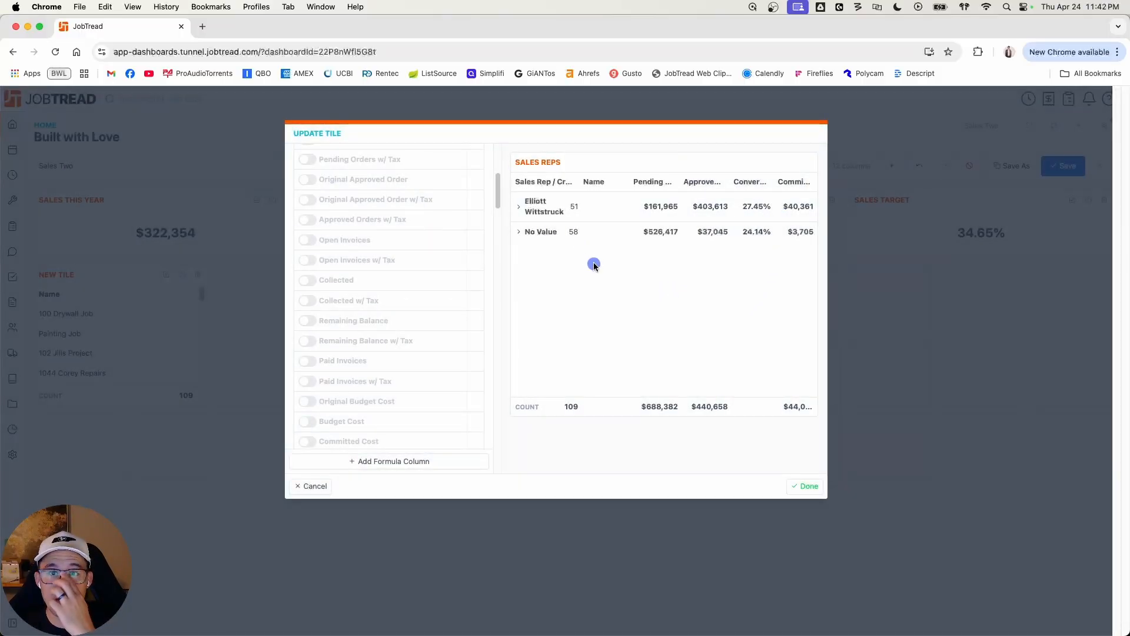
# Step: Inspect the first rep's monthly breakdown in the preview and finish the Sales Reps tile
pyautogui.click(519, 206)
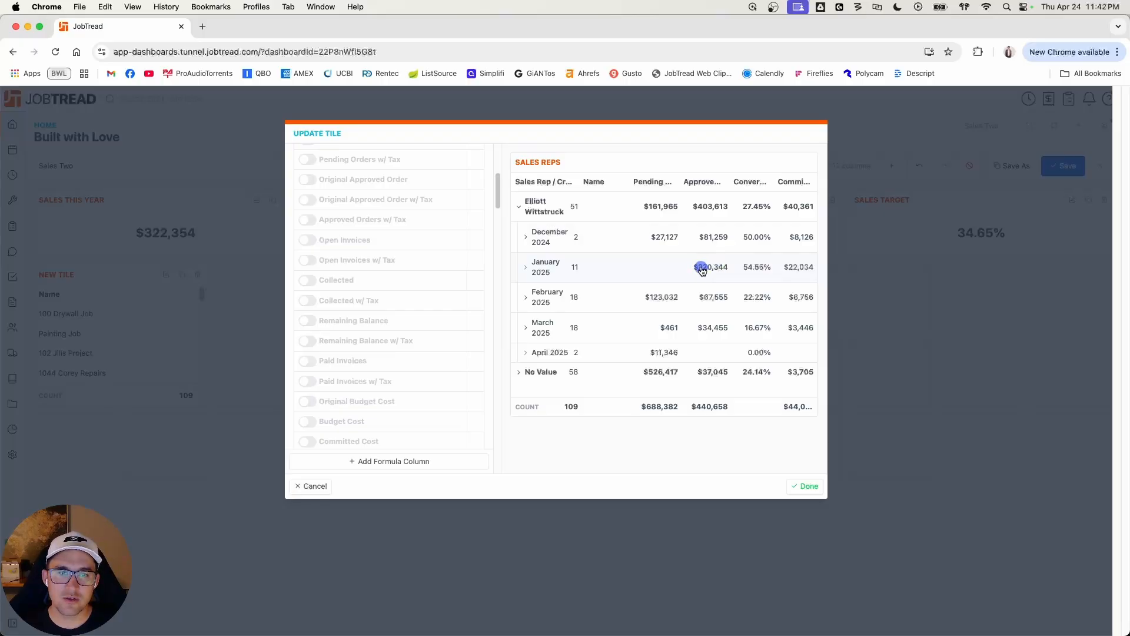
pyautogui.click(519, 206)
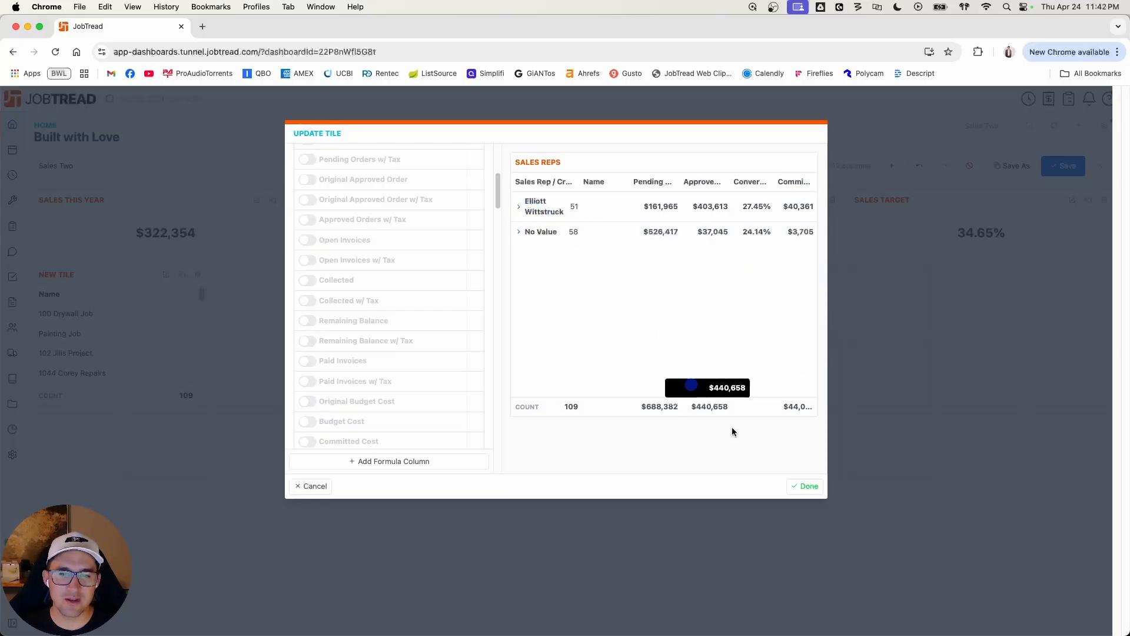
pyautogui.scroll(5, 475, 354)
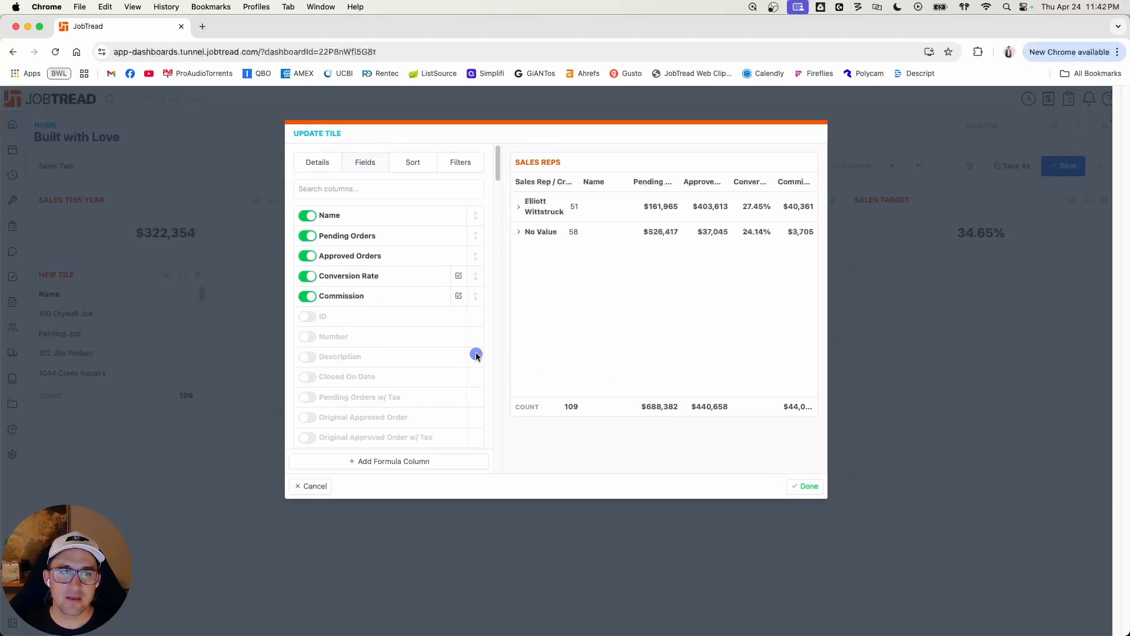
pyautogui.click(808, 486)
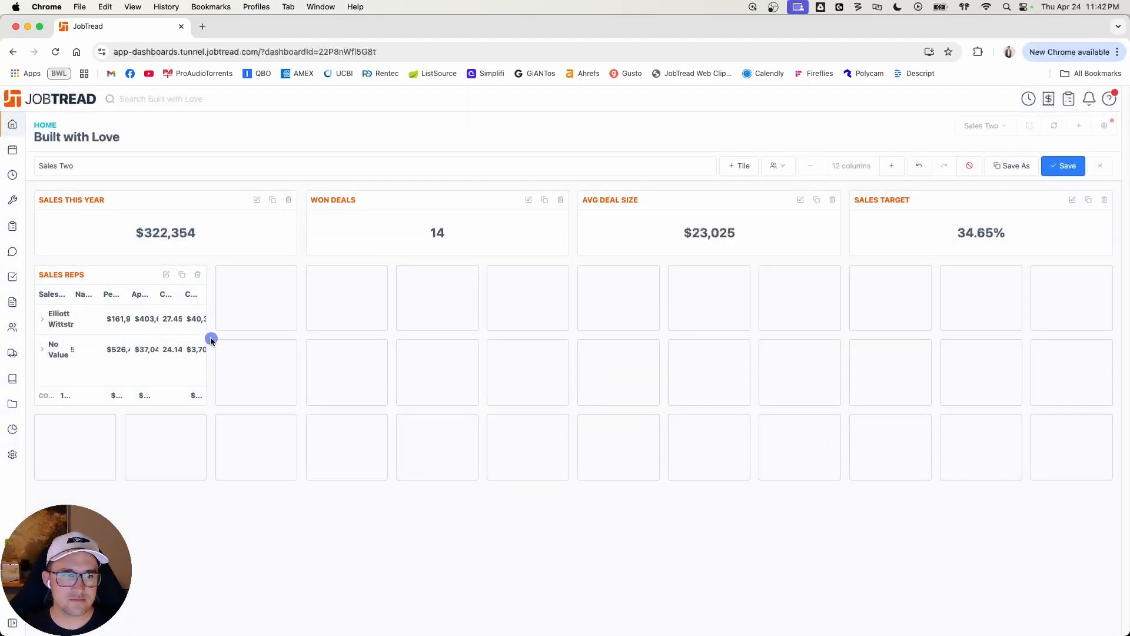
# Step: Resize the Sales Reps tile to eight columns wide and four rows high, and check the first rep's monthly breakdown
pyautogui.moveTo(202, 338); pyautogui.dragTo(749, 361)
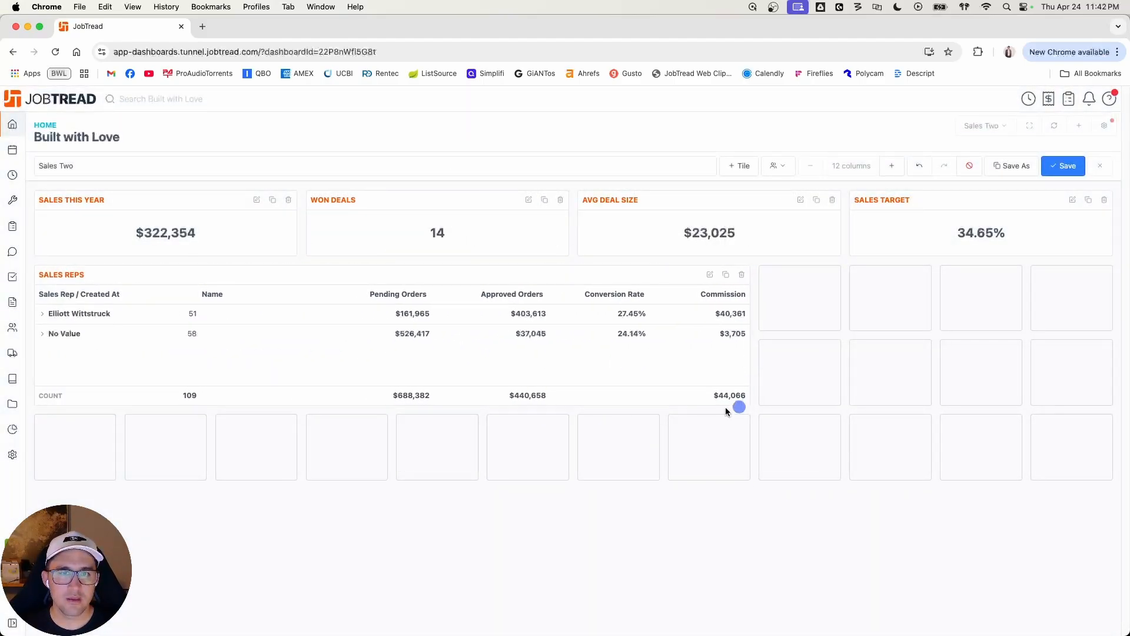
pyautogui.moveTo(335, 396); pyautogui.dragTo(342, 533)
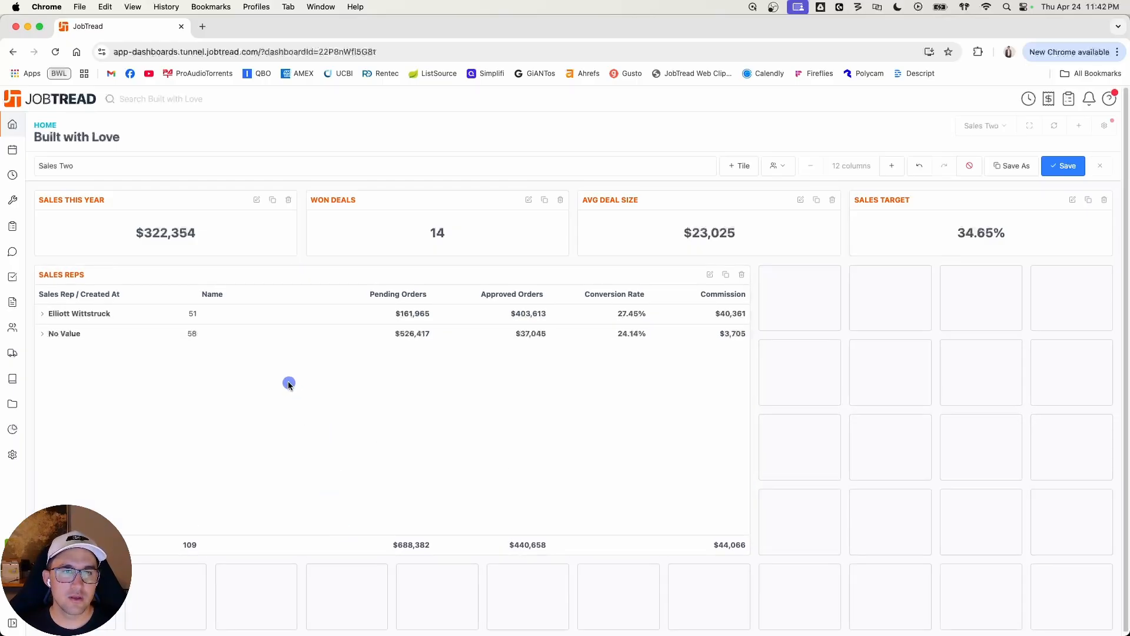
pyautogui.click(41, 314)
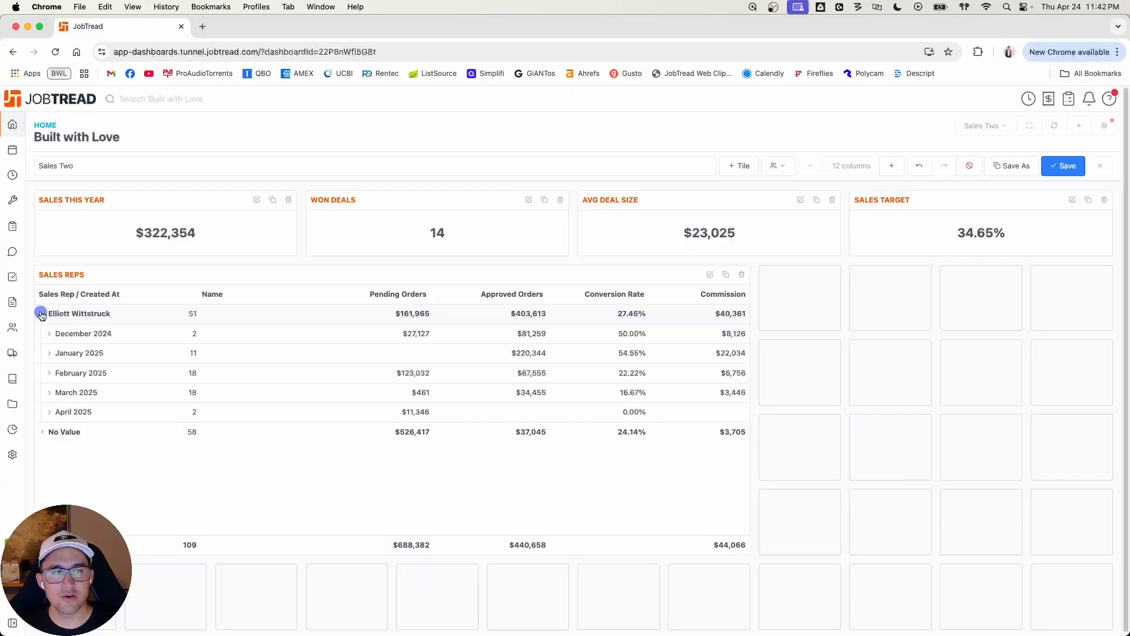
pyautogui.click(41, 314)
# Step: Add a graph tile to the dashboard, title it with the first rep's first name plus Commission, and keep Jobs as its data source
pyautogui.click(741, 165)
pyautogui.click(742, 223)
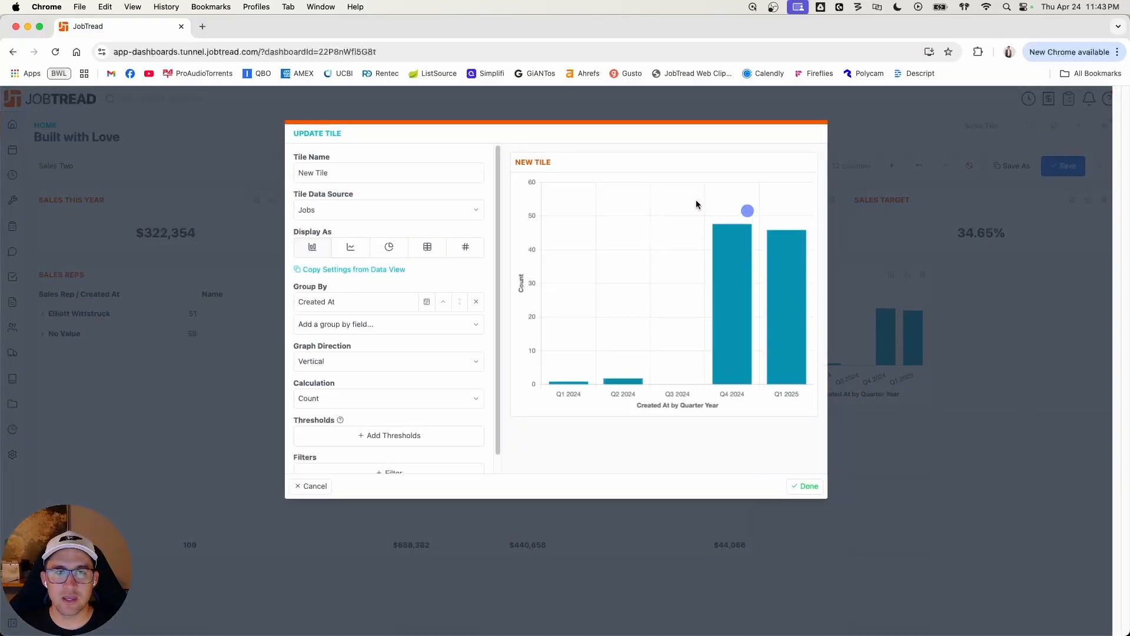
pyautogui.tripleClick(387, 172)
pyautogui.write('Elliott Commission')
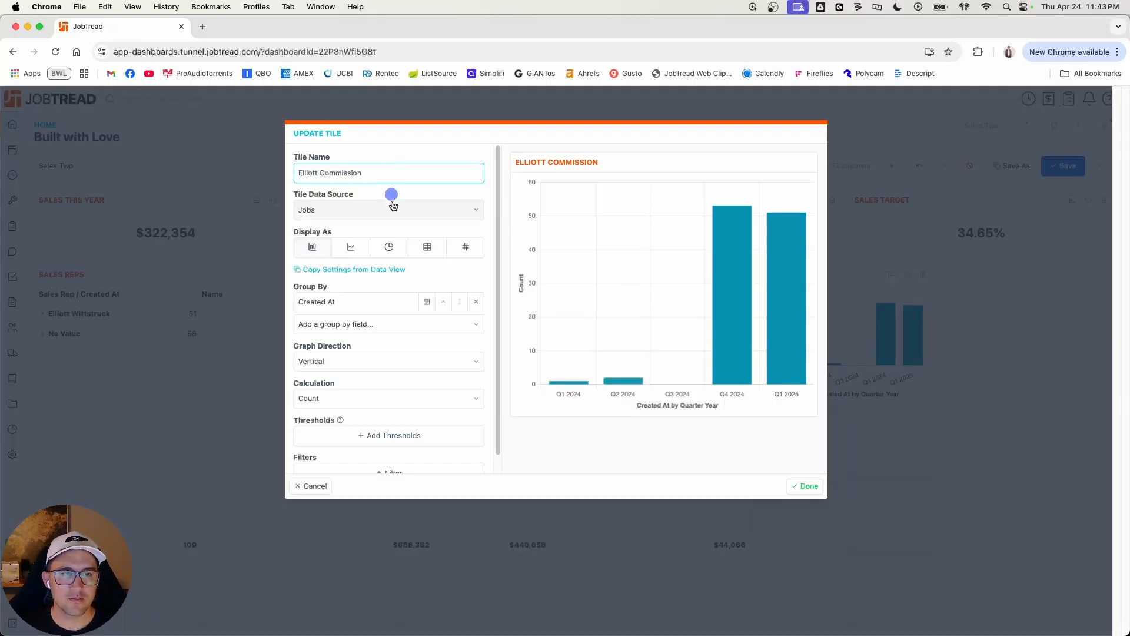
pyautogui.click(389, 209)
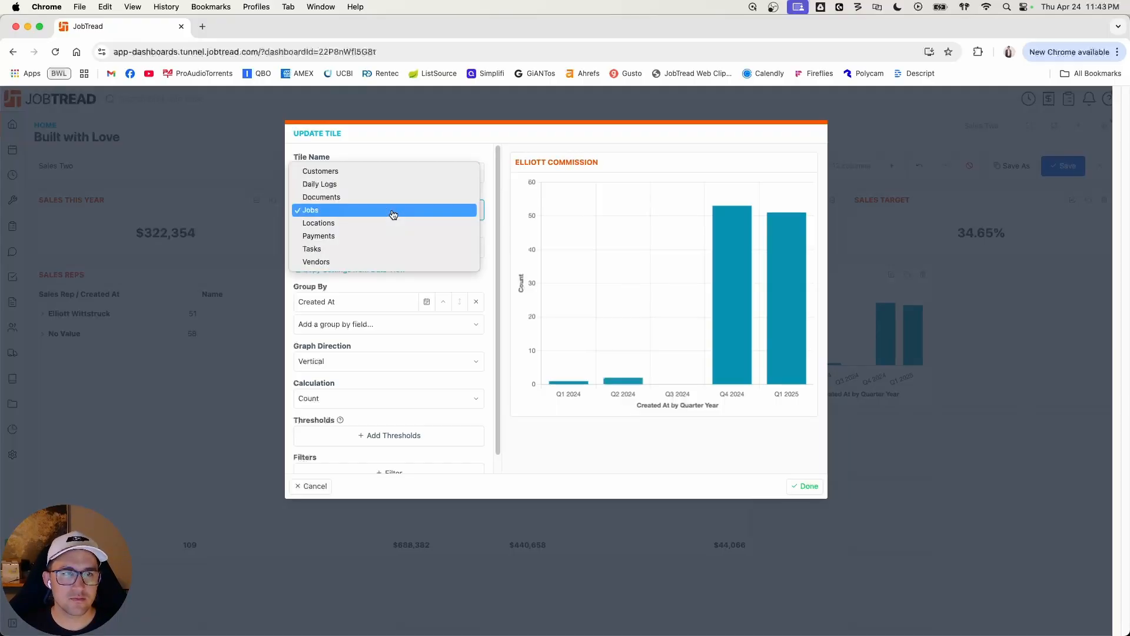
pyautogui.click(373, 211)
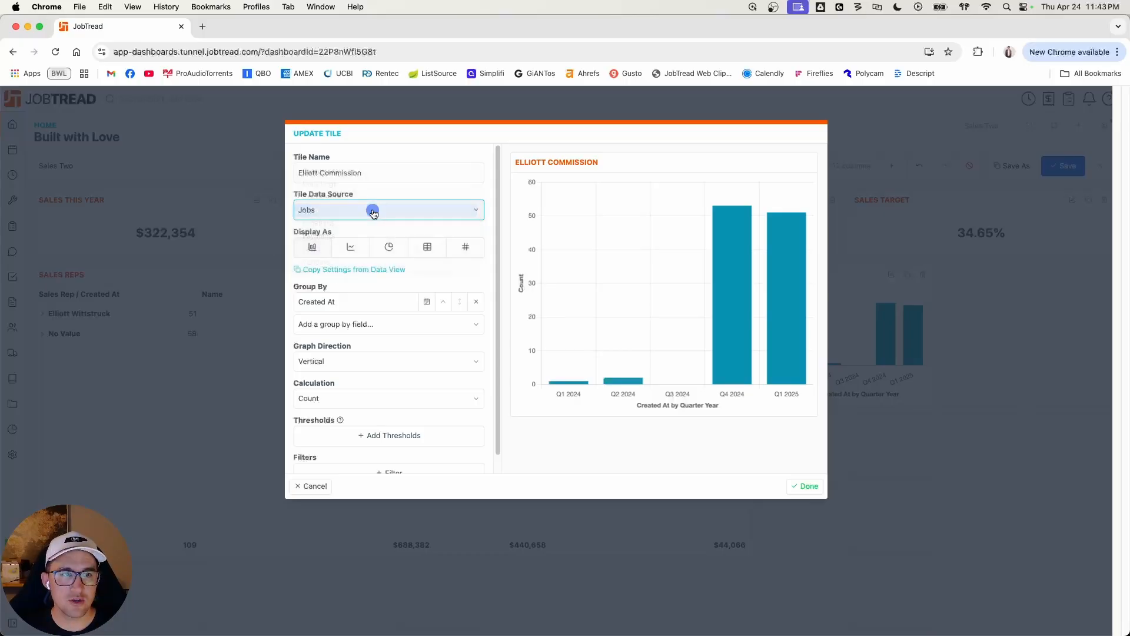
# Step: Display the new commission tile as a single value and set its calculation to Sum
pyautogui.scroll(-1, 386, 334)
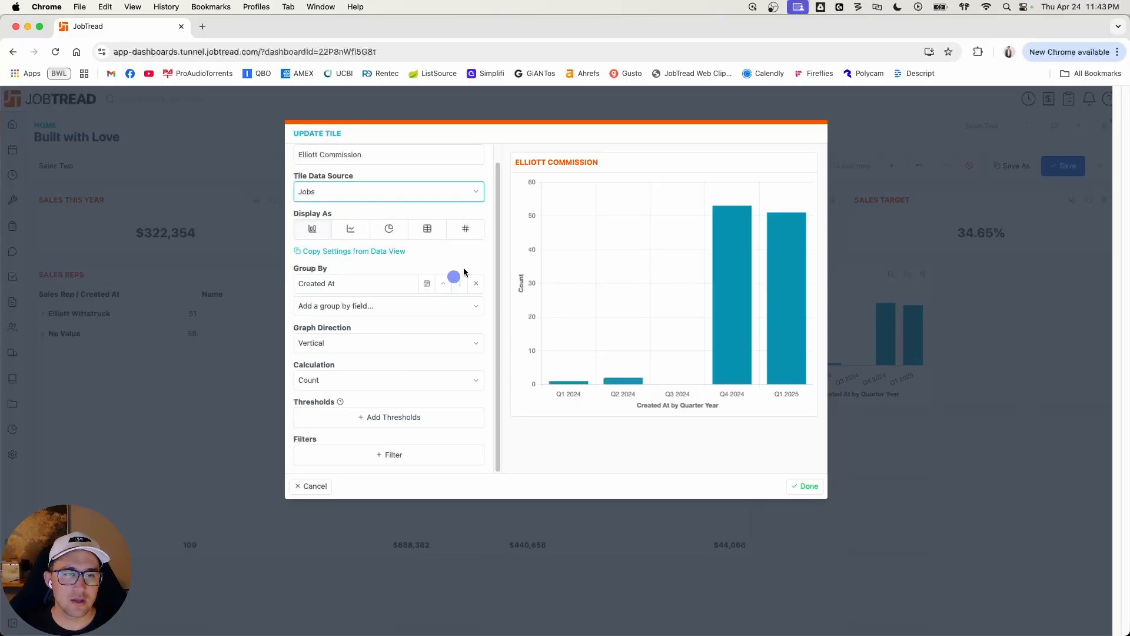
pyautogui.click(465, 248)
pyautogui.click(466, 246)
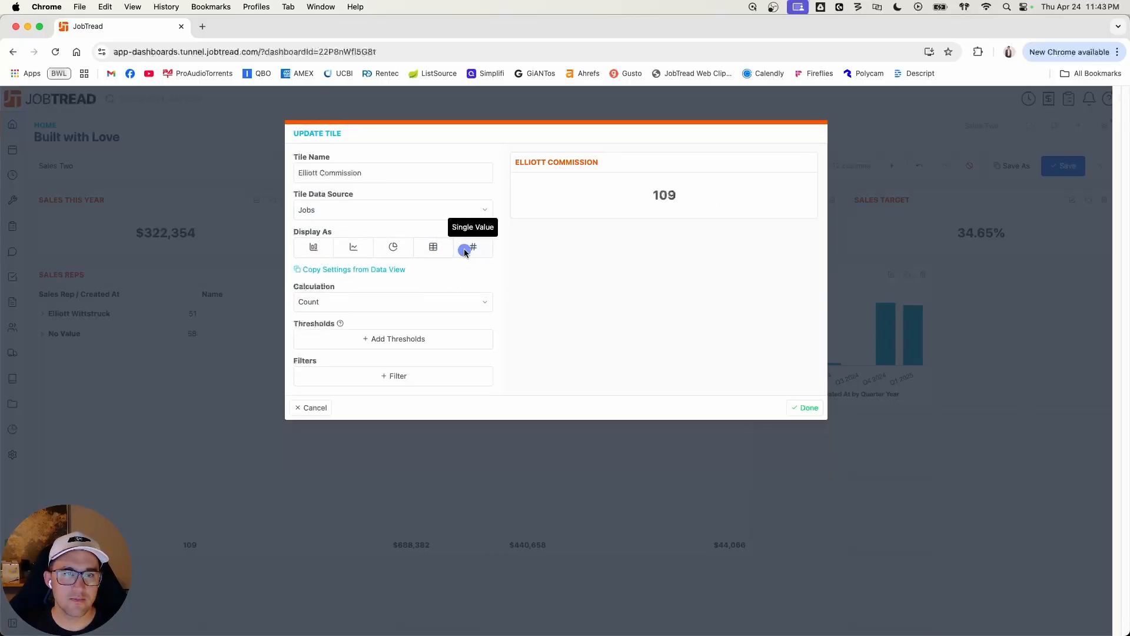
pyautogui.click(458, 302)
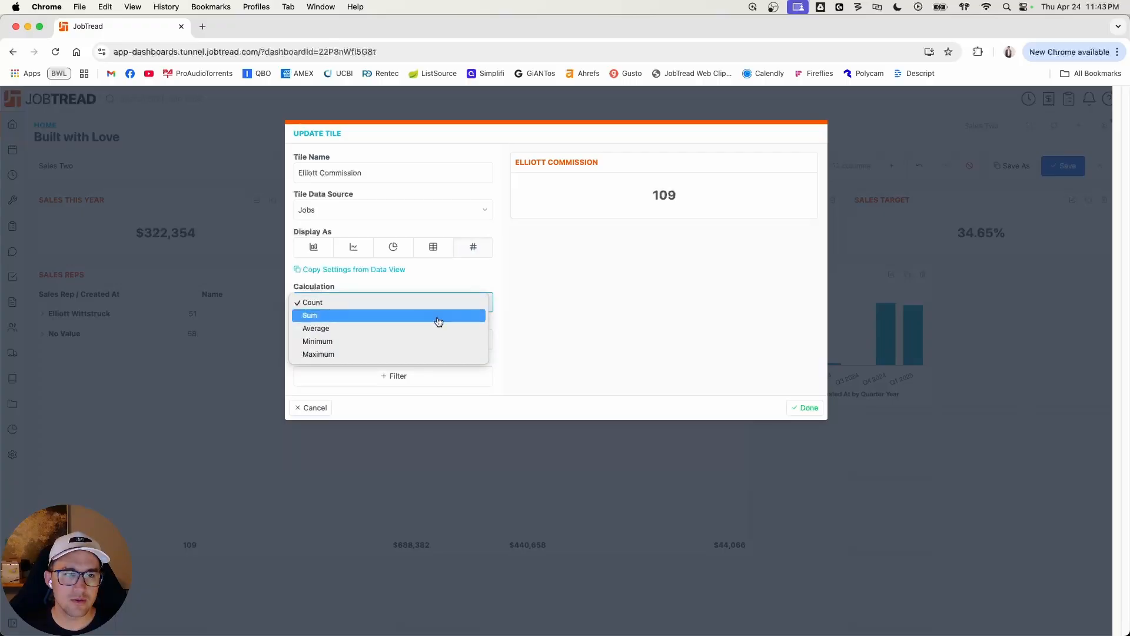
pyautogui.click(437, 319)
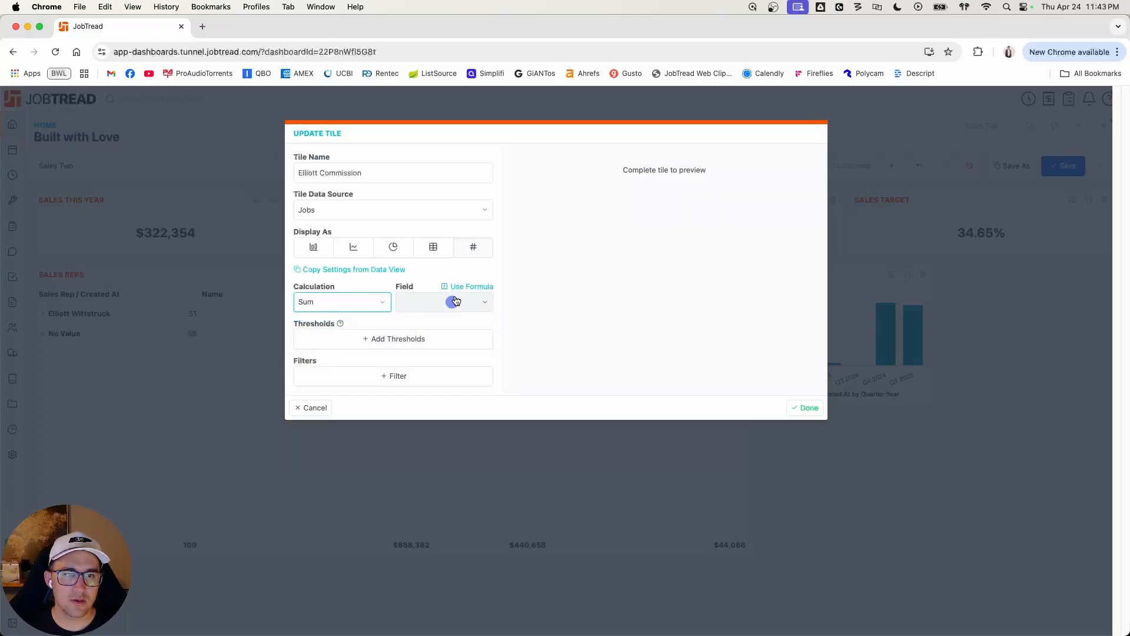
# Step: Base the sum on a formula value named comm with the formula {approvedOrders}*.10
pyautogui.click(470, 286)
pyautogui.click(383, 333)
pyautogui.write('commision')
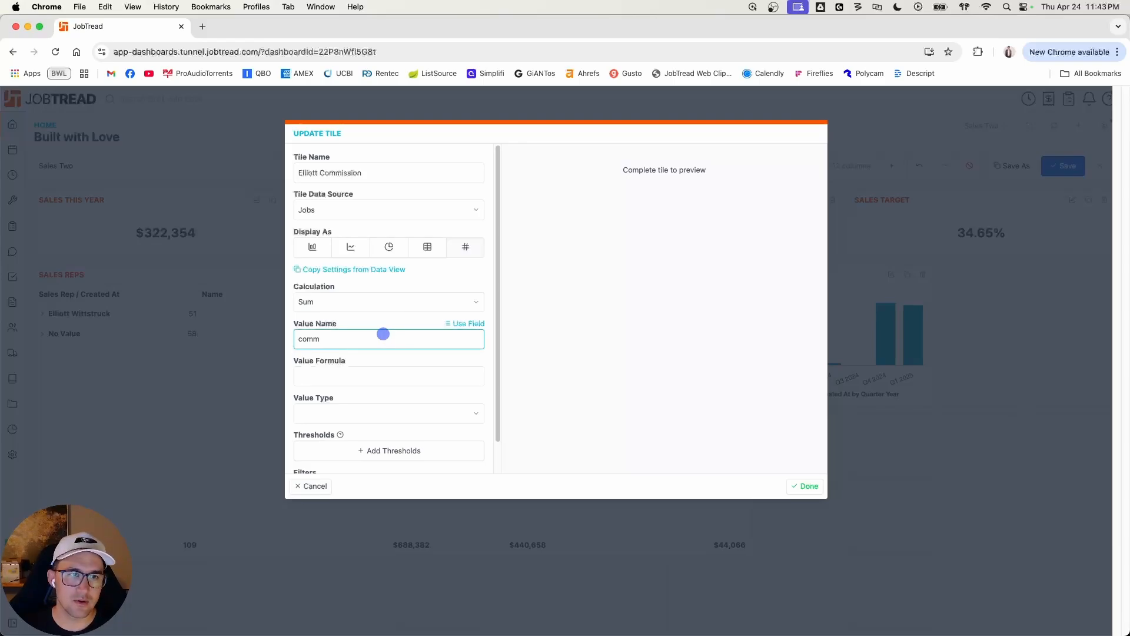
pyautogui.press('Tab')
pyautogui.write('appr')
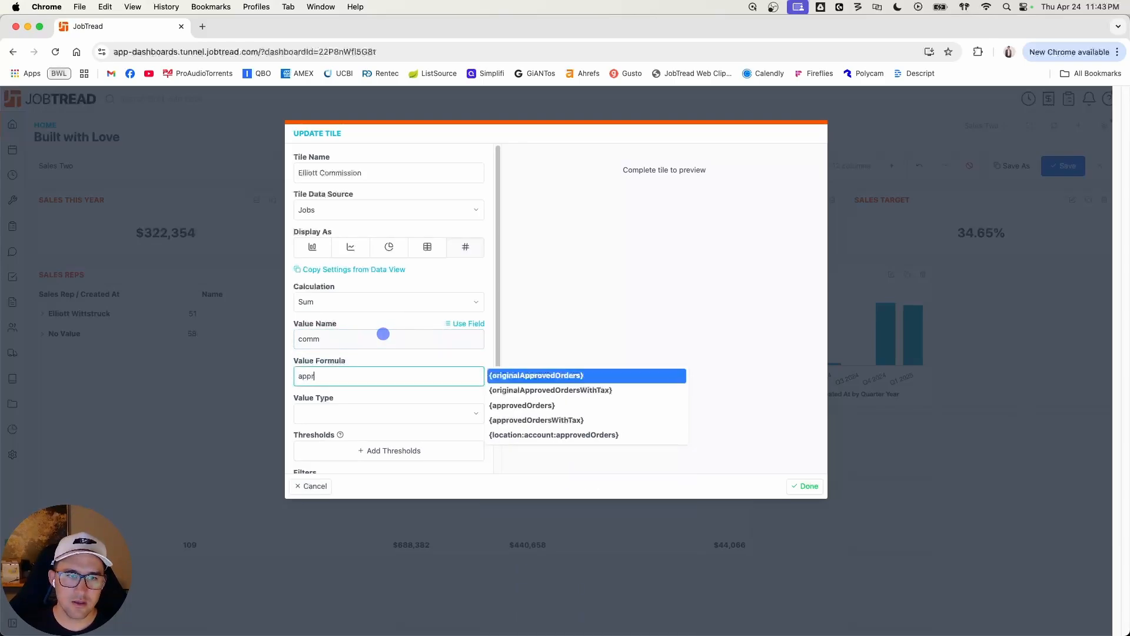
pyautogui.press('Down')
pyautogui.press('Down')
pyautogui.press('Return')
pyautogui.write('*')
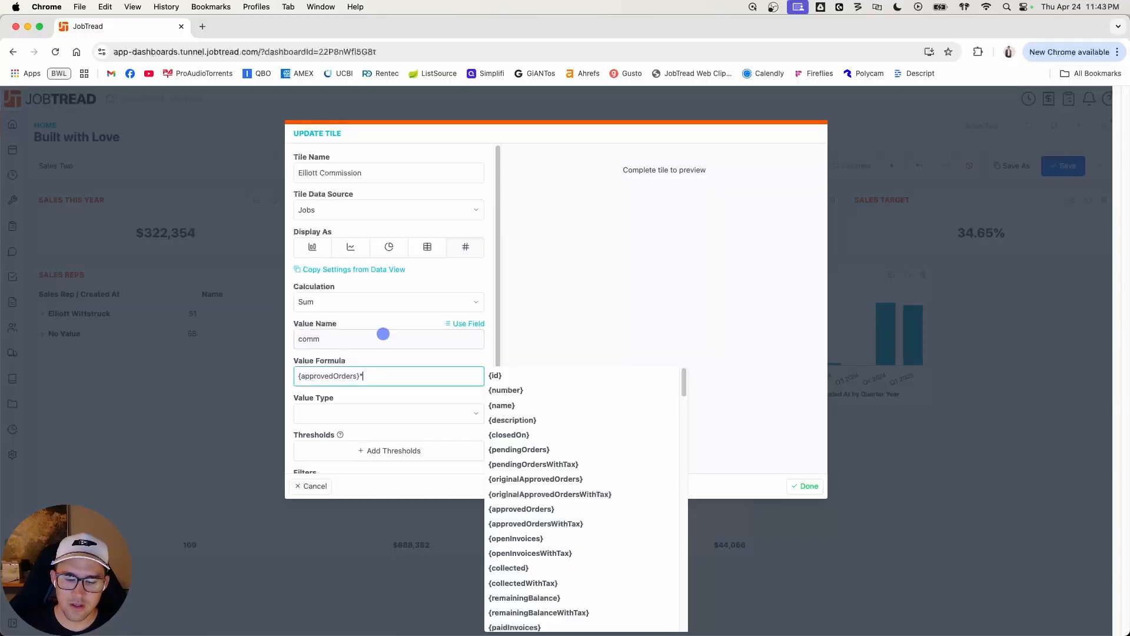
pyautogui.write('.10')
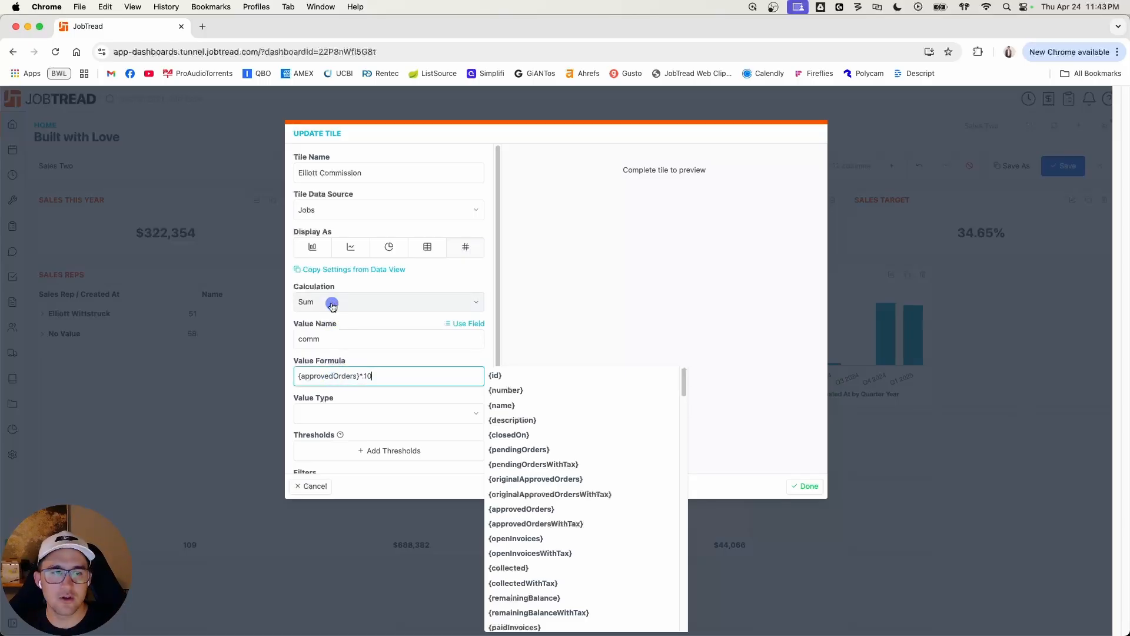
# Step: Set the commission value type to Currency and finish the tile
pyautogui.click(344, 414)
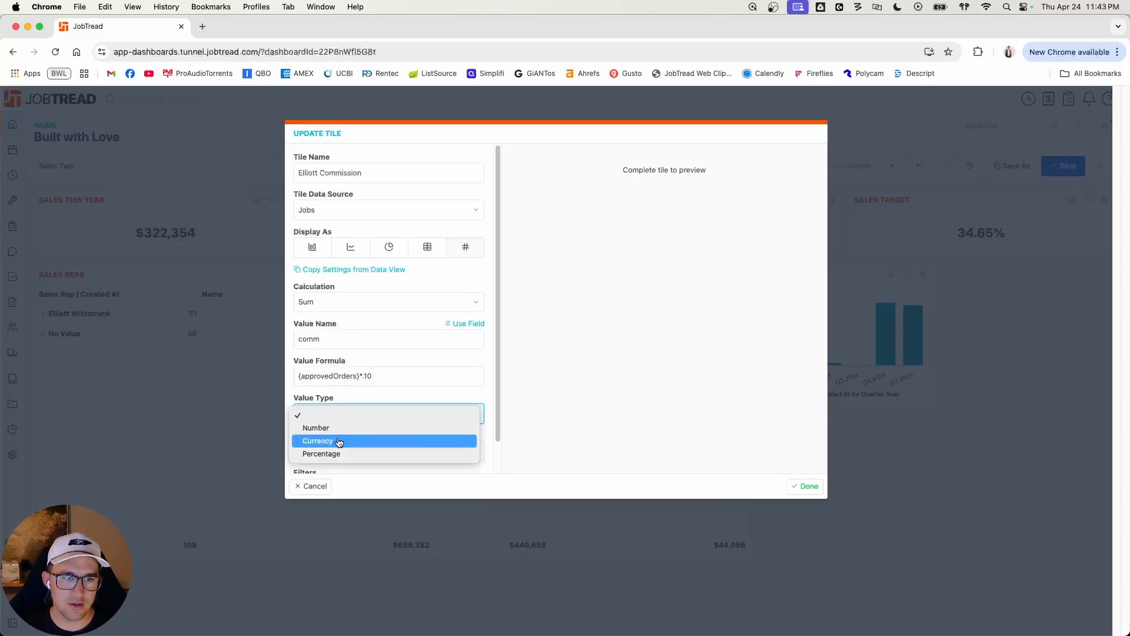
pyautogui.click(339, 442)
pyautogui.scroll(-1, 391, 431)
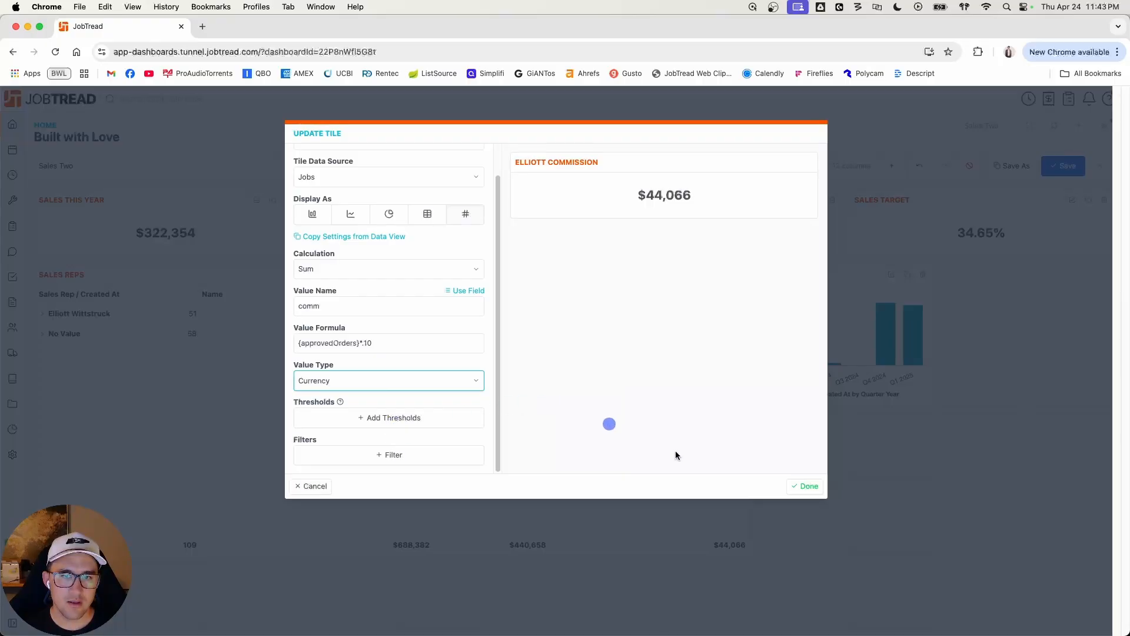
pyautogui.click(799, 488)
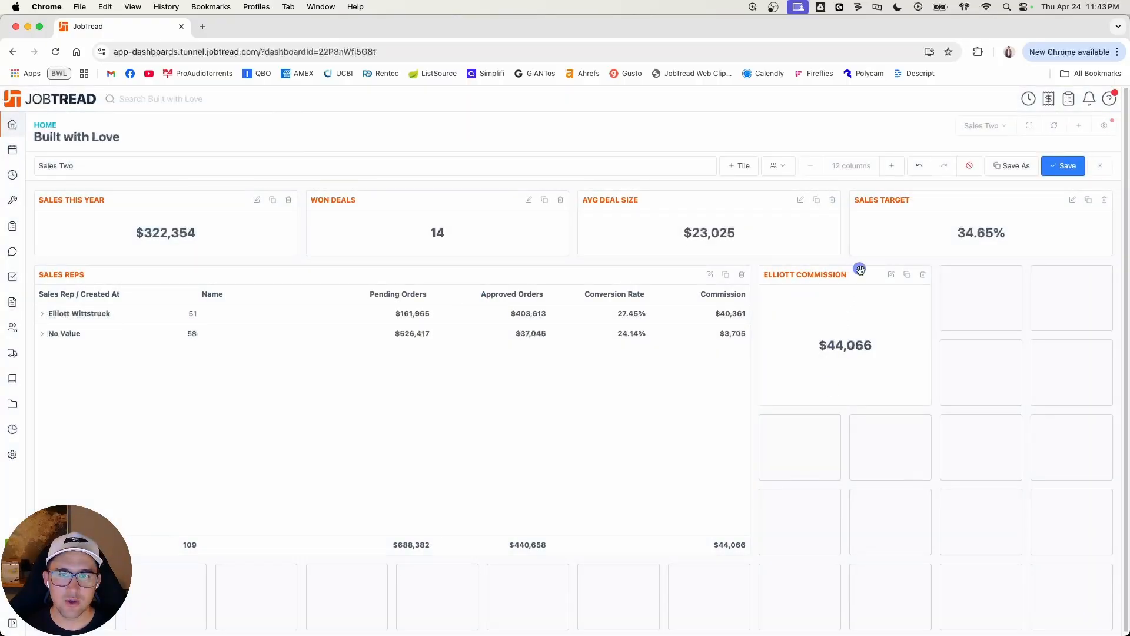
# Step: Resize the rep's commission tile to two columns wide and one row high
pyautogui.moveTo(929, 311); pyautogui.dragTo(1072, 309)
pyautogui.click(836, 367)
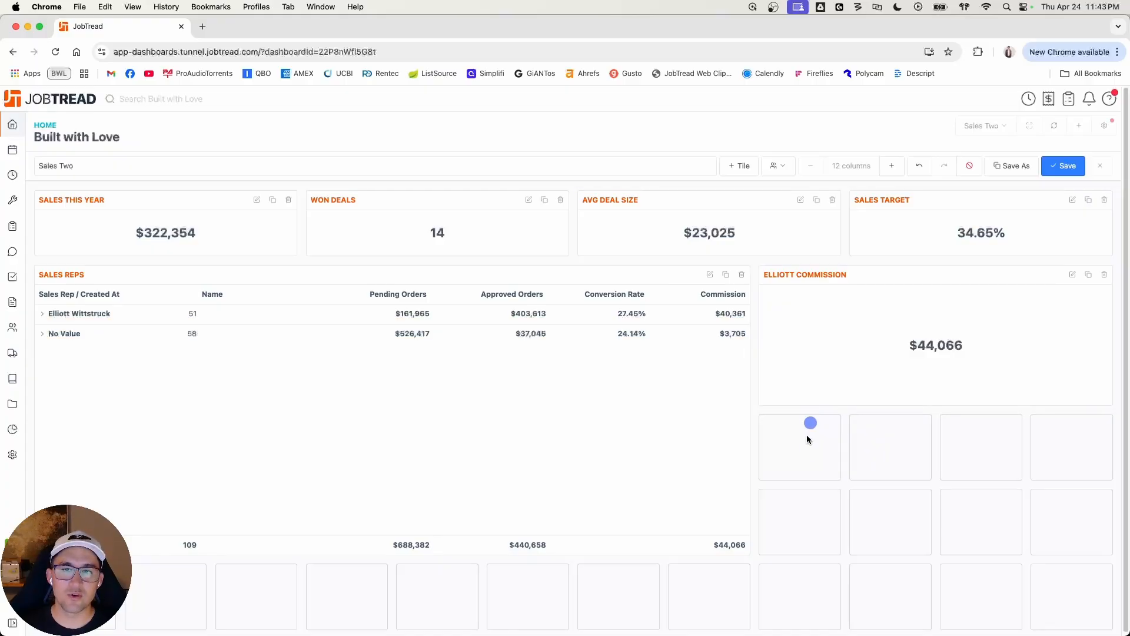
pyautogui.moveTo(1108, 410); pyautogui.dragTo(924, 348)
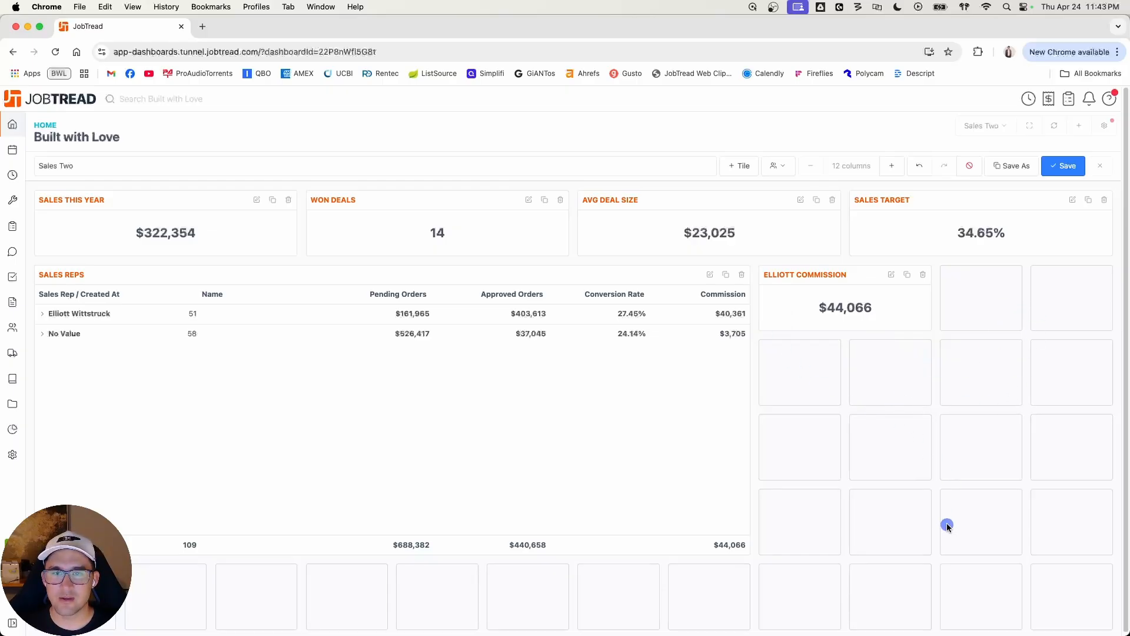
# Step: Filter the commission tile to jobs whose custom Sales Rep field is the first rep, and finish the tile
pyautogui.click(891, 275)
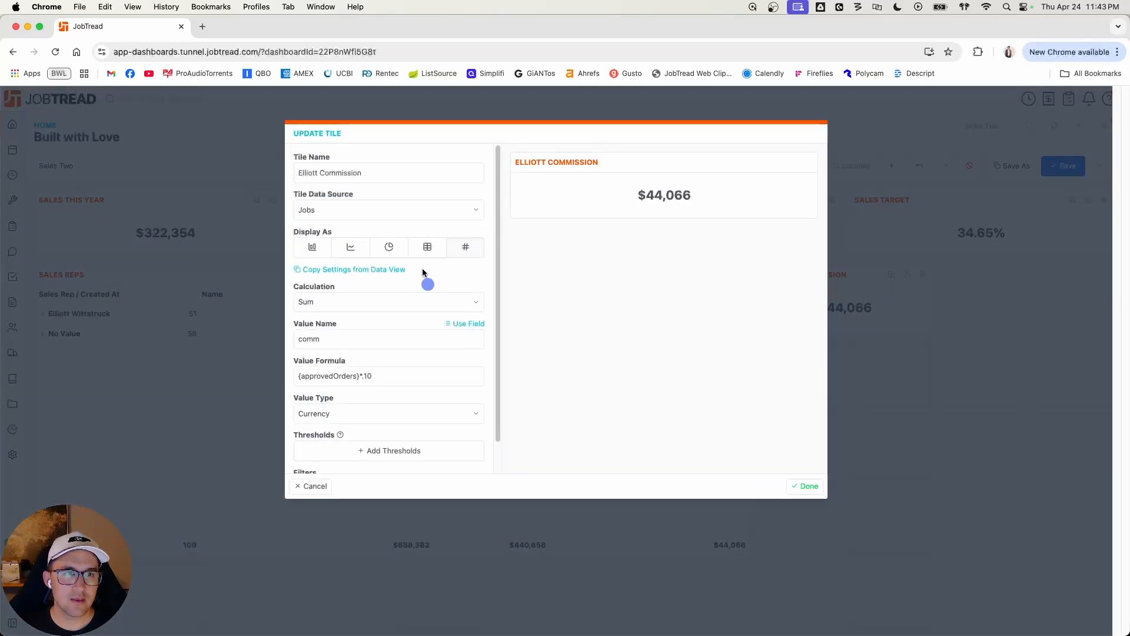
pyautogui.scroll(-2, 422, 333)
pyautogui.click(404, 455)
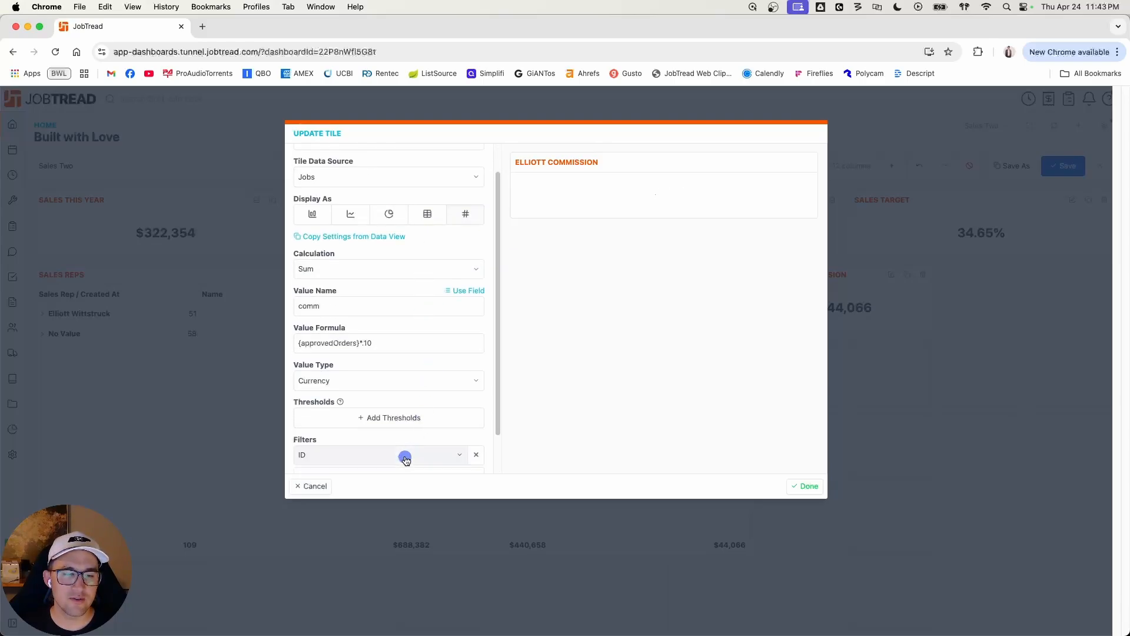
pyautogui.click(406, 454)
pyautogui.scroll(-2, 409, 454)
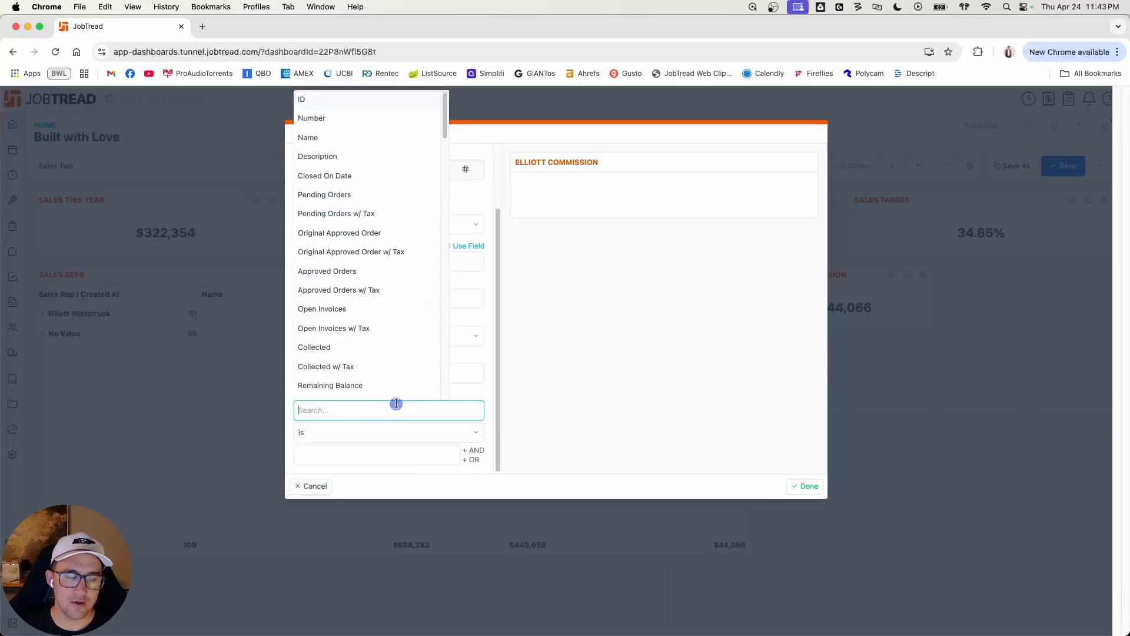
pyautogui.write('sale')
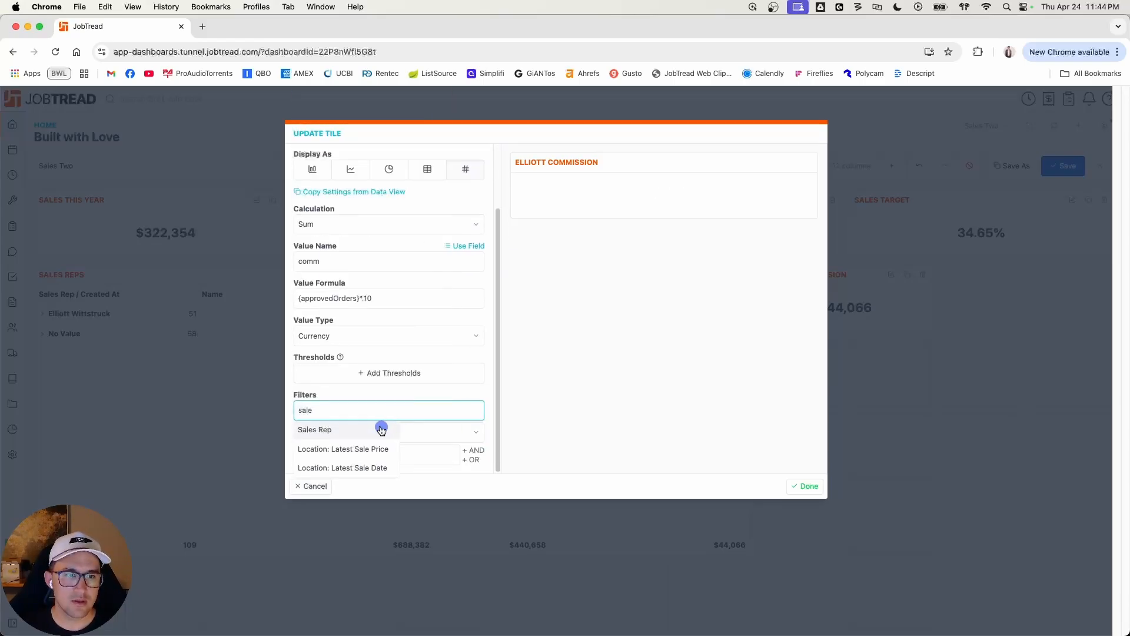
pyautogui.click(381, 429)
pyautogui.click(389, 453)
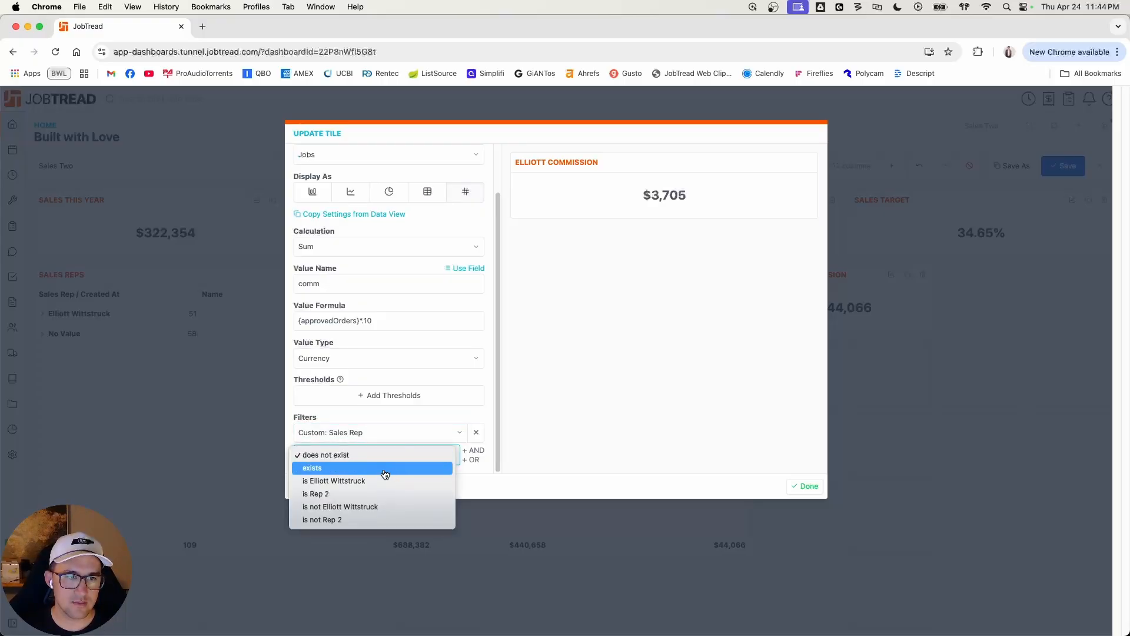
pyautogui.click(386, 481)
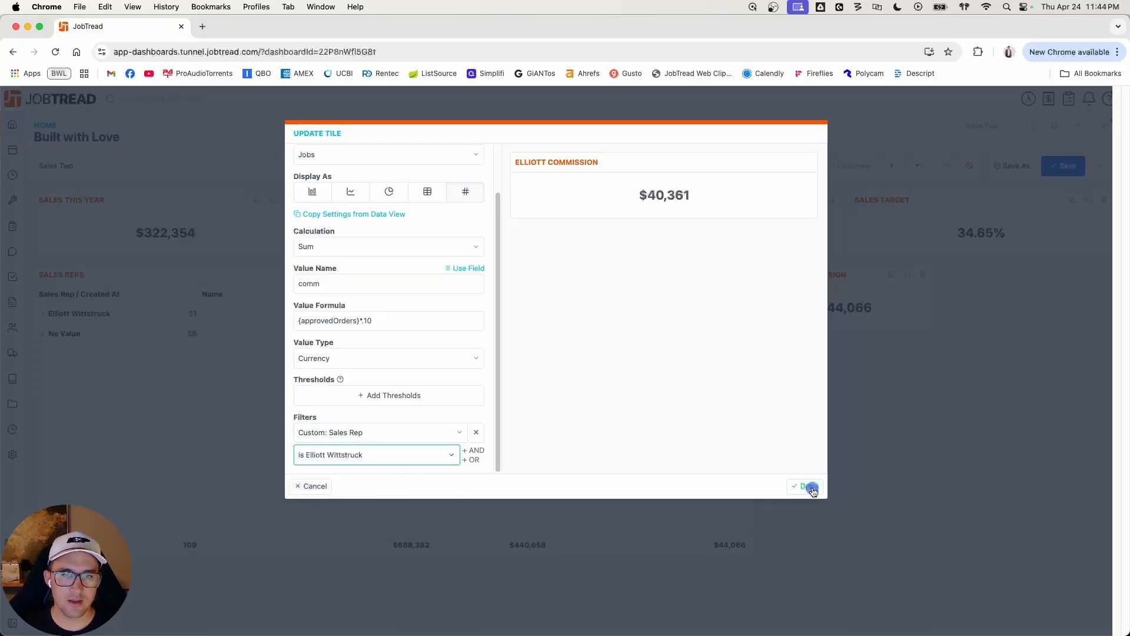
pyautogui.click(805, 486)
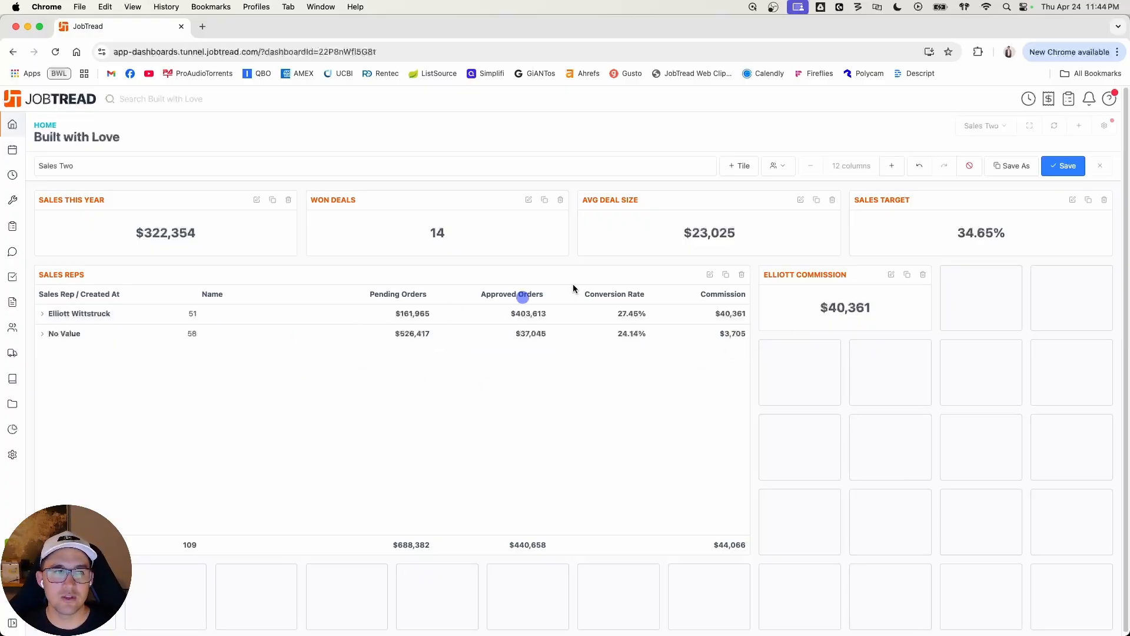
# Step: Save the Sales Two dashboard and leave its edit mode
pyautogui.click(1065, 167)
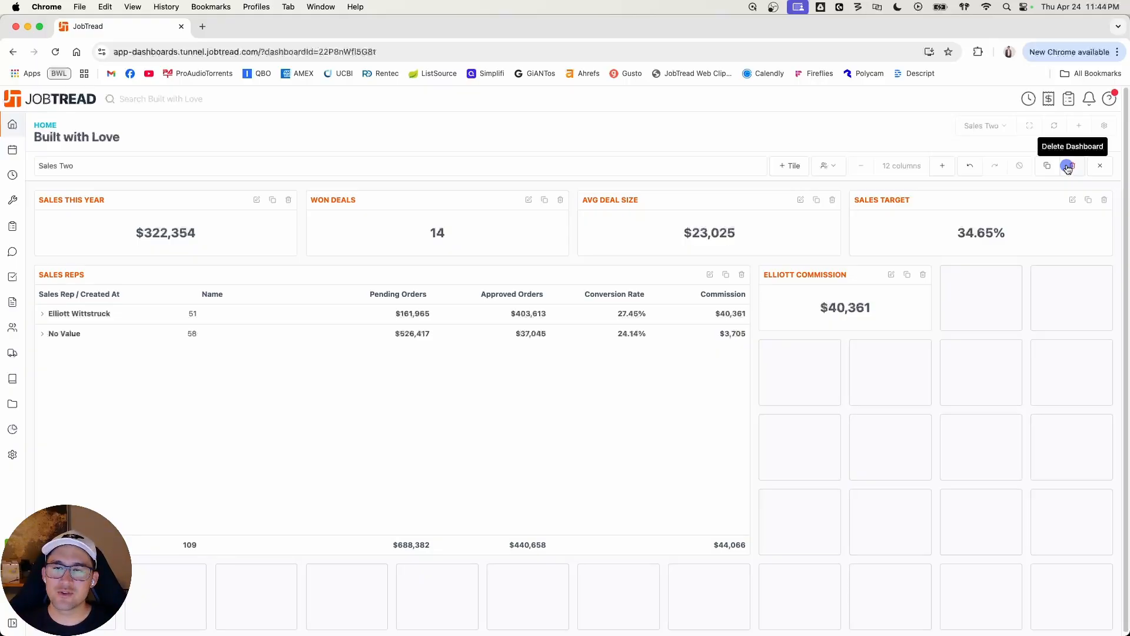
pyautogui.click(1100, 166)
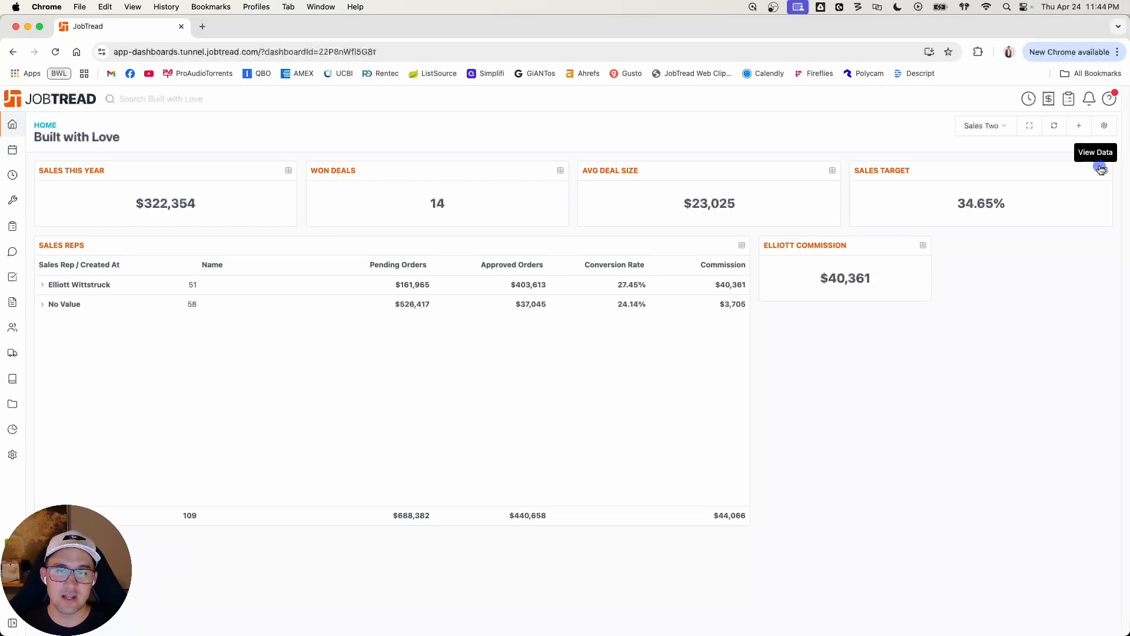